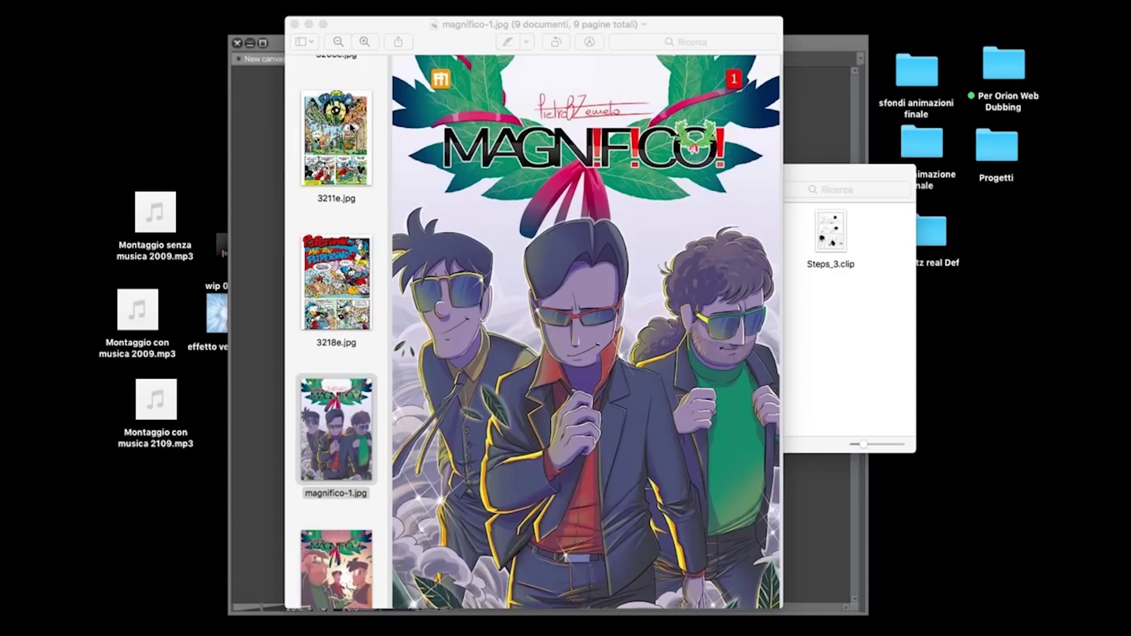
# View the comic pages 3208c.jpg, 3211e.jpg and 3218e.jpg among the open images
pyautogui.scroll(3, 350, 127)
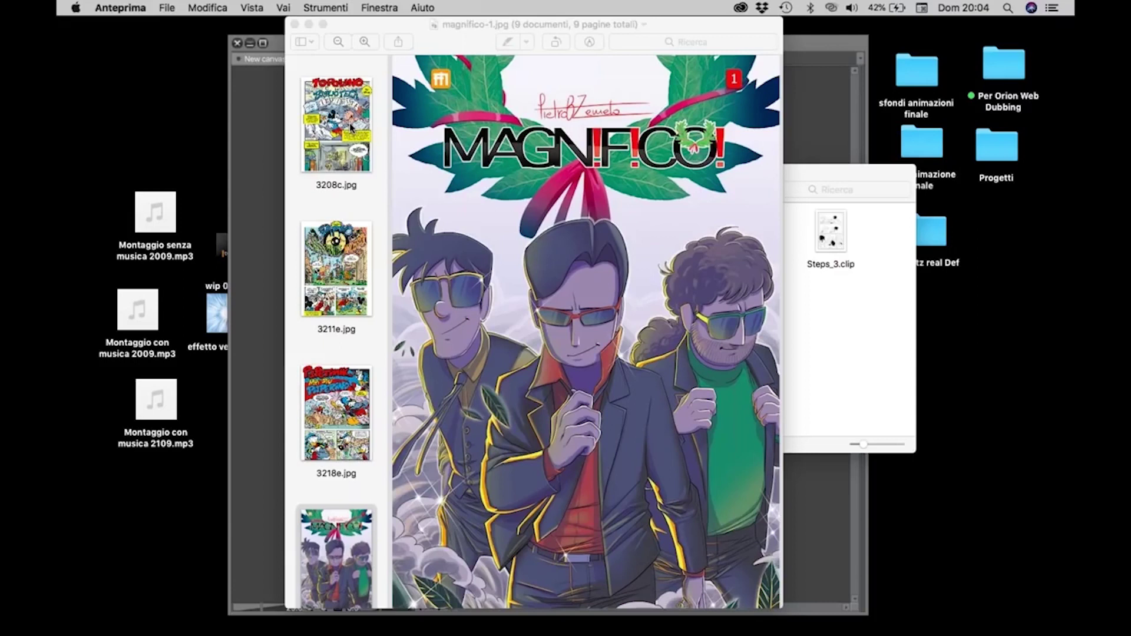
pyautogui.click(351, 127)
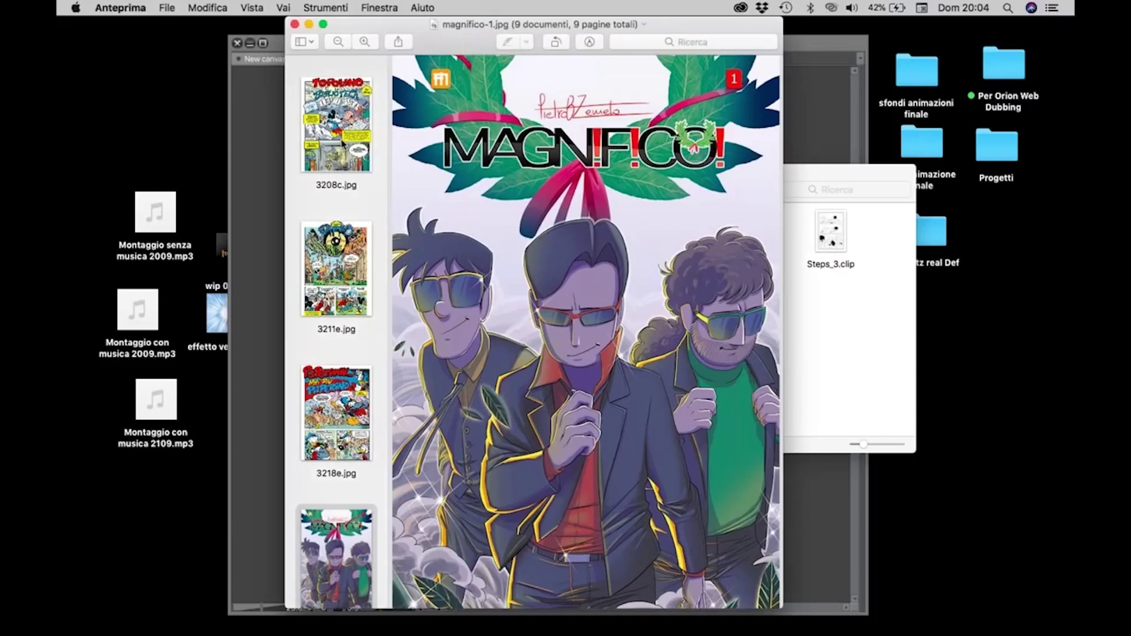
pyautogui.click(343, 143)
pyautogui.click(350, 274)
pyautogui.click(348, 406)
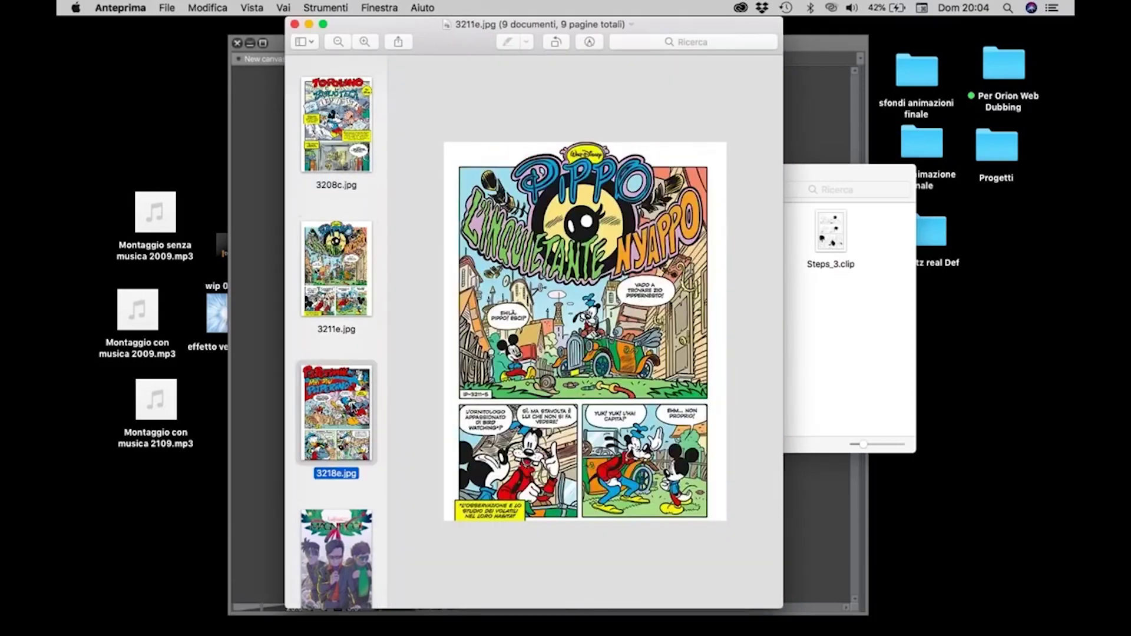
# View the Magnifico covers magnifico-1.jpg, 91ZbV7EtDRL.jpg, magnifico_cover.jpg and cover-magnifico-4.jpg
pyautogui.click(343, 532)
pyautogui.scroll(-5, 339, 412)
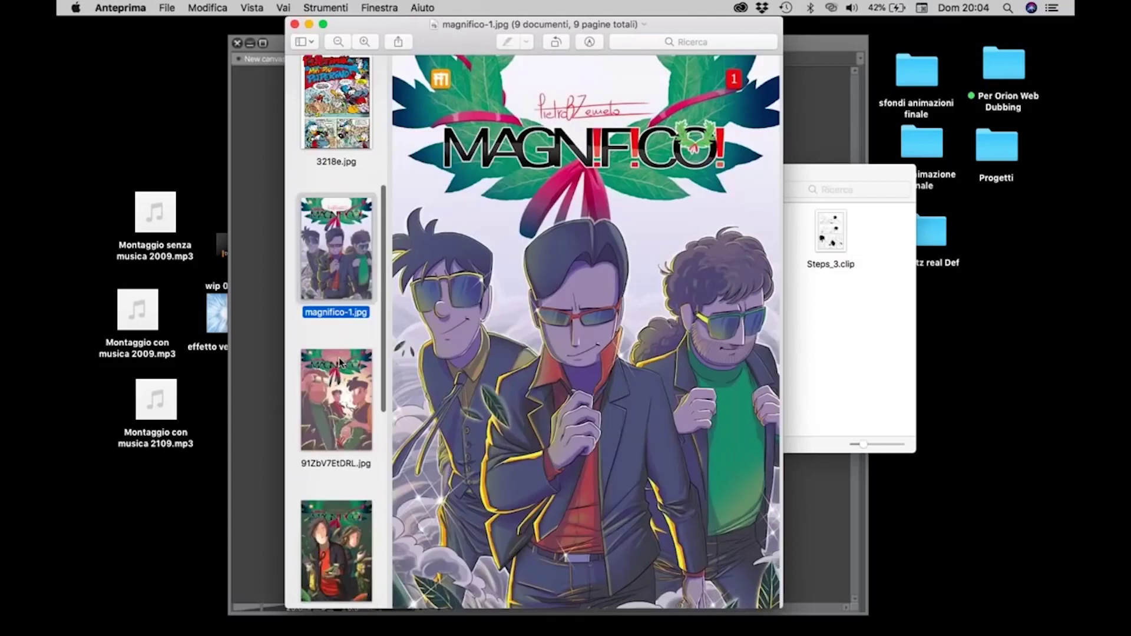
pyautogui.scroll(-1, 338, 358)
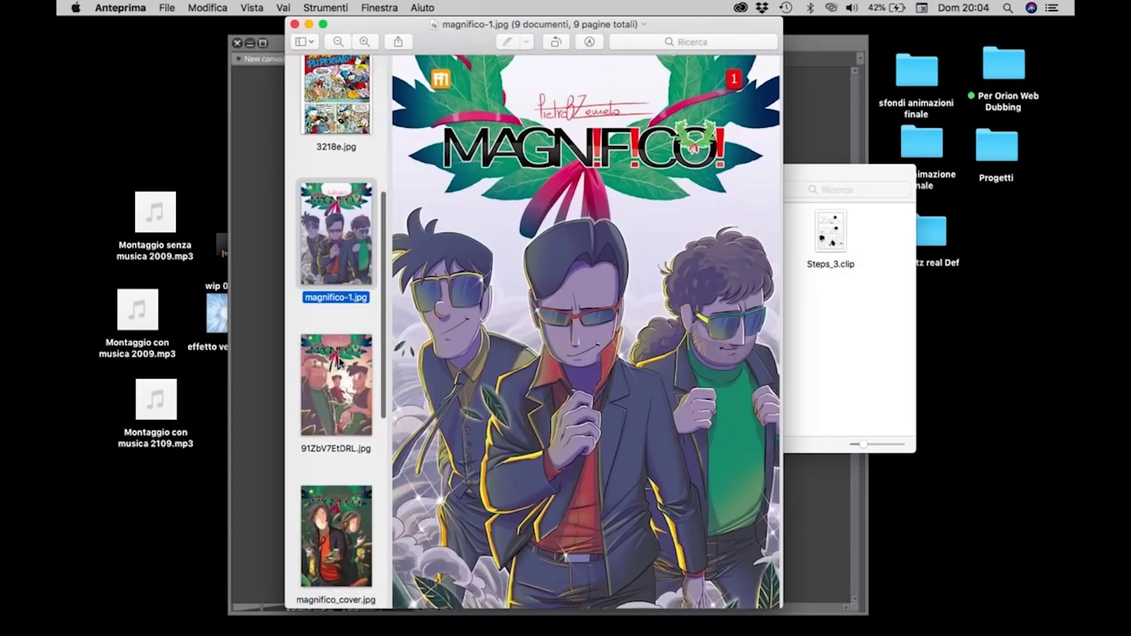
pyautogui.scroll(-4, 338, 358)
pyautogui.click(343, 300)
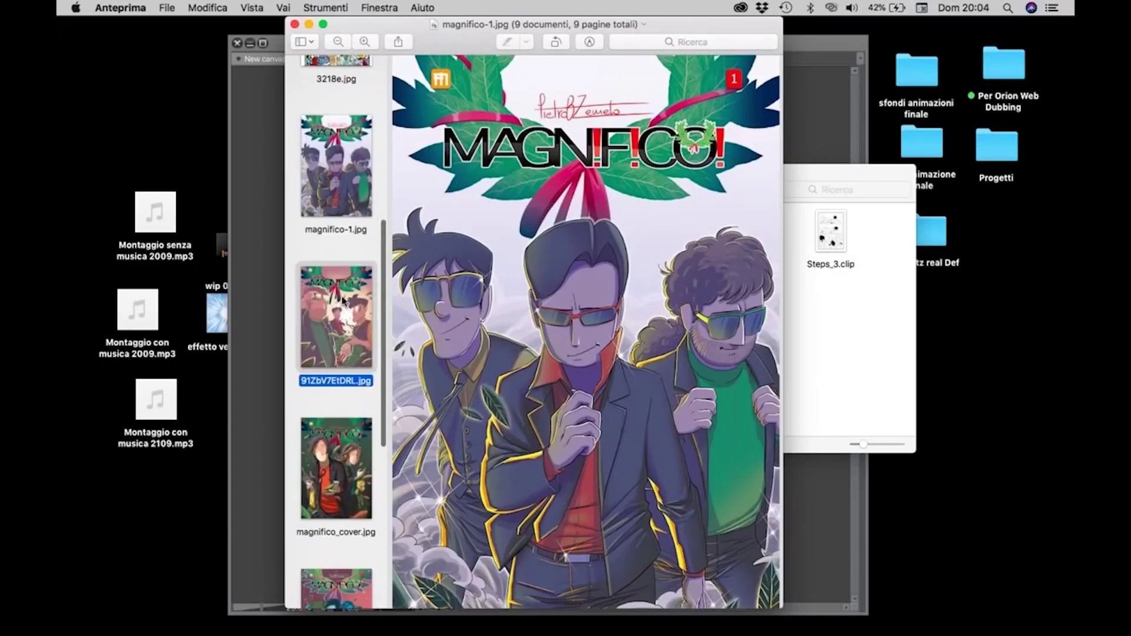
pyautogui.click(345, 465)
pyautogui.scroll(-10, 346, 457)
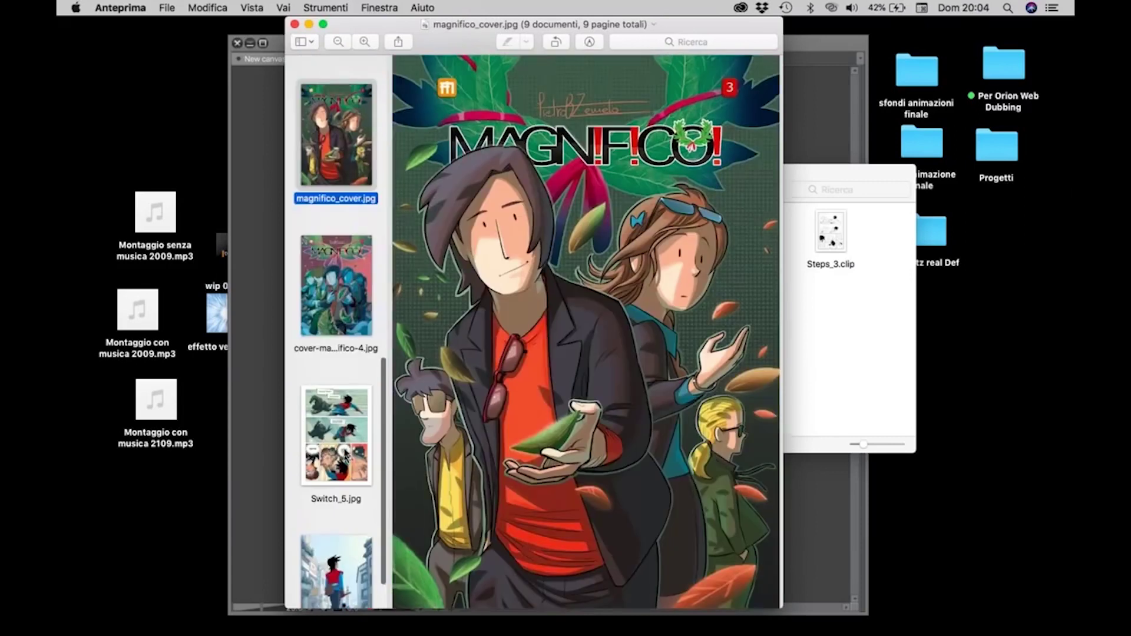
pyautogui.click(343, 289)
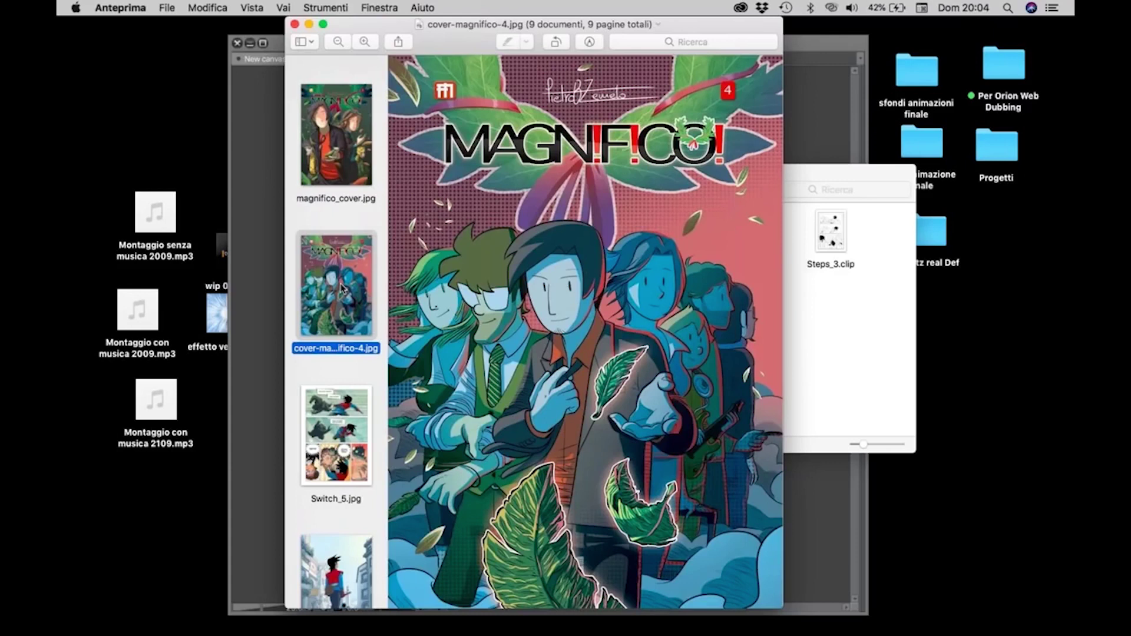
# View the comic page Switch_5.jpg and the illustration Switch_7.jpg, returning to Switch_5.jpg
pyautogui.scroll(-3, 341, 283)
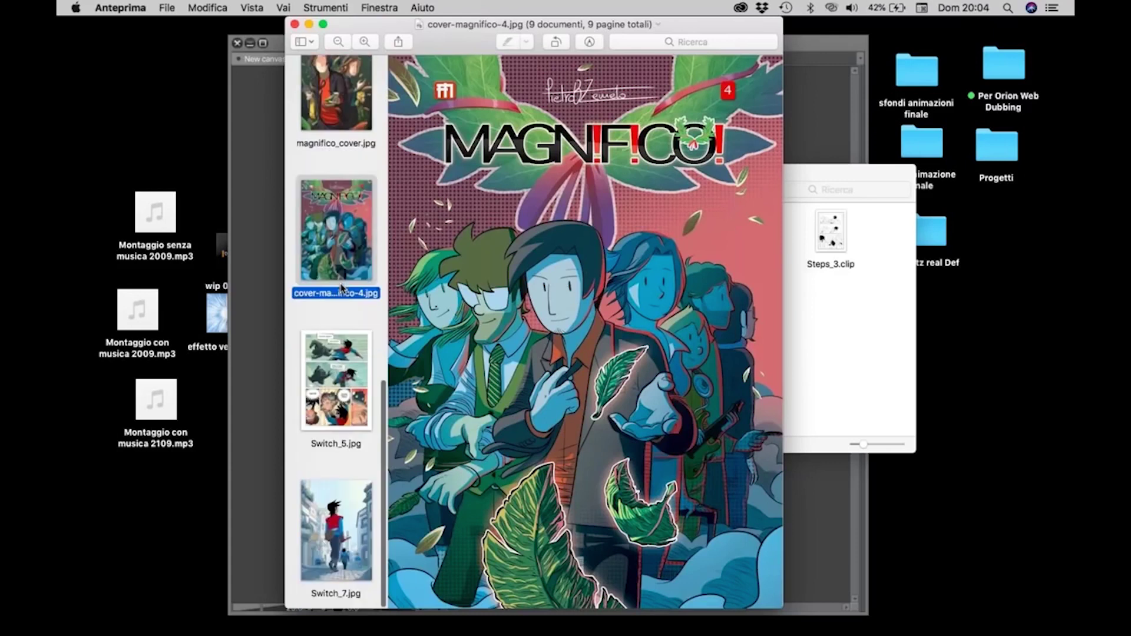
pyautogui.click(341, 389)
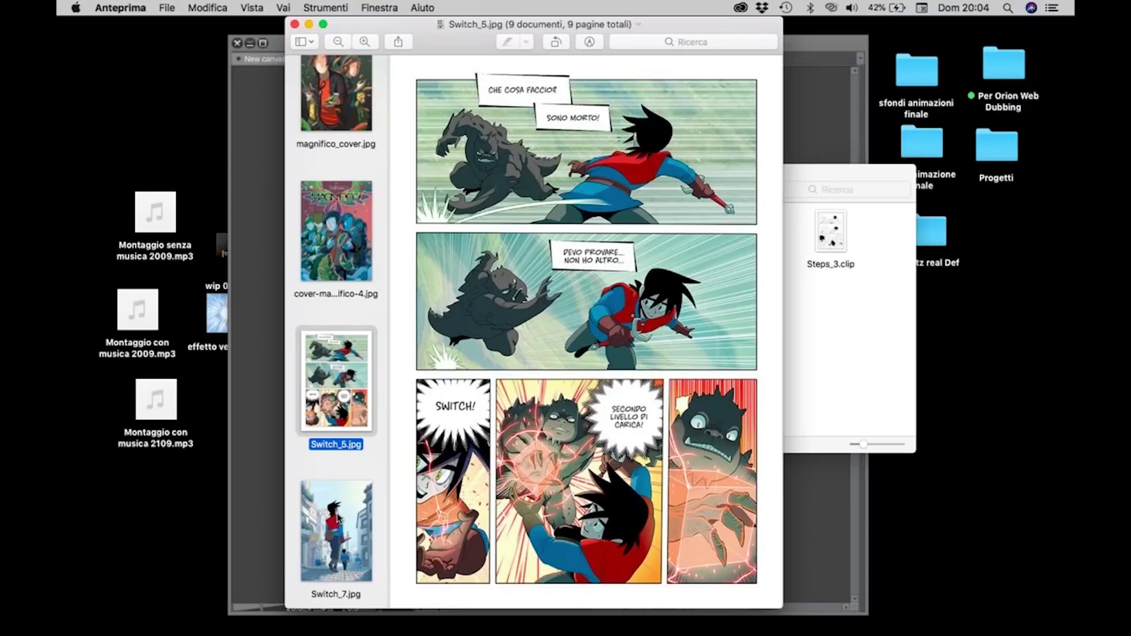
pyautogui.click(338, 507)
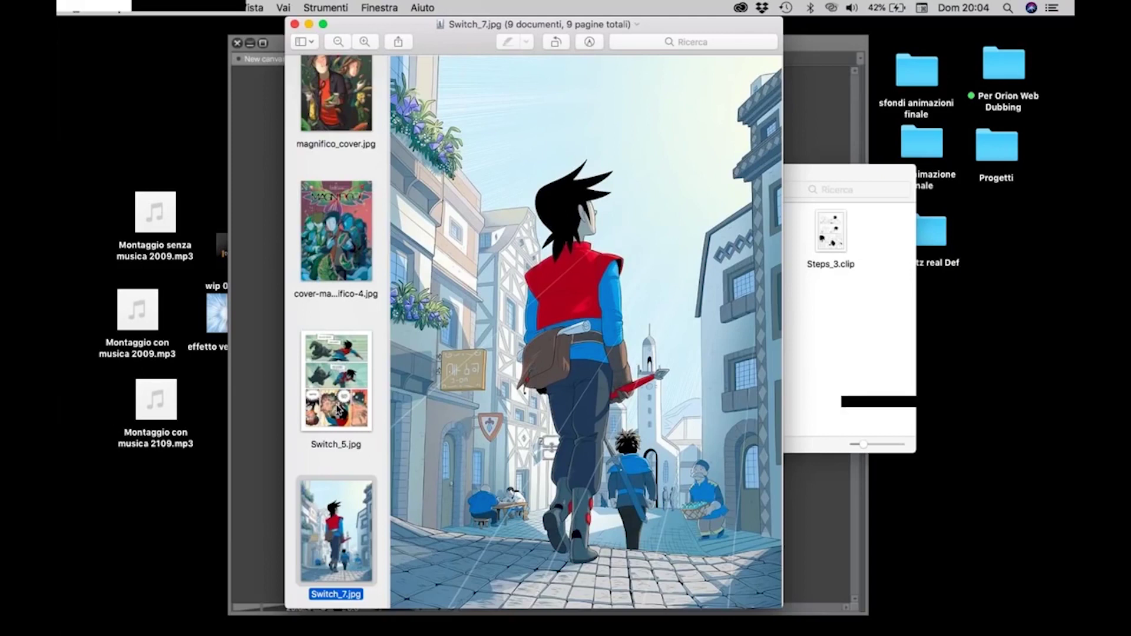
pyautogui.click(331, 355)
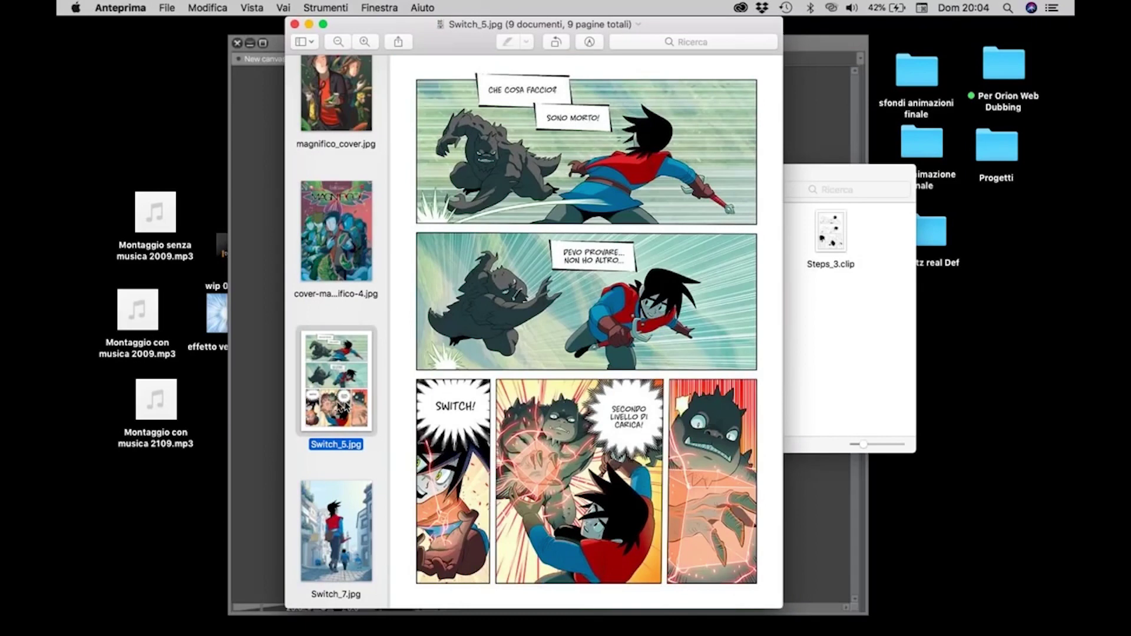
# Switch to Clip Studio Paint, try a short Rough pencil stroke on the blank canvas and undo it
pyautogui.click(265, 371)
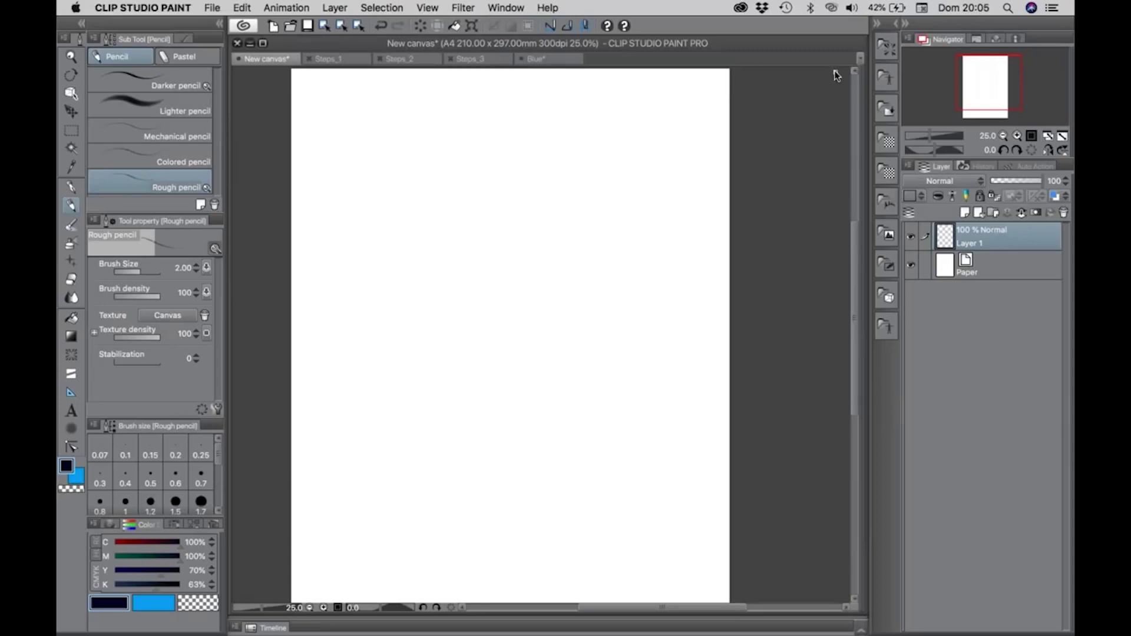
pyautogui.moveTo(510, 257); pyautogui.dragTo(560, 288)
pyautogui.press('super+z')
# Create a new A4 color canvas measuring 210 × 297 mm at 300 dpi
pyautogui.click(214, 7)
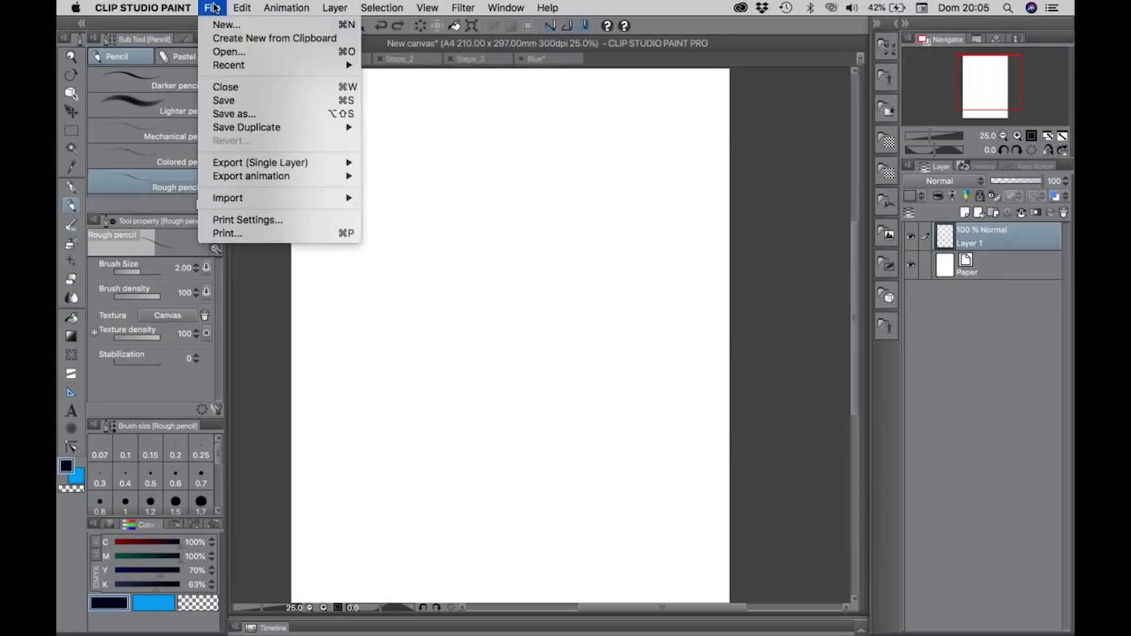
pyautogui.click(220, 25)
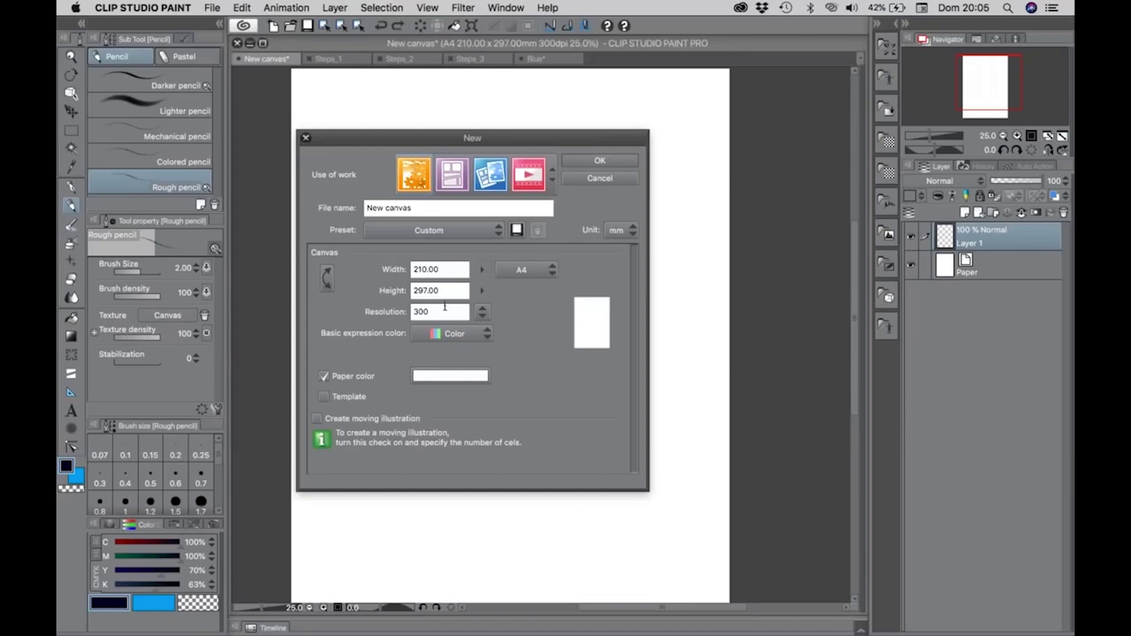
pyautogui.click(615, 162)
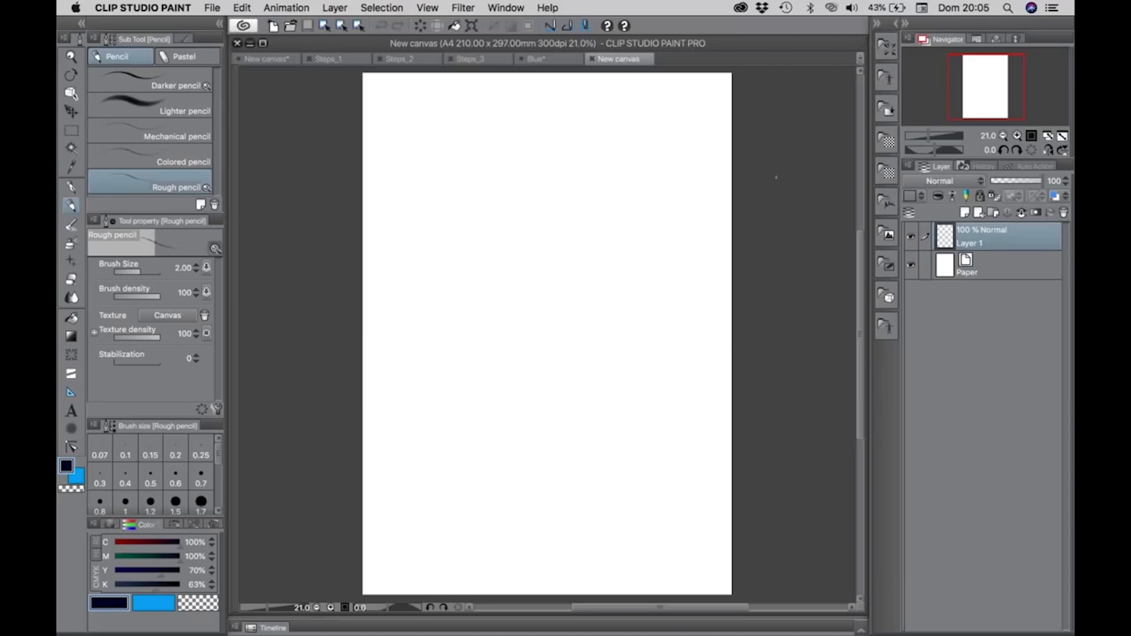
# Examine the new canvas's two layers, Paper and Layer 1, by selecting them alternately, finishing on Layer 1
pyautogui.click(946, 266)
pyautogui.click(950, 241)
pyautogui.click(948, 267)
pyautogui.click(950, 242)
pyautogui.click(948, 269)
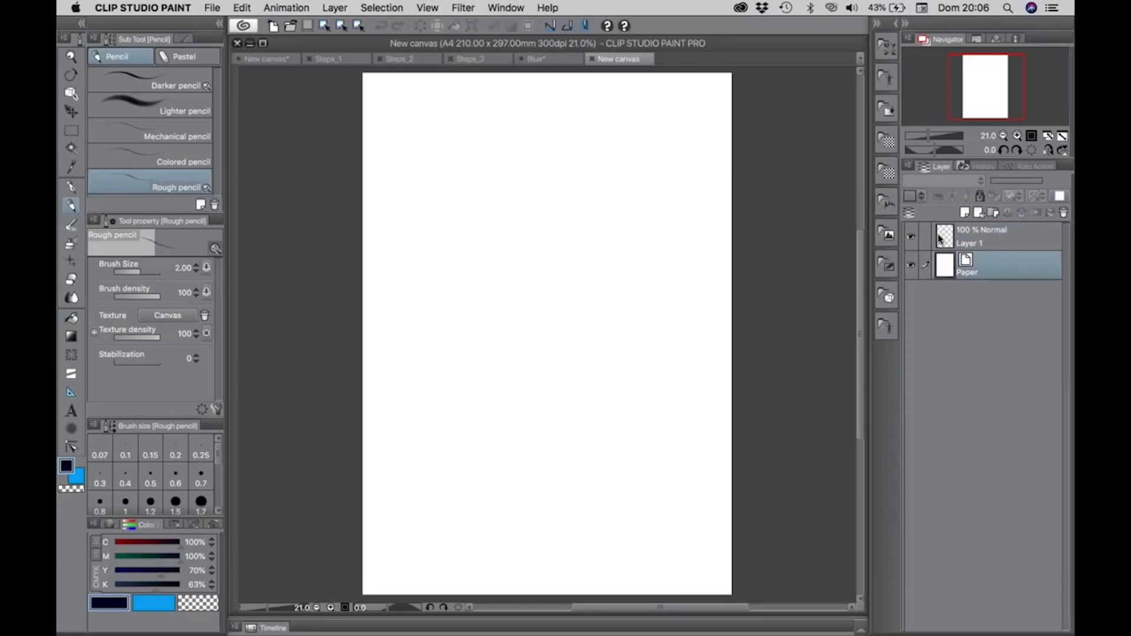
pyautogui.click(952, 236)
pyautogui.click(948, 271)
pyautogui.click(950, 240)
# Rename Layer 1 as pencils
pyautogui.doubleClick(975, 243)
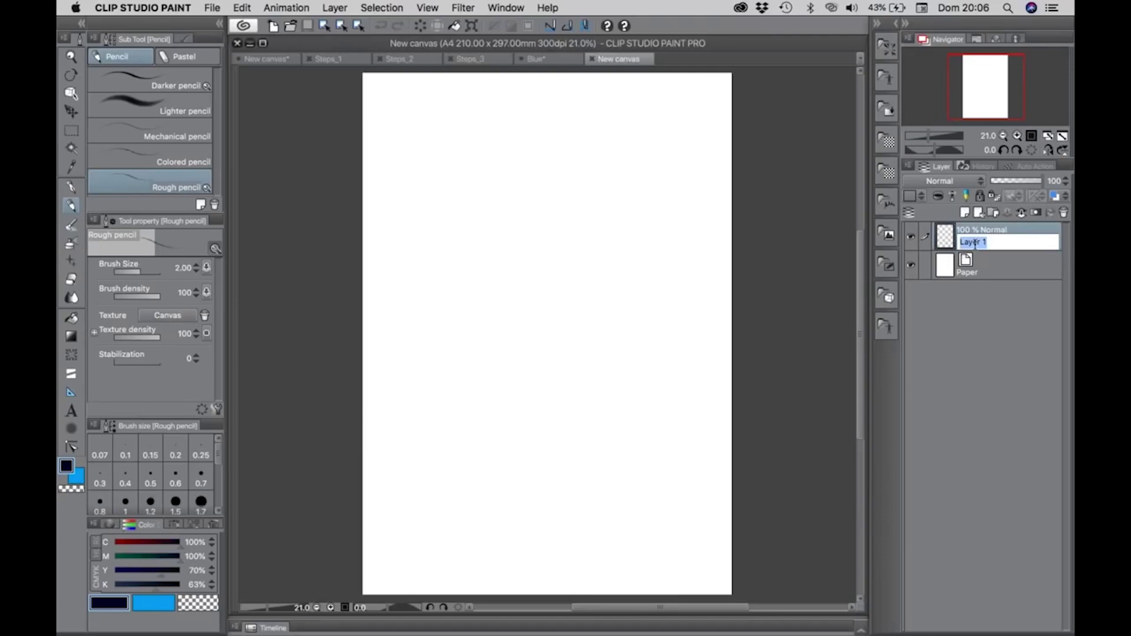
pyautogui.write('pencils')
pyautogui.press('Return')
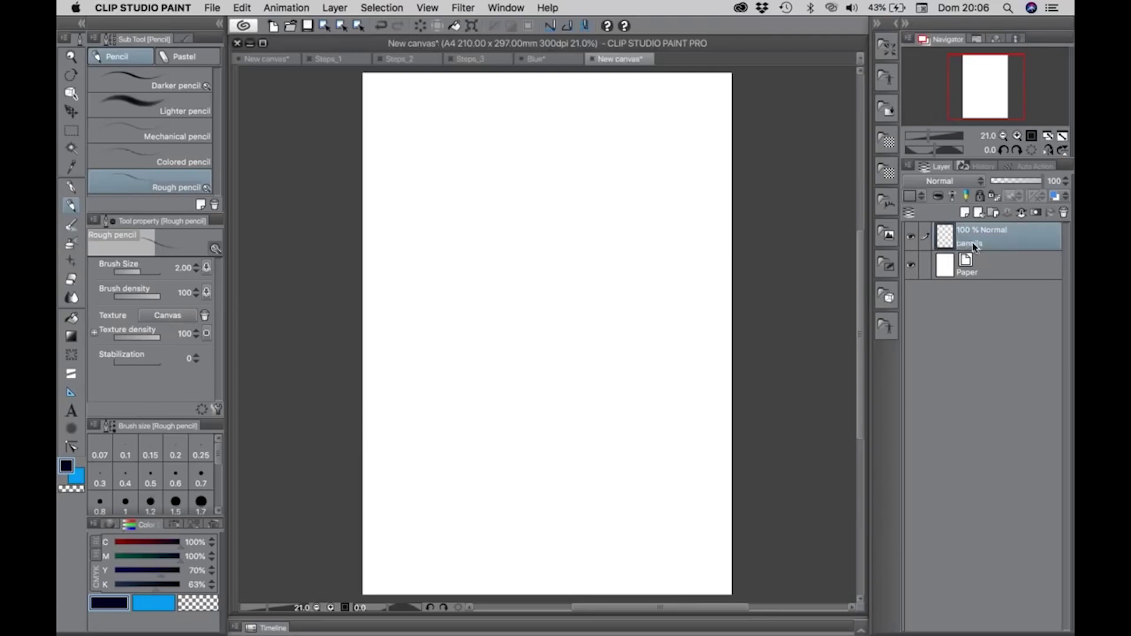
# Rename the pencils layer as sketch
pyautogui.doubleClick(972, 243)
pyautogui.write('ske')
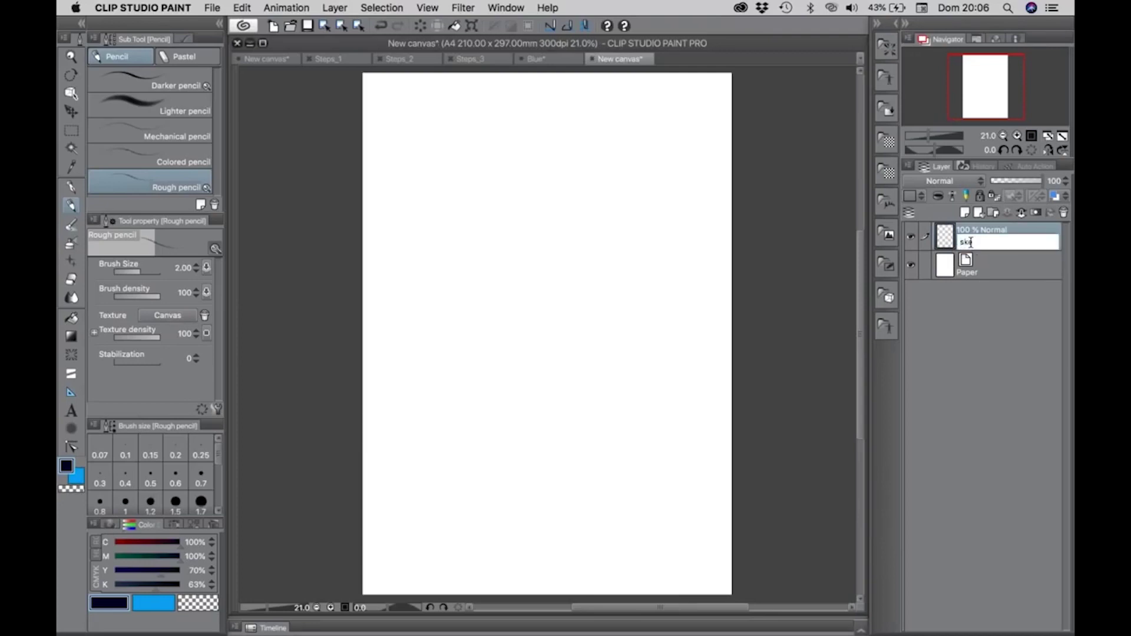
pyautogui.write('tch')
pyautogui.press('Return')
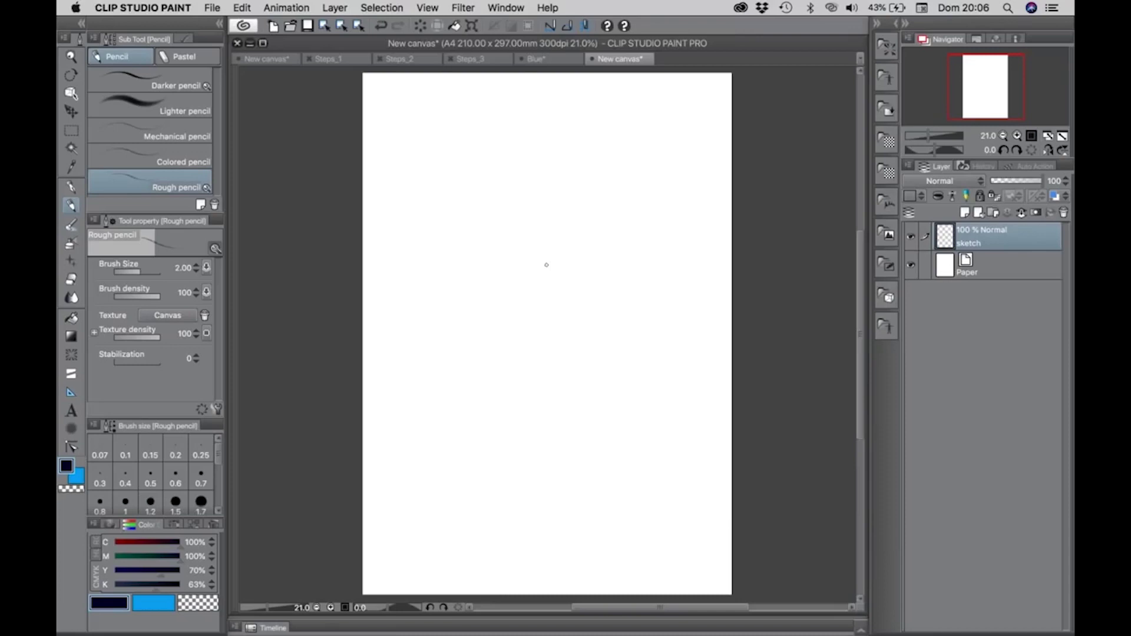
# Choose the Darker pencil, try a stroke on the sketch layer and undo it
pyautogui.click(71, 187)
pyautogui.click(71, 205)
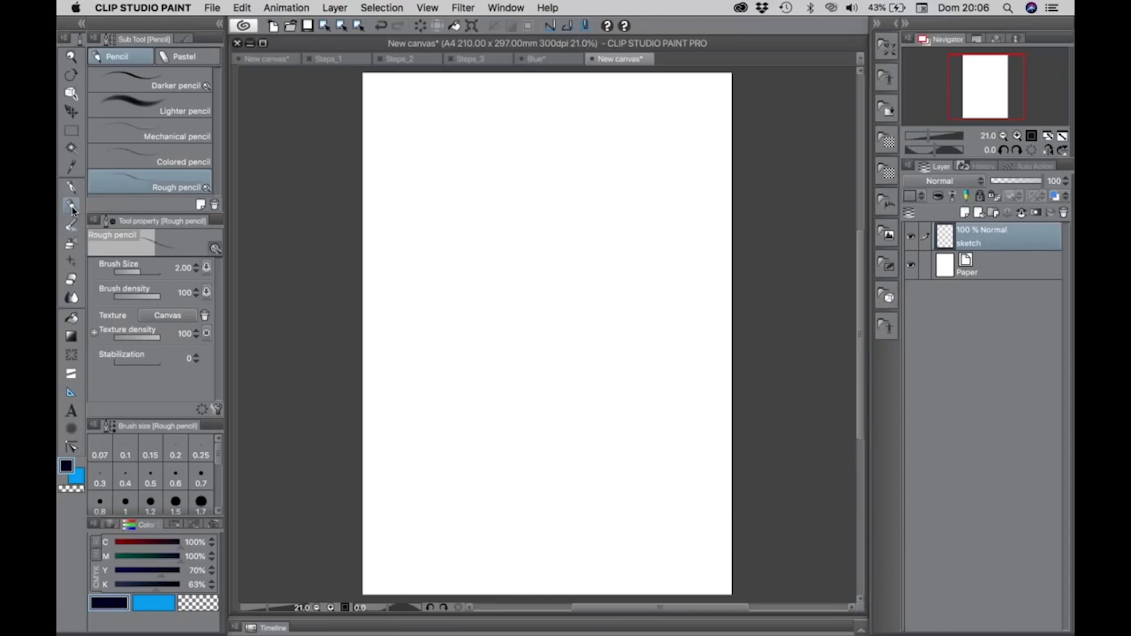
pyautogui.click(172, 83)
pyautogui.moveTo(462, 156)
pyautogui.mouseDown()
pyautogui.moveTo(552, 221)
pyautogui.moveTo(576, 390)
pyautogui.mouseUp()
pyautogui.press('super+z')
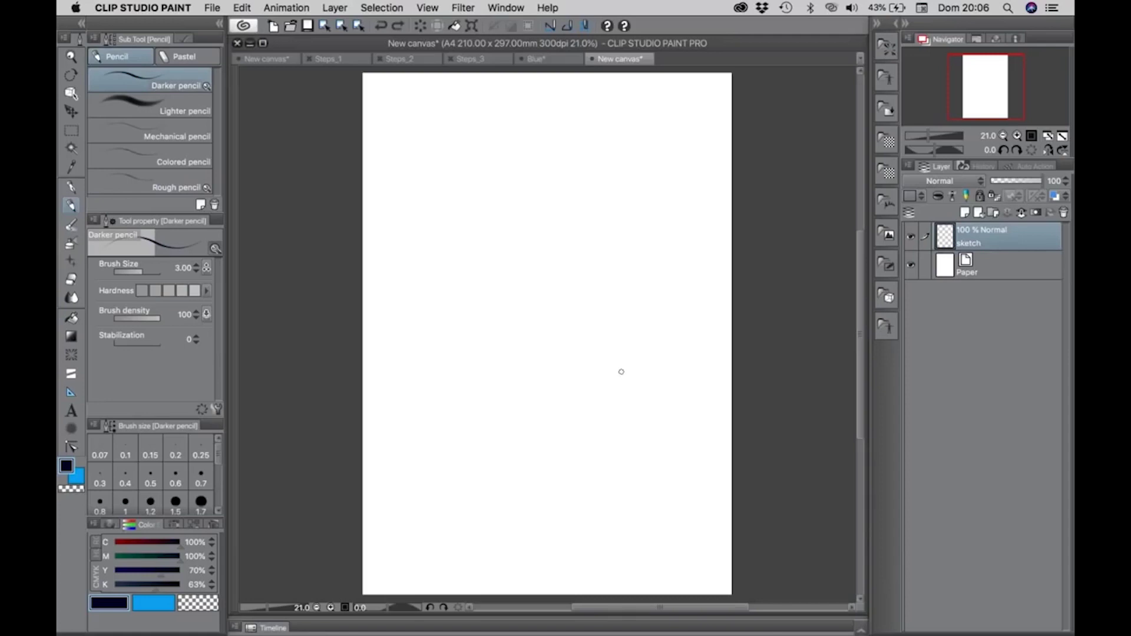
# Handwrite the word IMPORT near the upper edge of the page with the Darker pencil
pyautogui.moveTo(392, 101); pyautogui.dragTo(391, 129)
pyautogui.moveTo(398, 129)
pyautogui.mouseDown()
pyautogui.moveTo(419, 107)
pyautogui.moveTo(424, 130)
pyautogui.mouseUp()
pyautogui.moveTo(439, 106)
pyautogui.mouseDown()
pyautogui.moveTo(430, 127)
pyautogui.moveTo(443, 121)
pyautogui.mouseUp()
pyautogui.moveTo(446, 112); pyautogui.dragTo(485, 124)
pyautogui.moveTo(499, 109); pyautogui.dragTo(499, 126)
pyautogui.moveTo(482, 107)
pyautogui.mouseDown()
pyautogui.moveTo(498, 123)
pyautogui.moveTo(518, 96)
pyautogui.mouseUp()
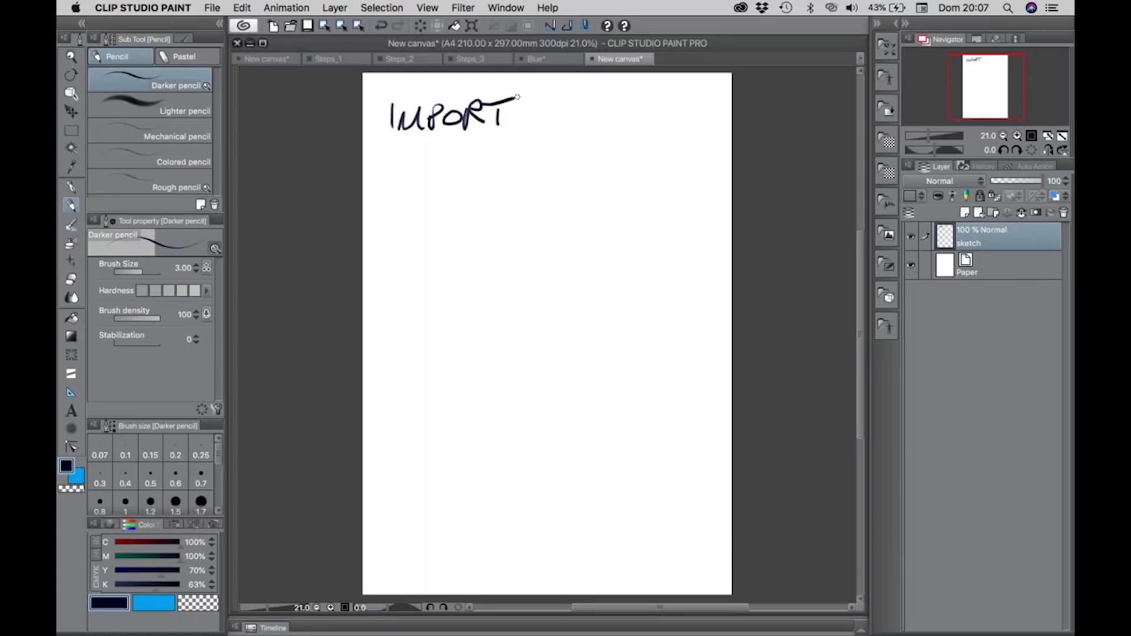
# Handwrite the word EVERYTHING below IMPORT with the Darker pencil
pyautogui.moveTo(412, 208)
pyautogui.mouseDown()
pyautogui.moveTo(406, 234)
pyautogui.moveTo(412, 218)
pyautogui.mouseUp()
pyautogui.moveTo(420, 208)
pyautogui.mouseDown()
pyautogui.moveTo(436, 207)
pyautogui.moveTo(453, 232)
pyautogui.moveTo(466, 219)
pyautogui.mouseUp()
pyautogui.moveTo(464, 233)
pyautogui.mouseDown()
pyautogui.moveTo(474, 212)
pyautogui.moveTo(473, 222)
pyautogui.mouseUp()
pyautogui.moveTo(502, 200)
pyautogui.mouseDown()
pyautogui.moveTo(487, 233)
pyautogui.moveTo(513, 231)
pyautogui.moveTo(528, 203)
pyautogui.mouseUp()
pyautogui.moveTo(527, 220); pyautogui.dragTo(528, 230)
pyautogui.moveTo(546, 206)
pyautogui.mouseDown()
pyautogui.moveTo(546, 233)
pyautogui.moveTo(557, 234)
pyautogui.mouseUp()
pyautogui.moveTo(567, 207)
pyautogui.mouseDown()
pyautogui.moveTo(581, 231)
pyautogui.moveTo(588, 208)
pyautogui.mouseUp()
pyautogui.moveTo(611, 207)
pyautogui.mouseDown()
pyautogui.moveTo(612, 223)
pyautogui.moveTo(595, 224)
pyautogui.mouseUp()
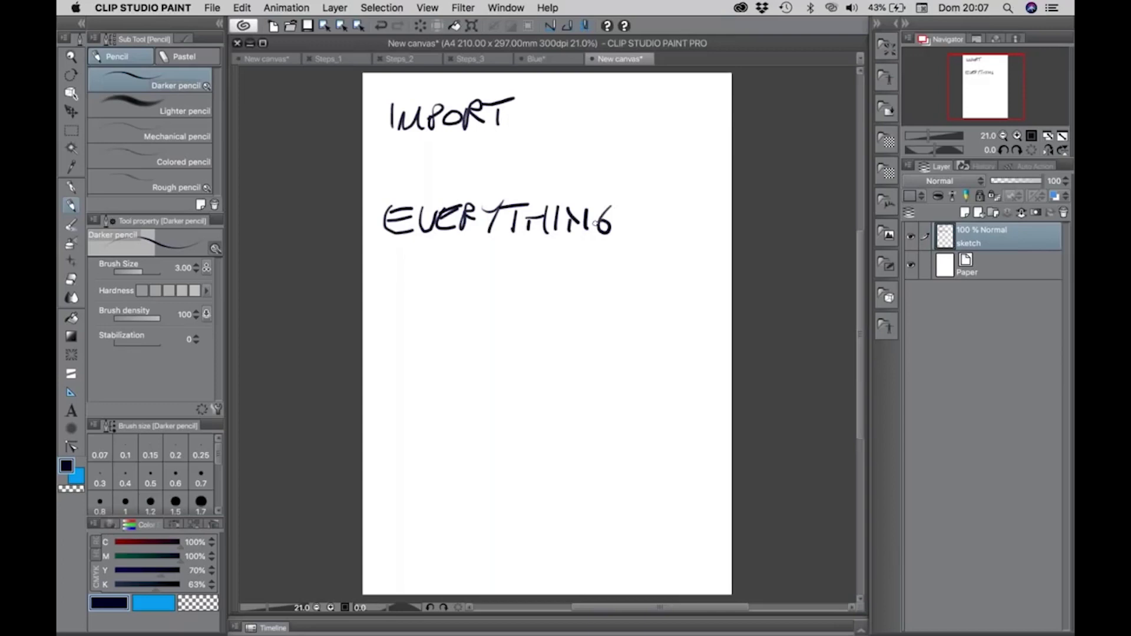
# Undo the handwritten strokes and clear everything from the sketch layer
pyautogui.press('super+z')
pyautogui.press('super+z')
pyautogui.press('super+z')
pyautogui.press('super+z')
pyautogui.press('super+z')
pyautogui.press('super+z')
pyautogui.click(420, 26)
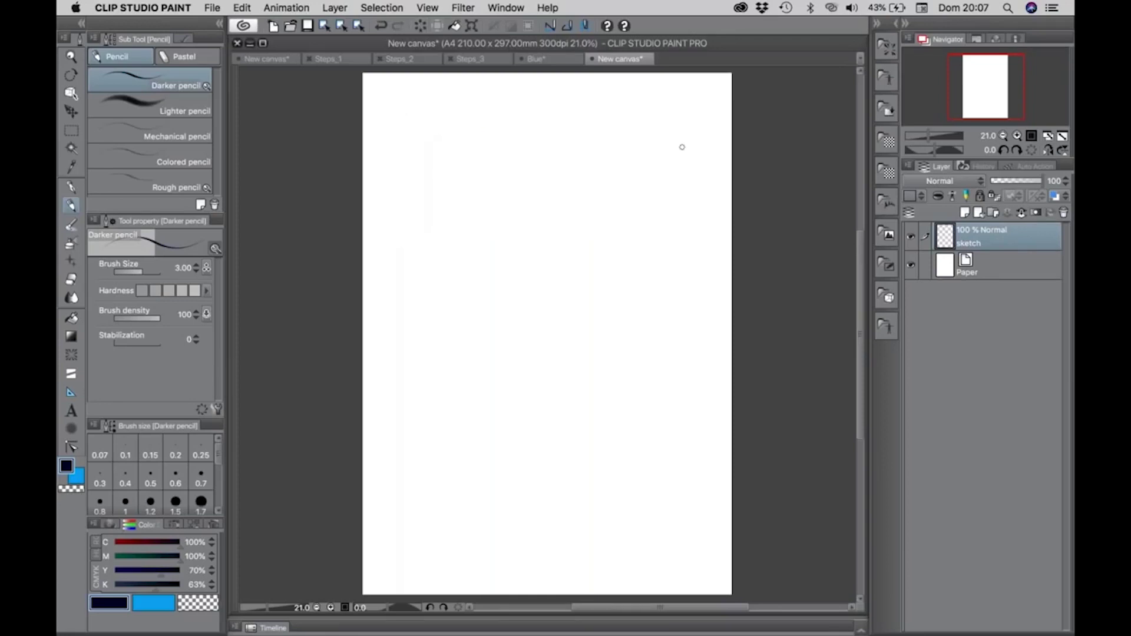
# Bring up the Finder window with the clip files and open the Blue.clip drawing
pyautogui.hotkey('ctrl', 'Up')
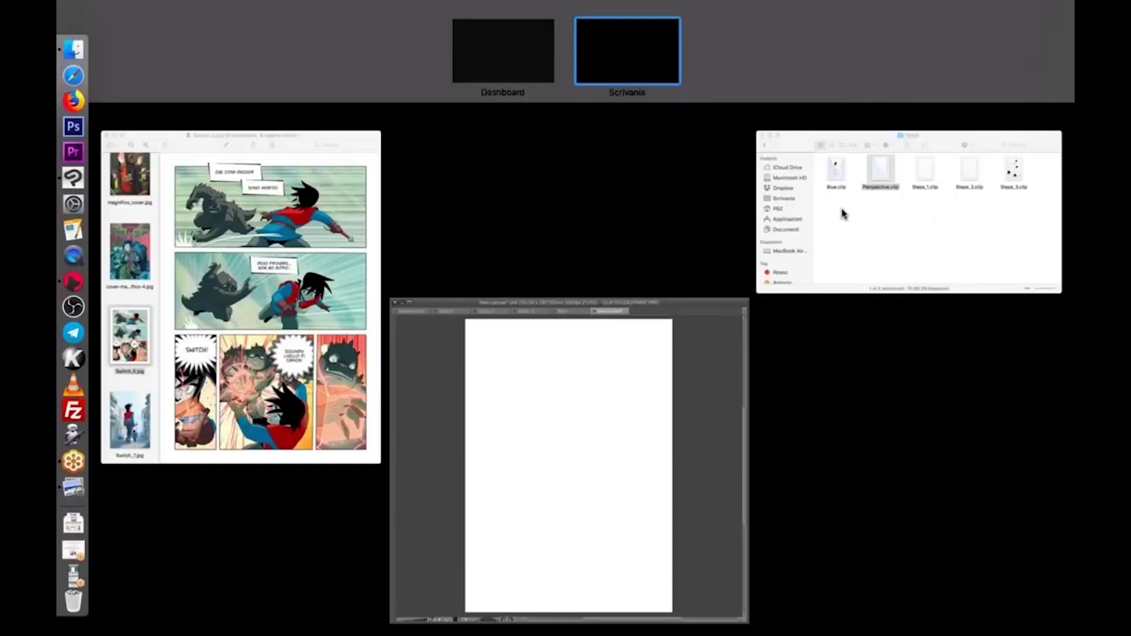
pyautogui.click(841, 215)
pyautogui.doubleClick(513, 233)
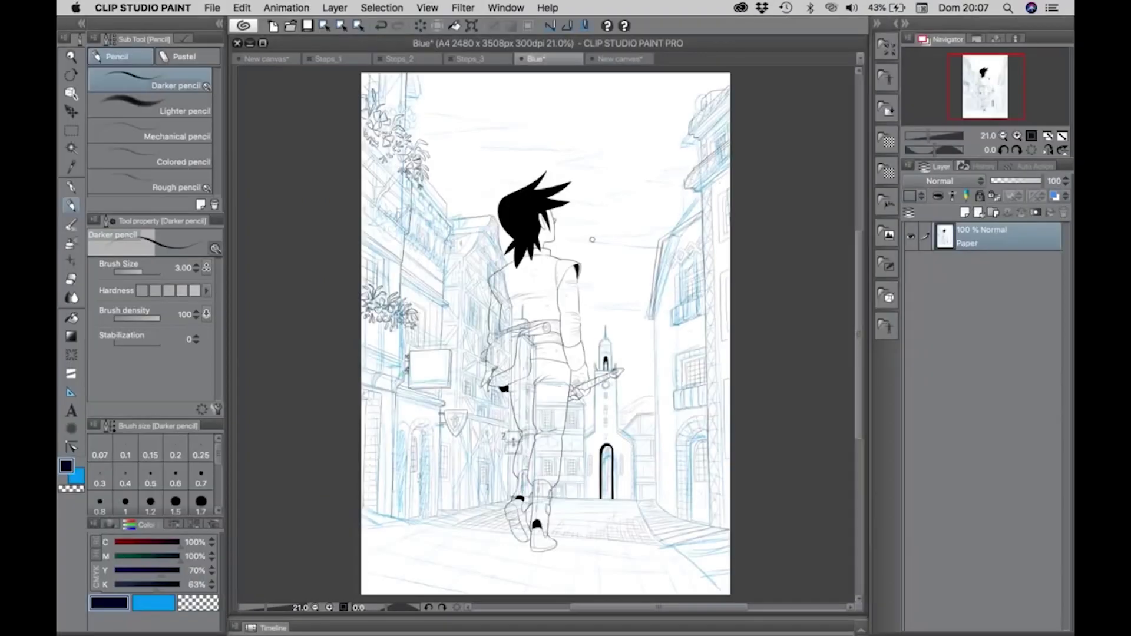
# Examine the blue pencil lines and black ink around the character and buildings up close and as a whole
pyautogui.press('/')
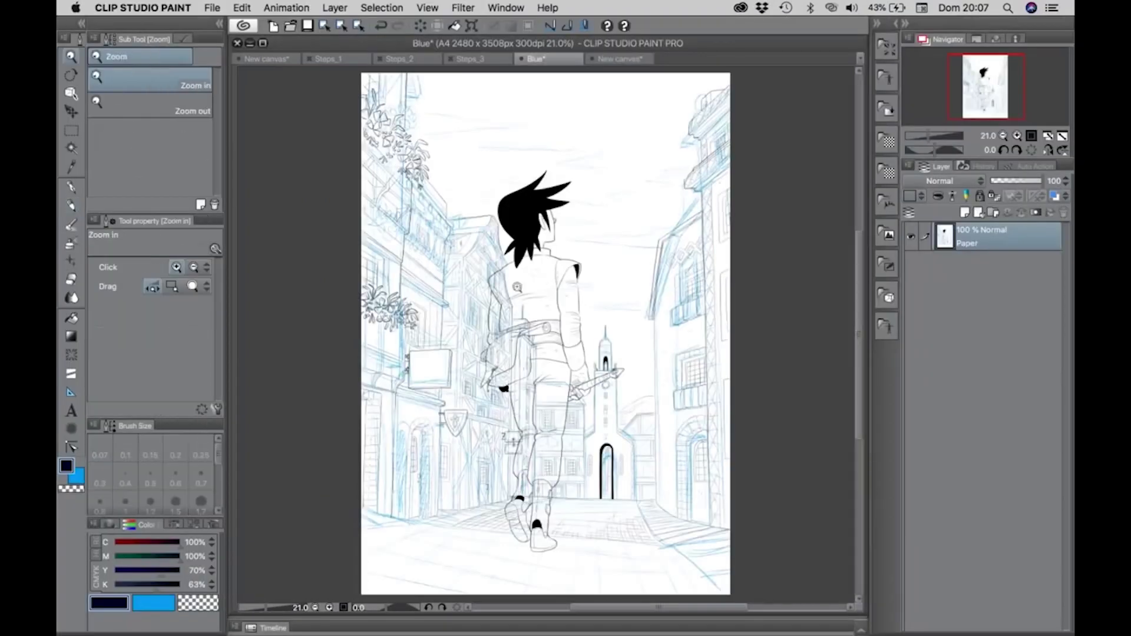
pyautogui.click(516, 287)
pyautogui.click(517, 287)
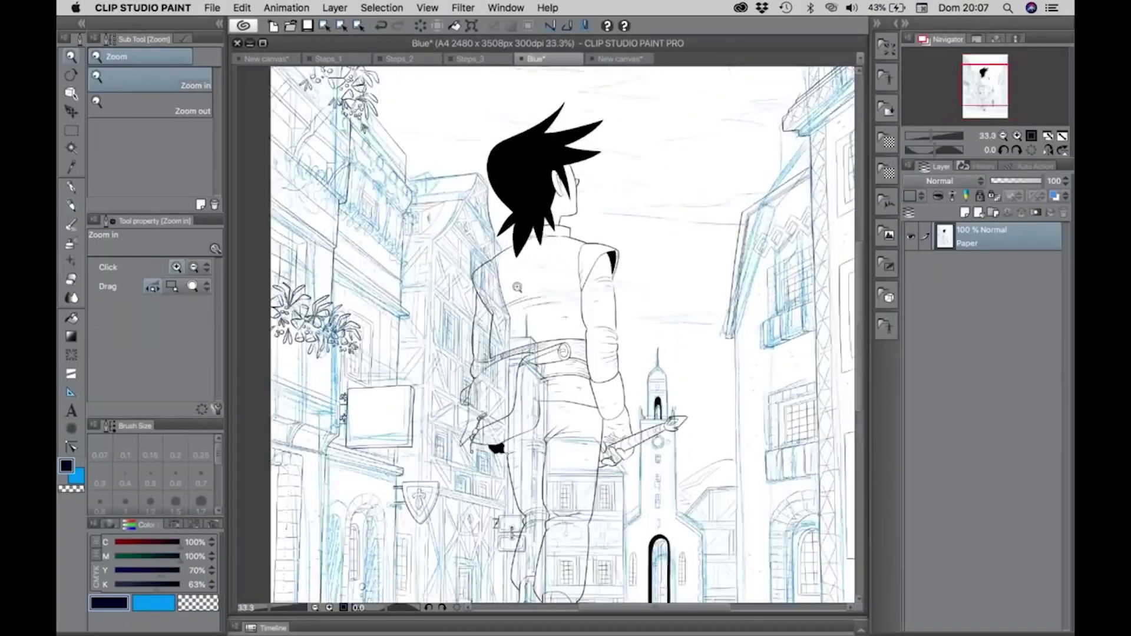
pyautogui.click(518, 200)
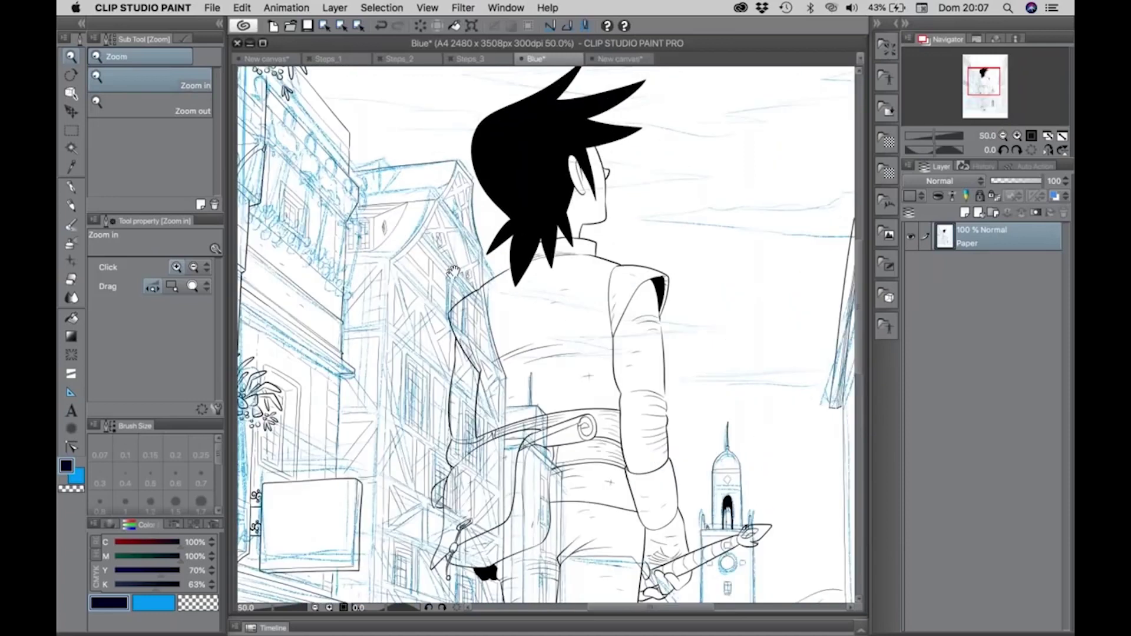
pyautogui.moveTo(452, 272); pyautogui.dragTo(520, 226)
pyautogui.click(521, 225)
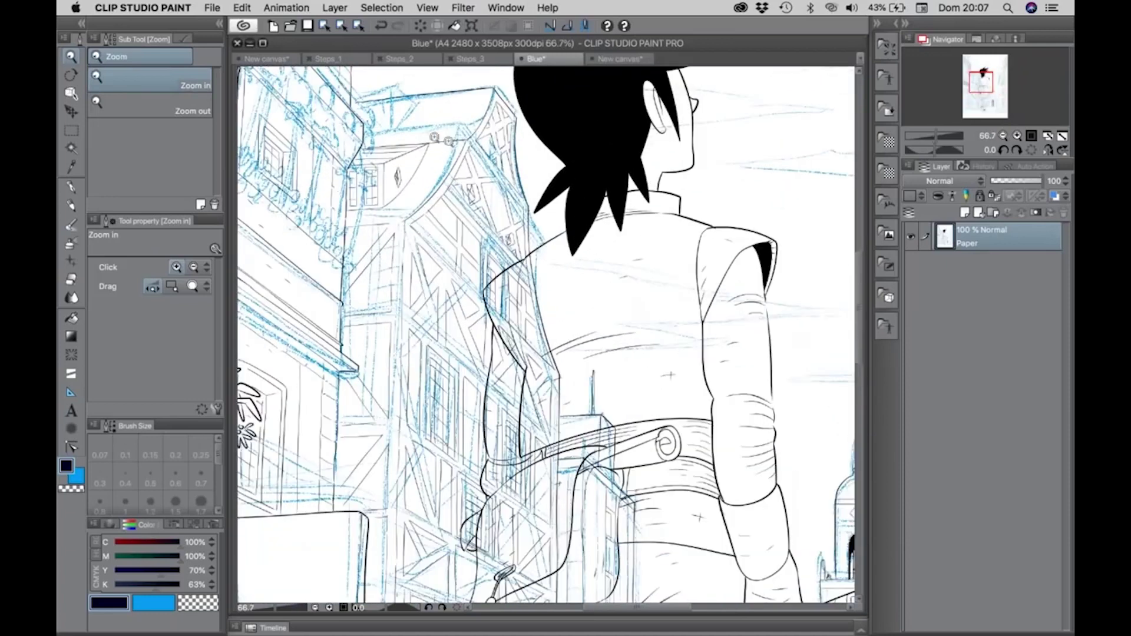
pyautogui.press('super+minus')
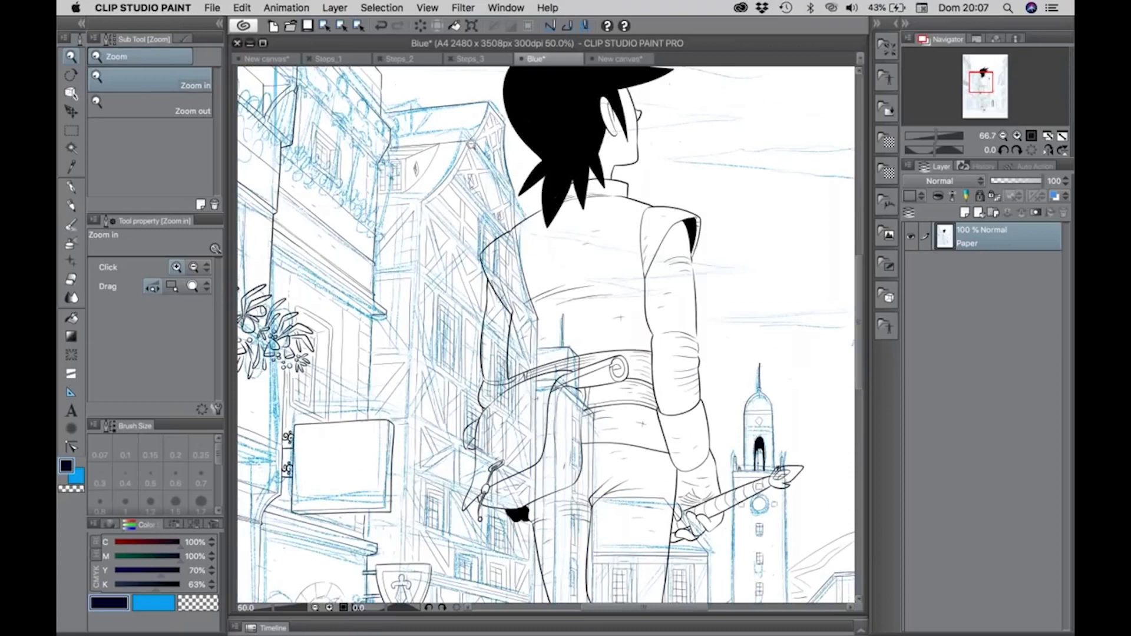
pyautogui.press('super+minus')
pyautogui.press('super+minus')
pyautogui.moveTo(541, 195); pyautogui.dragTo(537, 262)
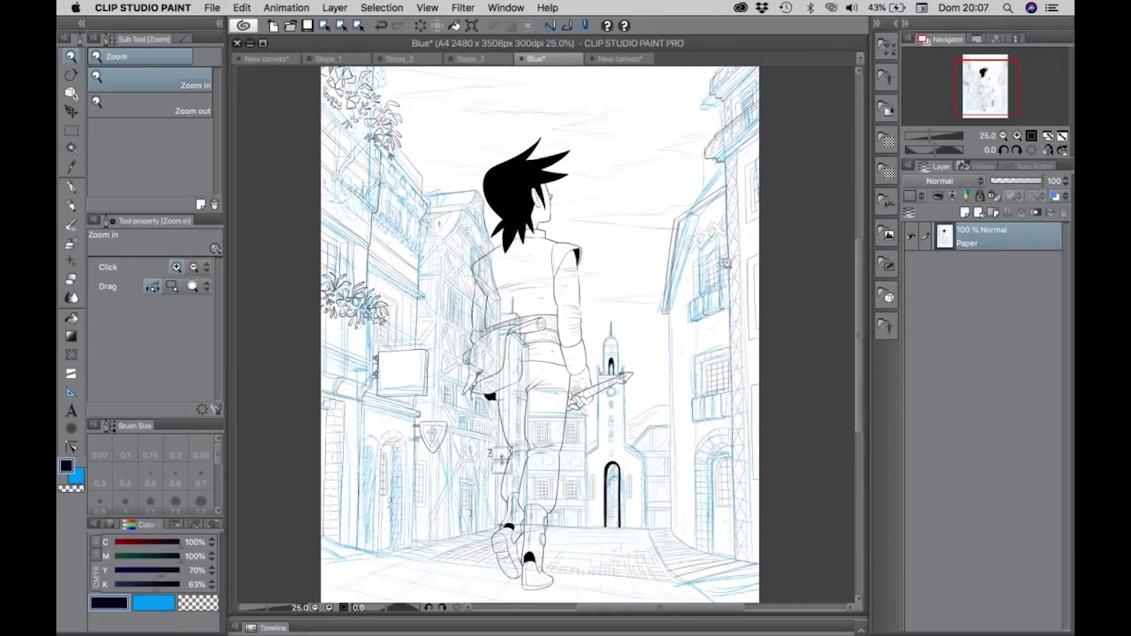
# Open Tone Curve for the Blue drawing and raise the Red channel's black-point output to 255
pyautogui.click(242, 8)
pyautogui.moveTo(353, 220)
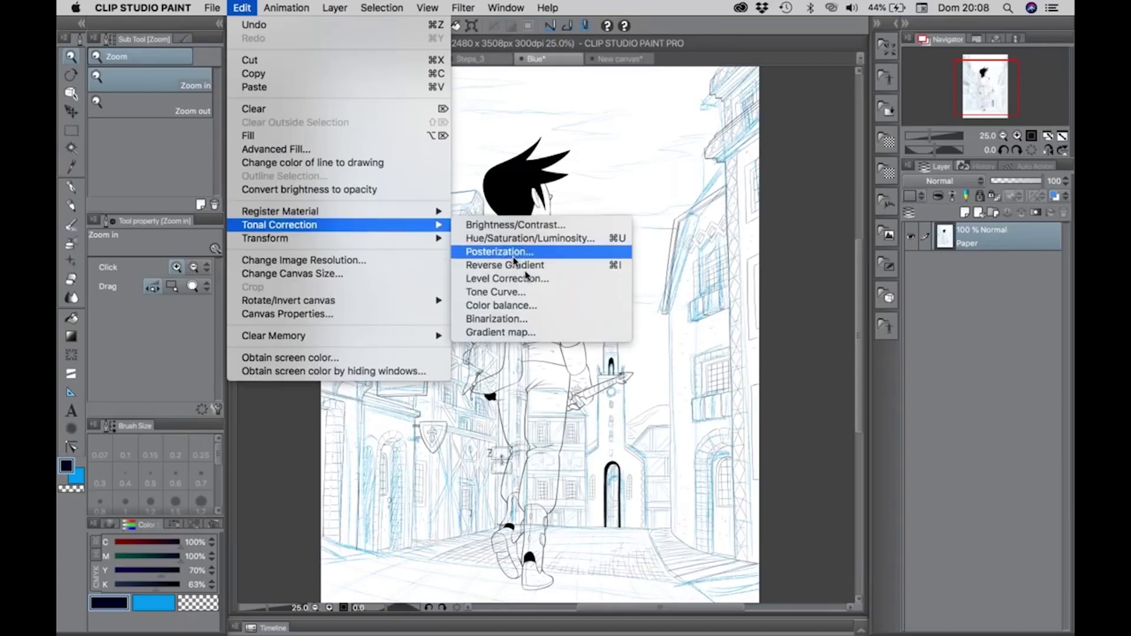
pyautogui.click(540, 292)
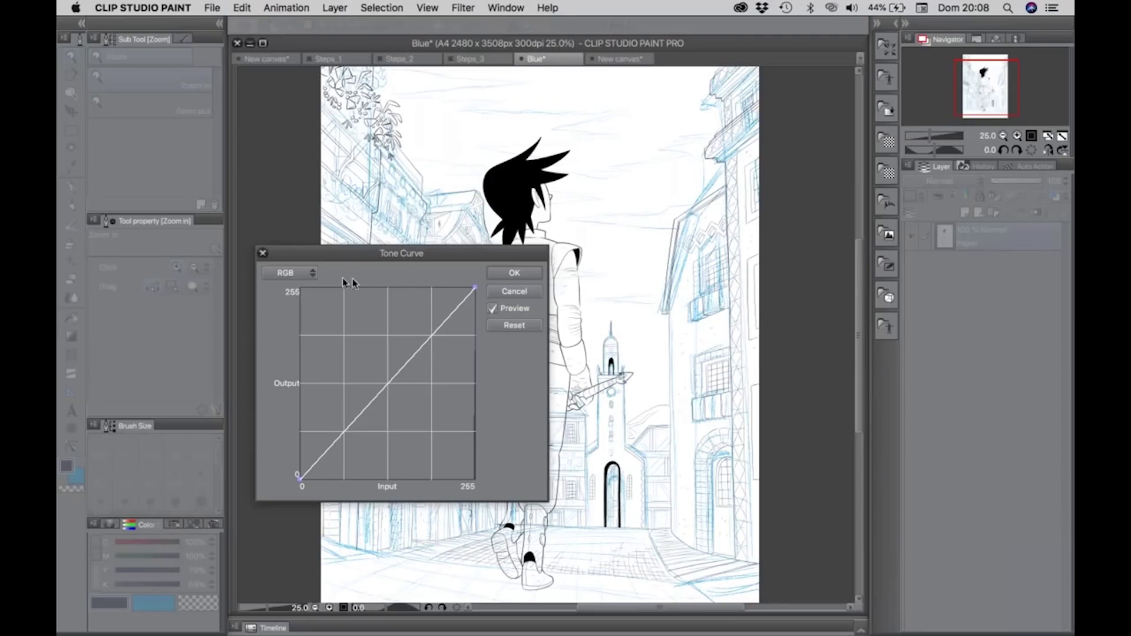
pyautogui.click(312, 273)
pyautogui.click(321, 255)
pyautogui.moveTo(321, 255); pyautogui.dragTo(628, 137)
pyautogui.click(619, 162)
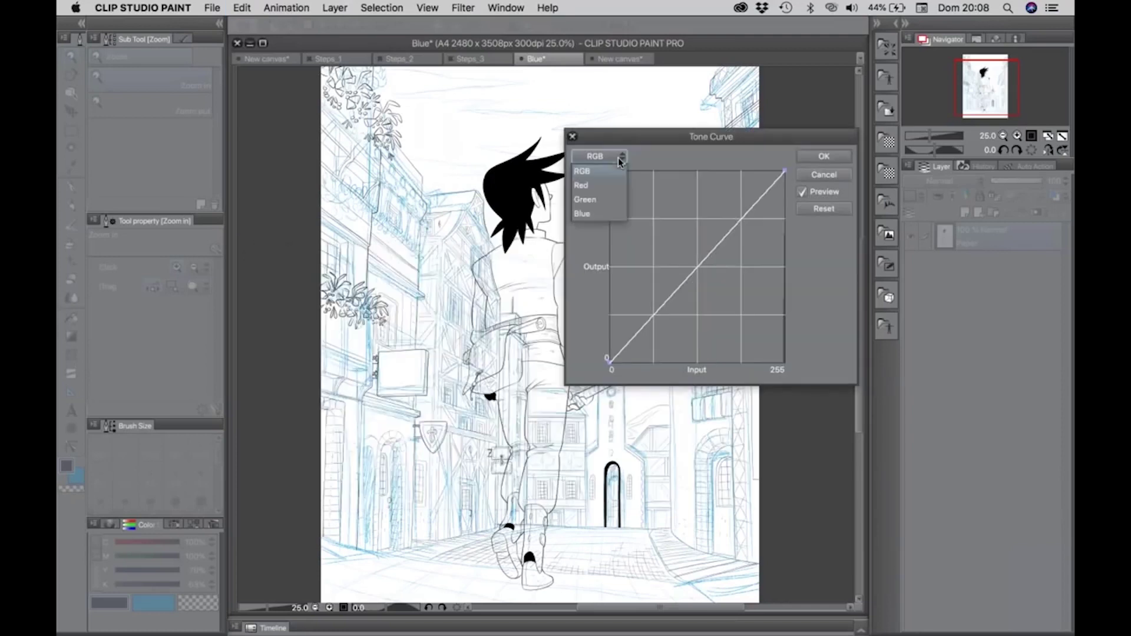
pyautogui.click(592, 185)
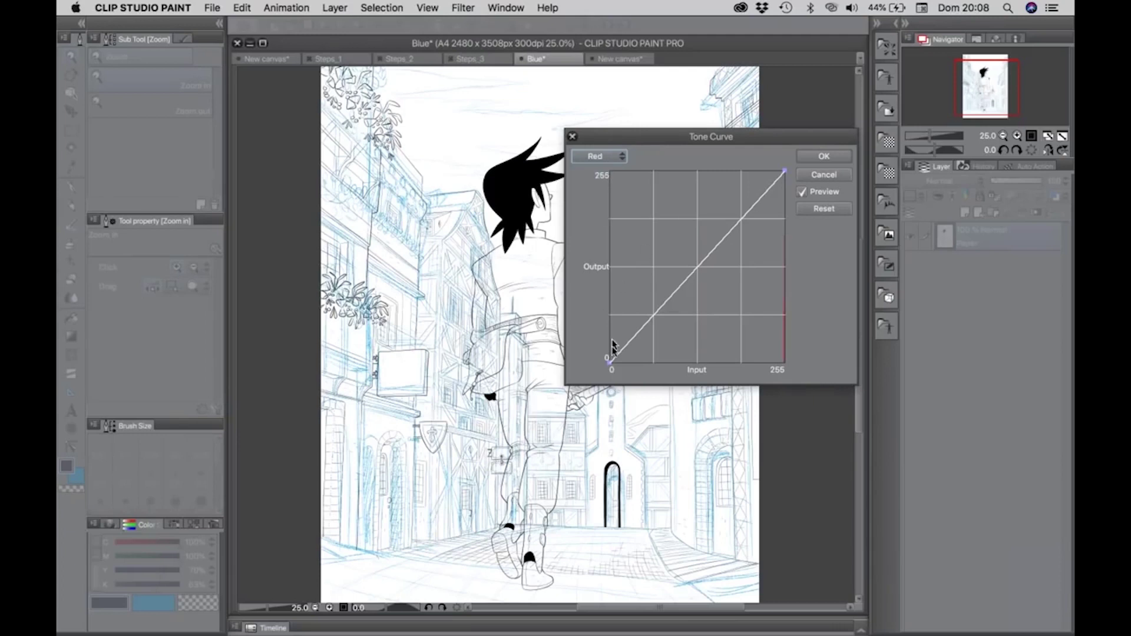
pyautogui.moveTo(609, 360); pyautogui.dragTo(601, 172)
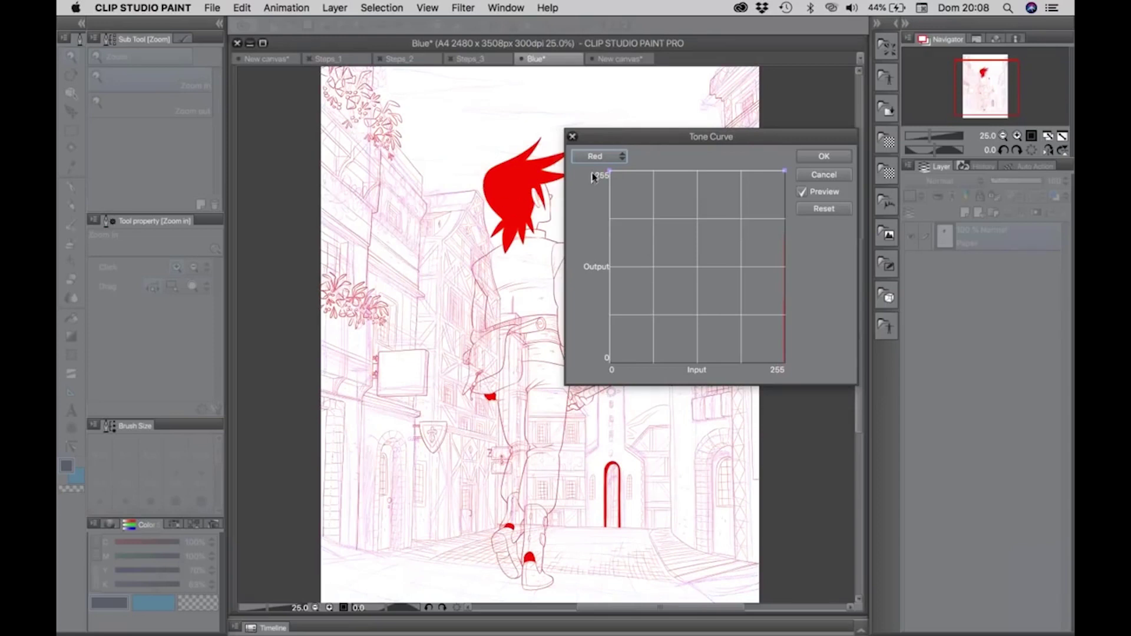
# Raise the Green channel's black-point output to 255 as well and apply the tone curve
pyautogui.click(621, 158)
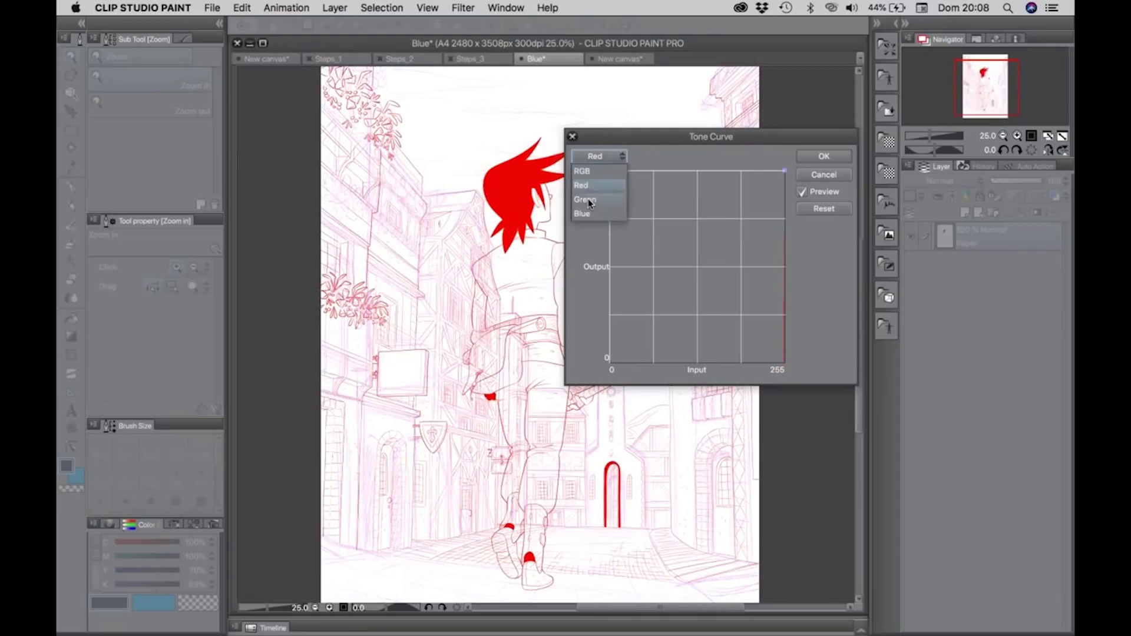
pyautogui.click(589, 201)
pyautogui.moveTo(609, 361); pyautogui.dragTo(582, 169)
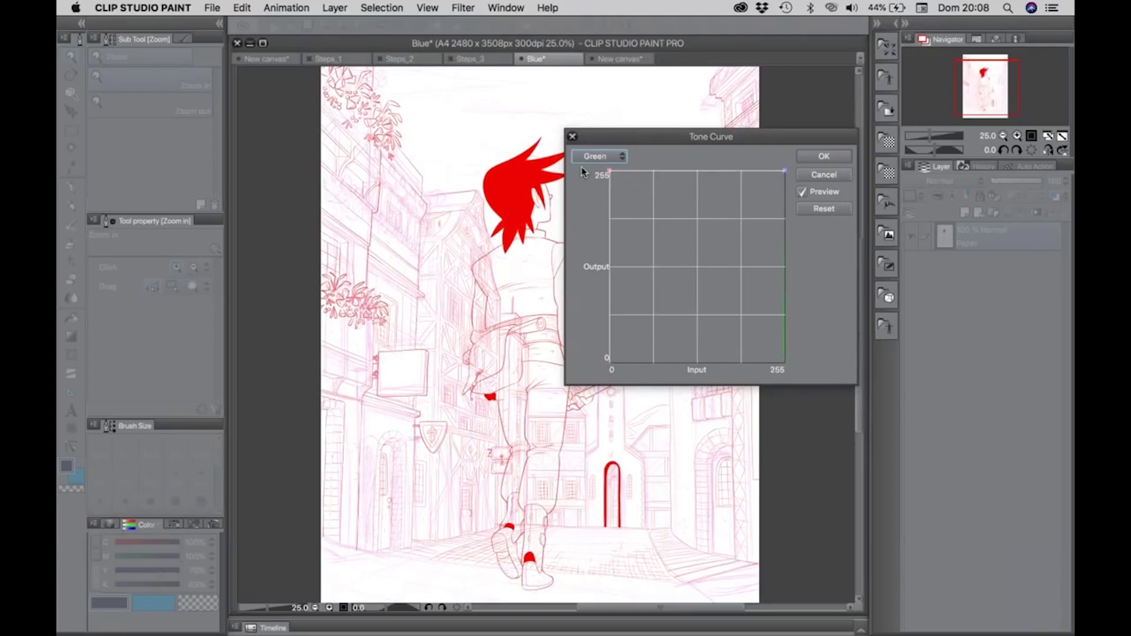
pyautogui.click(822, 156)
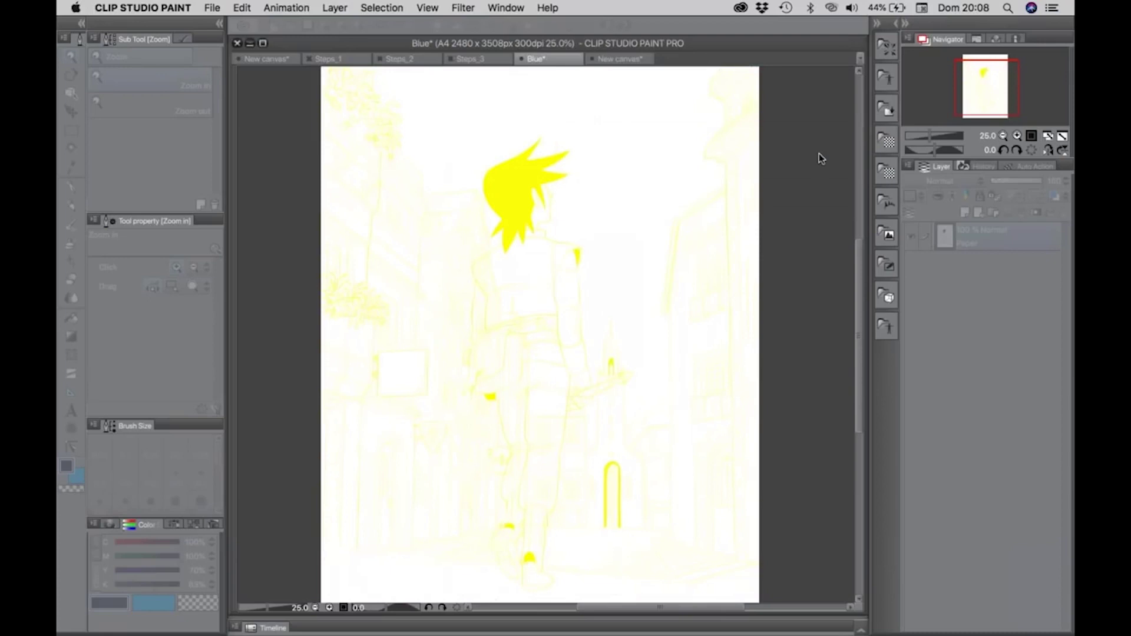
# Desaturate the yellow line art with Hue/Saturation/Luminosity, setting Saturation to -100
pyautogui.click(530, 227)
pyautogui.click(530, 227)
pyautogui.keyDown('alt'); pyautogui.click(744, 284); pyautogui.keyUp('alt')
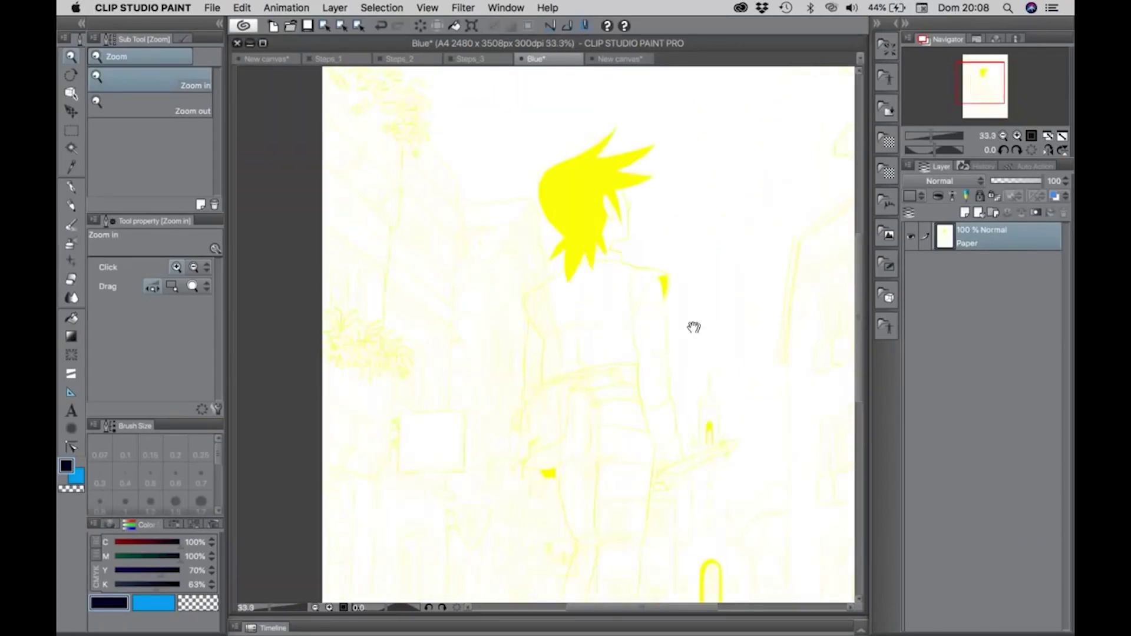
pyautogui.moveTo(687, 324); pyautogui.dragTo(612, 300)
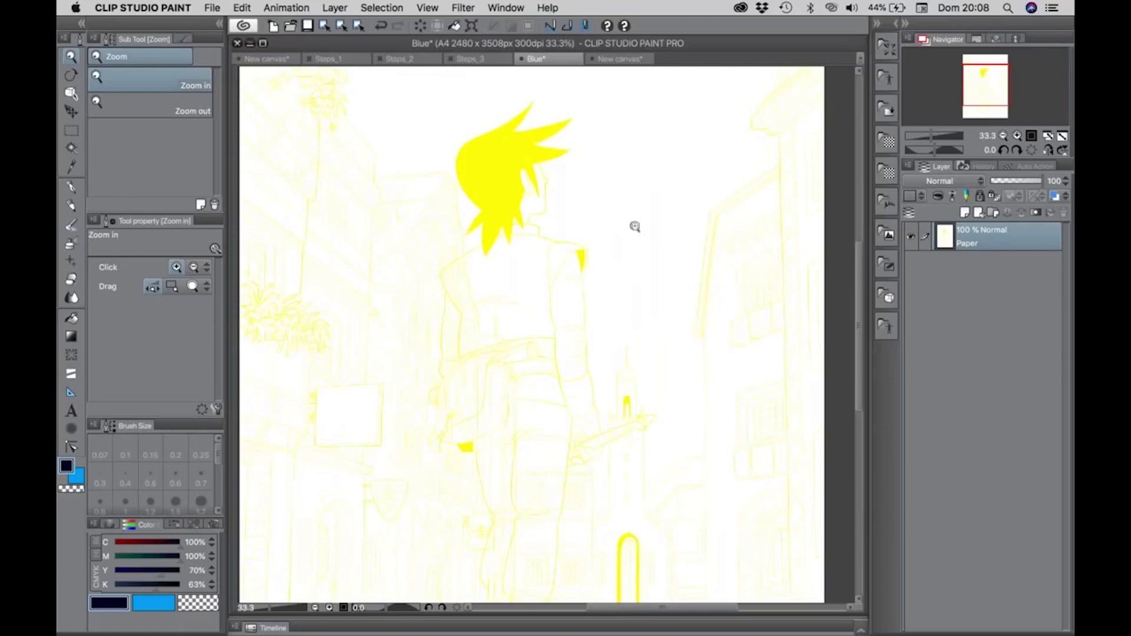
pyautogui.click(242, 8)
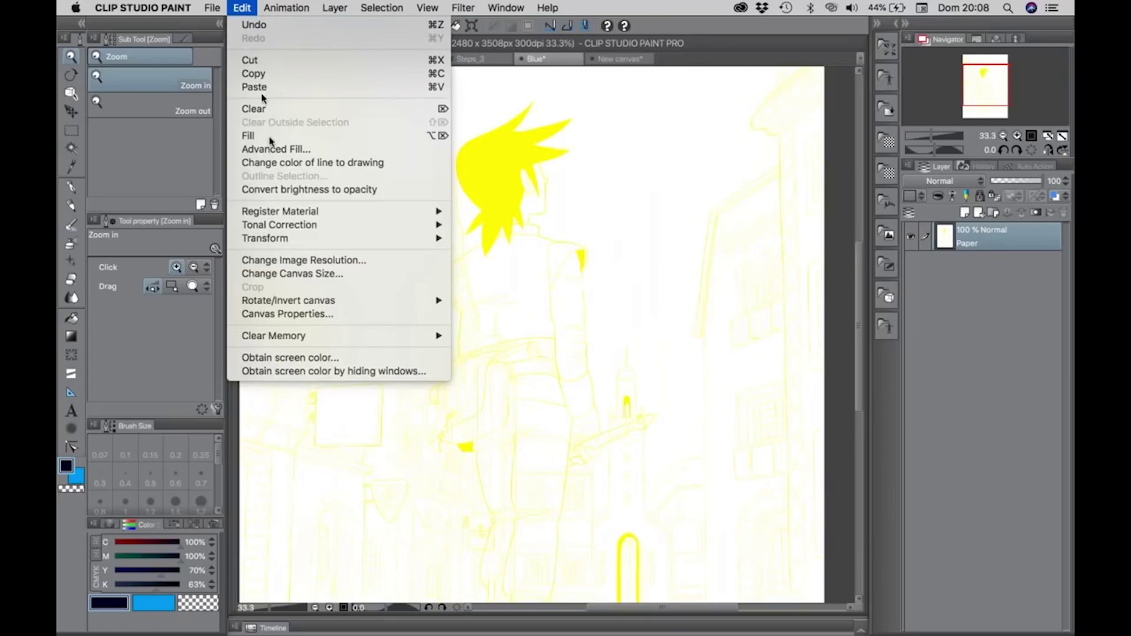
pyautogui.moveTo(296, 228)
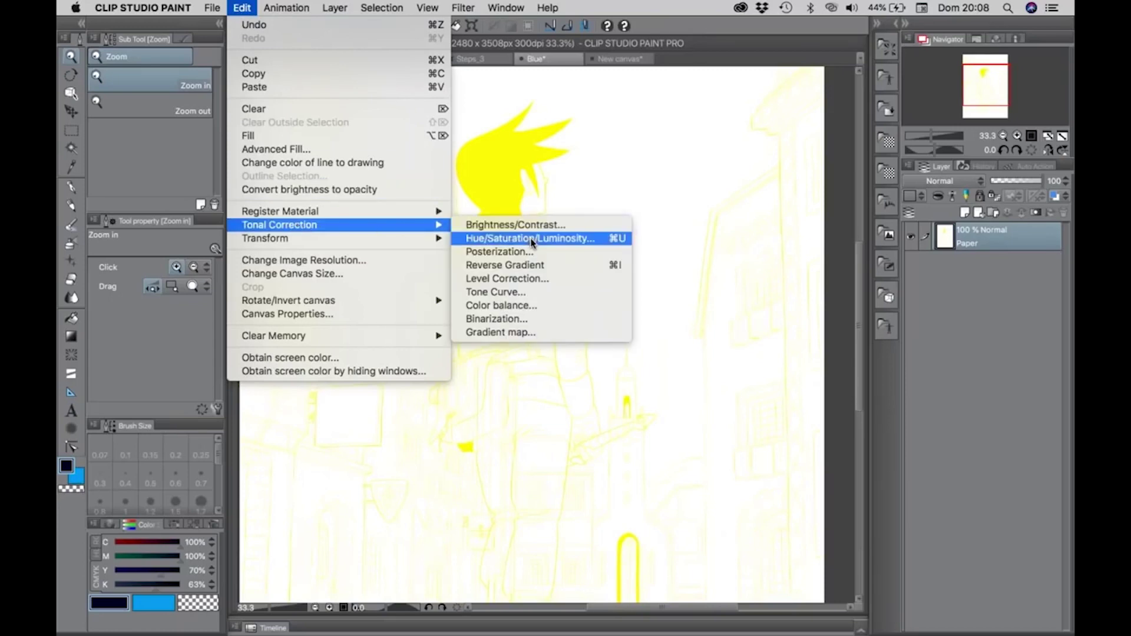
pyautogui.click(571, 241)
pyautogui.moveTo(595, 166); pyautogui.dragTo(543, 171)
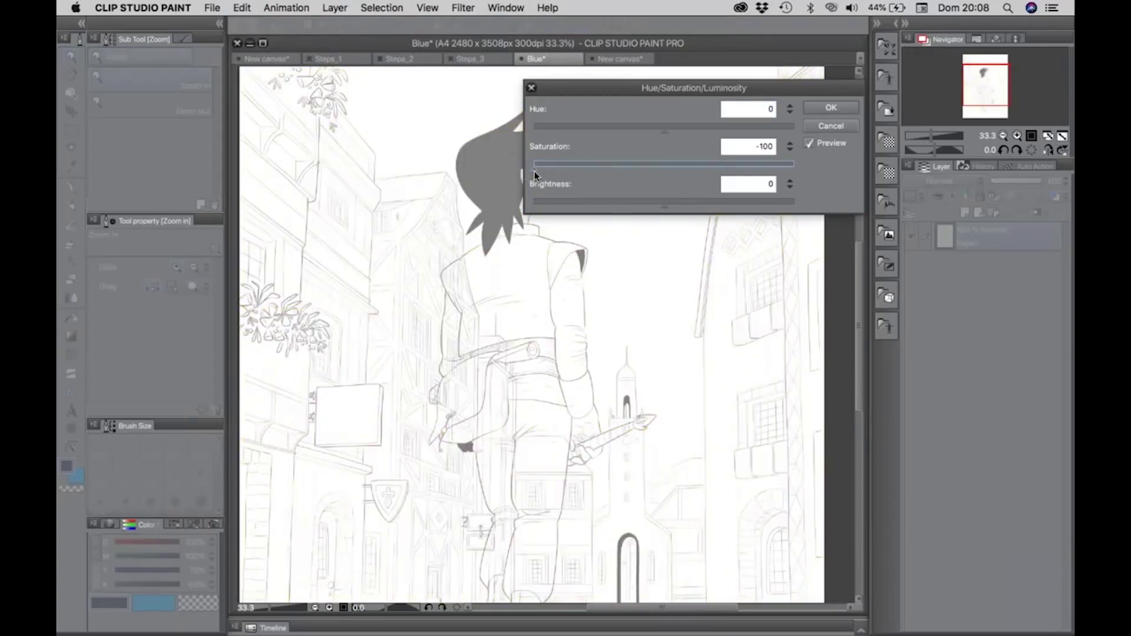
pyautogui.click(830, 109)
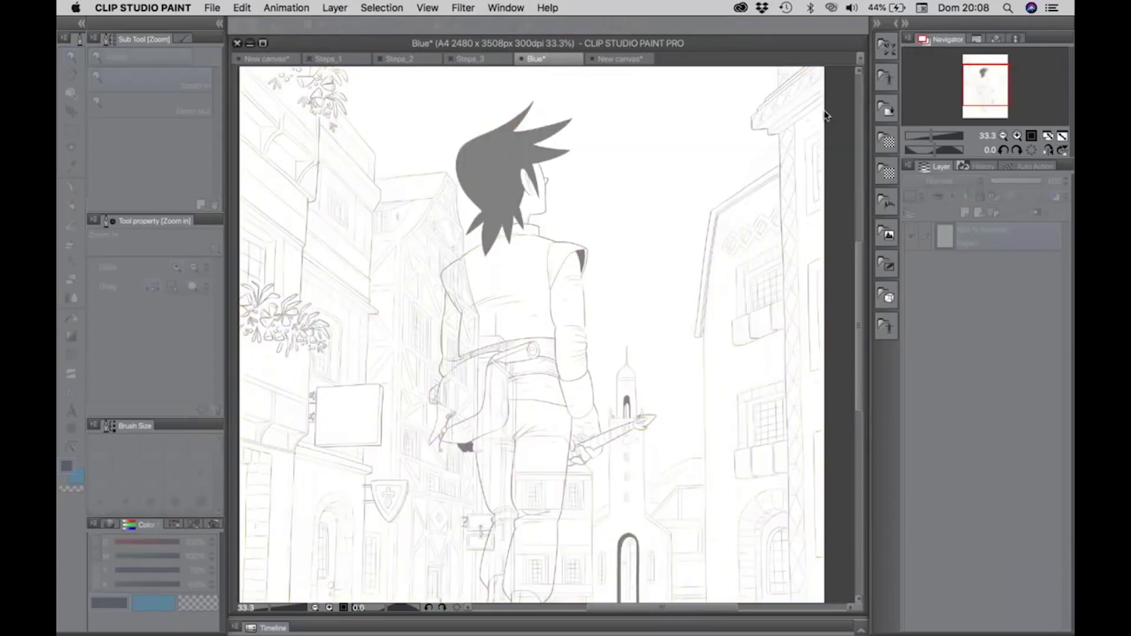
# Darken the gray lines to black with Level Correction, moving the input shadow point to about three-fifths of the range
pyautogui.click(241, 8)
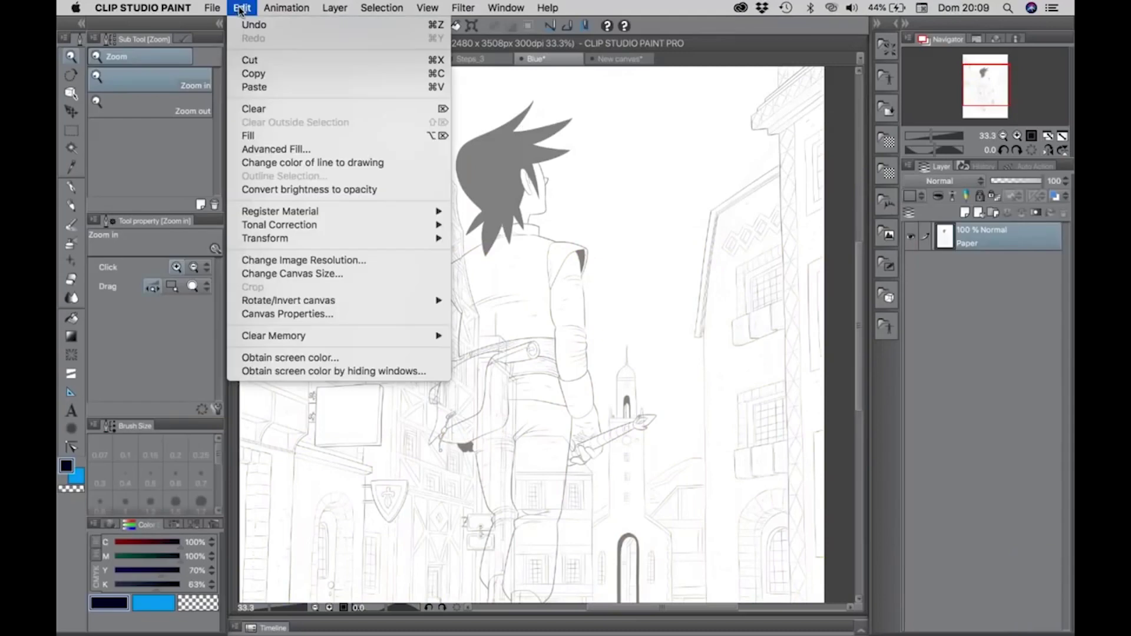
pyautogui.moveTo(285, 229)
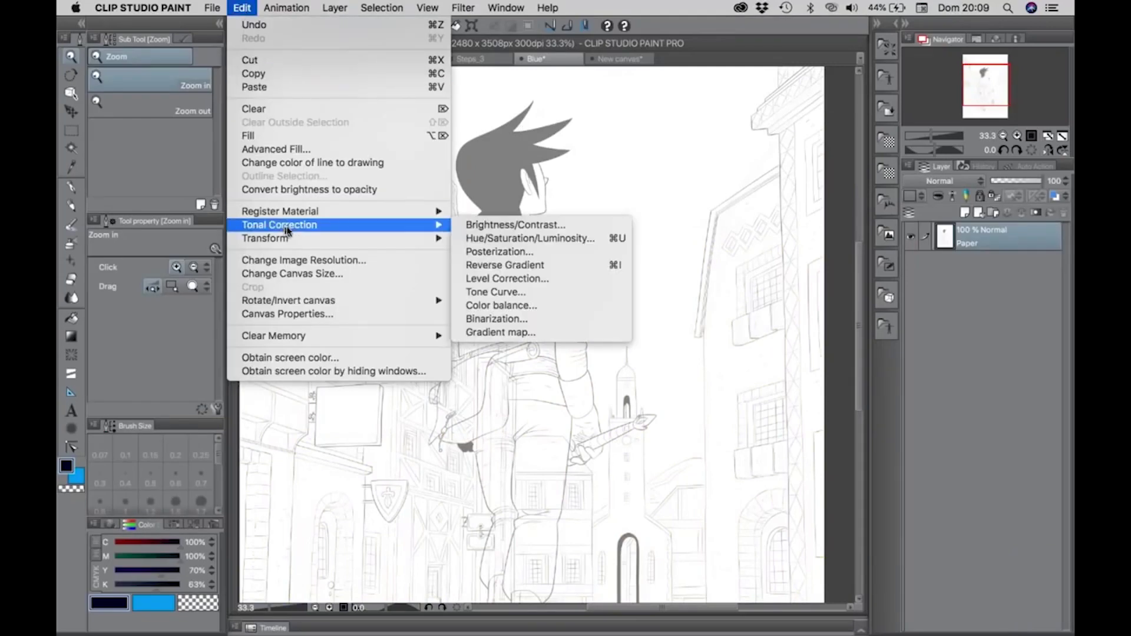
pyautogui.click(536, 283)
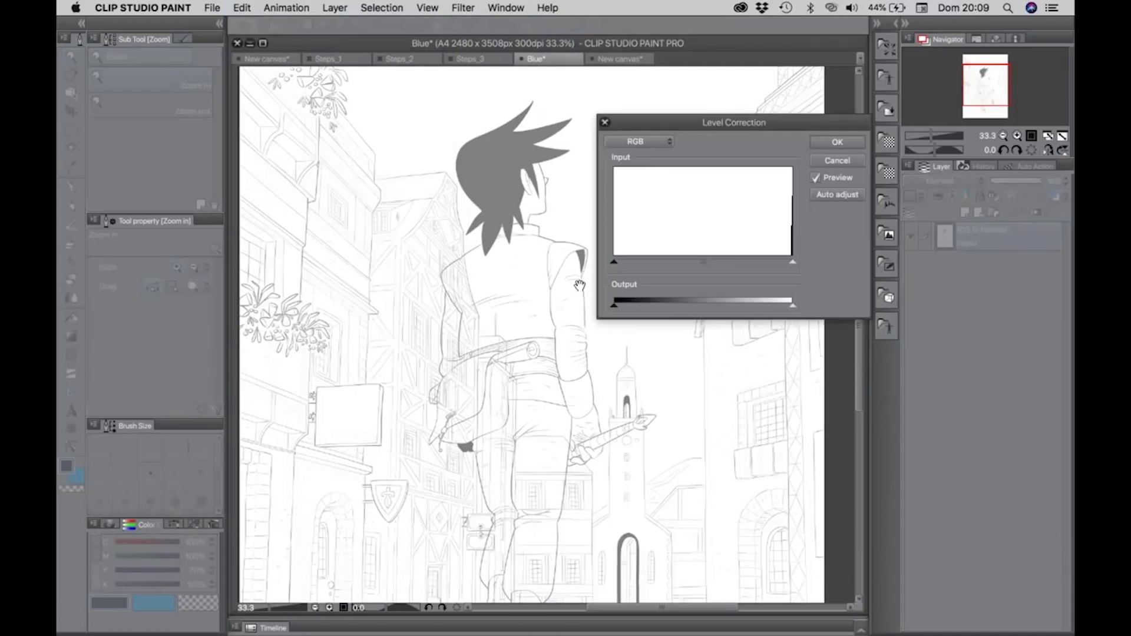
pyautogui.moveTo(614, 262); pyautogui.dragTo(723, 267)
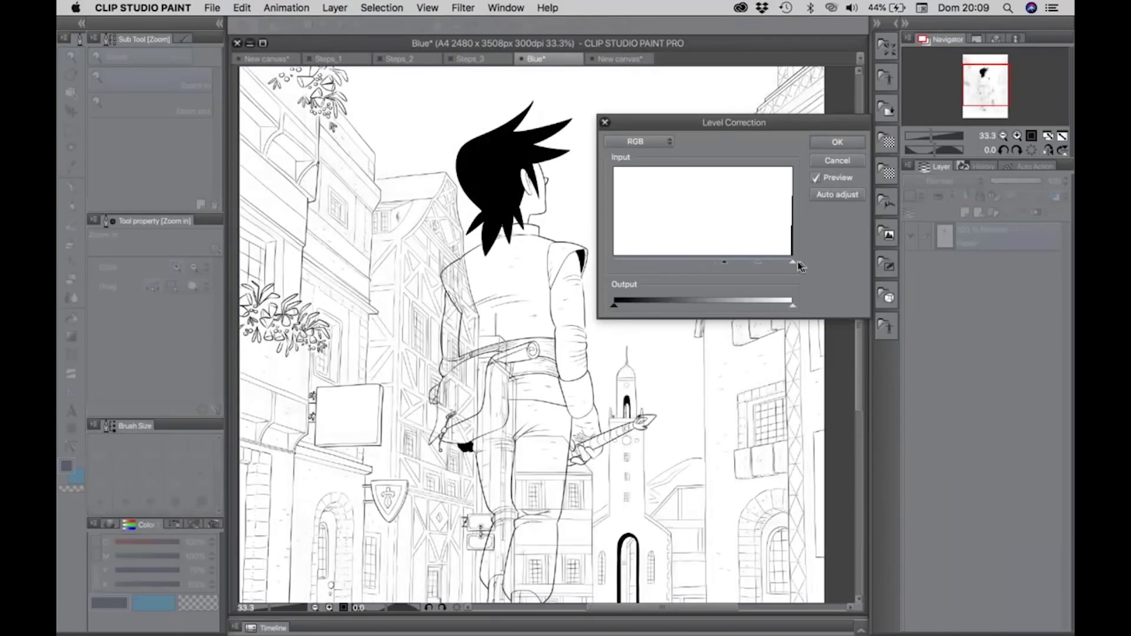
pyautogui.click(839, 145)
pyautogui.scroll(-3, 566, 287)
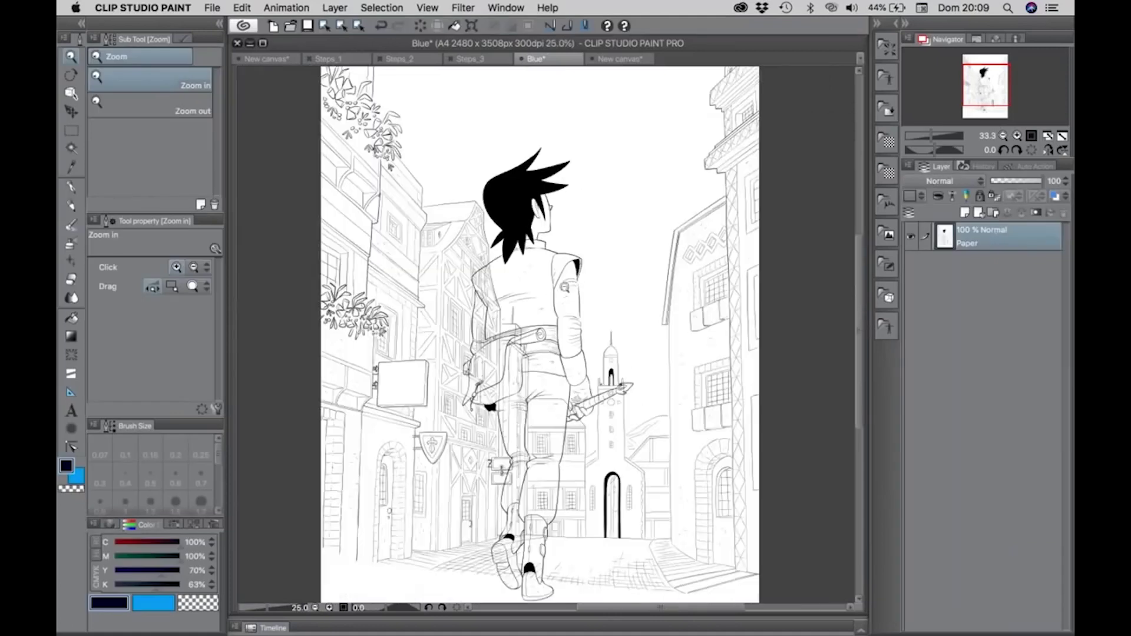
pyautogui.scroll(2, 570, 285)
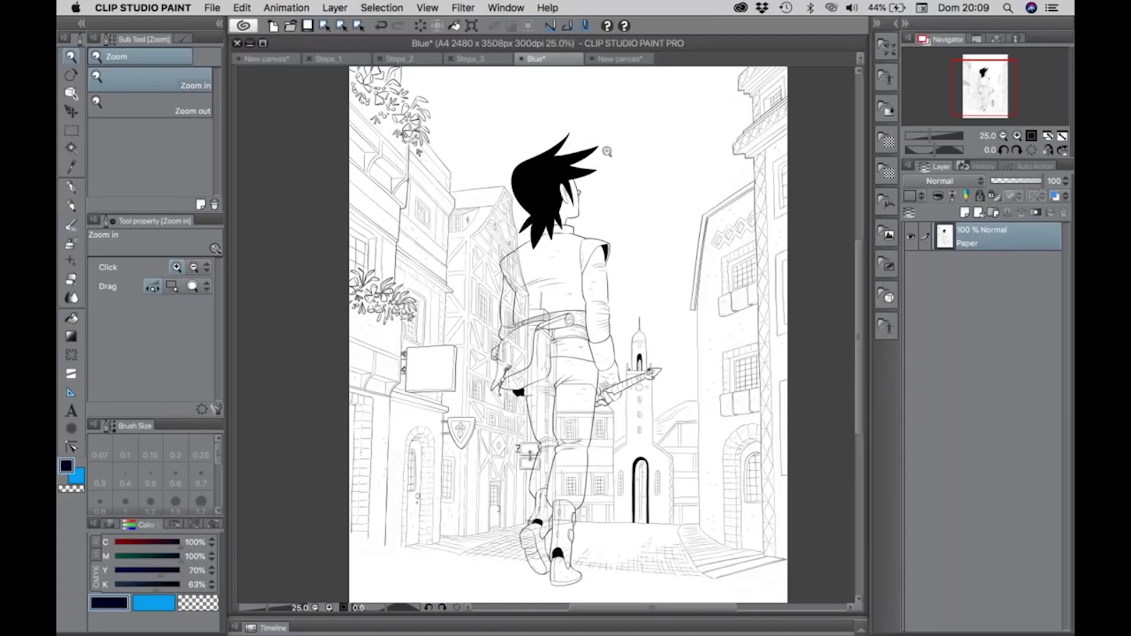
# Close the Blue drawing without saving it and switch to the first blank canvas containing Layer 1
pyautogui.click(522, 59)
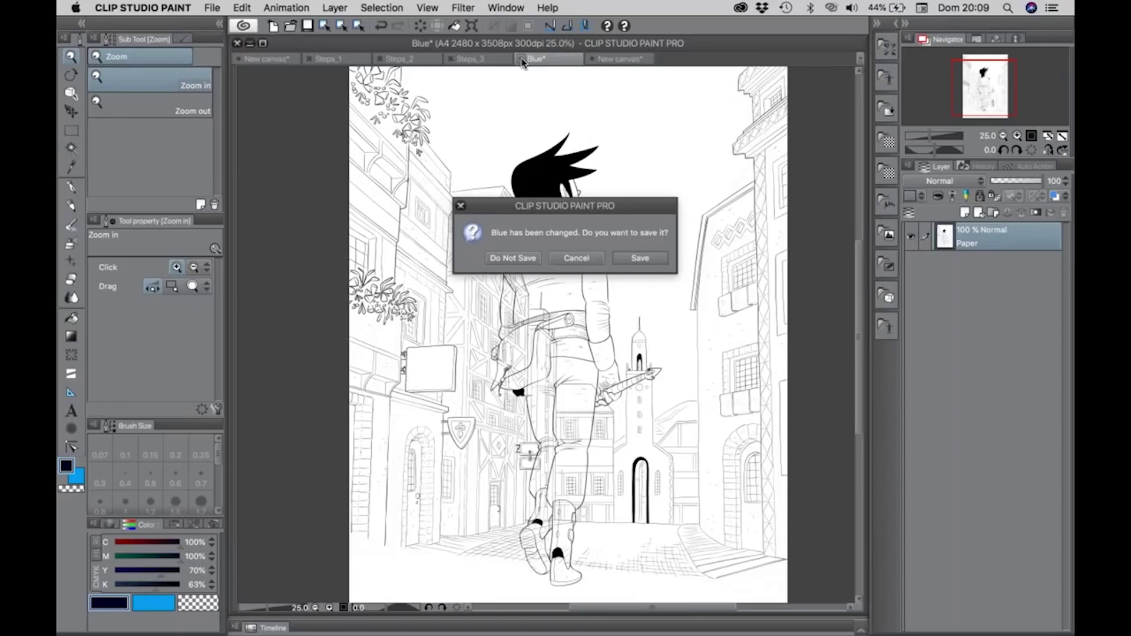
pyautogui.click(511, 258)
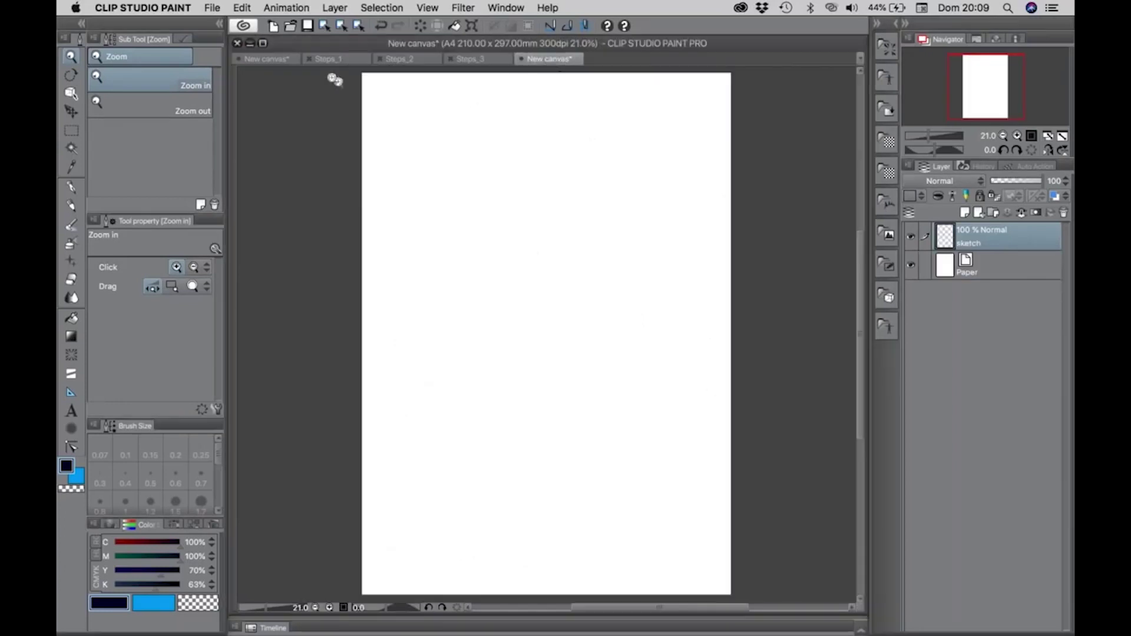
pyautogui.click(274, 62)
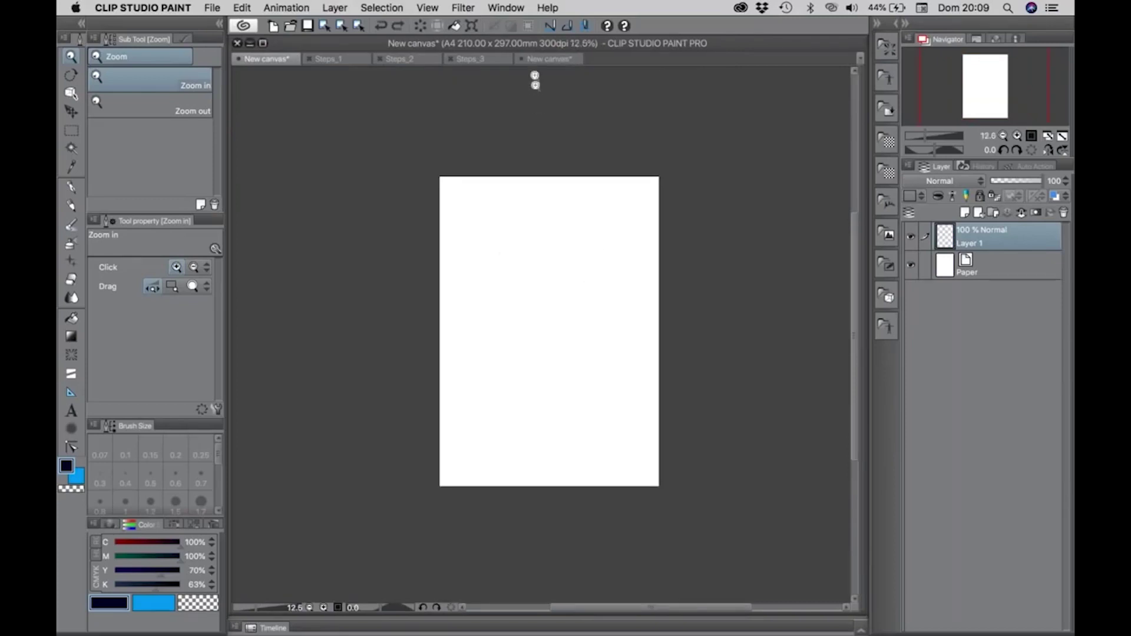
pyautogui.click(500, 259)
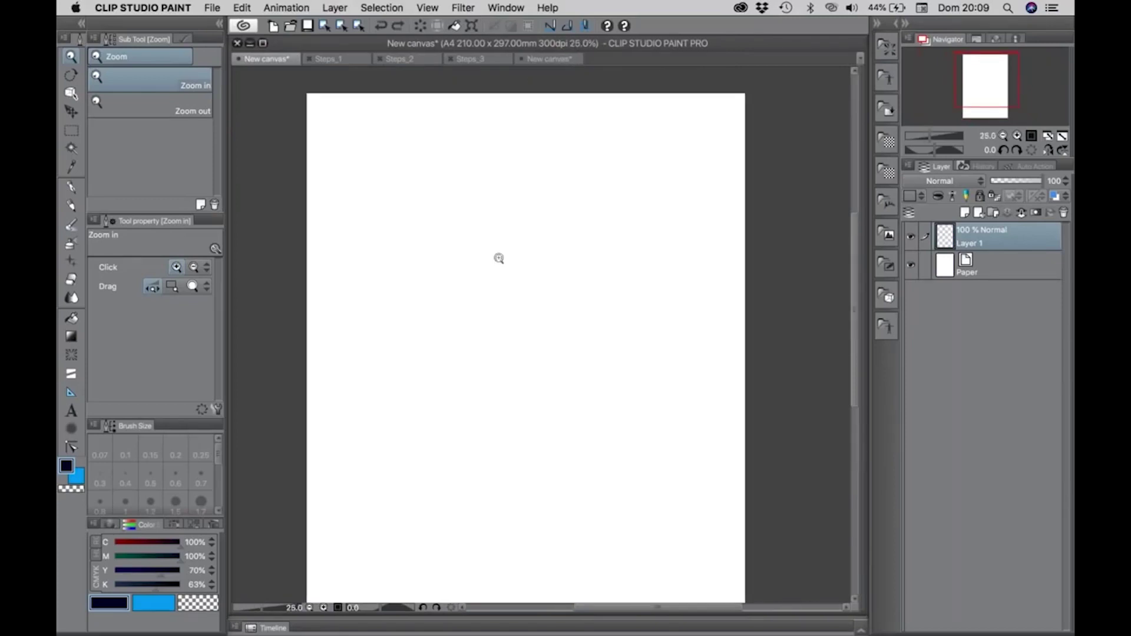
# Switch to Finder and go from the Steps folder to the My stuff folder inside WEBINAR
pyautogui.press('super+Tab')
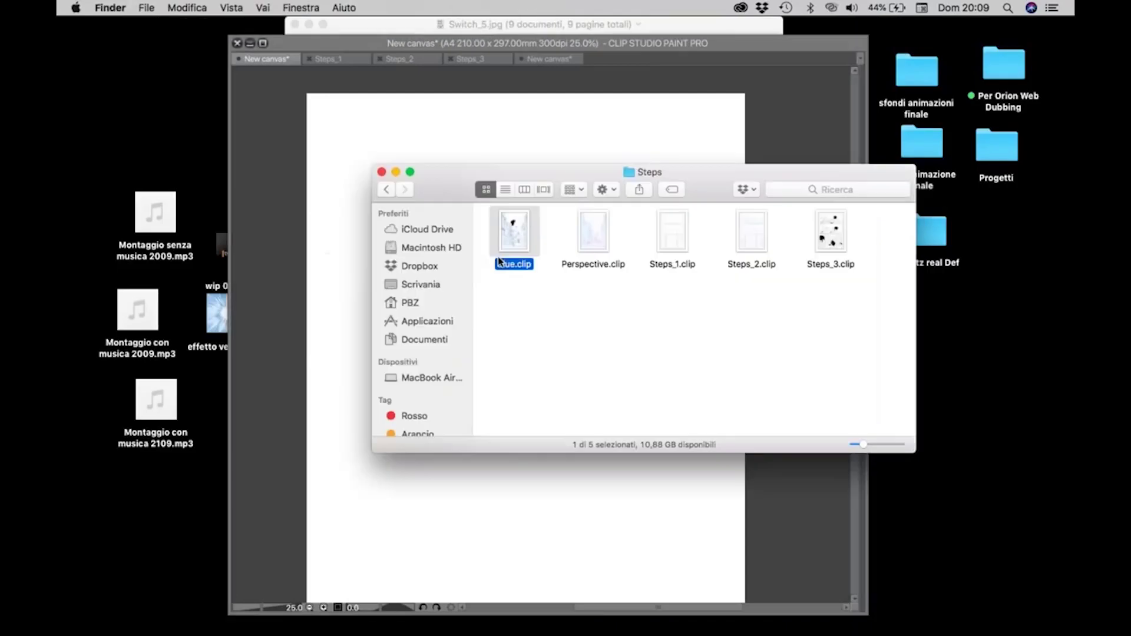
pyautogui.click(386, 189)
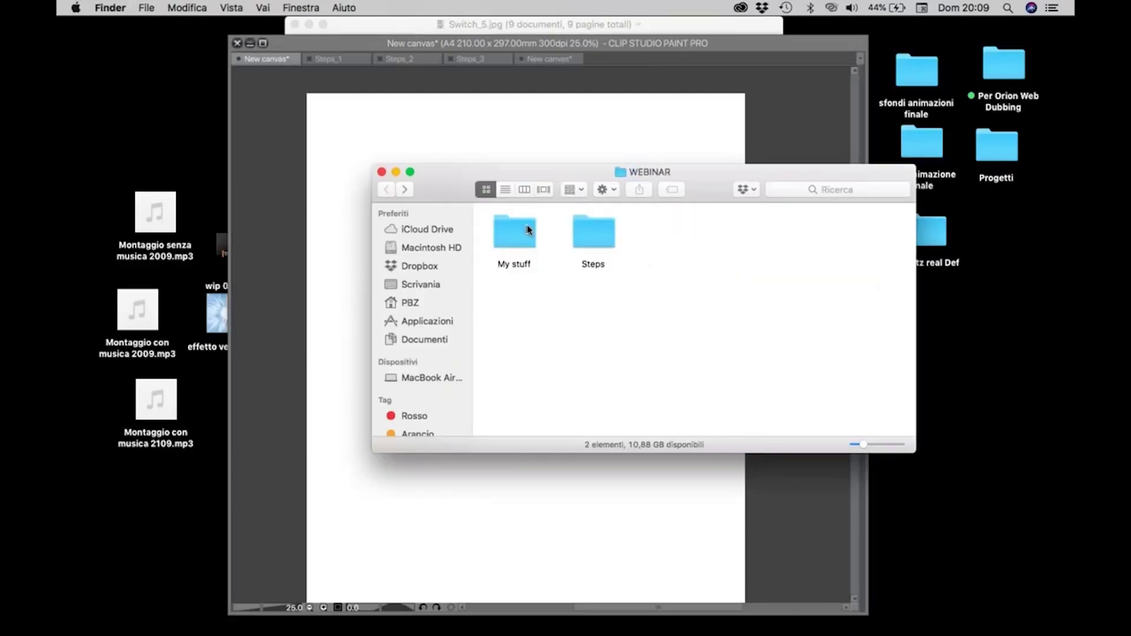
pyautogui.doubleClick(583, 234)
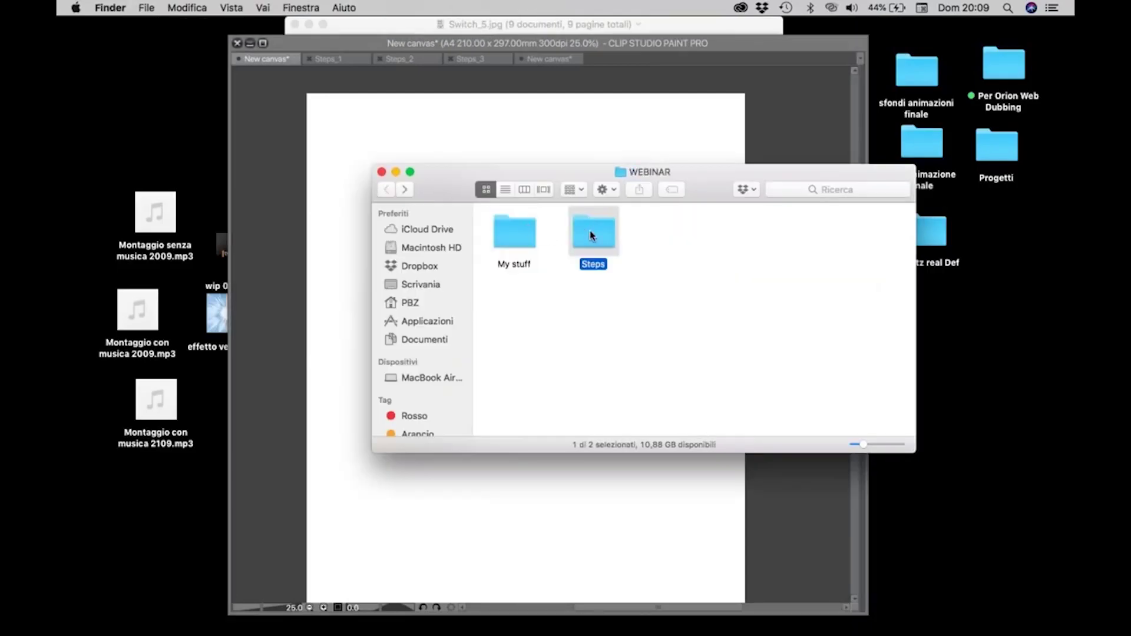
pyautogui.click(829, 242)
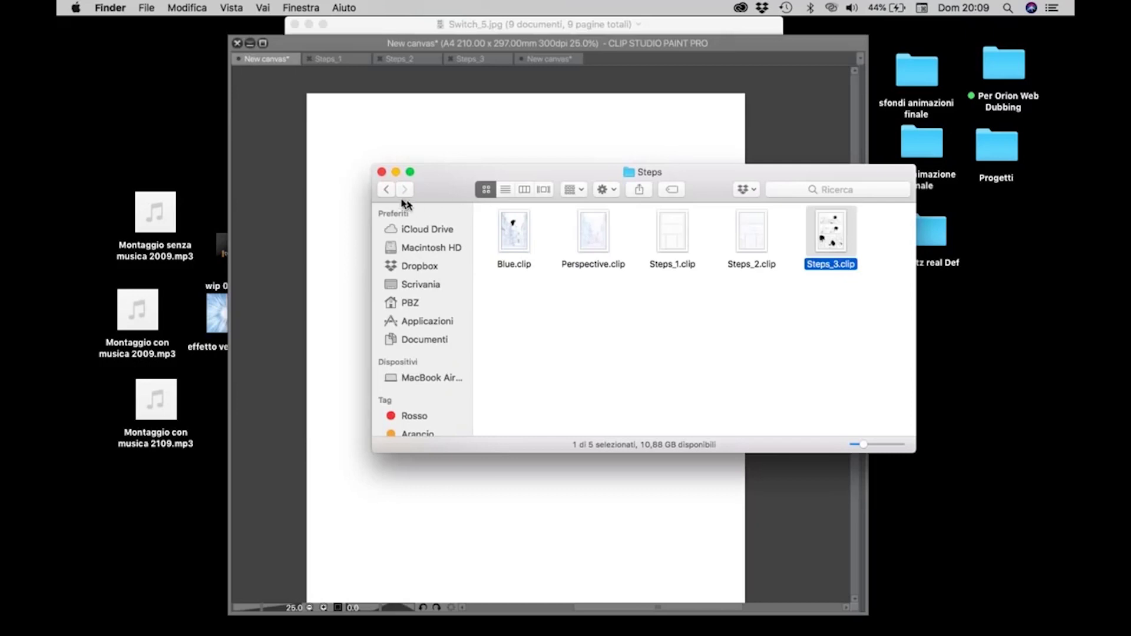
pyautogui.click(388, 189)
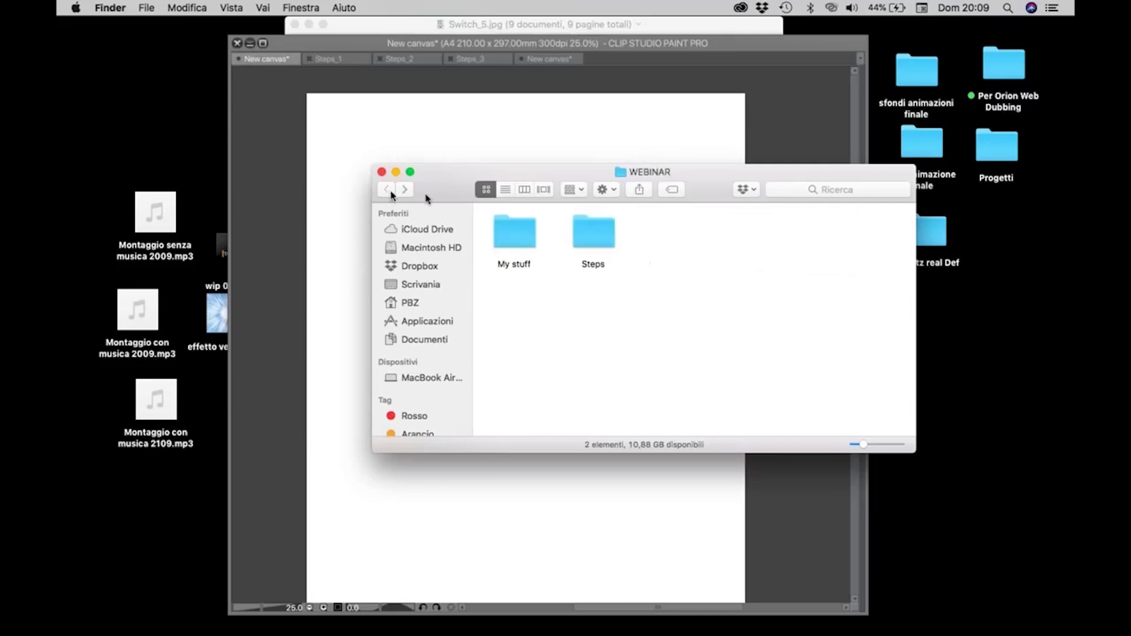
pyautogui.doubleClick(527, 235)
# Preview the comic page Switch_5.jpg and the street illustration Switch_7.jpg, then return to the blank canvas in Clip Studio Paint
pyautogui.click(750, 318)
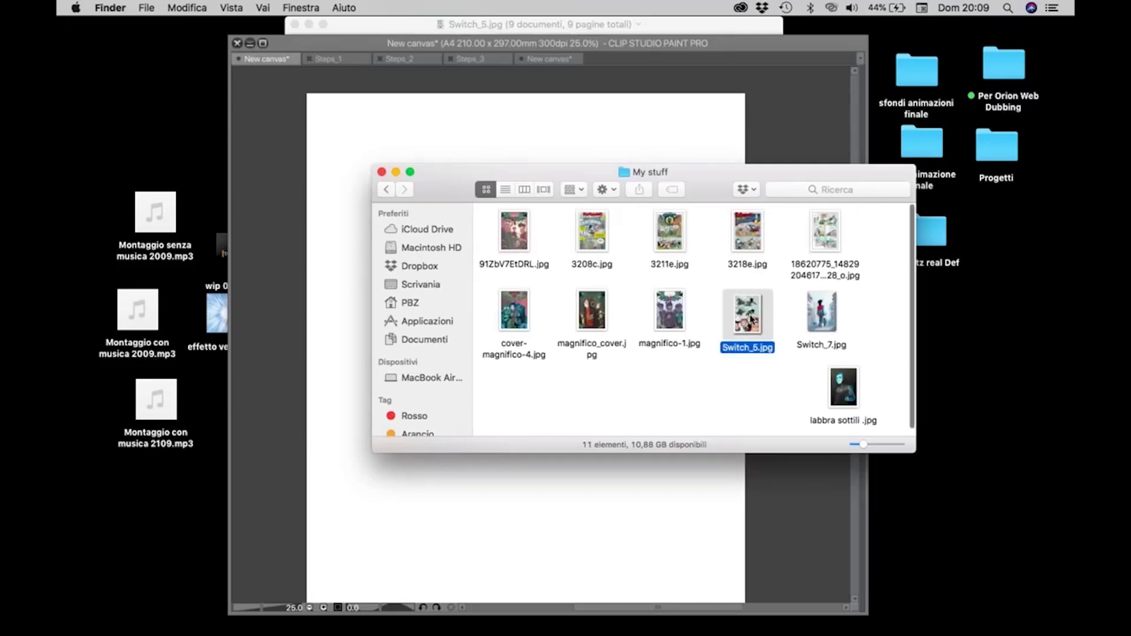
pyautogui.press('space')
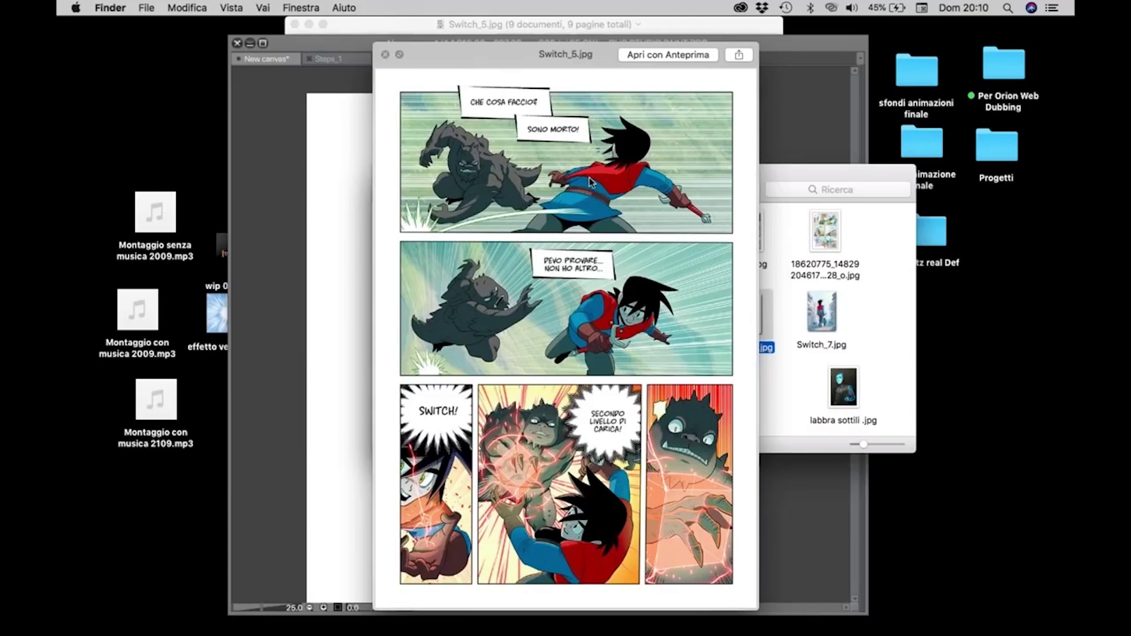
pyautogui.press('Right')
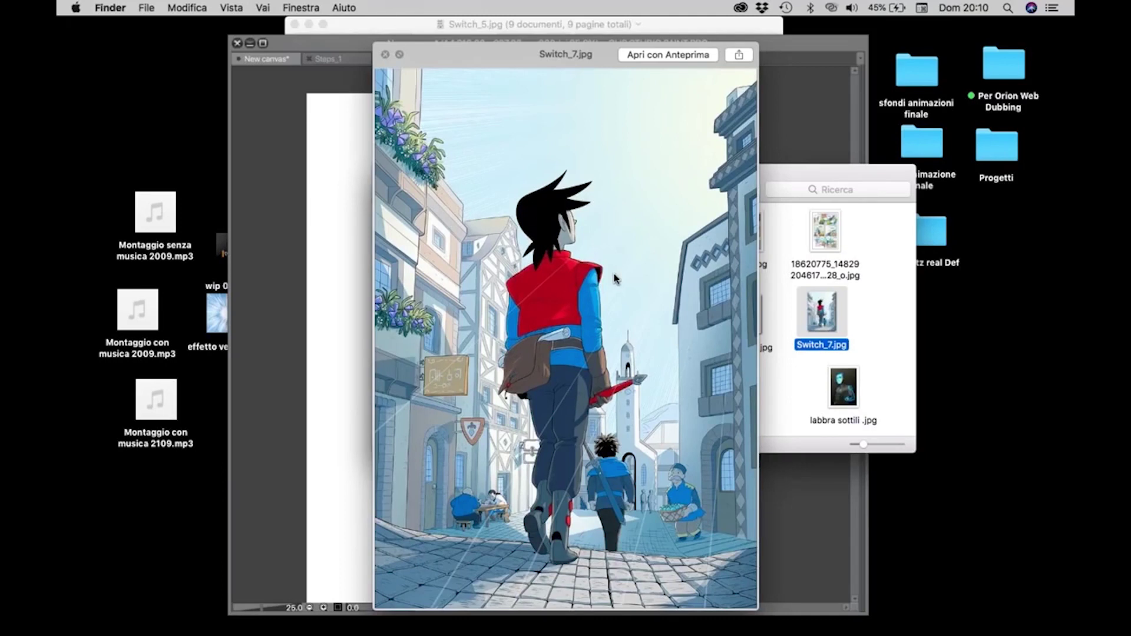
pyautogui.press('Left')
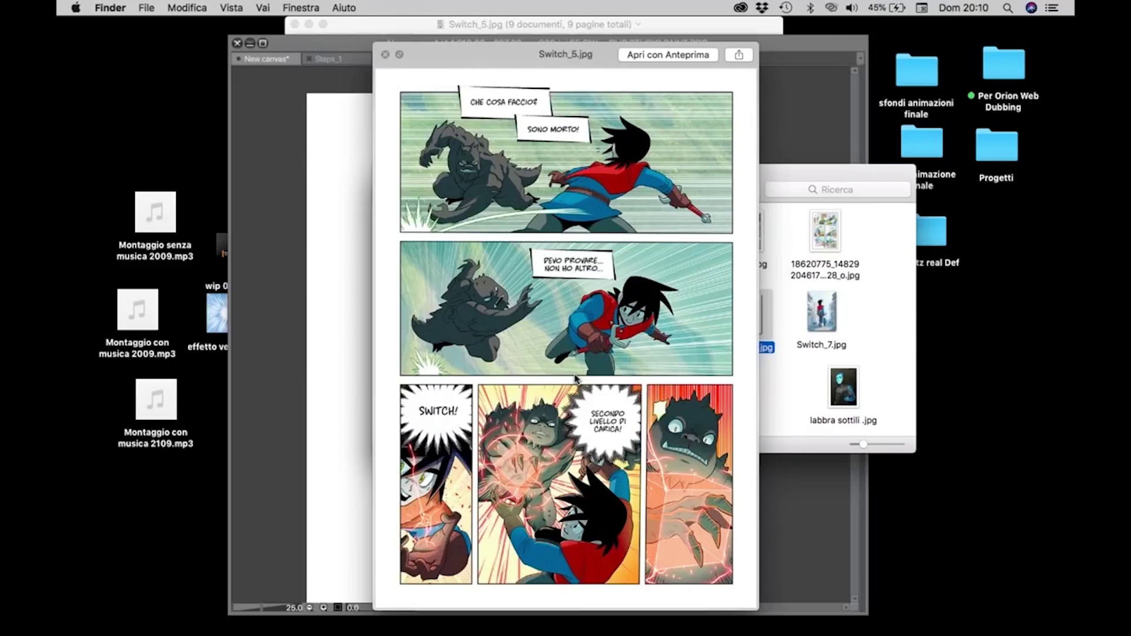
pyautogui.press('space')
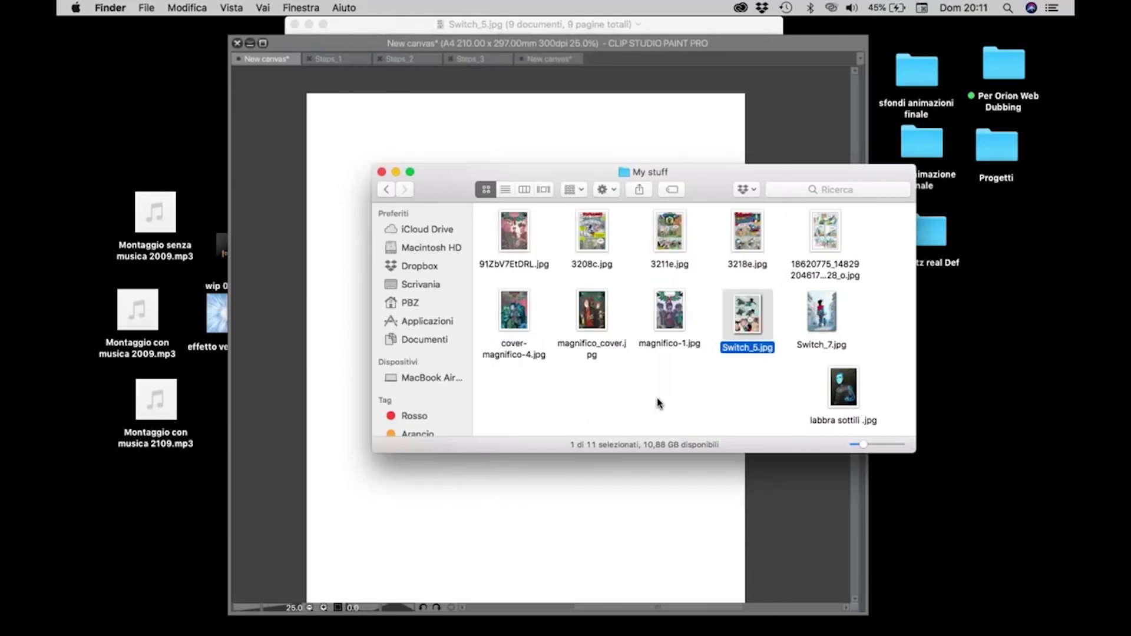
pyautogui.click(522, 498)
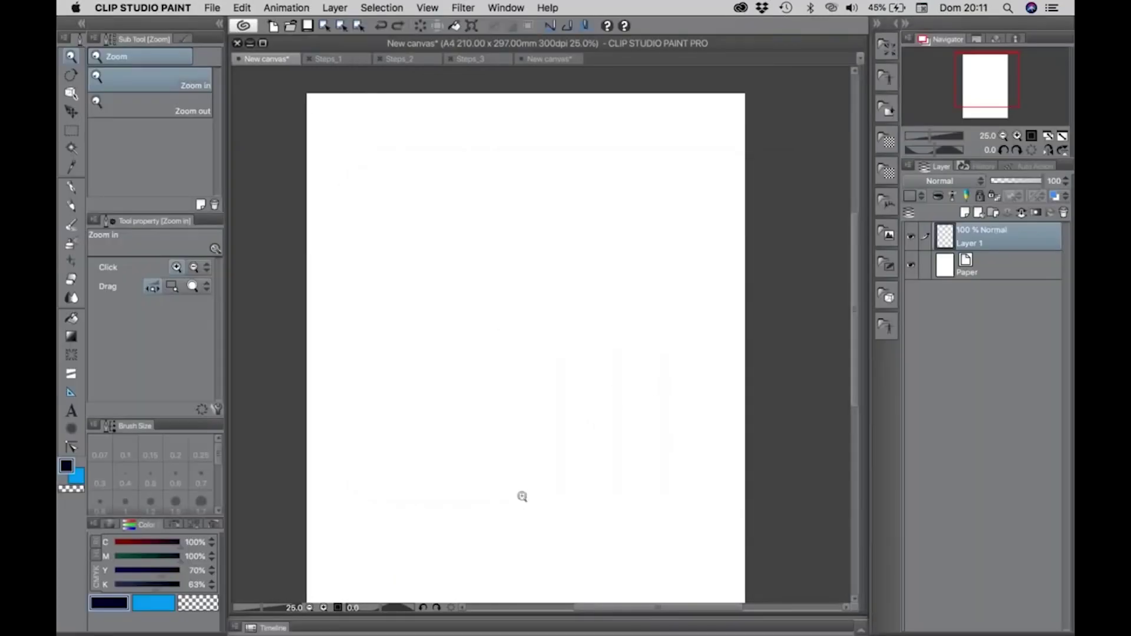
# Set the drawing color to pure cyan in CMYK: C 100%, M 0%, Y 0%, K 0%
pyautogui.click(510, 556)
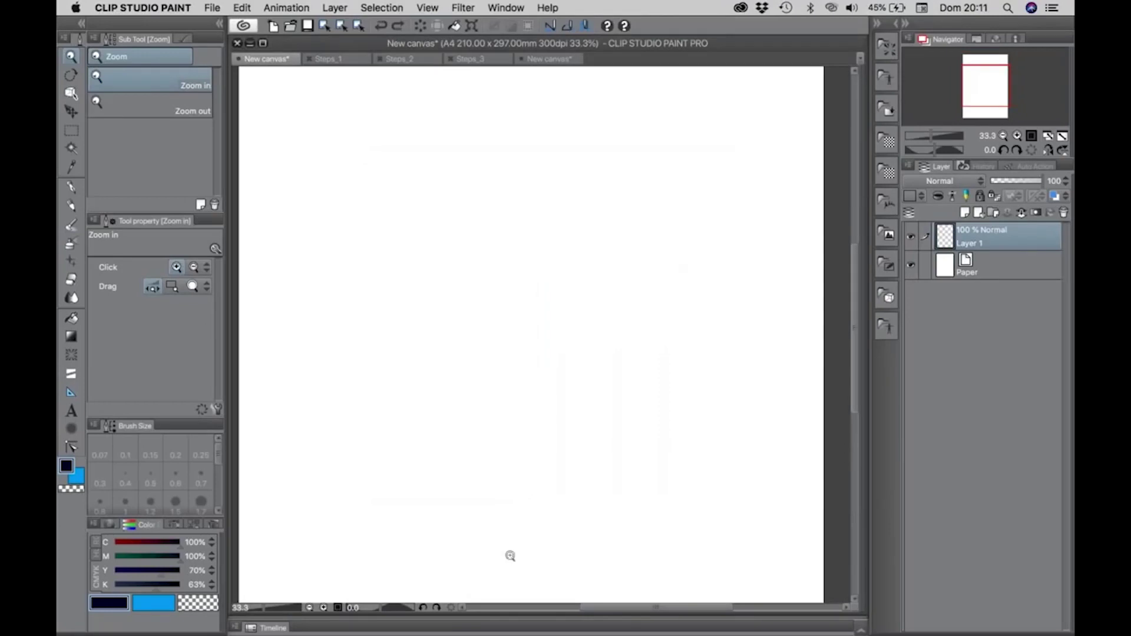
pyautogui.scroll(-3, 605, 298)
pyautogui.scroll(2, 584, 276)
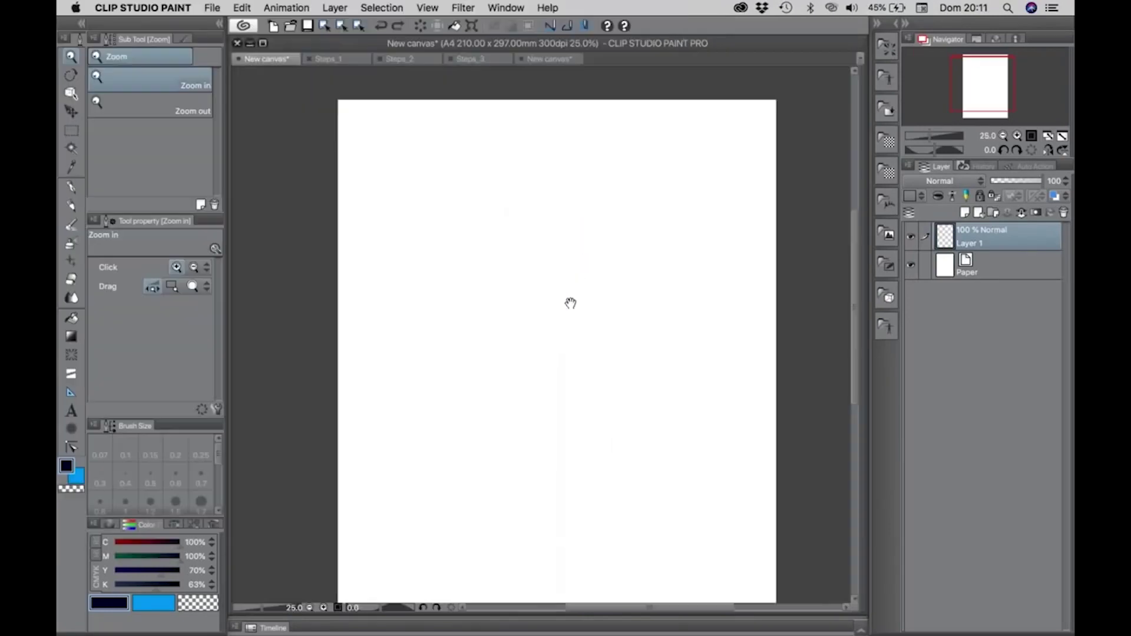
pyautogui.moveTo(570, 303); pyautogui.dragTo(569, 296)
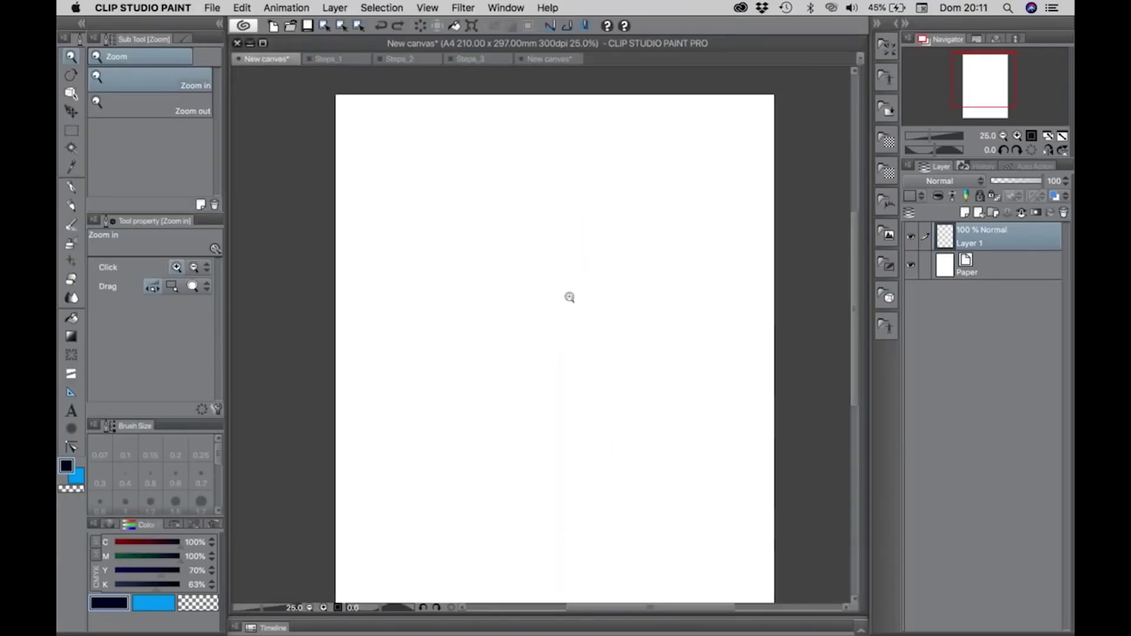
pyautogui.click(95, 545)
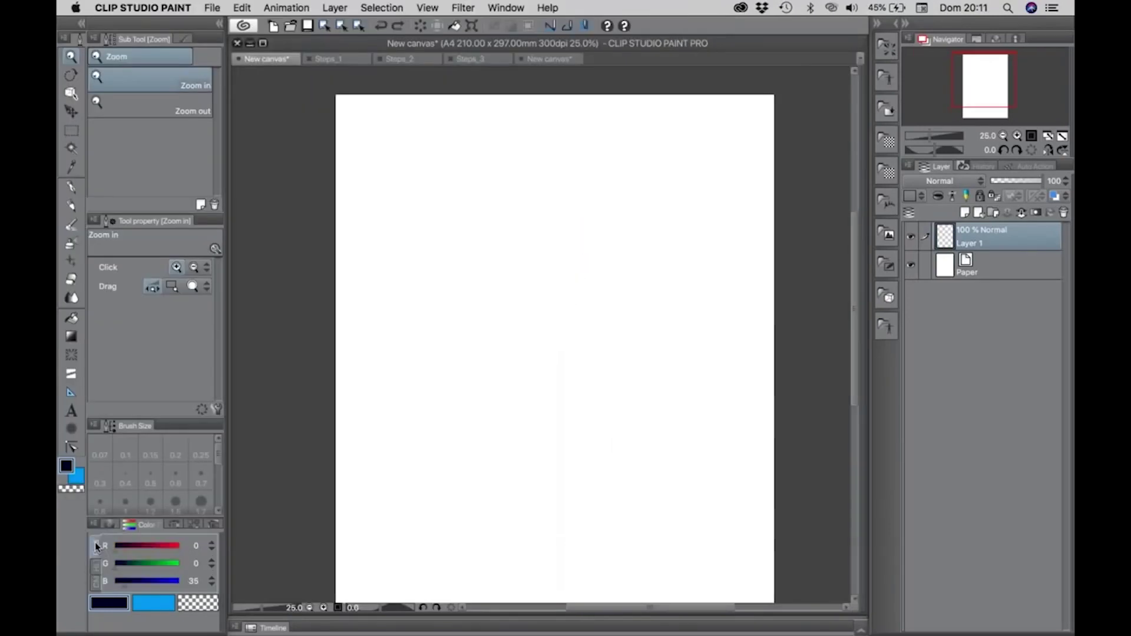
pyautogui.click(96, 583)
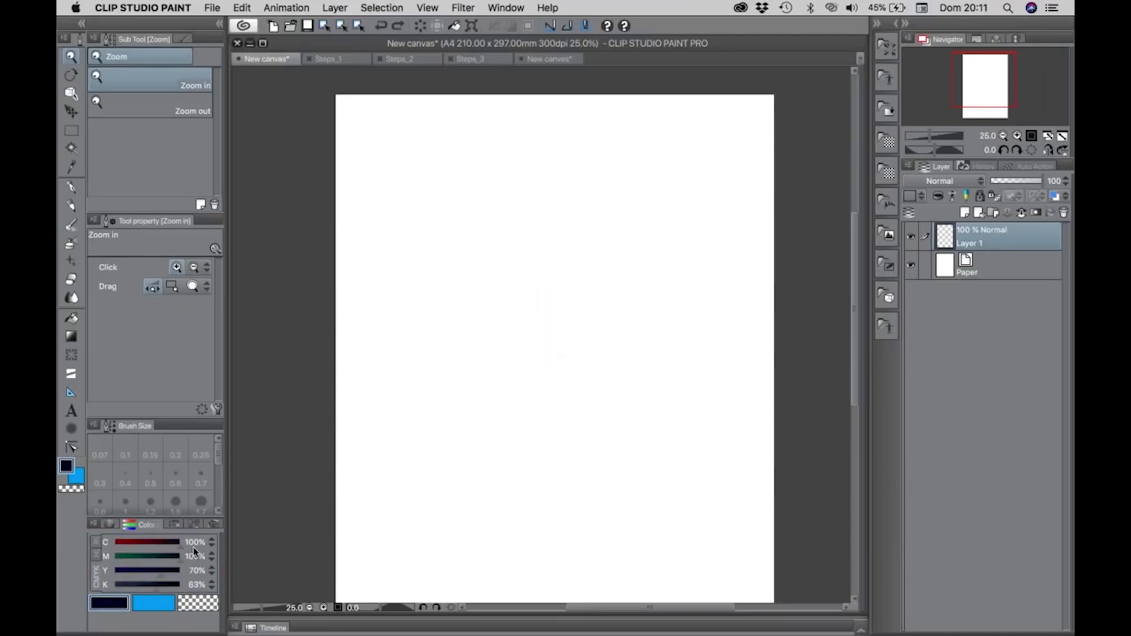
pyautogui.moveTo(179, 557); pyautogui.dragTo(111, 588)
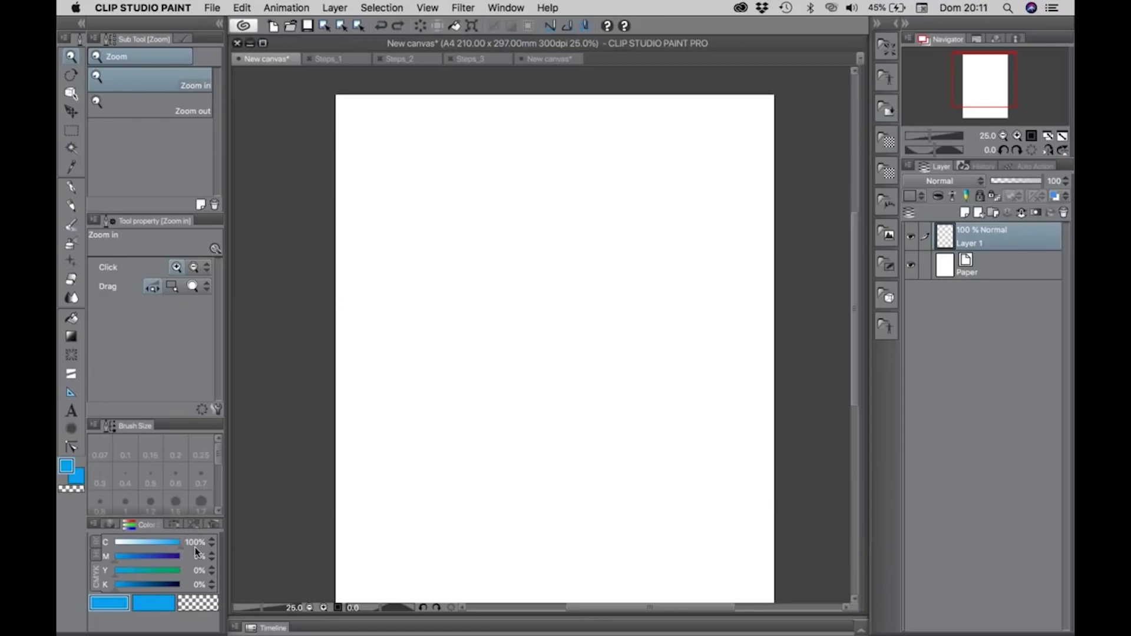
# Try the Darker, Lighter and Mechanical pencils with one freehand test stroke each on the blank canvas, and undo the three strokes
pyautogui.press('p')
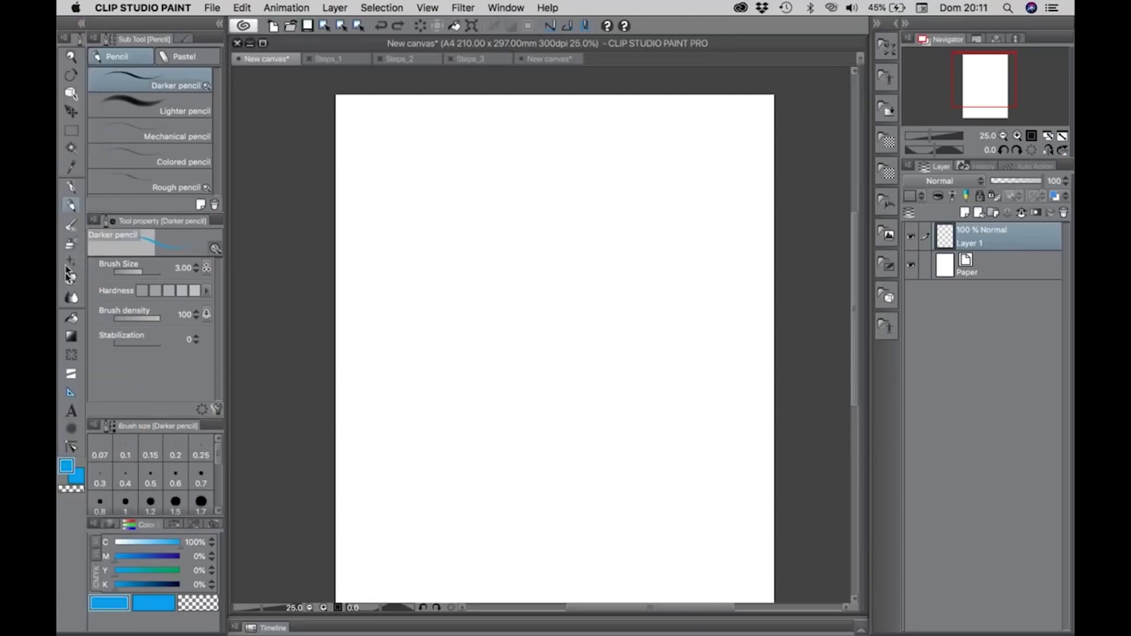
pyautogui.click(73, 206)
pyautogui.click(141, 185)
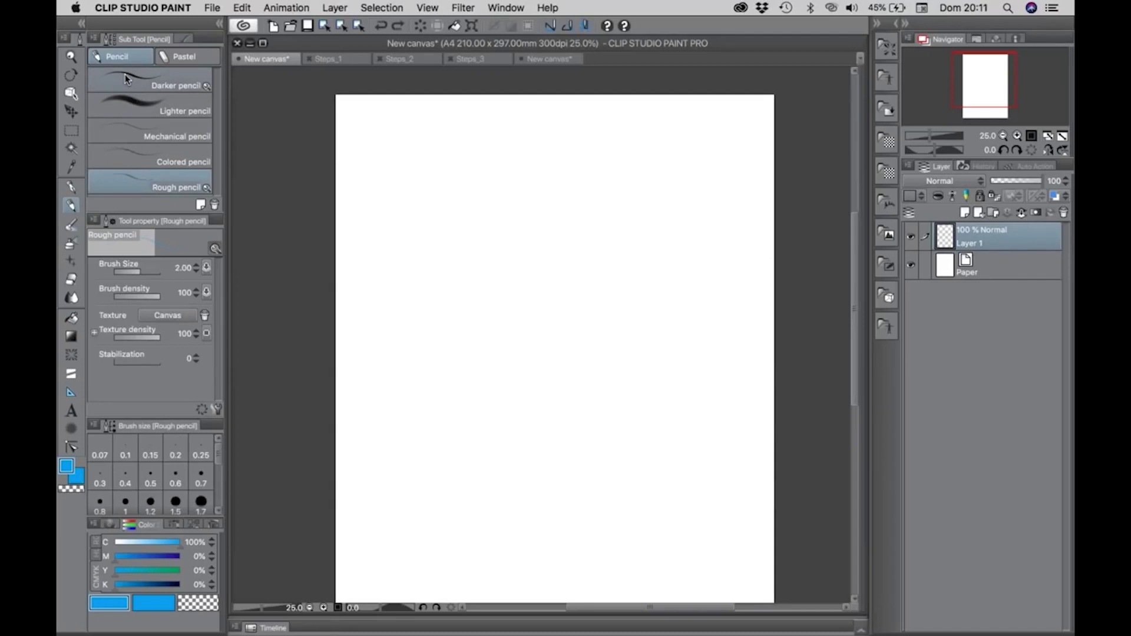
pyautogui.click(142, 87)
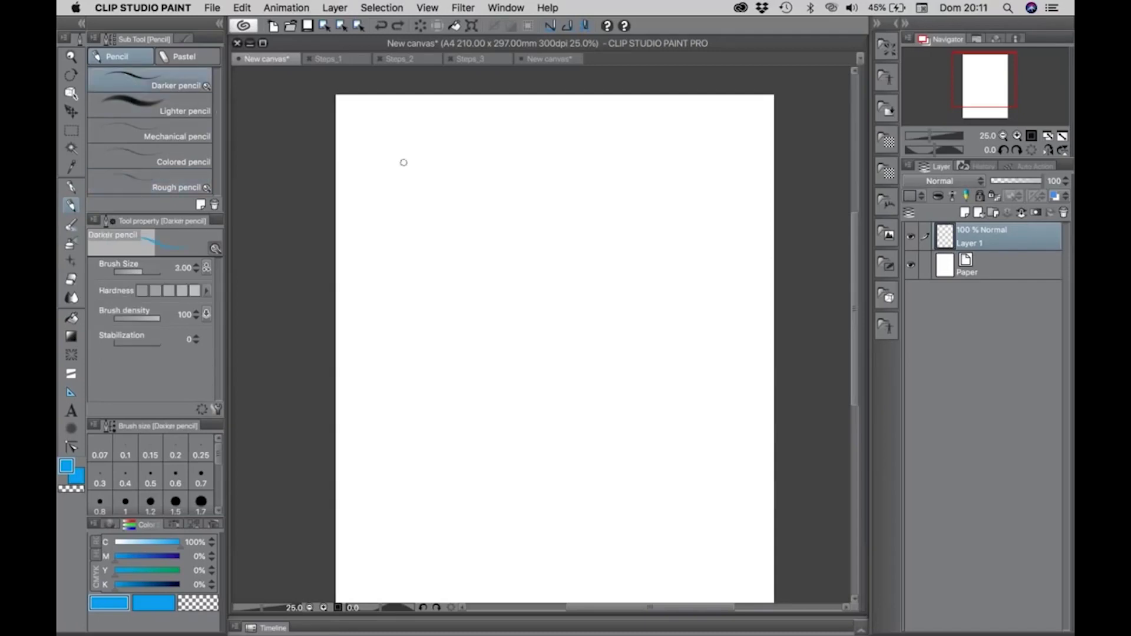
pyautogui.moveTo(461, 182)
pyautogui.mouseDown()
pyautogui.moveTo(486, 252)
pyautogui.moveTo(507, 427)
pyautogui.mouseUp()
pyautogui.click(147, 109)
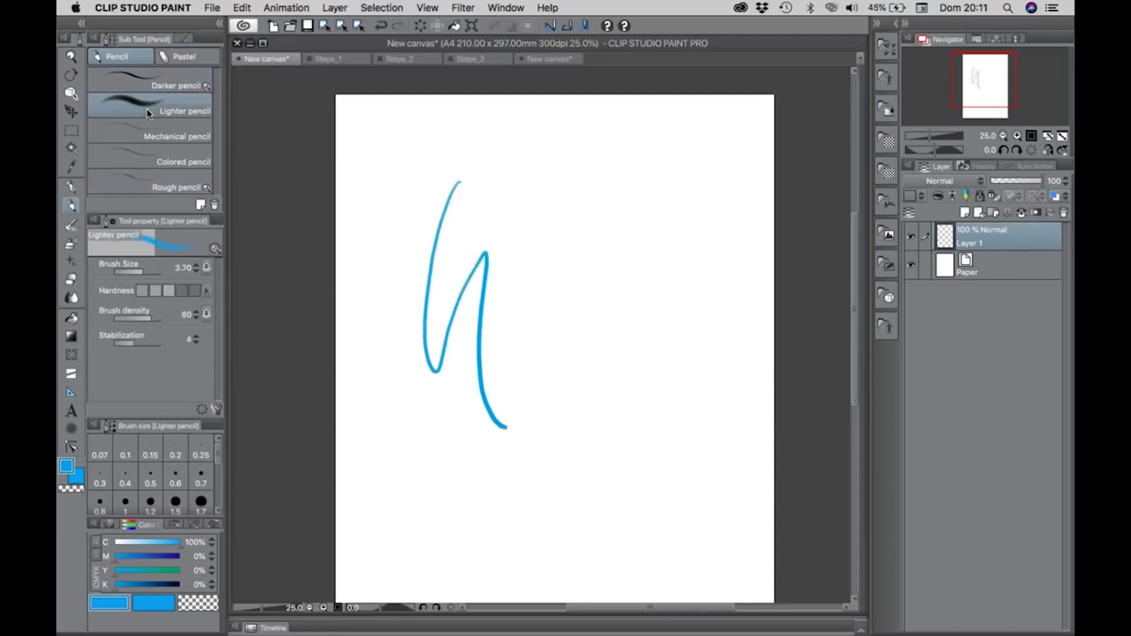
pyautogui.moveTo(553, 194)
pyautogui.mouseDown()
pyautogui.moveTo(555, 397)
pyautogui.moveTo(640, 502)
pyautogui.mouseUp()
pyautogui.click(148, 135)
pyautogui.moveTo(615, 362)
pyautogui.mouseDown()
pyautogui.moveTo(650, 533)
pyautogui.moveTo(635, 553)
pyautogui.mouseUp()
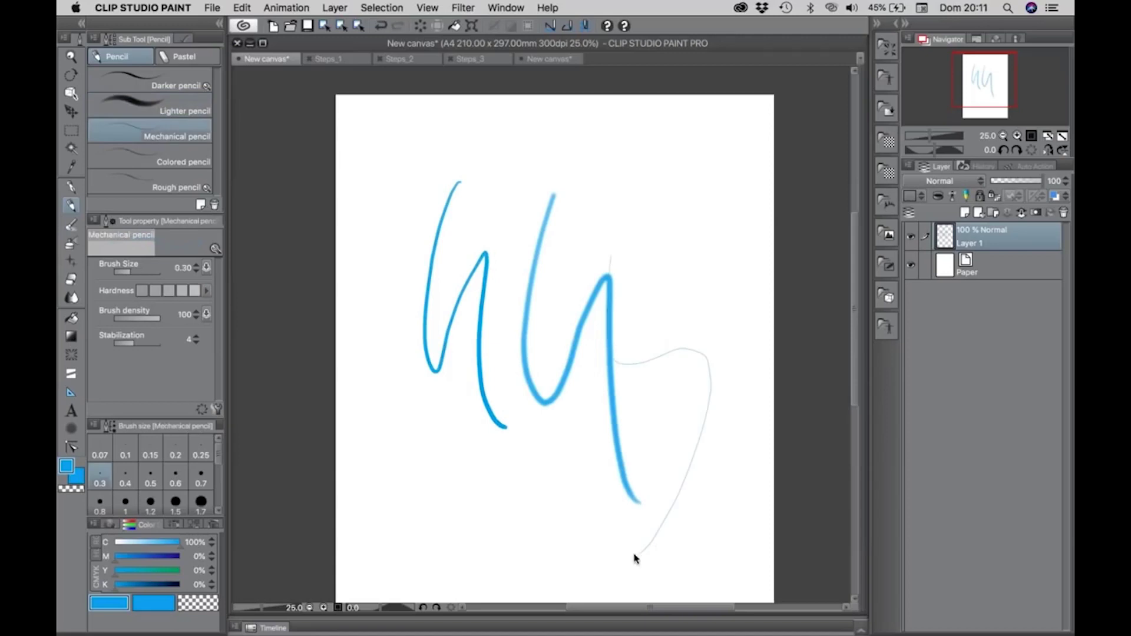
pyautogui.press('super+z')
pyautogui.press('super+z')
pyautogui.press('super+z')
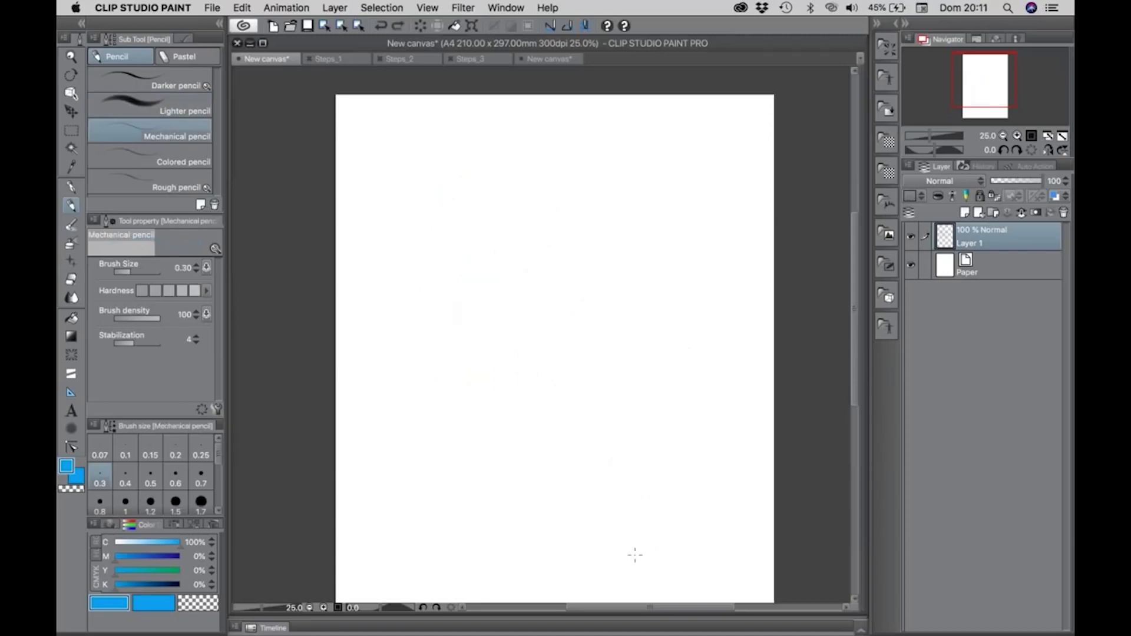
# Select the Rough pencil, try it with a looping stroke viewed up close, and undo that stroke
pyautogui.click(156, 187)
pyautogui.moveTo(439, 172)
pyautogui.mouseDown()
pyautogui.moveTo(450, 404)
pyautogui.moveTo(542, 254)
pyautogui.mouseUp()
pyautogui.press('/')
pyautogui.click(480, 245)
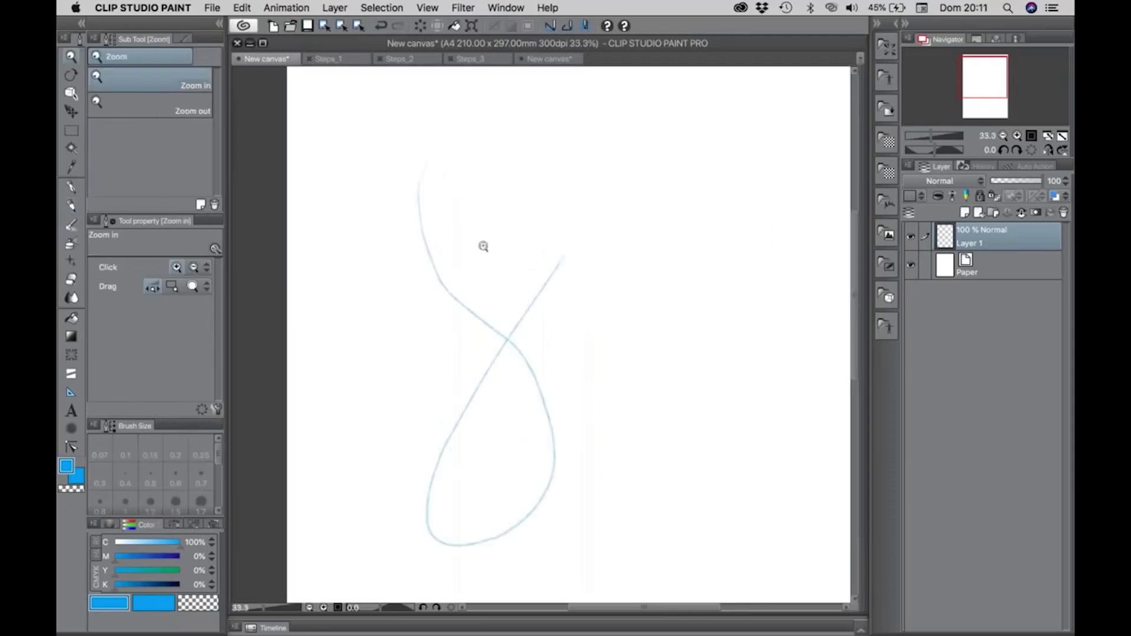
pyautogui.click(493, 267)
pyautogui.press('super+z')
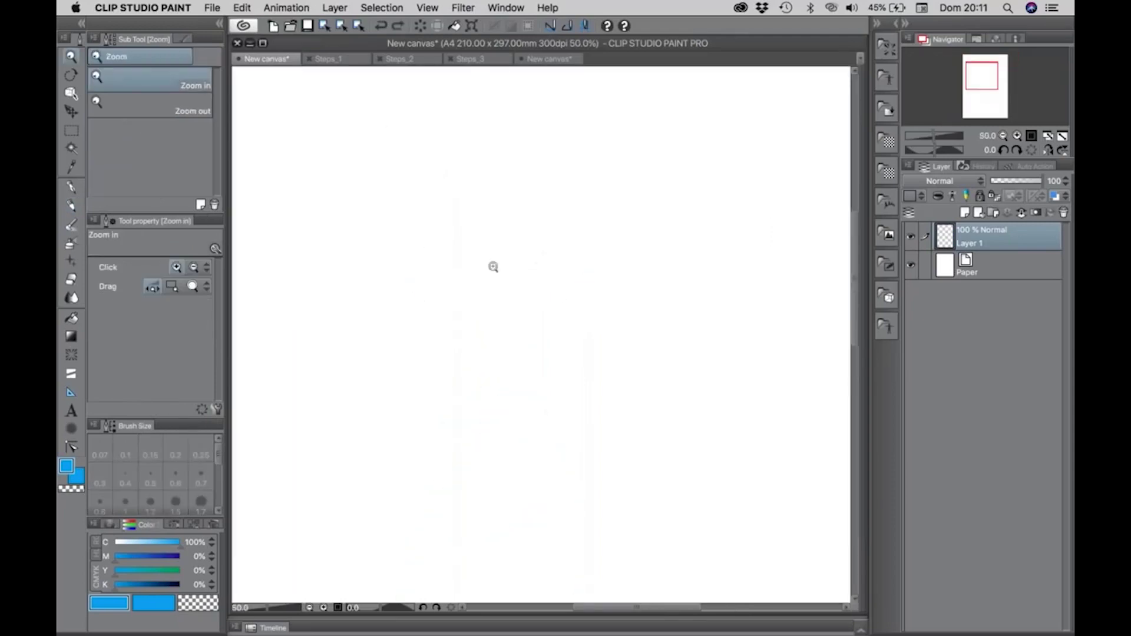
# Set the Rough pencil's paper texture to Mermaid and draw a looping test stroke on the canvas
pyautogui.click(72, 205)
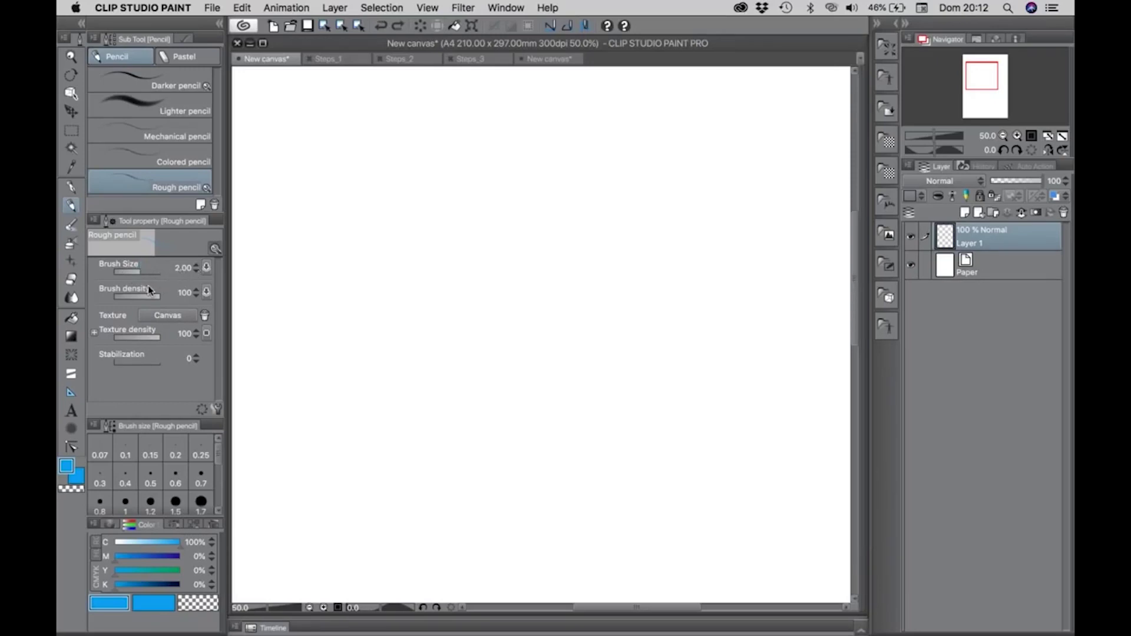
pyautogui.moveTo(151, 293)
pyautogui.mouseDown()
pyautogui.moveTo(131, 295)
pyautogui.moveTo(179, 302)
pyautogui.mouseUp()
pyautogui.click(166, 316)
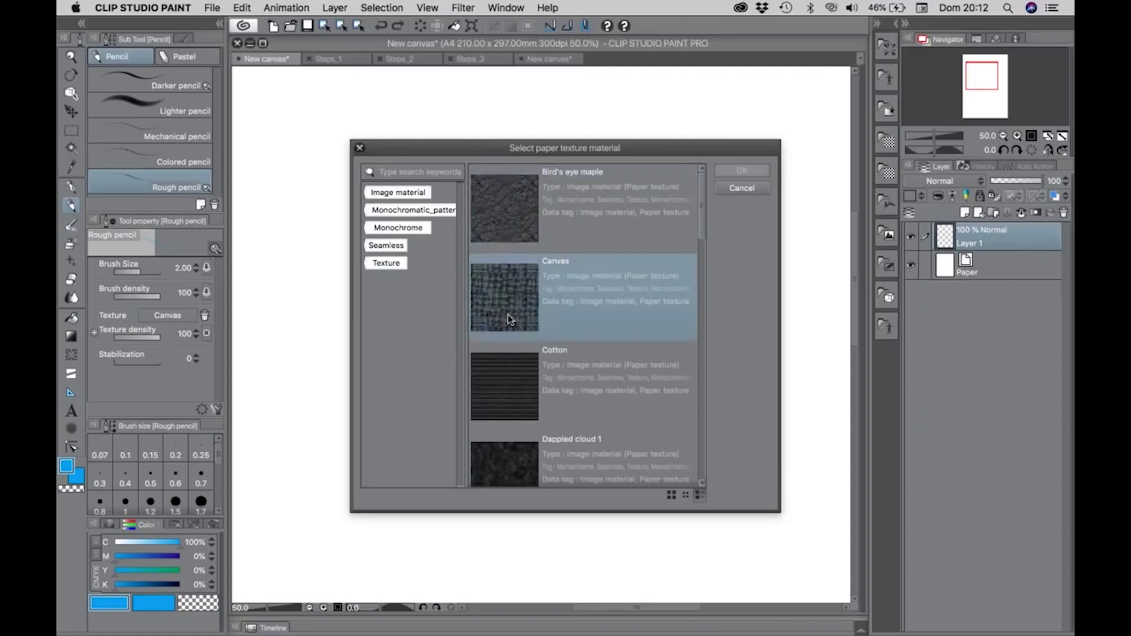
pyautogui.scroll(-5, 508, 313)
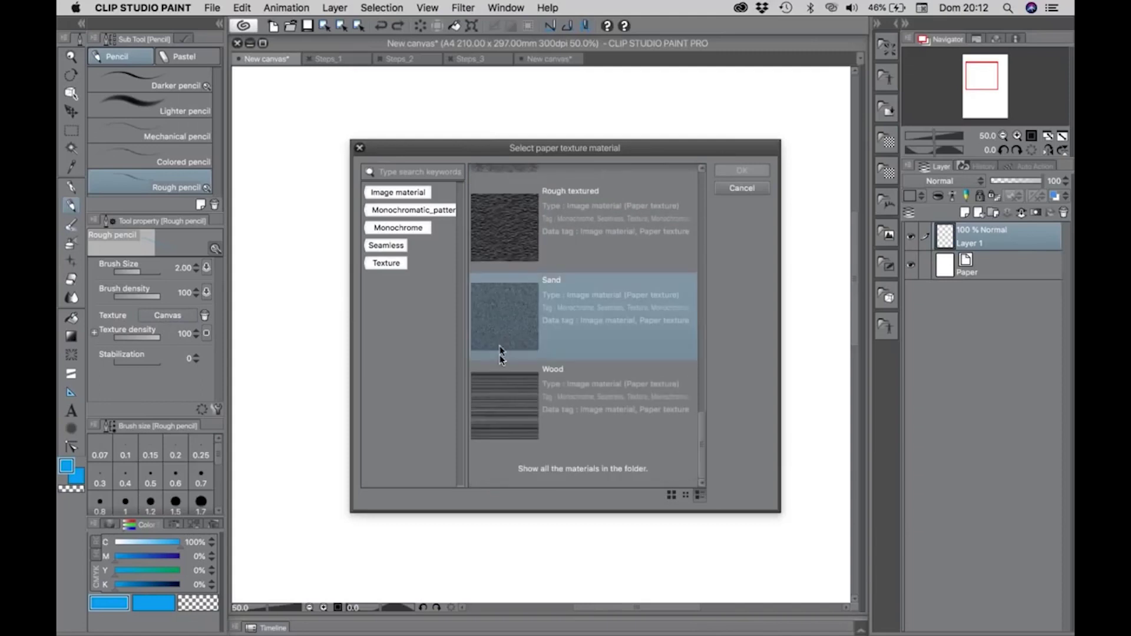
pyautogui.scroll(3, 500, 354)
pyautogui.click(513, 261)
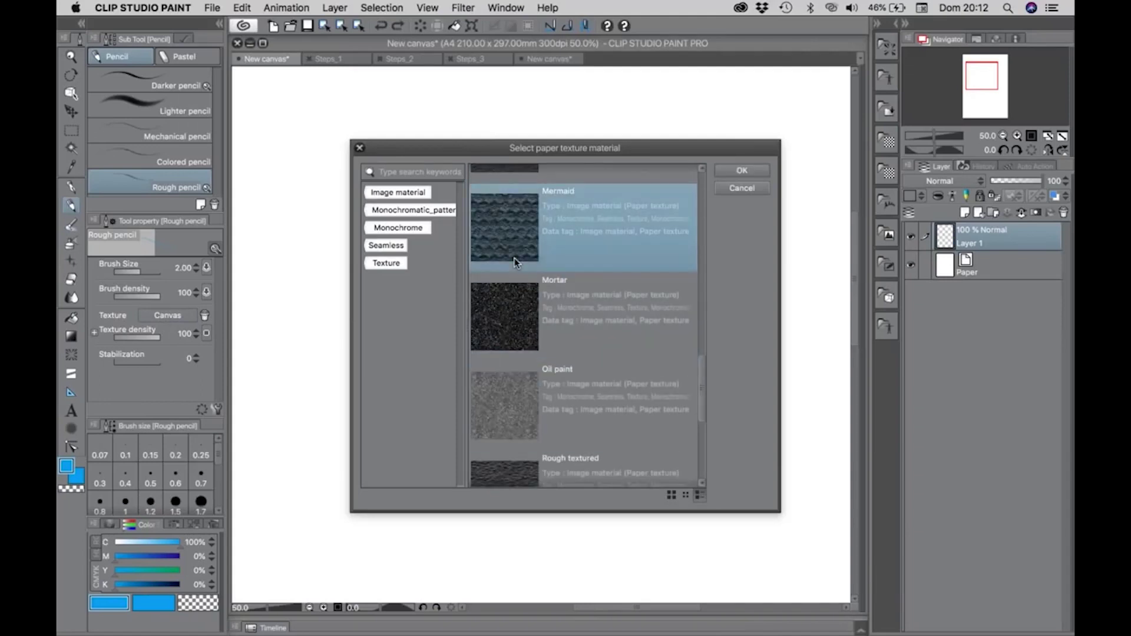
pyautogui.click(745, 169)
pyautogui.moveTo(452, 182)
pyautogui.mouseDown()
pyautogui.moveTo(419, 255)
pyautogui.moveTo(463, 467)
pyautogui.moveTo(569, 283)
pyautogui.mouseUp()
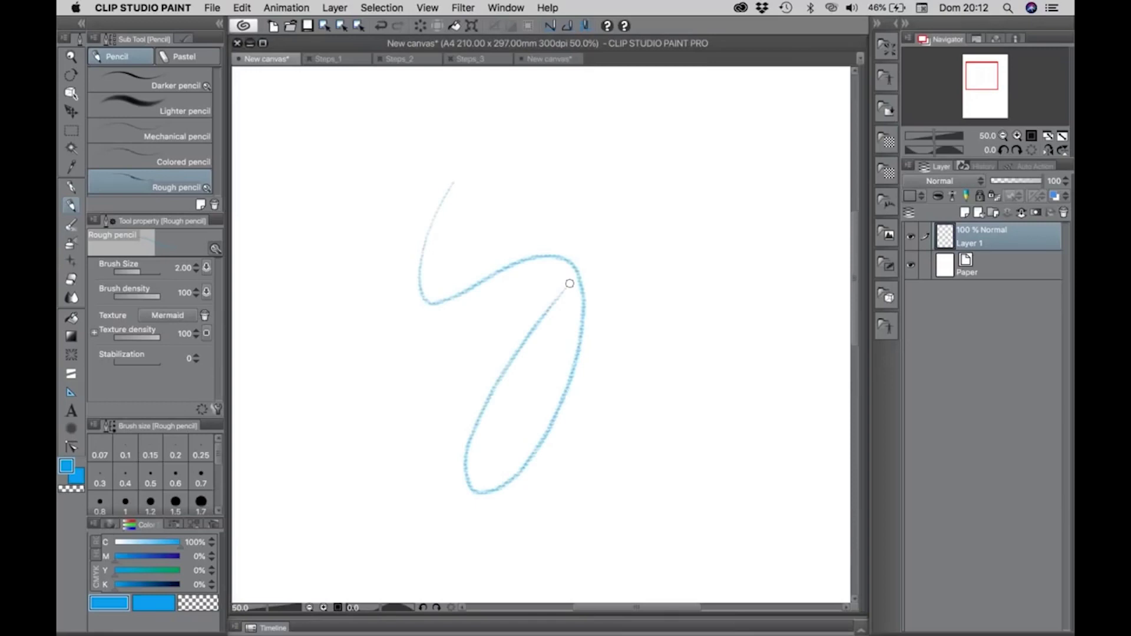
# Try the Medium textured paper texture on the Rough pencil with a second looping stroke beside the first, and undo both strokes
pyautogui.click(170, 318)
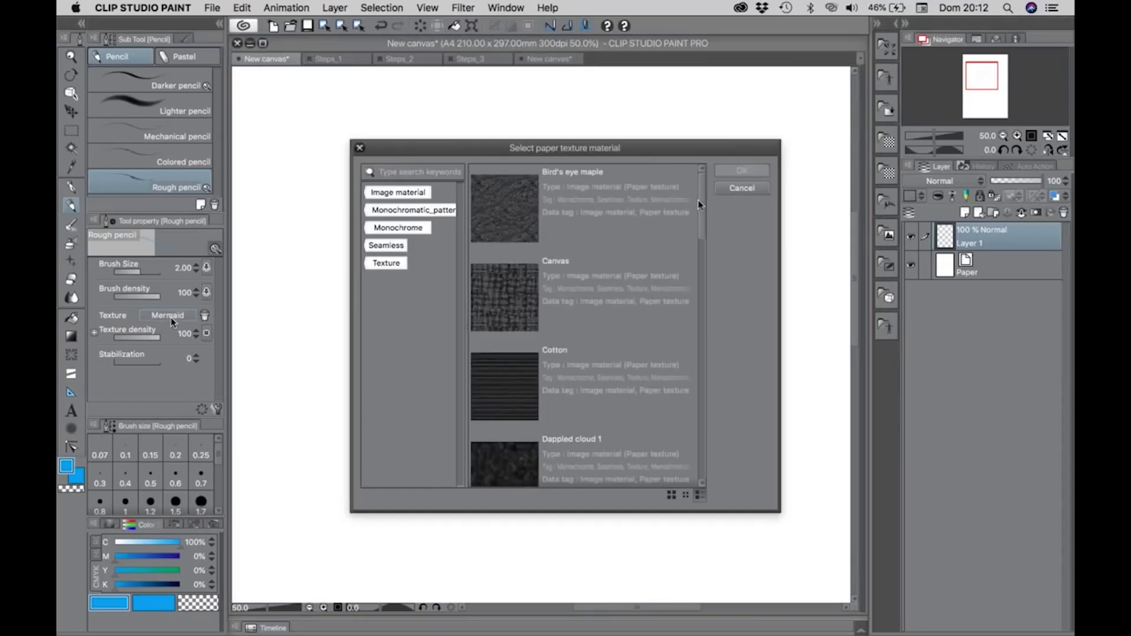
pyautogui.click(694, 203)
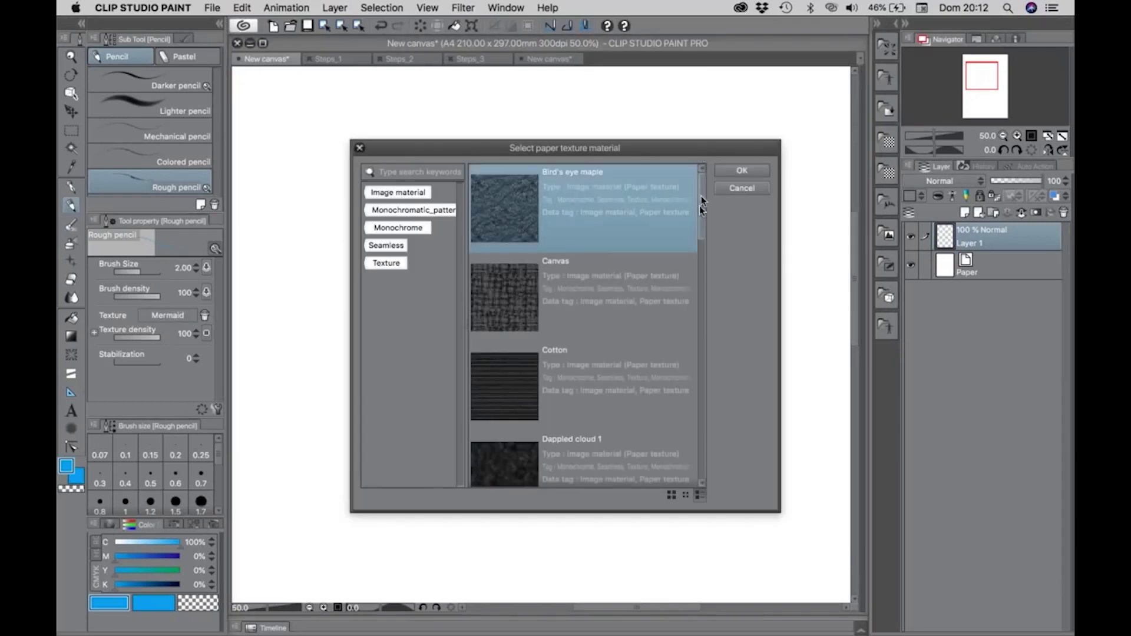
pyautogui.moveTo(701, 200); pyautogui.dragTo(692, 522)
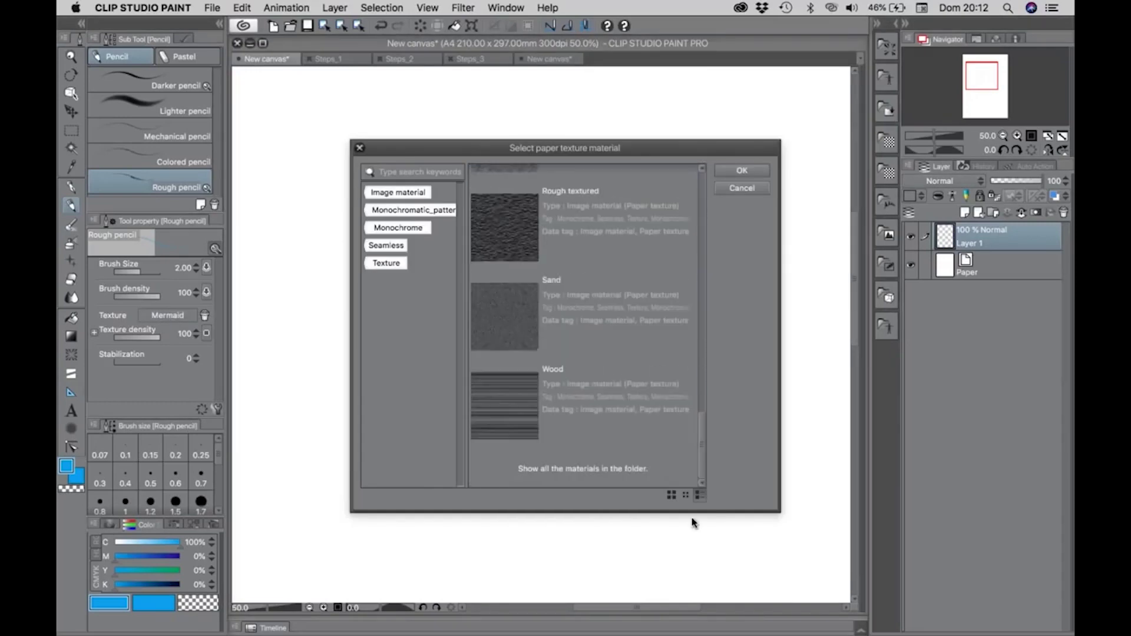
pyautogui.click(699, 299)
pyautogui.click(698, 351)
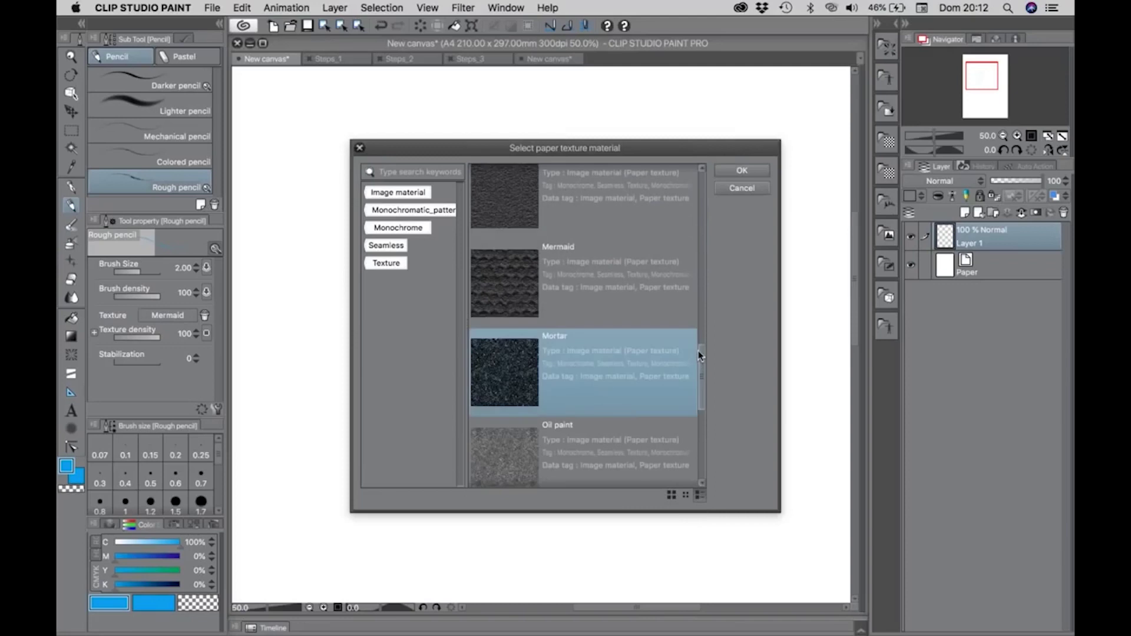
pyautogui.click(698, 314)
pyautogui.scroll(-3, 699, 319)
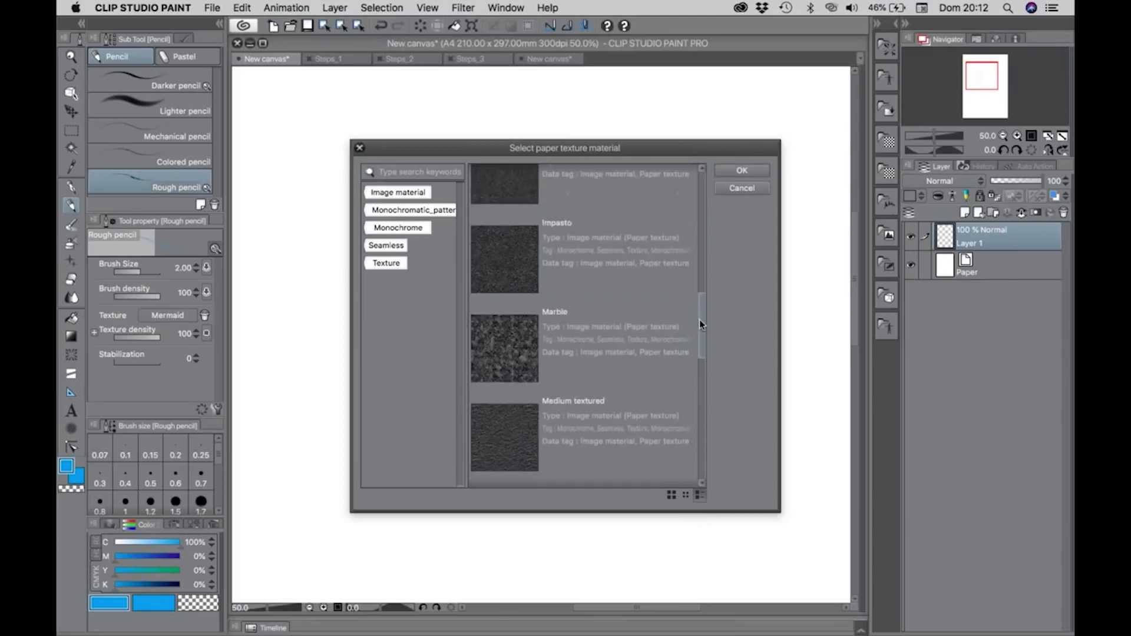
pyautogui.click(509, 440)
pyautogui.press('Return')
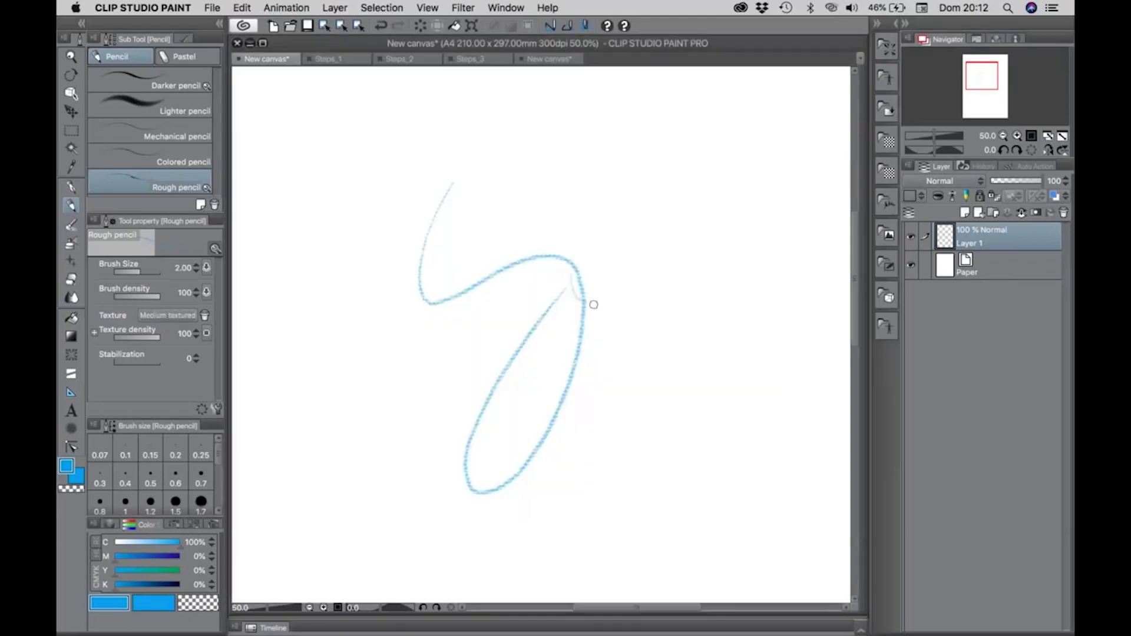
pyautogui.moveTo(588, 303); pyautogui.dragTo(768, 214)
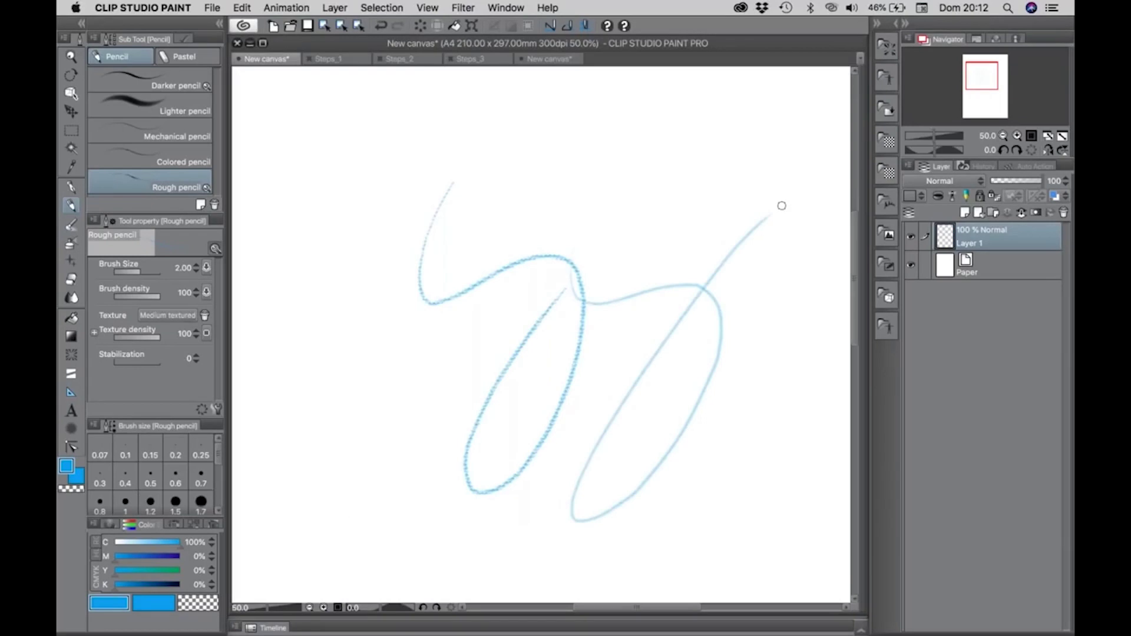
pyautogui.press('super+z')
pyautogui.press('super+z')
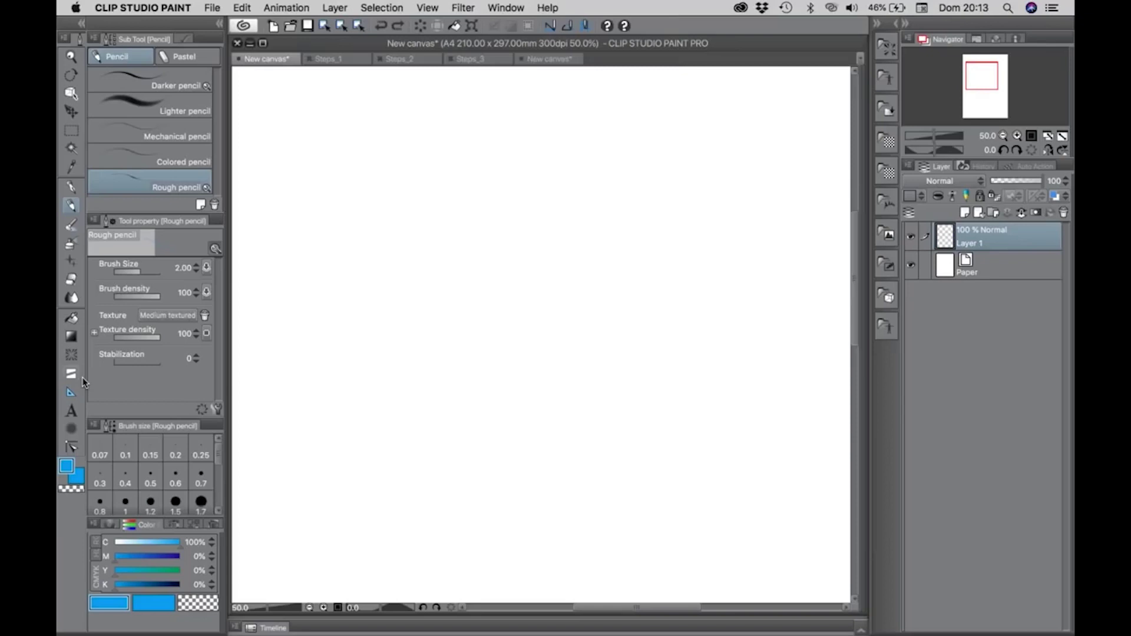
# Return to the Rough pencil with more of the page in view and rename Layer 1 as sketch
pyautogui.press('/')
pyautogui.keyDown('alt'); pyautogui.click(478, 308); pyautogui.keyUp('alt')
pyautogui.keyDown('alt'); pyautogui.click(478, 308); pyautogui.keyUp('alt')
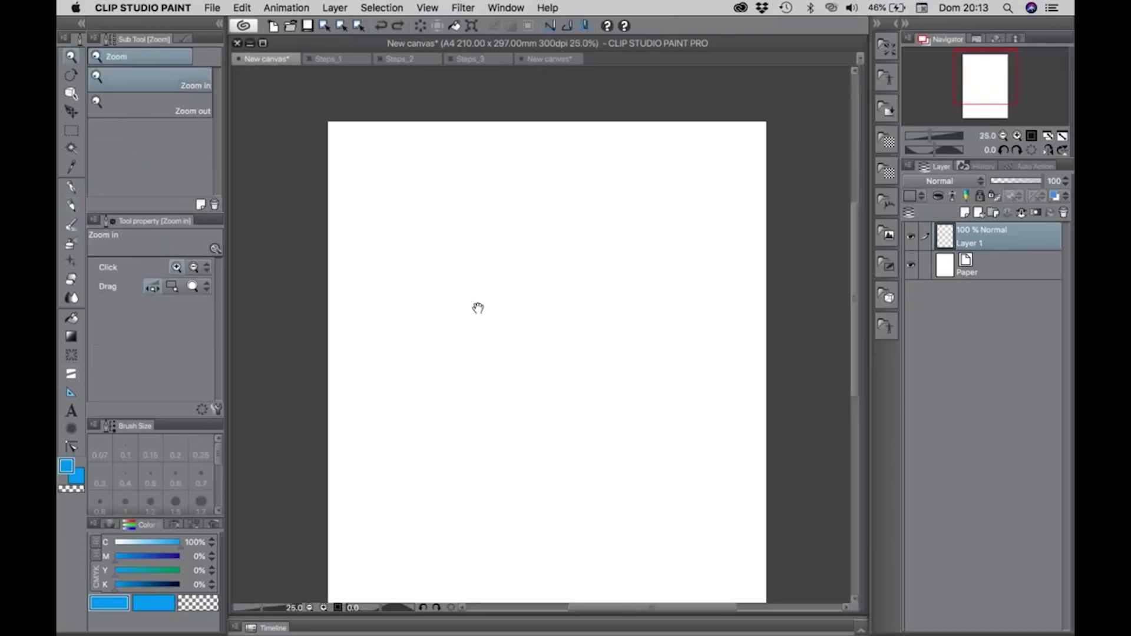
pyautogui.moveTo(497, 265); pyautogui.dragTo(488, 243)
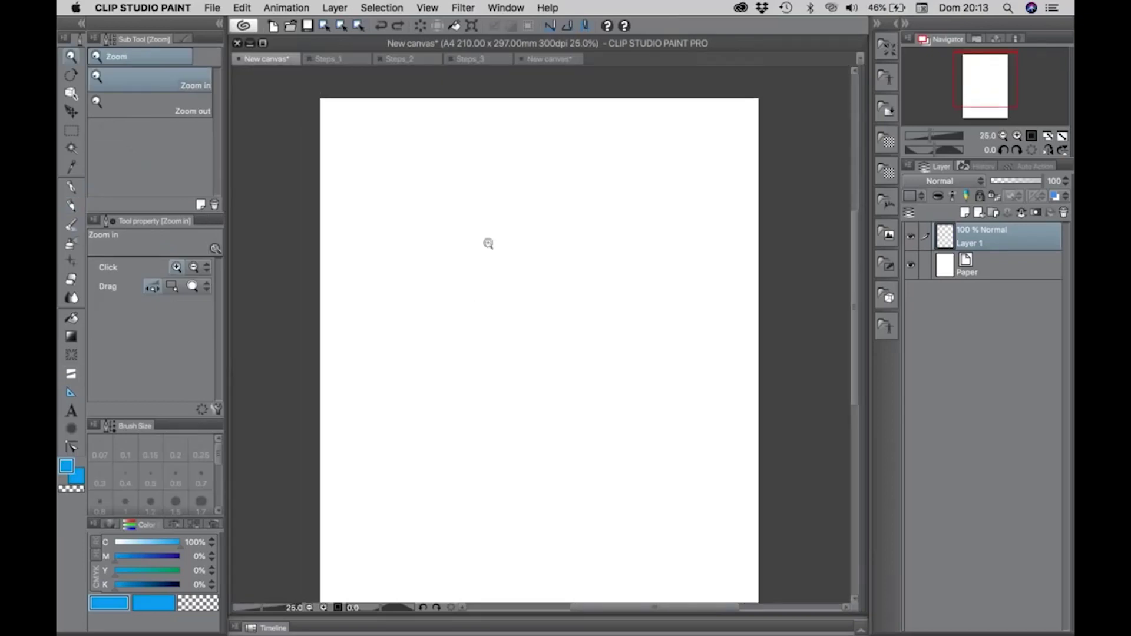
pyautogui.press('p')
pyautogui.moveTo(530, 311); pyautogui.dragTo(535, 295)
pyautogui.doubleClick(969, 242)
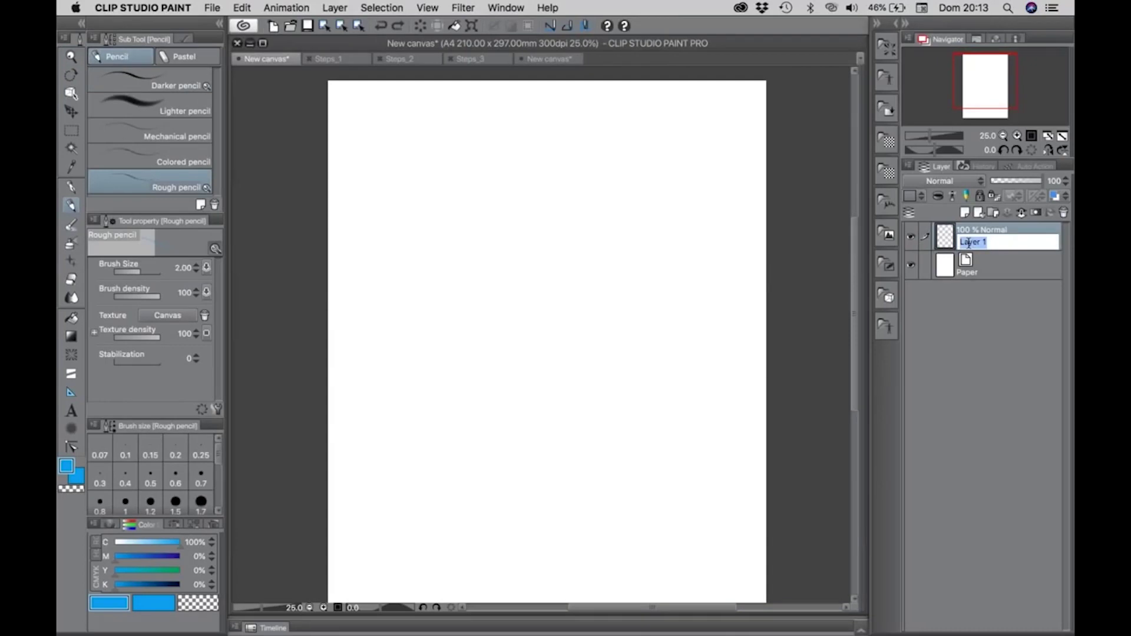
pyautogui.write('sketch')
pyautogui.press('Return')
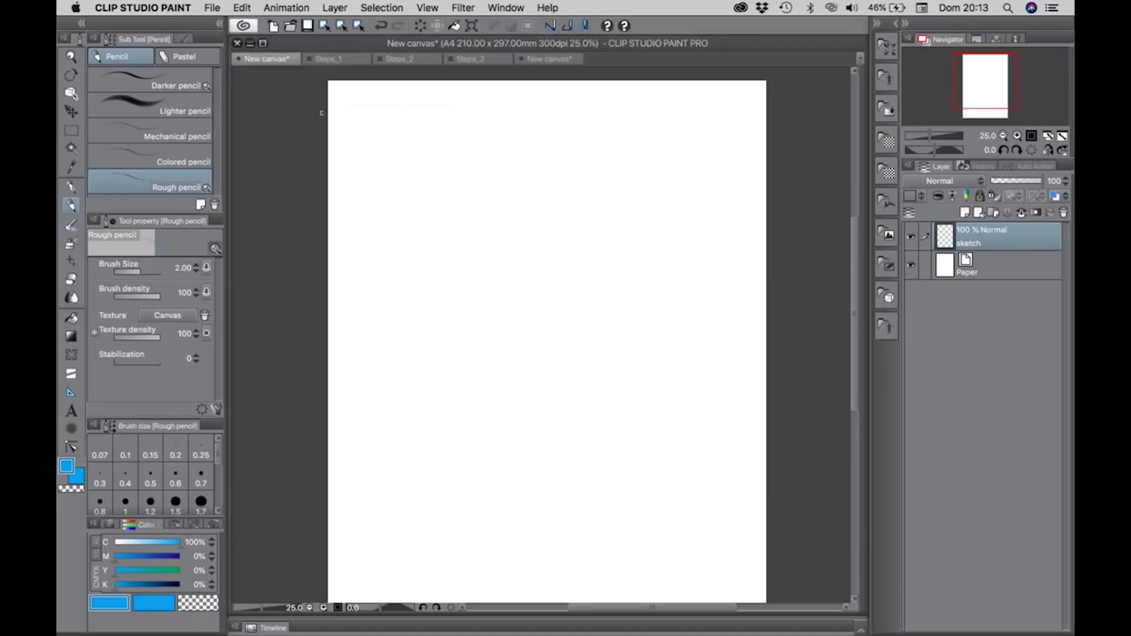
# Try a blue horizontal line across the upper edge of the page, and darken the drawing color by setting K to 100%
pyautogui.moveTo(349, 108)
pyautogui.mouseDown()
pyautogui.moveTo(795, 161)
pyautogui.moveTo(747, 110)
pyautogui.mouseUp()
pyautogui.scroll(-3, 713, 270)
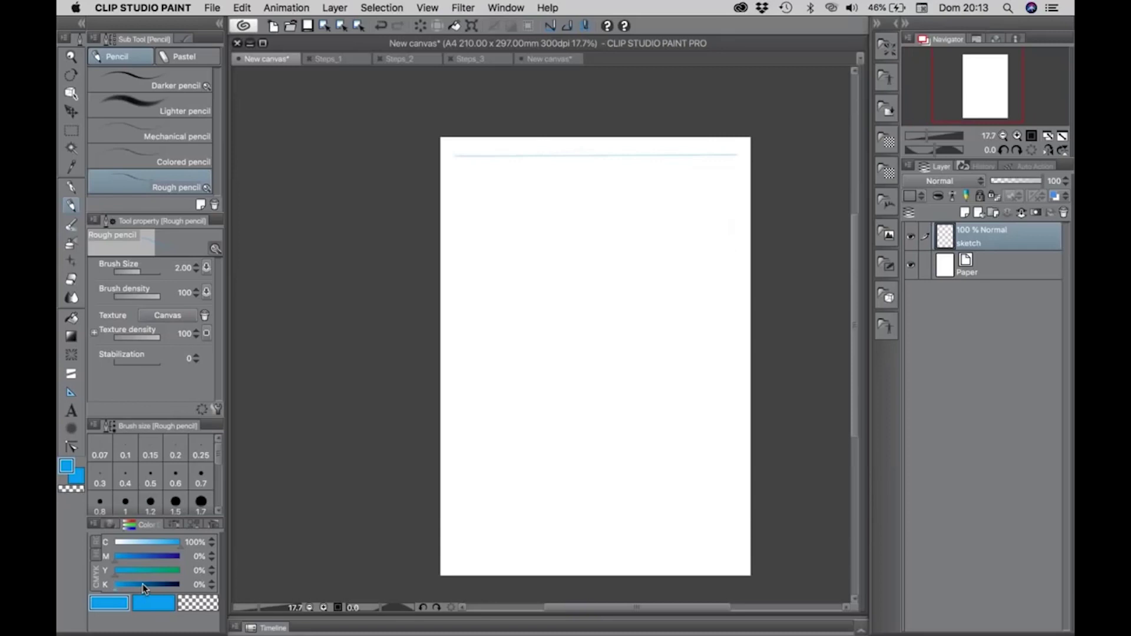
pyautogui.moveTo(143, 584); pyautogui.dragTo(182, 584)
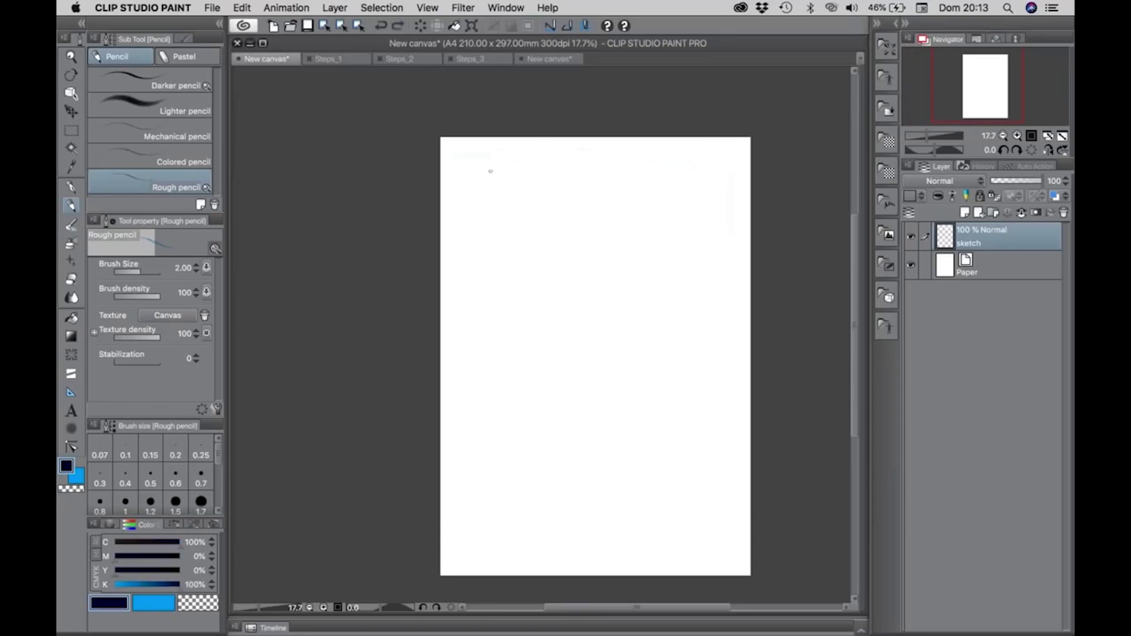
# Draw a rectangular border just inside the page edges and divide it into three horizontal strips with two lines
pyautogui.moveTo(457, 156)
pyautogui.mouseDown()
pyautogui.moveTo(734, 153)
pyautogui.moveTo(737, 558)
pyautogui.moveTo(456, 557)
pyautogui.moveTo(454, 154)
pyautogui.mouseUp()
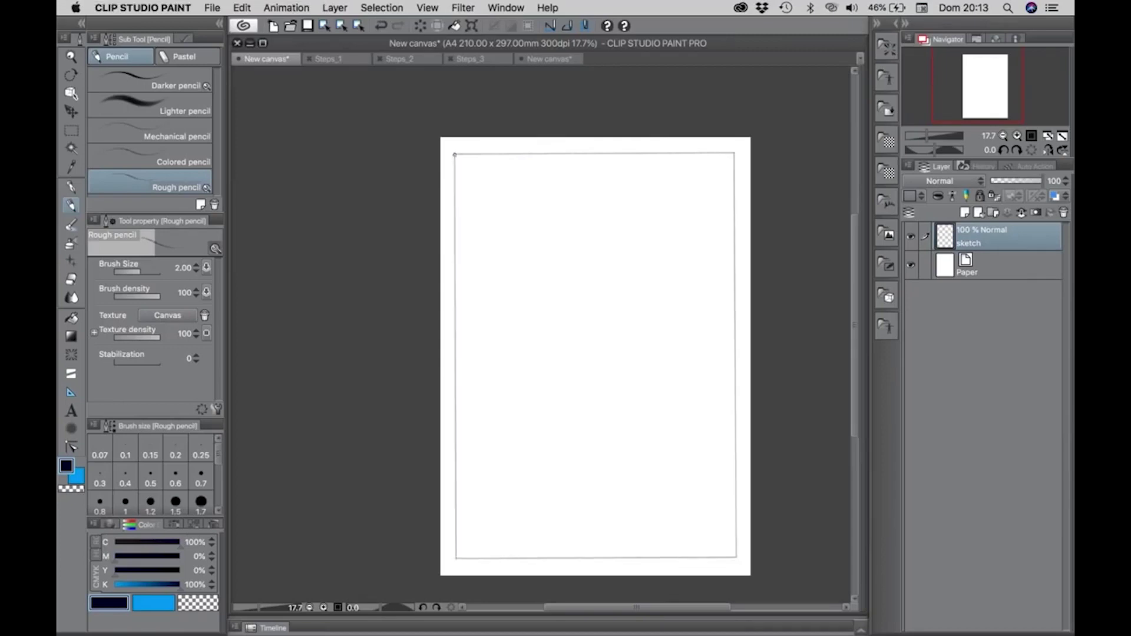
pyautogui.moveTo(456, 291); pyautogui.dragTo(734, 293)
pyautogui.moveTo(734, 403); pyautogui.dragTo(389, 414)
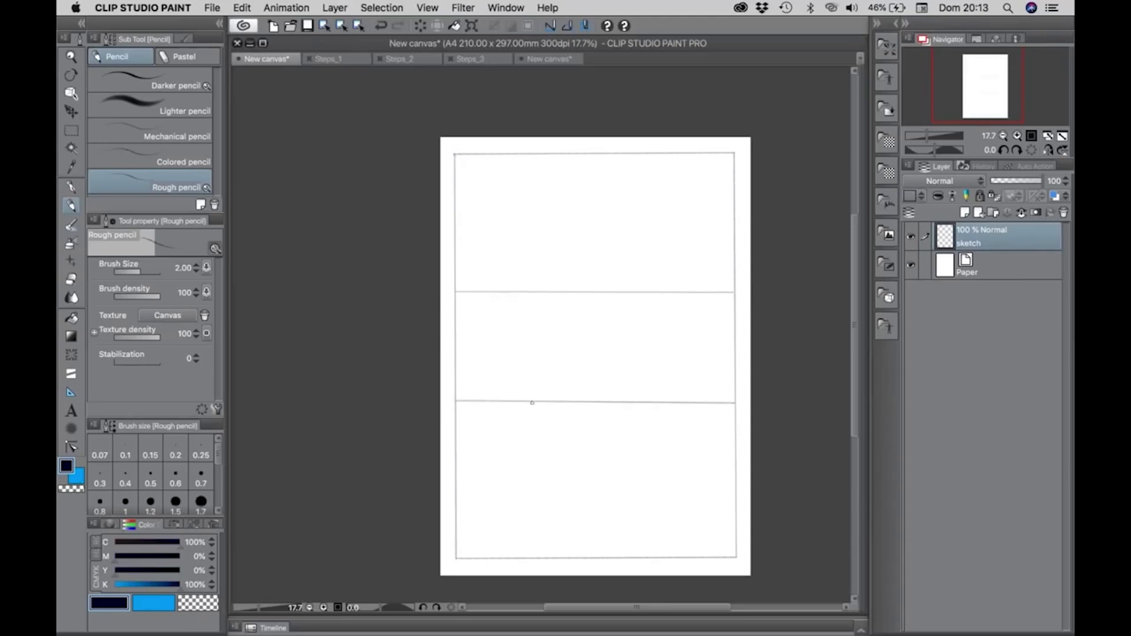
# Divide the lowest strip into three panels with two vertical lines and rough out two figures with caption boxes in the uppermost panel
pyautogui.moveTo(531, 403); pyautogui.dragTo(530, 559)
pyautogui.moveTo(667, 558); pyautogui.dragTo(667, 403)
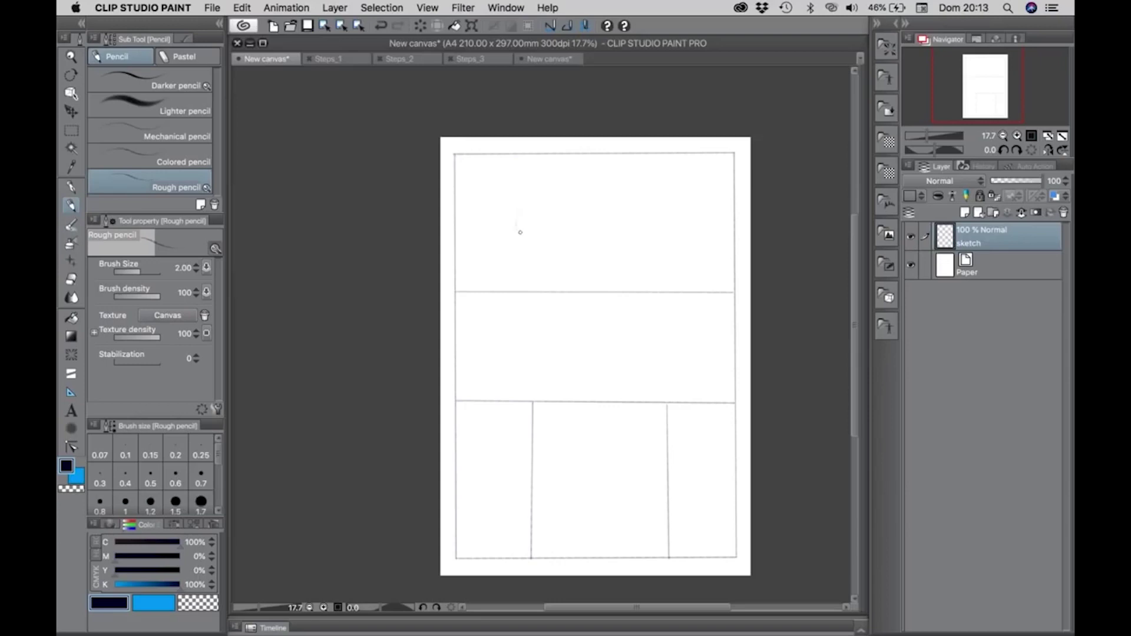
pyautogui.moveTo(535, 229)
pyautogui.mouseDown()
pyautogui.moveTo(580, 222)
pyautogui.moveTo(557, 250)
pyautogui.moveTo(528, 252)
pyautogui.moveTo(580, 261)
pyautogui.moveTo(539, 262)
pyautogui.moveTo(586, 258)
pyautogui.mouseUp()
pyautogui.moveTo(592, 264); pyautogui.dragTo(600, 261)
pyautogui.moveTo(476, 280)
pyautogui.mouseDown()
pyautogui.moveTo(481, 258)
pyautogui.moveTo(522, 266)
pyautogui.mouseUp()
pyautogui.moveTo(640, 185)
pyautogui.mouseDown()
pyautogui.moveTo(646, 218)
pyautogui.moveTo(676, 240)
pyautogui.moveTo(633, 289)
pyautogui.mouseUp()
pyautogui.moveTo(598, 250); pyautogui.dragTo(583, 284)
pyautogui.moveTo(639, 221)
pyautogui.mouseDown()
pyautogui.moveTo(665, 207)
pyautogui.moveTo(631, 200)
pyautogui.mouseUp()
pyautogui.moveTo(587, 243); pyautogui.dragTo(536, 245)
pyautogui.moveTo(555, 168)
pyautogui.mouseDown()
pyautogui.moveTo(583, 148)
pyautogui.moveTo(605, 171)
pyautogui.moveTo(582, 178)
pyautogui.moveTo(614, 175)
pyautogui.moveTo(615, 194)
pyautogui.moveTo(579, 186)
pyautogui.moveTo(626, 193)
pyautogui.mouseUp()
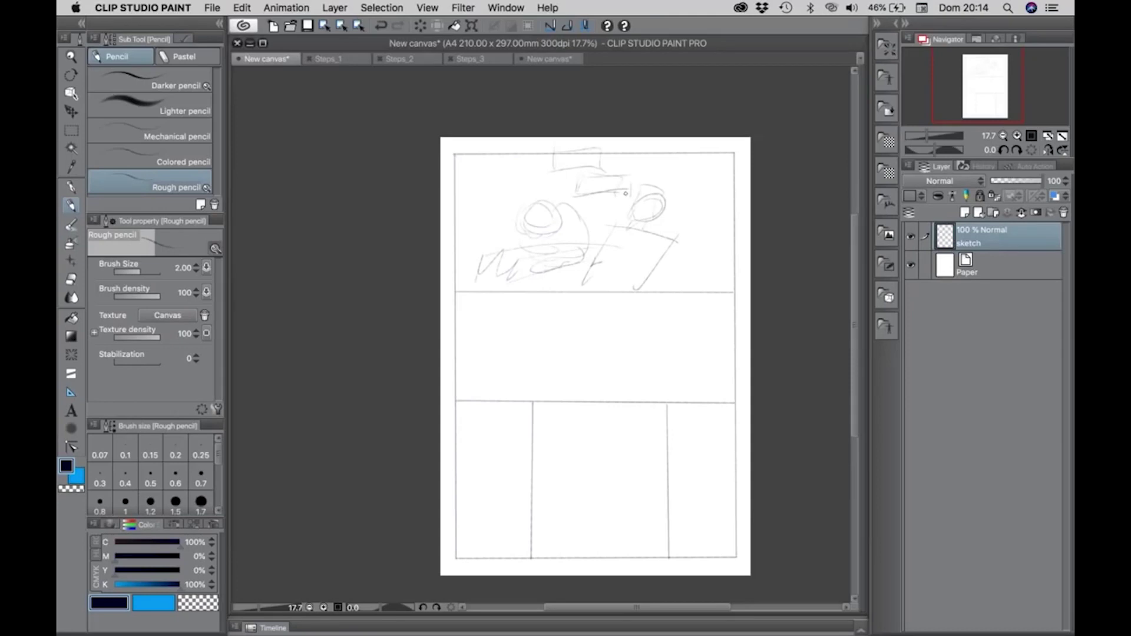
# Sketch two rough figures with converging speed lines between and around them in the middle panel
pyautogui.moveTo(651, 349)
pyautogui.mouseDown()
pyautogui.moveTo(664, 360)
pyautogui.moveTo(641, 349)
pyautogui.moveTo(673, 341)
pyautogui.mouseUp()
pyautogui.moveTo(675, 351); pyautogui.dragTo(671, 379)
pyautogui.moveTo(609, 376)
pyautogui.mouseDown()
pyautogui.moveTo(602, 387)
pyautogui.moveTo(638, 396)
pyautogui.mouseUp()
pyautogui.moveTo(678, 356); pyautogui.dragTo(638, 395)
pyautogui.moveTo(527, 339)
pyautogui.mouseDown()
pyautogui.moveTo(633, 290)
pyautogui.moveTo(704, 300)
pyautogui.mouseUp()
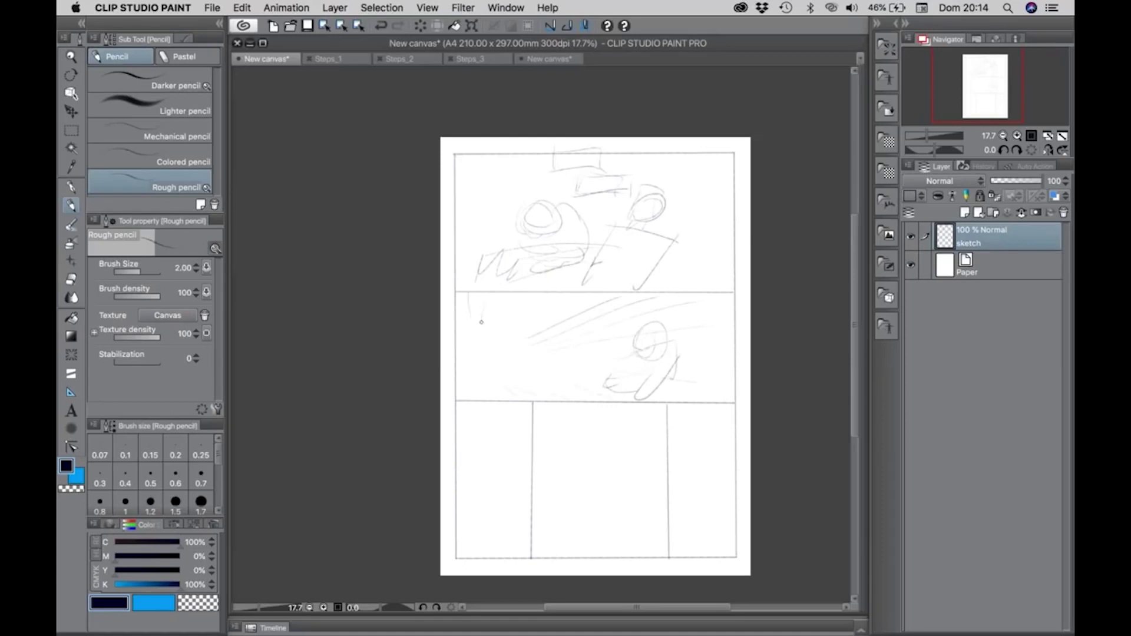
pyautogui.moveTo(506, 300)
pyautogui.mouseDown()
pyautogui.moveTo(492, 334)
pyautogui.moveTo(523, 367)
pyautogui.moveTo(506, 356)
pyautogui.moveTo(558, 347)
pyautogui.mouseUp()
# Sketch a large overlapping head above a small standing figure in the first panel of the lowest strip
pyautogui.moveTo(483, 431); pyautogui.dragTo(510, 438)
pyautogui.moveTo(516, 422)
pyautogui.mouseDown()
pyautogui.moveTo(507, 453)
pyautogui.moveTo(465, 471)
pyautogui.mouseUp()
pyautogui.moveTo(479, 442)
pyautogui.mouseDown()
pyautogui.moveTo(512, 427)
pyautogui.moveTo(471, 466)
pyautogui.mouseUp()
pyautogui.moveTo(507, 483); pyautogui.dragTo(521, 555)
pyautogui.moveTo(498, 527)
pyautogui.mouseDown()
pyautogui.moveTo(484, 545)
pyautogui.moveTo(495, 567)
pyautogui.mouseUp()
pyautogui.moveTo(477, 409)
pyautogui.mouseDown()
pyautogui.moveTo(478, 438)
pyautogui.moveTo(541, 452)
pyautogui.mouseUp()
pyautogui.moveTo(533, 447)
pyautogui.mouseDown()
pyautogui.moveTo(490, 402)
pyautogui.moveTo(545, 419)
pyautogui.moveTo(501, 434)
pyautogui.mouseUp()
pyautogui.moveTo(476, 474); pyautogui.dragTo(496, 516)
pyautogui.moveTo(491, 521); pyautogui.dragTo(492, 524)
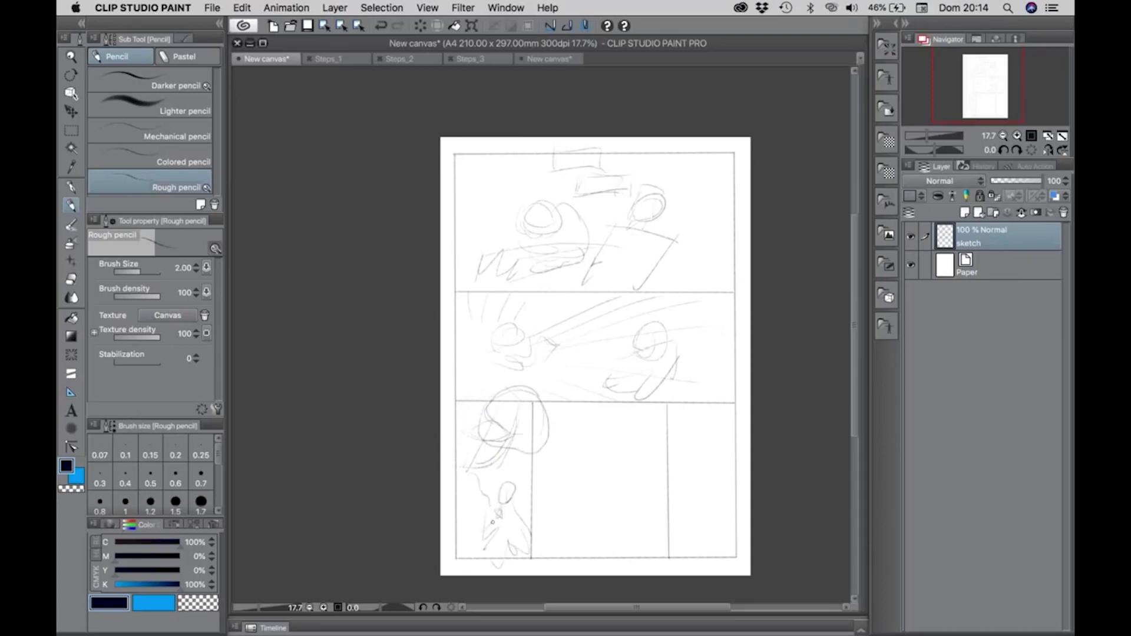
# Rough out two round heads in the center panel of the lowest strip and a short curved stroke in its last panel
pyautogui.moveTo(613, 484)
pyautogui.mouseDown()
pyautogui.moveTo(642, 510)
pyautogui.moveTo(616, 498)
pyautogui.moveTo(652, 502)
pyautogui.mouseUp()
pyautogui.moveTo(589, 527); pyautogui.dragTo(583, 480)
pyautogui.moveTo(703, 465); pyautogui.dragTo(714, 505)
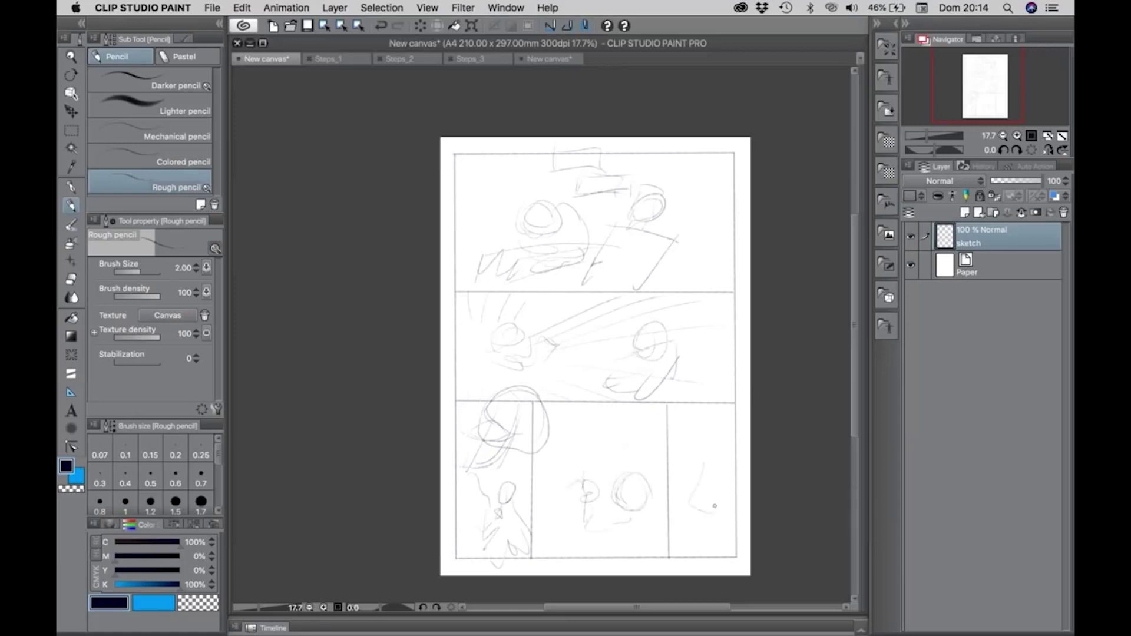
# View the framed layout in the Steps_1 document, return to the new canvas and check the frame dividing tools
pyautogui.click(338, 58)
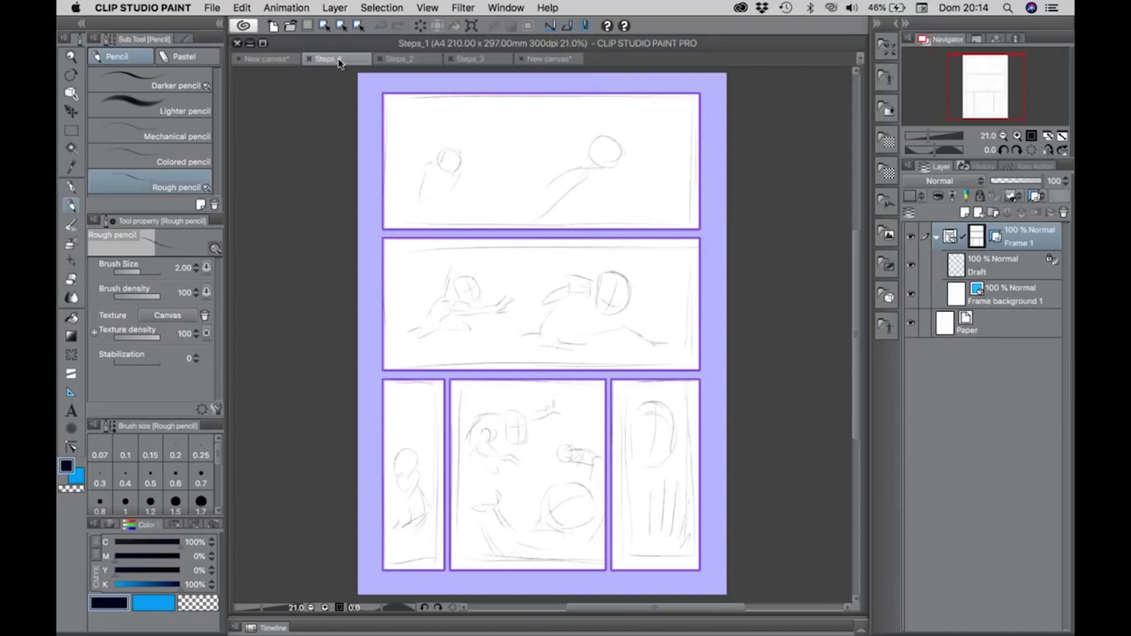
pyautogui.click(270, 61)
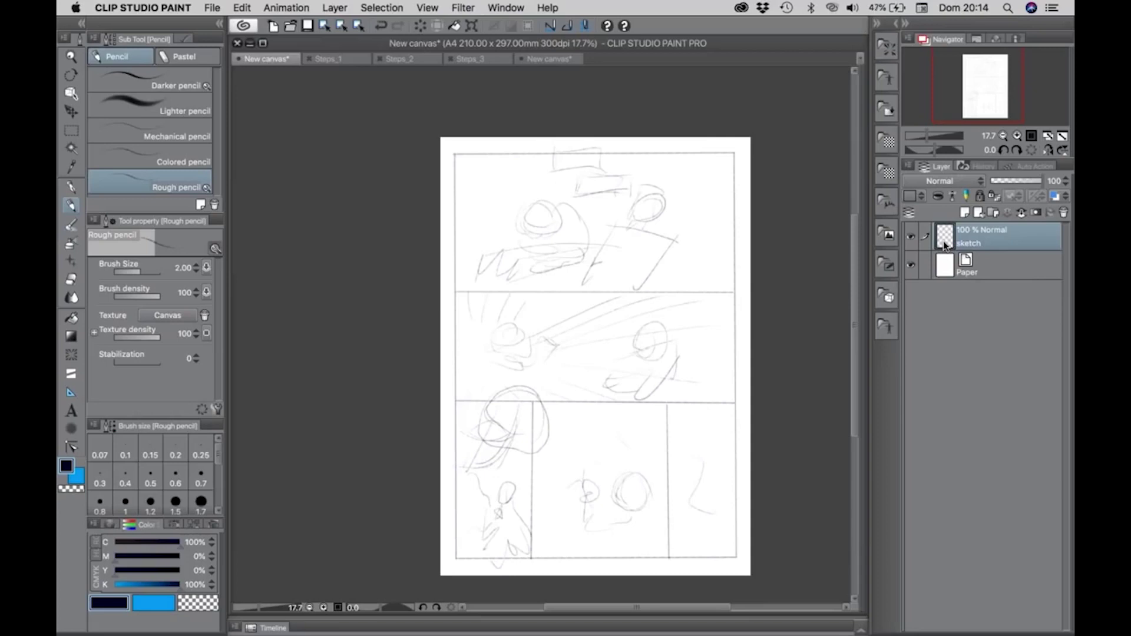
pyautogui.click(72, 374)
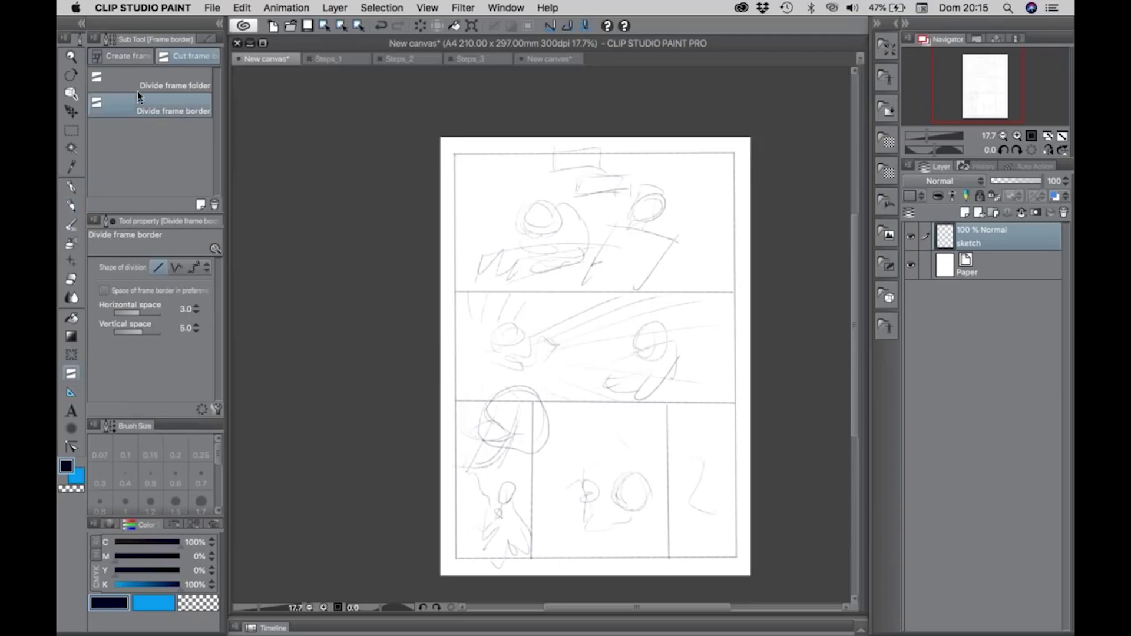
pyautogui.click(72, 207)
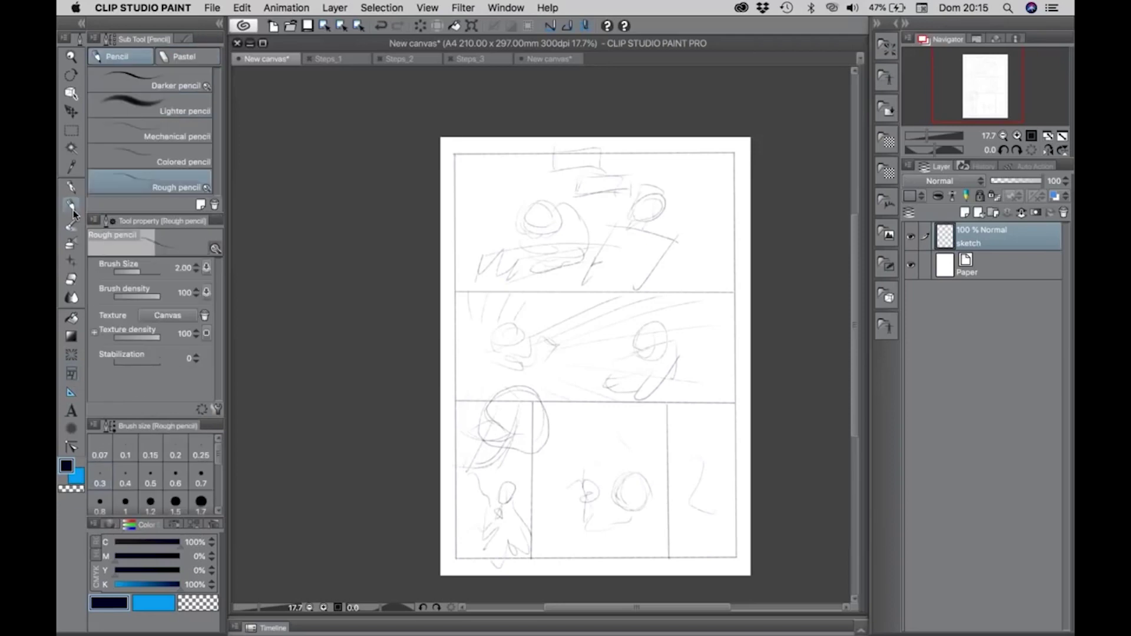
# Draw a Rectangle frame over the sketched outer border of the page as a new frame folder
pyautogui.click(72, 374)
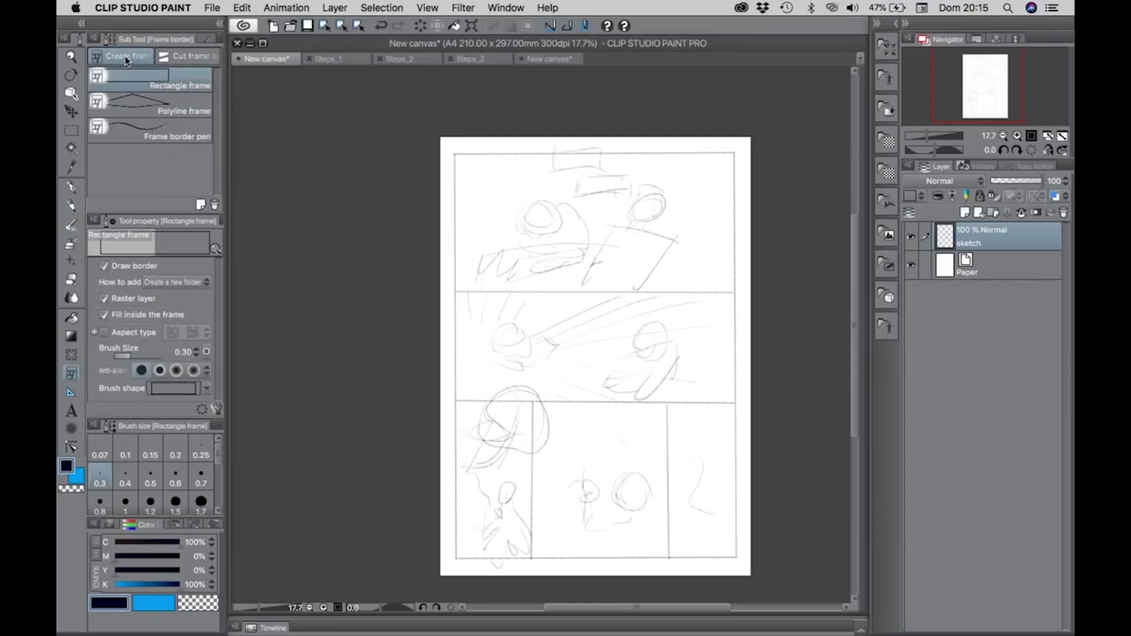
pyautogui.click(180, 55)
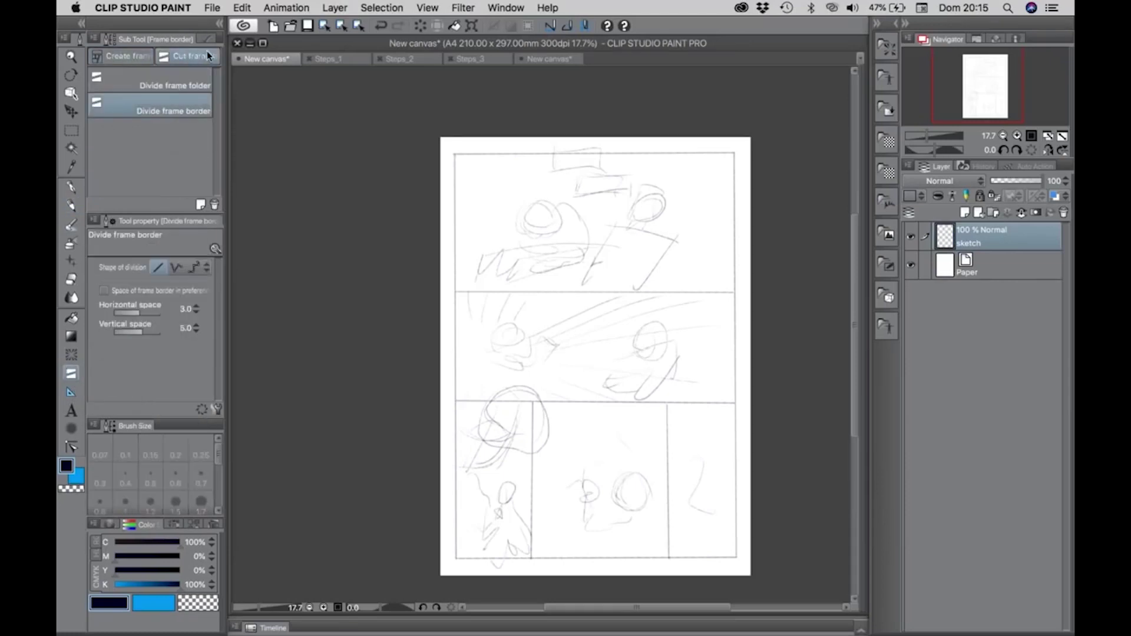
pyautogui.click(129, 59)
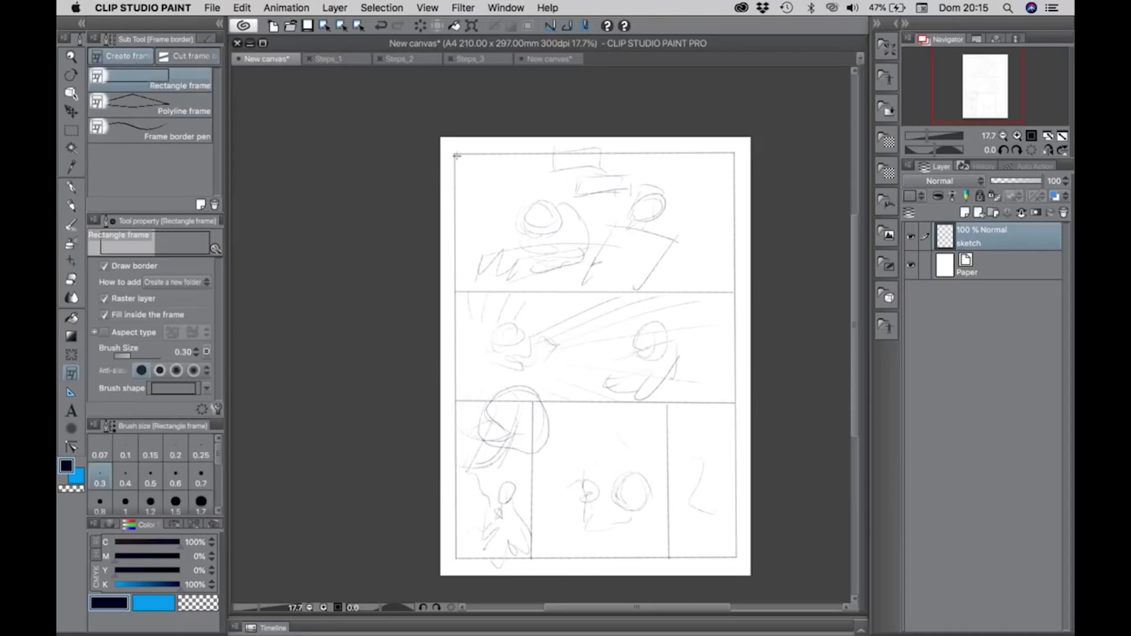
pyautogui.moveTo(454, 153)
pyautogui.mouseDown()
pyautogui.moveTo(562, 334)
pyautogui.moveTo(706, 490)
pyautogui.moveTo(740, 566)
pyautogui.moveTo(737, 555)
pyautogui.mouseUp()
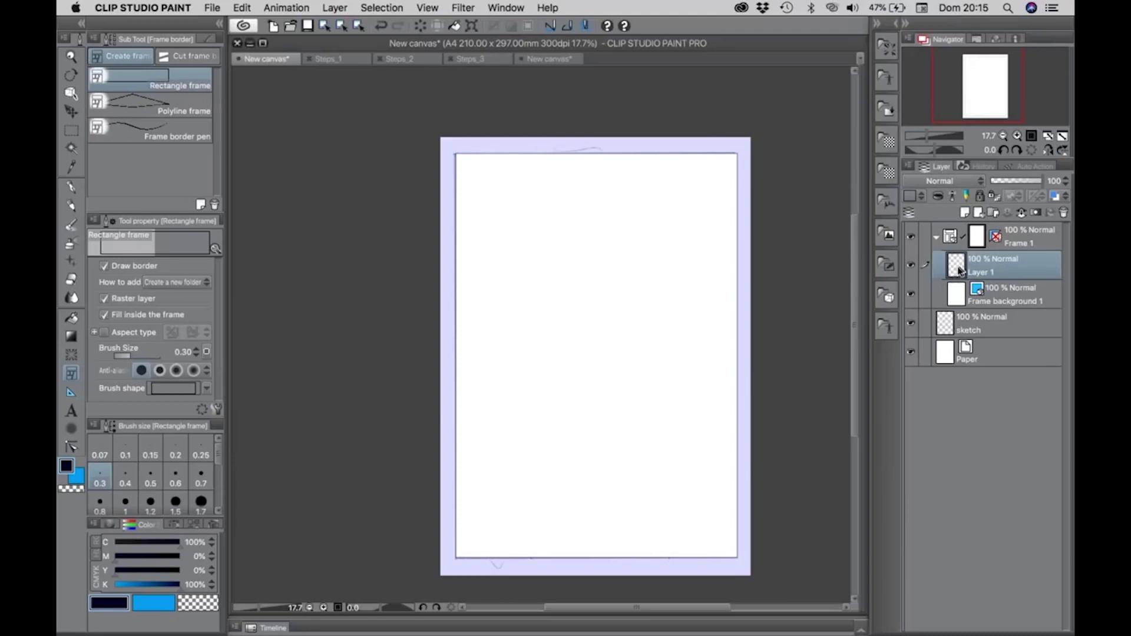
# Examine the layers inside the Frame 1 folder and the sketch layer beneath it
pyautogui.click(956, 298)
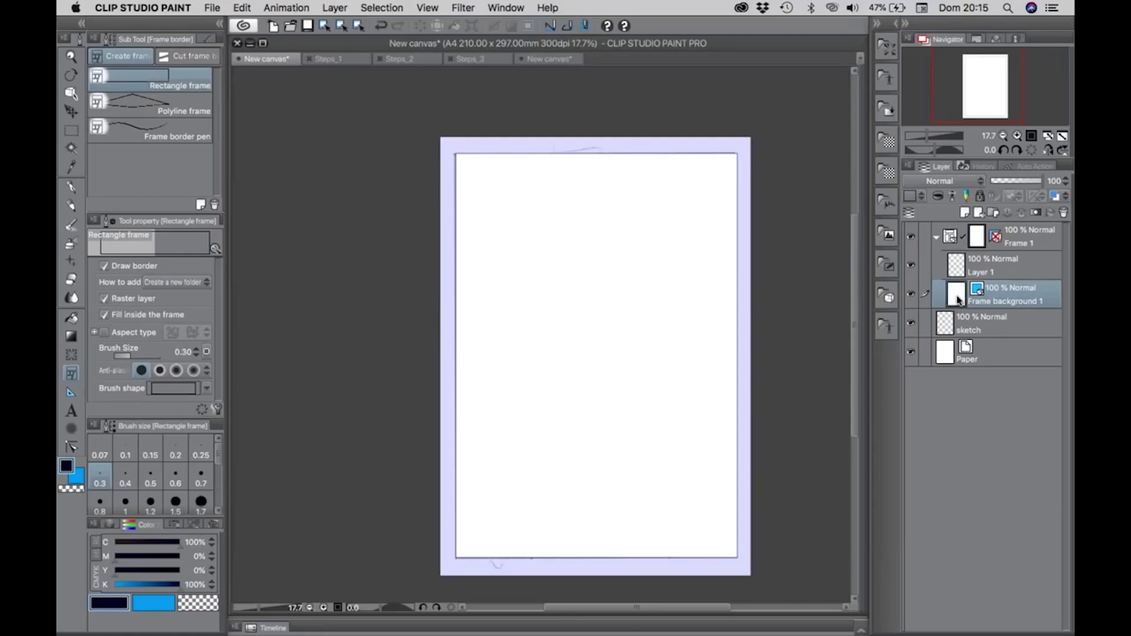
pyautogui.click(959, 276)
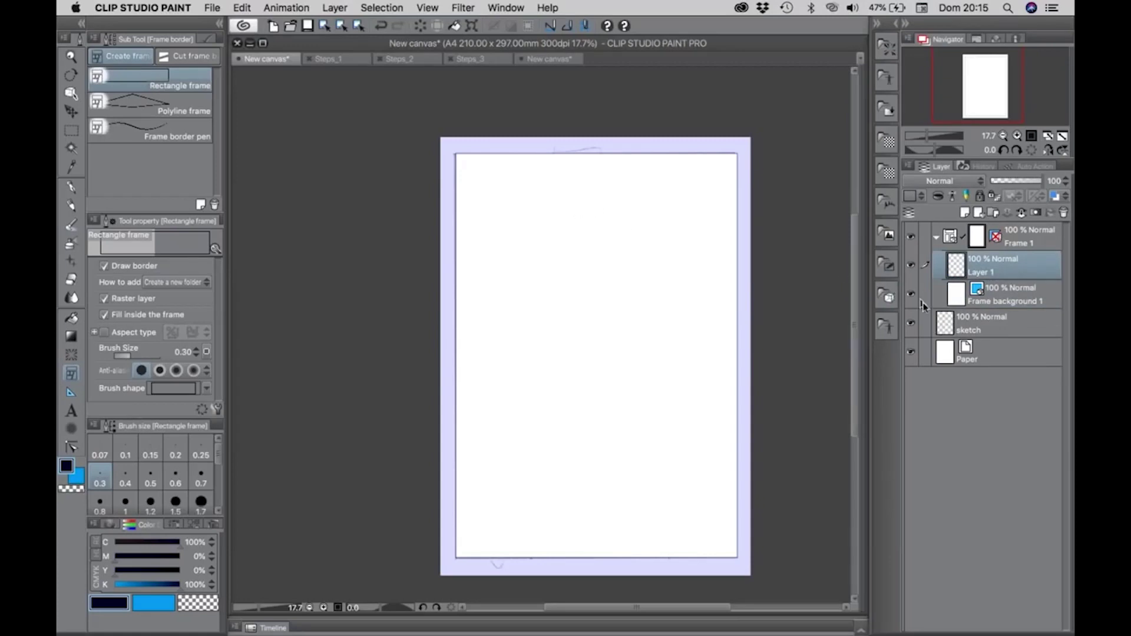
pyautogui.click(943, 328)
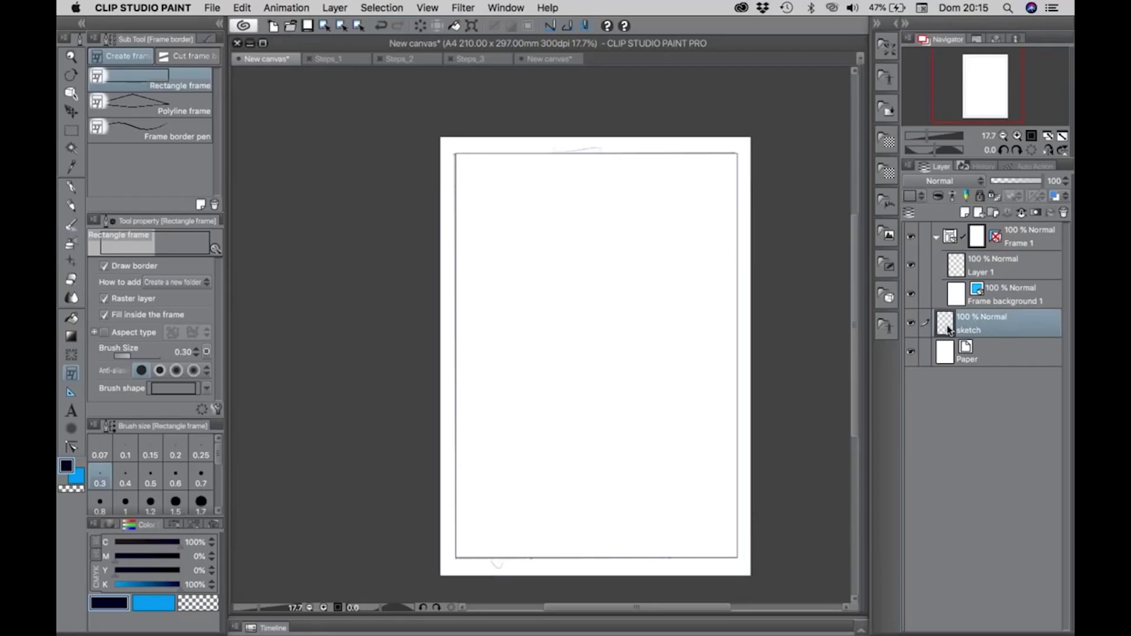
pyautogui.click(952, 240)
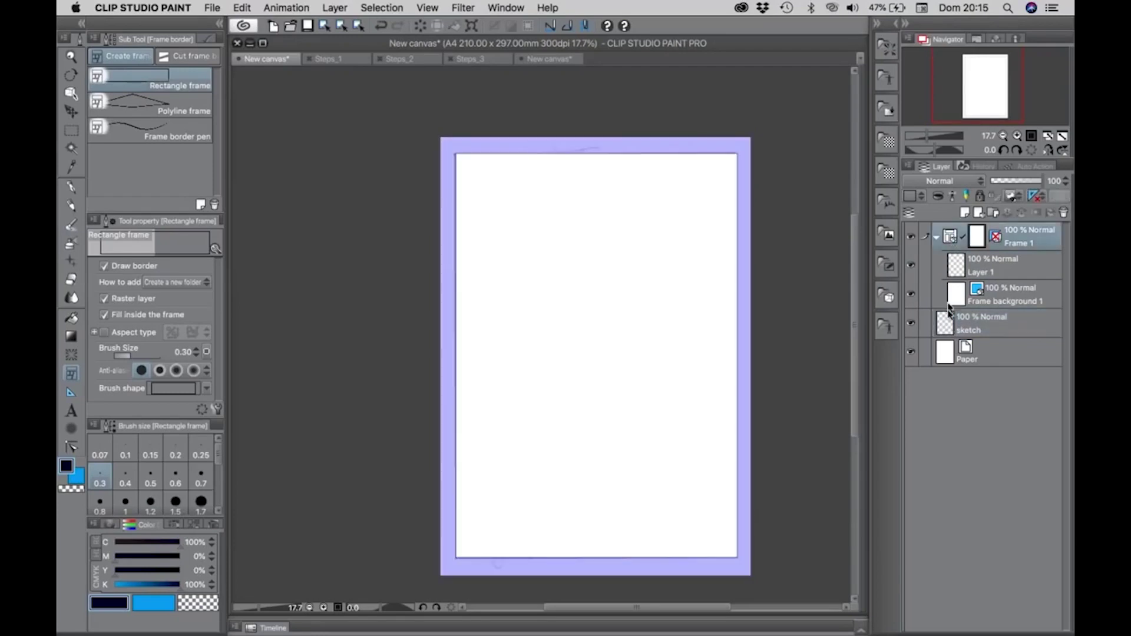
# Move the sketch layer into the Frame 1 folder and delete the empty Layer 1
pyautogui.click(946, 326)
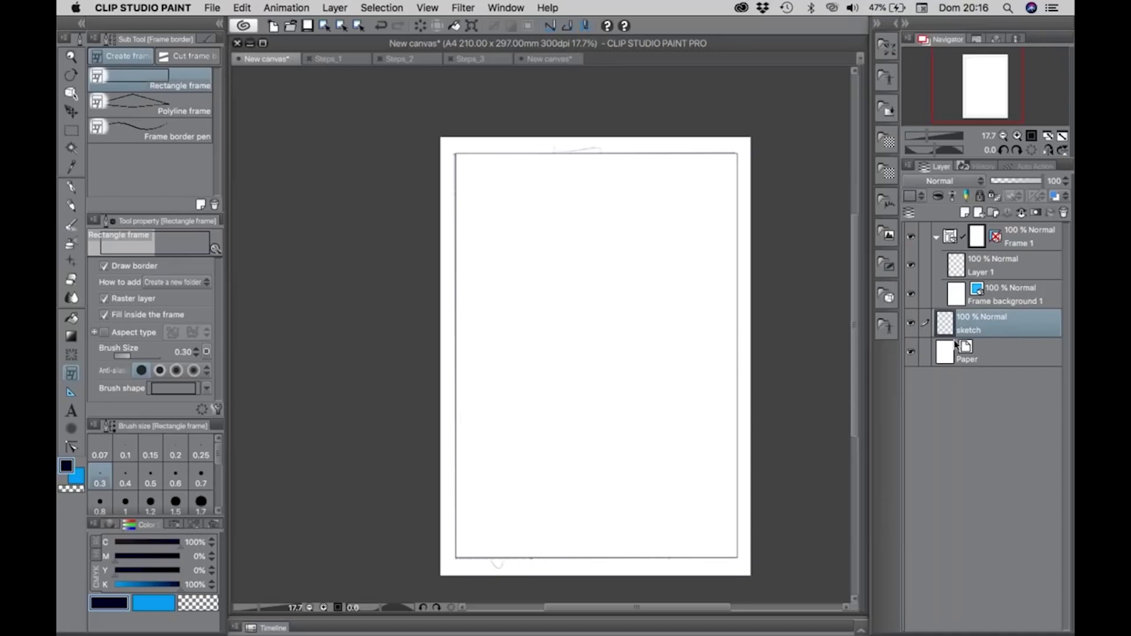
pyautogui.moveTo(947, 328); pyautogui.dragTo(952, 264)
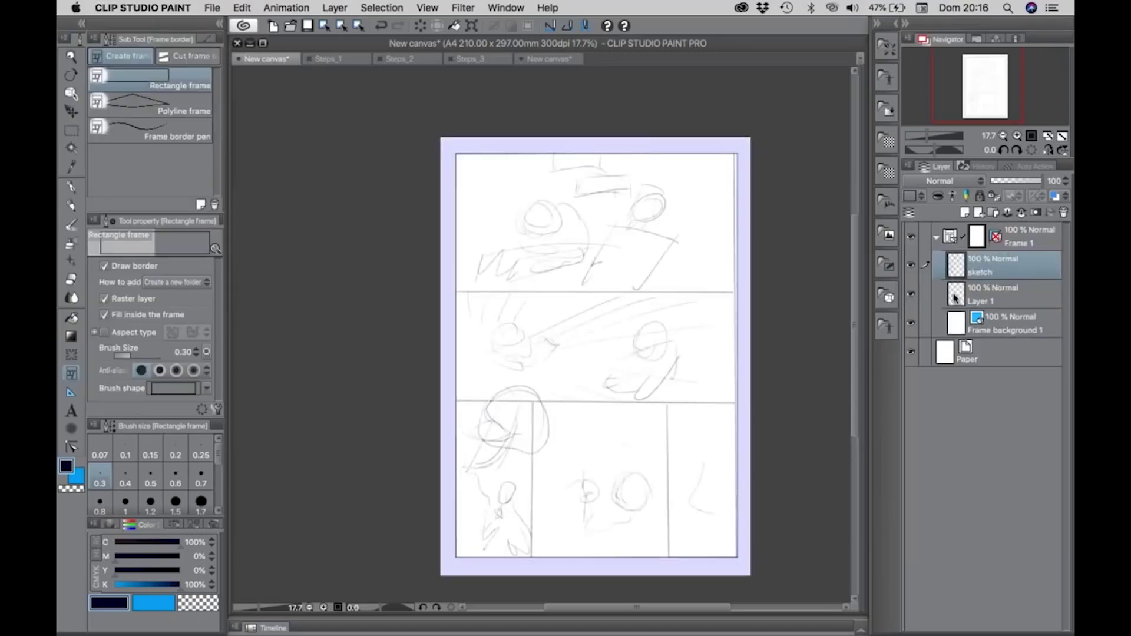
pyautogui.click(956, 296)
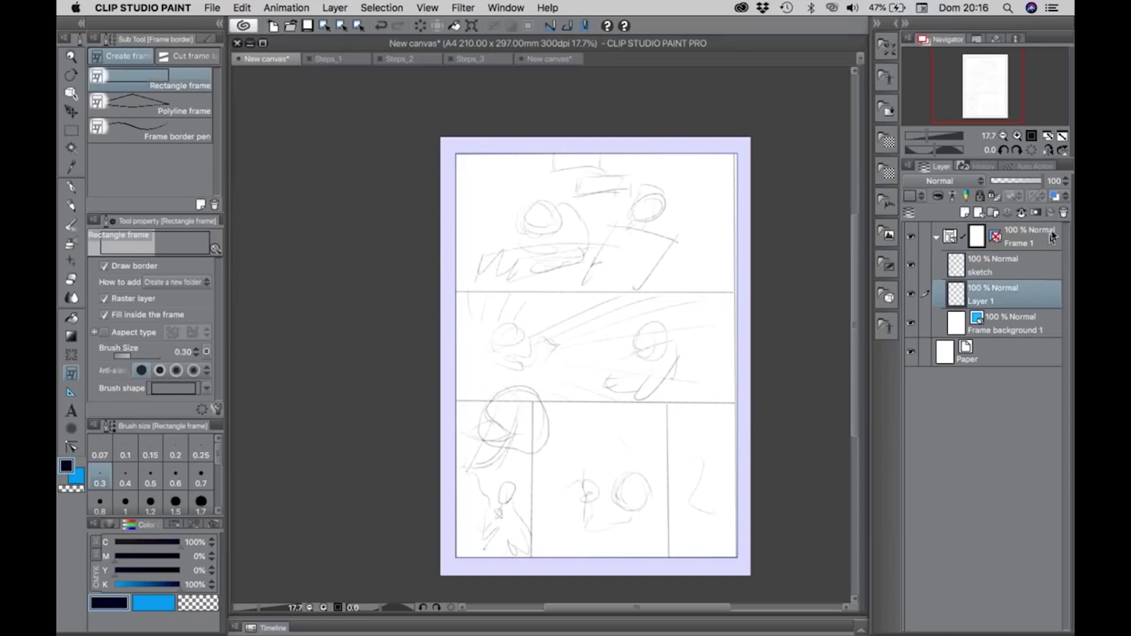
pyautogui.click(1063, 212)
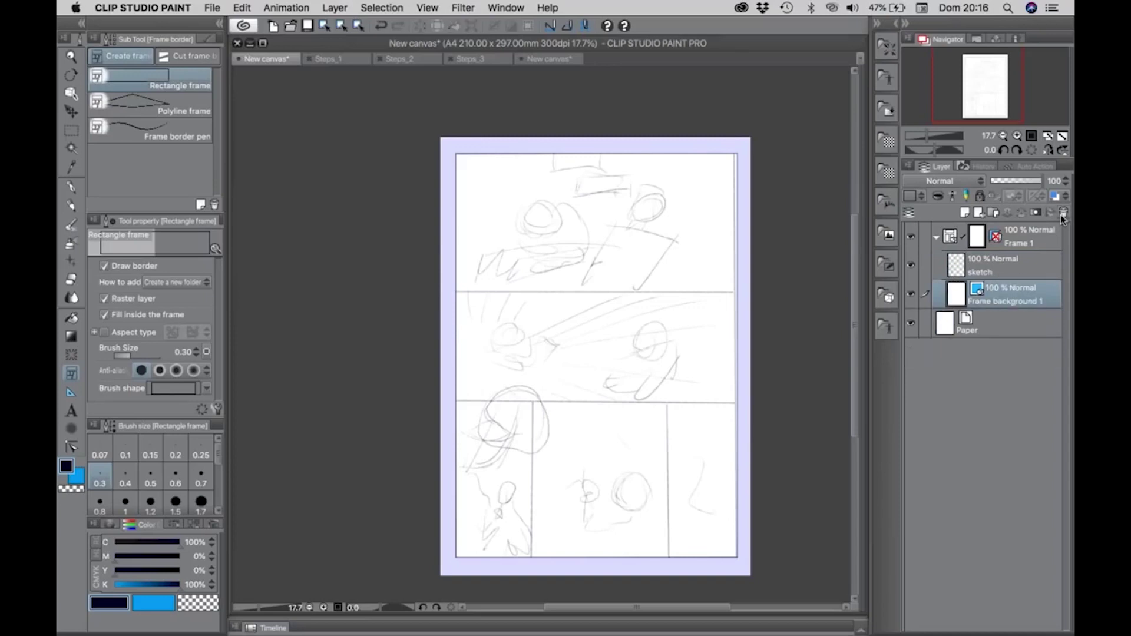
pyautogui.click(956, 270)
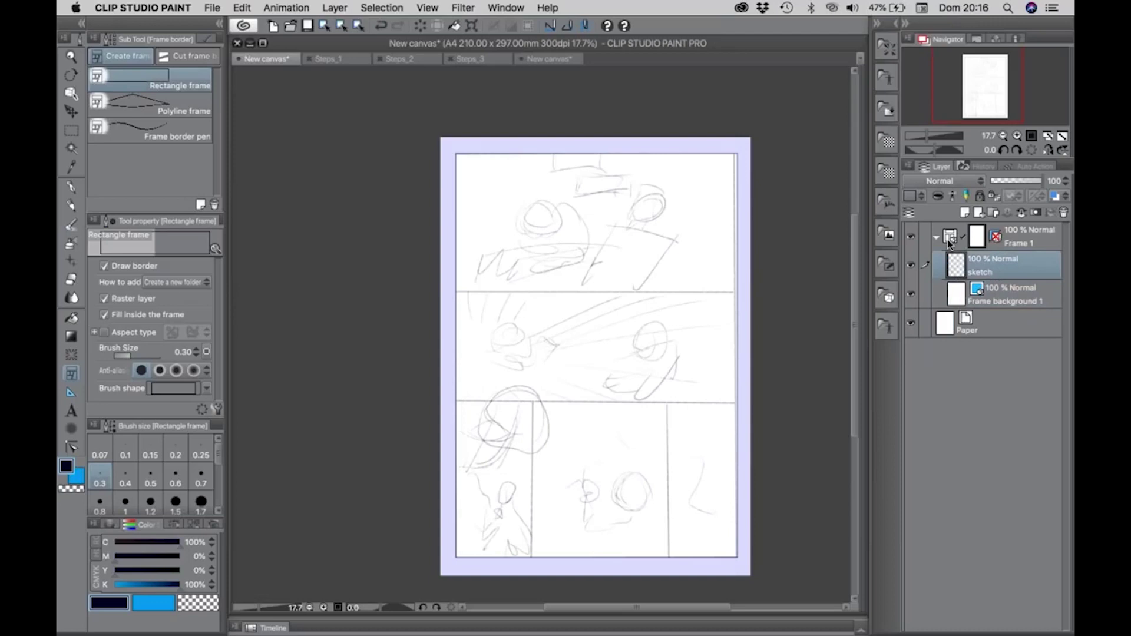
# Select Frame 1 and compare the settings of the Divide frame folder and Divide frame border tools
pyautogui.click(950, 241)
pyautogui.click(183, 57)
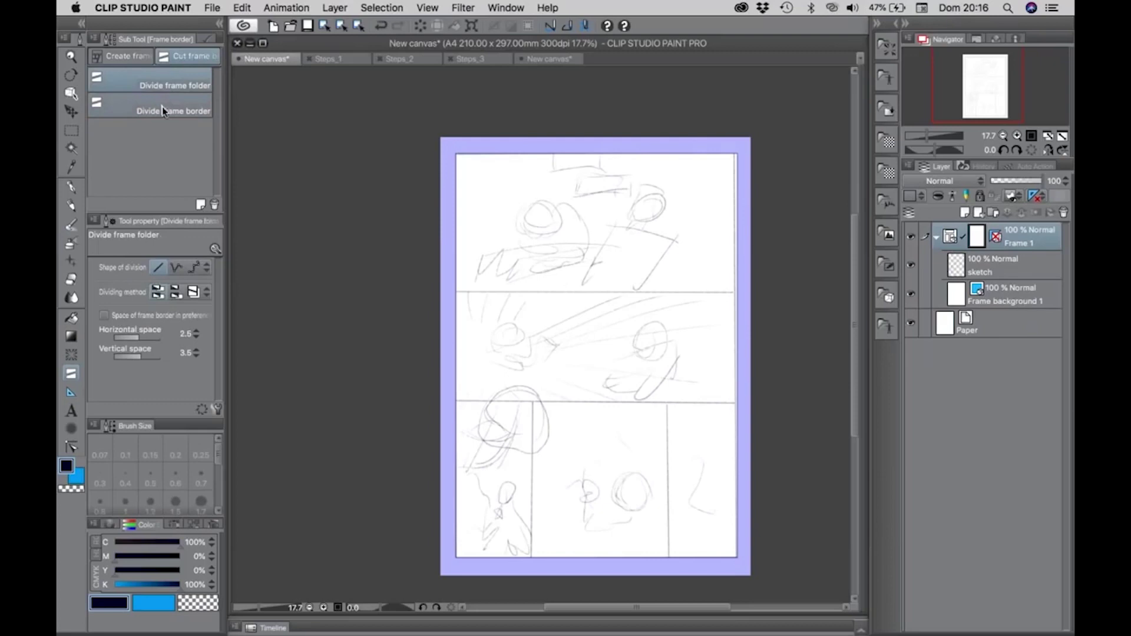
pyautogui.click(126, 77)
pyautogui.click(130, 107)
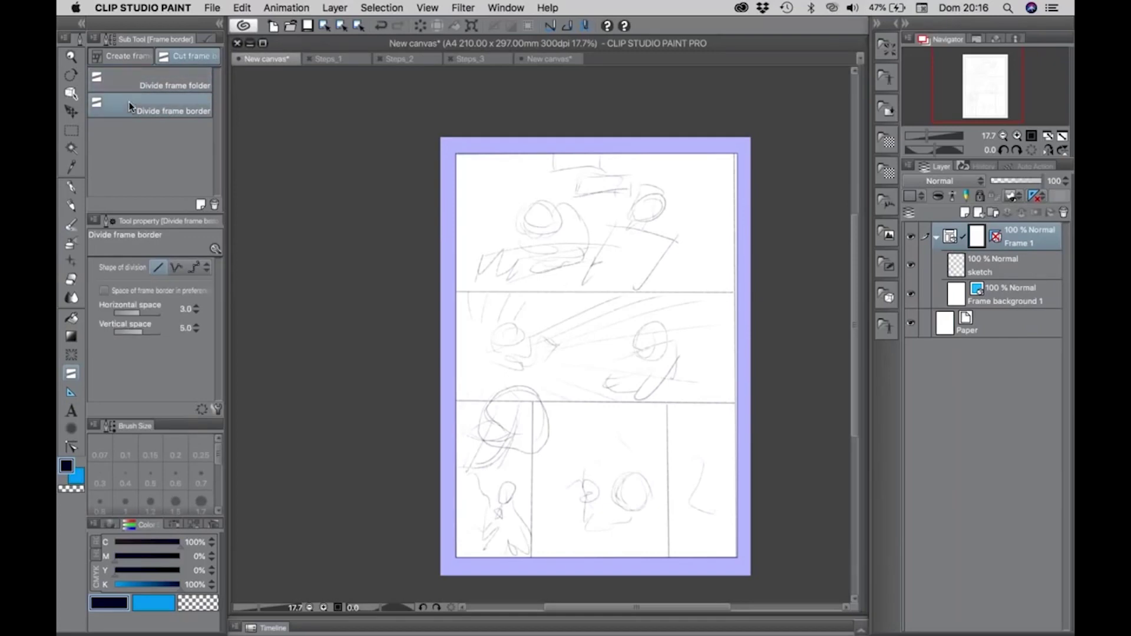
pyautogui.click(128, 86)
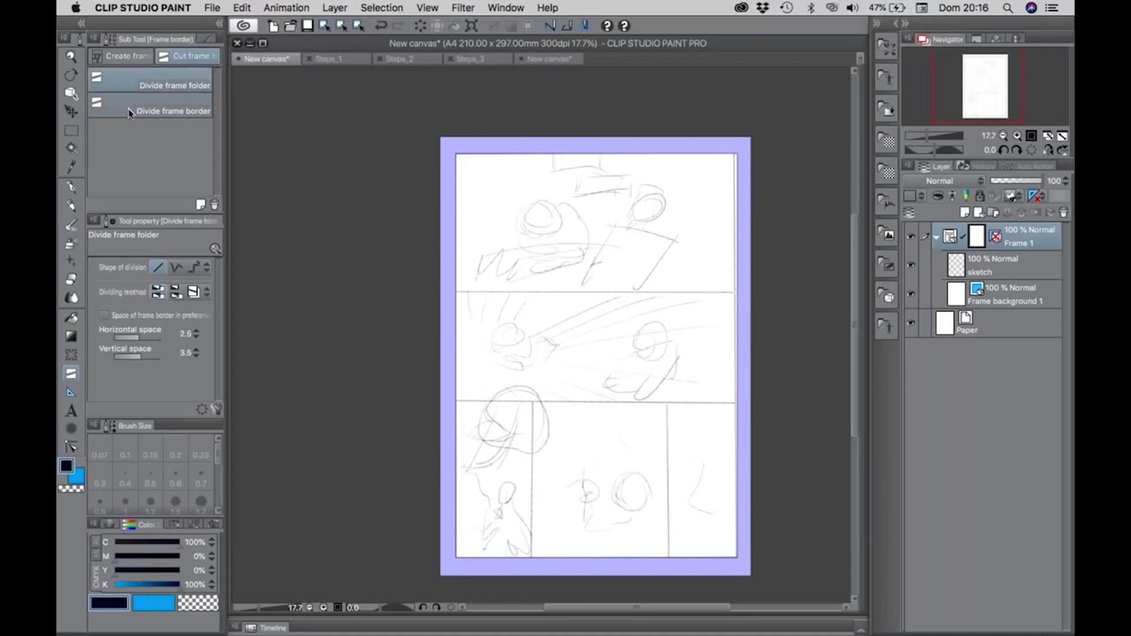
pyautogui.click(130, 112)
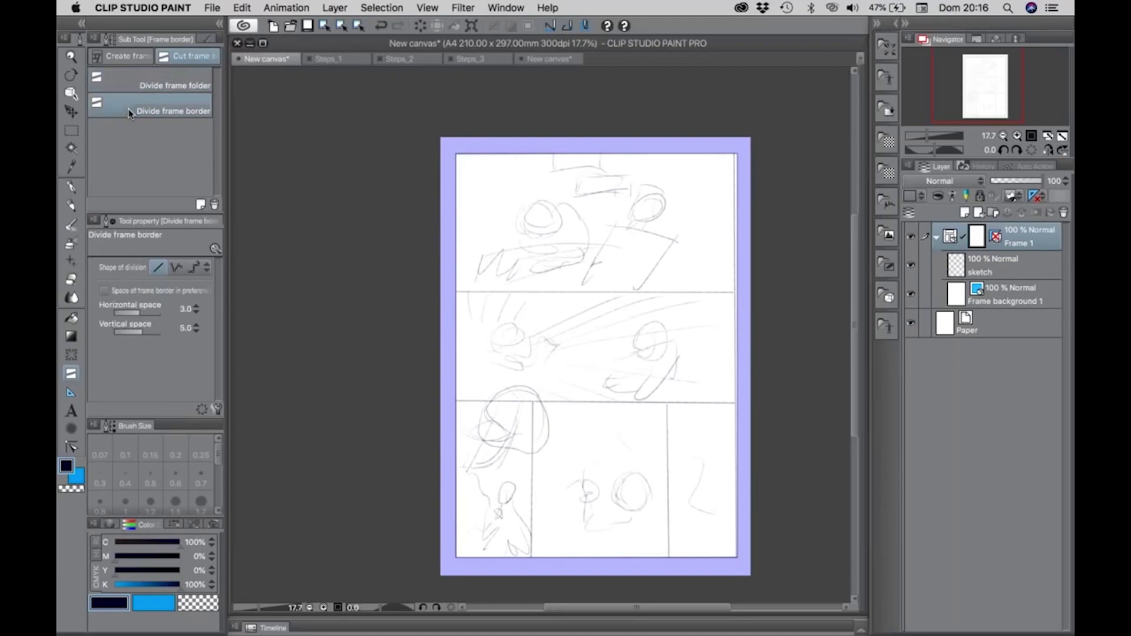
pyautogui.click(136, 86)
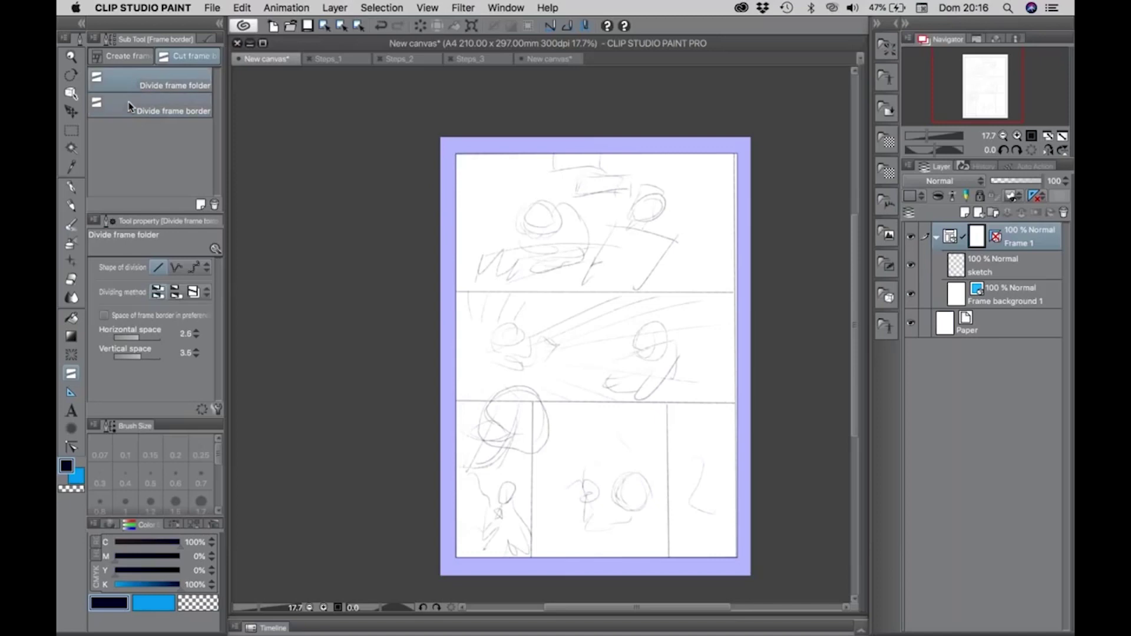
pyautogui.click(130, 107)
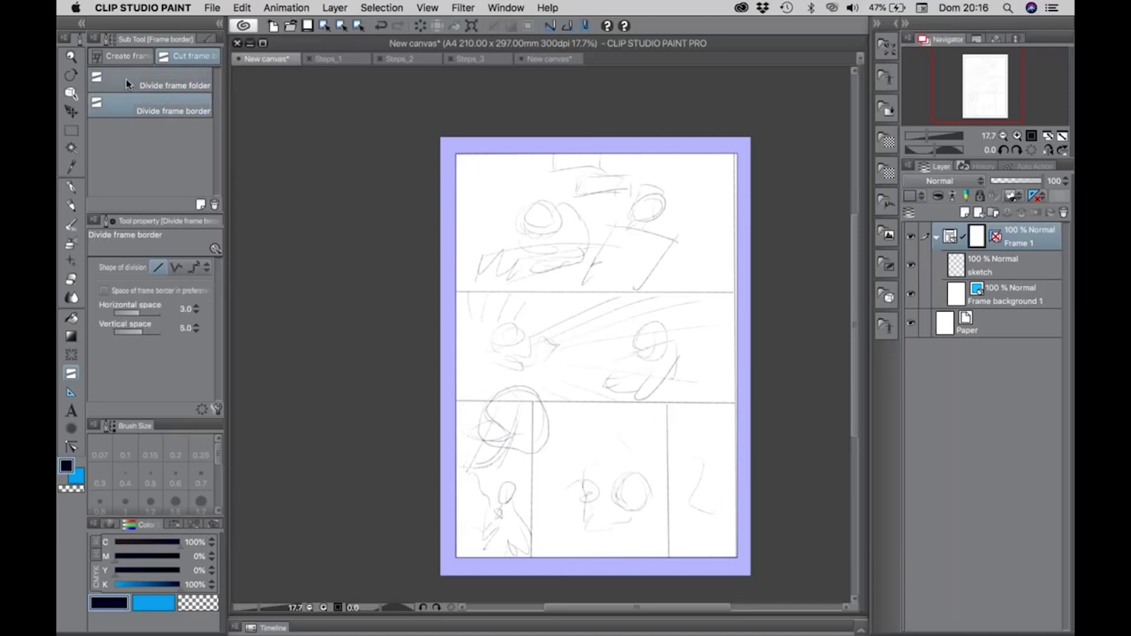
pyautogui.click(126, 83)
pyautogui.click(126, 110)
pyautogui.click(126, 87)
pyautogui.click(130, 108)
pyautogui.click(130, 83)
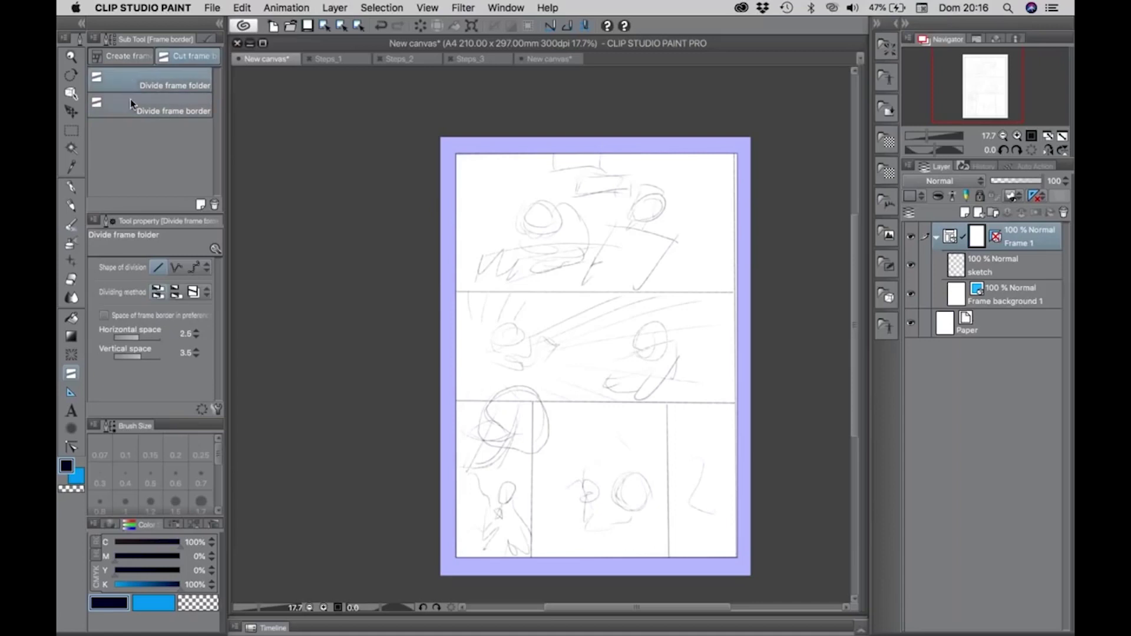
# Cut Frame 1 with Divide frame border along the two horizontal and two vertical sketched lines to form five panels
pyautogui.click(130, 103)
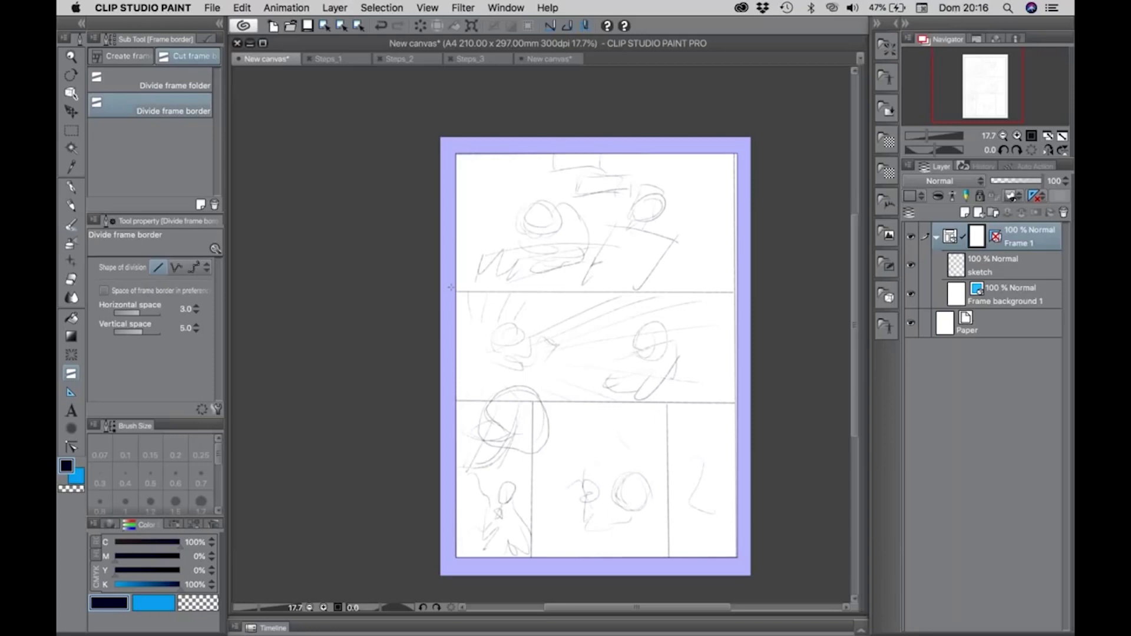
pyautogui.moveTo(450, 289); pyautogui.dragTo(745, 284)
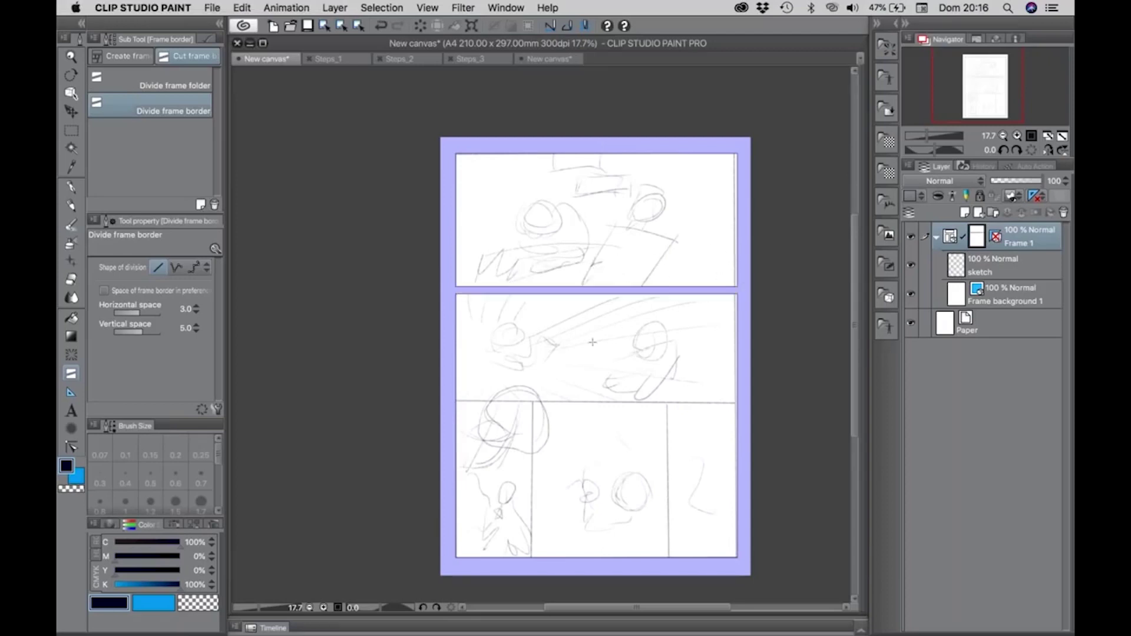
pyautogui.moveTo(451, 401); pyautogui.dragTo(738, 401)
pyautogui.moveTo(534, 401); pyautogui.dragTo(532, 548)
pyautogui.moveTo(671, 407); pyautogui.dragTo(668, 531)
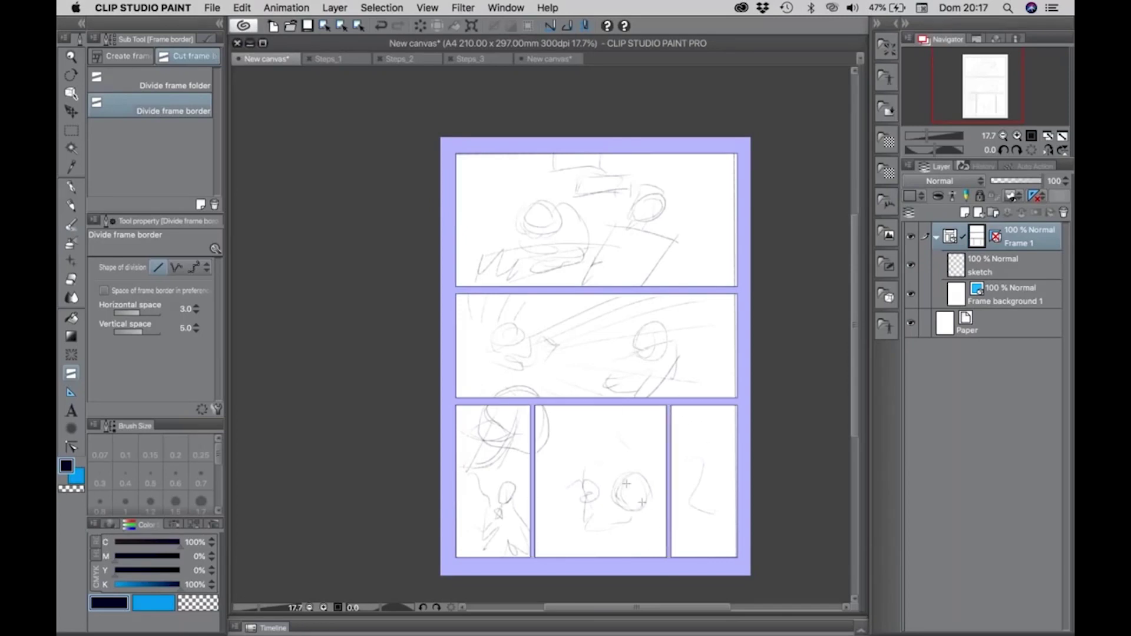
# Inspect the gutters between the middle and lower panels up close, and return to a wider view of the page
pyautogui.click(538, 294)
pyautogui.click(538, 295)
pyautogui.moveTo(470, 268); pyautogui.dragTo(450, 147)
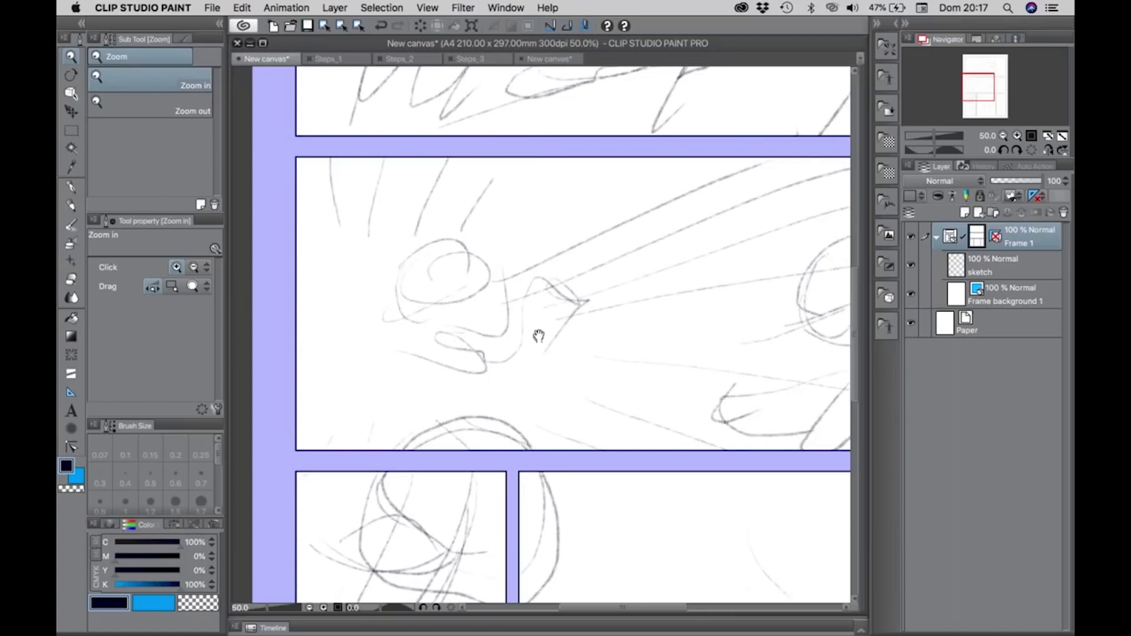
pyautogui.scroll(-5, 538, 336)
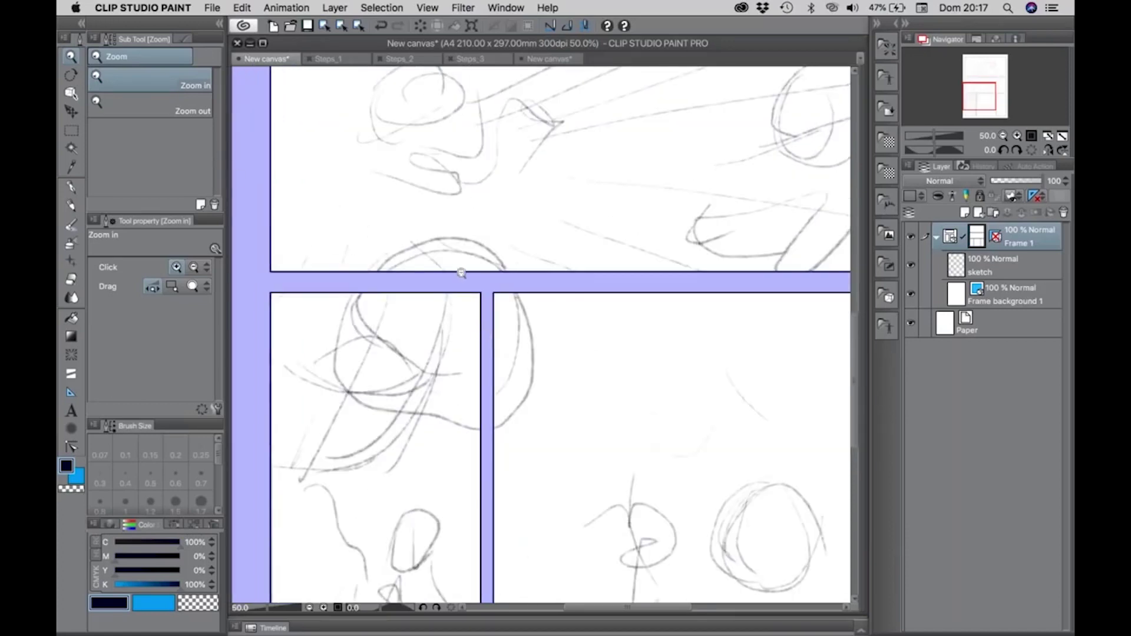
pyautogui.scroll(-2, 457, 266)
pyautogui.moveTo(522, 214); pyautogui.dragTo(484, 328)
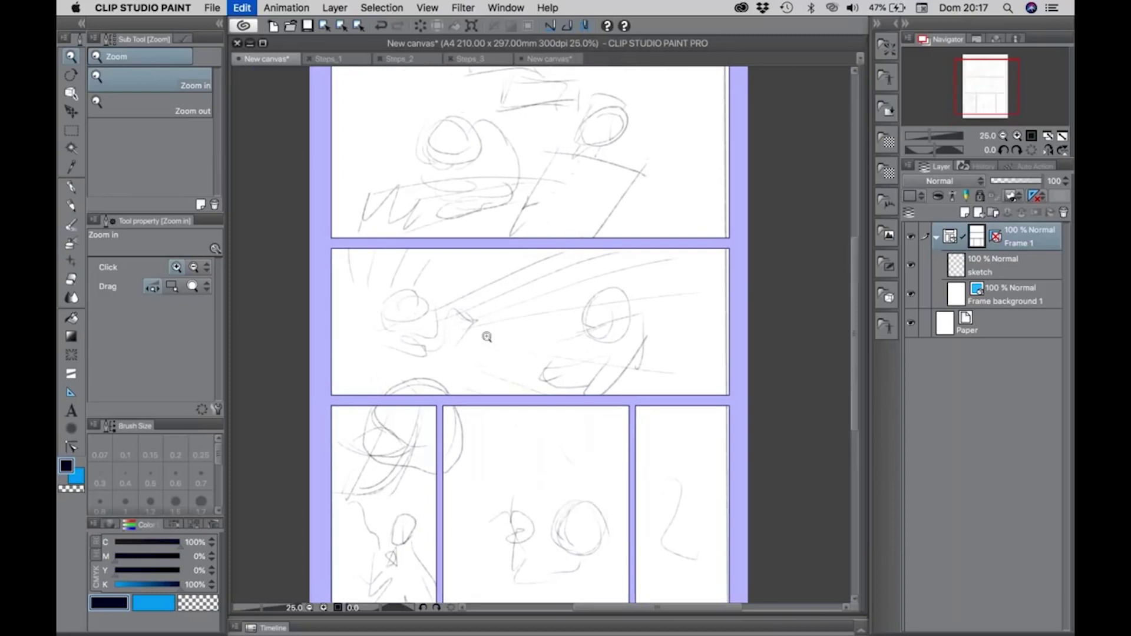
# Undo the panel cuts on Frame 1 and return to the Divide frame border tool
pyautogui.press('super+z')
pyautogui.press('super+z')
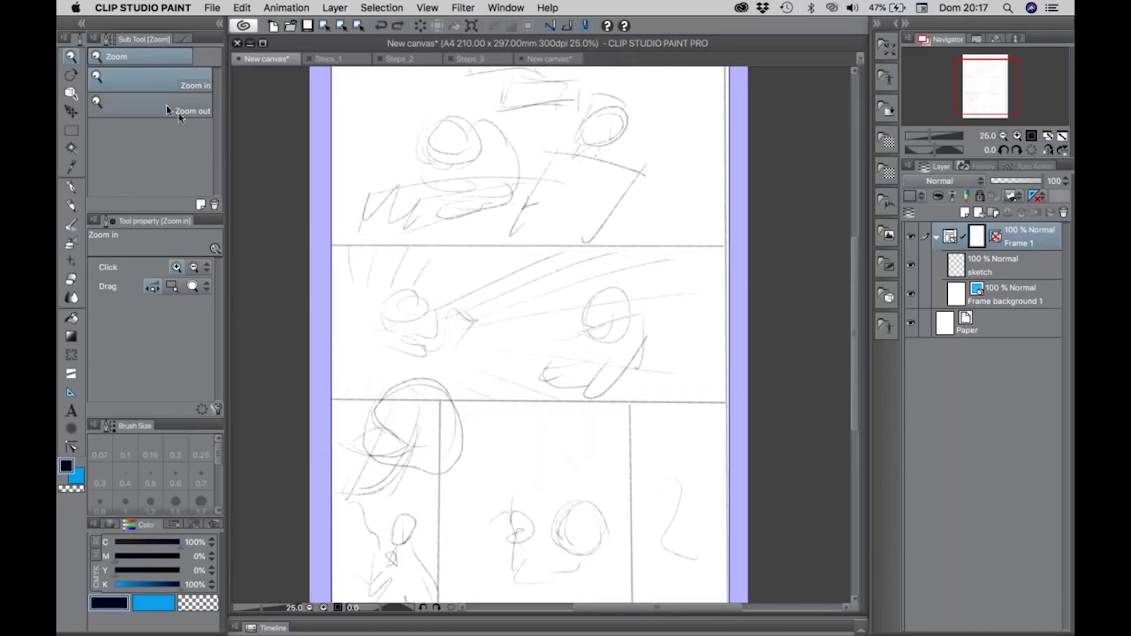
pyautogui.click(71, 375)
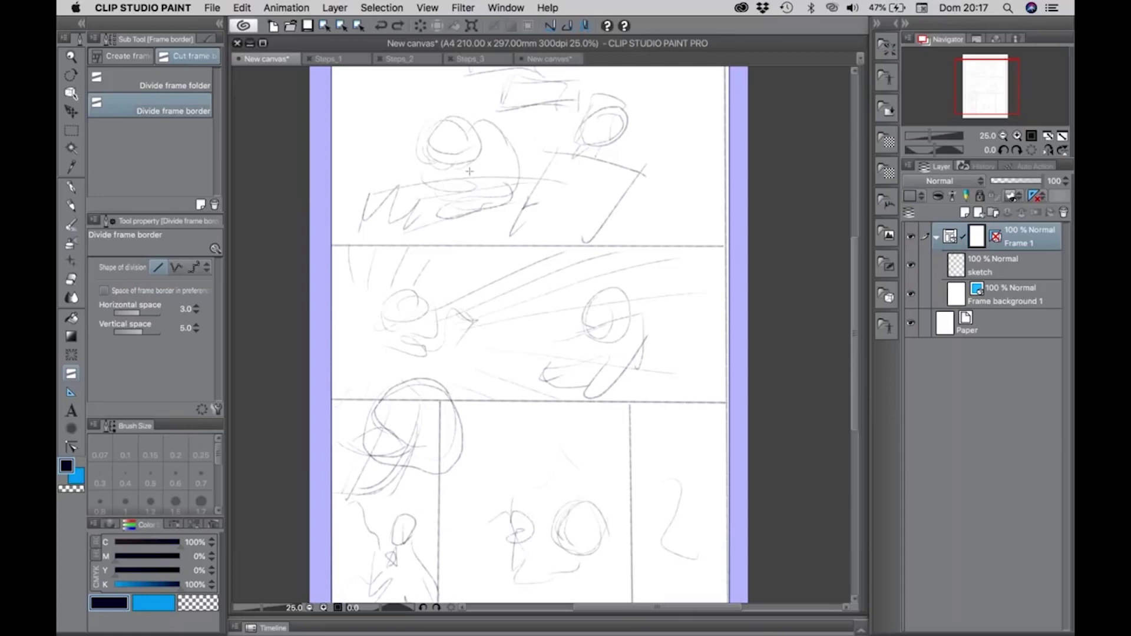
# Add a new layer above the sketch layer and set the drawing color to C 0, M 100, Y 0, K 0
pyautogui.click(956, 269)
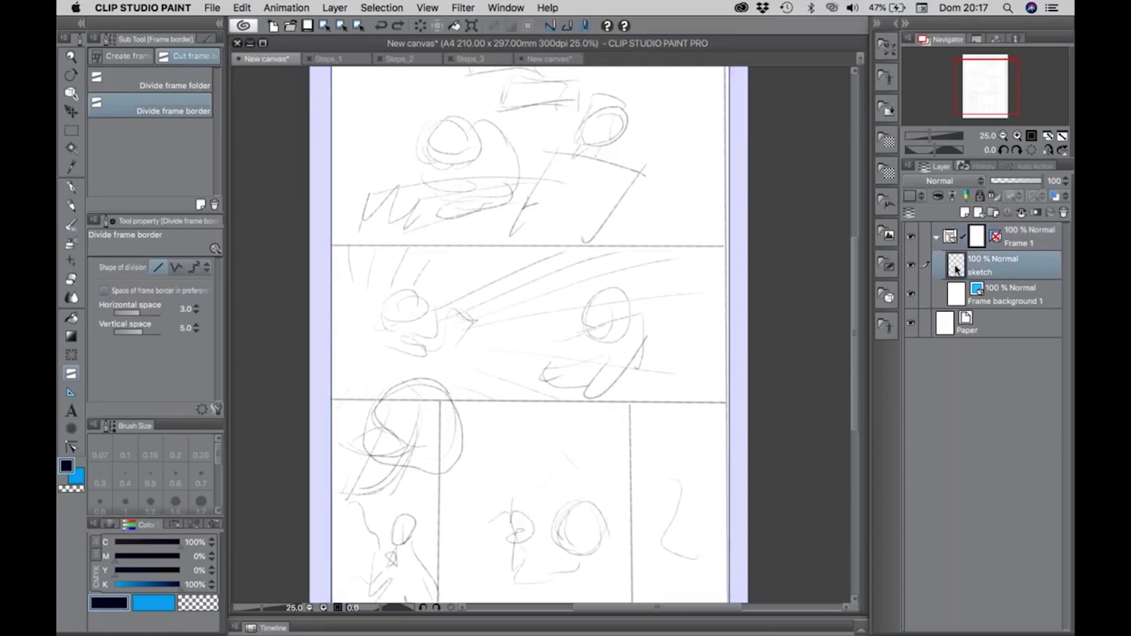
pyautogui.click(965, 212)
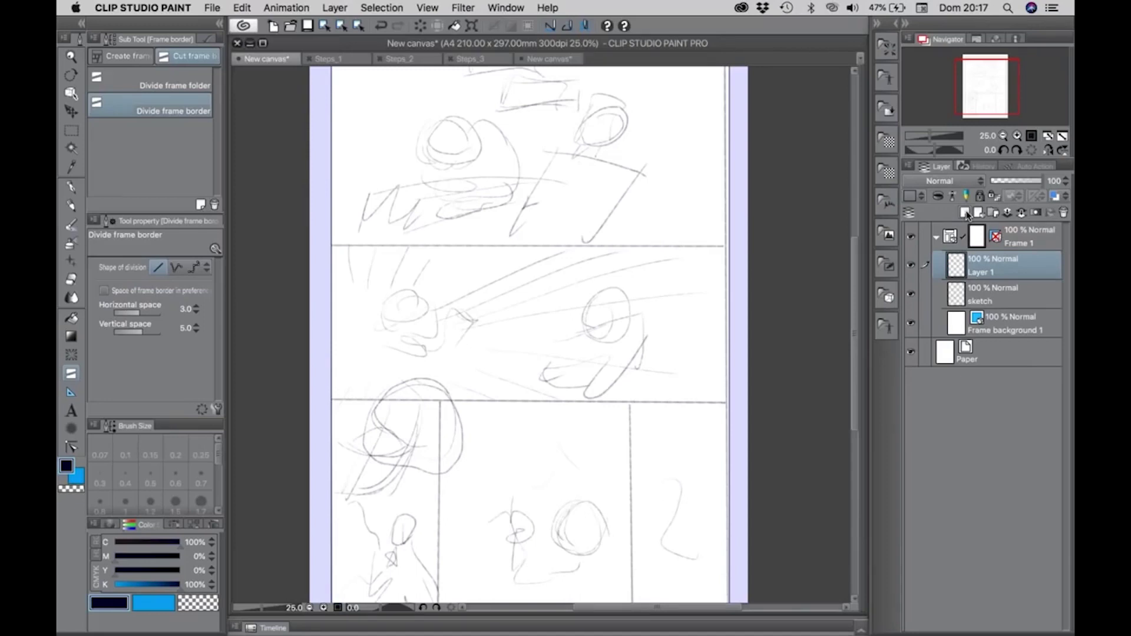
pyautogui.moveTo(142, 556); pyautogui.dragTo(114, 585)
pyautogui.moveTo(178, 542); pyautogui.dragTo(90, 547)
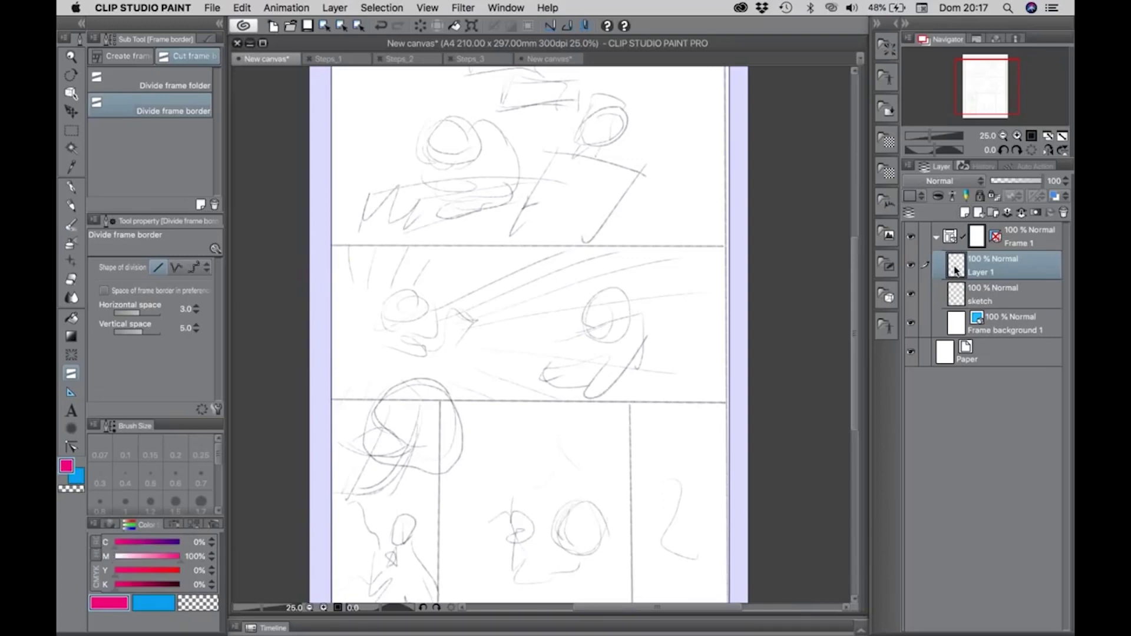
# Set the color to red with Y 100 and mark a filled gutter width across the first vertical panel line with the Darker pencil
pyautogui.press('p')
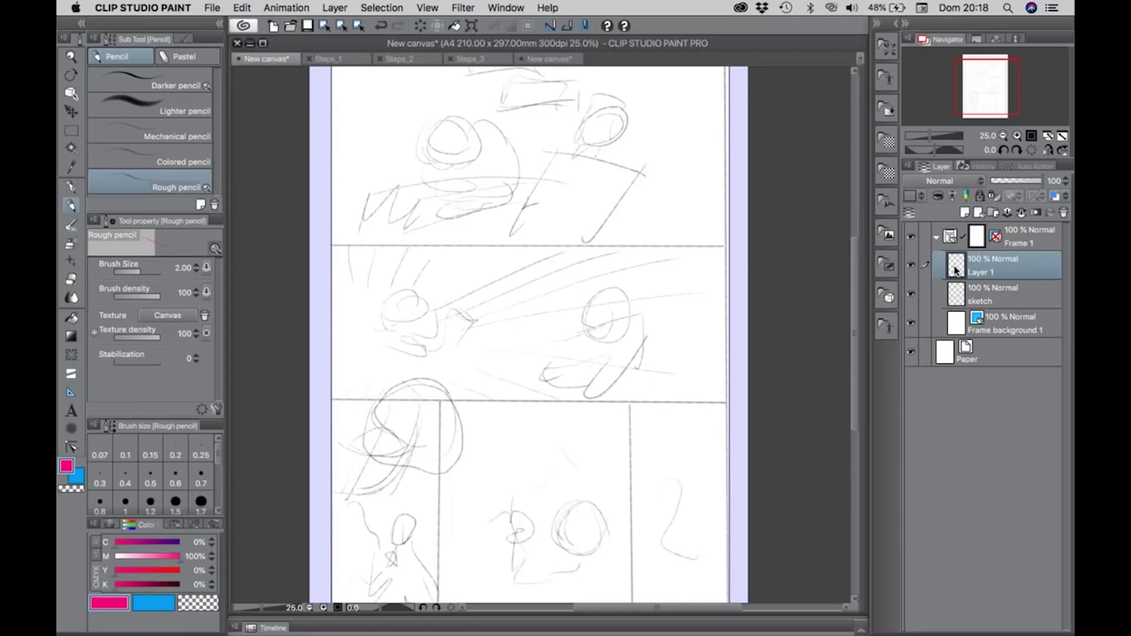
pyautogui.moveTo(431, 428)
pyautogui.mouseDown()
pyautogui.moveTo(430, 458)
pyautogui.moveTo(431, 440)
pyautogui.moveTo(456, 440)
pyautogui.mouseUp()
pyautogui.moveTo(160, 570); pyautogui.dragTo(206, 572)
pyautogui.moveTo(431, 429); pyautogui.dragTo(431, 454)
pyautogui.moveTo(431, 442)
pyautogui.mouseDown()
pyautogui.moveTo(457, 443)
pyautogui.moveTo(429, 463)
pyautogui.moveTo(456, 444)
pyautogui.mouseUp()
pyautogui.click(141, 82)
pyautogui.moveTo(454, 424); pyautogui.dragTo(452, 469)
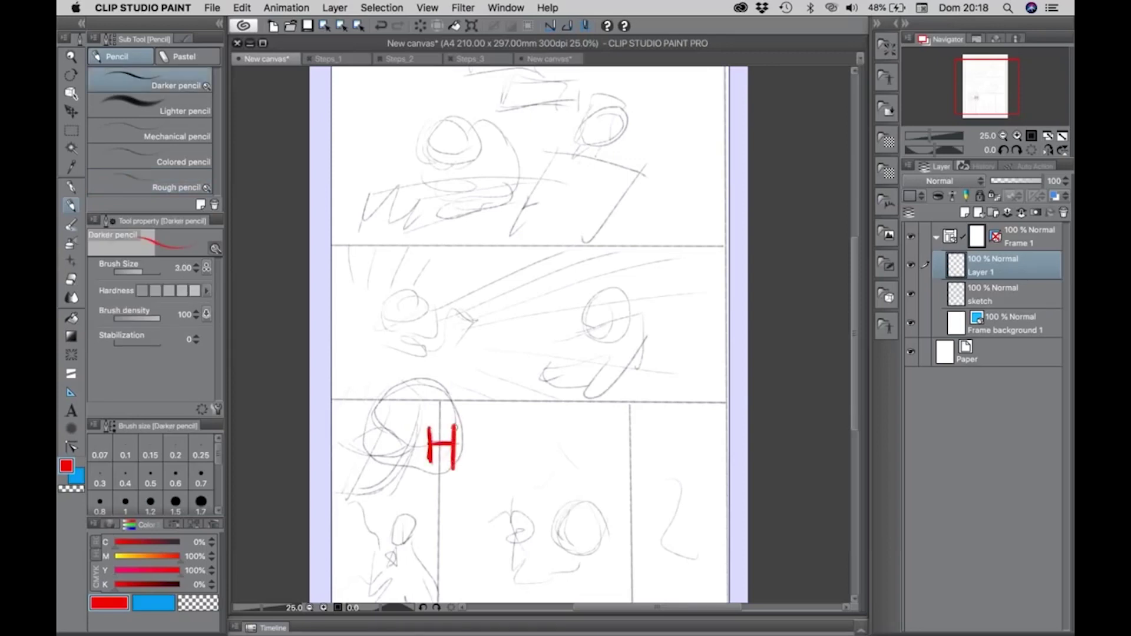
pyautogui.moveTo(454, 426)
pyautogui.mouseDown()
pyautogui.moveTo(436, 442)
pyautogui.moveTo(441, 457)
pyautogui.moveTo(450, 436)
pyautogui.moveTo(446, 450)
pyautogui.mouseUp()
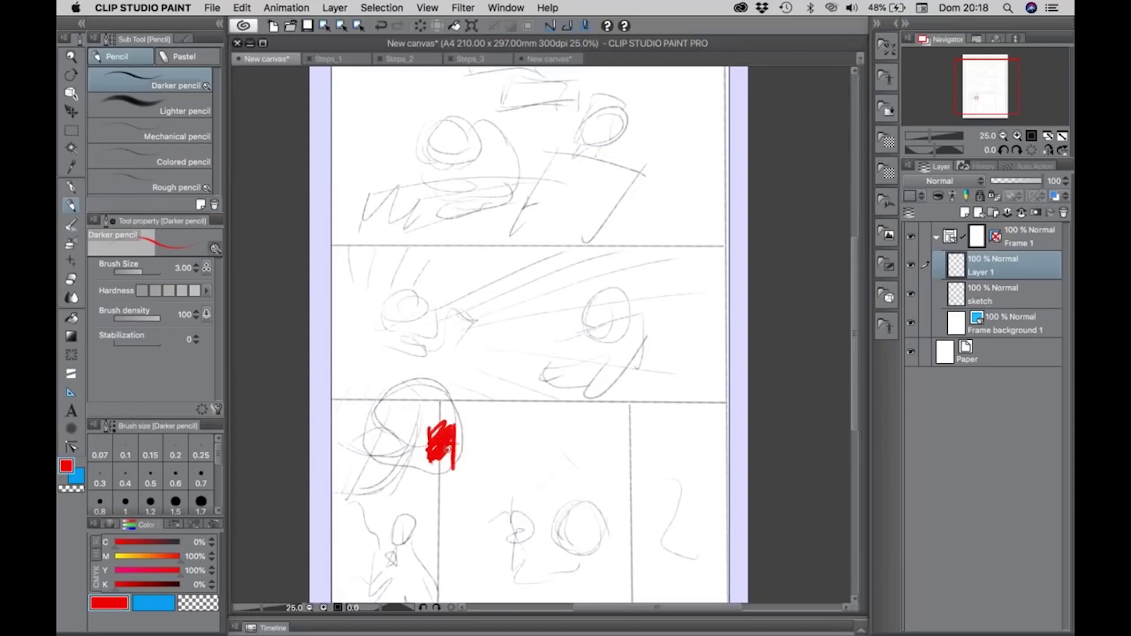
# Draw a red horizontal double-headed arrow through the gutter mark on the first vertical panel line
pyautogui.moveTo(365, 445); pyautogui.dragTo(519, 449)
pyautogui.moveTo(520, 435); pyautogui.dragTo(521, 461)
pyautogui.moveTo(362, 430); pyautogui.dragTo(362, 458)
pyautogui.moveTo(365, 430)
pyautogui.mouseDown()
pyautogui.moveTo(337, 443)
pyautogui.moveTo(377, 453)
pyautogui.mouseUp()
# Draw a red vertical arrow with a filled gutter mark and crossing lines over the upper horizontal panel line
pyautogui.moveTo(555, 234)
pyautogui.mouseDown()
pyautogui.moveTo(554, 257)
pyautogui.moveTo(583, 234)
pyautogui.moveTo(567, 285)
pyautogui.mouseUp()
pyautogui.moveTo(569, 197)
pyautogui.mouseDown()
pyautogui.moveTo(567, 290)
pyautogui.moveTo(584, 206)
pyautogui.mouseUp()
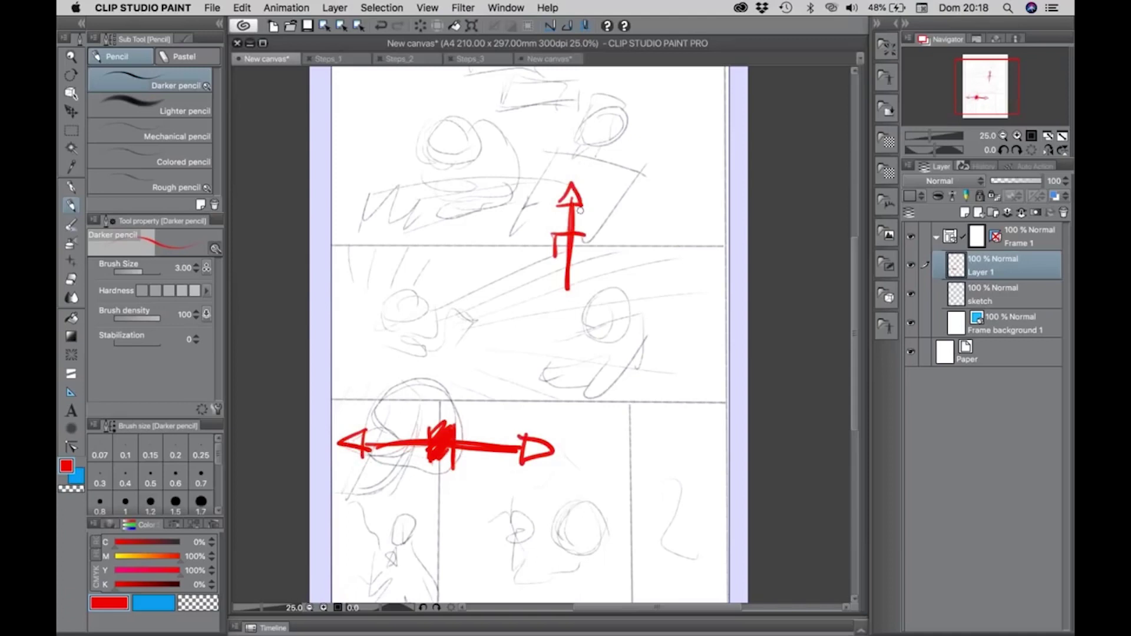
pyautogui.moveTo(550, 253)
pyautogui.mouseDown()
pyautogui.moveTo(588, 252)
pyautogui.moveTo(559, 248)
pyautogui.moveTo(576, 250)
pyautogui.mouseUp()
pyautogui.moveTo(343, 248); pyautogui.dragTo(689, 261)
pyautogui.moveTo(569, 158); pyautogui.dragTo(563, 307)
# Undo the red gutter annotations and delete Layer 1
pyautogui.press('super+z')
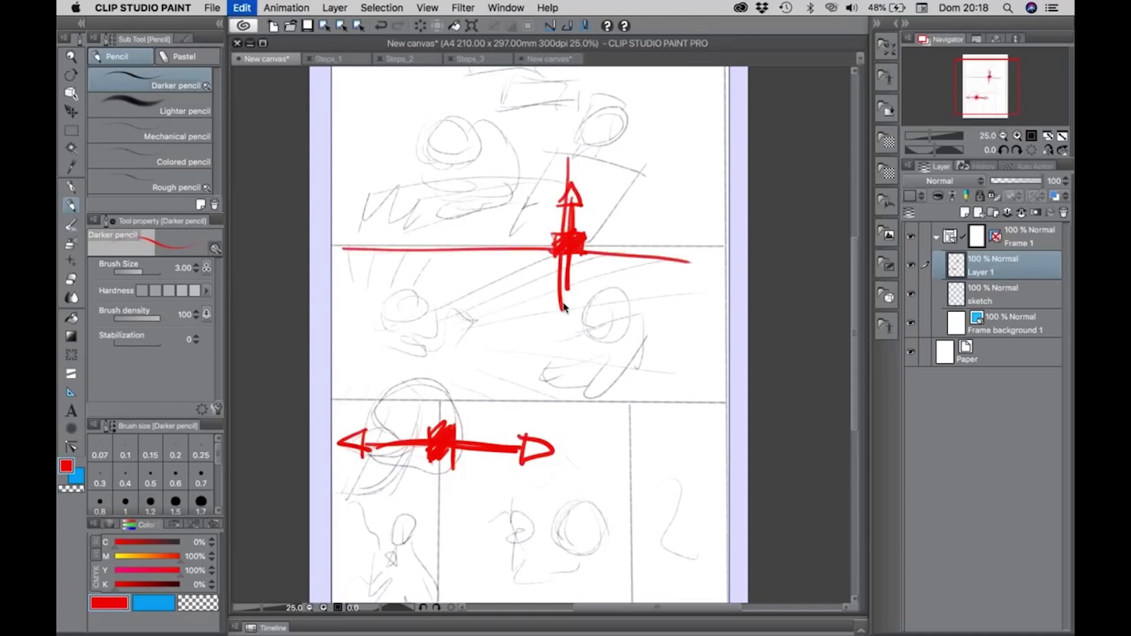
pyautogui.press('super+z')
pyautogui.press('super+z')
pyautogui.press('super+z')
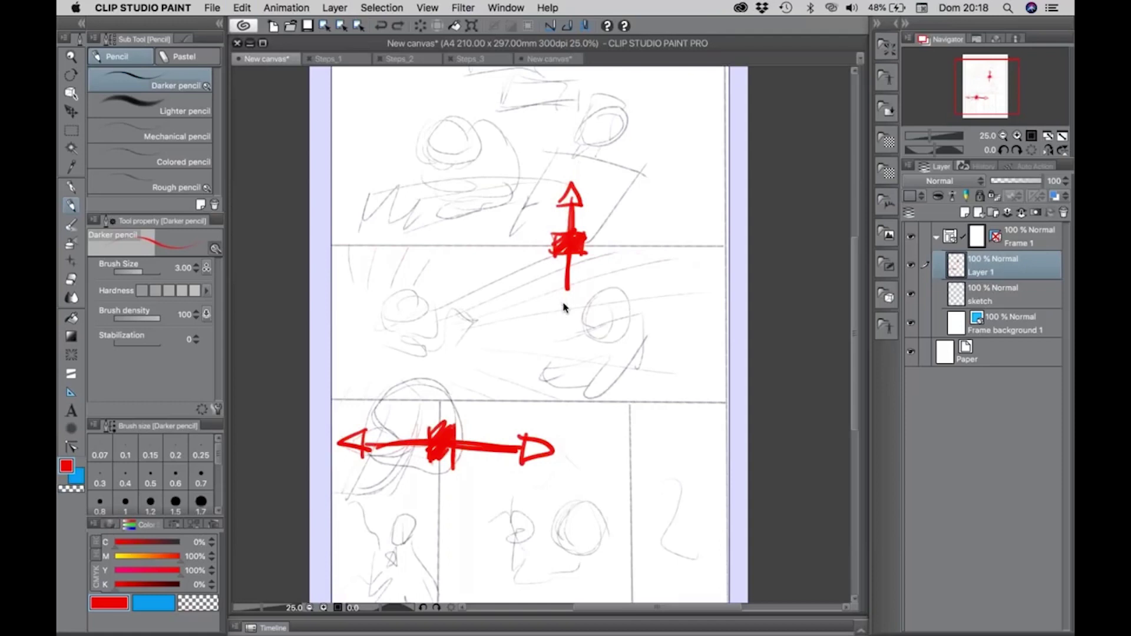
pyautogui.press('super+z')
pyautogui.press('super+z')
pyautogui.press('super+z')
pyautogui.press('super+z')
pyautogui.press('super+z')
pyautogui.press('super+z')
pyautogui.press('super+z')
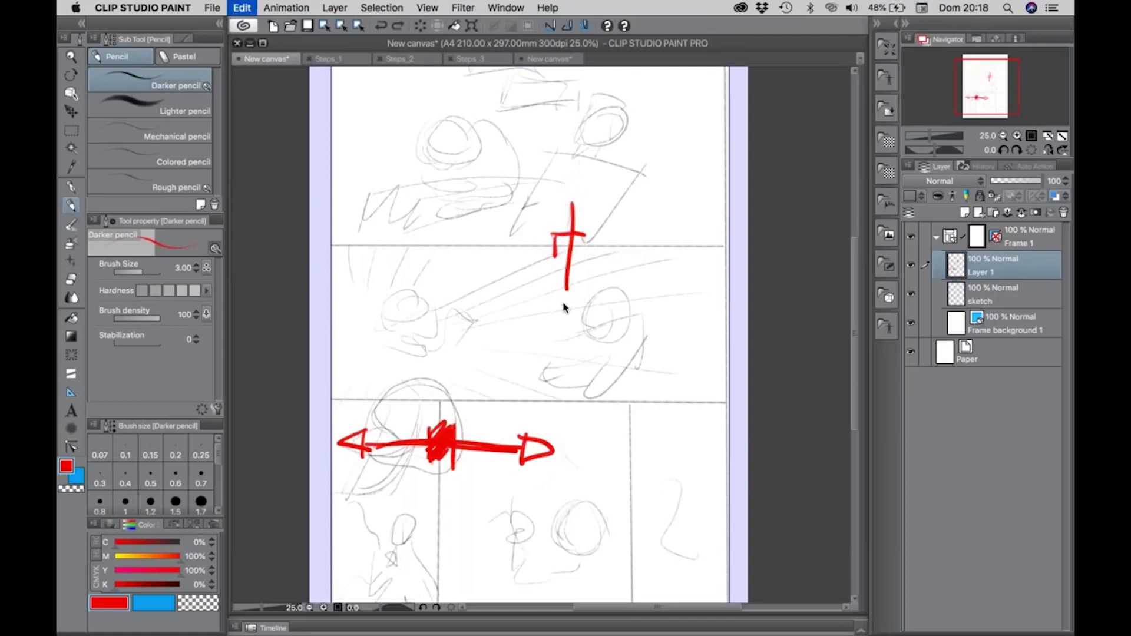
pyautogui.press('super+z')
pyautogui.press('super+z')
pyautogui.press('super+z')
pyautogui.press('super+z')
pyautogui.press('super+z')
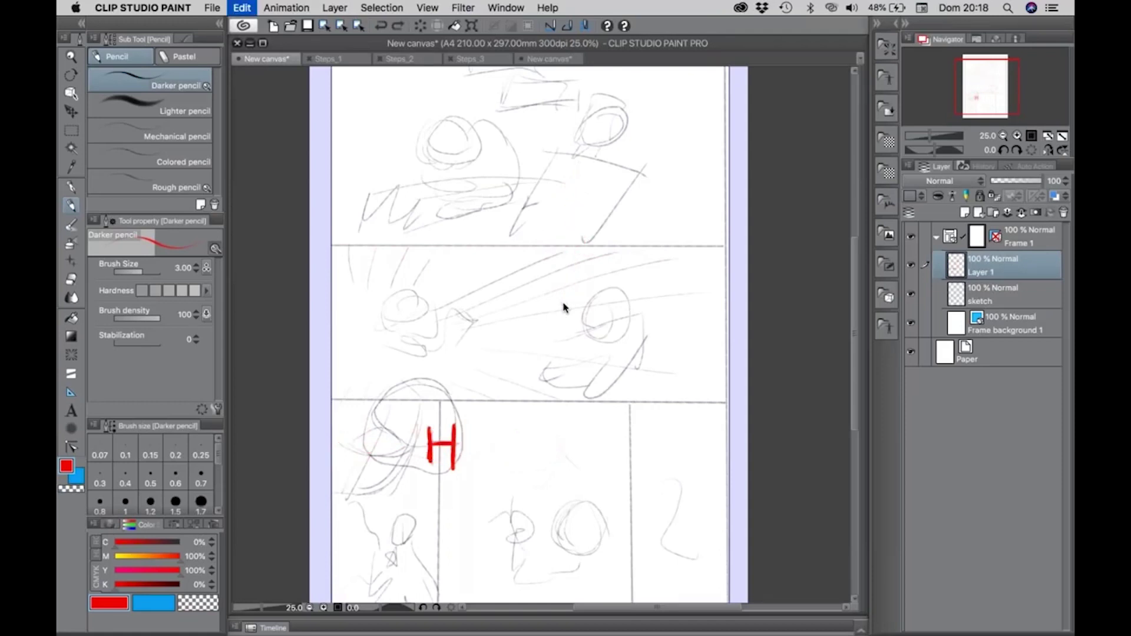
pyautogui.moveTo(957, 276)
pyautogui.mouseDown()
pyautogui.moveTo(1037, 249)
pyautogui.moveTo(1063, 212)
pyautogui.mouseUp()
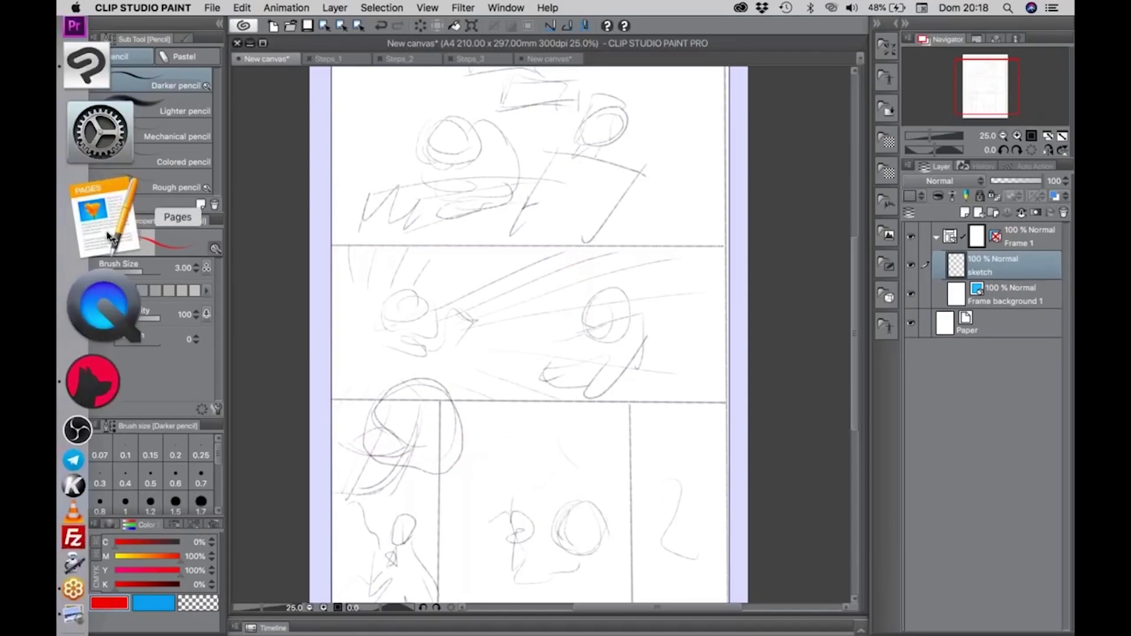
# Divide Frame 1 into five panels along the sketched horizontal and vertical lines with Divide frame border
pyautogui.click(70, 374)
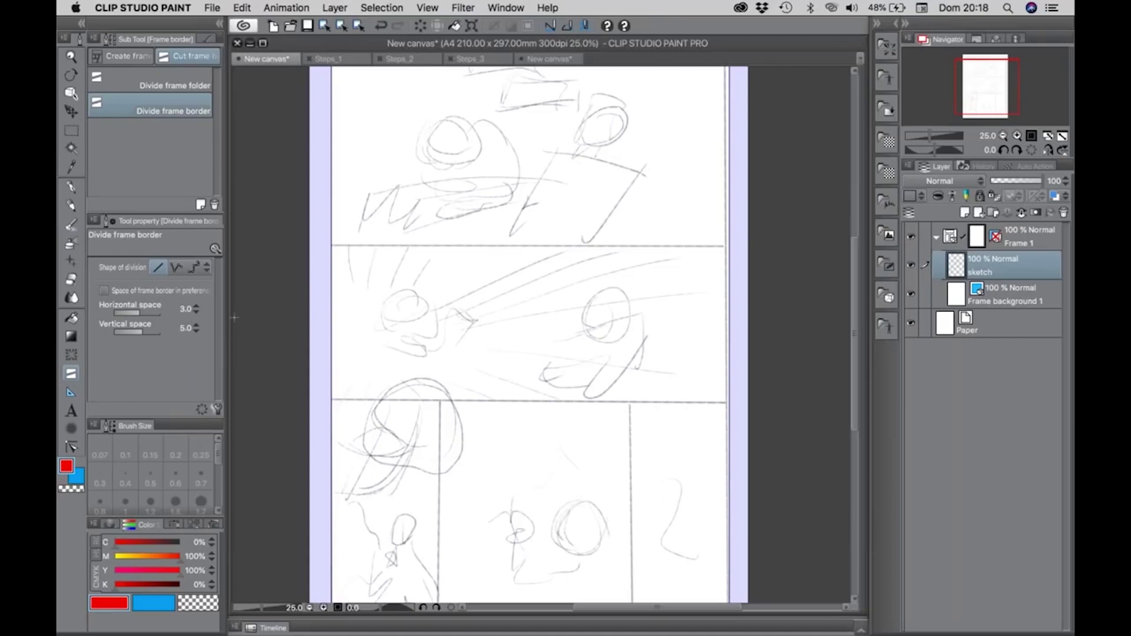
pyautogui.moveTo(326, 245); pyautogui.dragTo(624, 255)
pyautogui.moveTo(337, 402); pyautogui.dragTo(631, 449)
pyautogui.scroll(-1, 630, 406)
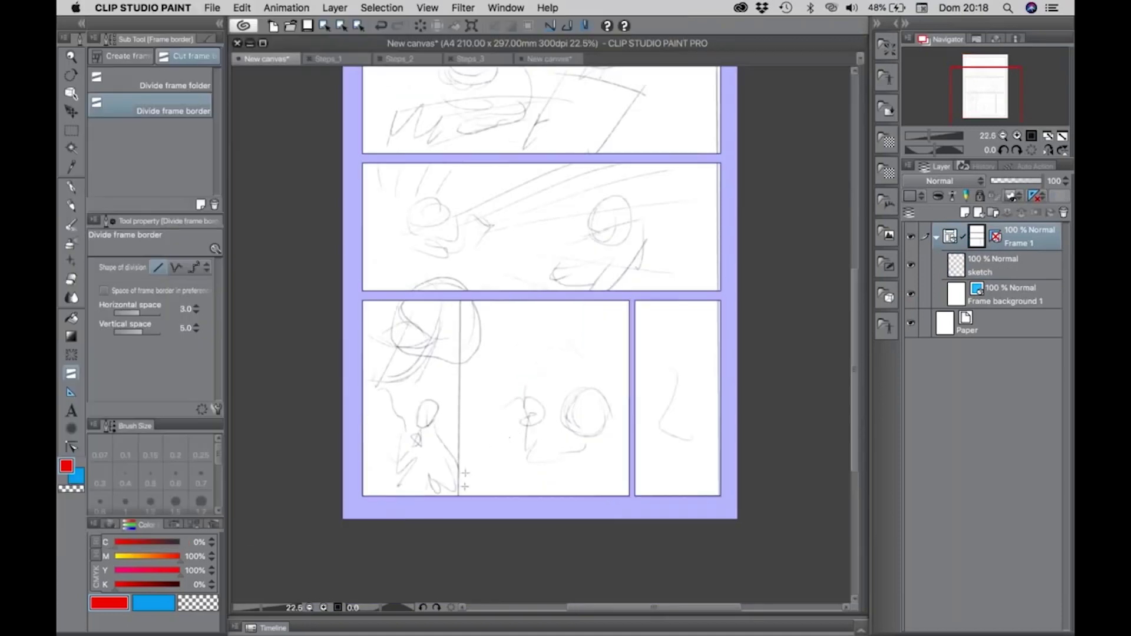
pyautogui.moveTo(461, 500); pyautogui.dragTo(460, 500)
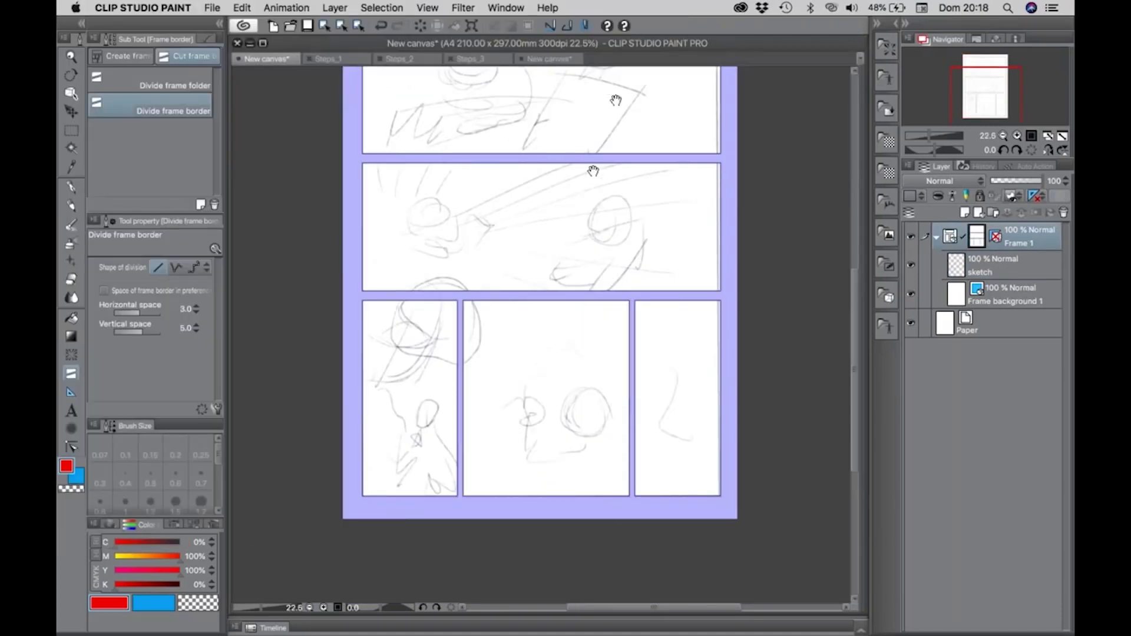
pyautogui.moveTo(592, 171)
pyautogui.mouseDown()
pyautogui.moveTo(587, 214)
pyautogui.moveTo(604, 172)
pyautogui.mouseUp()
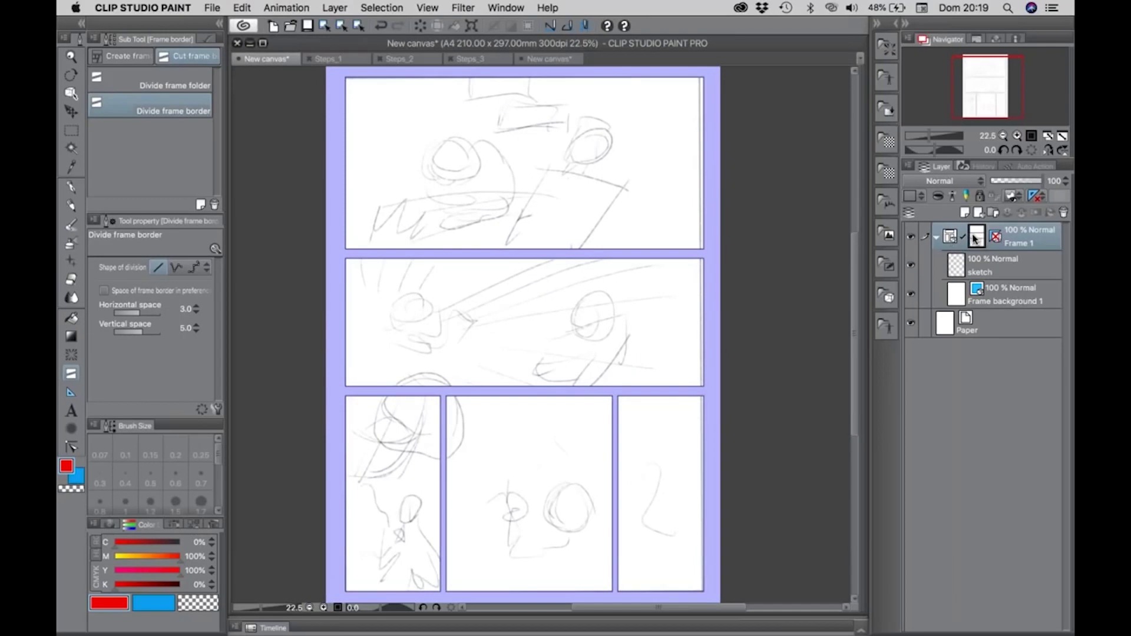
# Disable and re-enable the Frame 1 folder's mask to compare the page with and without panel masking
pyautogui.click(978, 238)
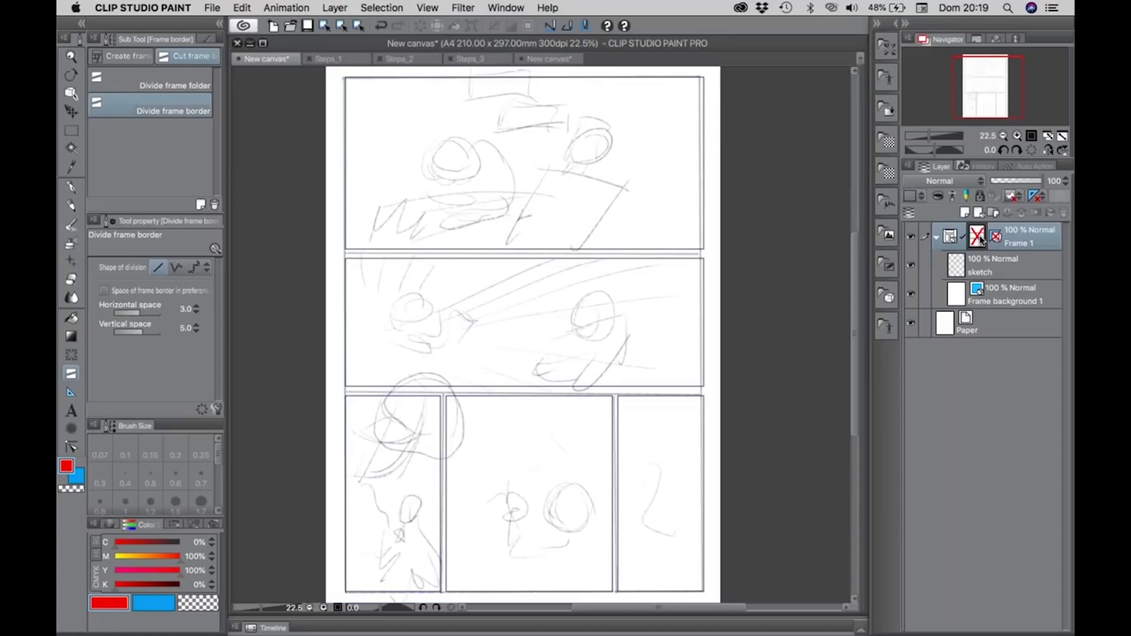
pyautogui.keyDown('shift'); pyautogui.click(980, 239); pyautogui.keyUp('shift')
pyautogui.keyDown('shift'); pyautogui.click(981, 240); pyautogui.keyUp('shift')
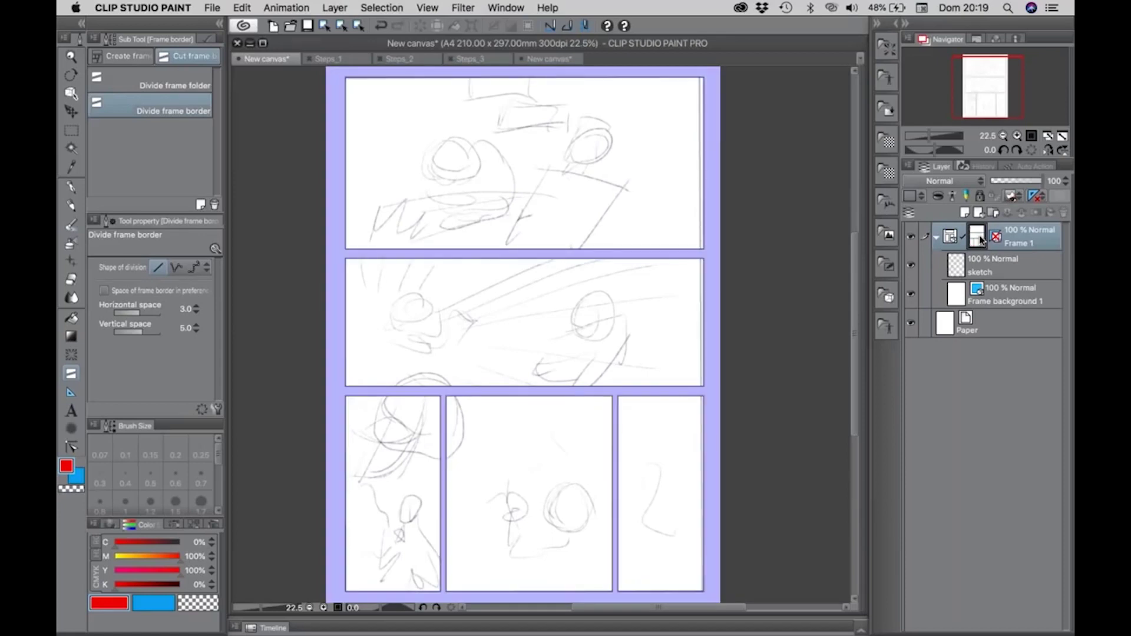
pyautogui.keyDown('shift'); pyautogui.click(980, 239); pyautogui.keyUp('shift')
pyautogui.keyDown('shift'); pyautogui.click(980, 239); pyautogui.keyUp('shift')
# Add a layer above the sketch layer inside Frame 1 and draw loose red Darker pencil curves across the panels and gutters
pyautogui.click(956, 268)
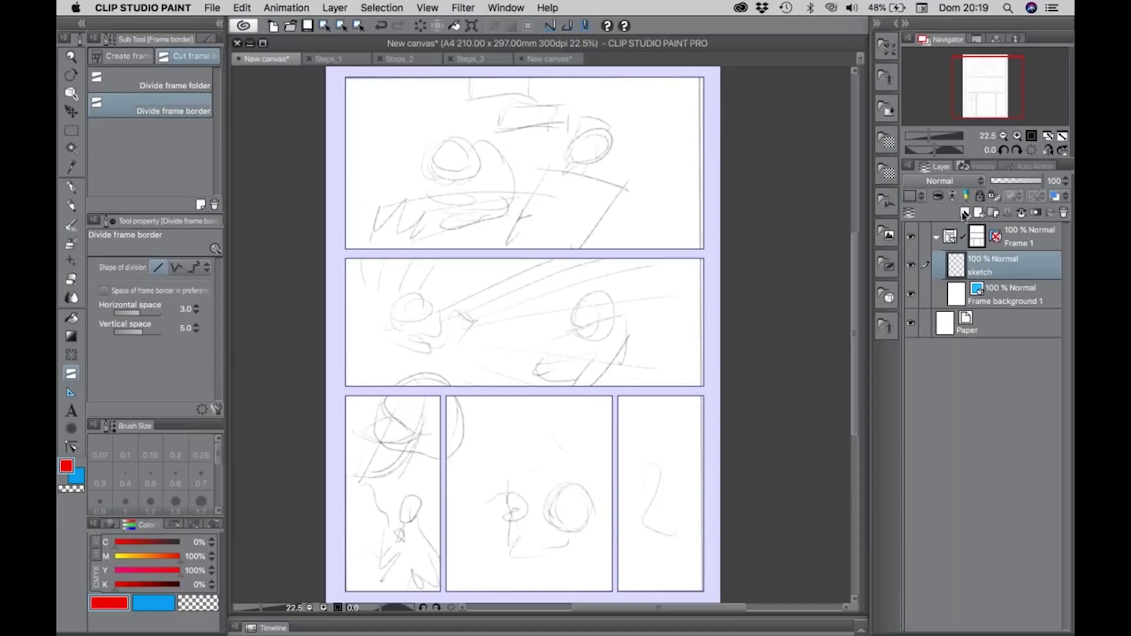
pyautogui.press('super+shift+n')
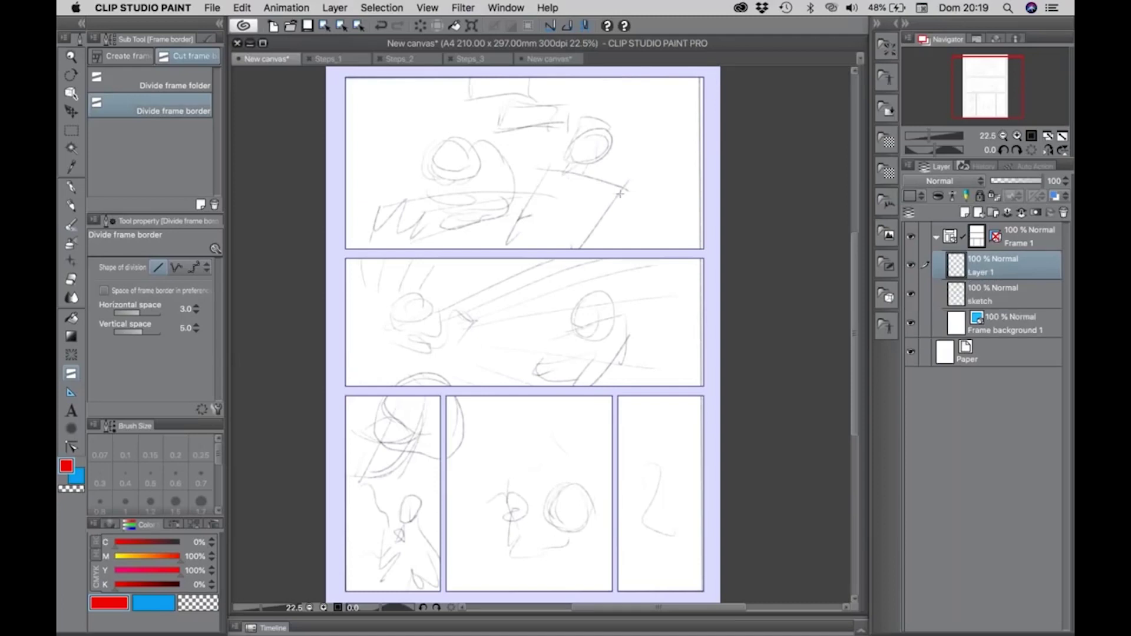
pyautogui.press('p')
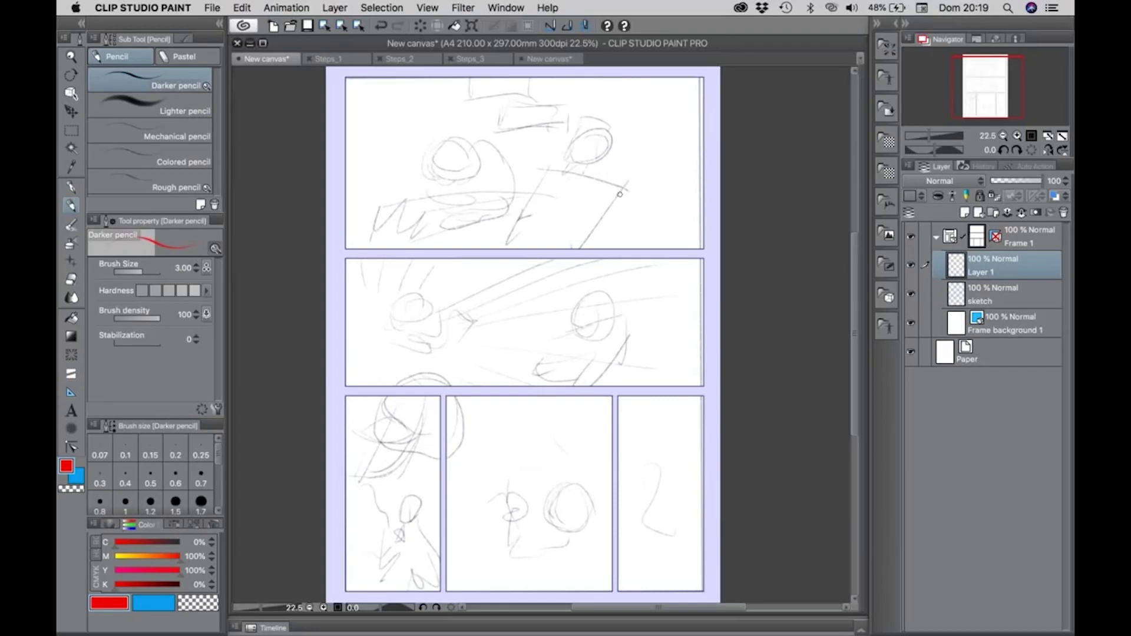
pyautogui.moveTo(547, 138)
pyautogui.mouseDown()
pyautogui.moveTo(509, 169)
pyautogui.moveTo(570, 186)
pyautogui.moveTo(586, 155)
pyautogui.moveTo(574, 123)
pyautogui.moveTo(533, 111)
pyautogui.moveTo(481, 130)
pyautogui.moveTo(479, 187)
pyautogui.moveTo(537, 214)
pyautogui.moveTo(578, 207)
pyautogui.moveTo(610, 177)
pyautogui.moveTo(551, 99)
pyautogui.moveTo(479, 109)
pyautogui.moveTo(458, 133)
pyautogui.moveTo(450, 175)
pyautogui.moveTo(508, 349)
pyautogui.moveTo(530, 338)
pyautogui.mouseUp()
pyautogui.moveTo(459, 221)
pyautogui.mouseDown()
pyautogui.moveTo(474, 303)
pyautogui.moveTo(433, 230)
pyautogui.mouseUp()
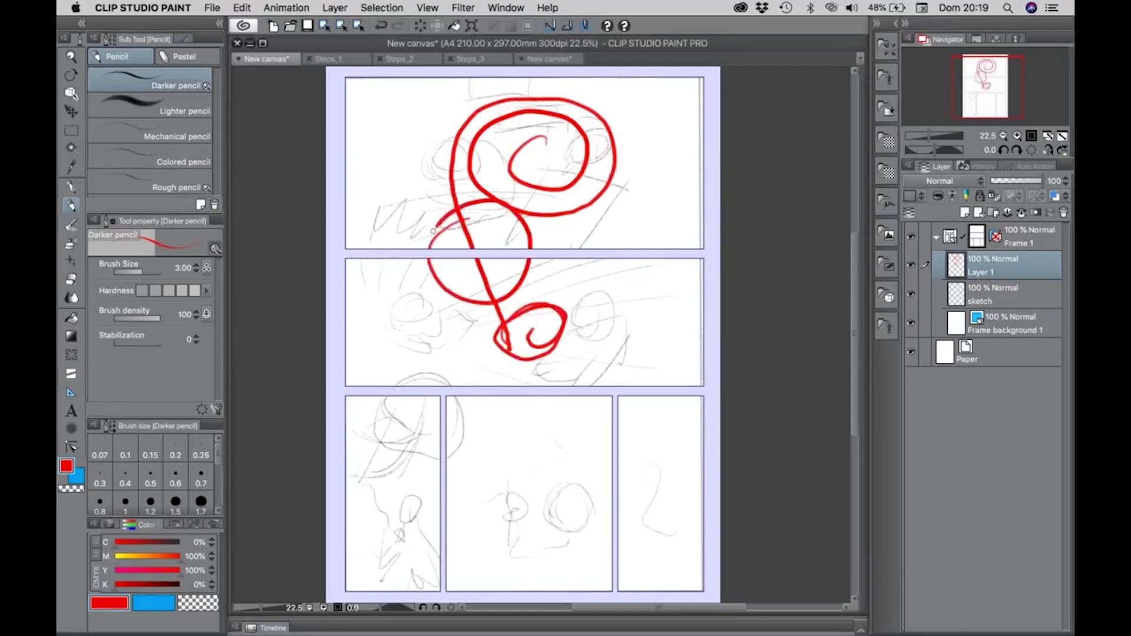
pyautogui.hotkey('ctrl', 'z')
pyautogui.moveTo(449, 324)
pyautogui.mouseDown()
pyautogui.moveTo(420, 351)
pyautogui.moveTo(454, 474)
pyautogui.moveTo(583, 358)
pyautogui.mouseUp()
pyautogui.moveTo(633, 328)
pyautogui.mouseDown()
pyautogui.moveTo(676, 387)
pyautogui.moveTo(522, 503)
pyautogui.mouseUp()
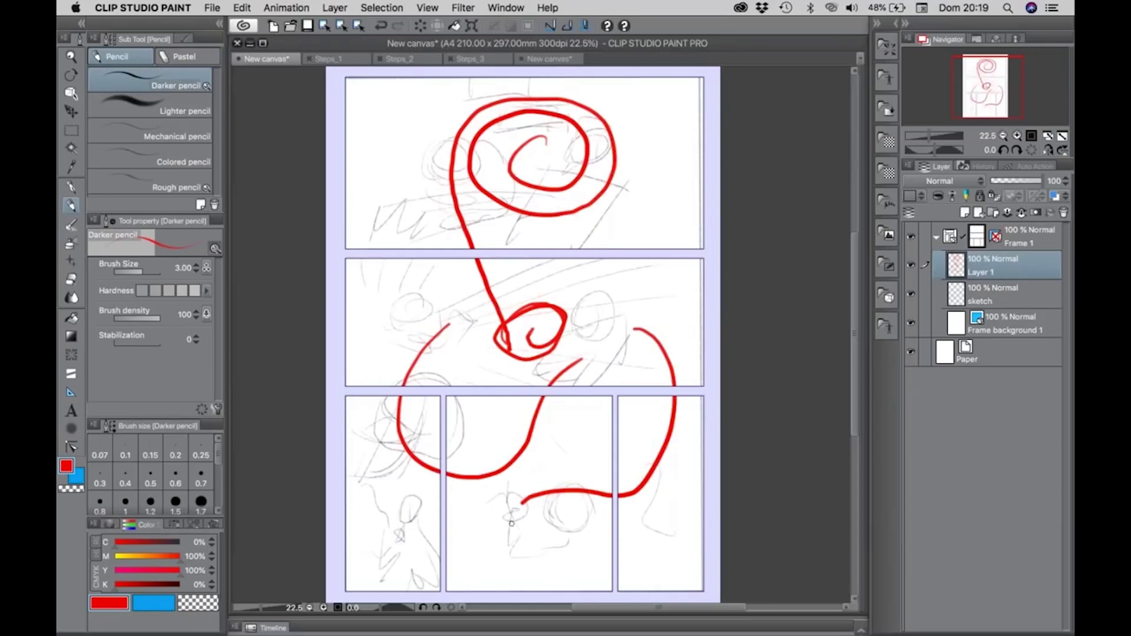
# Try moving Layer 1 out of the Frame 1 folder to the top of the layer stack
pyautogui.moveTo(950, 236); pyautogui.dragTo(949, 228)
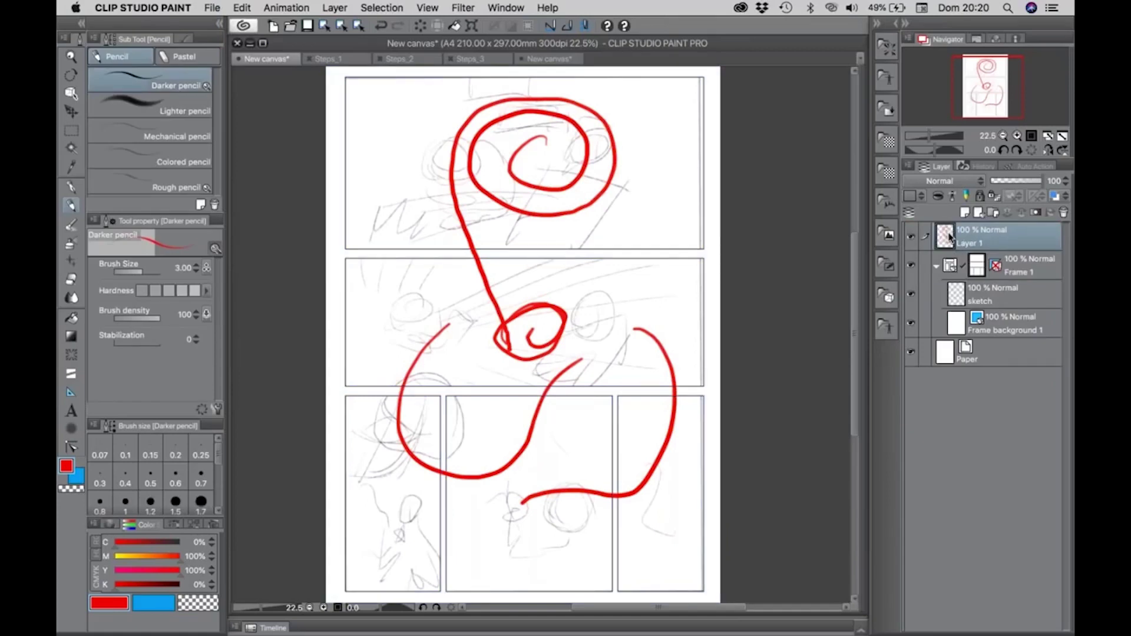
pyautogui.press('super+z')
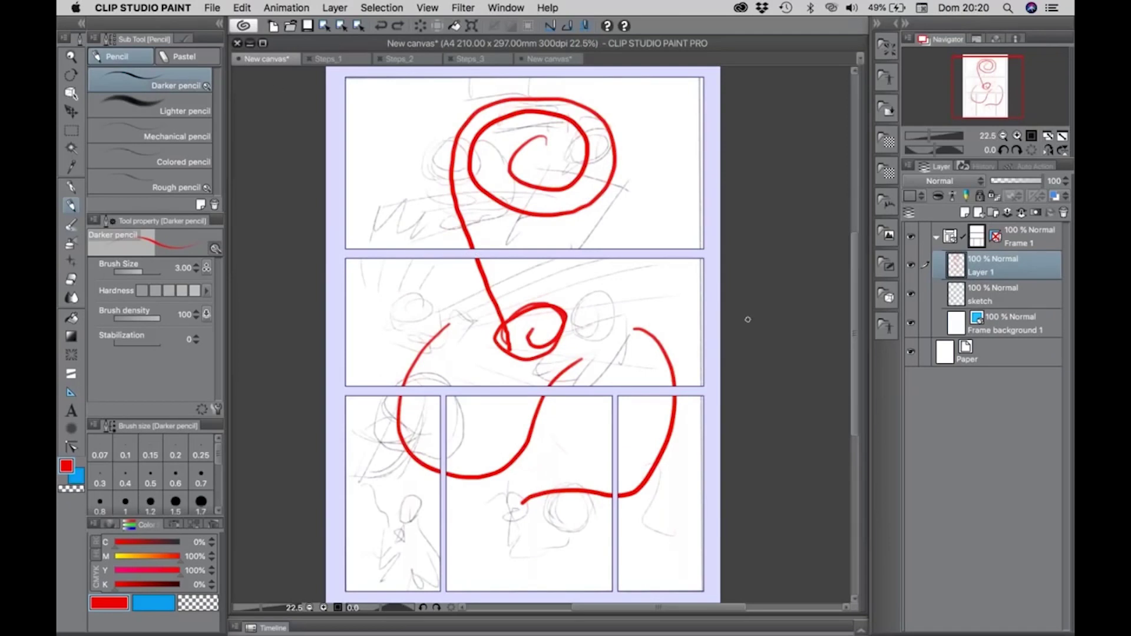
# Undo the red test curves, the added layer and the panel cuts back to the undivided Frame 1 holding the sketch layer
pyautogui.press('super+z')
pyautogui.press('super+z')
pyautogui.press('super+z')
pyautogui.press('super+z')
pyautogui.press('super+z')
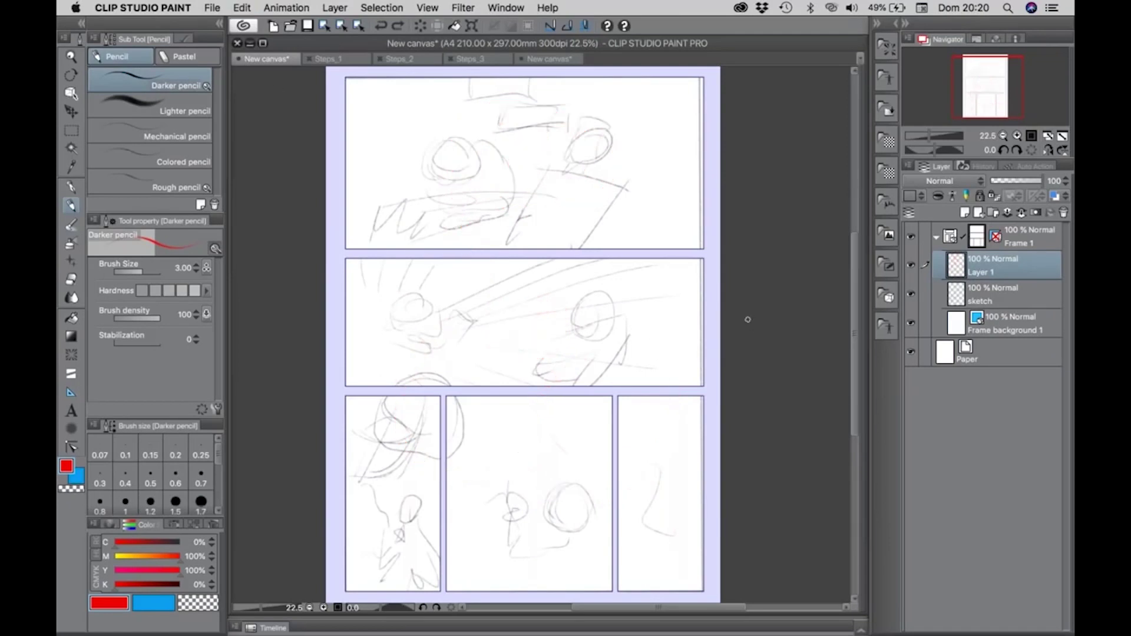
pyautogui.press('super+z')
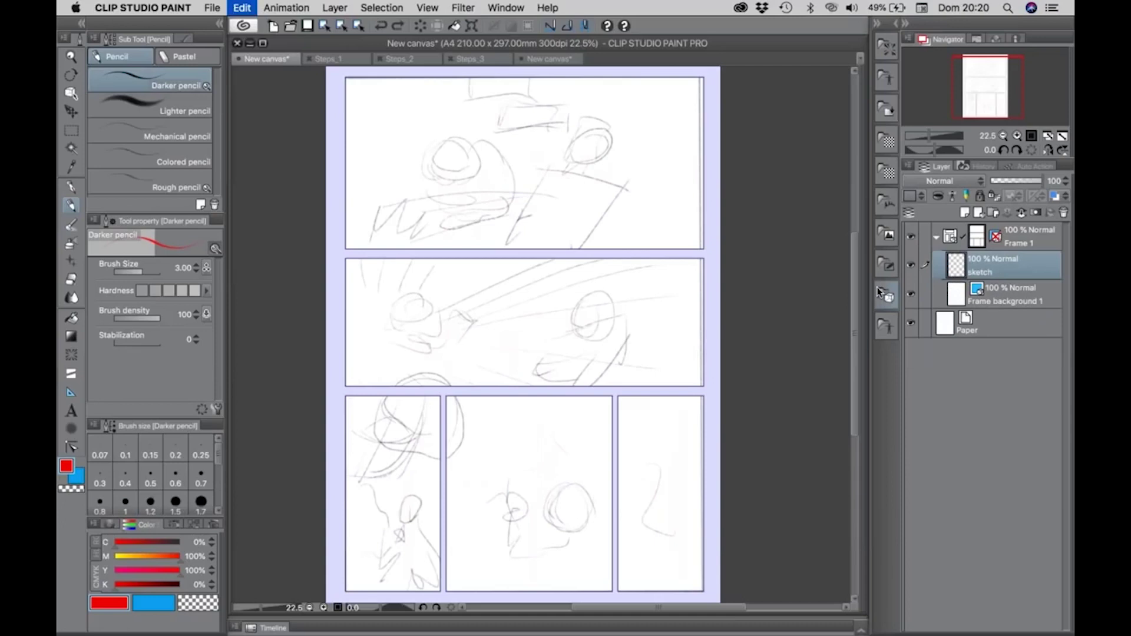
pyautogui.press('super+z')
pyautogui.press('super+z')
pyautogui.press('super+z')
pyautogui.press('super+z')
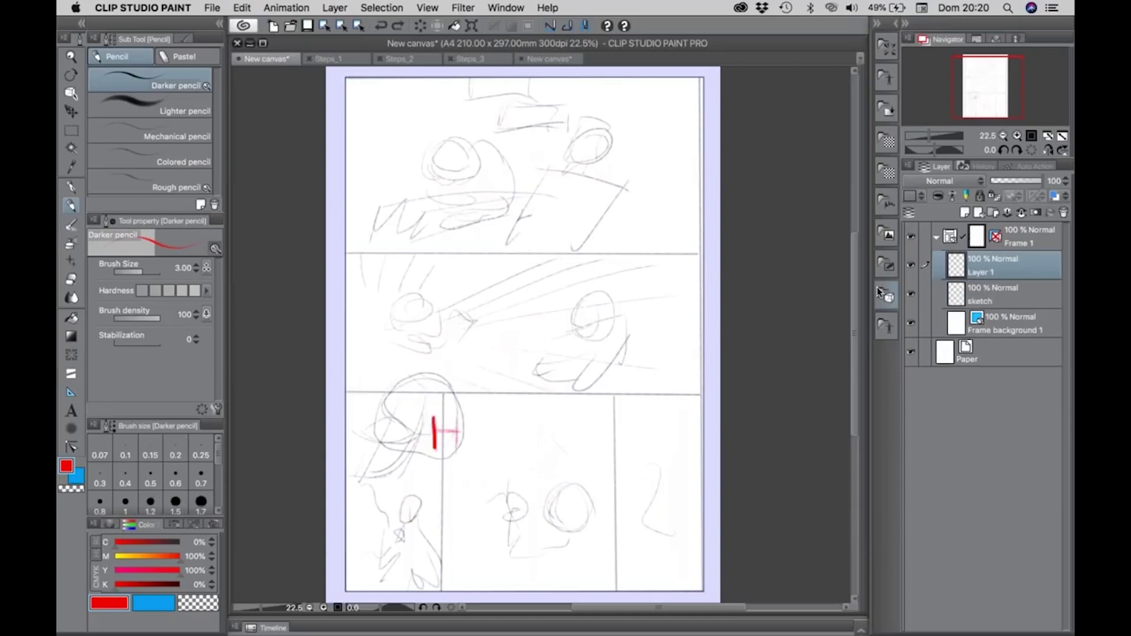
pyautogui.press('super+z')
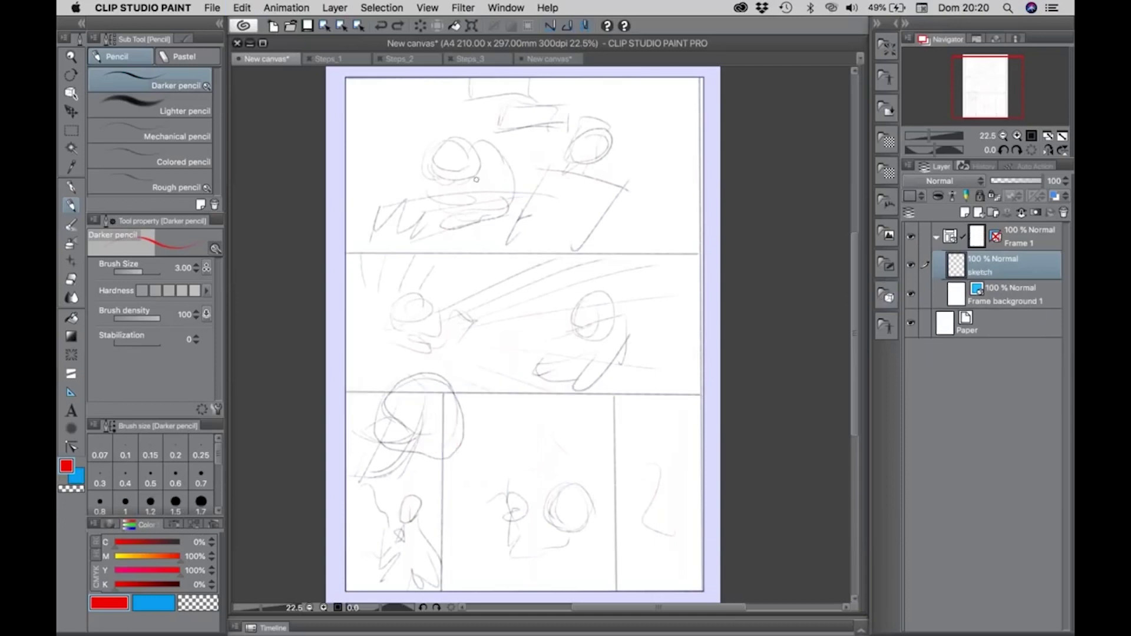
# Split Frame 1 into separate frame folders along the upper horizontal sketch line with the Divide frame folder tool
pyautogui.click(71, 374)
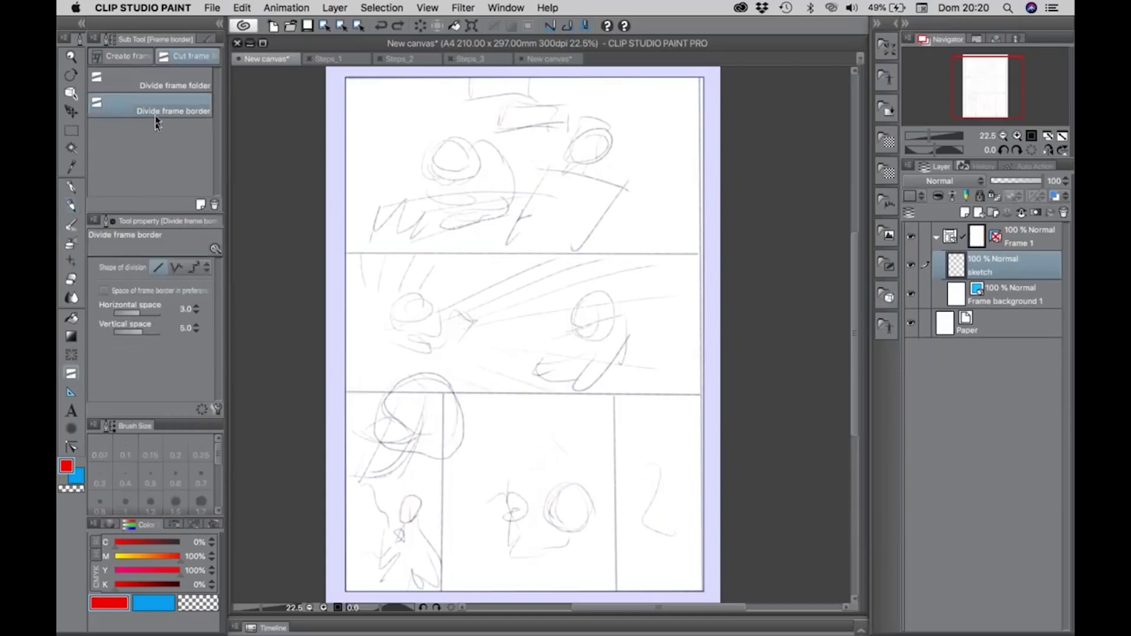
pyautogui.click(167, 78)
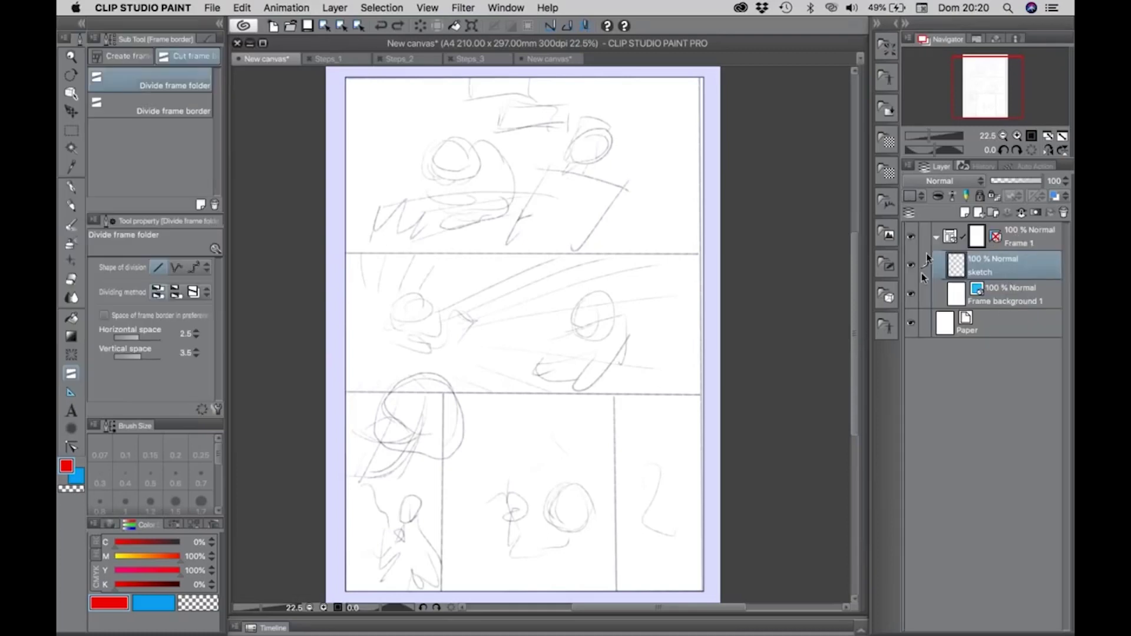
pyautogui.click(953, 239)
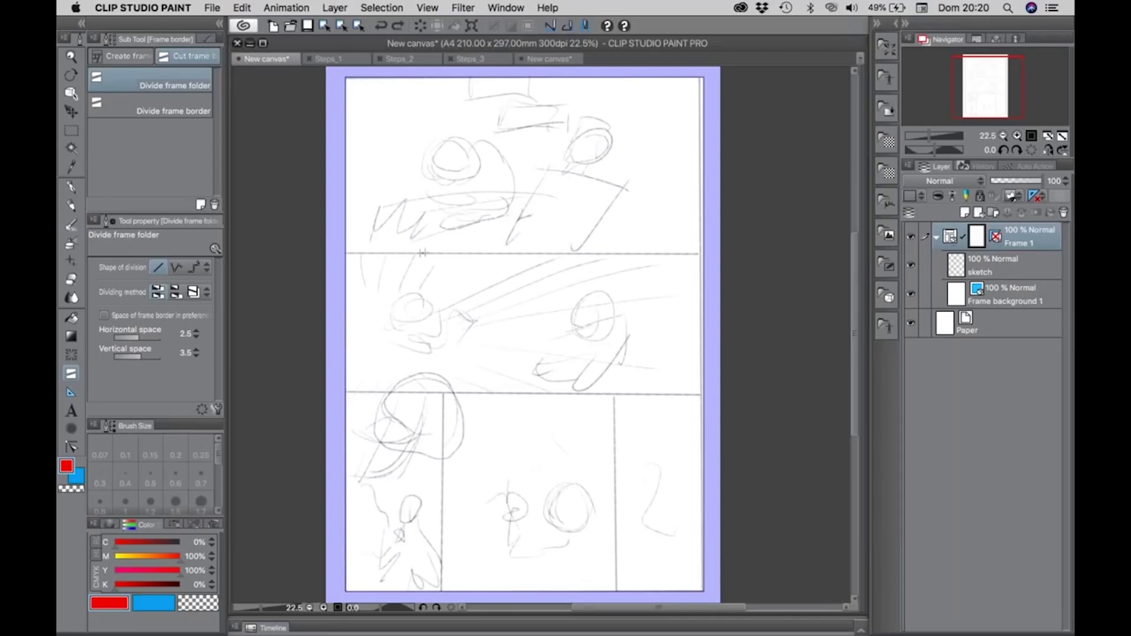
pyautogui.moveTo(335, 254); pyautogui.dragTo(651, 254)
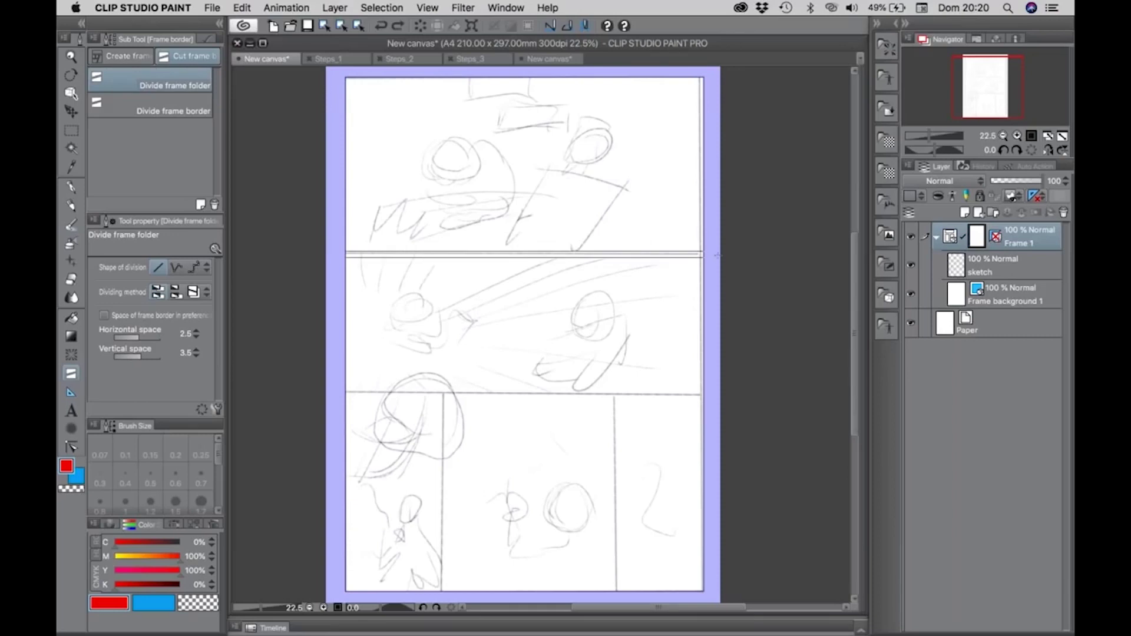
pyautogui.moveTo(716, 255); pyautogui.dragTo(716, 255)
# Divide the lower frame folder into a middle strip and three bottom panels along the sketched lines
pyautogui.moveTo(342, 390); pyautogui.dragTo(712, 393)
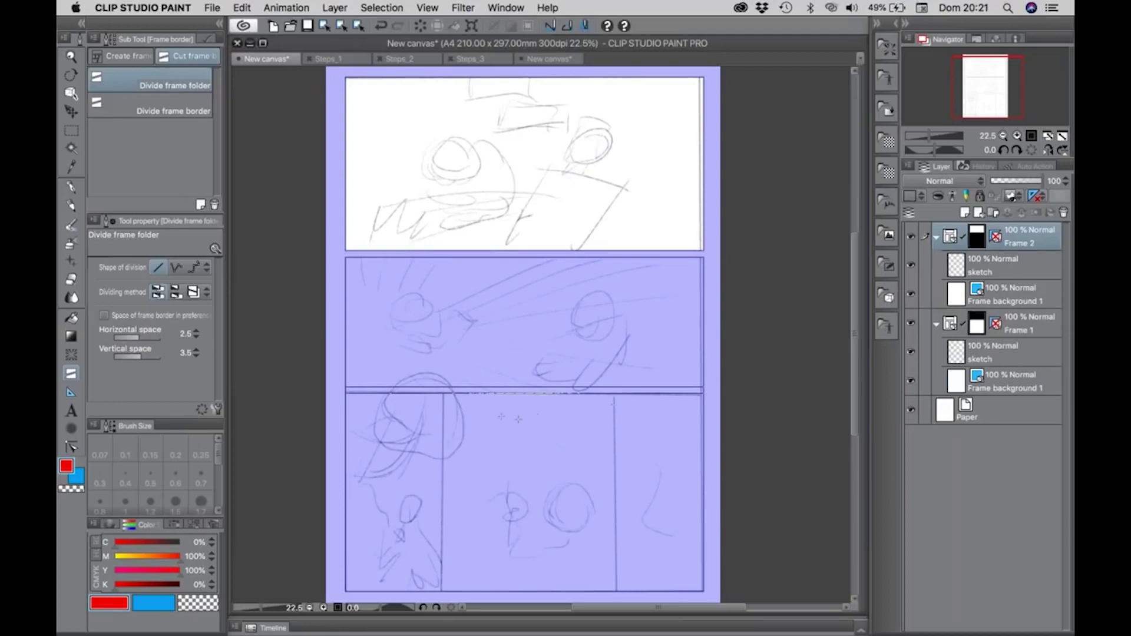
pyautogui.moveTo(521, 419); pyautogui.dragTo(521, 419)
pyautogui.moveTo(444, 594); pyautogui.dragTo(443, 594)
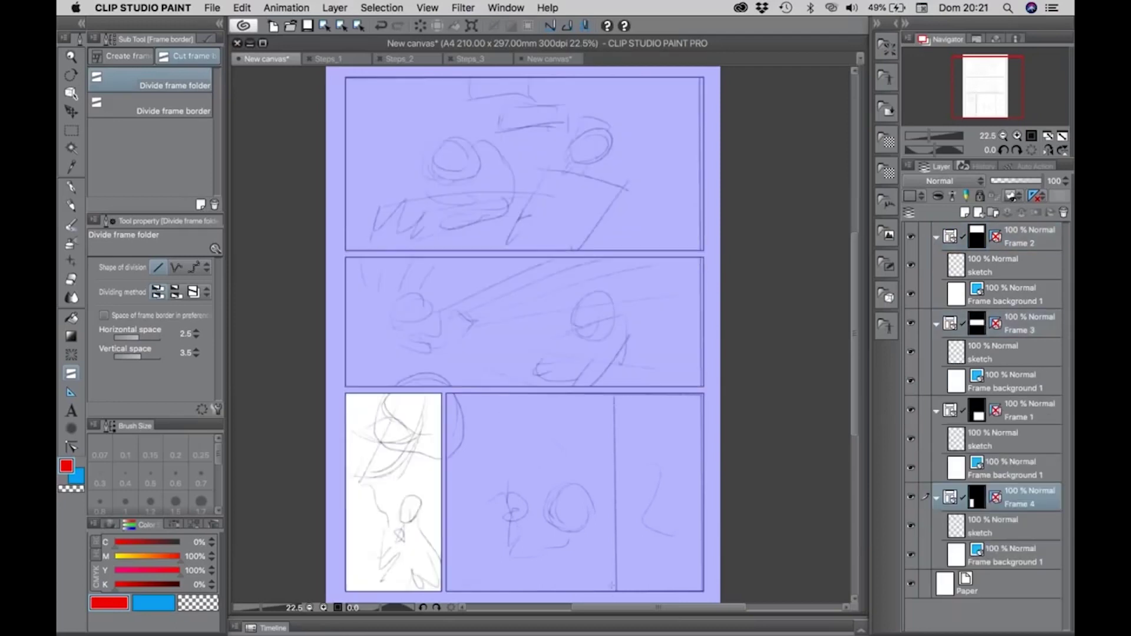
pyautogui.moveTo(615, 593); pyautogui.dragTo(616, 594)
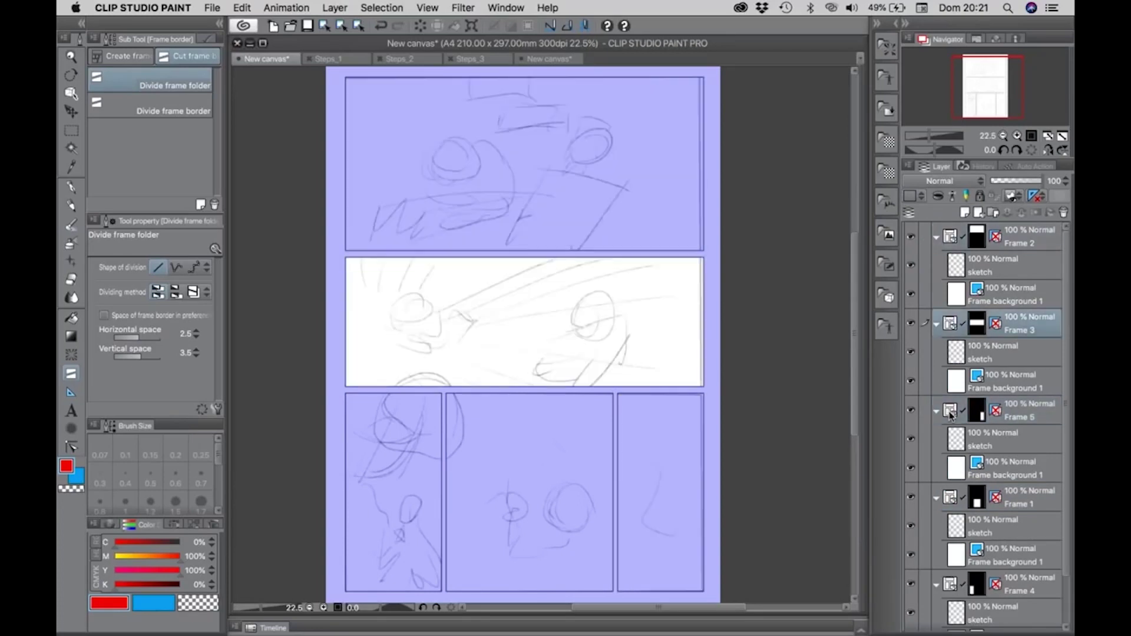
# Select the individual frame folders one after another to examine which panel each folder's mask covers
pyautogui.click(954, 586)
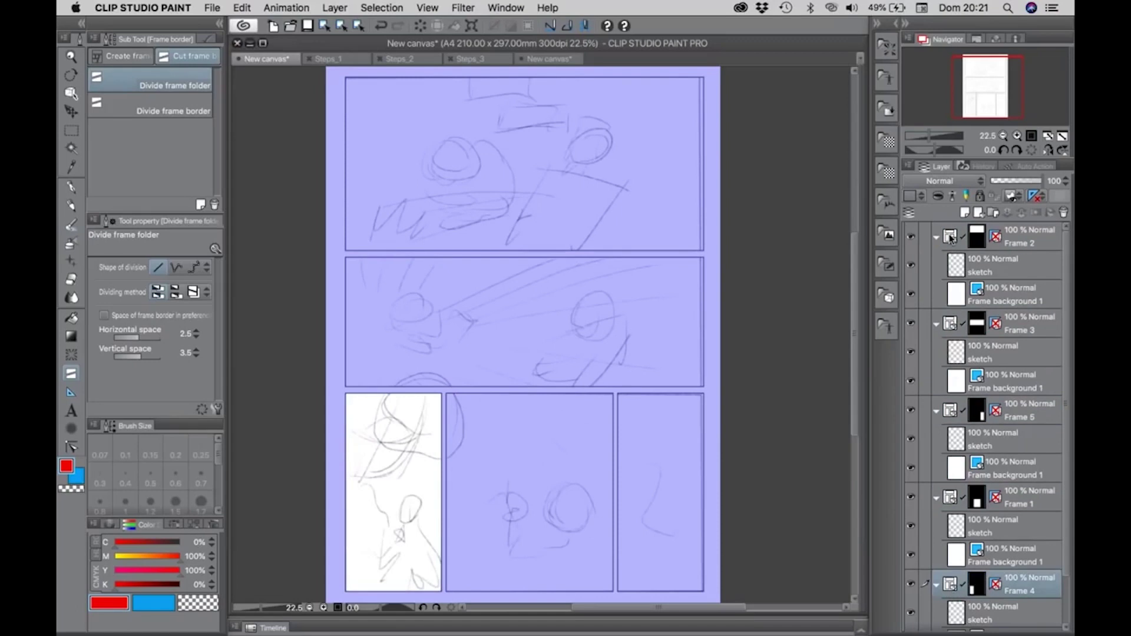
pyautogui.click(949, 323)
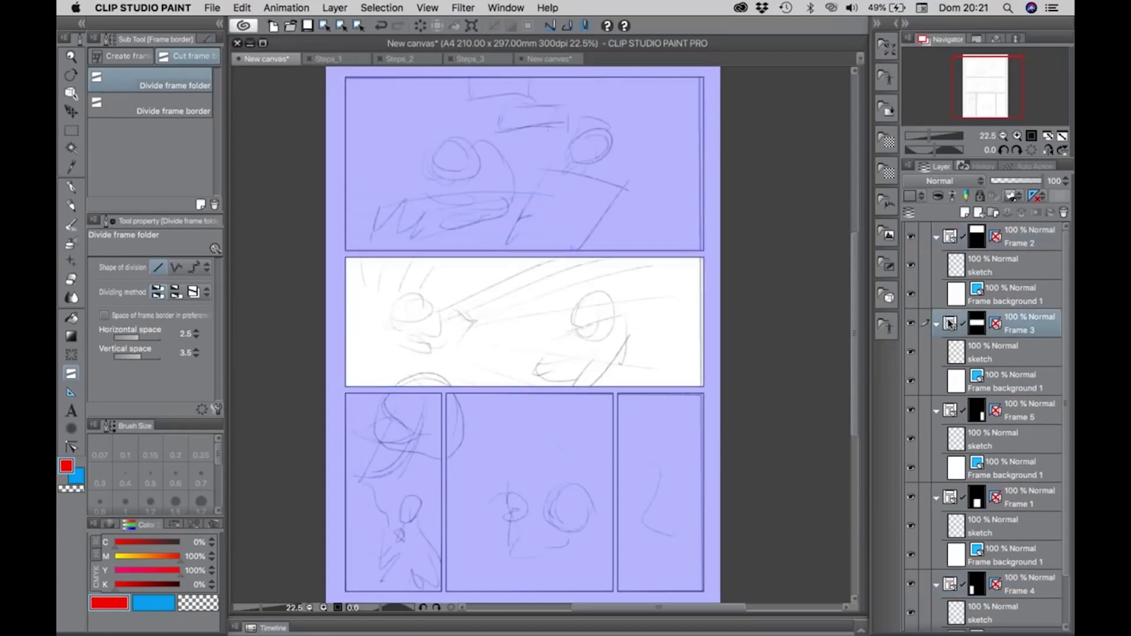
pyautogui.click(950, 235)
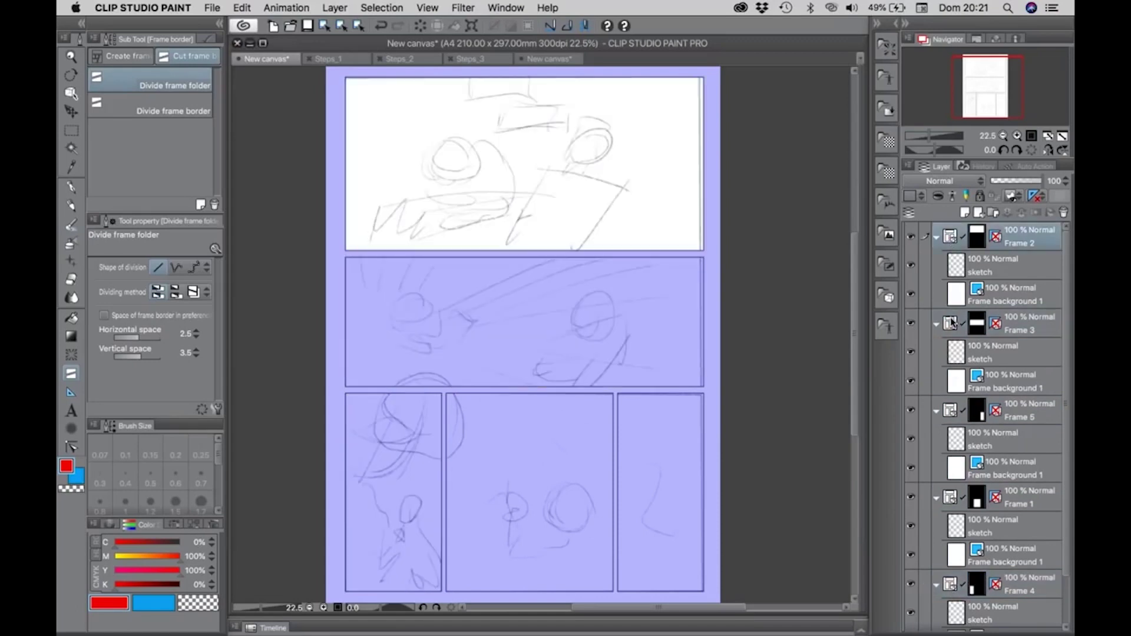
pyautogui.click(950, 322)
pyautogui.click(951, 412)
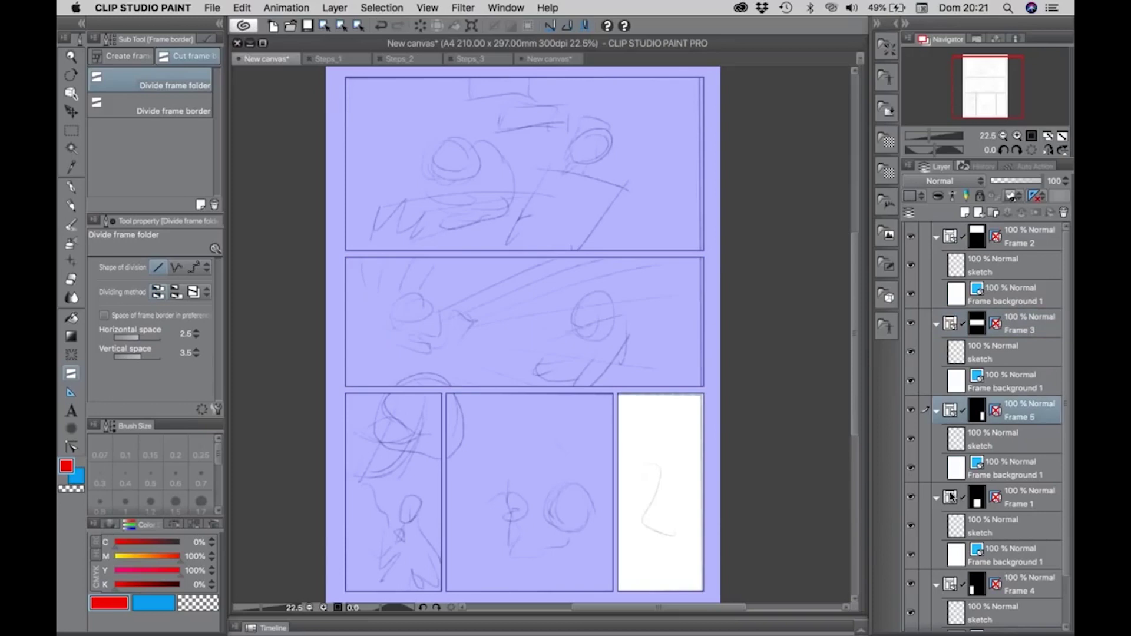
pyautogui.click(952, 497)
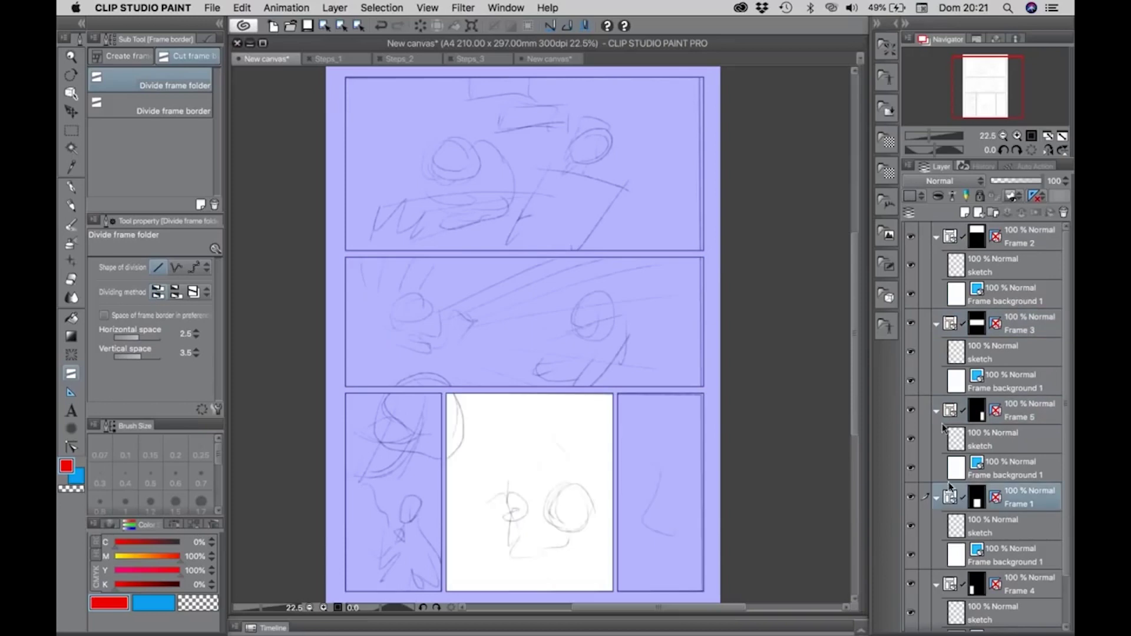
# Draw a loose red Darker pencil loop on Frame 2's sketch layer, running down past the top panel's lower border
pyautogui.click(949, 235)
pyautogui.click(956, 266)
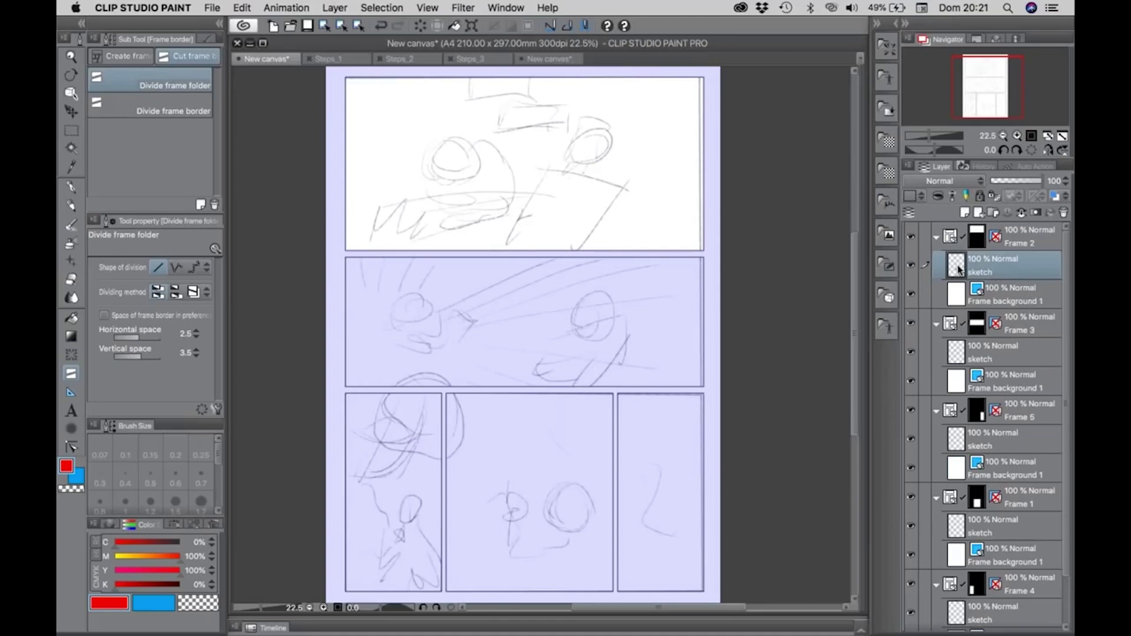
pyautogui.press('p')
pyautogui.moveTo(518, 125)
pyautogui.mouseDown()
pyautogui.moveTo(567, 213)
pyautogui.moveTo(536, 125)
pyautogui.moveTo(517, 174)
pyautogui.moveTo(587, 197)
pyautogui.moveTo(616, 163)
pyautogui.moveTo(597, 126)
pyautogui.moveTo(502, 115)
pyautogui.moveTo(478, 144)
pyautogui.moveTo(480, 249)
pyautogui.mouseUp()
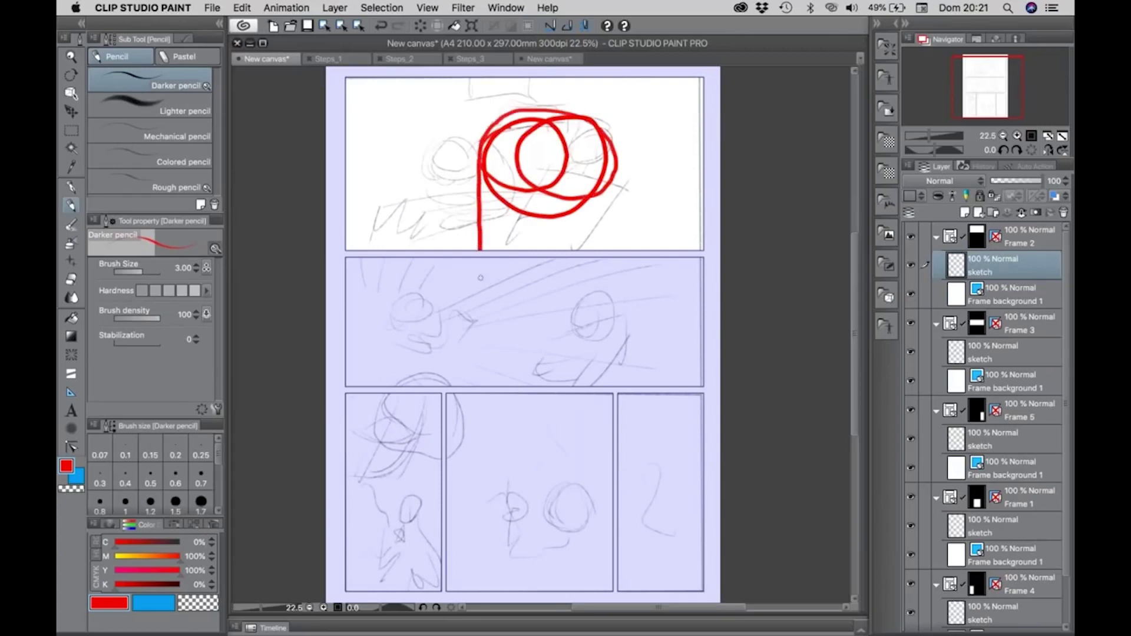
# Draw red Darker pencil loops and slanted strokes across the middle panel on Frame 3's sketch layer
pyautogui.keyDown('shift'); pyautogui.keyDown('super'); pyautogui.click(485, 337); pyautogui.keyUp('super'); pyautogui.keyUp('shift')
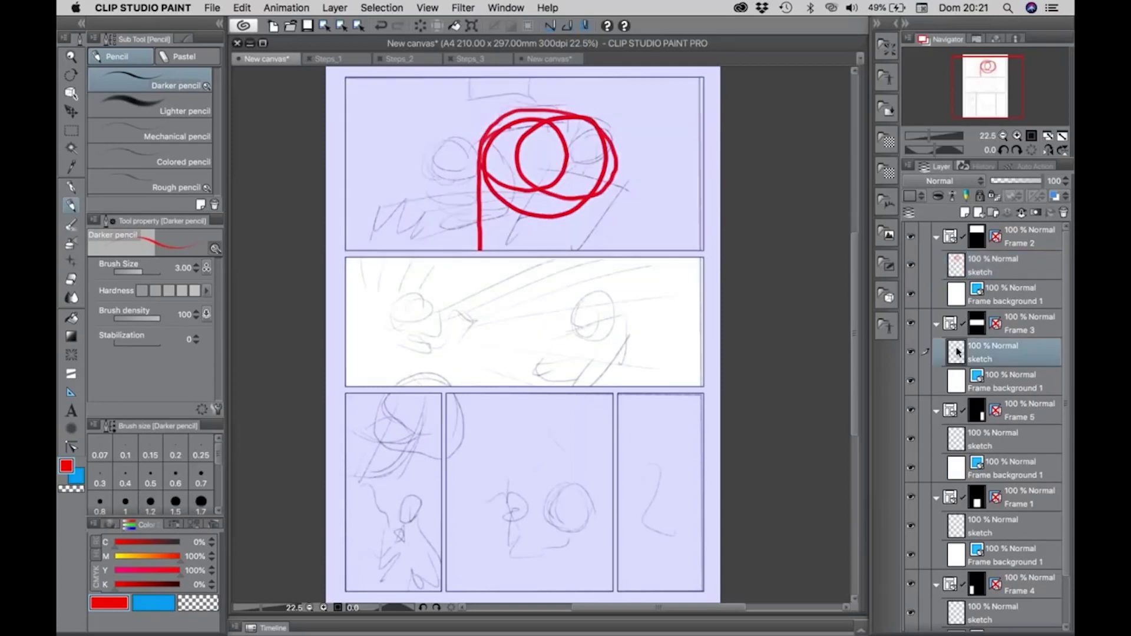
pyautogui.moveTo(505, 317)
pyautogui.mouseDown()
pyautogui.moveTo(490, 291)
pyautogui.moveTo(479, 313)
pyautogui.moveTo(601, 363)
pyautogui.moveTo(642, 312)
pyautogui.mouseUp()
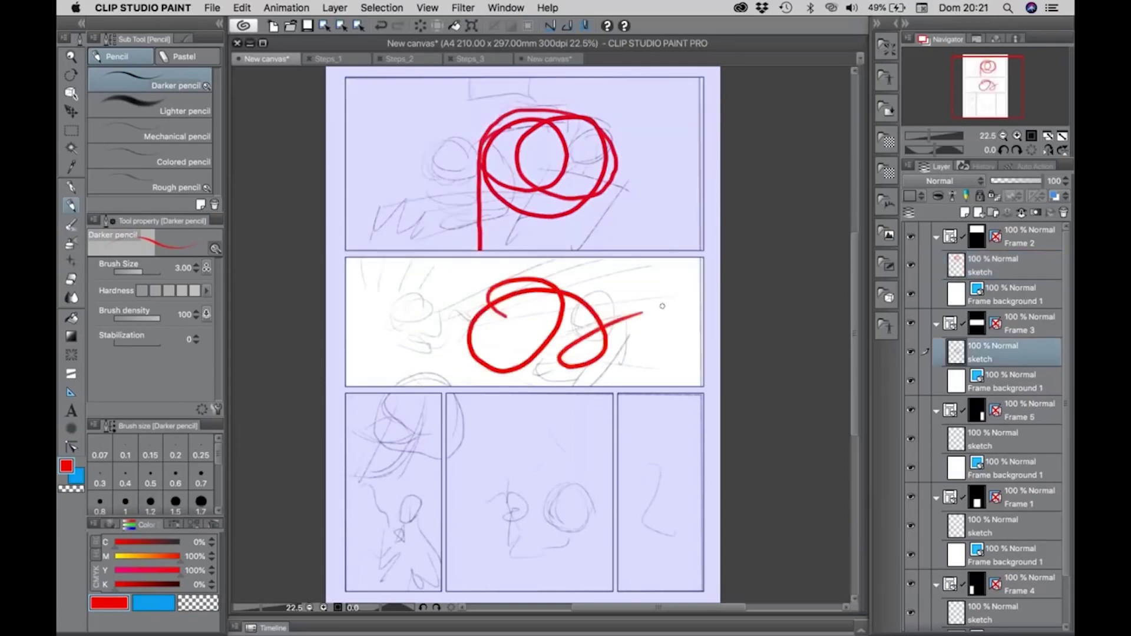
pyautogui.moveTo(401, 258); pyautogui.dragTo(433, 332)
pyautogui.moveTo(655, 258)
pyautogui.mouseDown()
pyautogui.moveTo(615, 373)
pyautogui.moveTo(604, 342)
pyautogui.mouseUp()
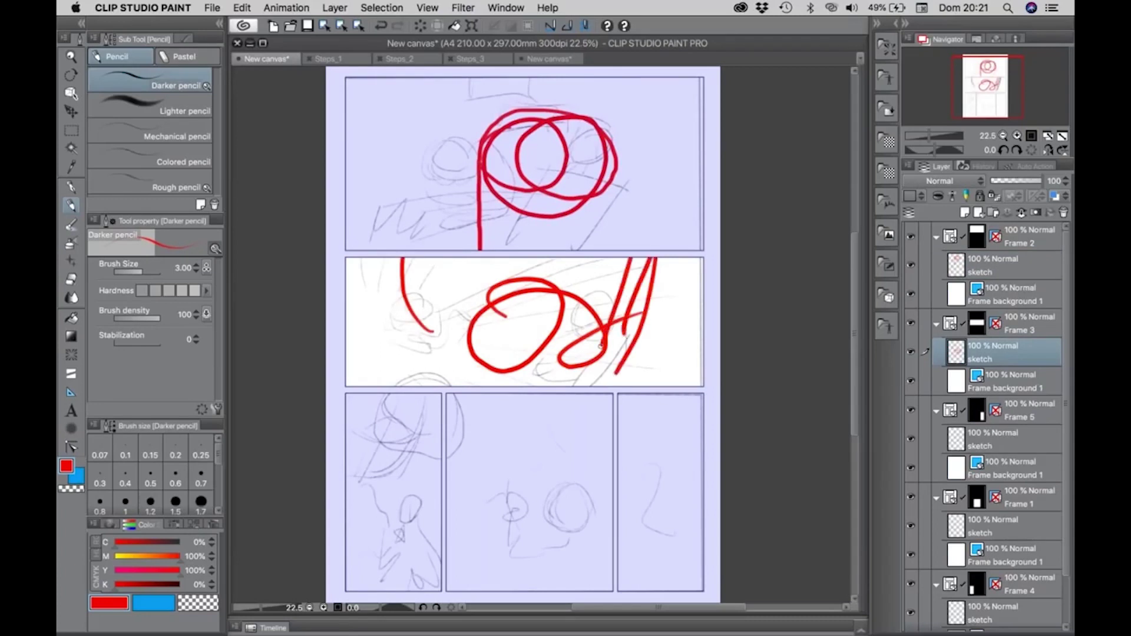
pyautogui.moveTo(612, 257); pyautogui.dragTo(586, 360)
# Undo the red test strokes in the top and middle panels
pyautogui.press('super+z')
pyautogui.press('super+z')
pyautogui.press('super+z')
pyautogui.press('super+z')
pyautogui.press('super+z')
pyautogui.press('super+z')
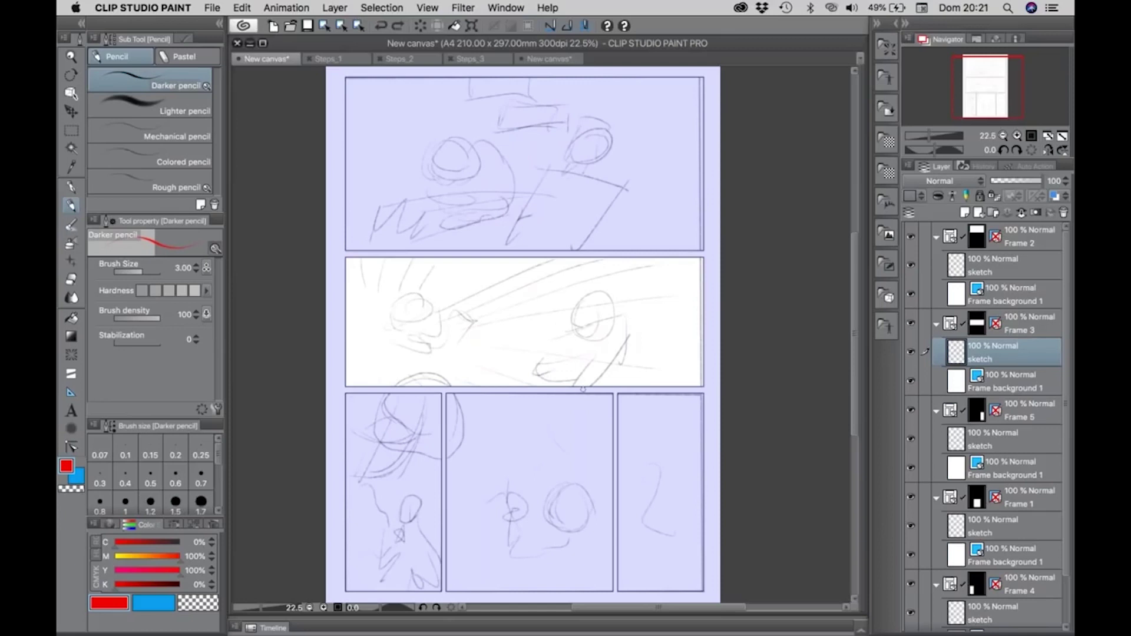
# Select the sketch layers of Frames 2, 3, 5 and 1 in turn to compare the separate copy in each folder
pyautogui.click(956, 268)
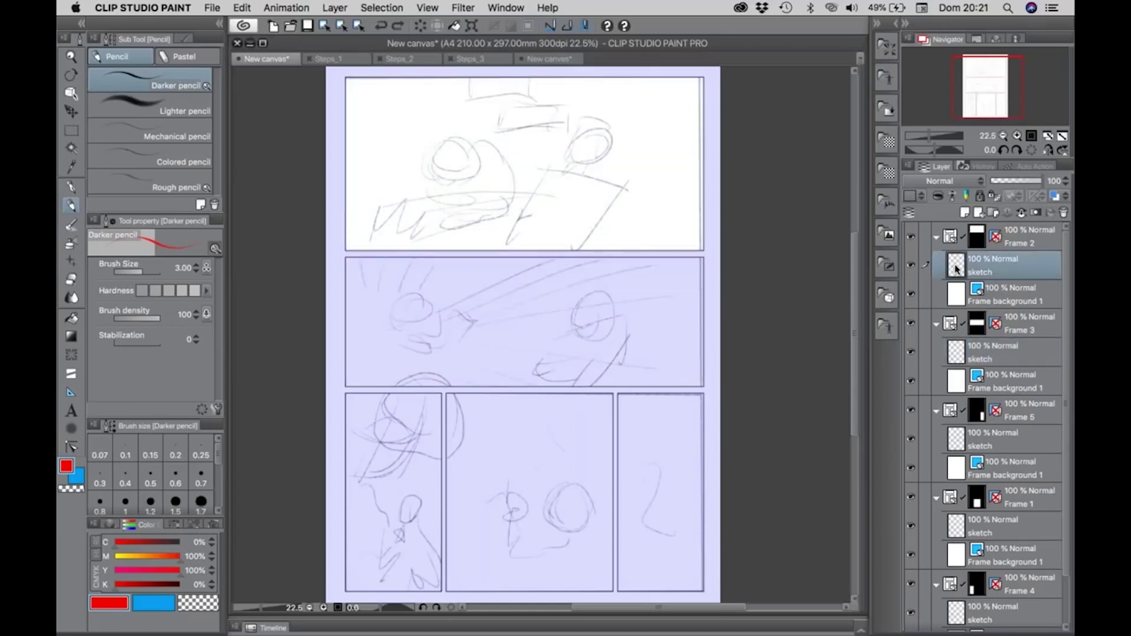
pyautogui.click(956, 353)
pyautogui.click(957, 269)
pyautogui.click(956, 353)
pyautogui.click(955, 440)
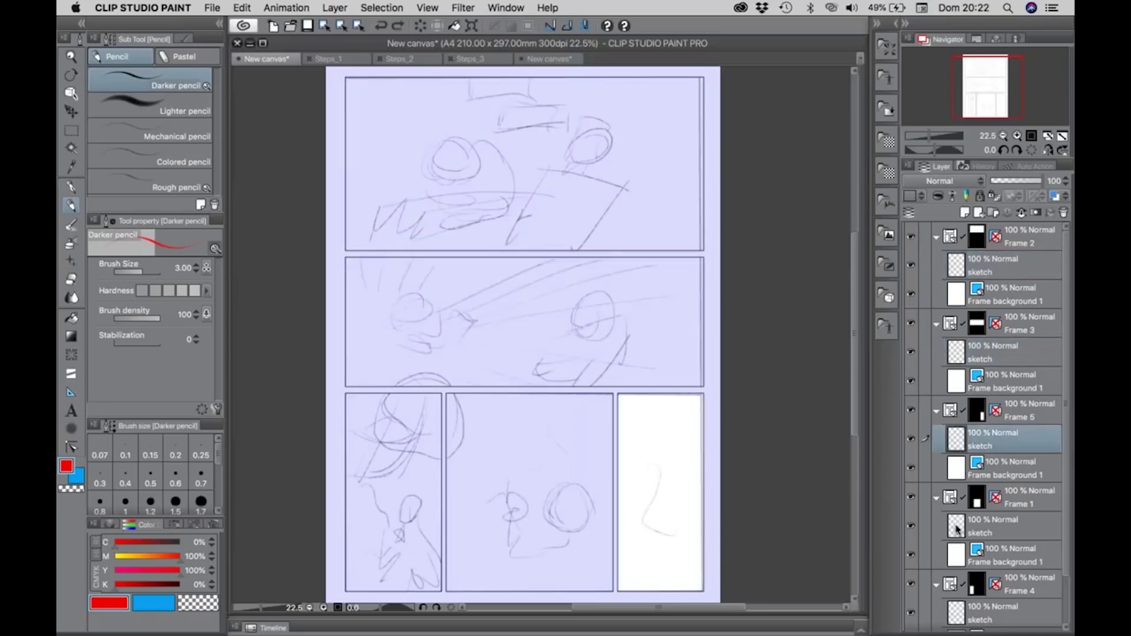
pyautogui.click(957, 527)
pyautogui.click(957, 270)
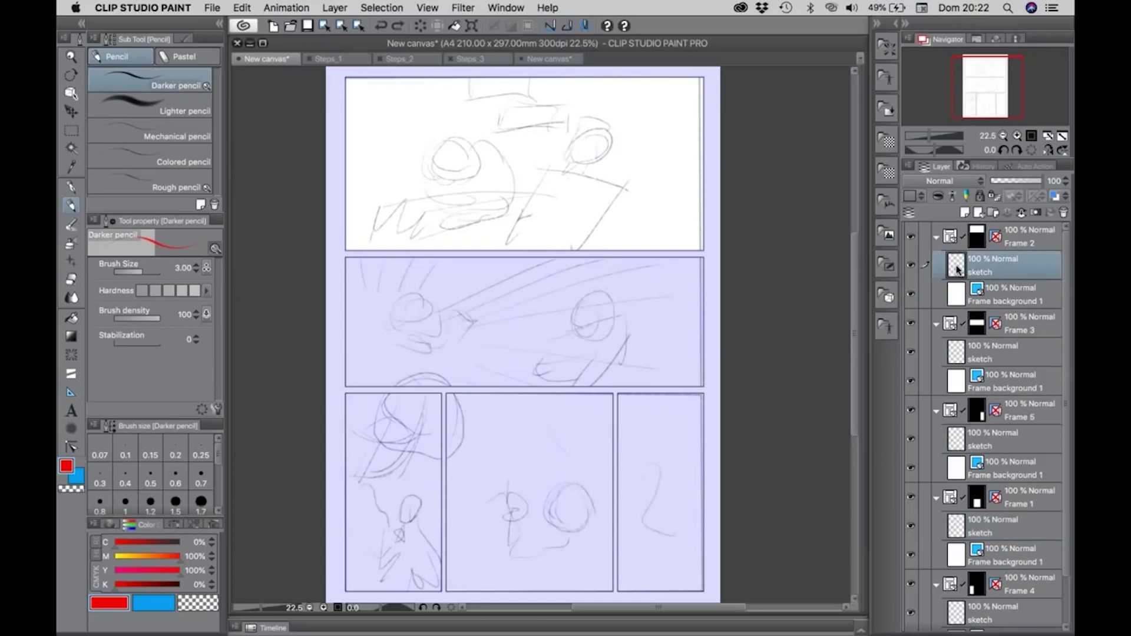
pyautogui.moveTo(1025, 184)
pyautogui.mouseDown()
pyautogui.moveTo(1014, 184)
pyautogui.moveTo(1034, 180)
pyautogui.mouseUp()
# Cut the top panel horizontally through its middle into two frame folders and undo the cut
pyautogui.click(72, 376)
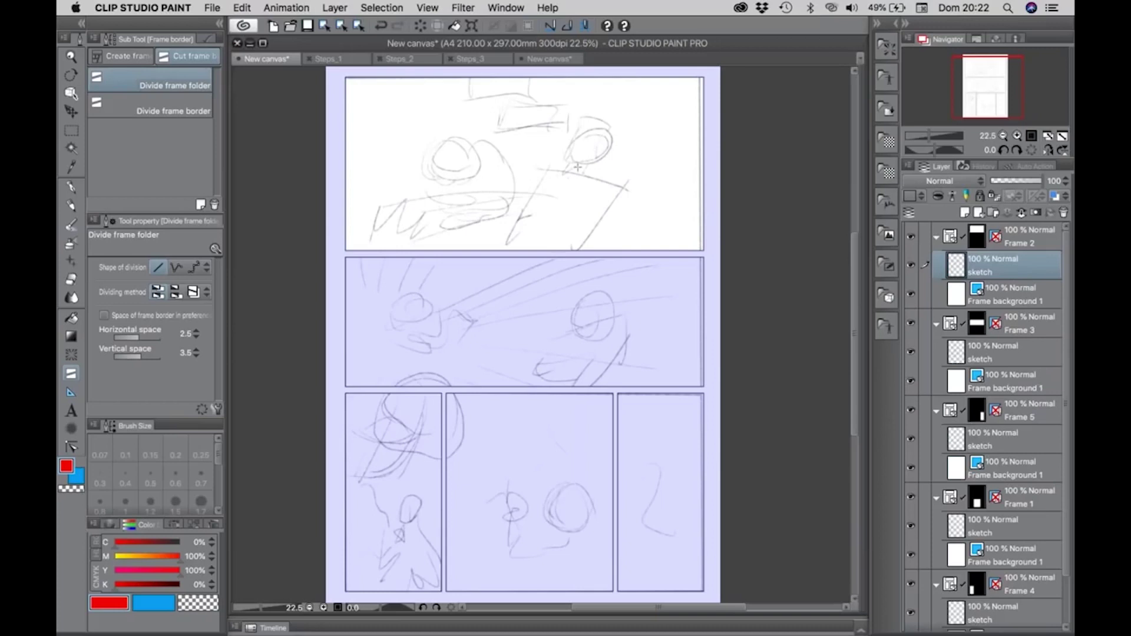
pyautogui.click(526, 168)
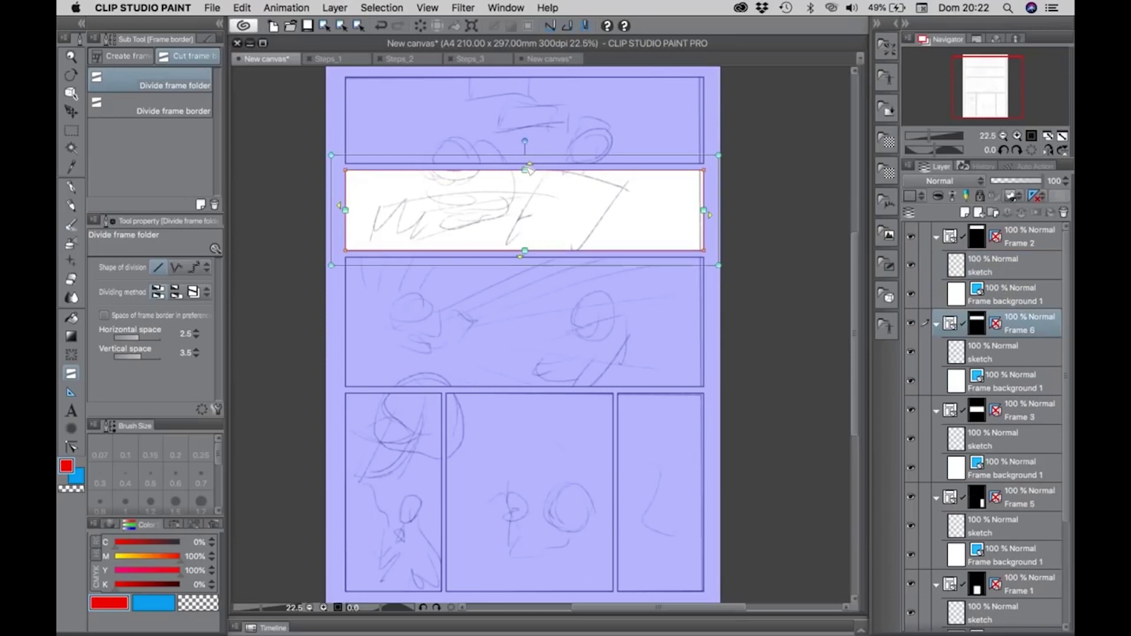
pyautogui.hotkey('ctrl', 'z')
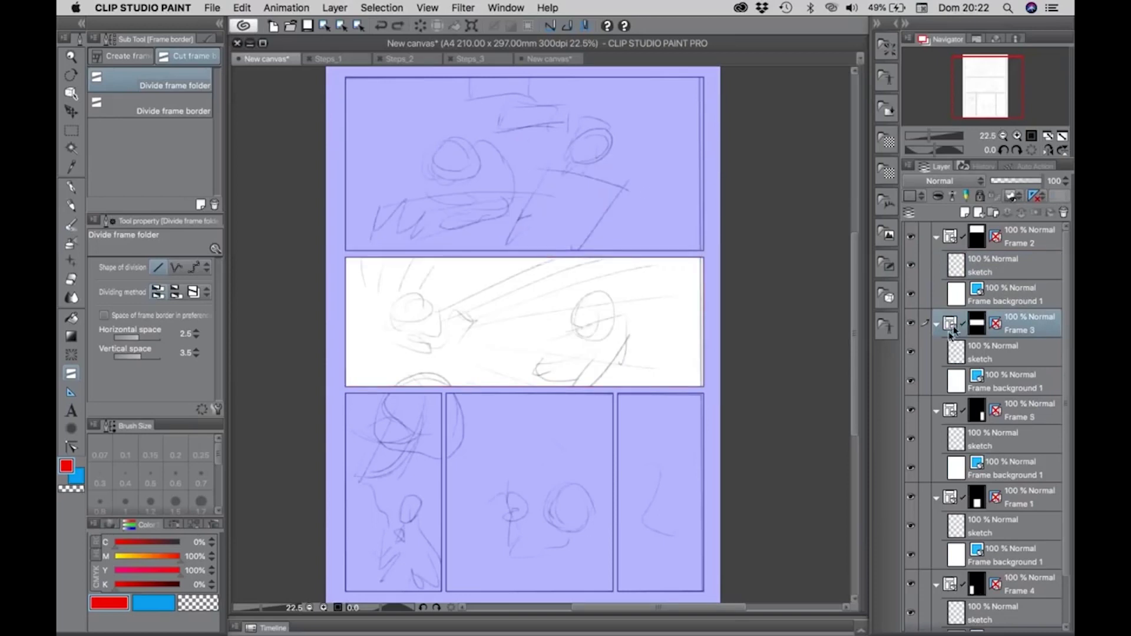
# Examine the middle and top panels by selecting Frame 3's sketch layer and the Frame 3 and Frame 2 folders
pyautogui.click(960, 360)
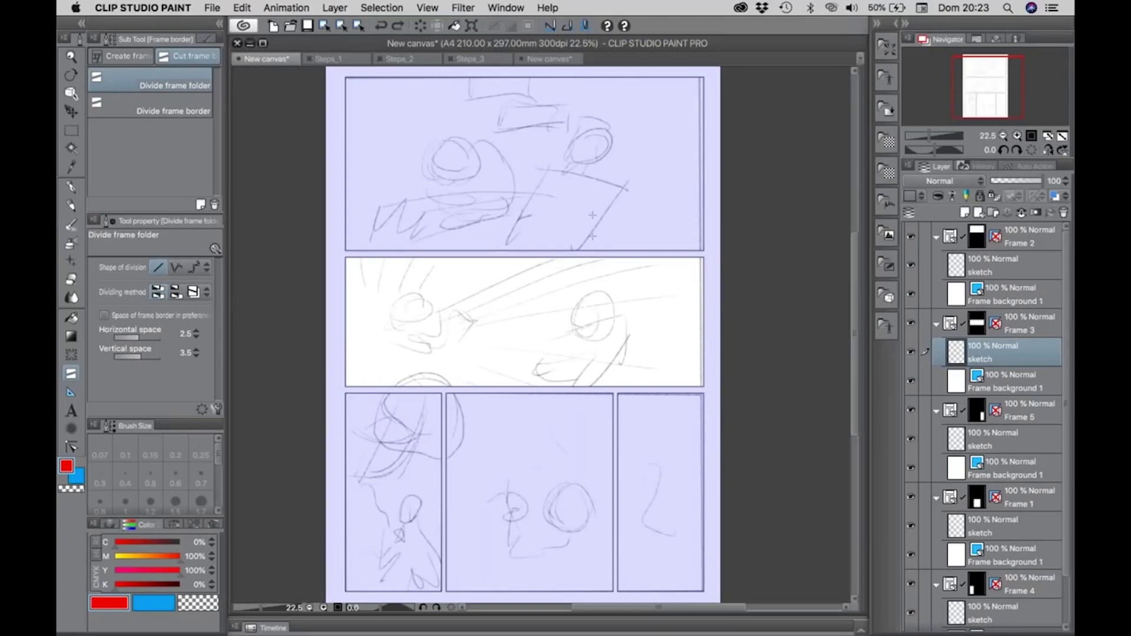
pyautogui.click(952, 327)
pyautogui.click(949, 237)
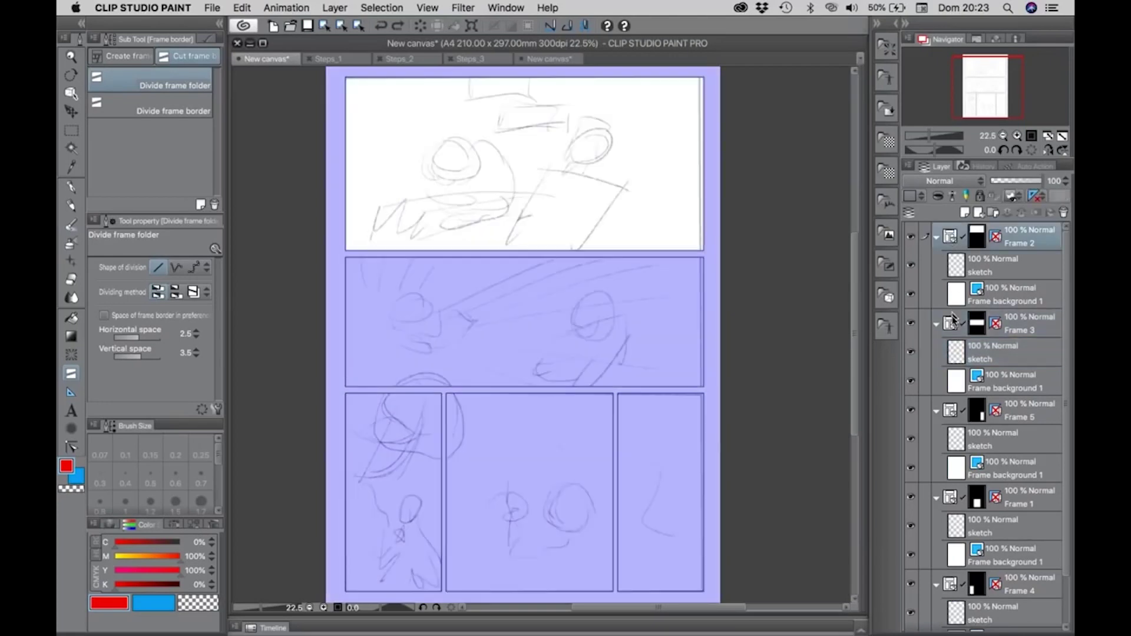
pyautogui.click(952, 323)
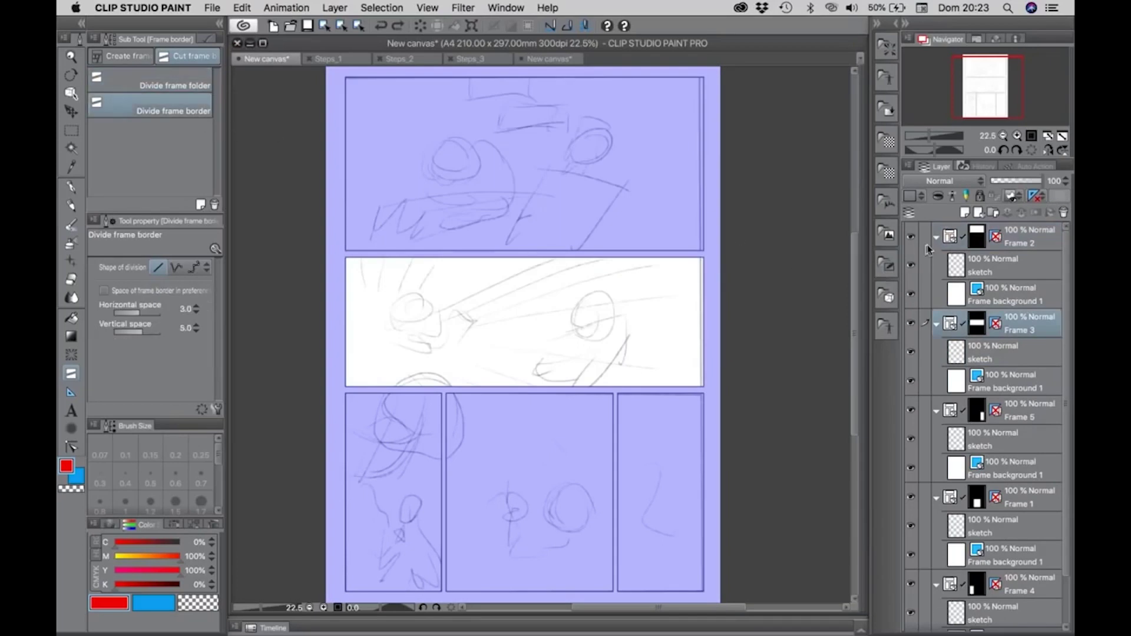
pyautogui.click(946, 239)
# Undo the frame folder cuts back to the undivided Frame 1, continuing past the red marks on Layer 1
pyautogui.press('super+t')
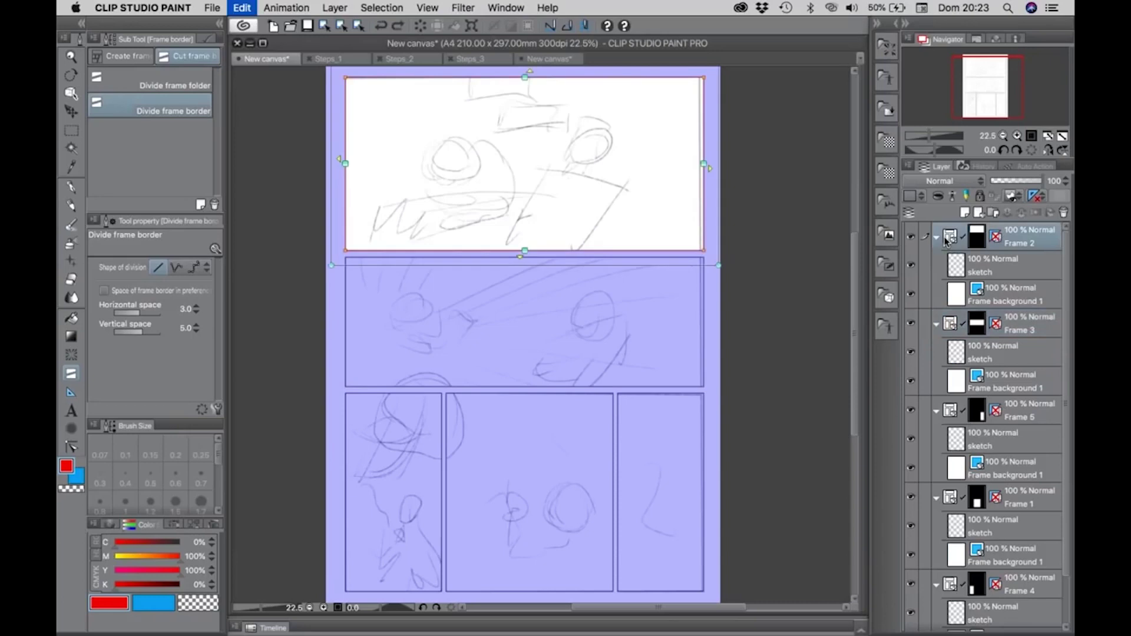
pyautogui.press('super+e')
pyautogui.press('super+e')
pyautogui.press('super+e')
pyautogui.press('super+e')
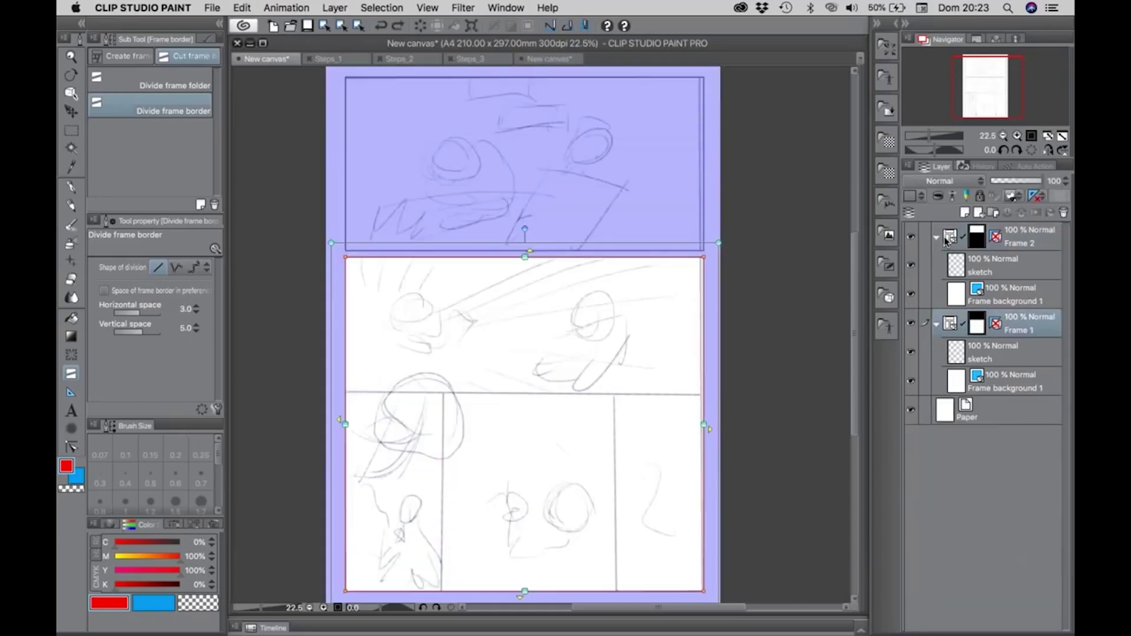
pyautogui.moveTo(434, 419)
pyautogui.mouseDown()
pyautogui.moveTo(435, 450)
pyautogui.moveTo(459, 430)
pyautogui.mouseUp()
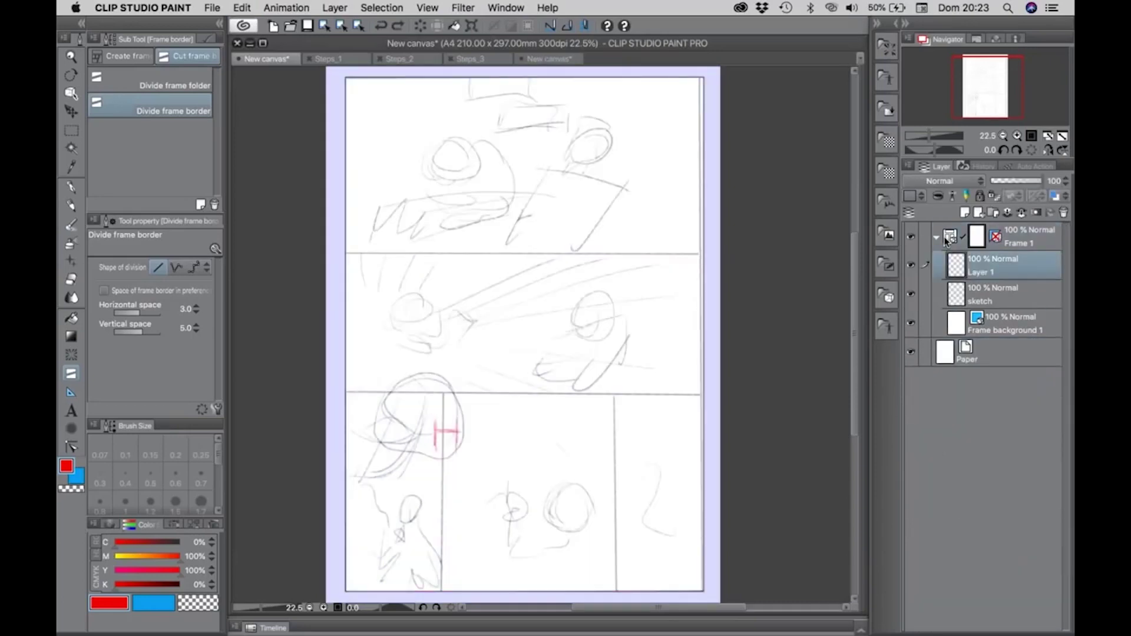
pyautogui.press('super+z')
pyautogui.press('super+z')
pyautogui.press('super+z')
# Switch to the Steps_1 page and select the Draft layer inside its Frame 1 folder, keeping the layer's name
pyautogui.click(348, 61)
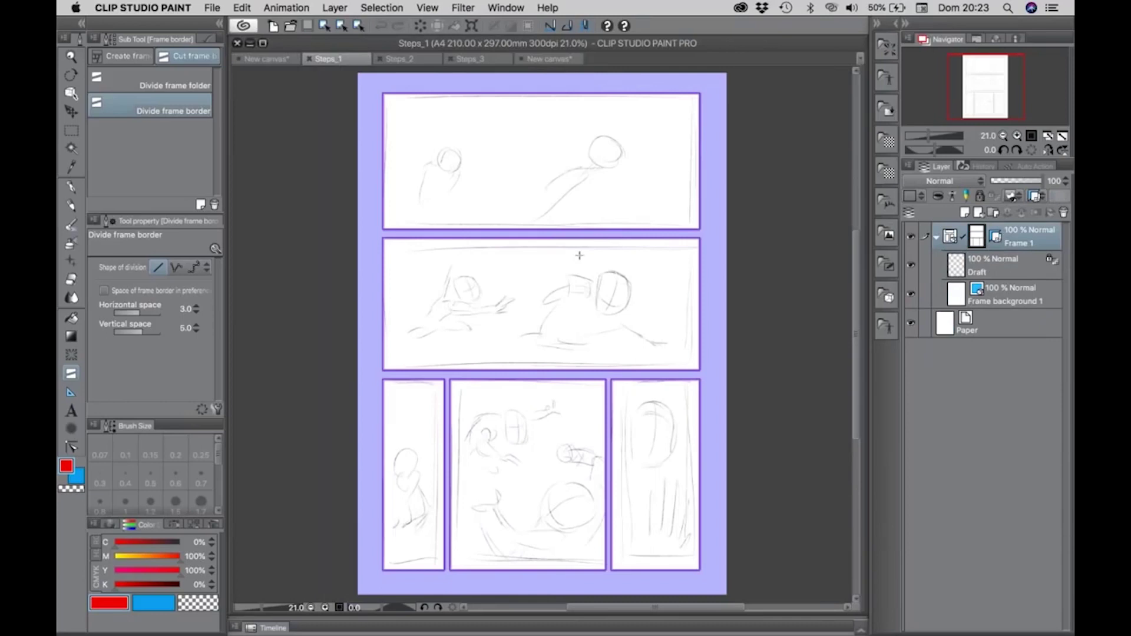
pyautogui.press('/')
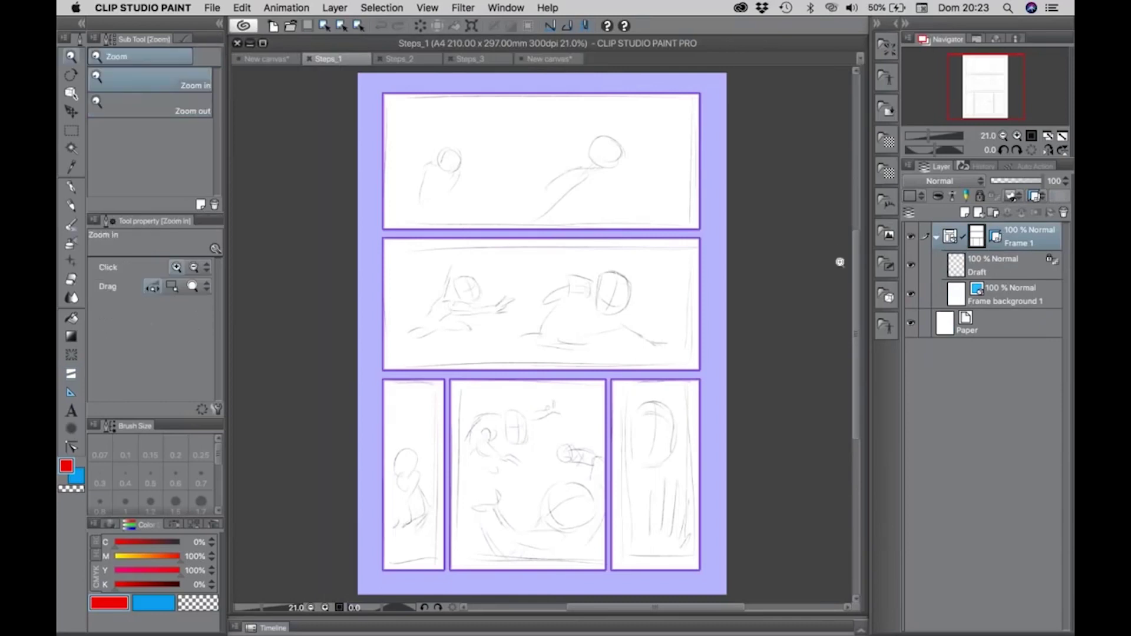
pyautogui.click(956, 269)
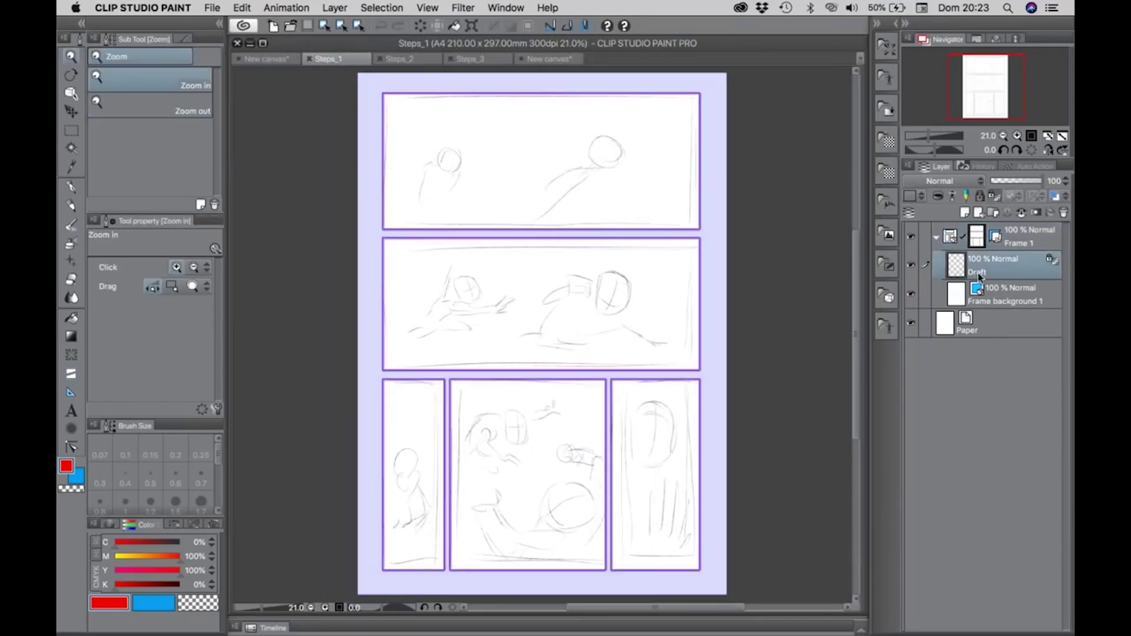
pyautogui.doubleClick(978, 273)
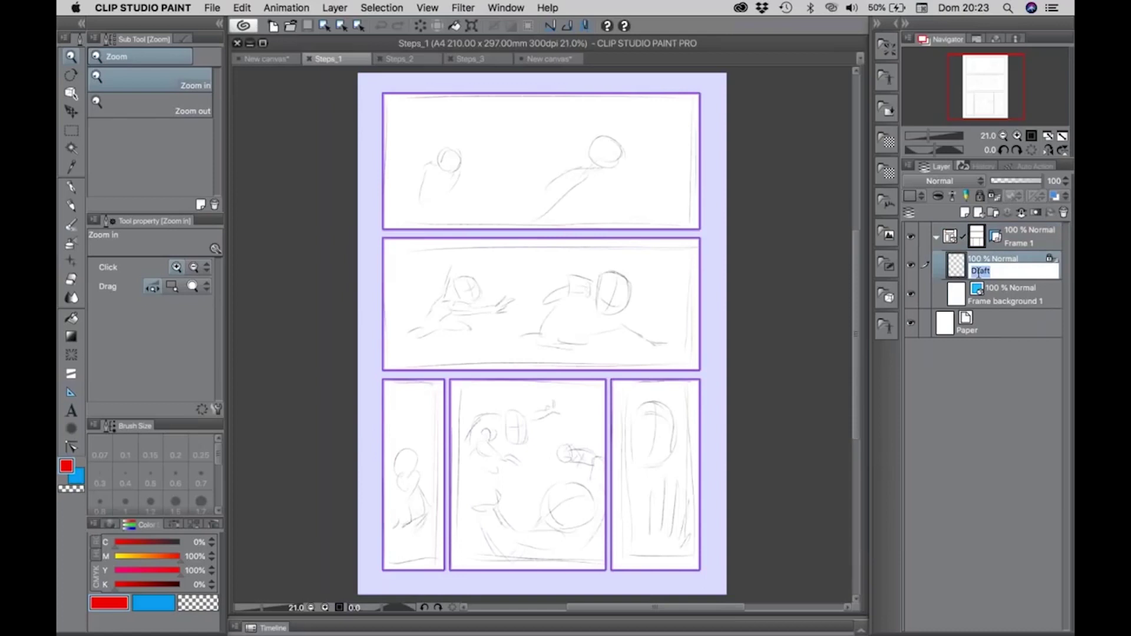
pyautogui.click(952, 270)
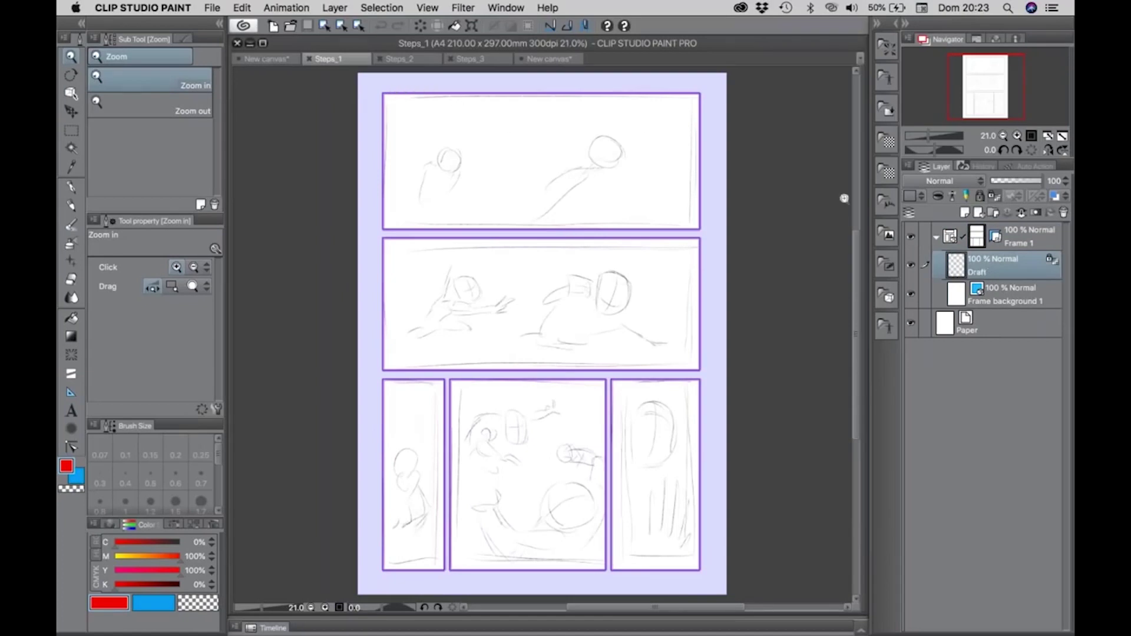
# Lock the Draft layer's transparent pixels and fill its sketch lines with the blue secondary colour
pyautogui.click(954, 238)
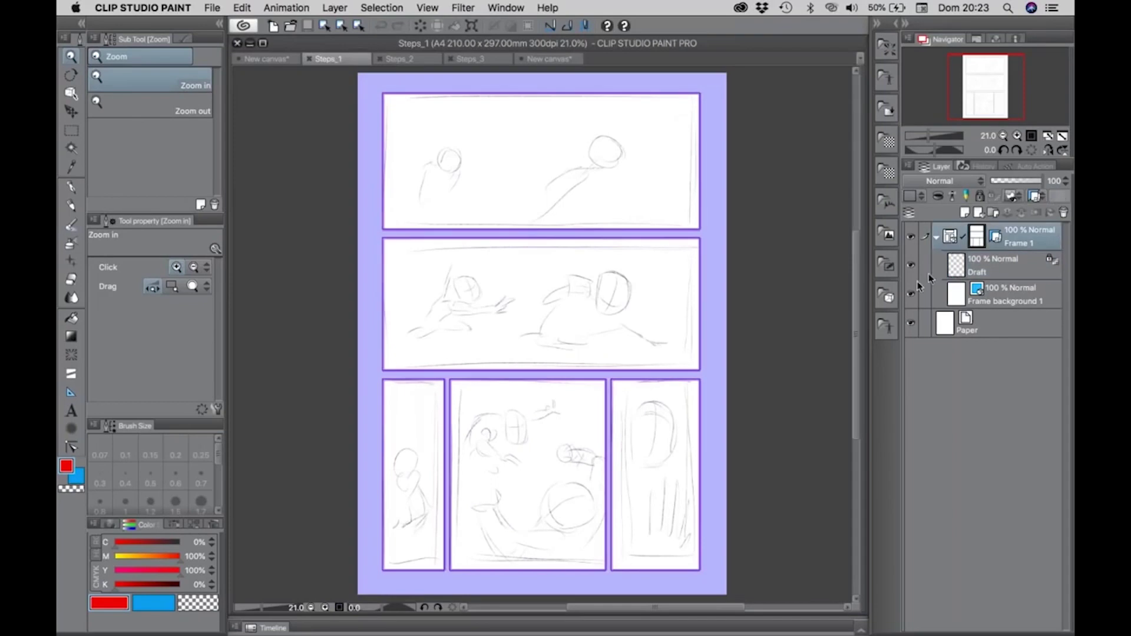
pyautogui.click(957, 266)
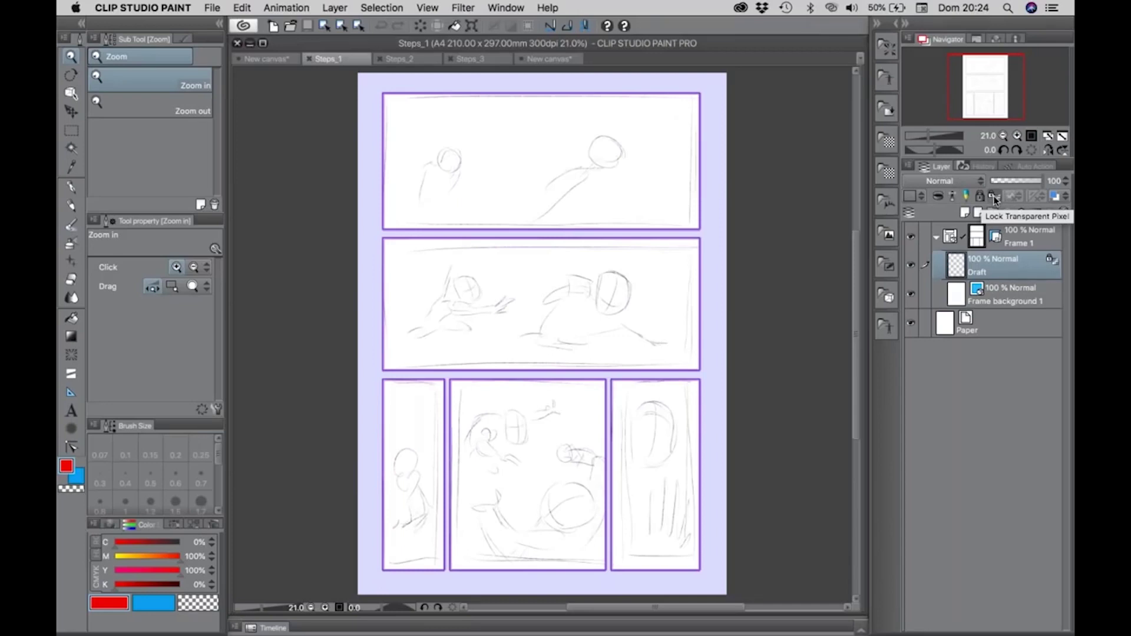
pyautogui.click(994, 198)
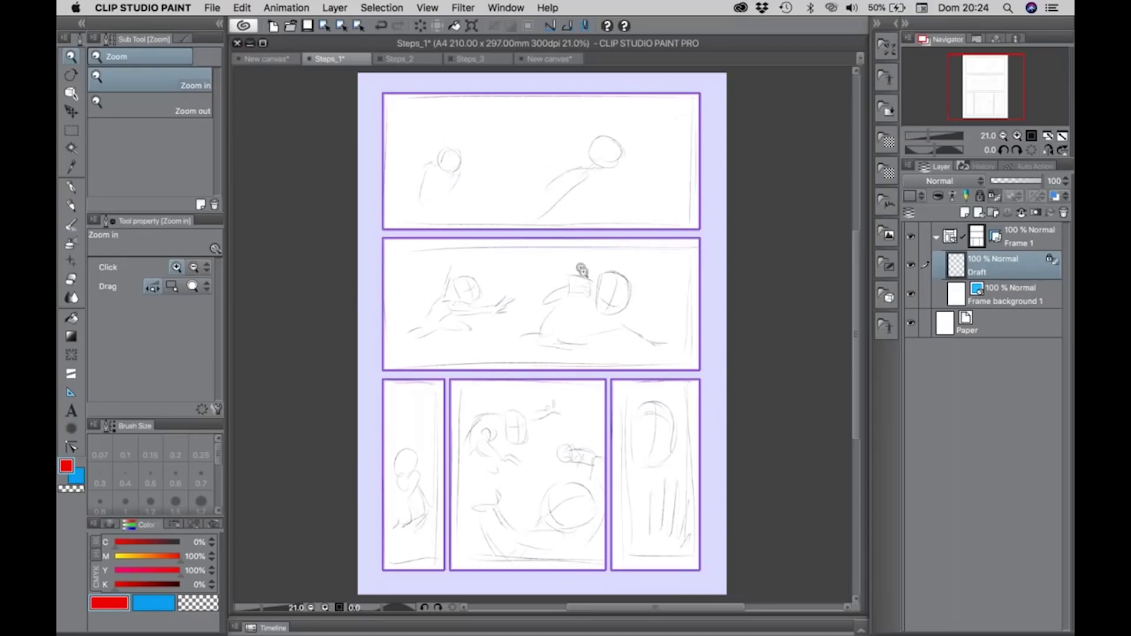
pyautogui.click(78, 475)
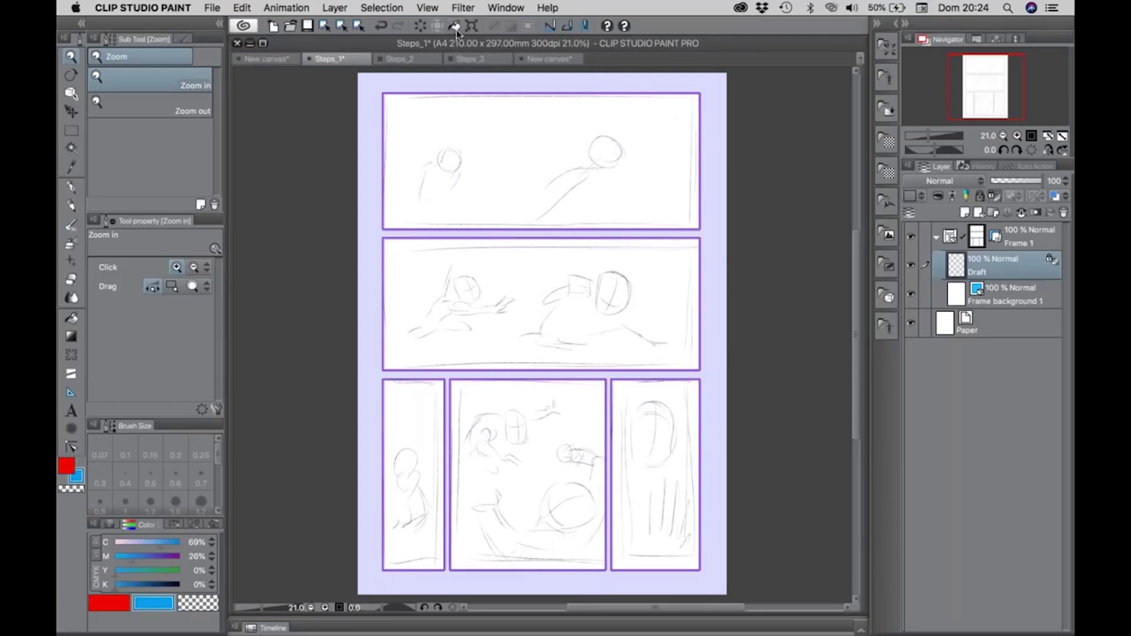
pyautogui.click(570, 265)
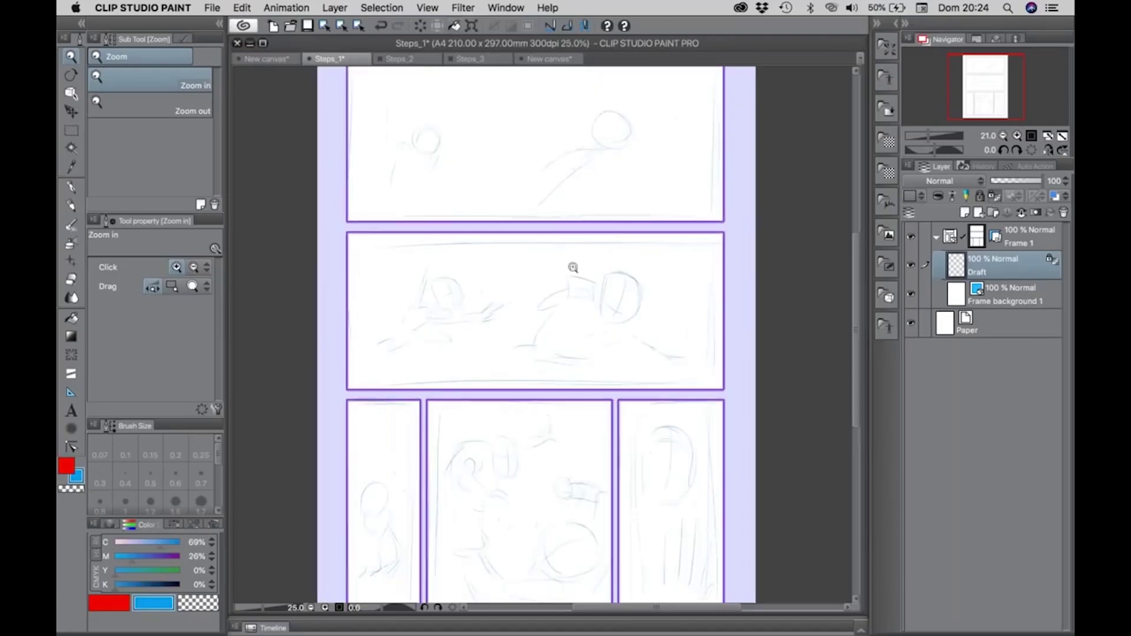
pyautogui.click(681, 303)
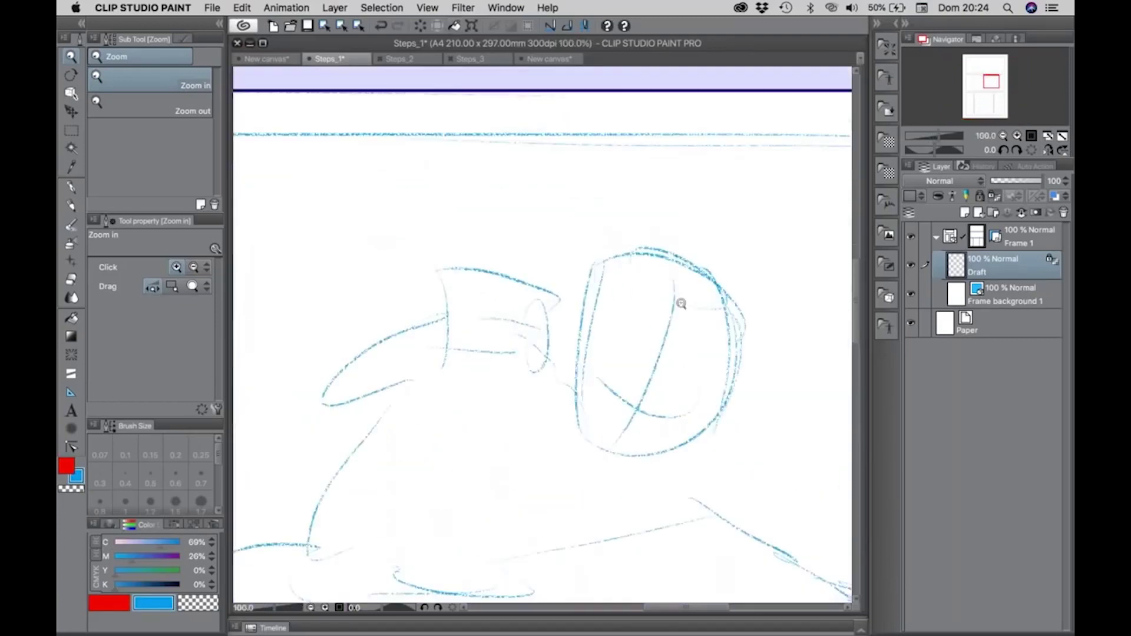
pyautogui.scroll(-4, 681, 303)
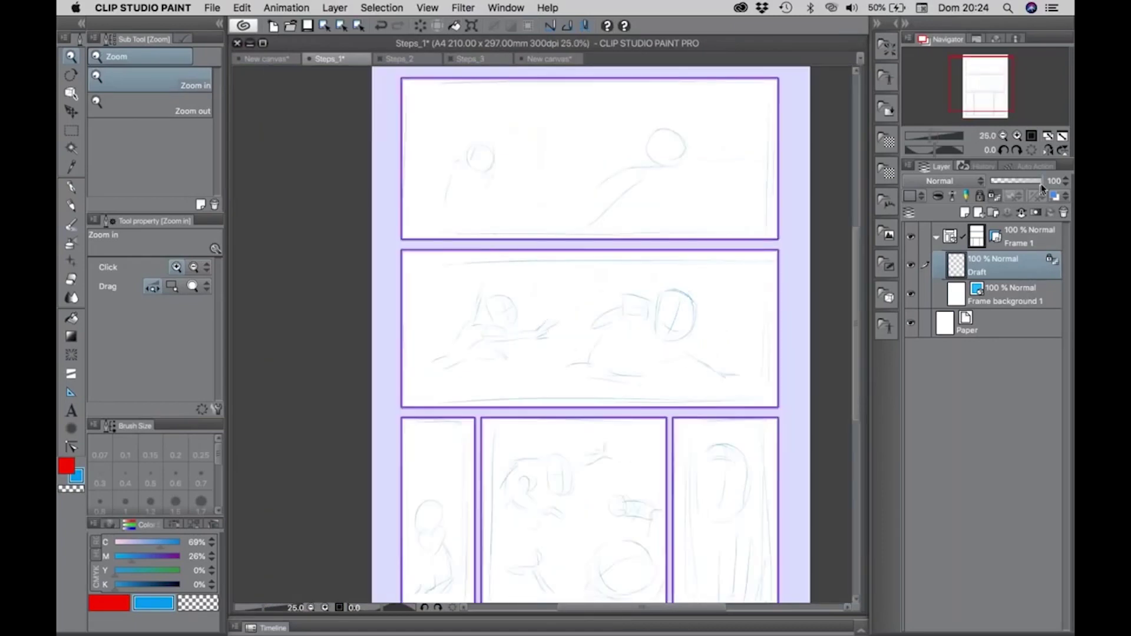
# Lower the Draft layer's opacity to 47% and add a new layer named Pencils above it
pyautogui.moveTo(1034, 184); pyautogui.dragTo(1012, 182)
pyautogui.click(964, 213)
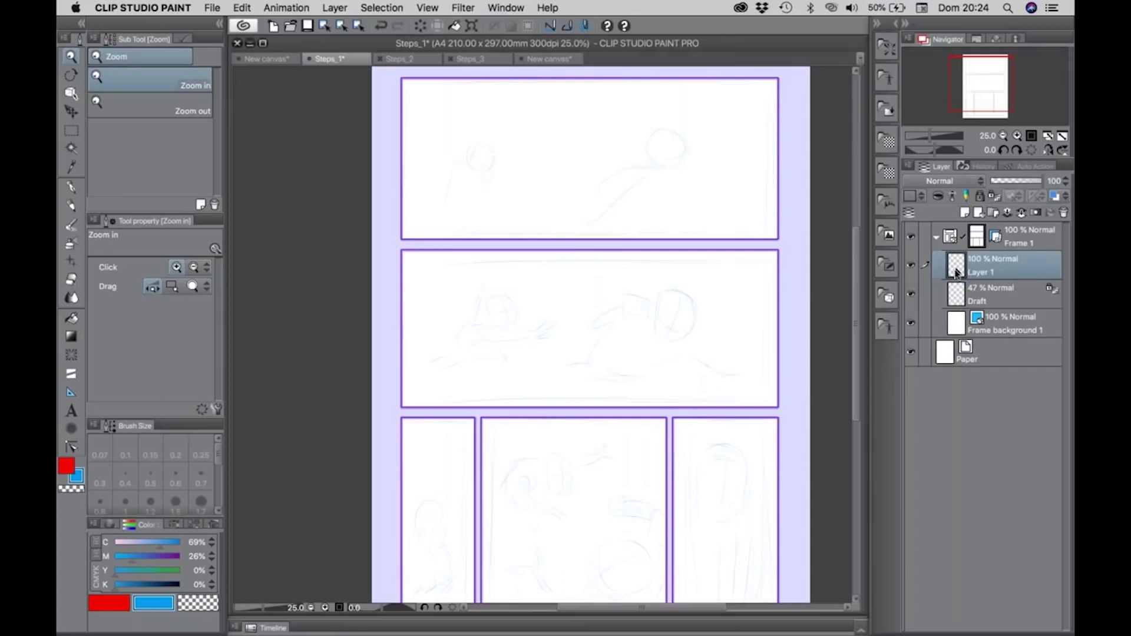
pyautogui.doubleClick(994, 272)
pyautogui.write('Pencils')
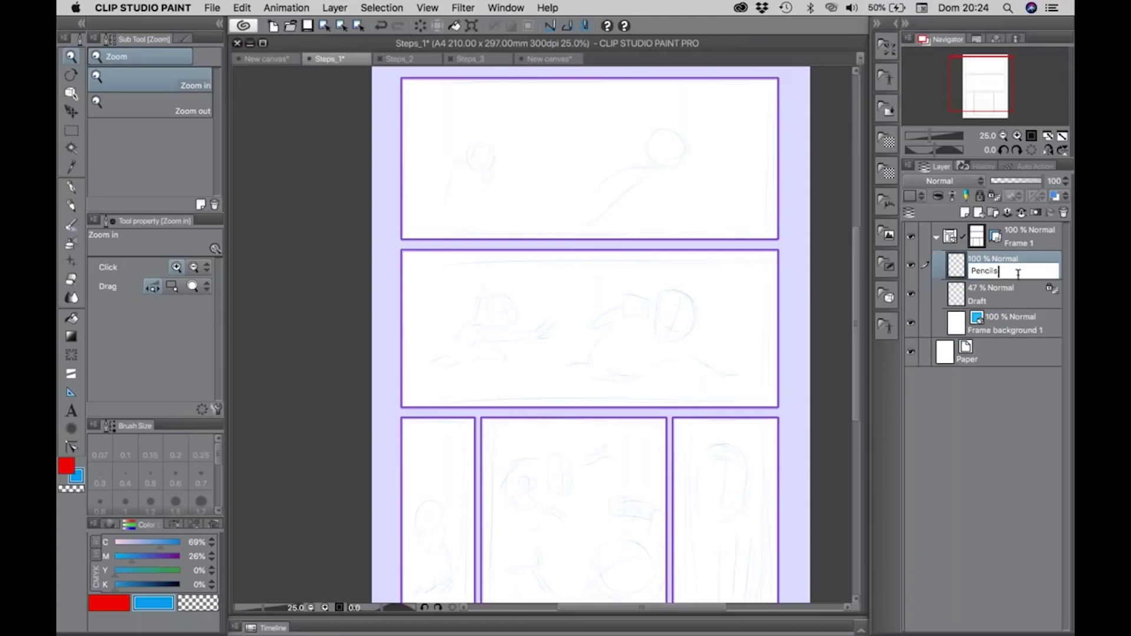
pyautogui.press('Return')
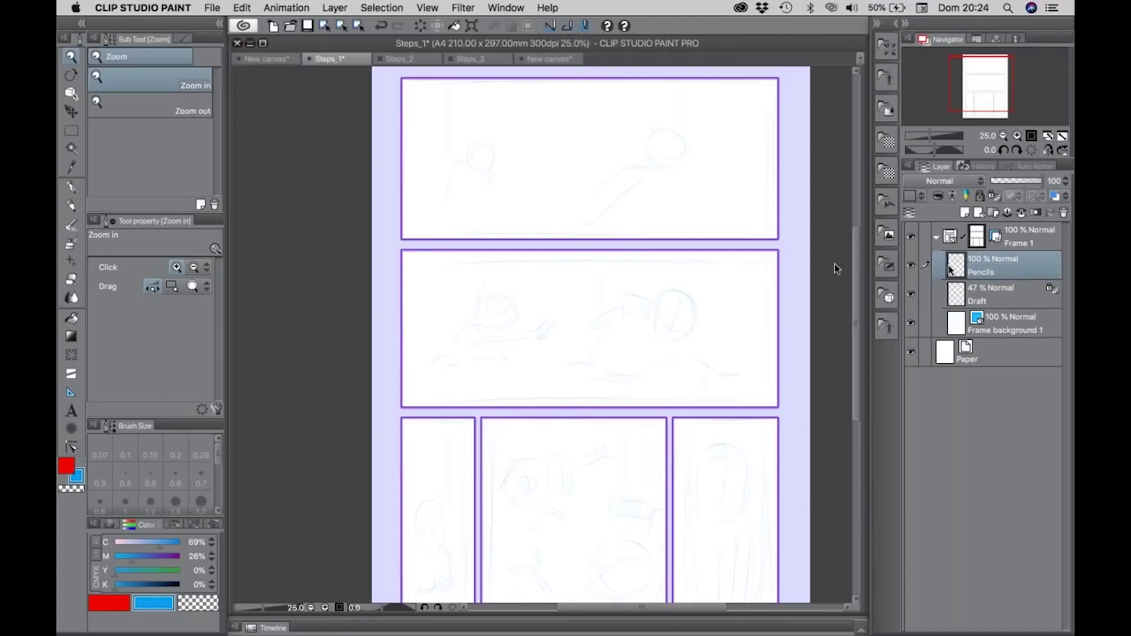
# Set the main colour's K to 100% and outline the right figure's head in the top panel with the Rough pencil
pyautogui.click(665, 172)
pyautogui.click(665, 171)
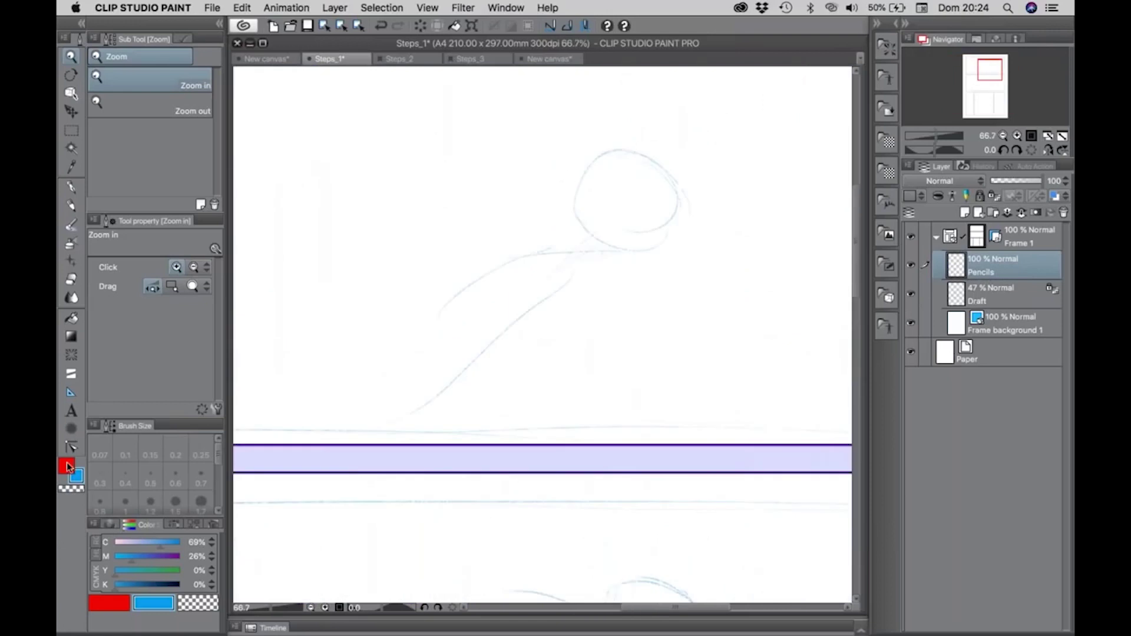
pyautogui.click(109, 602)
pyautogui.moveTo(116, 584); pyautogui.dragTo(207, 590)
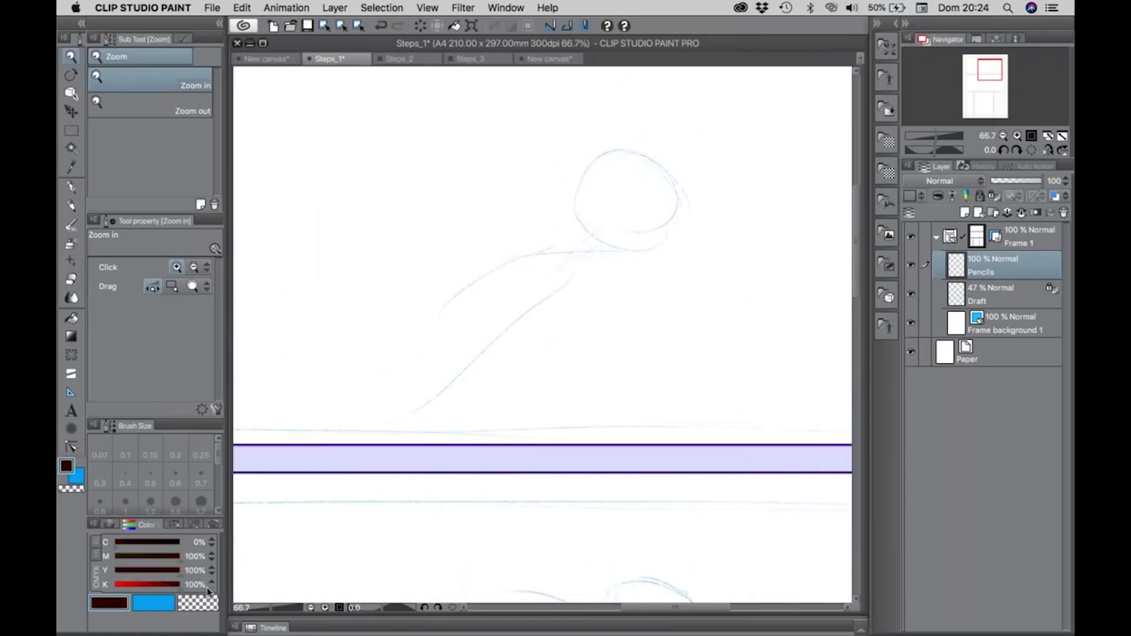
pyautogui.click(71, 205)
pyautogui.click(166, 187)
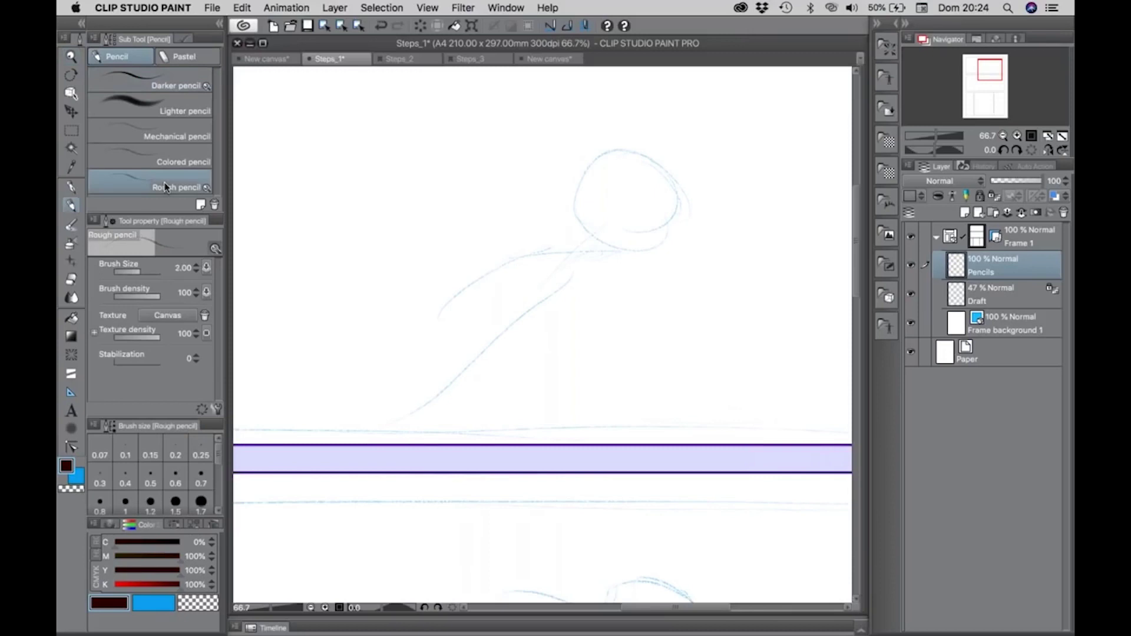
pyautogui.moveTo(575, 235)
pyautogui.mouseDown()
pyautogui.moveTo(591, 159)
pyautogui.moveTo(653, 158)
pyautogui.mouseUp()
pyautogui.moveTo(595, 148)
pyautogui.mouseDown()
pyautogui.moveTo(663, 162)
pyautogui.moveTo(639, 280)
pyautogui.mouseUp()
pyautogui.moveTo(578, 165)
pyautogui.mouseDown()
pyautogui.moveTo(583, 263)
pyautogui.moveTo(599, 278)
pyautogui.mouseUp()
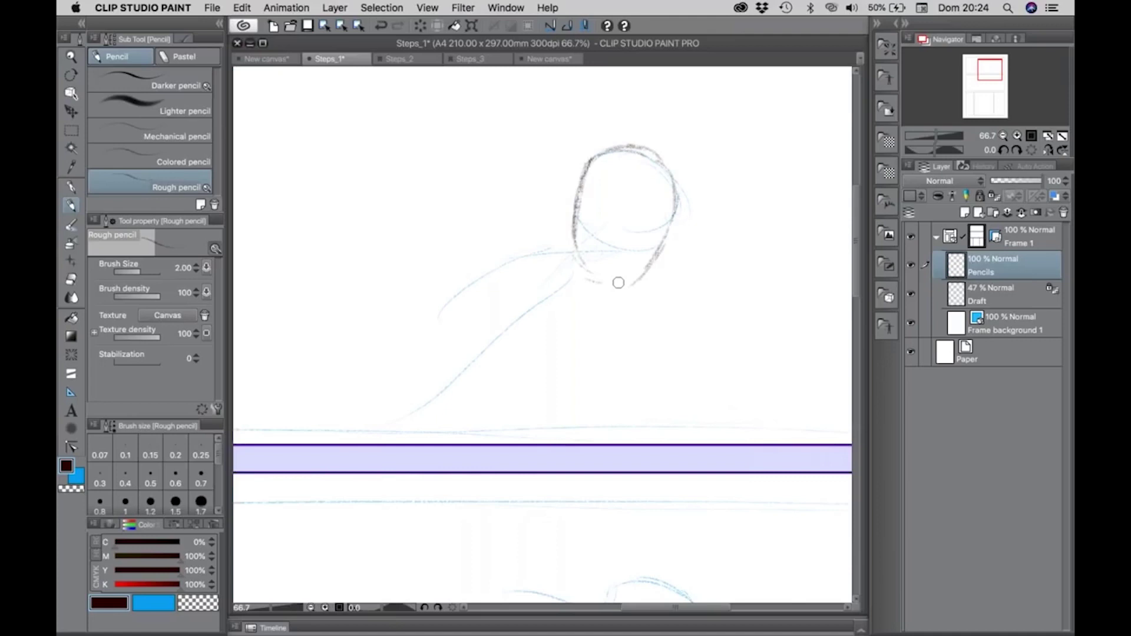
# Sketch the left figure's spiky head, face and surrounding body curves in the top panel on the Pencils layer with the Rough pencil
pyautogui.moveTo(434, 273); pyautogui.dragTo(522, 262)
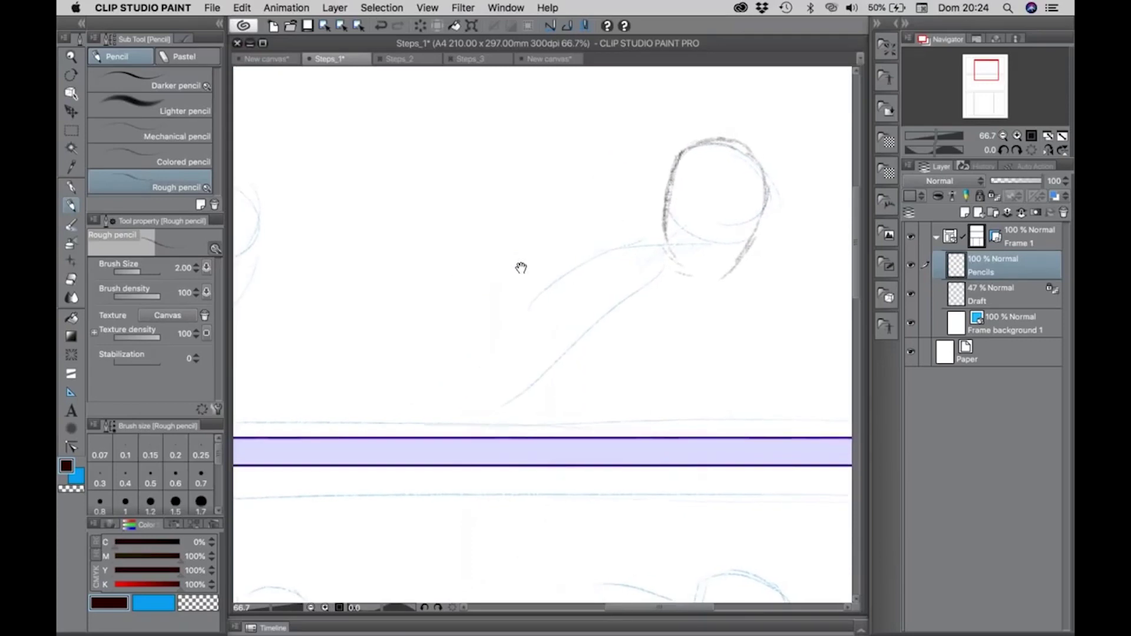
pyautogui.keyDown('alt'); pyautogui.click(528, 269); pyautogui.keyUp('alt')
pyautogui.keyDown('alt'); pyautogui.click(528, 269); pyautogui.keyUp('alt')
pyautogui.keyDown('alt'); pyautogui.click(526, 266); pyautogui.keyUp('alt')
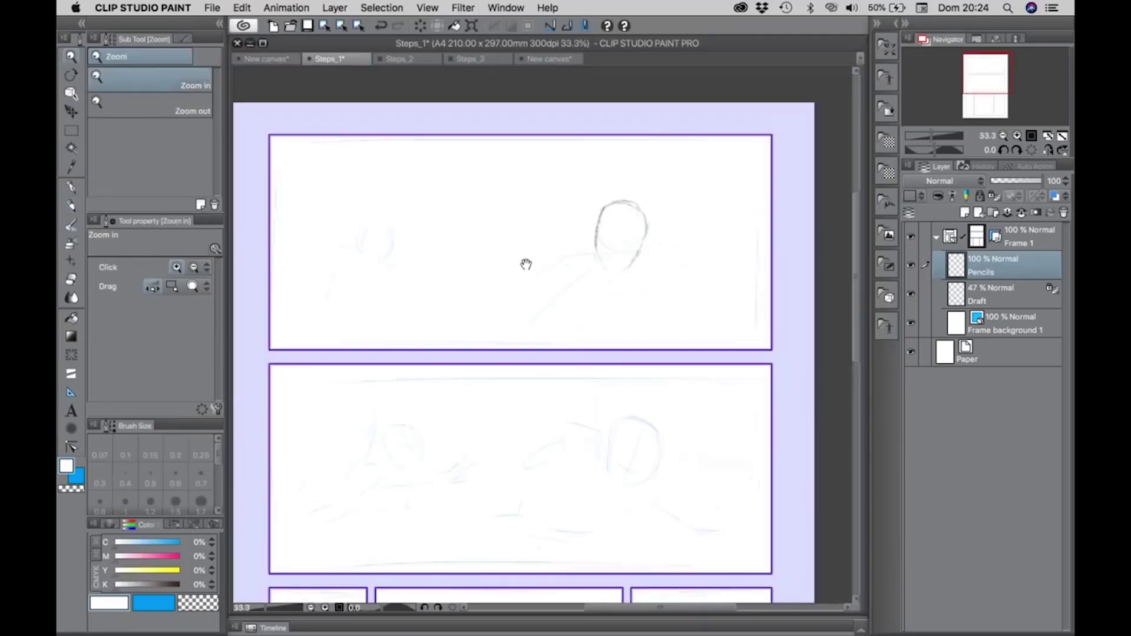
pyautogui.click(424, 236)
pyautogui.click(424, 235)
pyautogui.moveTo(419, 228)
pyautogui.mouseDown()
pyautogui.moveTo(446, 231)
pyautogui.moveTo(400, 260)
pyautogui.moveTo(457, 200)
pyautogui.moveTo(467, 256)
pyautogui.moveTo(440, 279)
pyautogui.moveTo(399, 213)
pyautogui.moveTo(423, 280)
pyautogui.moveTo(446, 276)
pyautogui.moveTo(414, 261)
pyautogui.moveTo(415, 234)
pyautogui.moveTo(401, 227)
pyautogui.moveTo(440, 244)
pyautogui.moveTo(395, 225)
pyautogui.moveTo(430, 280)
pyautogui.moveTo(447, 278)
pyautogui.moveTo(413, 199)
pyautogui.moveTo(420, 178)
pyautogui.moveTo(425, 195)
pyautogui.moveTo(447, 169)
pyautogui.moveTo(448, 191)
pyautogui.moveTo(502, 218)
pyautogui.moveTo(491, 244)
pyautogui.mouseUp()
pyautogui.press('p')
pyautogui.moveTo(368, 209)
pyautogui.mouseDown()
pyautogui.moveTo(404, 164)
pyautogui.moveTo(442, 145)
pyautogui.mouseUp()
pyautogui.moveTo(456, 145); pyautogui.dragTo(457, 183)
pyautogui.moveTo(484, 227); pyautogui.dragTo(516, 273)
pyautogui.moveTo(371, 183)
pyautogui.mouseDown()
pyautogui.moveTo(332, 199)
pyautogui.moveTo(318, 230)
pyautogui.moveTo(364, 243)
pyautogui.mouseUp()
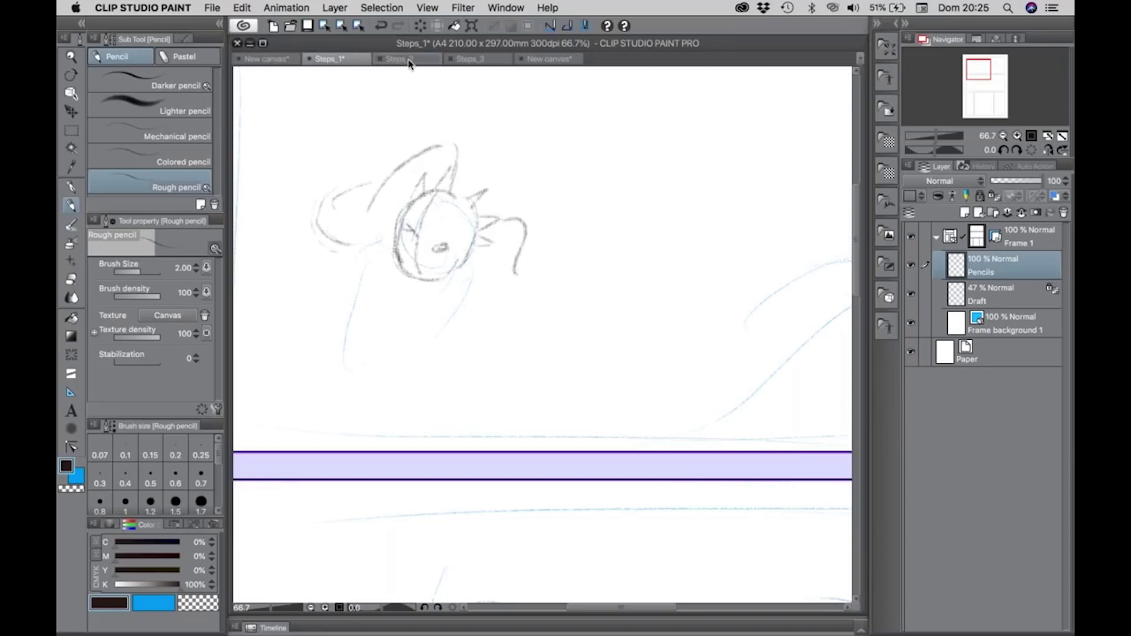
# Switch to the Steps_2 page and examine the monster pencilled in the top panel
pyautogui.click(409, 61)
pyautogui.press('/')
pyautogui.click(527, 198)
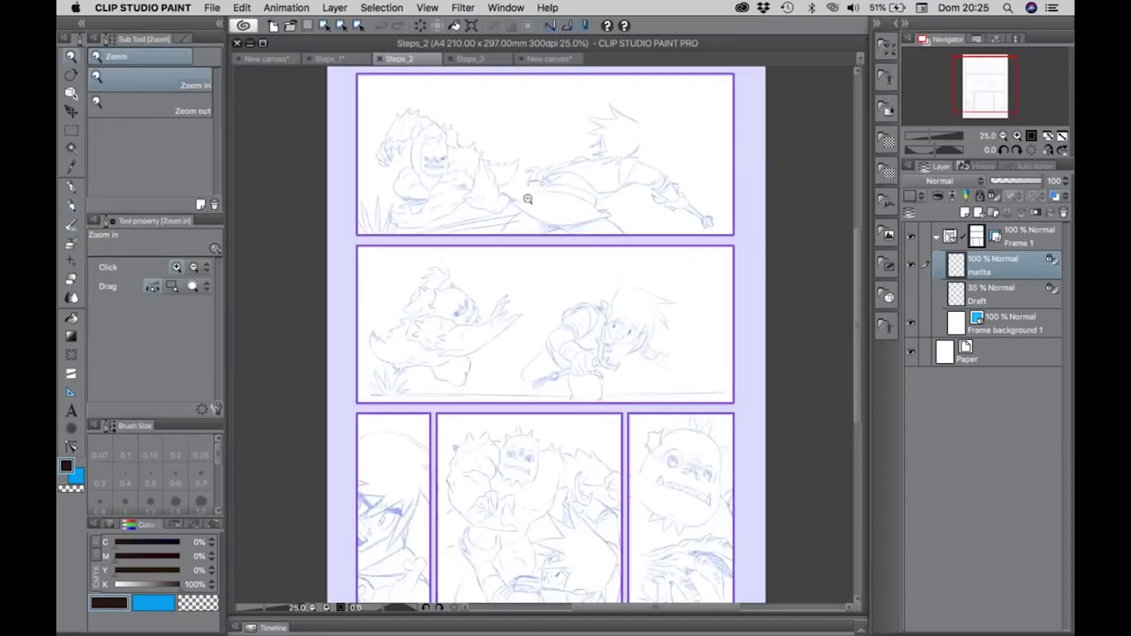
pyautogui.click(482, 205)
pyautogui.moveTo(495, 194); pyautogui.dragTo(528, 259)
pyautogui.click(501, 229)
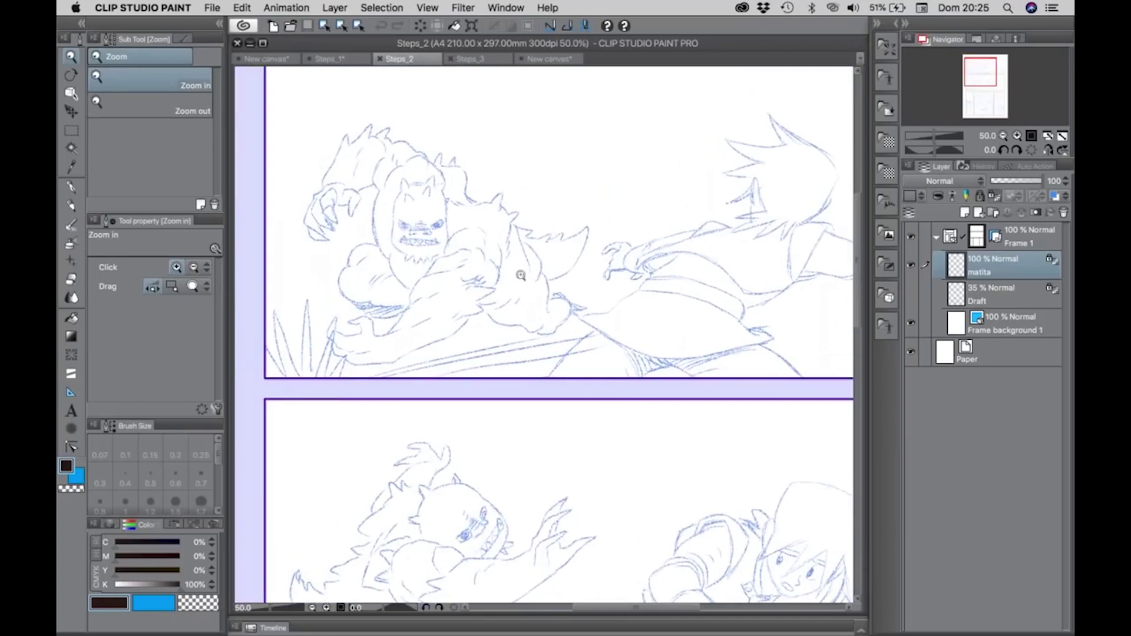
# Fill the matita layer's pencil lines with the near-black main colour
pyautogui.click(454, 26)
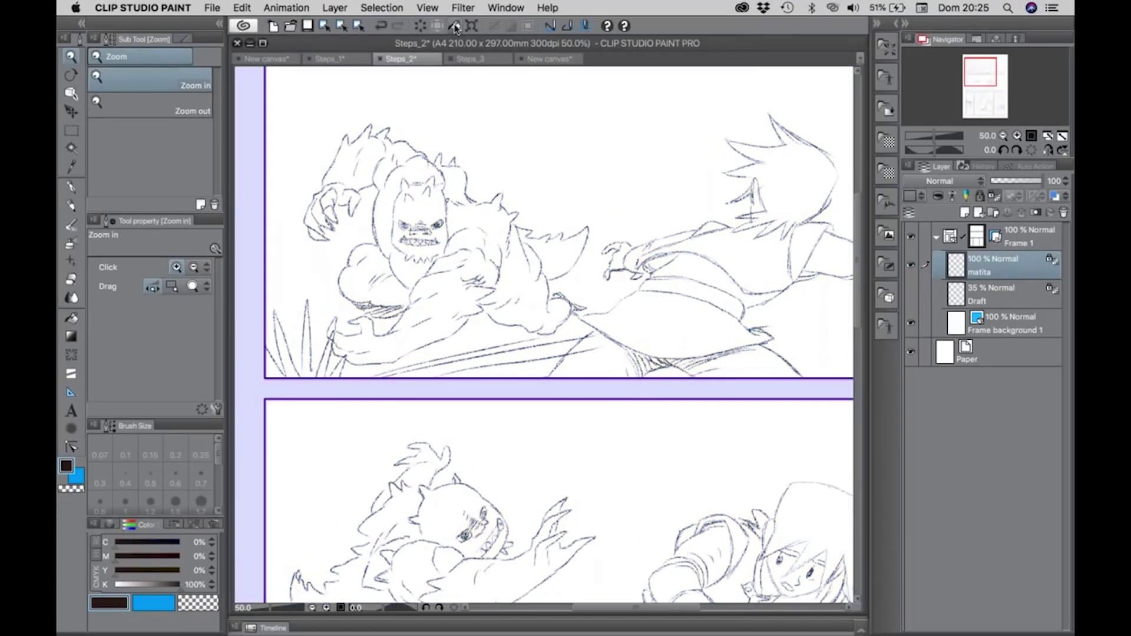
pyautogui.keyDown('alt'); pyautogui.click(631, 303); pyautogui.keyUp('alt')
pyautogui.moveTo(630, 304); pyautogui.dragTo(571, 258)
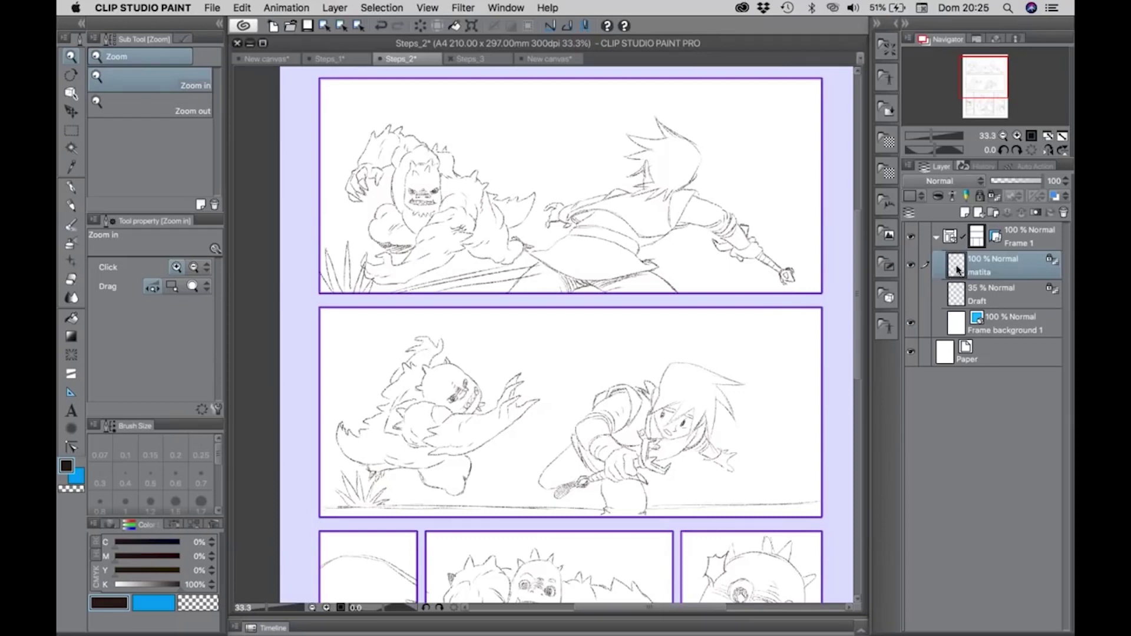
# Rename the matita layer as Pencils
pyautogui.doubleClick(981, 271)
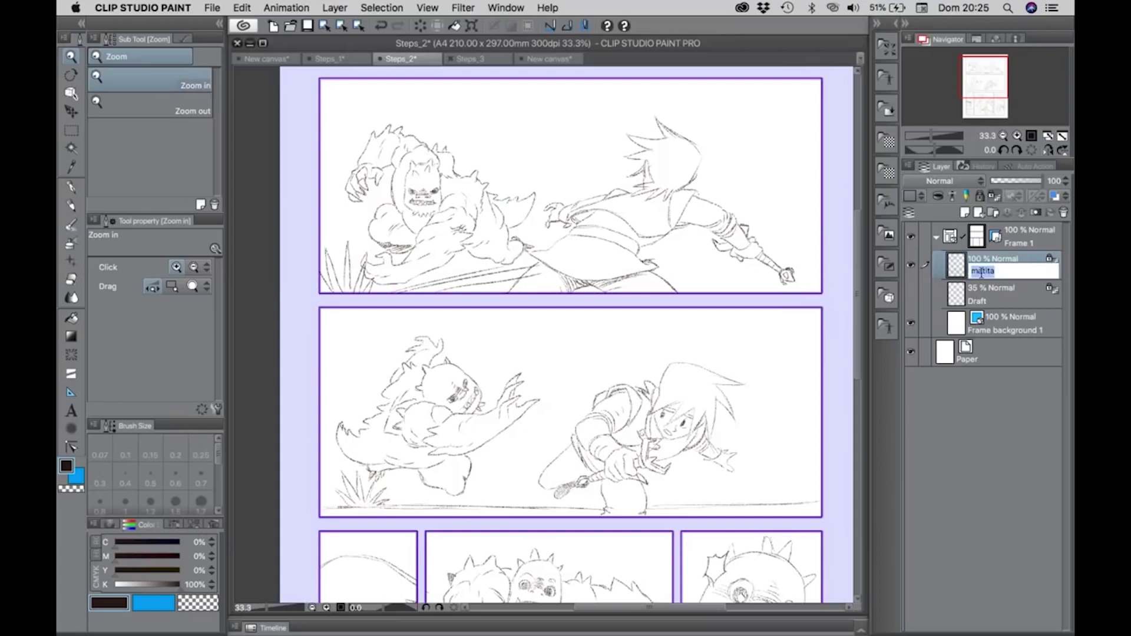
pyautogui.write('Pencils')
pyautogui.press('Return')
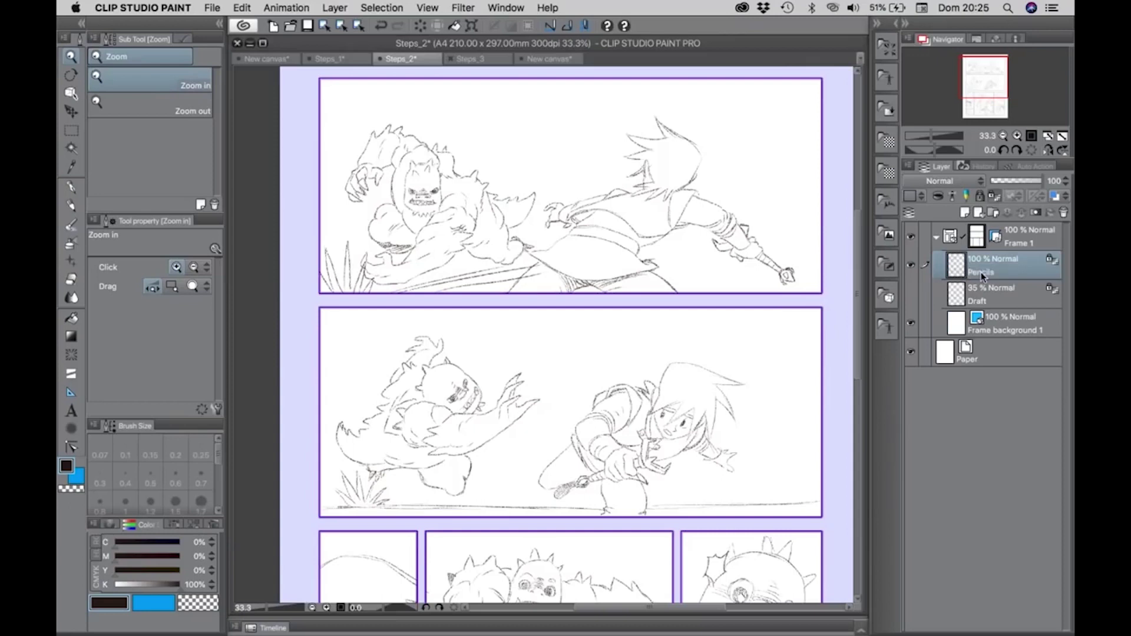
# Mark the Pencils layer with the Blue palette colour, then hide the layer and show it again
pyautogui.click(922, 198)
pyautogui.click(922, 196)
pyautogui.click(921, 196)
pyautogui.click(921, 196)
pyautogui.click(921, 197)
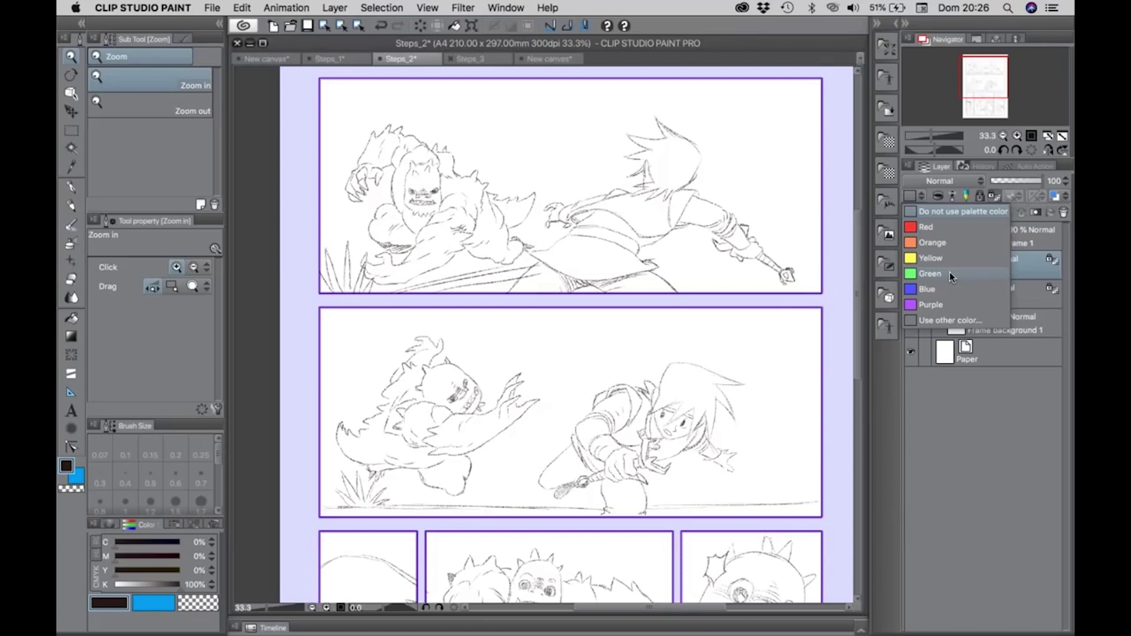
pyautogui.click(927, 288)
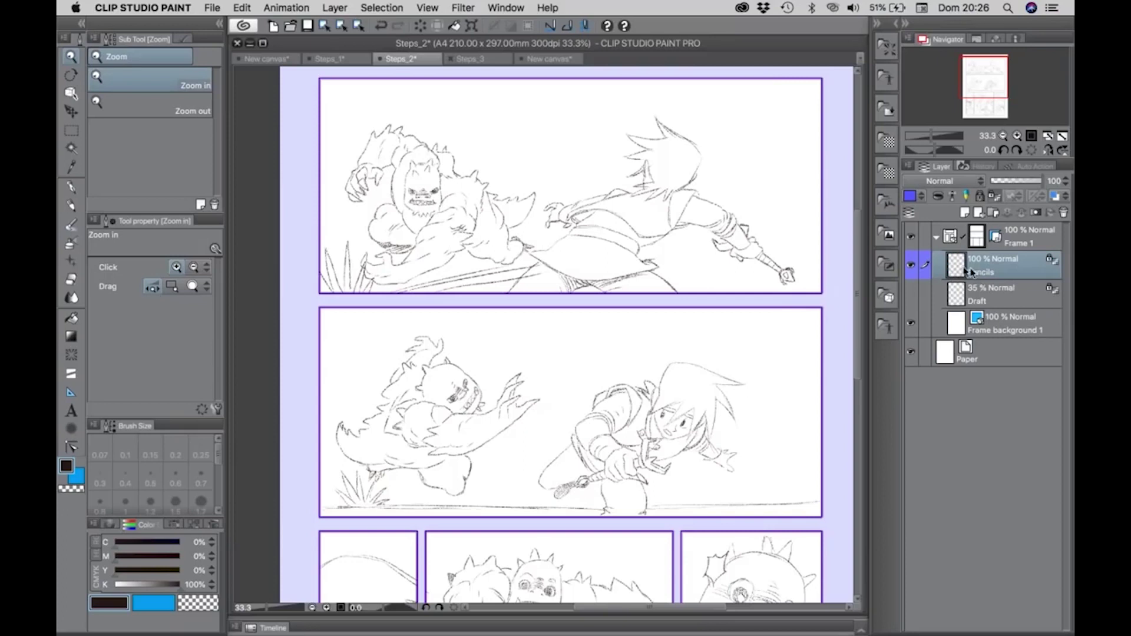
pyautogui.click(911, 268)
pyautogui.click(912, 269)
# Fill the Pencils layer's lines with the blue secondary colour and lower the layer's opacity to 51%
pyautogui.click(142, 605)
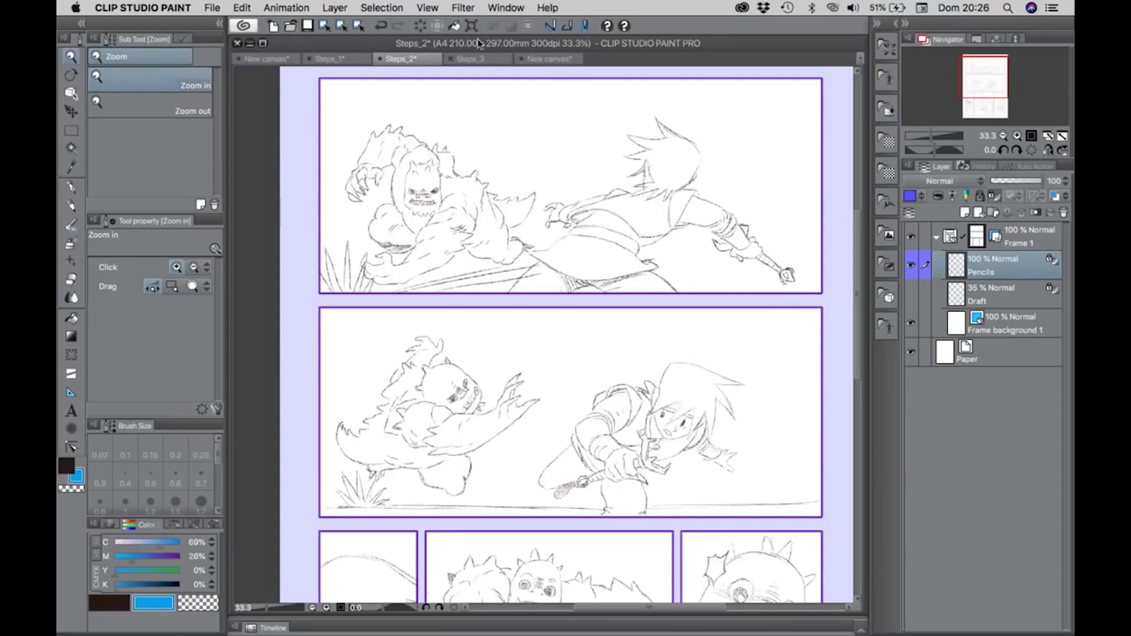
pyautogui.click(457, 25)
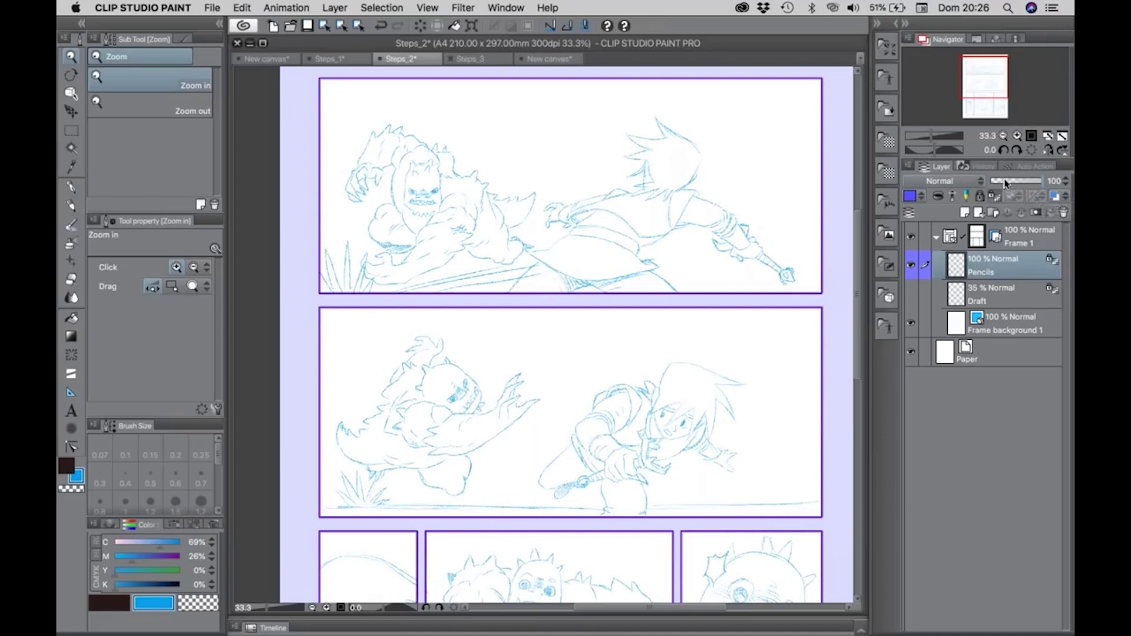
pyautogui.moveTo(1005, 183); pyautogui.dragTo(1017, 184)
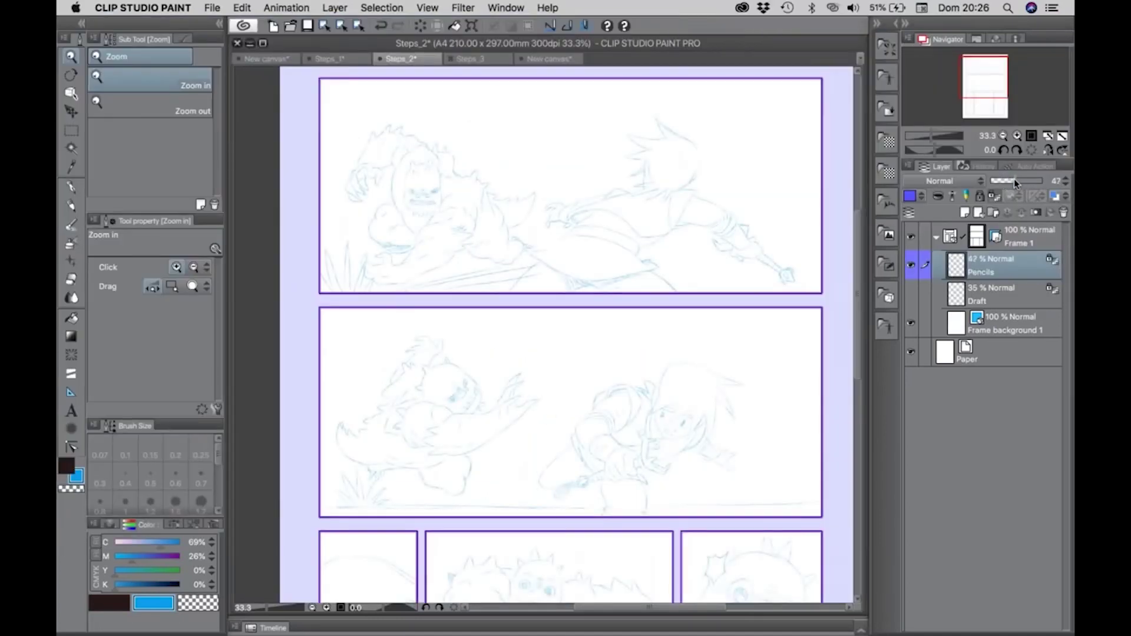
pyautogui.click(1064, 183)
pyautogui.moveTo(1001, 185); pyautogui.dragTo(1017, 183)
# Add a new layer named Ink above Pencils and mark it with the Green palette colour
pyautogui.click(964, 213)
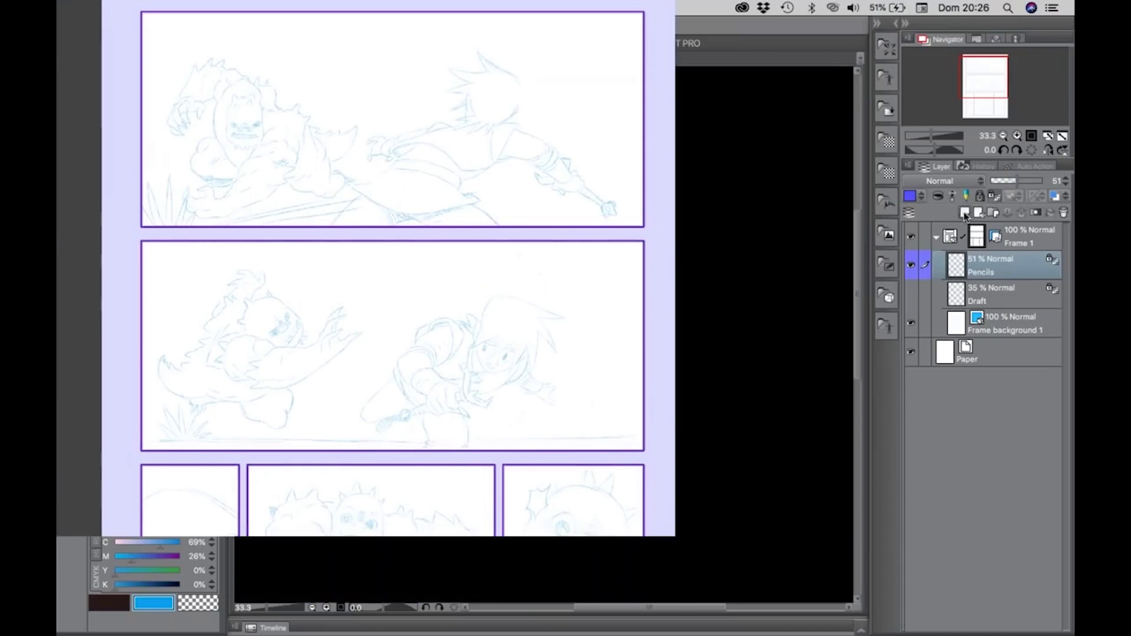
pyautogui.doubleClick(984, 272)
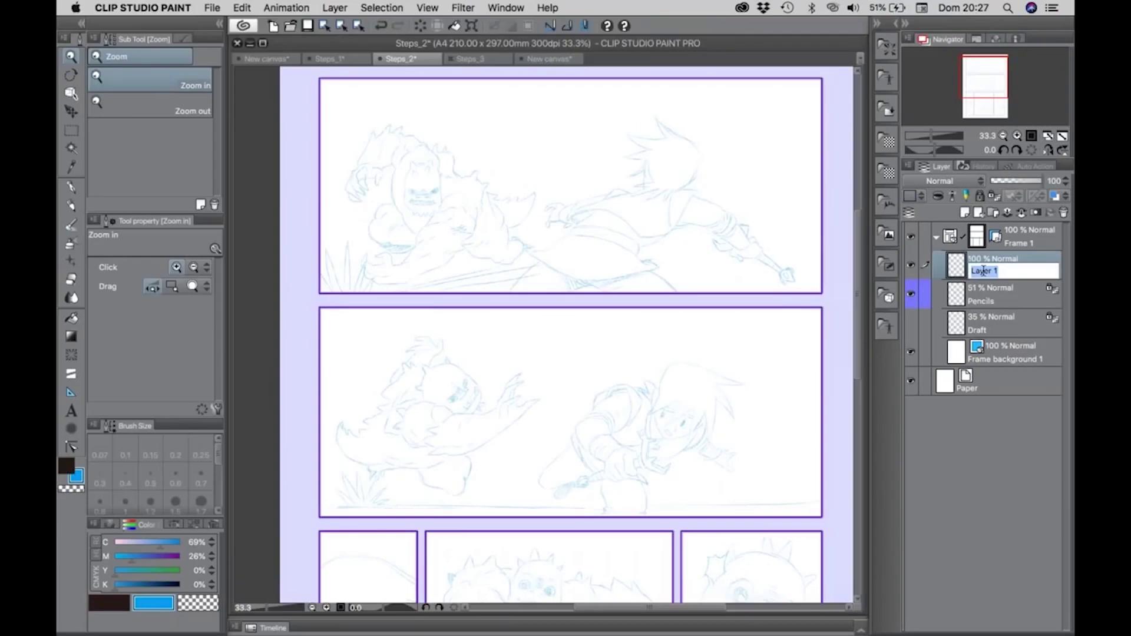
pyautogui.write('Ink')
pyautogui.press('Return')
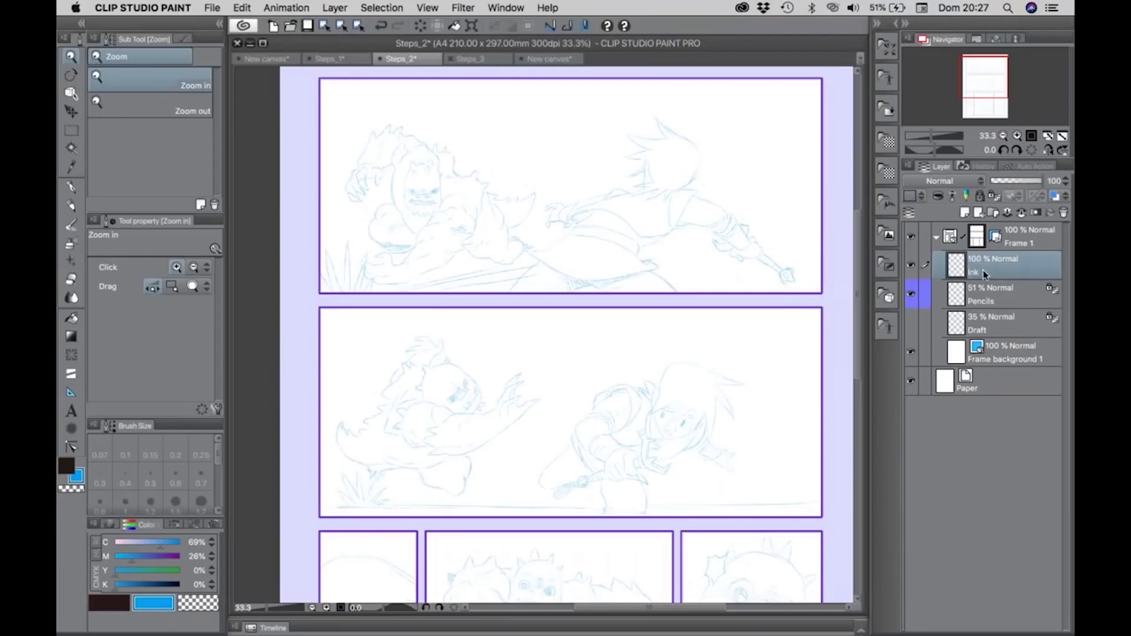
pyautogui.click(917, 196)
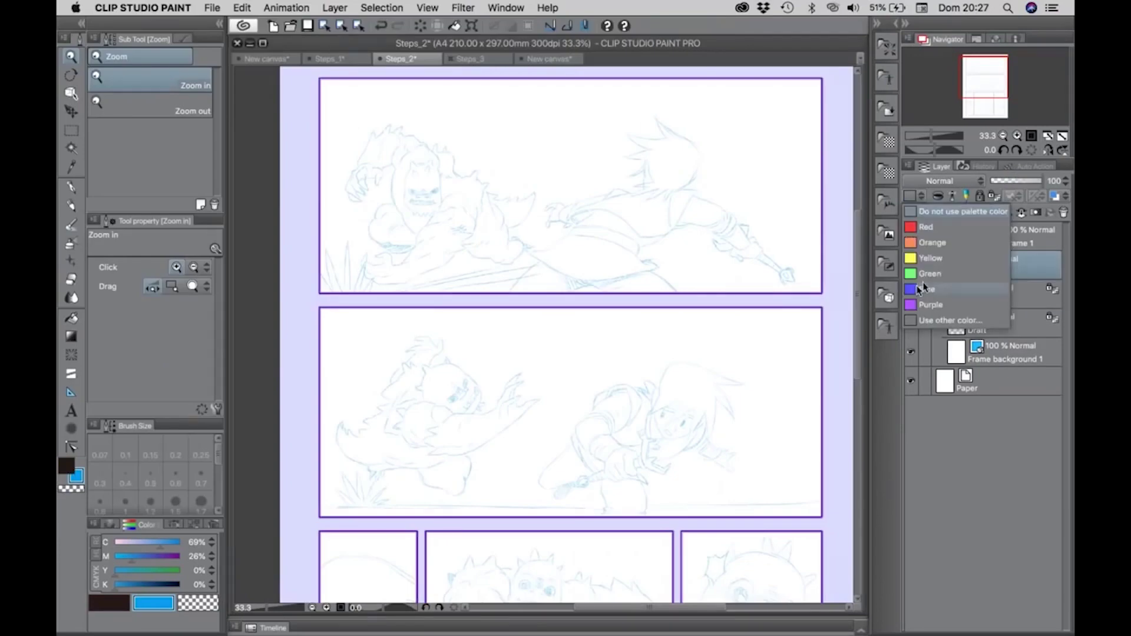
pyautogui.click(948, 274)
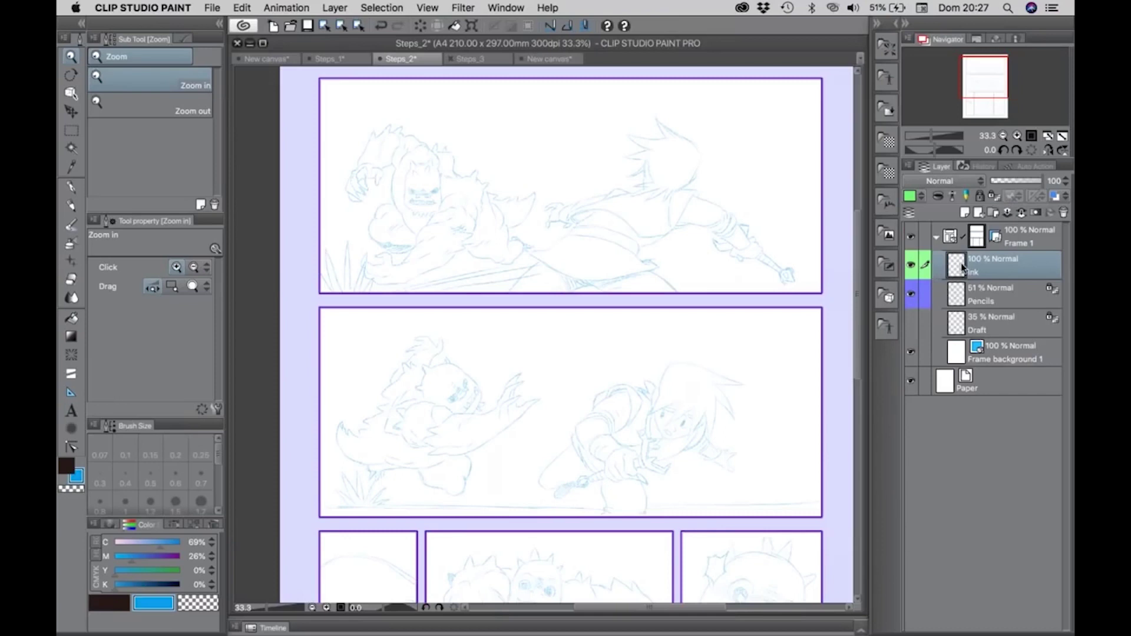
# Set up the 0.80 G-pen with 100% K black for inking the monster in the first panel
pyautogui.click(72, 186)
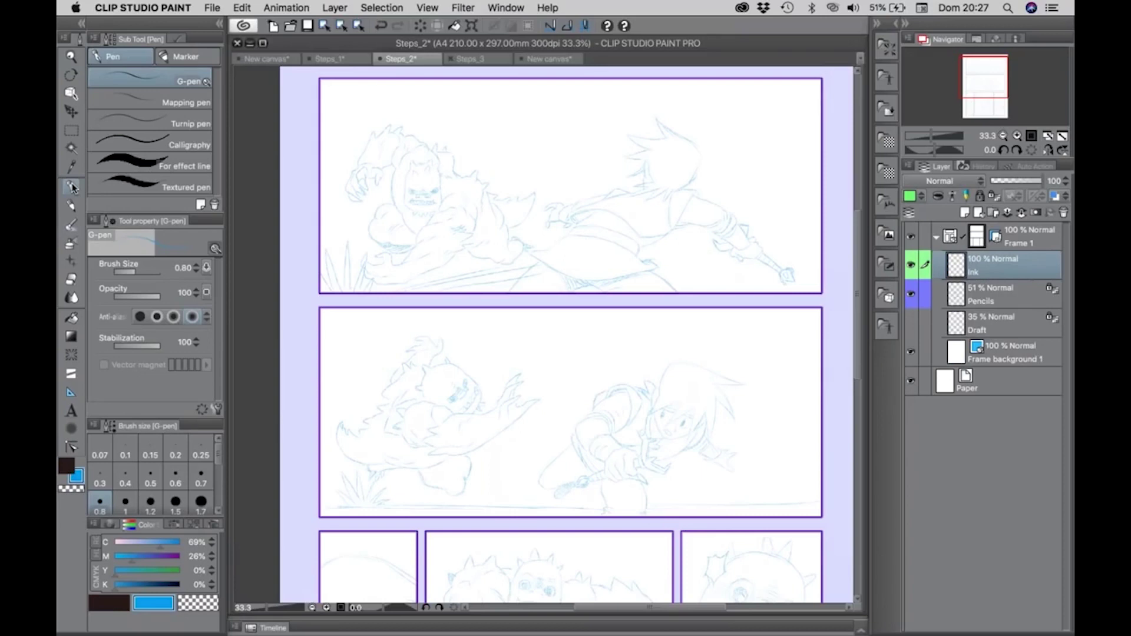
pyautogui.press('/')
pyautogui.click(397, 158)
pyautogui.click(411, 167)
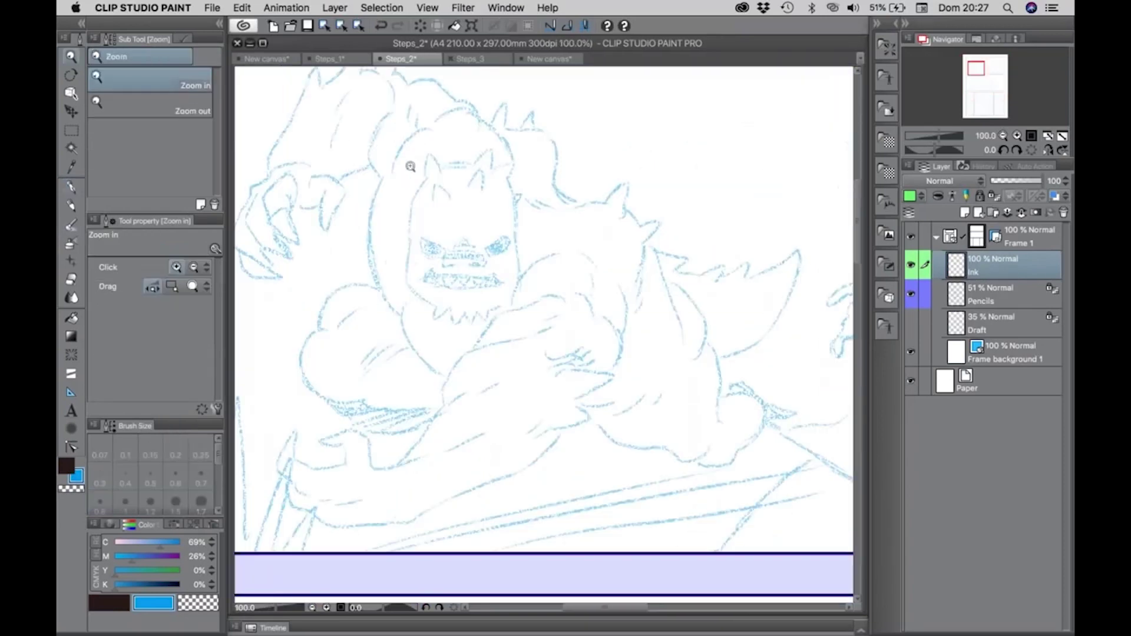
pyautogui.press('p')
pyautogui.moveTo(380, 178)
pyautogui.mouseDown()
pyautogui.moveTo(369, 221)
pyautogui.moveTo(381, 288)
pyautogui.mouseUp()
pyautogui.press('super+z')
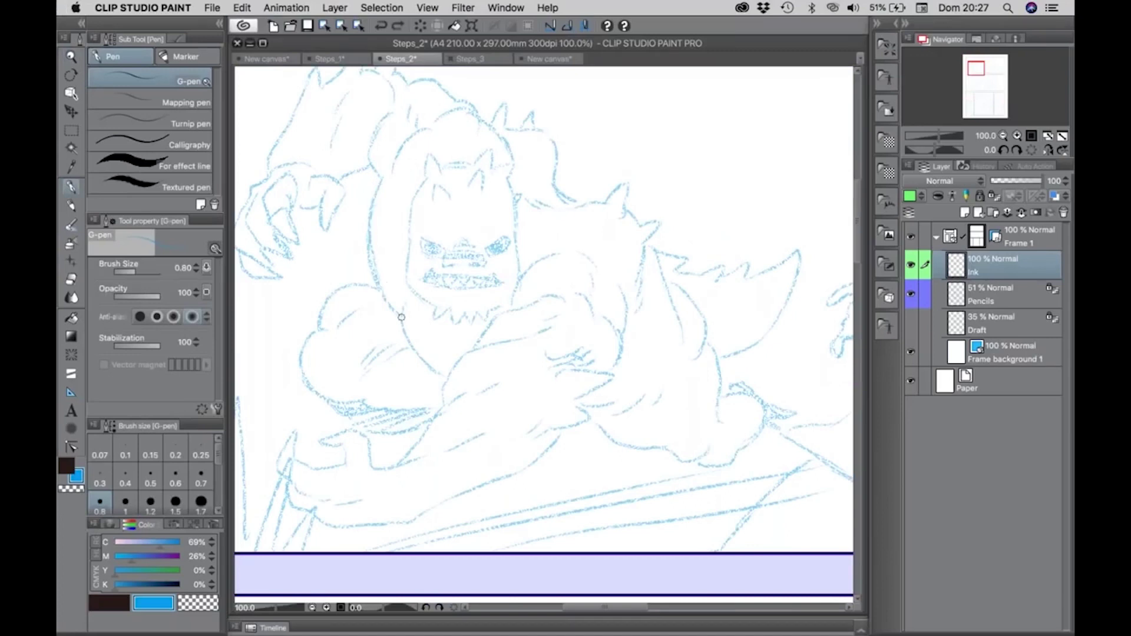
pyautogui.press('x')
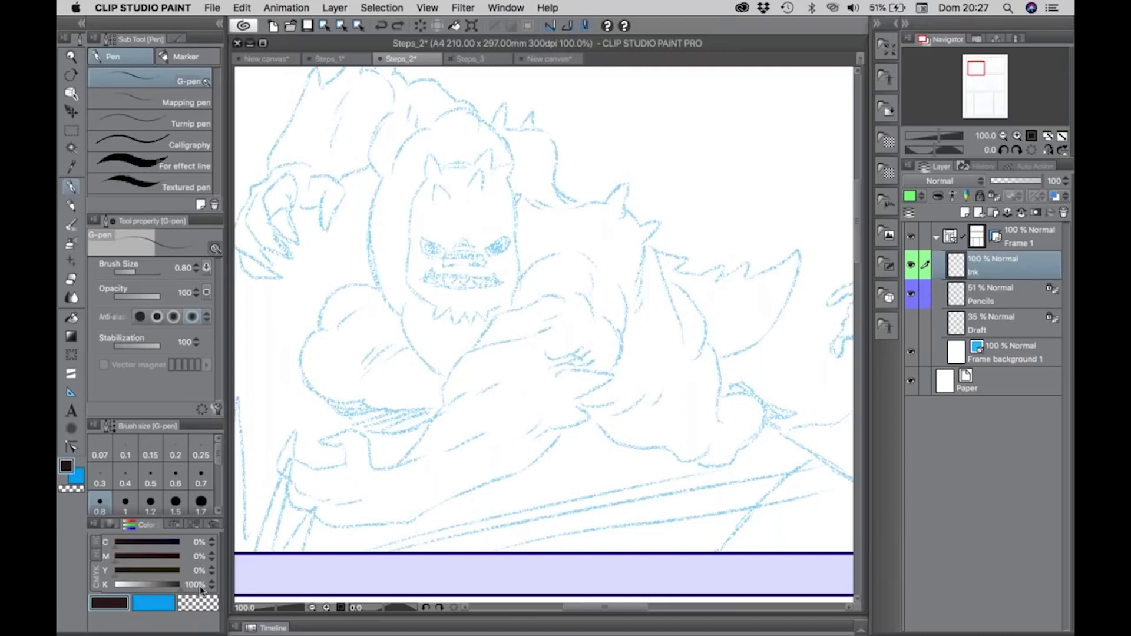
# Try out tapered black G-pen curves in the blank area beside the monster and undo them
pyautogui.moveTo(683, 99)
pyautogui.mouseDown()
pyautogui.moveTo(661, 122)
pyautogui.moveTo(636, 199)
pyautogui.moveTo(649, 265)
pyautogui.mouseUp()
pyautogui.press('super+z')
pyautogui.moveTo(698, 94)
pyautogui.mouseDown()
pyautogui.moveTo(652, 169)
pyautogui.moveTo(650, 225)
pyautogui.mouseUp()
pyautogui.moveTo(712, 88)
pyautogui.mouseDown()
pyautogui.moveTo(666, 145)
pyautogui.moveTo(655, 196)
pyautogui.moveTo(711, 96)
pyautogui.moveTo(687, 124)
pyautogui.moveTo(659, 211)
pyautogui.moveTo(682, 298)
pyautogui.moveTo(675, 252)
pyautogui.moveTo(704, 172)
pyautogui.moveTo(750, 126)
pyautogui.mouseUp()
pyautogui.press('super+z')
pyautogui.press('super+z')
pyautogui.press('super+z')
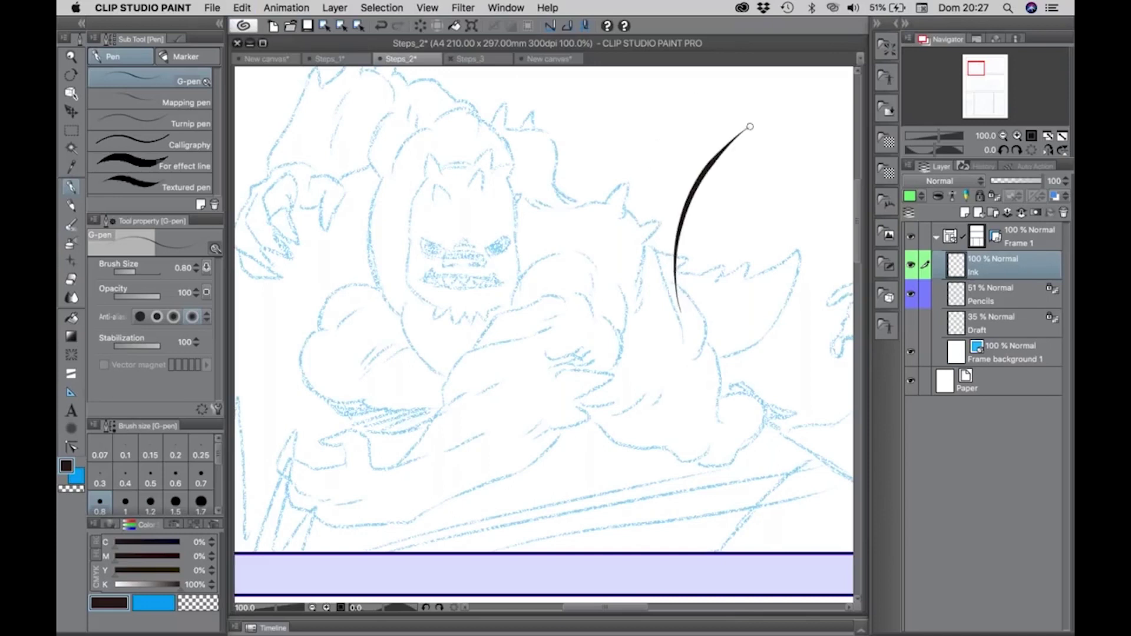
pyautogui.press('super+z')
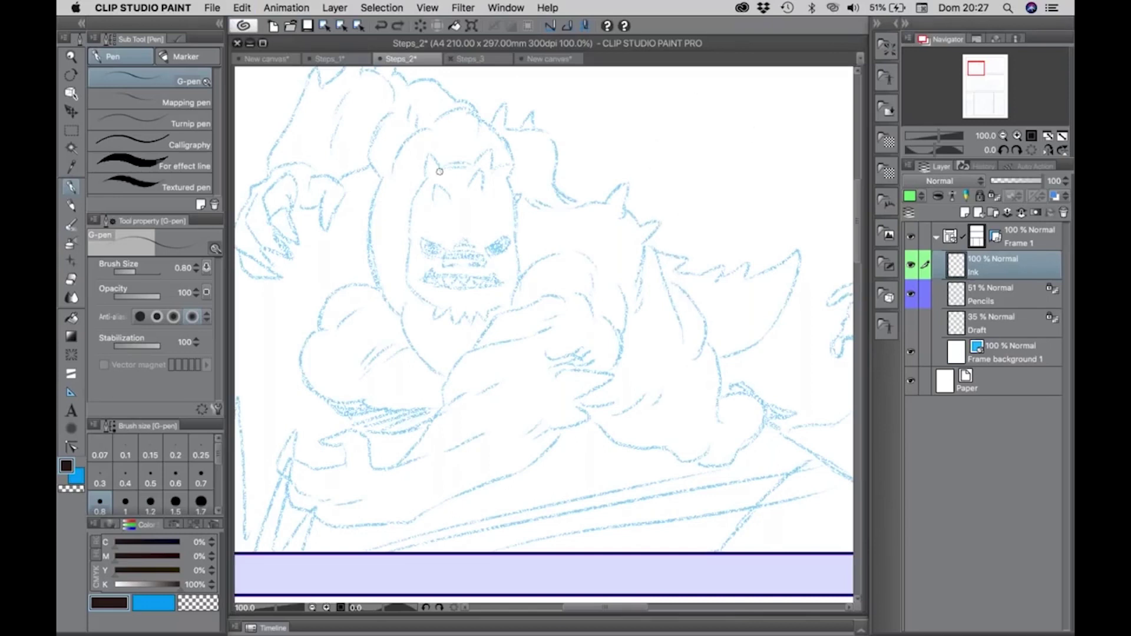
# Ink the outline of the monster's face on the Ink layer, including the head spikes and jagged chin
pyautogui.moveTo(439, 171)
pyautogui.mouseDown()
pyautogui.moveTo(429, 151)
pyautogui.moveTo(428, 194)
pyautogui.mouseUp()
pyautogui.press('super+z')
pyautogui.moveTo(441, 172)
pyautogui.mouseDown()
pyautogui.moveTo(429, 152)
pyautogui.moveTo(406, 297)
pyautogui.moveTo(433, 321)
pyautogui.moveTo(445, 310)
pyautogui.moveTo(449, 329)
pyautogui.moveTo(453, 313)
pyautogui.moveTo(468, 327)
pyautogui.moveTo(474, 312)
pyautogui.moveTo(482, 328)
pyautogui.moveTo(505, 305)
pyautogui.moveTo(517, 236)
pyautogui.moveTo(512, 165)
pyautogui.moveTo(490, 149)
pyautogui.moveTo(494, 169)
pyautogui.moveTo(462, 159)
pyautogui.moveTo(477, 161)
pyautogui.mouseUp()
pyautogui.press('super+z')
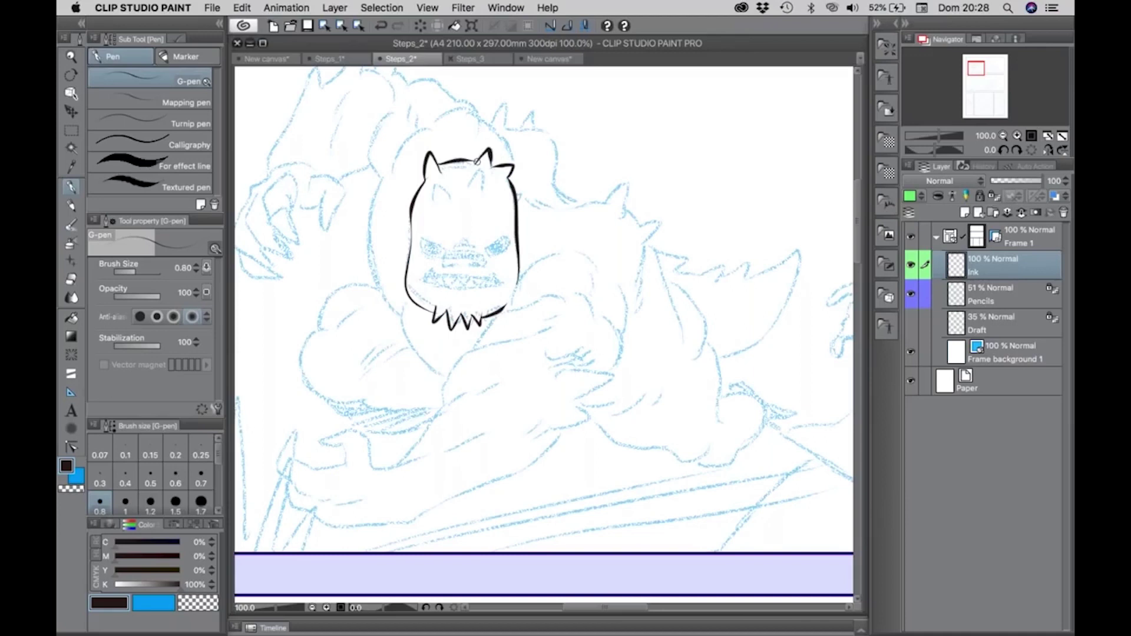
# Set the G-pen's stabilization to 0 and try long curved strokes in the blank area above the monster's tail
pyautogui.press('/')
pyautogui.scroll(4, 590, 247)
pyautogui.hscroll(5, 591, 247)
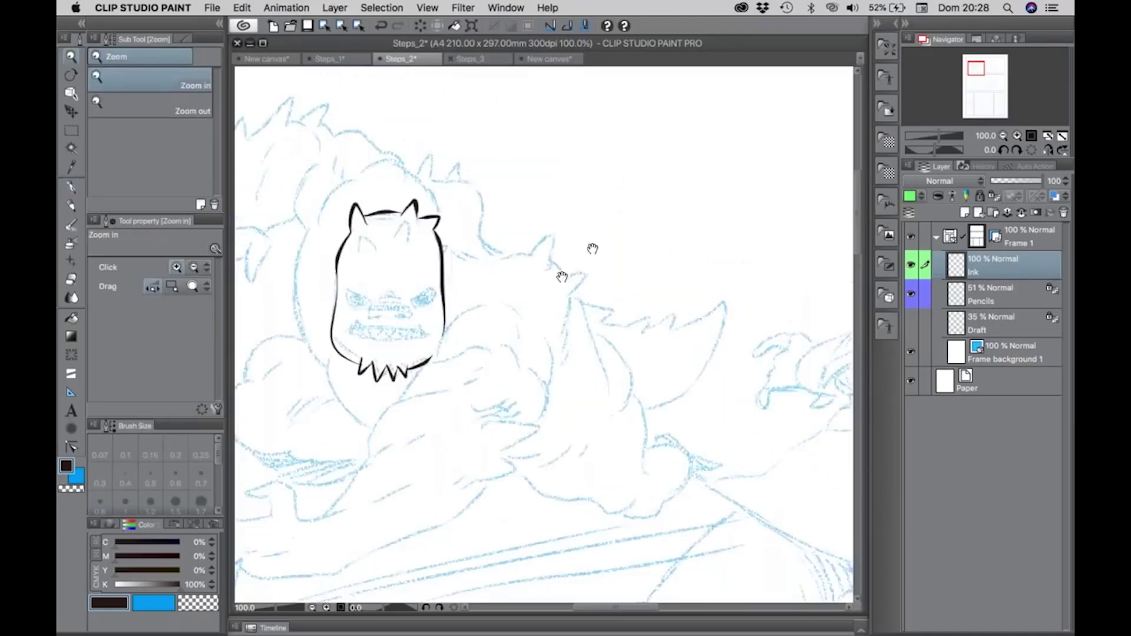
pyautogui.click(634, 221)
pyautogui.scroll(2, 618, 232)
pyautogui.hscroll(2, 619, 232)
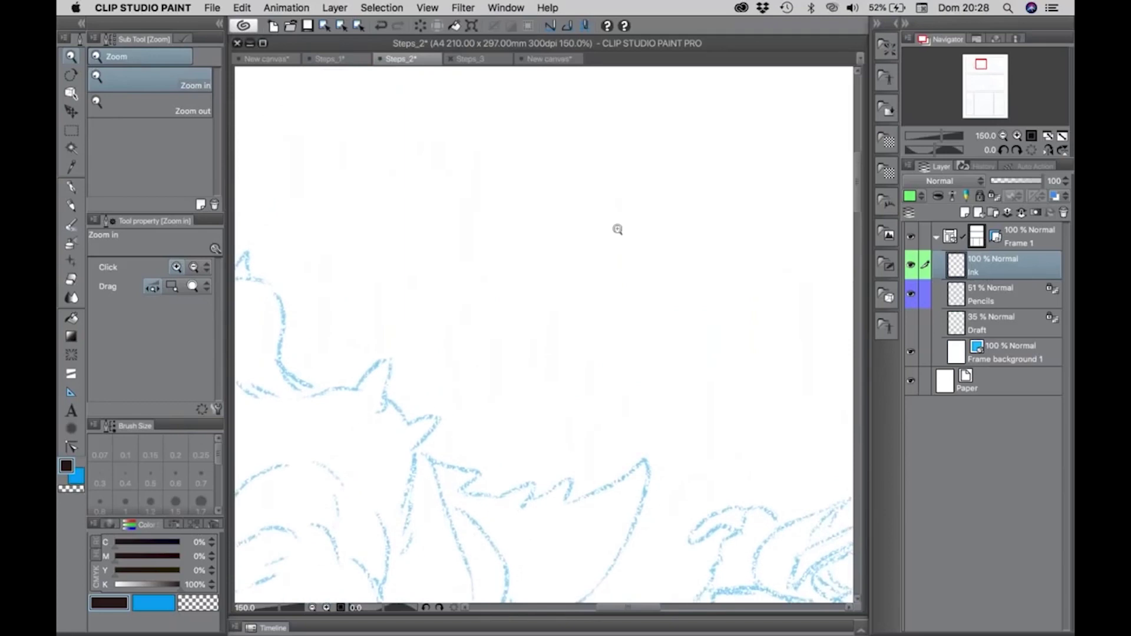
pyautogui.press('p')
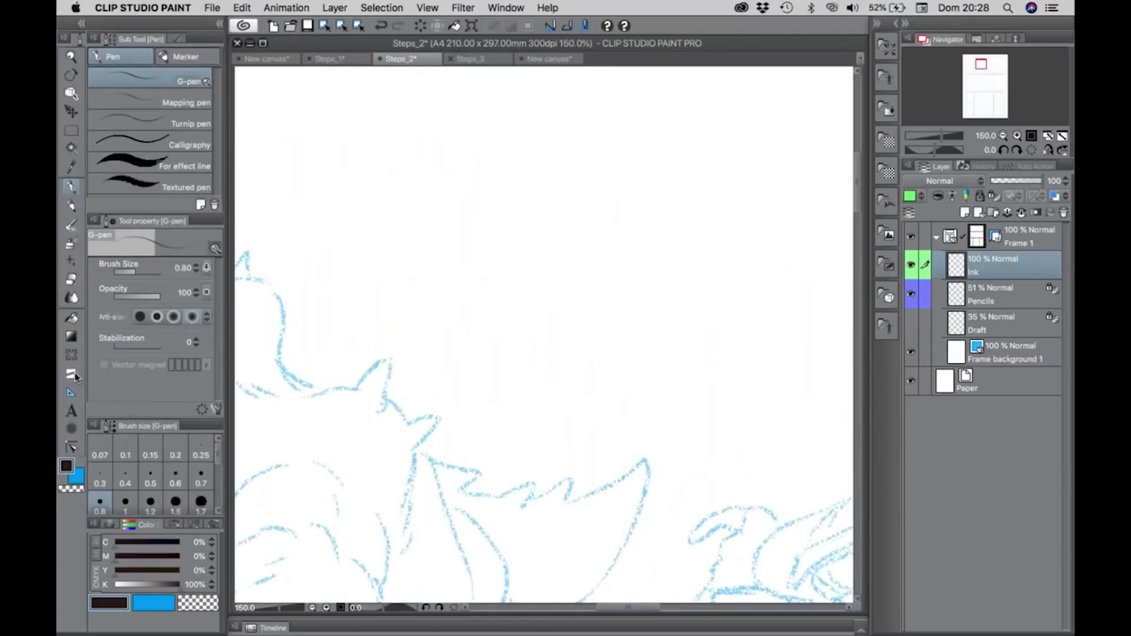
pyautogui.moveTo(437, 362)
pyautogui.mouseDown()
pyautogui.moveTo(465, 270)
pyautogui.moveTo(541, 154)
pyautogui.moveTo(621, 122)
pyautogui.moveTo(709, 115)
pyautogui.mouseUp()
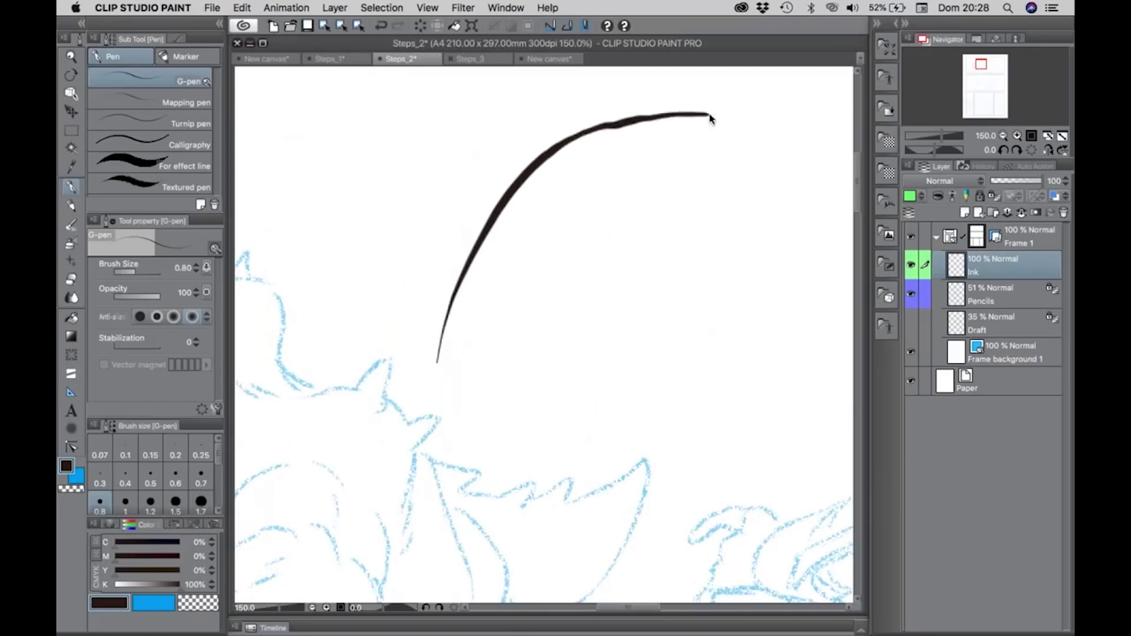
pyautogui.press('super+z')
pyautogui.moveTo(456, 416)
pyautogui.mouseDown()
pyautogui.moveTo(479, 270)
pyautogui.moveTo(515, 212)
pyautogui.moveTo(590, 145)
pyautogui.moveTo(662, 127)
pyautogui.mouseUp()
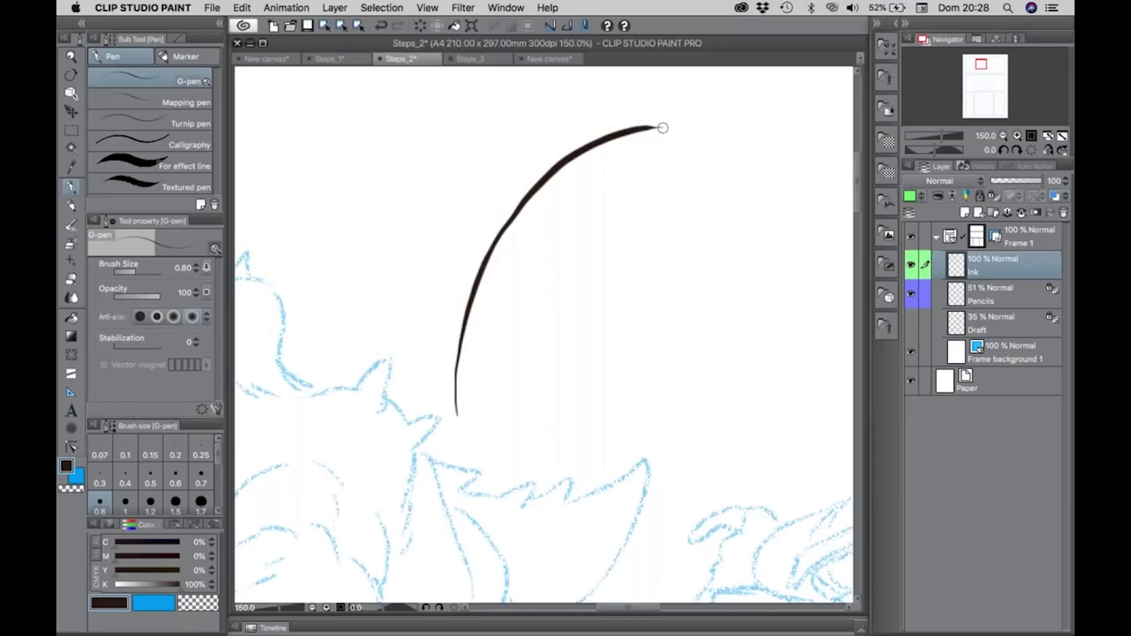
# Raise the G-pen's stabilization and draw comparison curves beside the unstabilized stroke
pyautogui.moveTo(127, 348); pyautogui.dragTo(162, 351)
pyautogui.moveTo(562, 437)
pyautogui.mouseDown()
pyautogui.moveTo(571, 359)
pyautogui.moveTo(610, 273)
pyautogui.moveTo(646, 223)
pyautogui.moveTo(739, 154)
pyautogui.mouseUp()
pyautogui.hotkey('ctrl', 'z')
pyautogui.moveTo(567, 444)
pyautogui.mouseDown()
pyautogui.moveTo(581, 361)
pyautogui.moveTo(618, 274)
pyautogui.moveTo(702, 173)
pyautogui.moveTo(763, 134)
pyautogui.mouseUp()
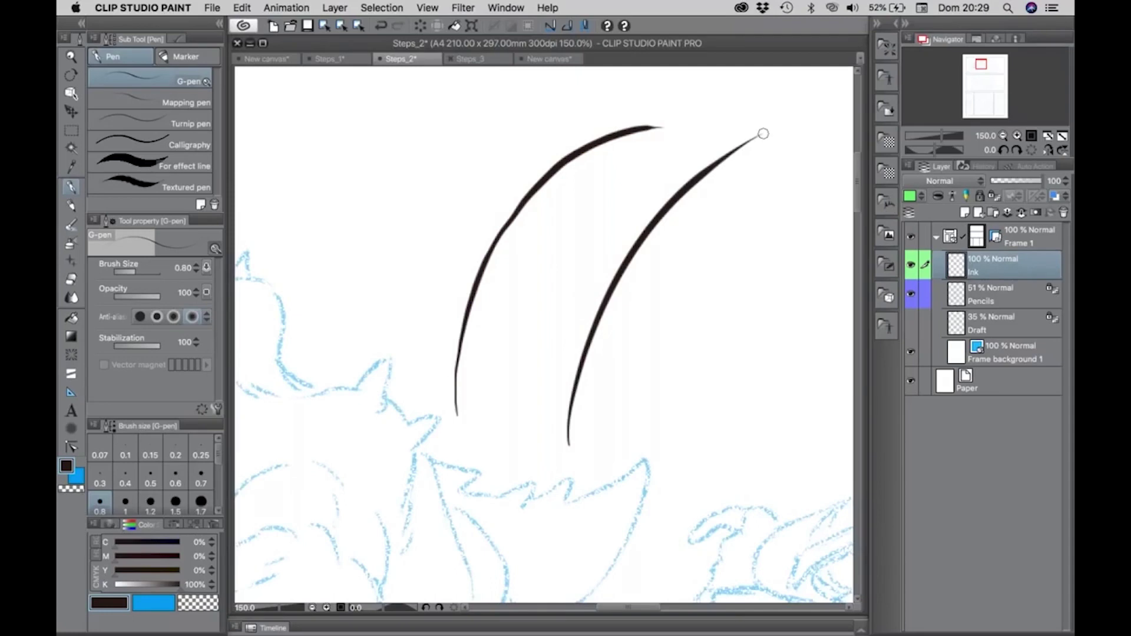
pyautogui.moveTo(500, 429)
pyautogui.mouseDown()
pyautogui.moveTo(517, 319)
pyautogui.moveTo(542, 280)
pyautogui.moveTo(500, 417)
pyautogui.mouseUp()
pyautogui.moveTo(549, 283)
pyautogui.mouseDown()
pyautogui.moveTo(502, 418)
pyautogui.moveTo(512, 433)
pyautogui.mouseUp()
# Undo all the stabilization test curves above the monster's tail
pyautogui.press('super+z')
pyautogui.press('super+z')
pyautogui.press('super+z')
pyautogui.press('super+z')
pyautogui.press('super+z')
pyautogui.press('super+z')
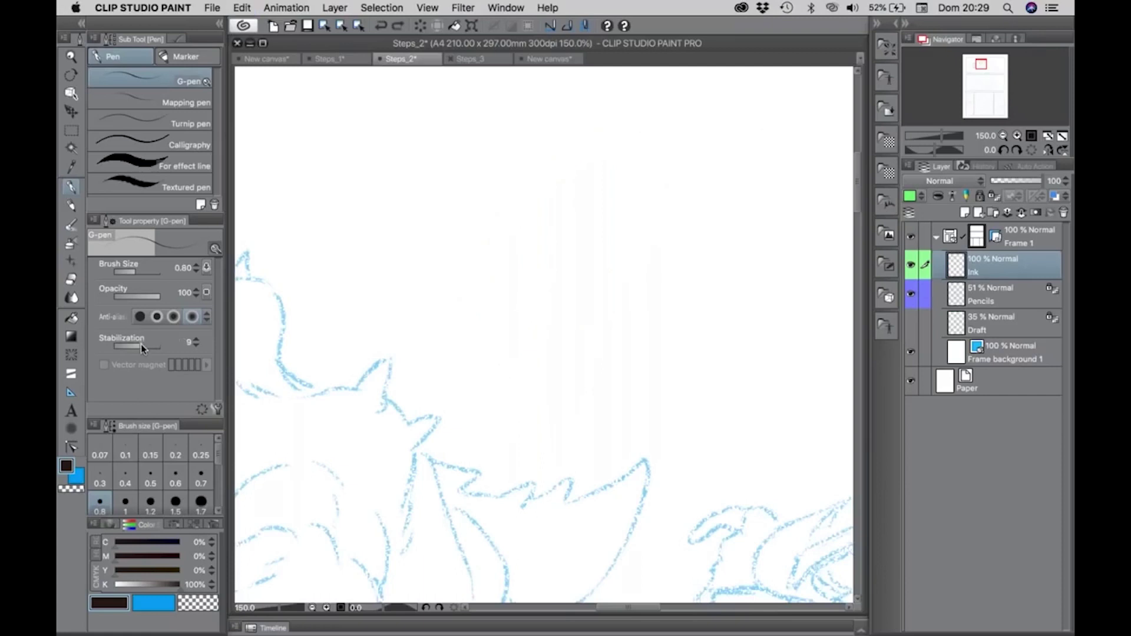
# Set the G-pen's stabilization to 100 and ink the monster's spiked back and shoulder outline
pyautogui.moveTo(194, 344); pyautogui.dragTo(159, 352)
pyautogui.moveTo(308, 393)
pyautogui.mouseDown()
pyautogui.moveTo(361, 387)
pyautogui.moveTo(386, 357)
pyautogui.moveTo(377, 404)
pyautogui.moveTo(381, 392)
pyautogui.moveTo(404, 420)
pyautogui.moveTo(438, 418)
pyautogui.moveTo(403, 449)
pyautogui.moveTo(414, 463)
pyautogui.moveTo(397, 559)
pyautogui.mouseUp()
pyautogui.moveTo(325, 385)
pyautogui.mouseDown()
pyautogui.moveTo(295, 384)
pyautogui.moveTo(278, 351)
pyautogui.moveTo(280, 295)
pyautogui.moveTo(396, 320)
pyautogui.moveTo(598, 313)
pyautogui.mouseUp()
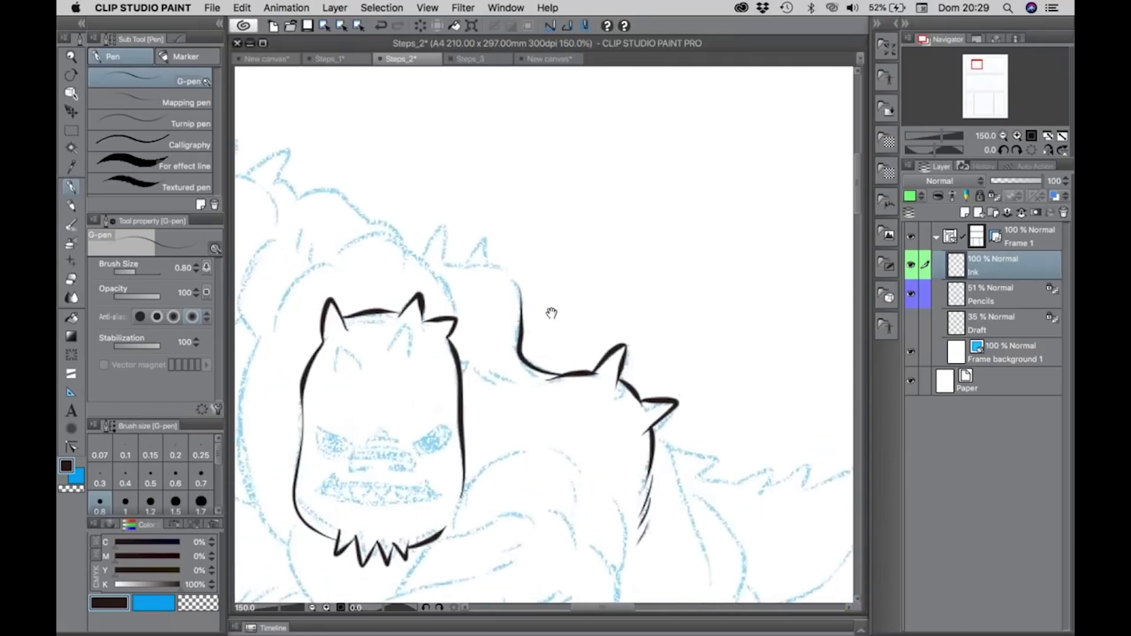
pyautogui.moveTo(518, 325)
pyautogui.mouseDown()
pyautogui.moveTo(516, 290)
pyautogui.moveTo(475, 247)
pyautogui.moveTo(487, 246)
pyautogui.moveTo(490, 264)
pyautogui.moveTo(455, 263)
pyautogui.moveTo(469, 264)
pyautogui.moveTo(443, 229)
pyautogui.moveTo(419, 259)
pyautogui.mouseUp()
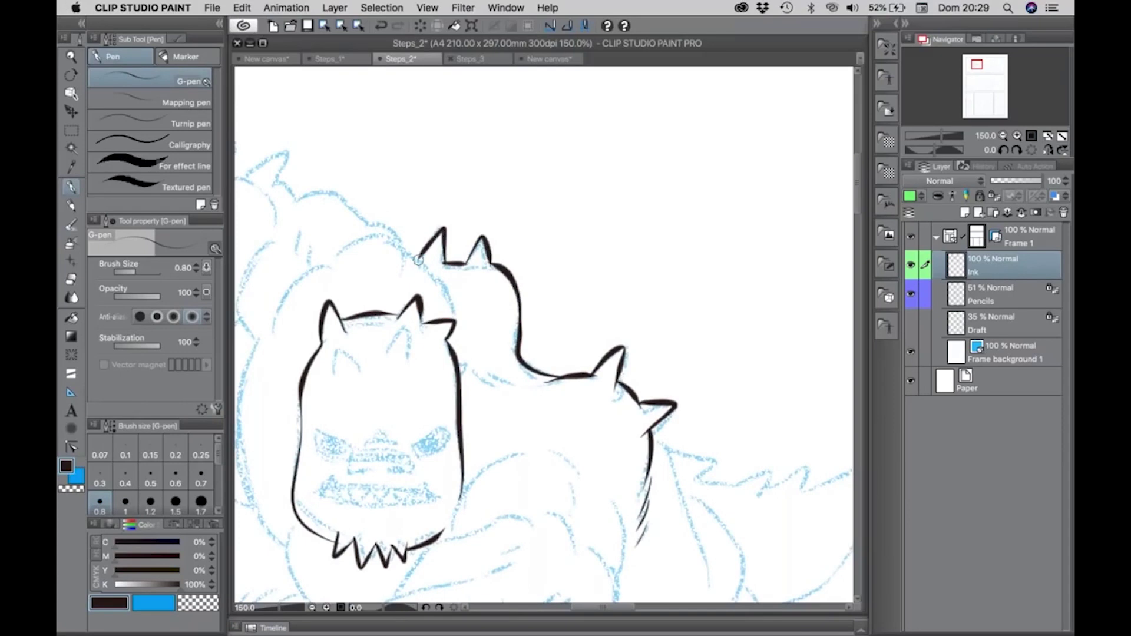
# Ink the curved outline around the top of the monster's head, redrawing the first attempt
pyautogui.moveTo(343, 249)
pyautogui.mouseDown()
pyautogui.moveTo(394, 239)
pyautogui.moveTo(423, 257)
pyautogui.moveTo(451, 307)
pyautogui.mouseUp()
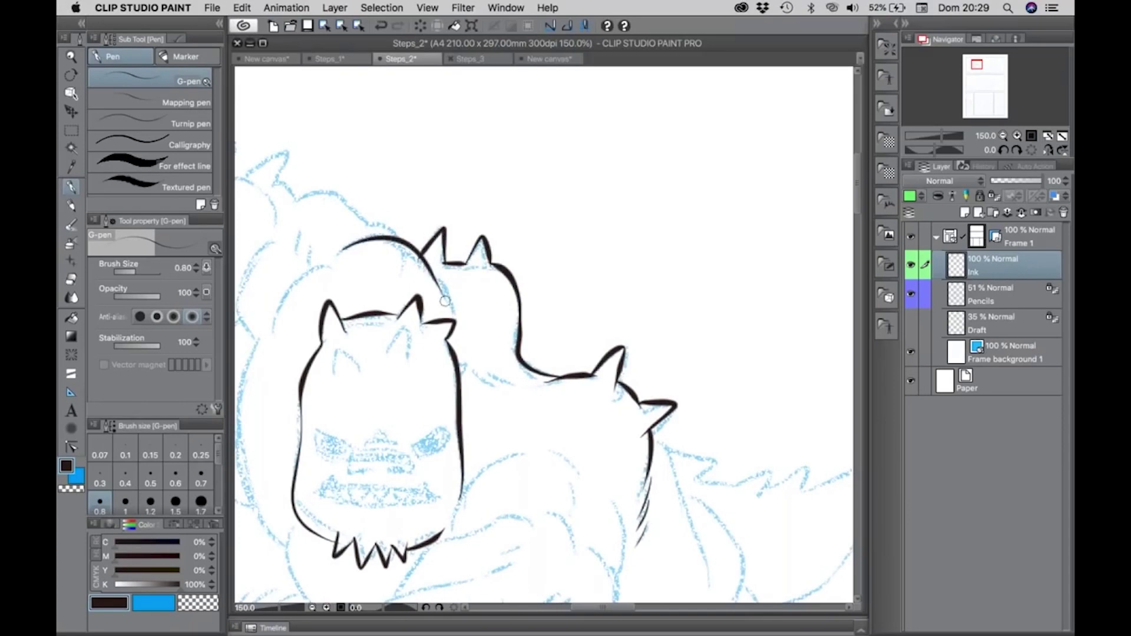
pyautogui.press('super+z')
pyautogui.moveTo(336, 253)
pyautogui.mouseDown()
pyautogui.moveTo(401, 243)
pyautogui.moveTo(443, 282)
pyautogui.moveTo(452, 312)
pyautogui.mouseUp()
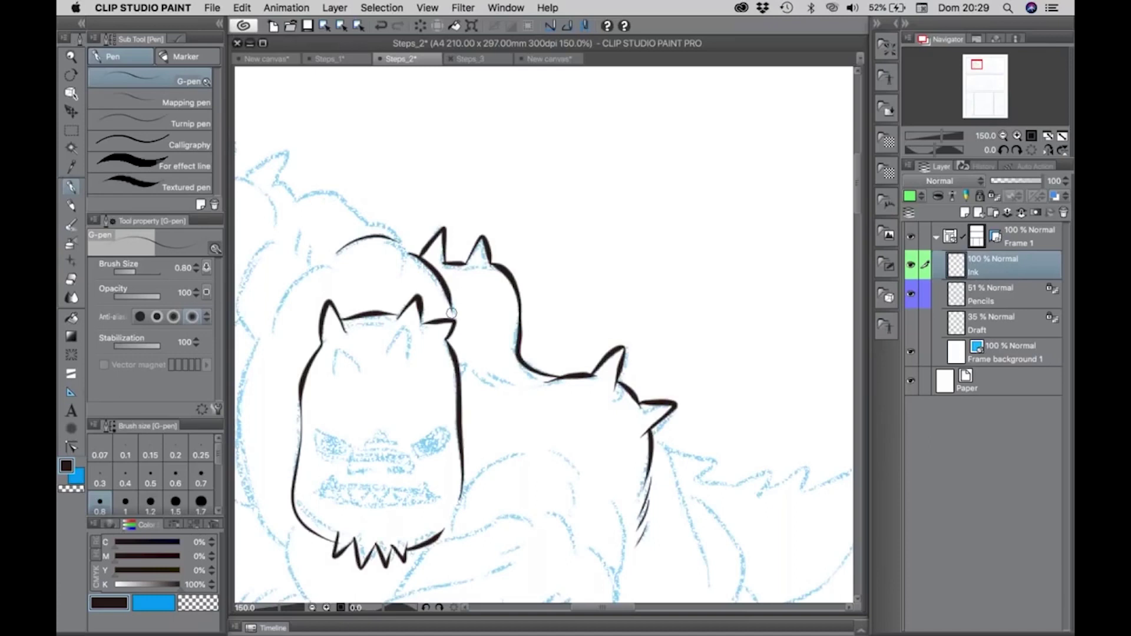
pyautogui.press('/')
pyautogui.keyDown('alt'); pyautogui.click(437, 347); pyautogui.keyUp('alt')
pyautogui.keyDown('alt'); pyautogui.click(439, 348); pyautogui.keyUp('alt')
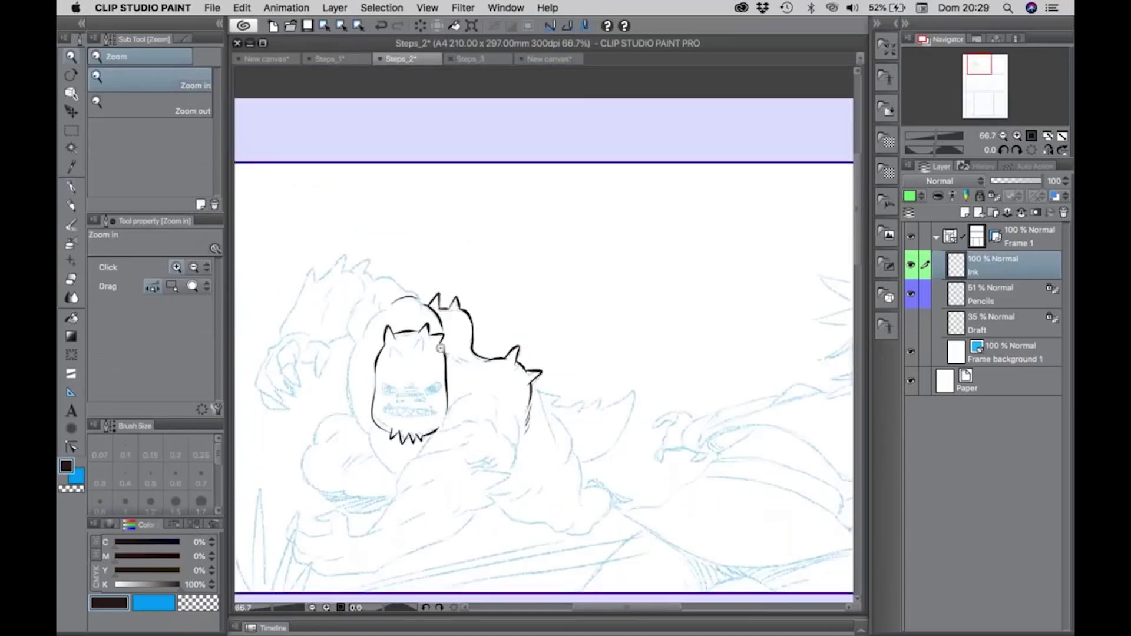
# In the Steps_3 page, show the matita layer beneath the inks and raise its opacity to 100%
pyautogui.click(471, 59)
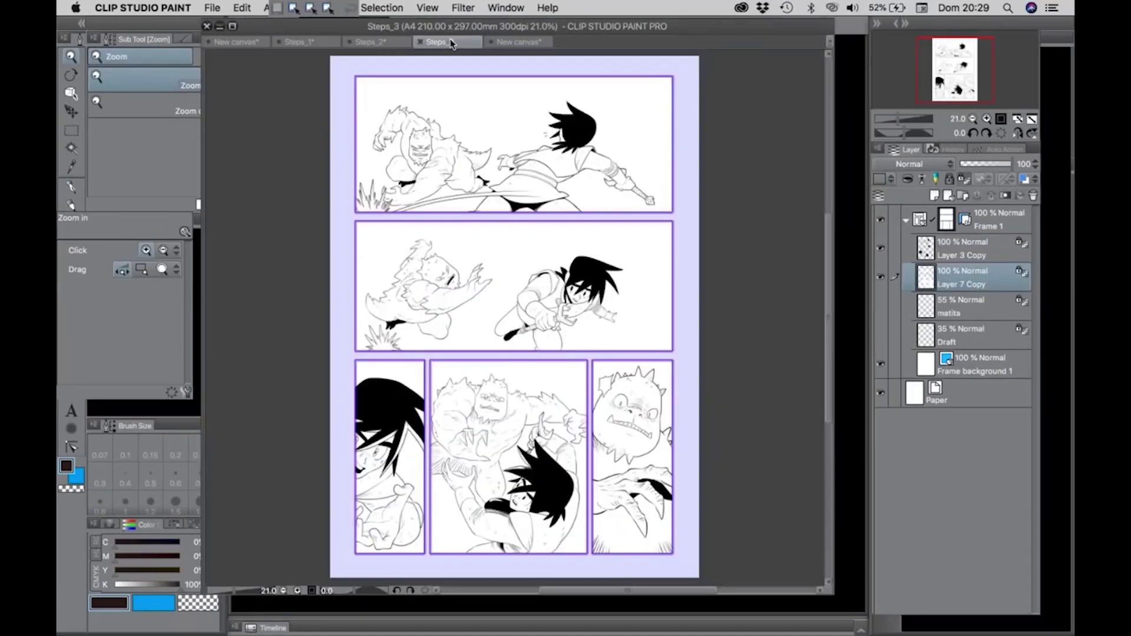
pyautogui.click(445, 163)
pyautogui.click(445, 164)
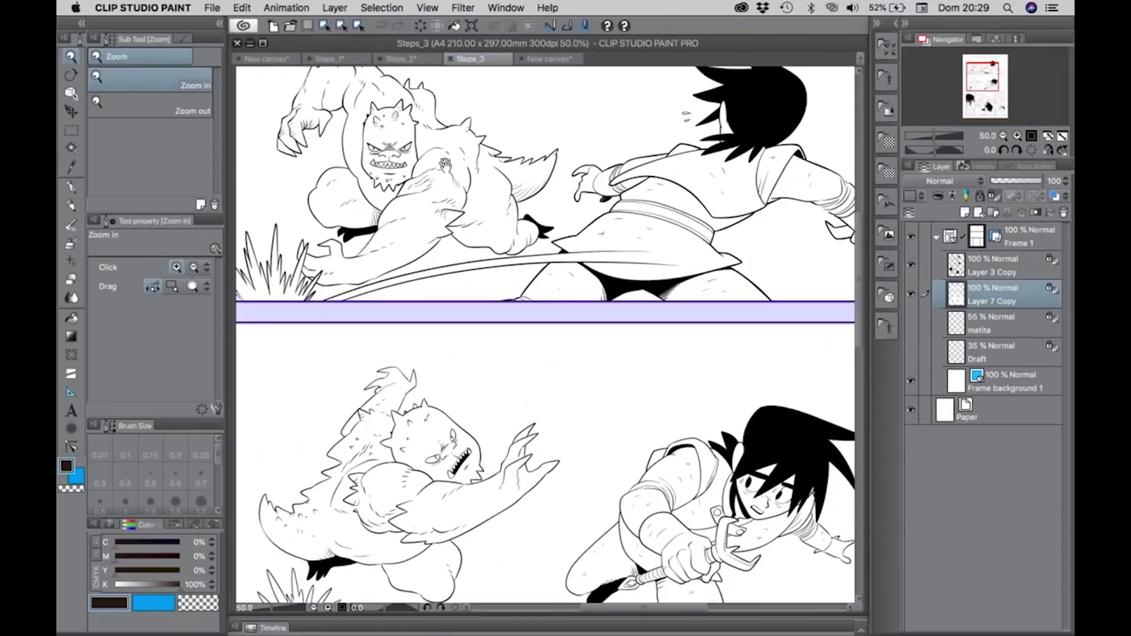
pyautogui.moveTo(653, 329); pyautogui.dragTo(637, 429)
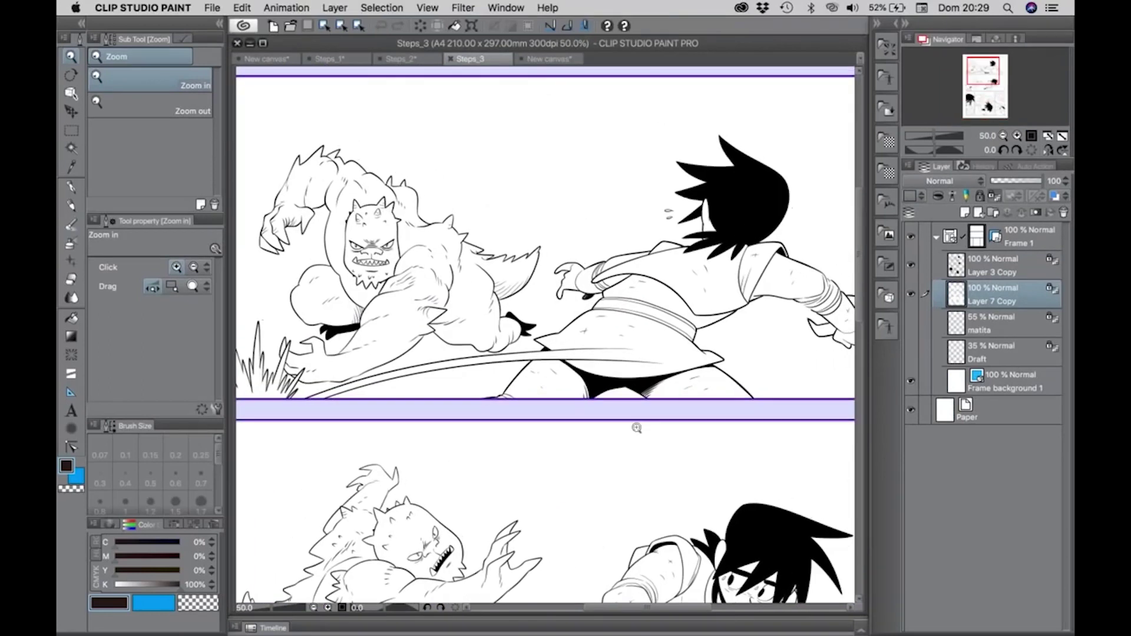
pyautogui.click(909, 323)
pyautogui.click(952, 330)
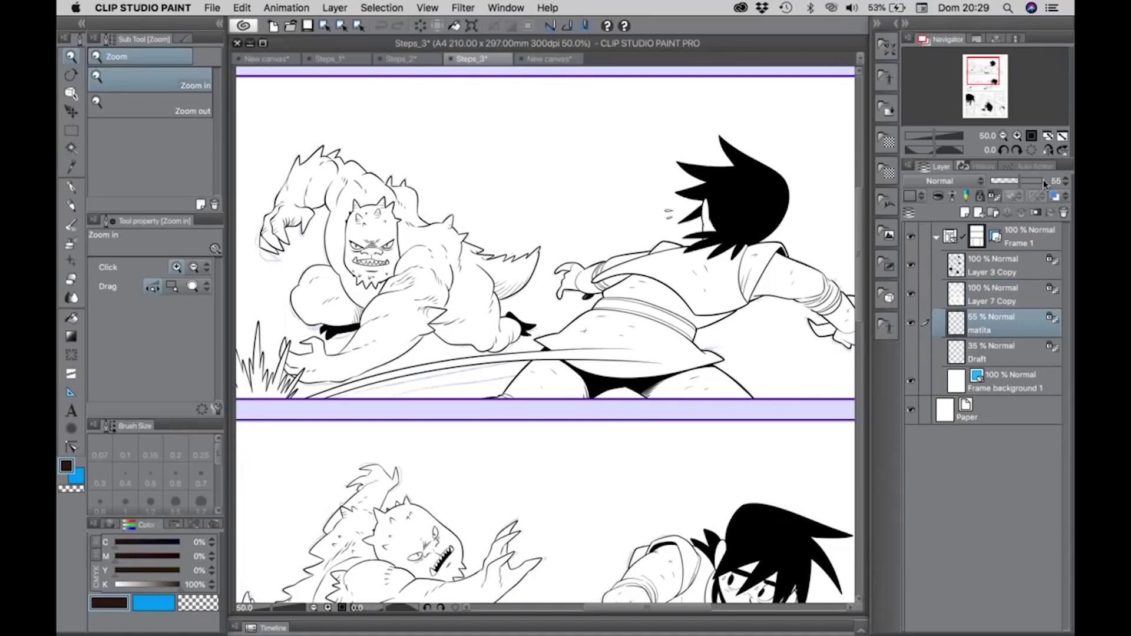
pyautogui.moveTo(1046, 183); pyautogui.dragTo(1060, 183)
# Toggle the Draft layer's visibility and rename the matita layer as pencils
pyautogui.click(910, 354)
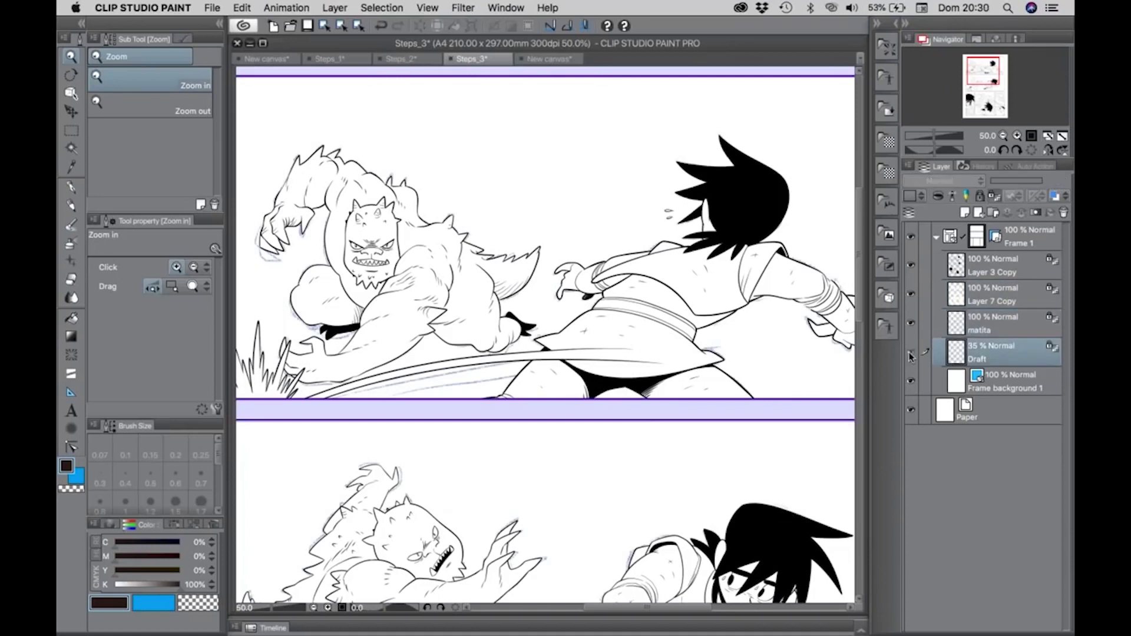
pyautogui.click(910, 353)
pyautogui.click(911, 355)
pyautogui.doubleClick(979, 330)
pyautogui.write('pencils')
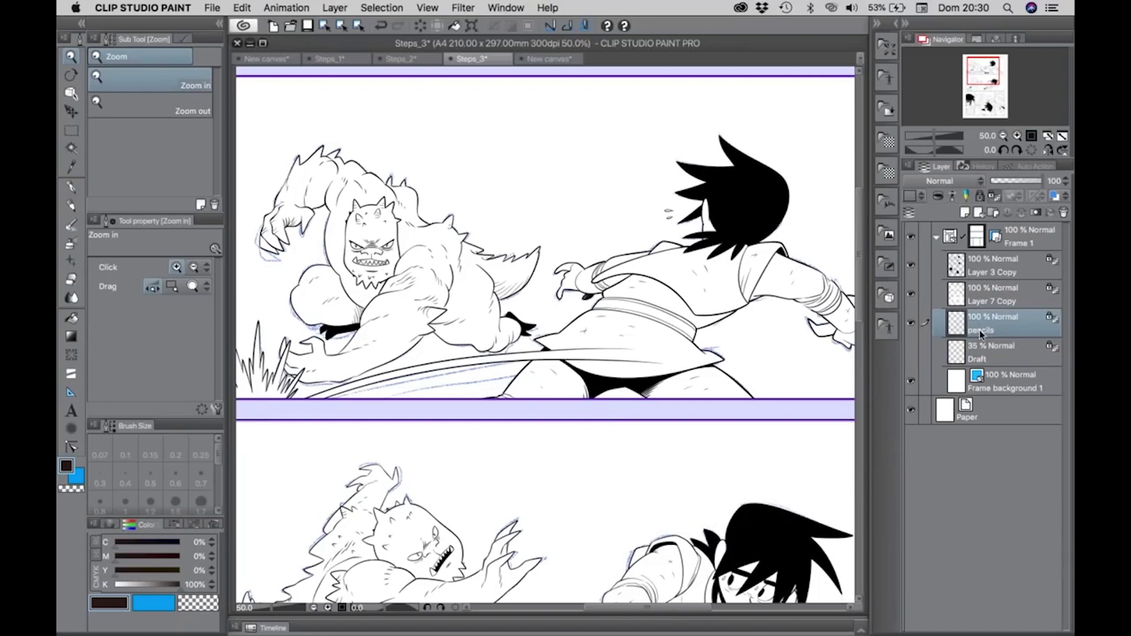
# Review the layers in the Frame 1 folder one by one, and hide and show the whole folder
pyautogui.click(959, 272)
pyautogui.click(954, 238)
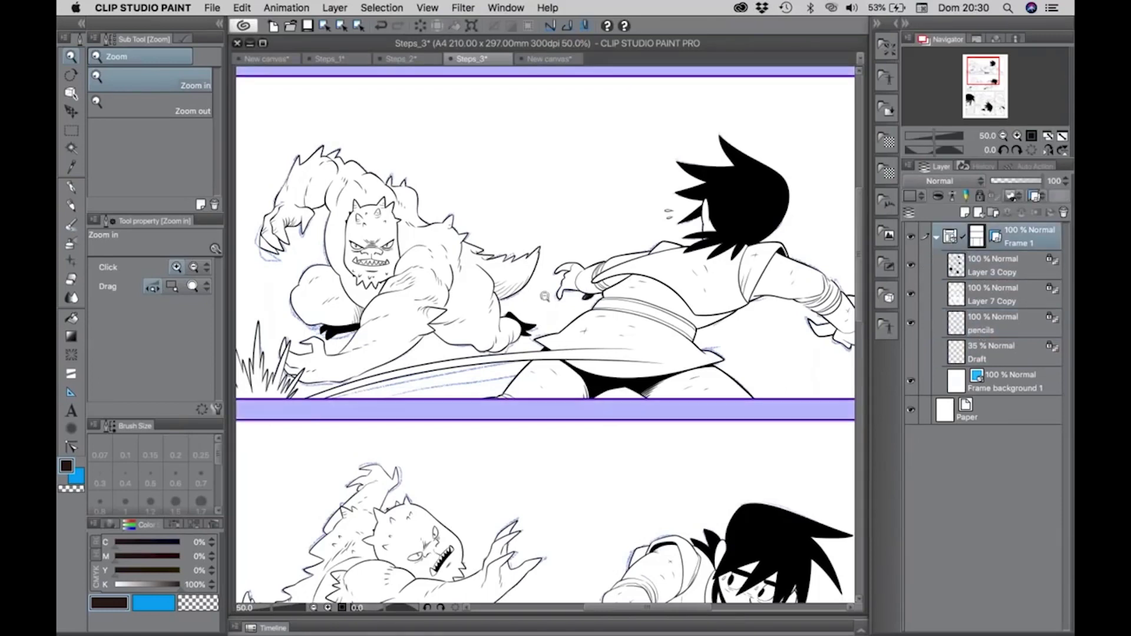
pyautogui.keyDown('alt'); pyautogui.click(545, 296); pyautogui.keyUp('alt')
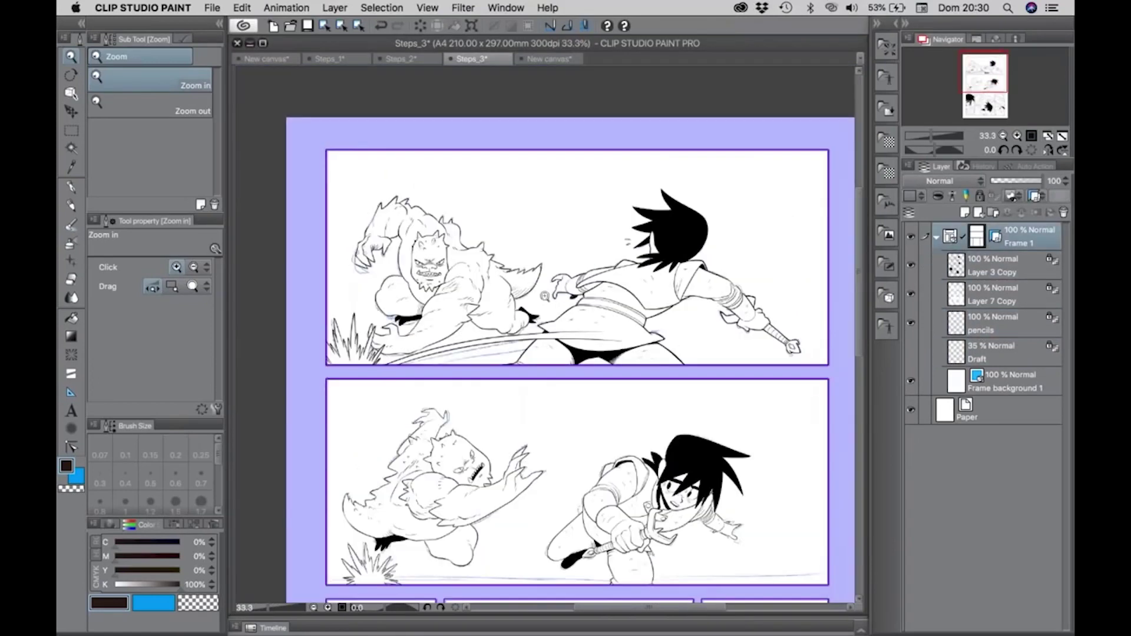
pyautogui.click(957, 267)
pyautogui.click(950, 237)
pyautogui.click(959, 293)
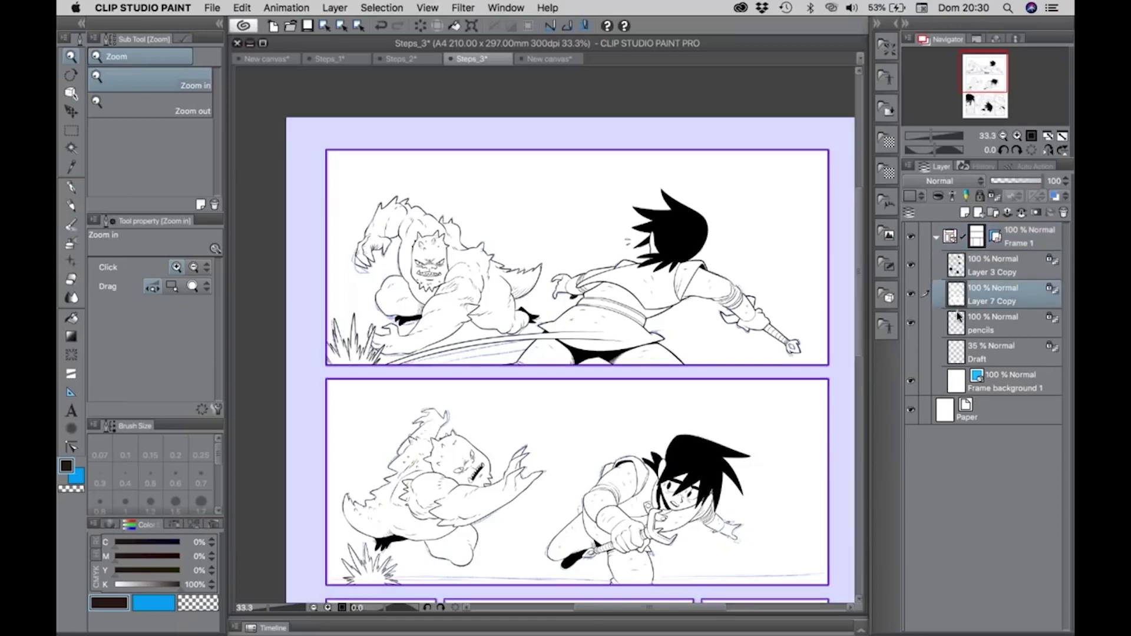
pyautogui.click(911, 237)
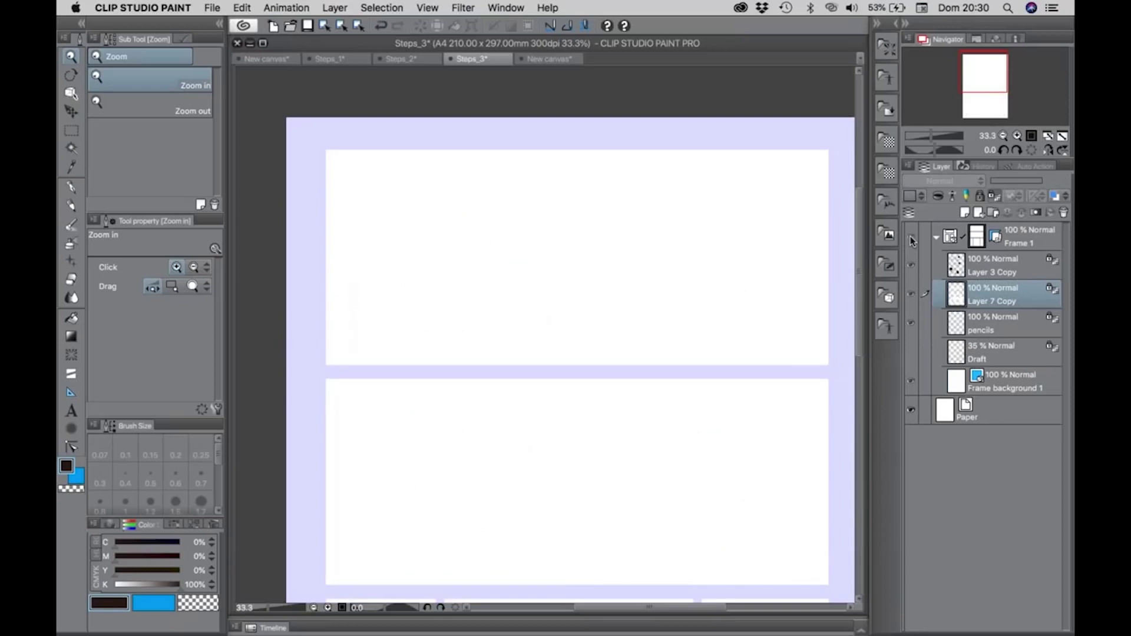
pyautogui.click(911, 237)
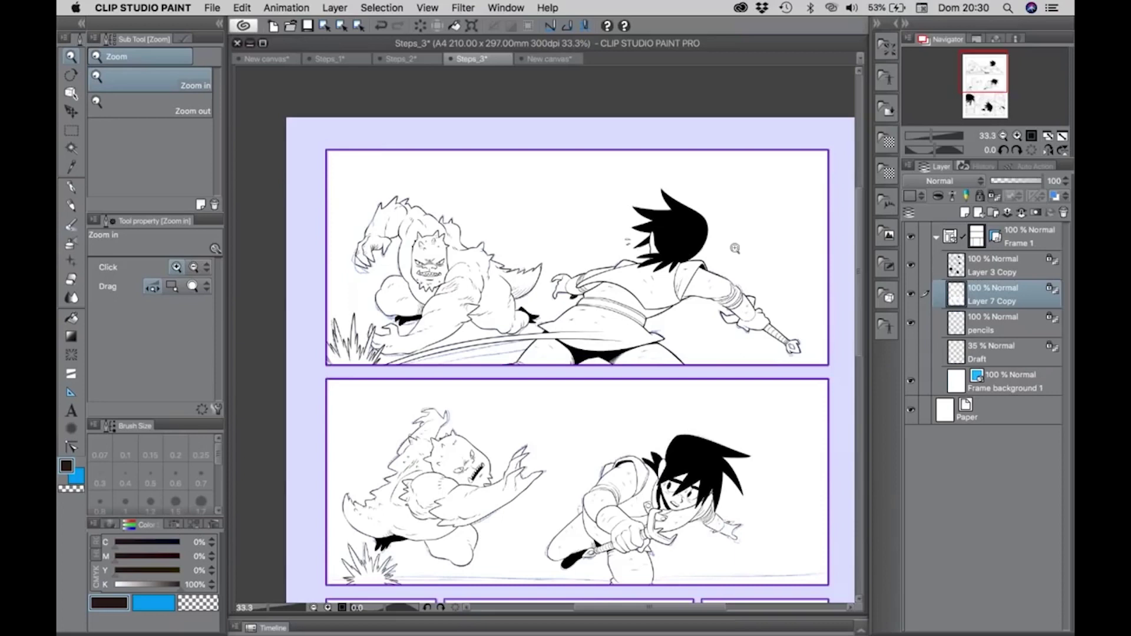
pyautogui.keyDown('alt'); pyautogui.click(734, 248); pyautogui.keyUp('alt')
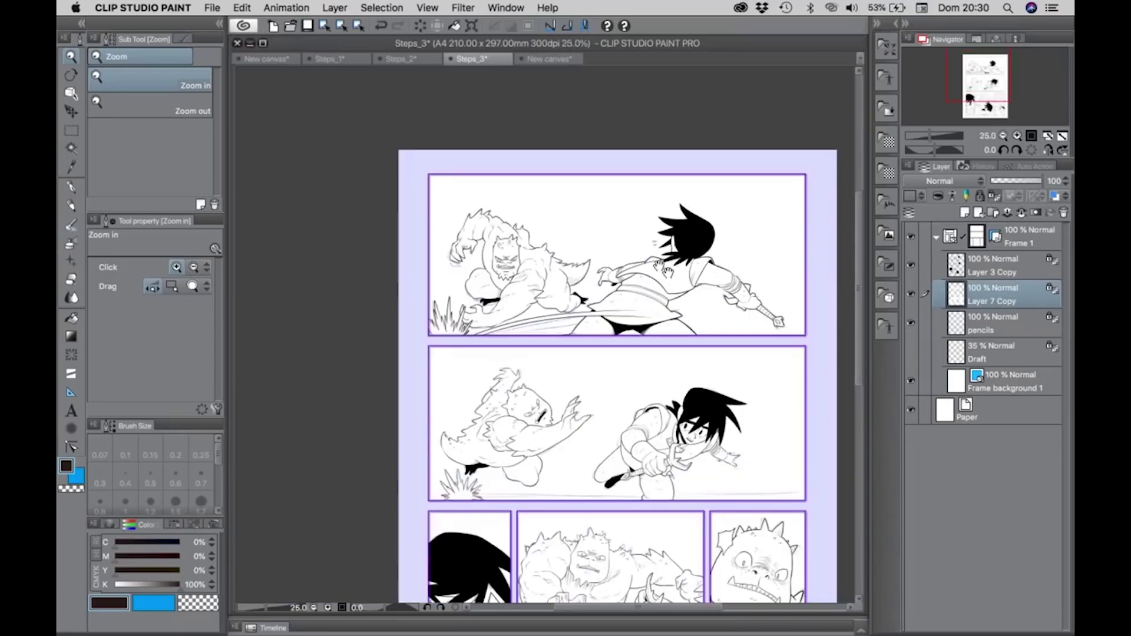
pyautogui.moveTo(657, 265); pyautogui.dragTo(601, 223)
pyautogui.moveTo(543, 283); pyautogui.dragTo(536, 235)
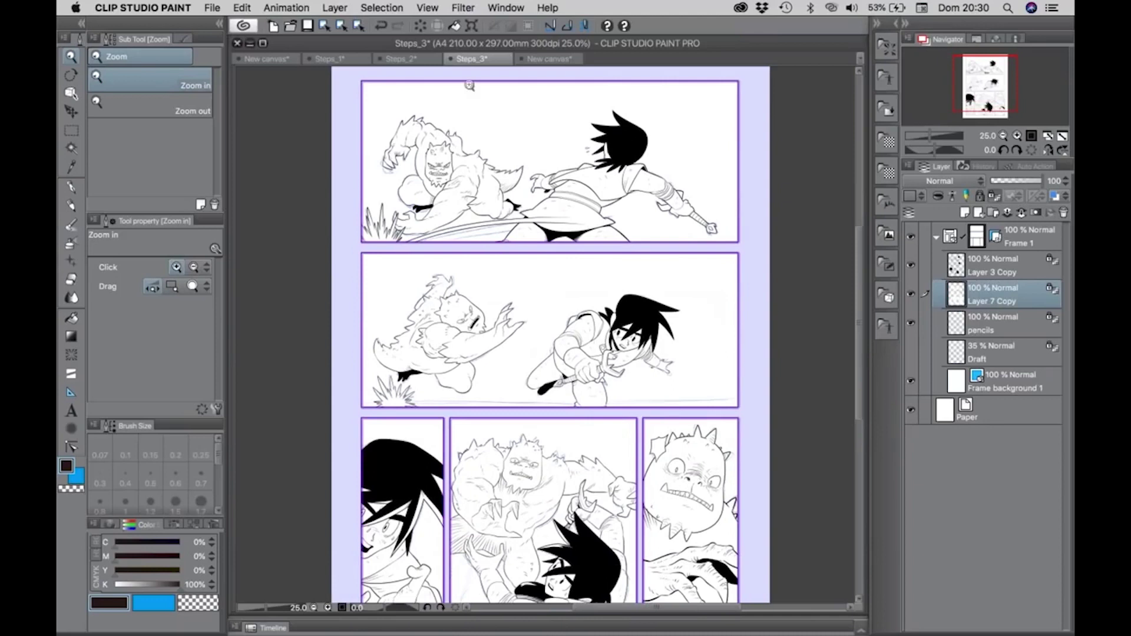
# Switch to the blank New canvas, then preview Switch_7.jpg from the My stuff folder in Finder
pyautogui.click(542, 58)
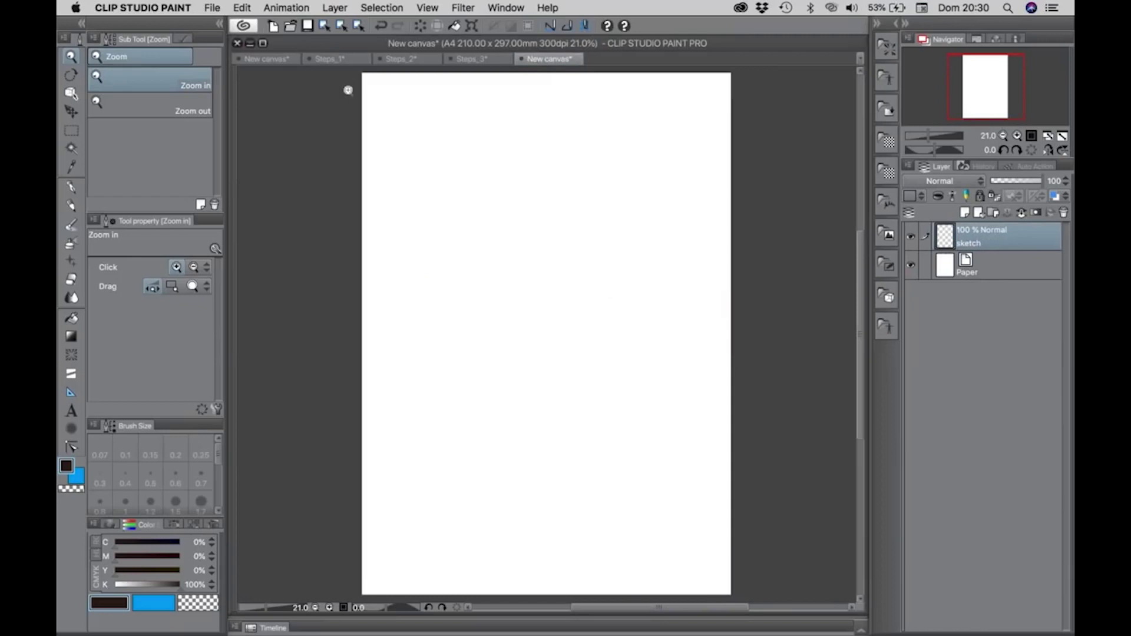
pyautogui.press('super+Tab')
pyautogui.click(823, 310)
pyautogui.press('space')
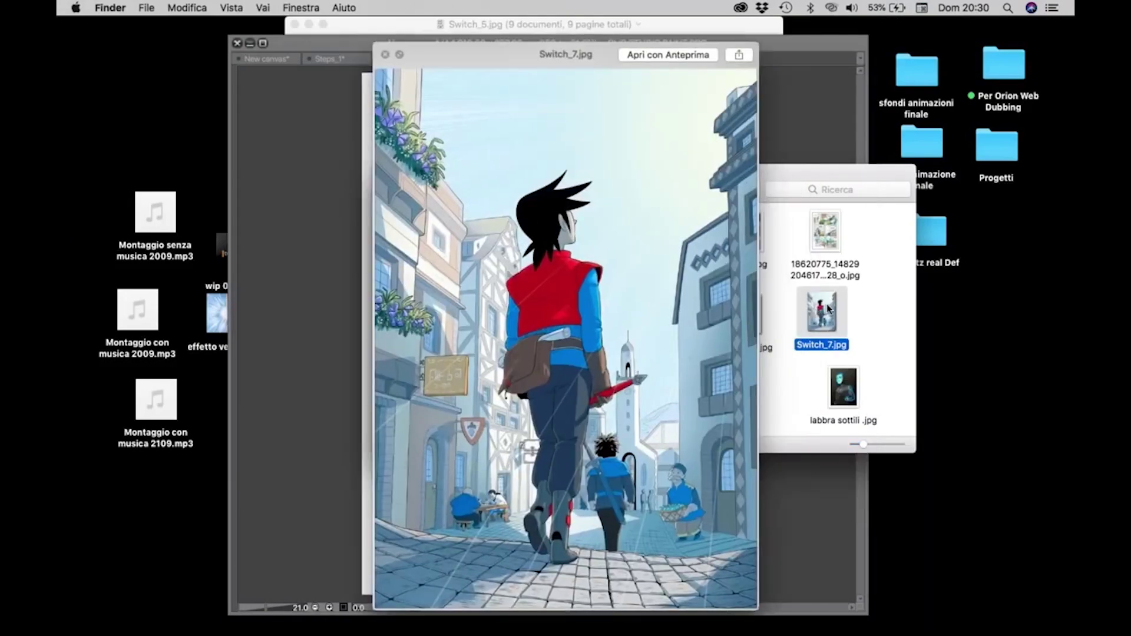
pyautogui.press('space')
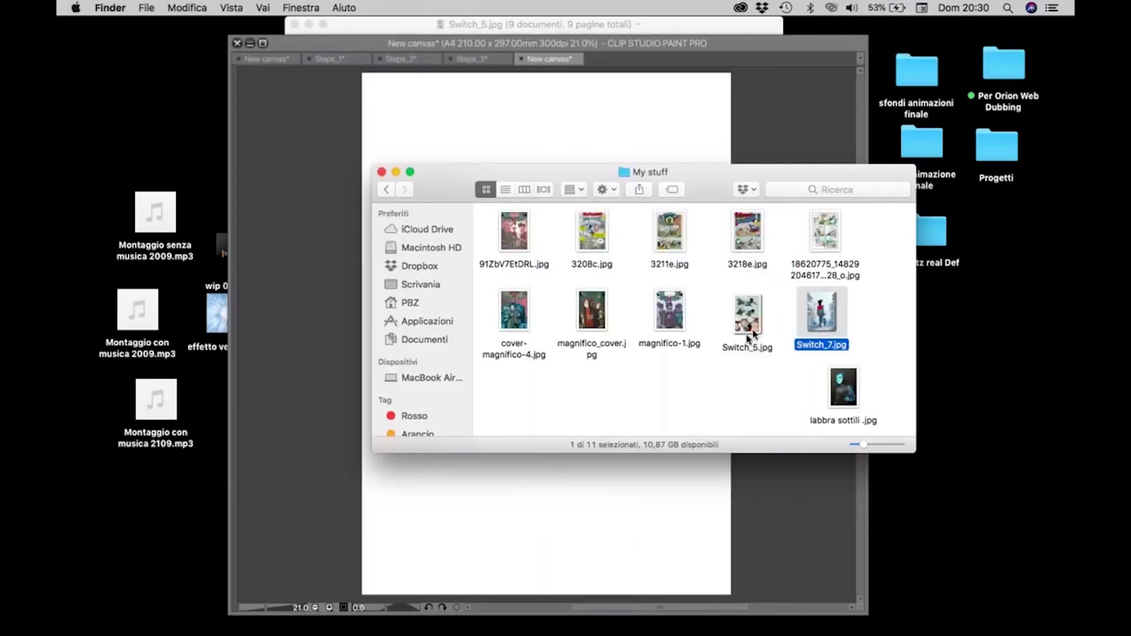
# In Finder's WEBINAR folder, open Blue.clip from the Steps folder, view the inked street scene and close it again
pyautogui.click(388, 190)
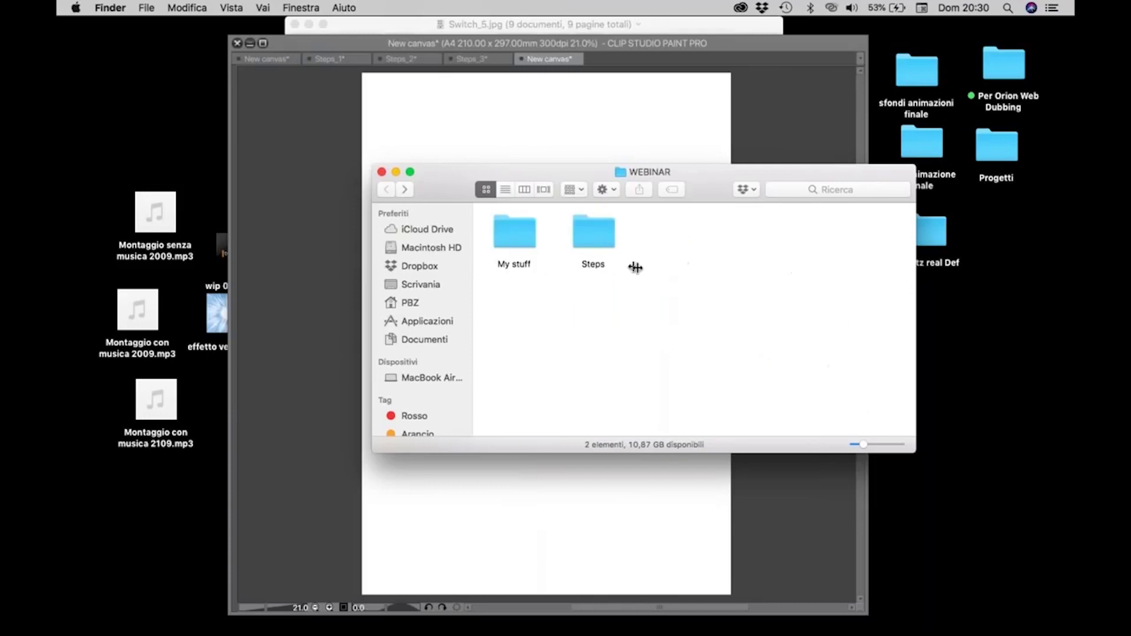
pyautogui.click(592, 244)
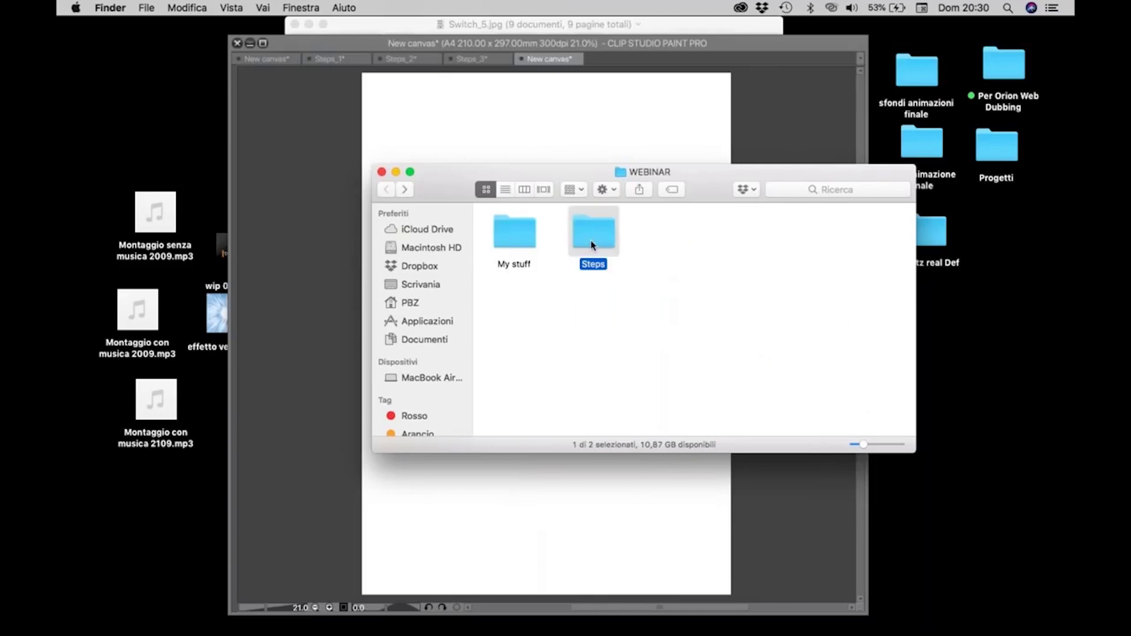
pyautogui.doubleClick(592, 244)
pyautogui.click(510, 238)
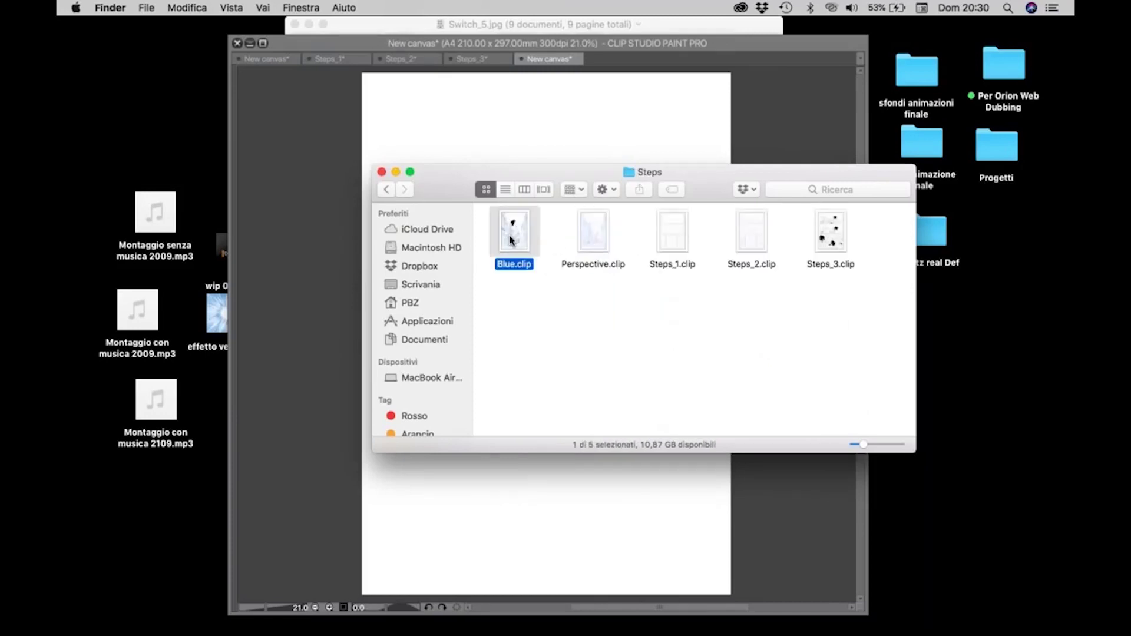
pyautogui.doubleClick(510, 239)
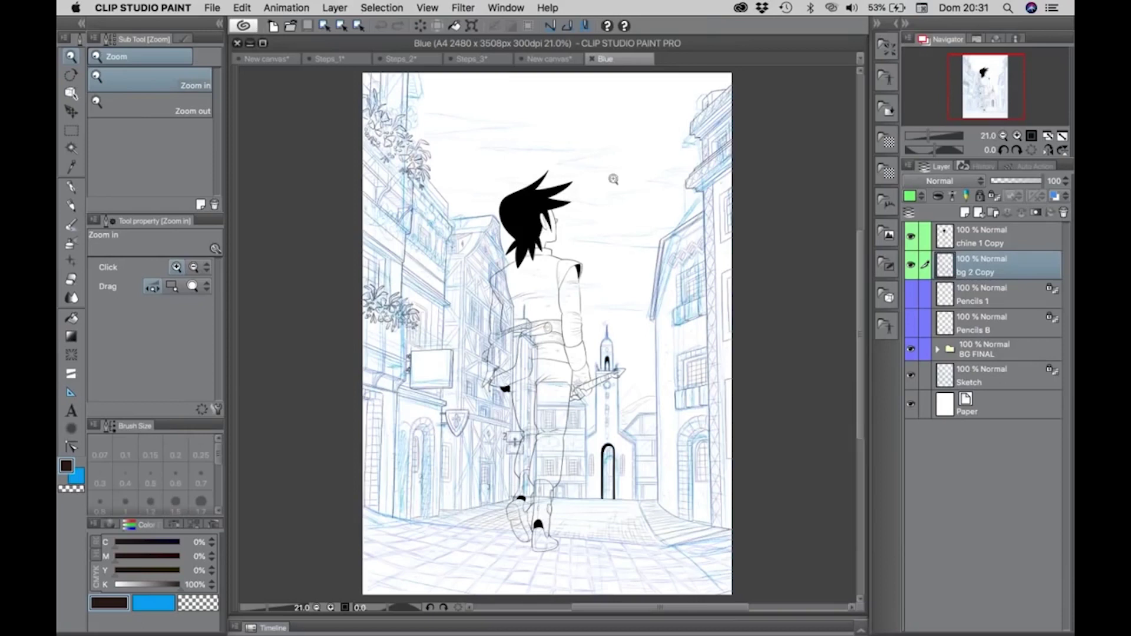
pyautogui.press('super+w')
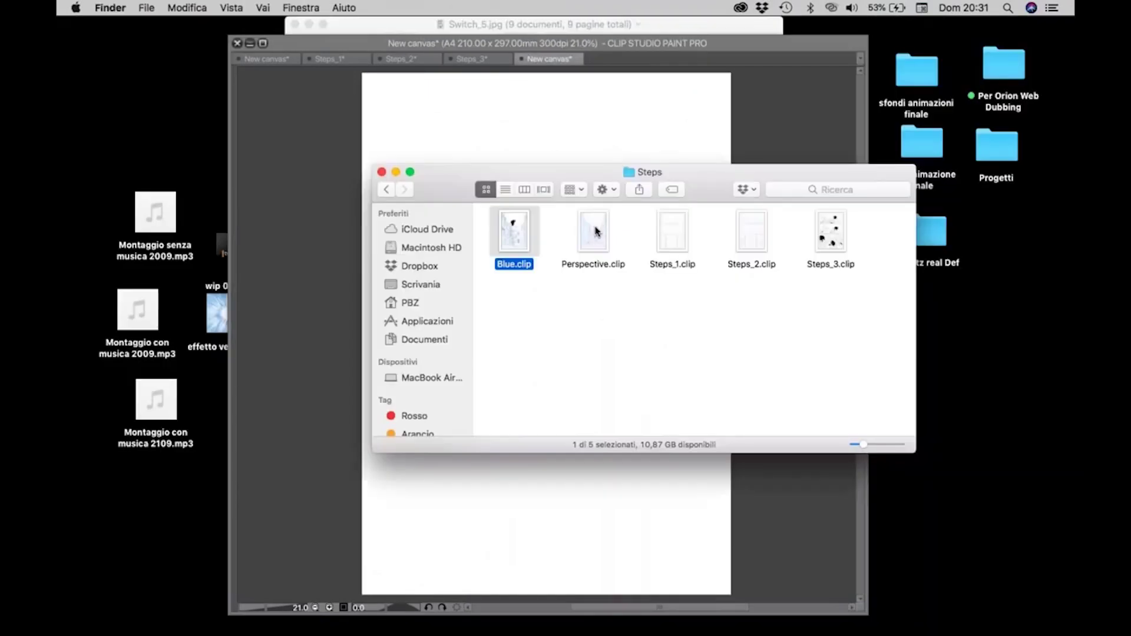
# Open Perspective.clip from the Steps folder and hide the Pencils 1, Pencils B and BG FINAL layers, leaving only the Sketch layer over the paper
pyautogui.click(594, 236)
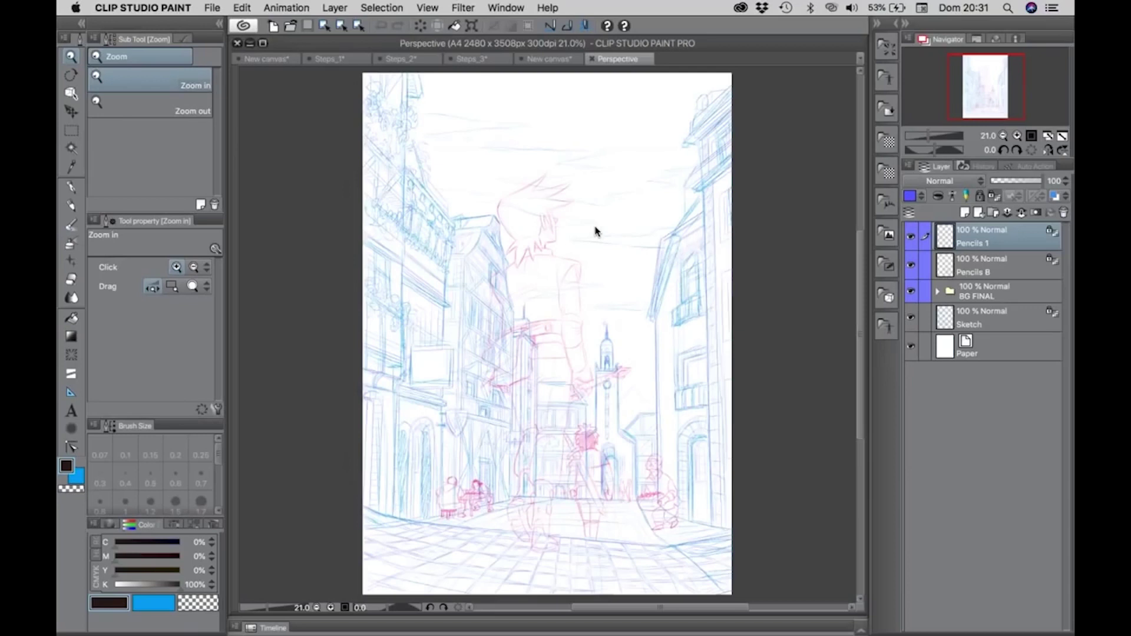
pyautogui.click(481, 214)
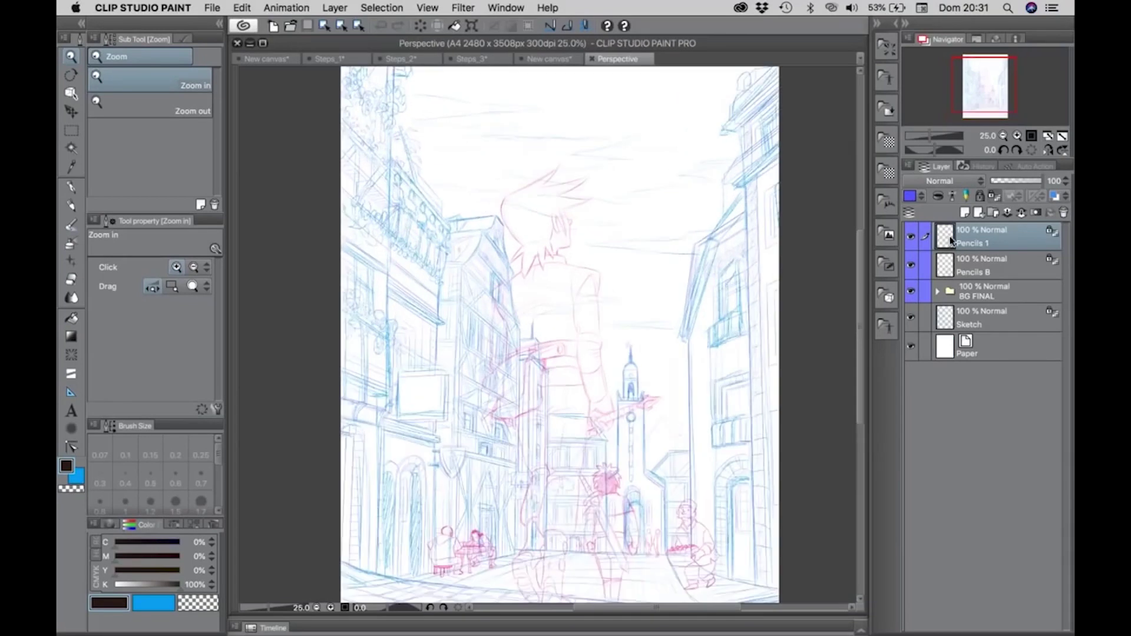
pyautogui.click(911, 236)
pyautogui.click(911, 237)
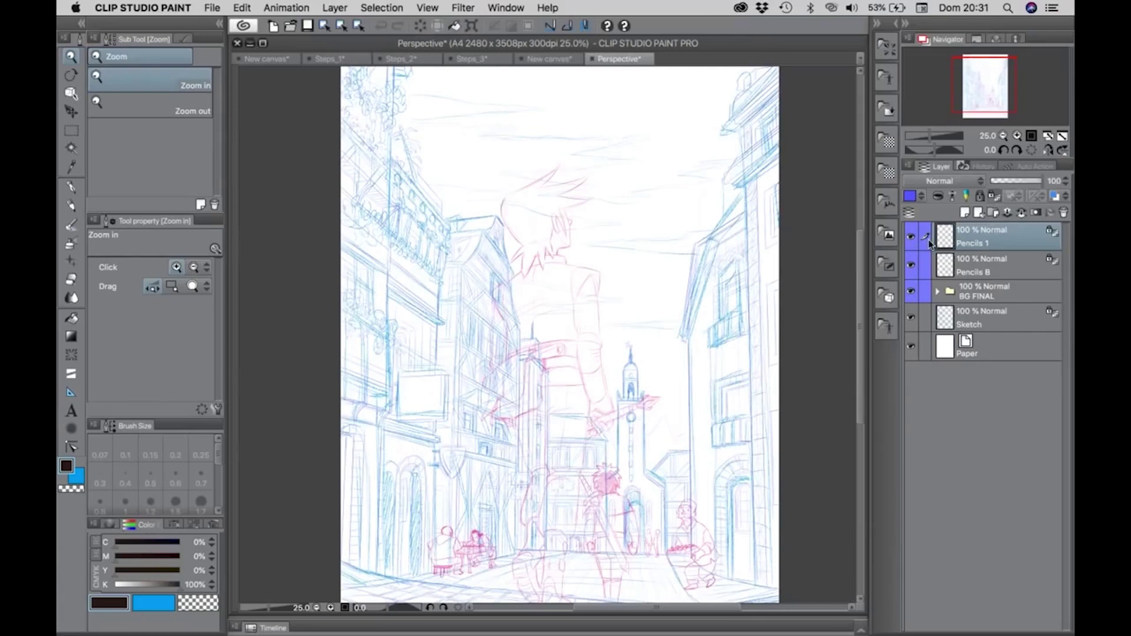
pyautogui.click(910, 237)
pyautogui.click(911, 265)
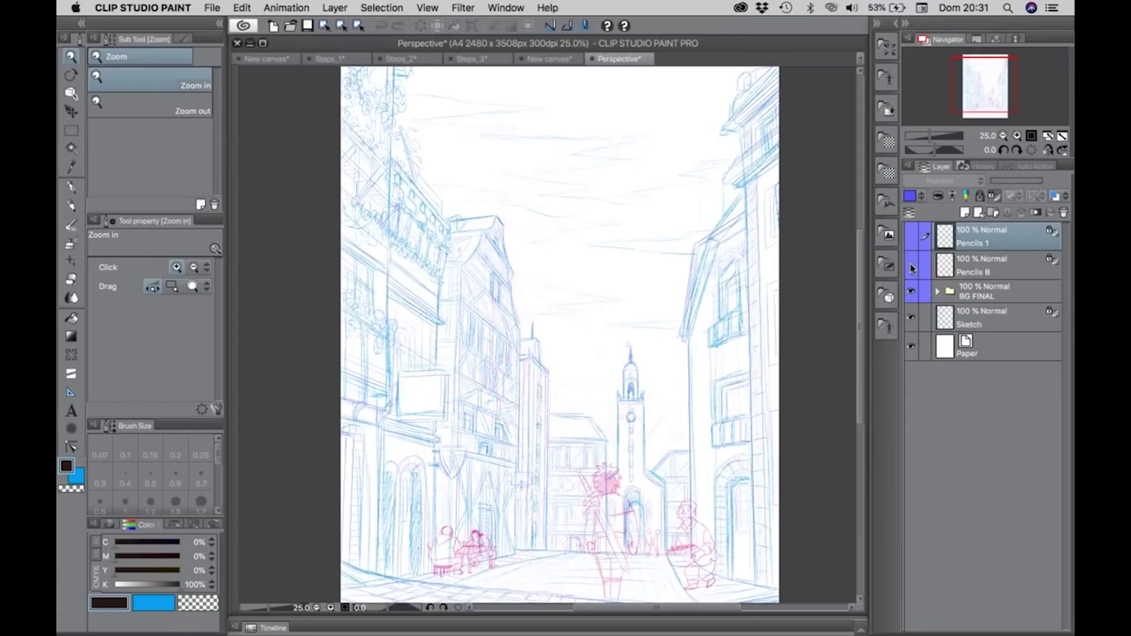
pyautogui.click(950, 293)
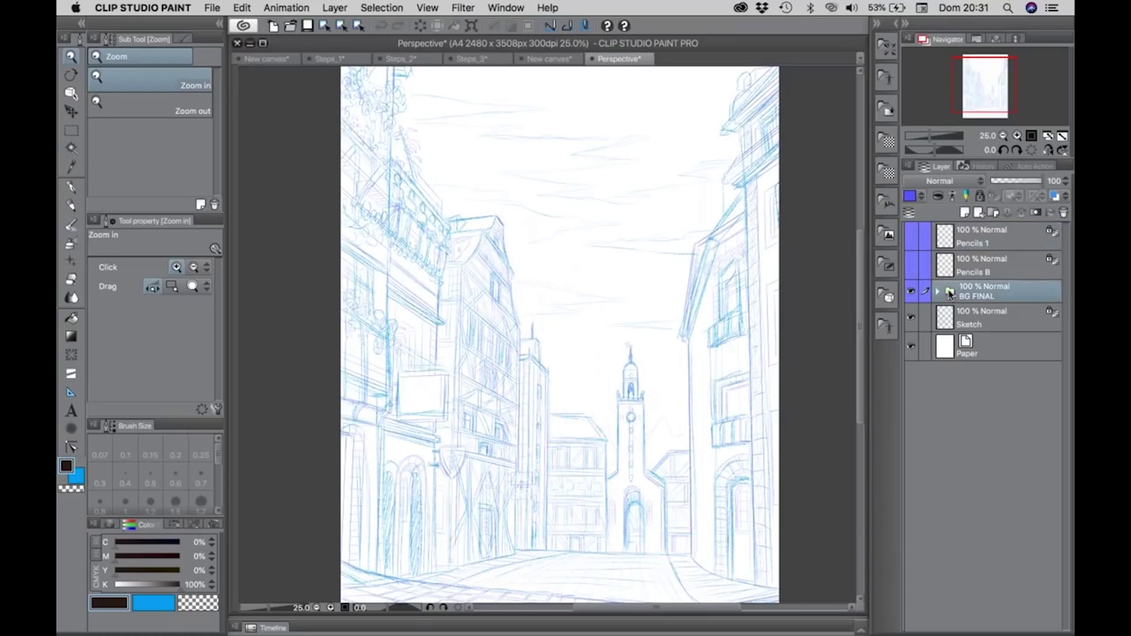
pyautogui.click(910, 292)
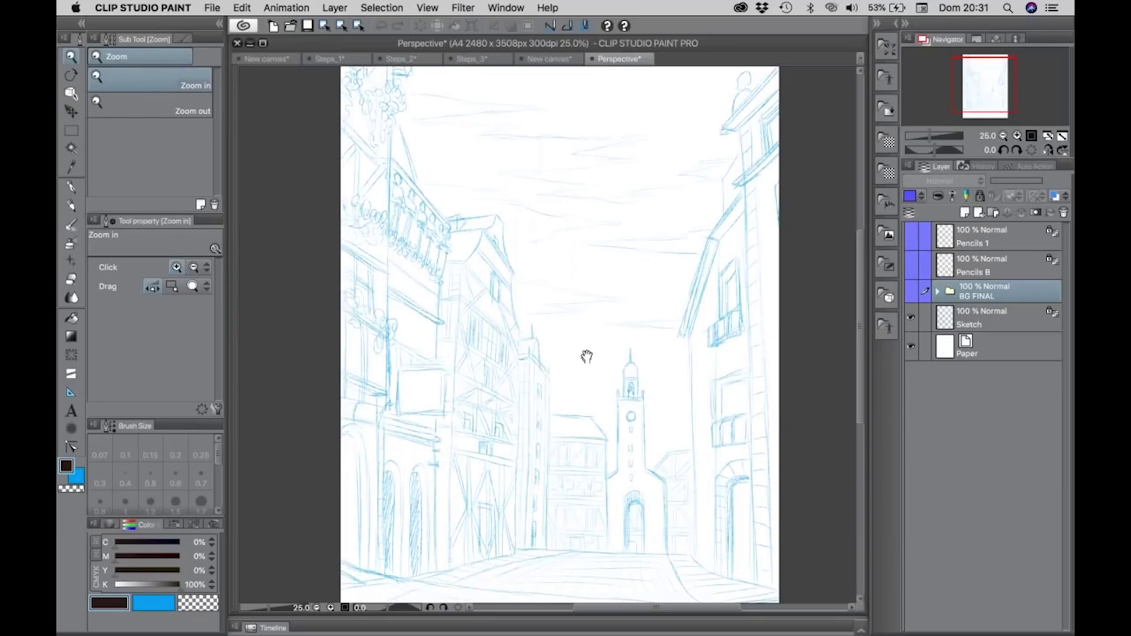
pyautogui.moveTo(585, 358); pyautogui.dragTo(589, 346)
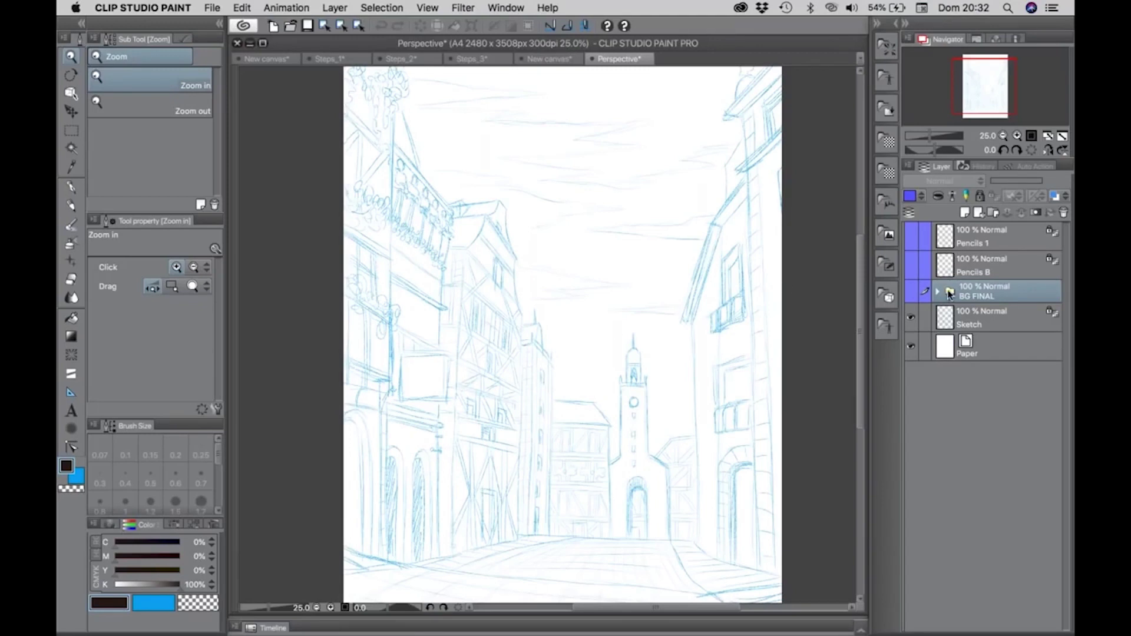
# Recolour the blue lines of the Sketch layer black by filling the layer
pyautogui.click(941, 318)
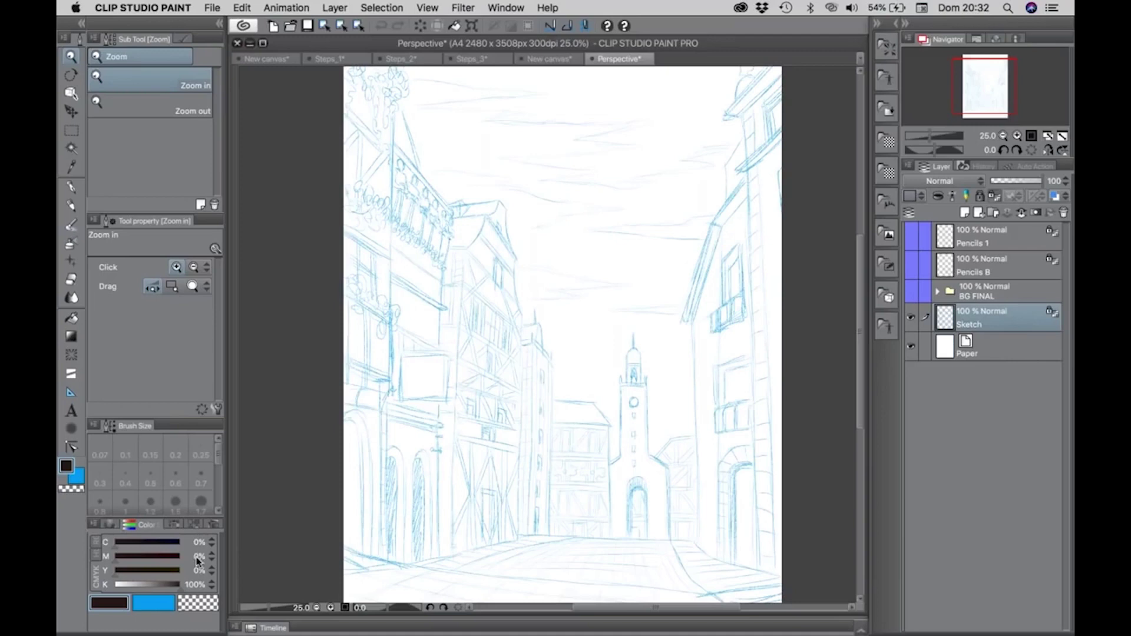
pyautogui.click(458, 26)
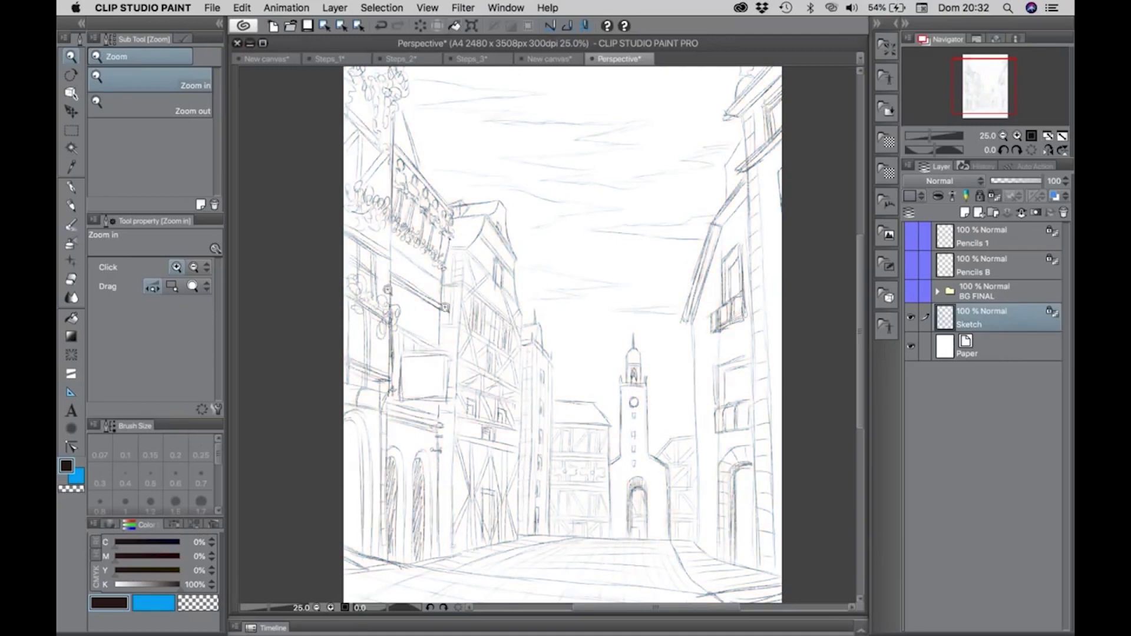
# Create a perspective ruler with a first vanishing point, aligning one guide with the right-hand building's roofline and one with the pavement below it
pyautogui.click(73, 394)
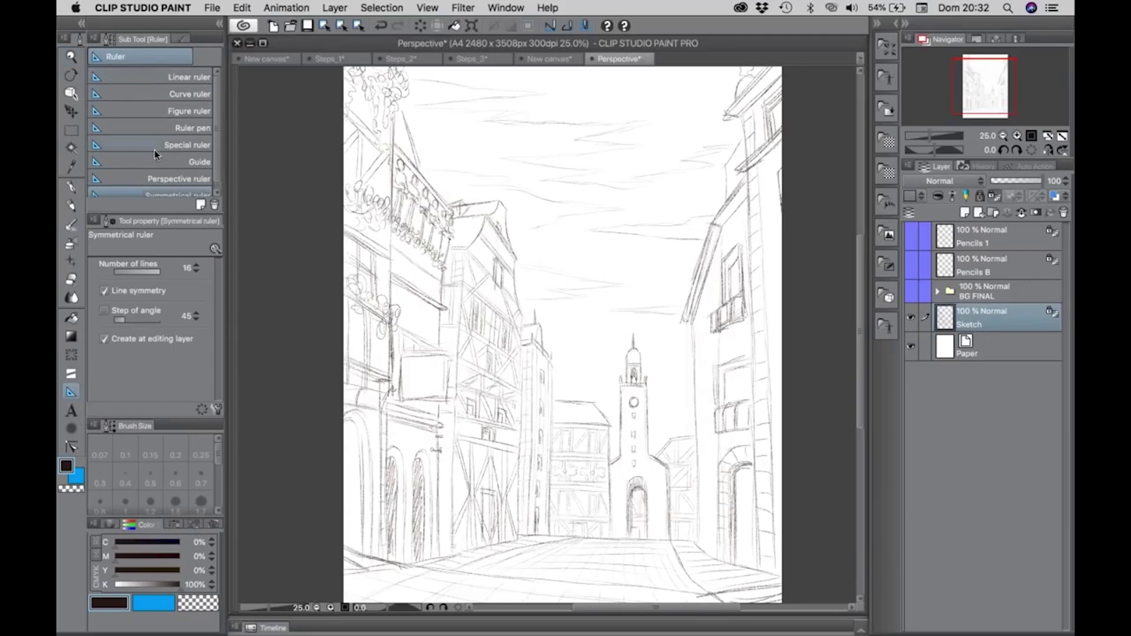
pyautogui.scroll(-1, 156, 118)
pyautogui.scroll(1, 157, 119)
pyautogui.scroll(-1, 157, 106)
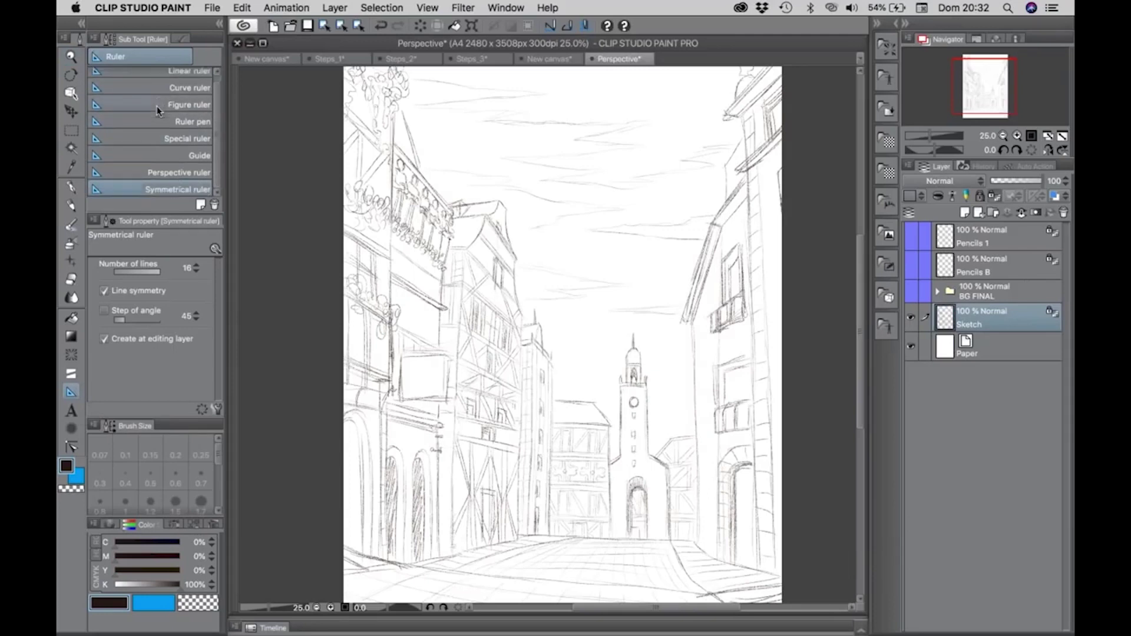
pyautogui.click(134, 172)
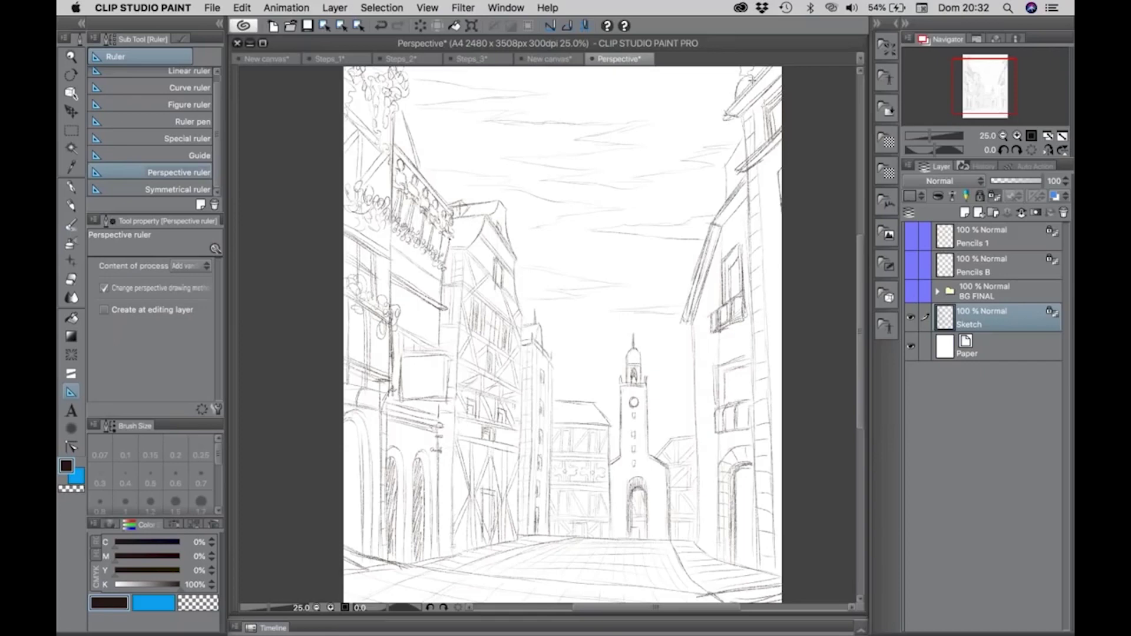
pyautogui.moveTo(749, 82); pyautogui.dragTo(365, 471)
pyautogui.moveTo(728, 104); pyautogui.dragTo(726, 112)
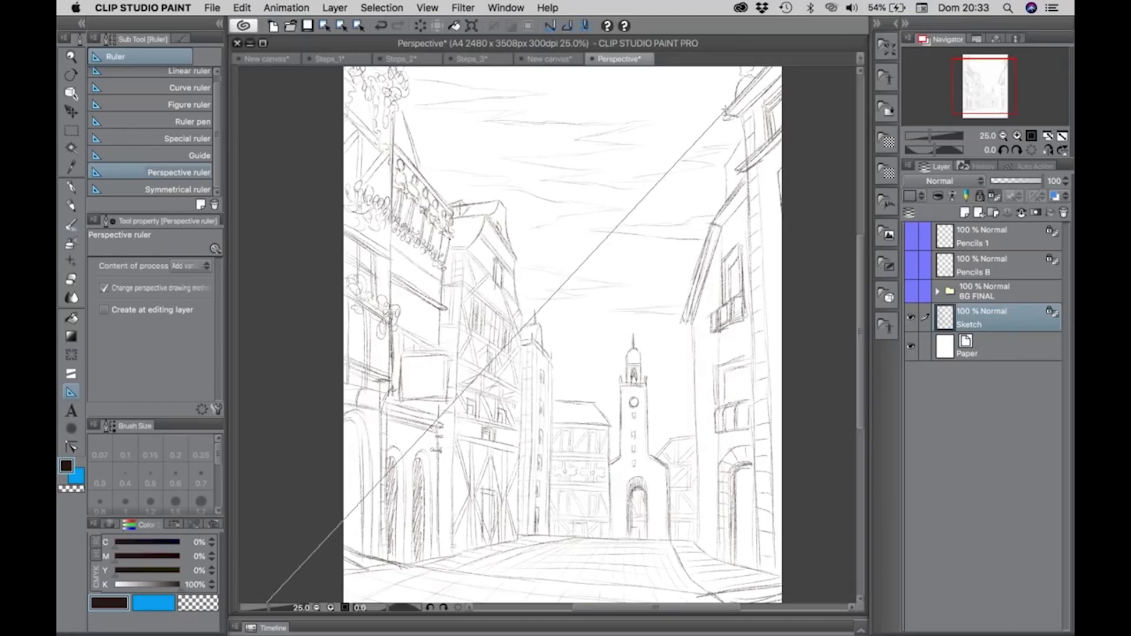
pyautogui.moveTo(725, 109); pyautogui.dragTo(723, 111)
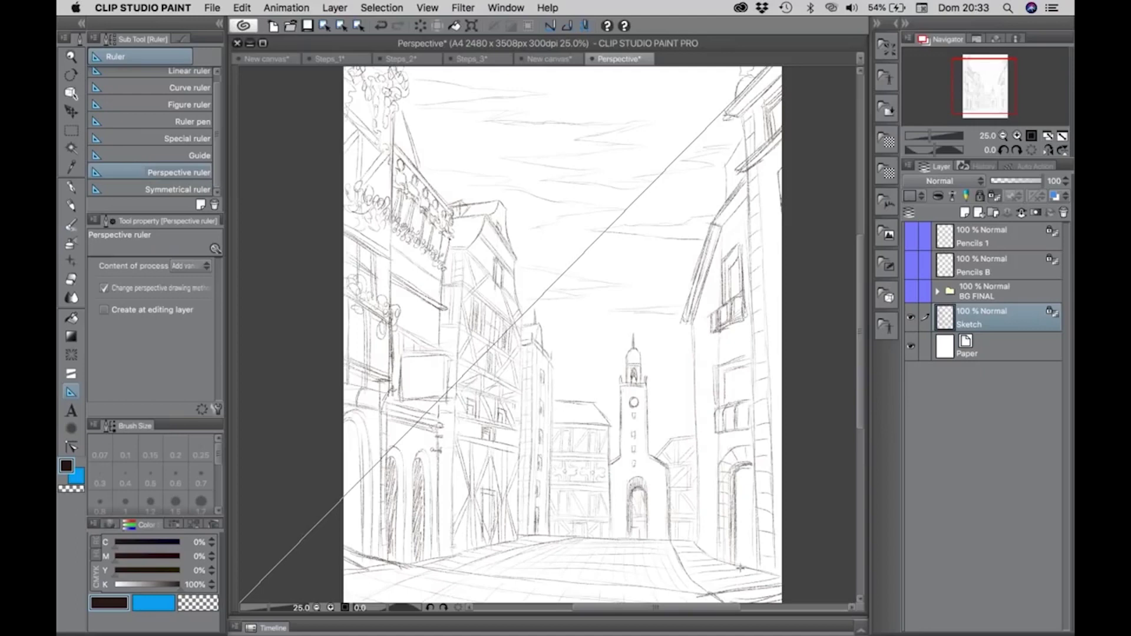
pyautogui.moveTo(740, 568); pyautogui.dragTo(765, 571)
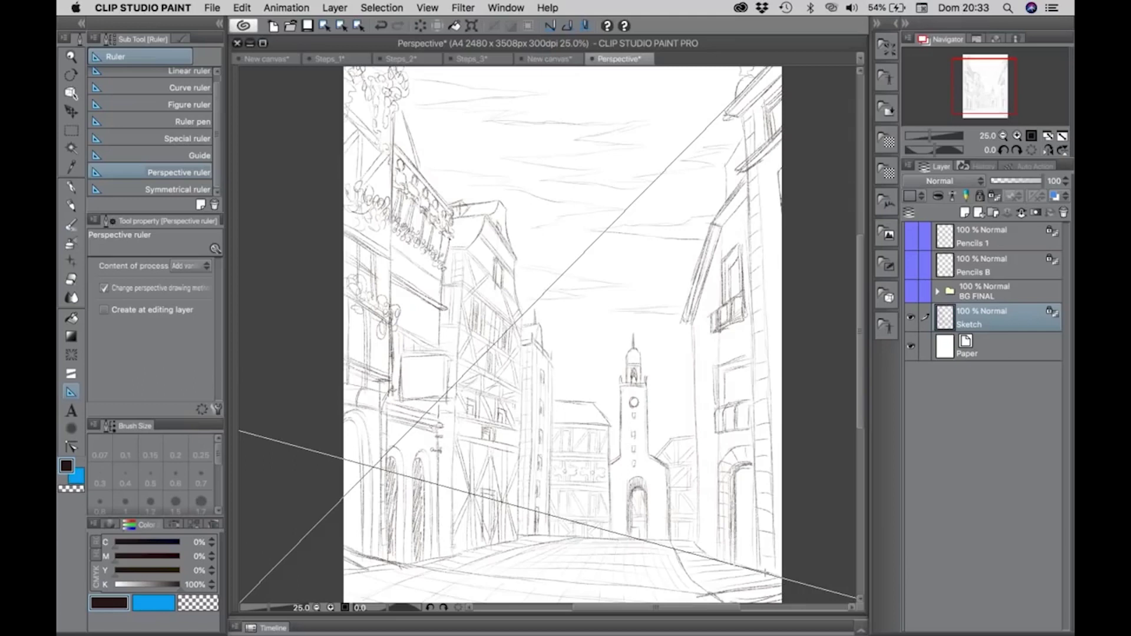
pyautogui.moveTo(765, 572); pyautogui.dragTo(766, 570)
pyautogui.moveTo(767, 570); pyautogui.dragTo(768, 570)
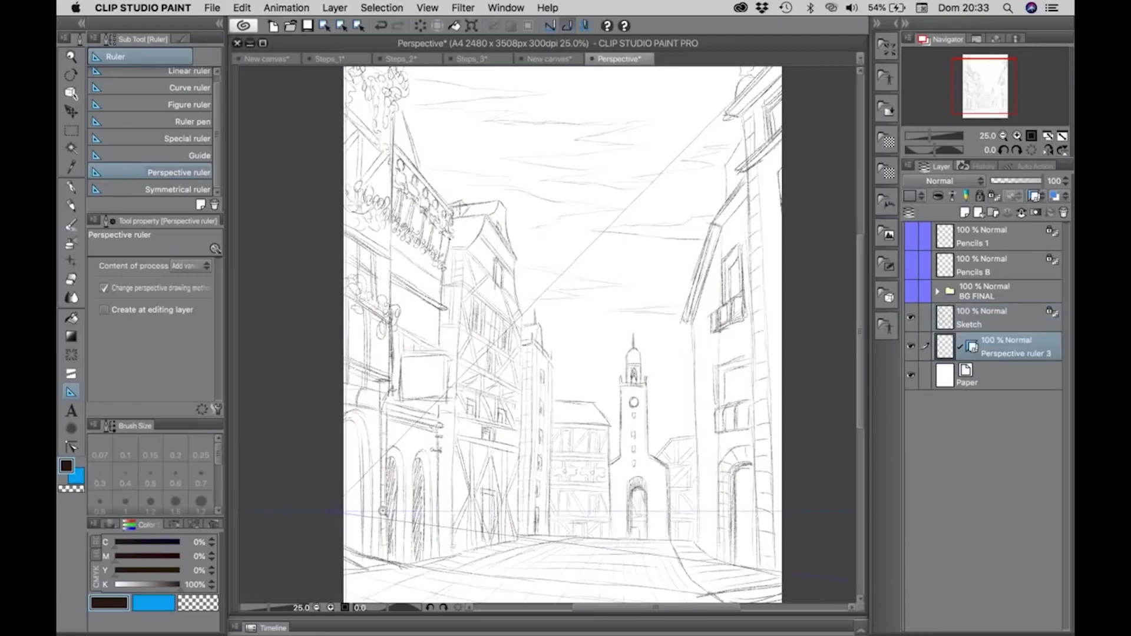
# Examine the ruler's vanishing point and horizon line beyond the page's left edge, up close and against the whole page
pyautogui.press('/')
pyautogui.click(325, 511)
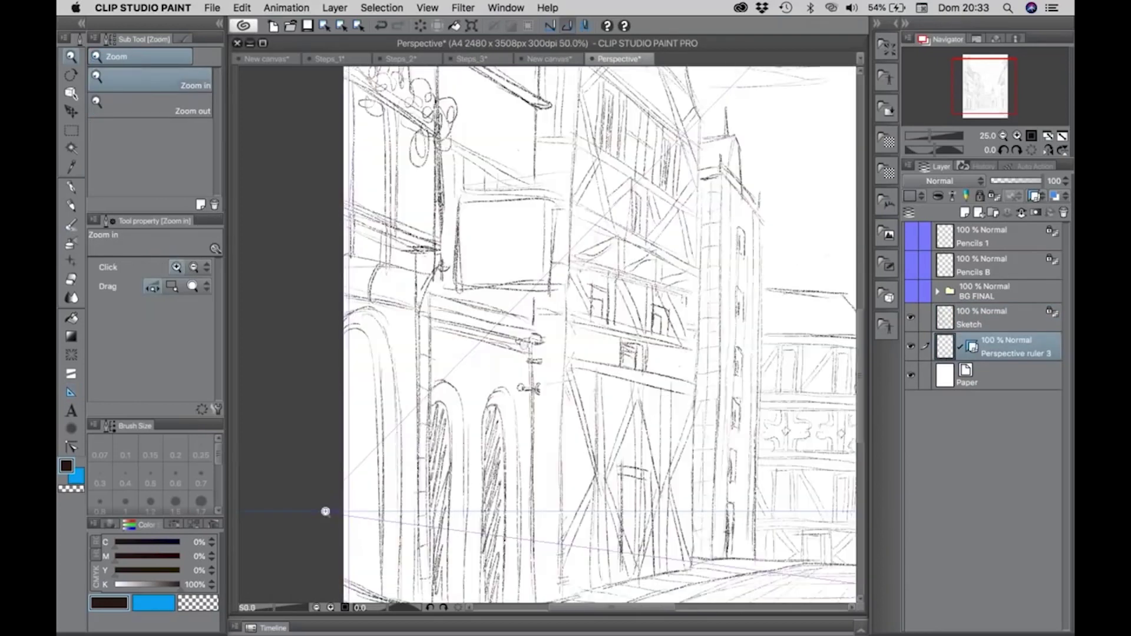
pyautogui.moveTo(325, 511); pyautogui.dragTo(460, 328)
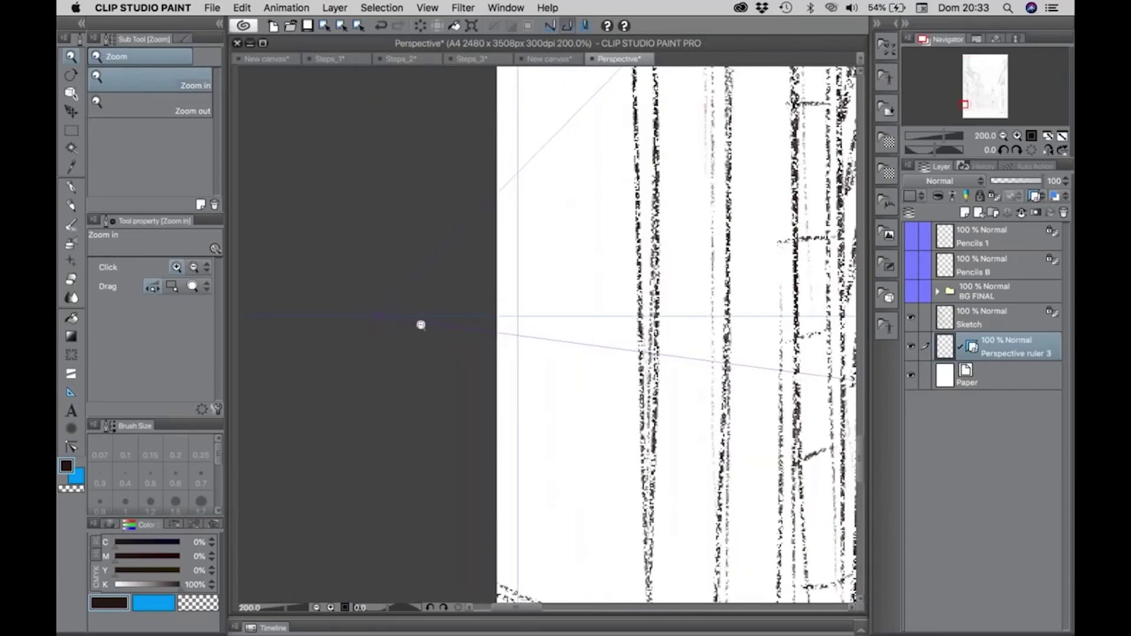
pyautogui.hotkey('ctrl', '-')
pyautogui.hotkey('ctrl', '-')
pyautogui.hotkey('ctrl', '-')
pyautogui.hotkey('ctrl', '-')
pyautogui.hotkey('ctrl', '-')
pyautogui.hotkey('ctrl', '-')
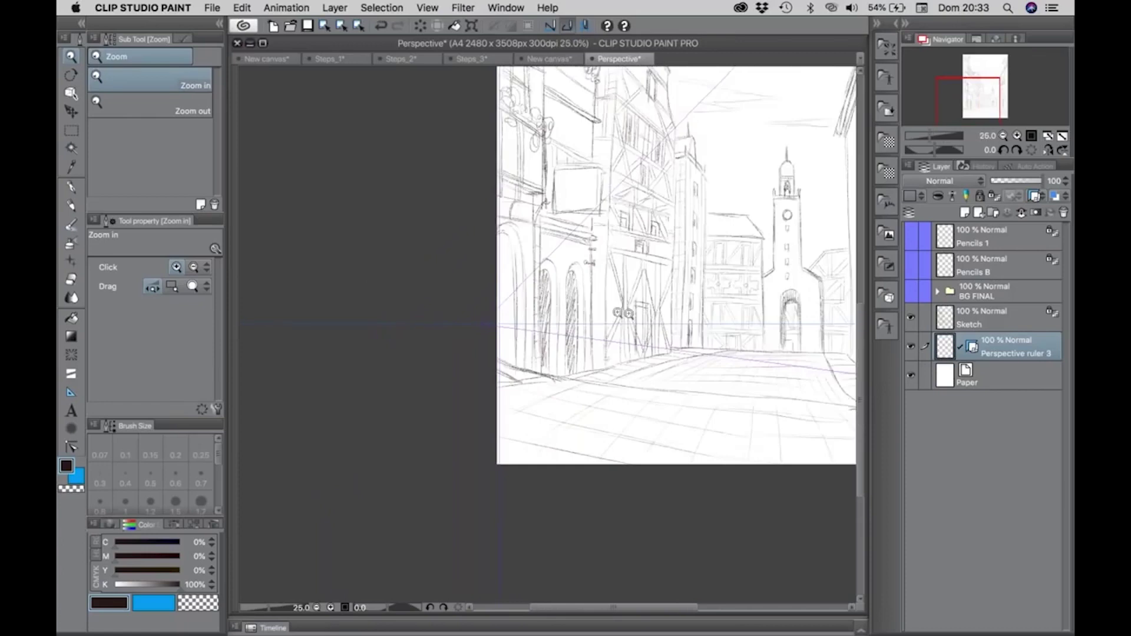
pyautogui.click(625, 313)
pyautogui.click(625, 313)
pyautogui.click(624, 313)
pyautogui.hscroll(-5, 311, 344)
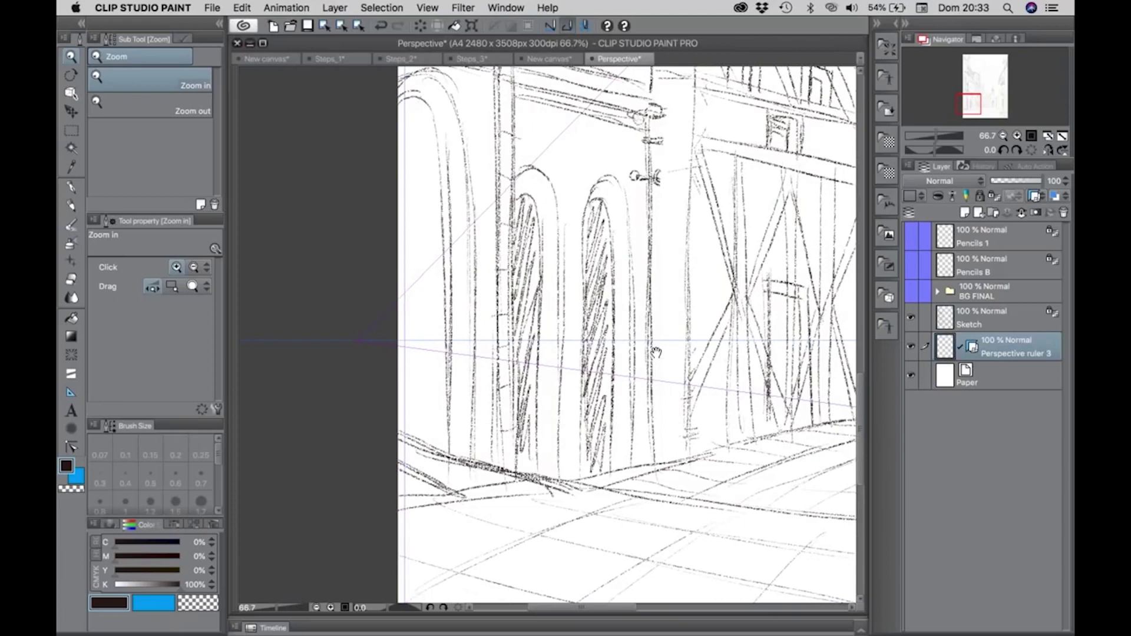
pyautogui.moveTo(655, 352); pyautogui.dragTo(419, 351)
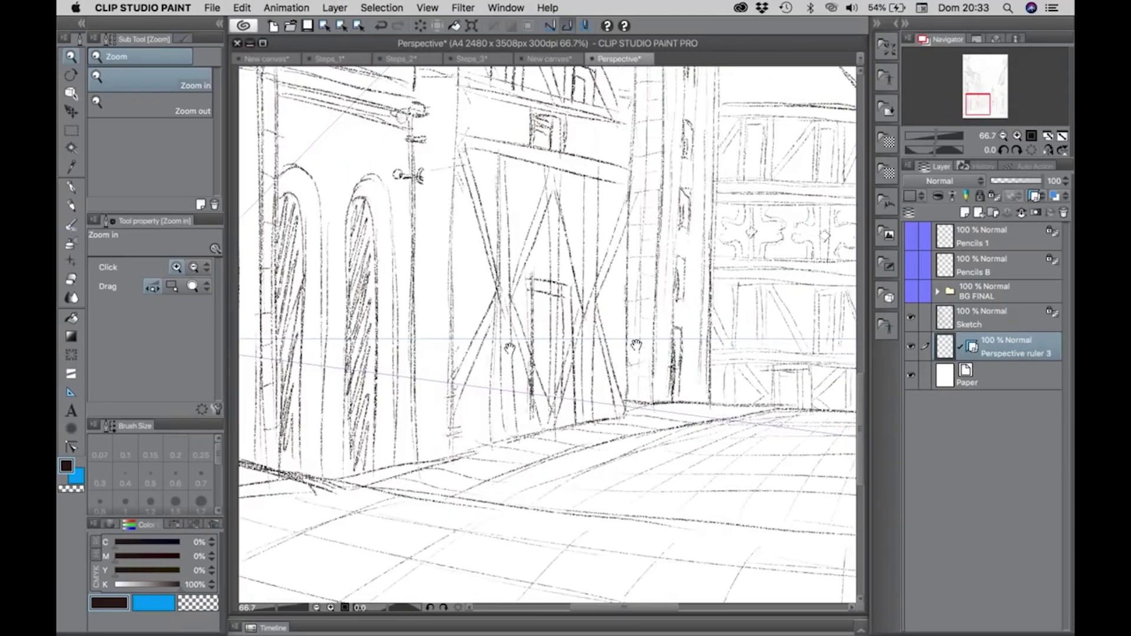
pyautogui.scroll(-4, 509, 348)
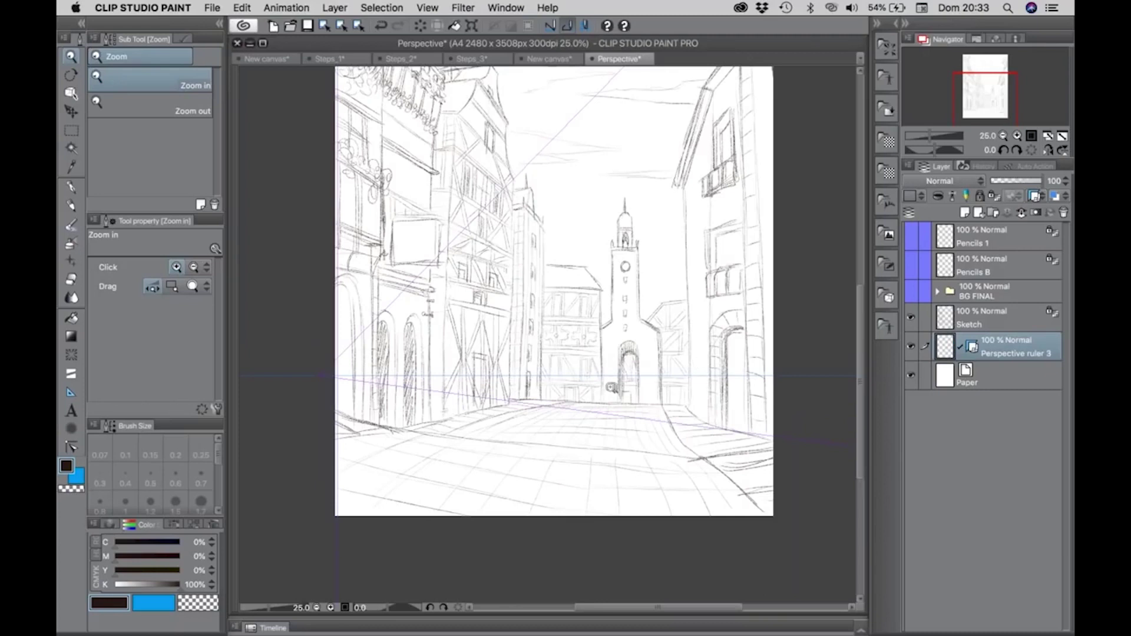
pyautogui.scroll(-2, 610, 387)
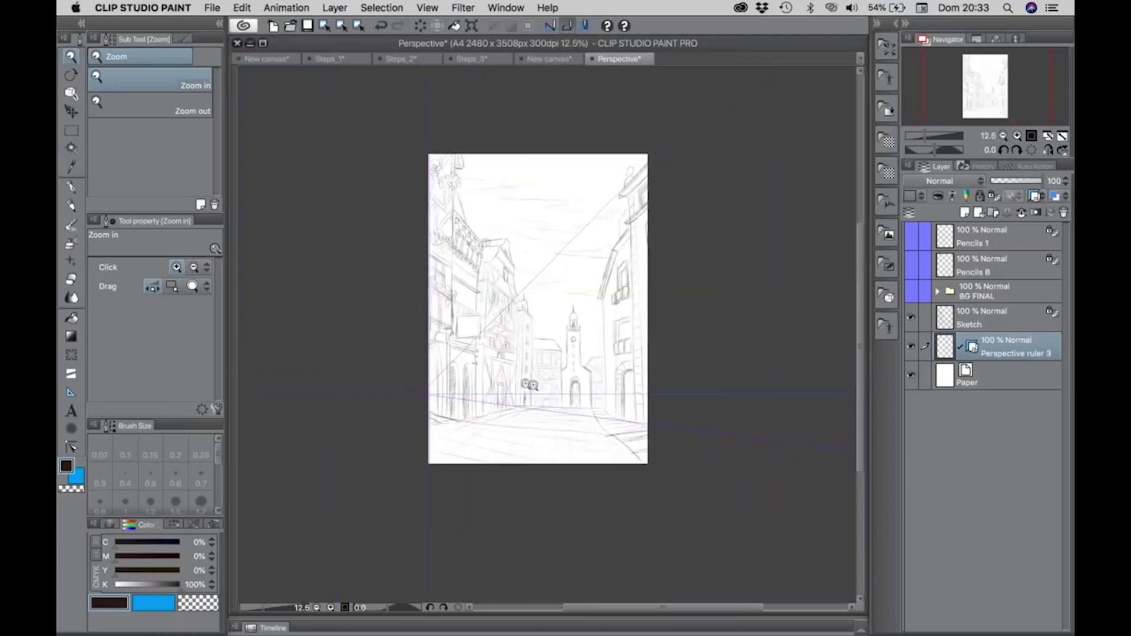
pyautogui.scroll(2, 539, 386)
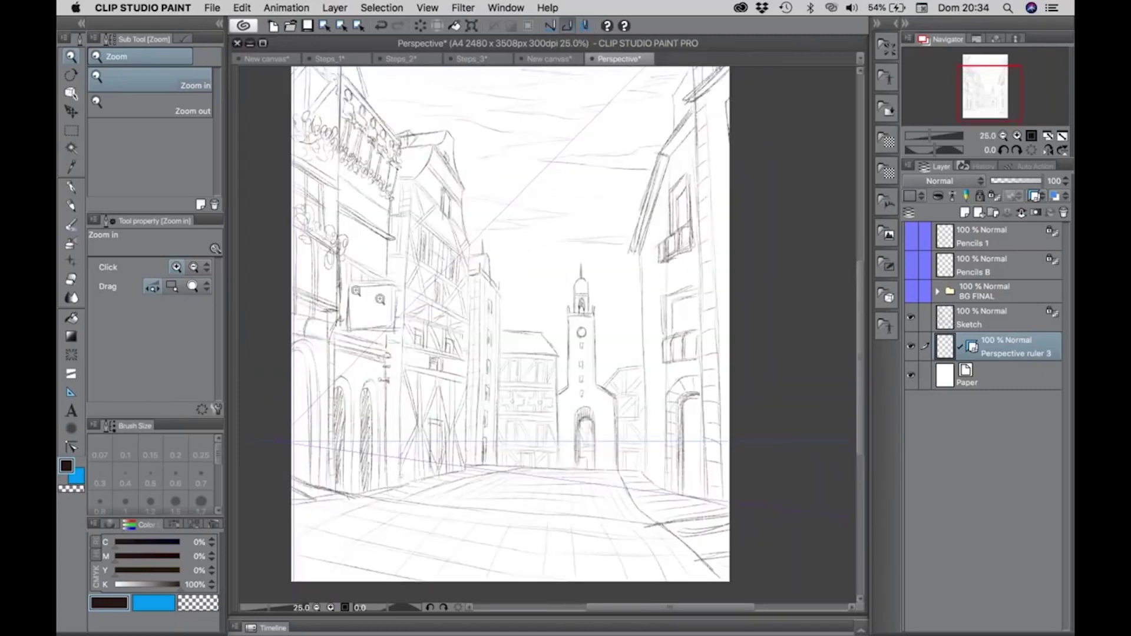
# Add a second vanishing point to the perspective ruler, aligning its guides with the left-hand buildings' roofline and the base of their walls
pyautogui.click(71, 393)
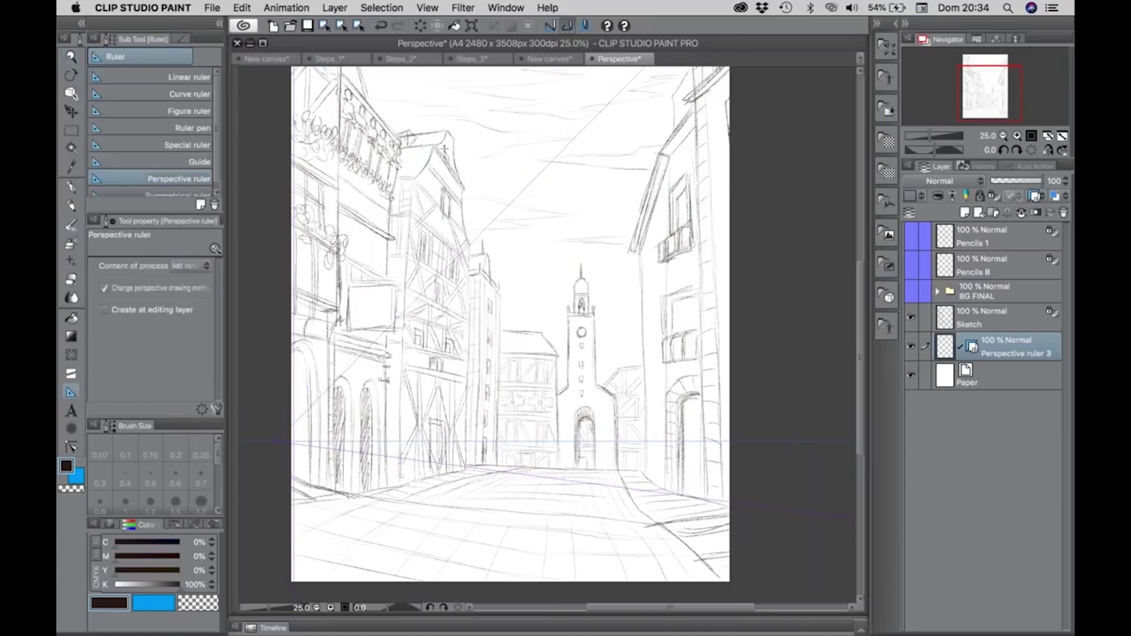
pyautogui.moveTo(488, 203); pyautogui.dragTo(580, 300)
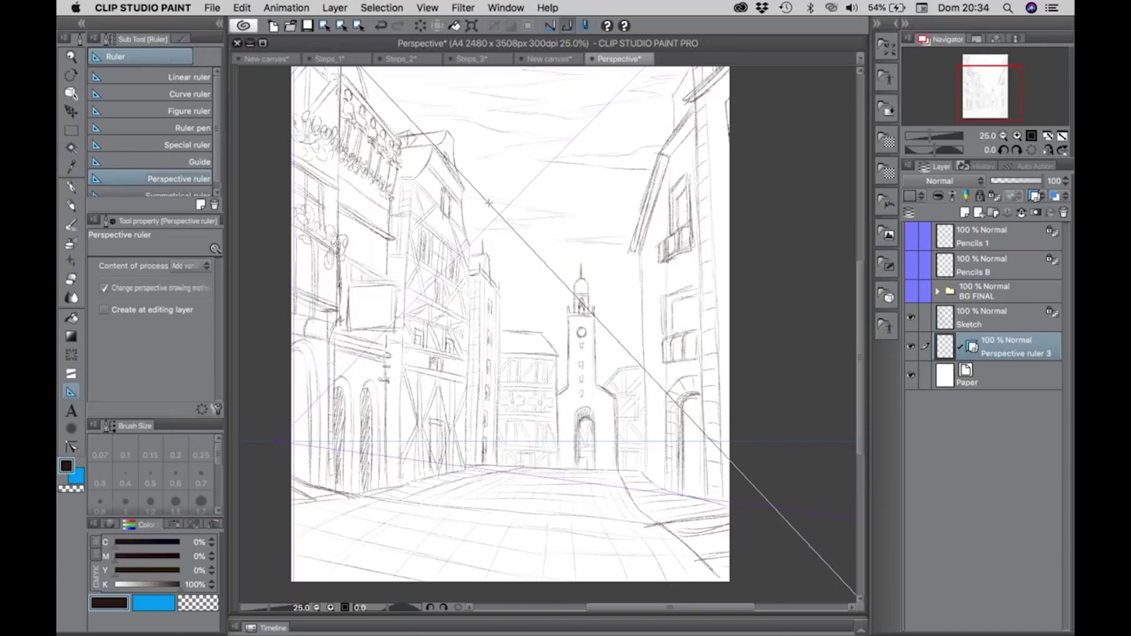
pyautogui.moveTo(488, 203); pyautogui.dragTo(507, 216)
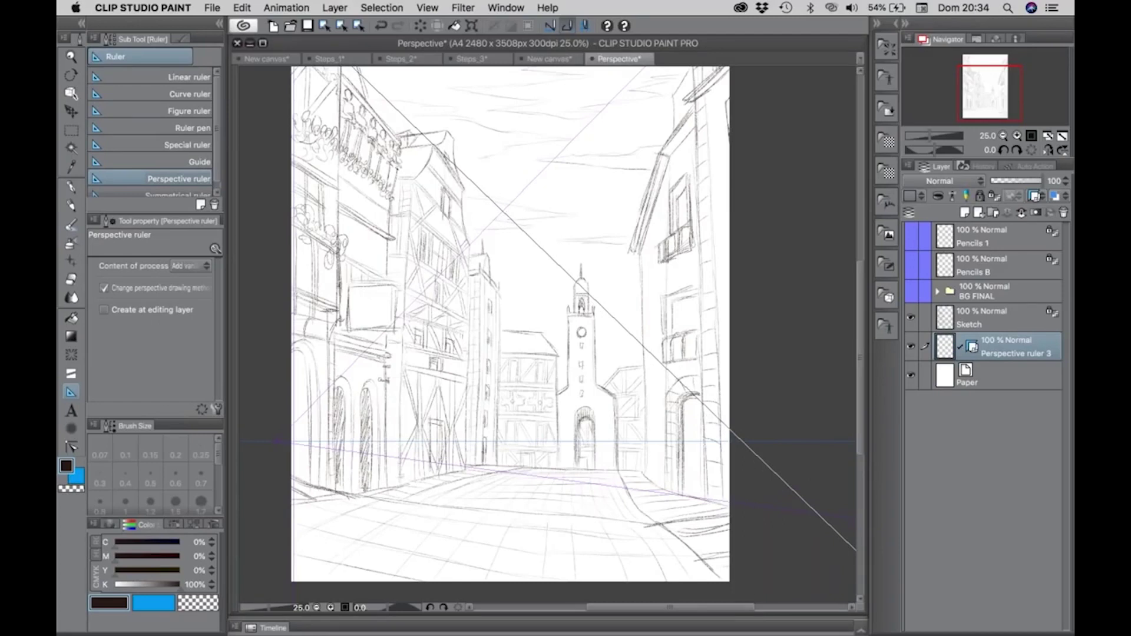
pyautogui.moveTo(370, 490); pyautogui.dragTo(484, 473)
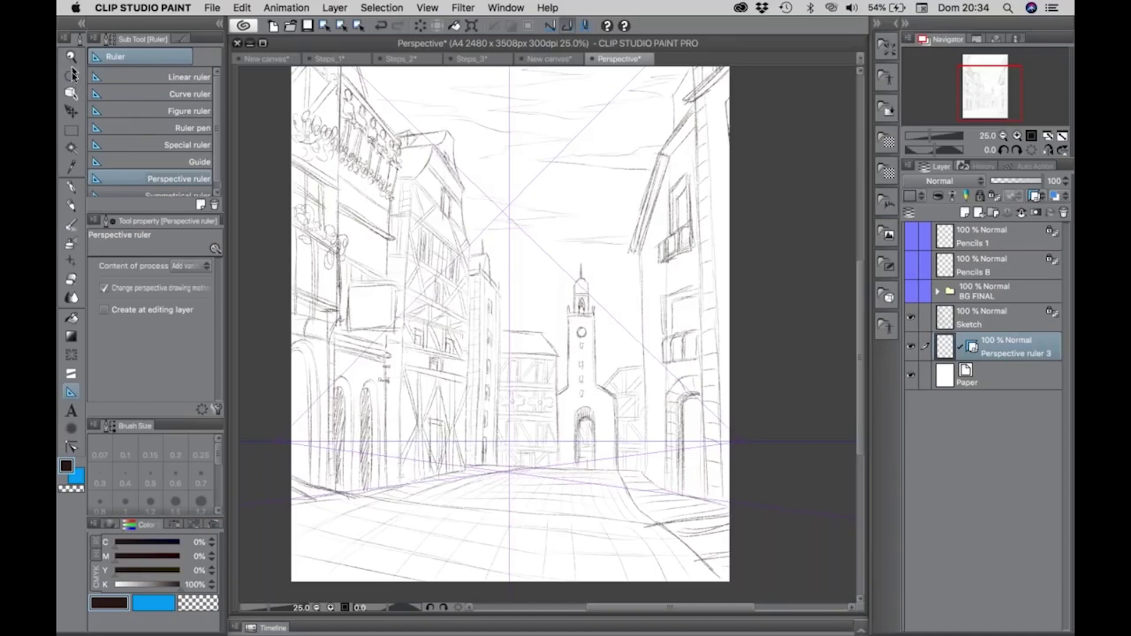
# Swing the perspective ruler's existing guides clear of the street drawing and shift both vanishing points slightly outward along the horizon
pyautogui.click(71, 93)
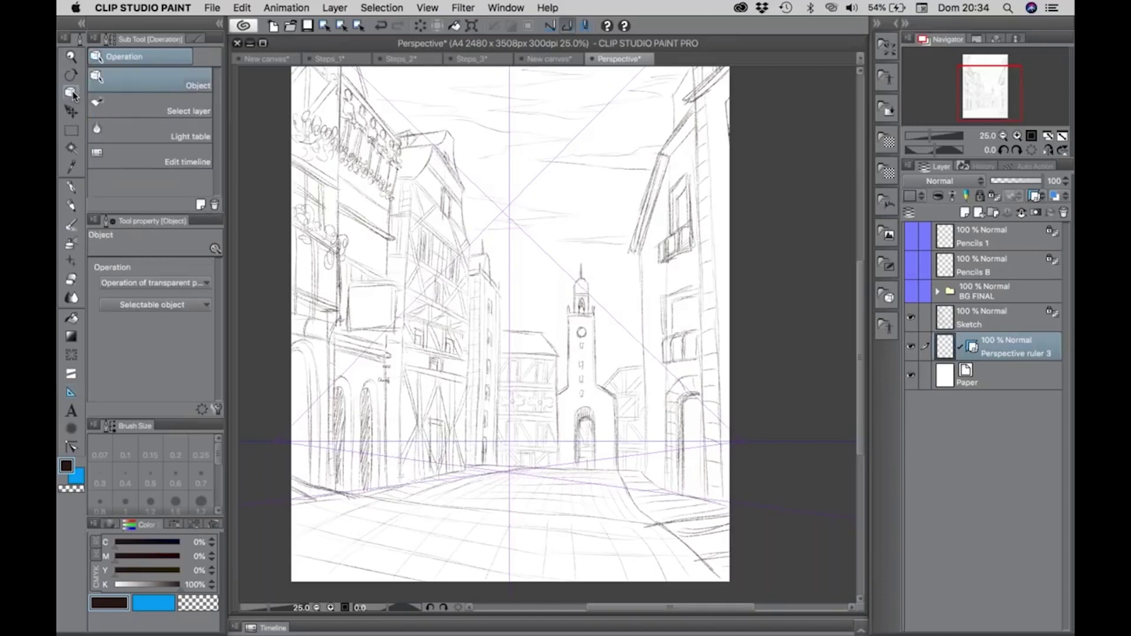
pyautogui.click(481, 195)
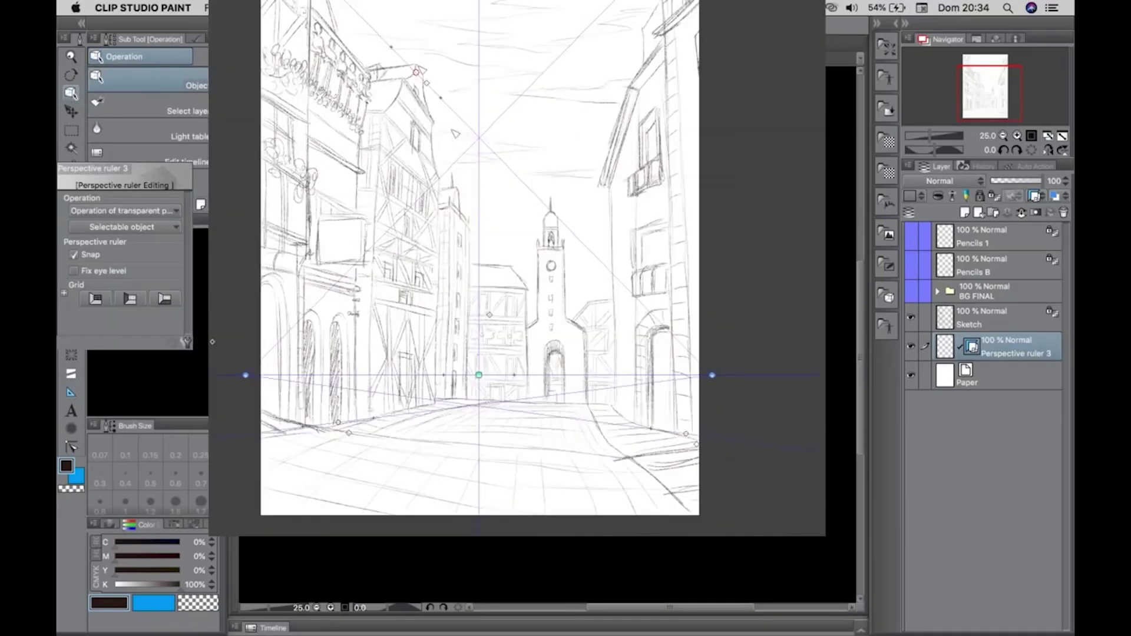
pyautogui.moveTo(449, 136); pyautogui.dragTo(483, 120)
pyautogui.keyDown('ctrl'); pyautogui.keyDown('alt'); pyautogui.click(494, 236); pyautogui.keyUp('alt'); pyautogui.keyUp('ctrl')
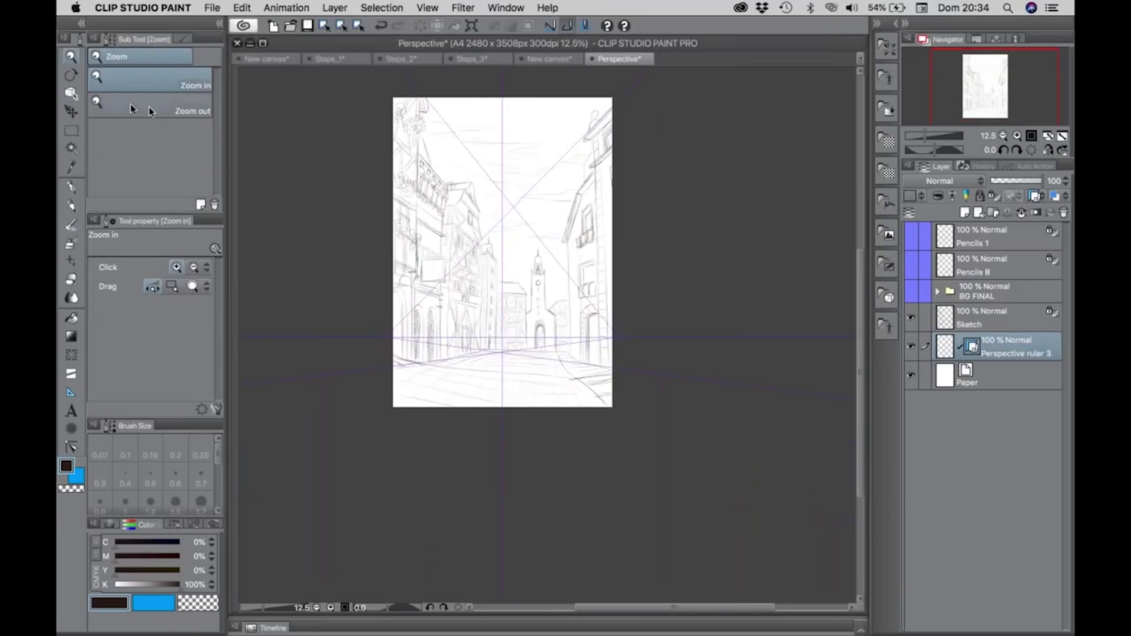
pyautogui.click(72, 94)
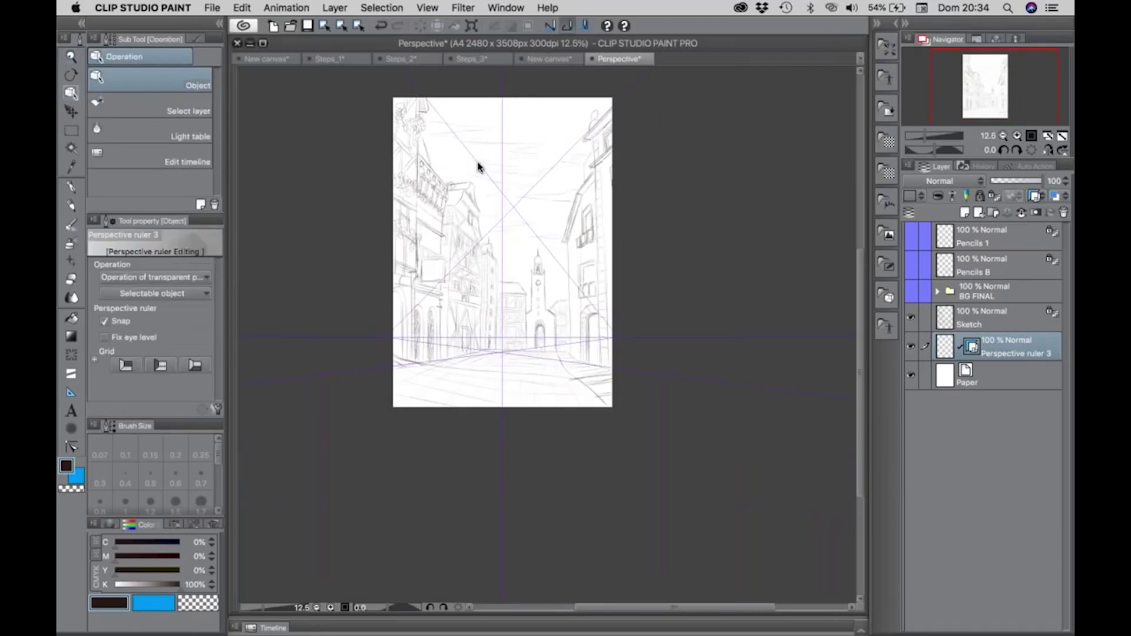
pyautogui.moveTo(489, 179); pyautogui.dragTo(583, 134)
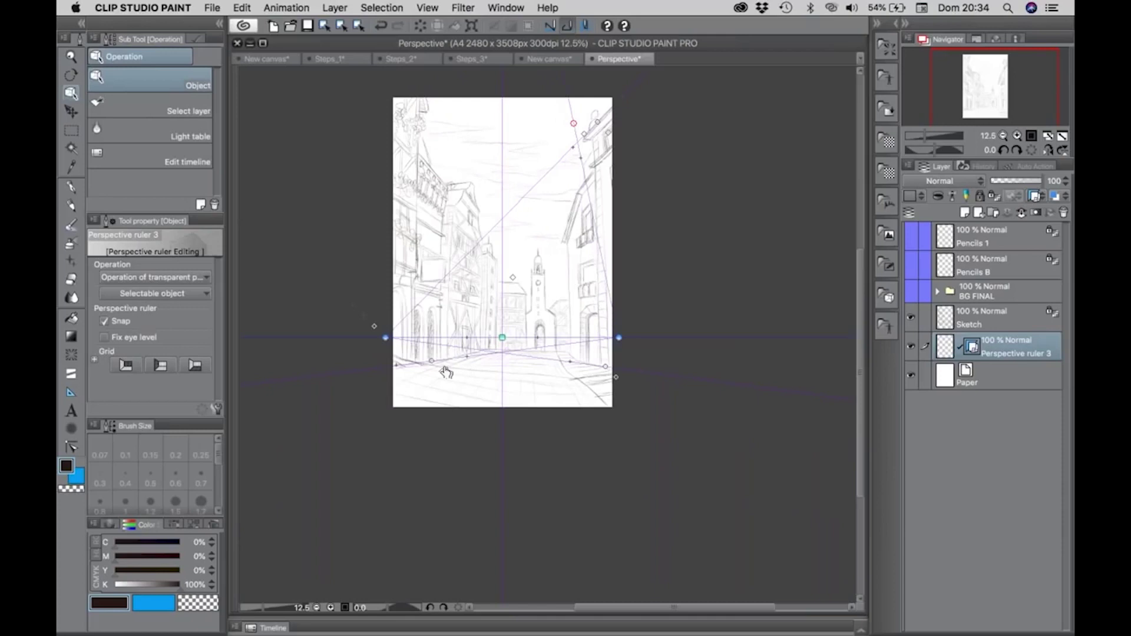
pyautogui.moveTo(434, 363); pyautogui.dragTo(522, 492)
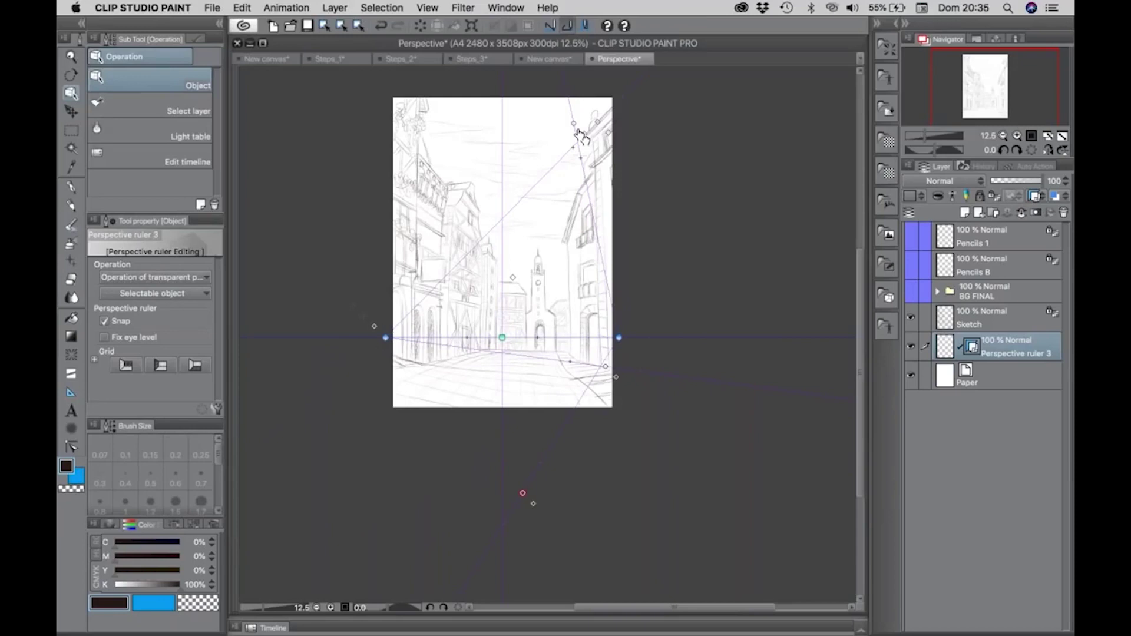
pyautogui.moveTo(597, 122); pyautogui.dragTo(413, 91)
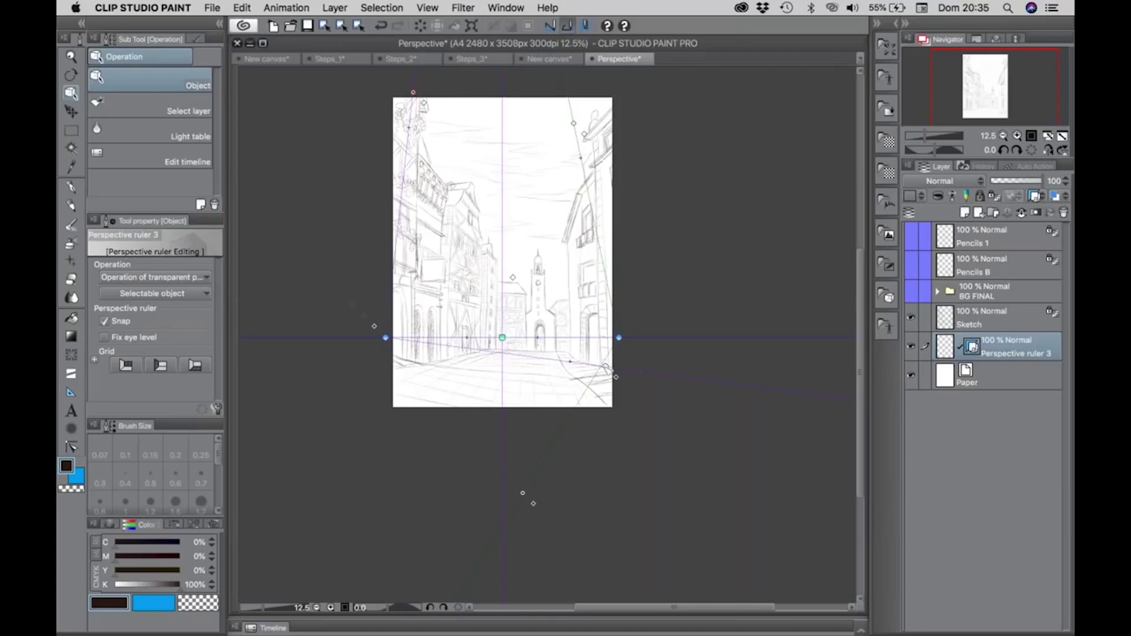
pyautogui.moveTo(607, 365); pyautogui.dragTo(435, 464)
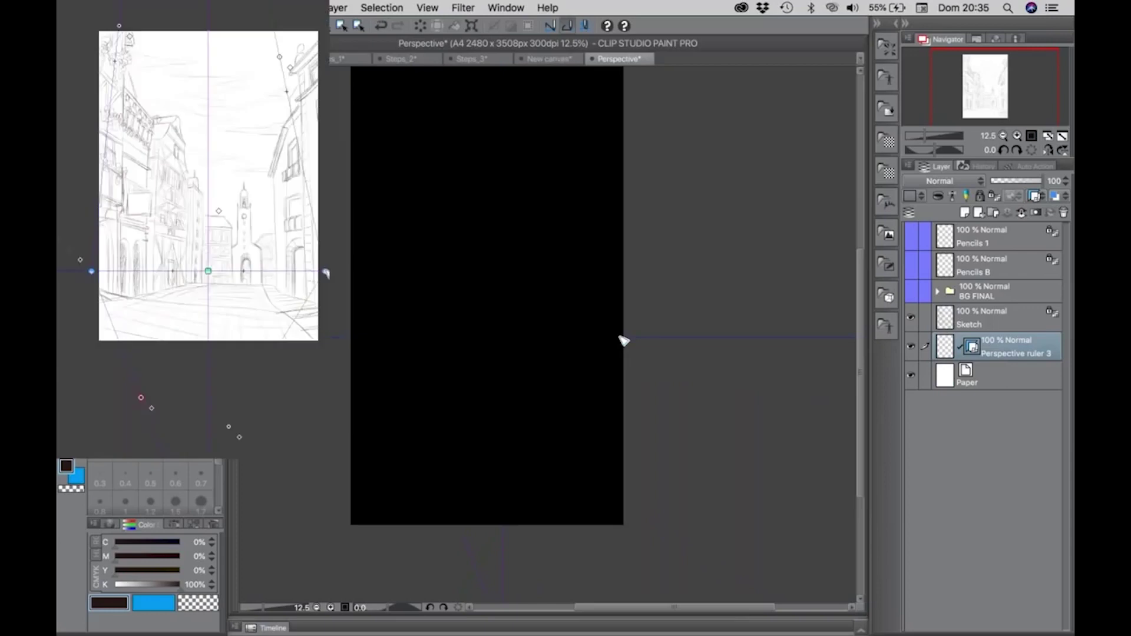
pyautogui.moveTo(621, 338); pyautogui.dragTo(639, 339)
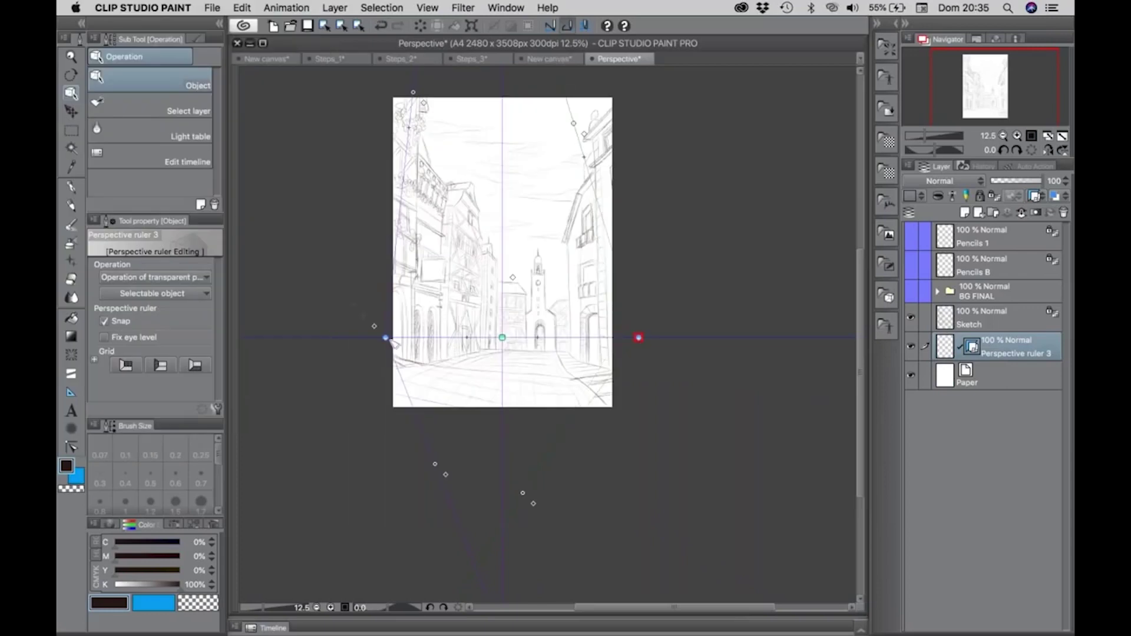
pyautogui.moveTo(386, 339); pyautogui.dragTo(372, 340)
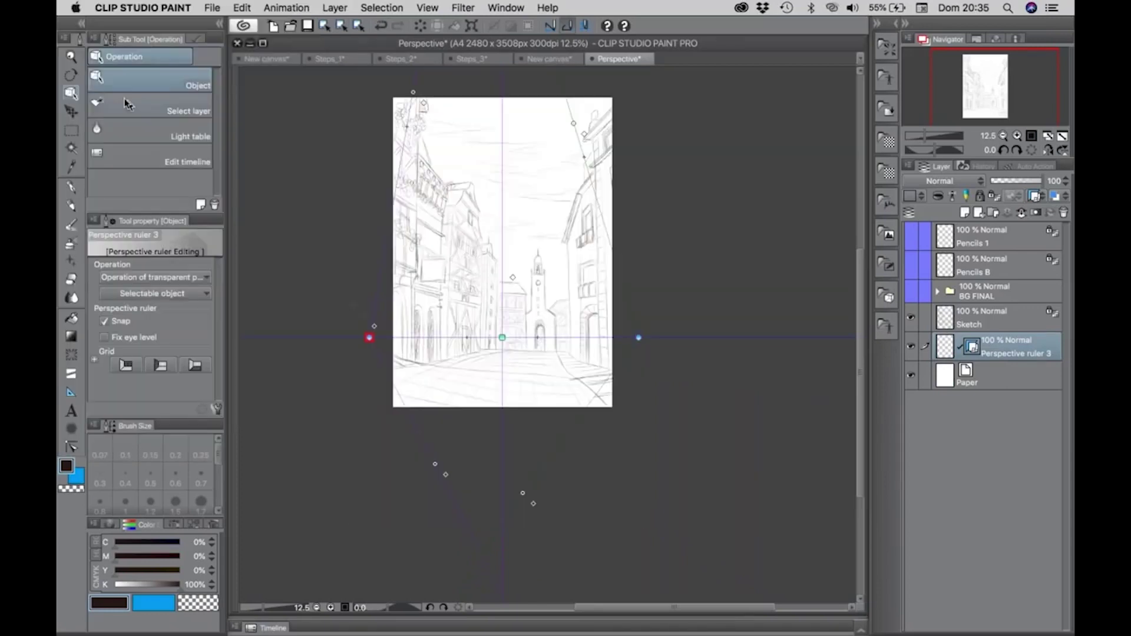
# Add a third vanishing point to the perspective ruler, aligning its guides with the vertical edges of the left-hand and right-hand buildings
pyautogui.click(71, 391)
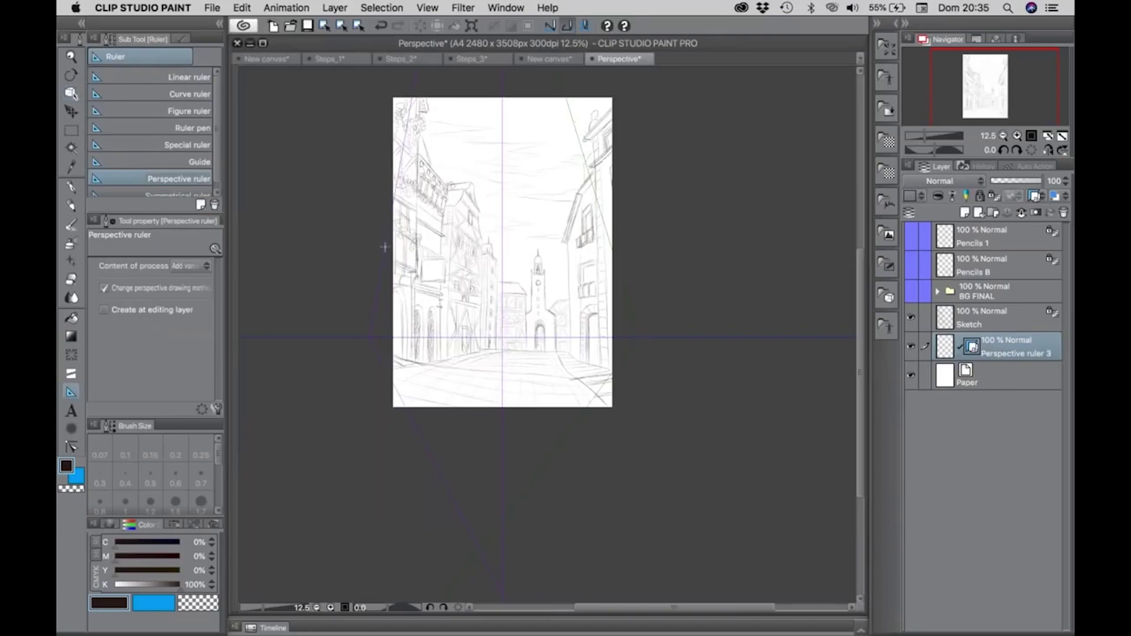
pyautogui.moveTo(412, 177); pyautogui.dragTo(410, 383)
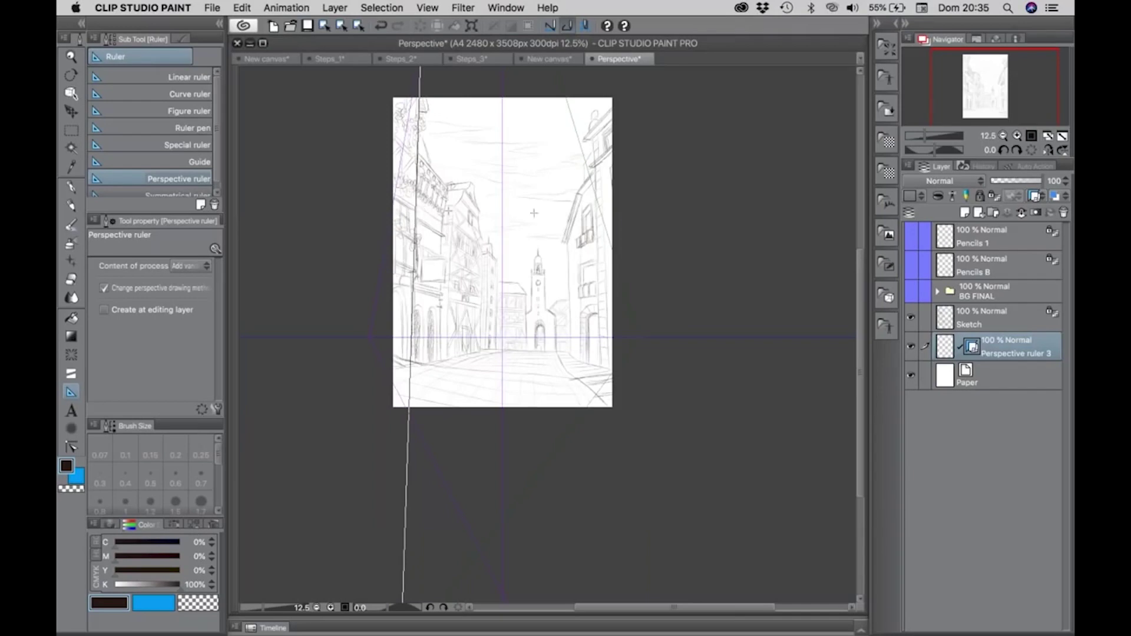
pyautogui.moveTo(595, 203); pyautogui.dragTo(596, 264)
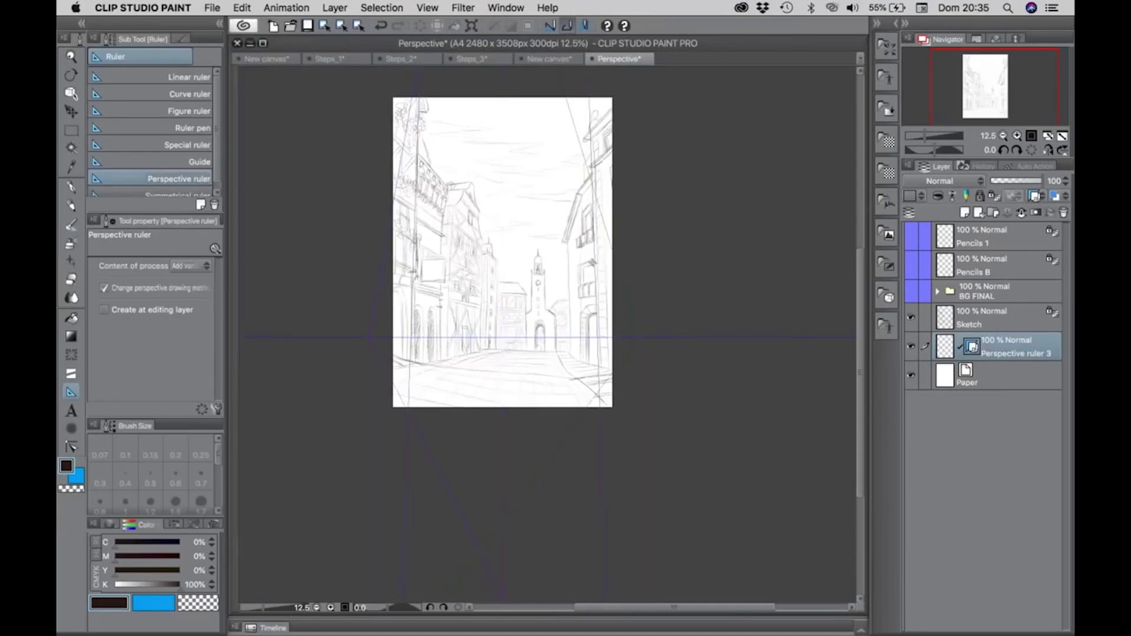
pyautogui.press('/')
pyautogui.scroll(5, 527, 235)
pyautogui.scroll(-6, 534, 247)
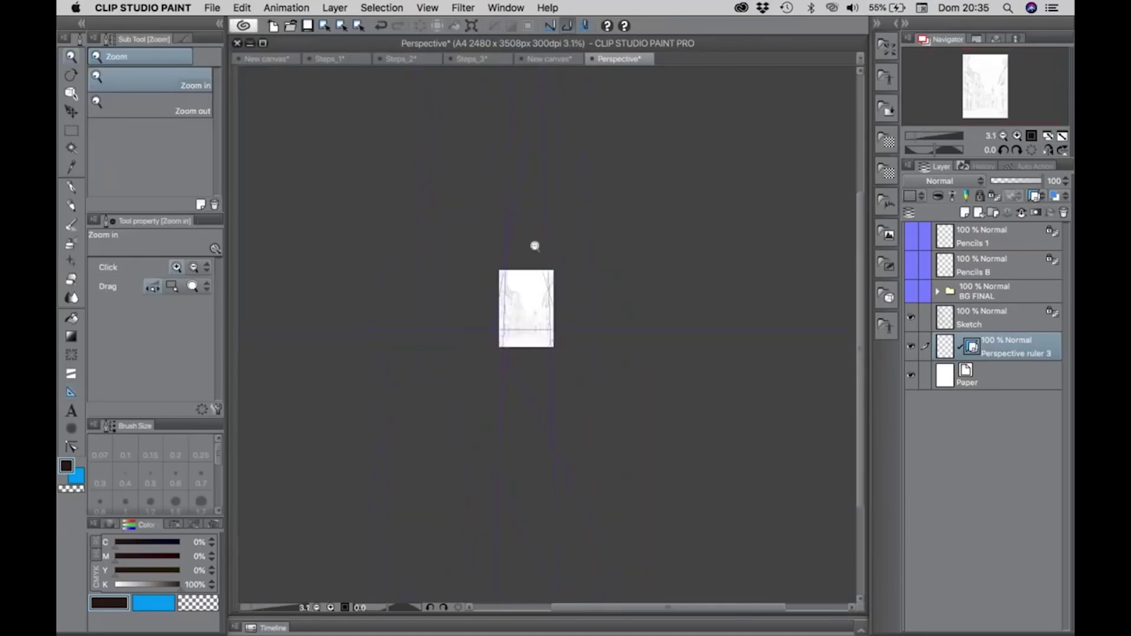
pyautogui.moveTo(543, 170); pyautogui.dragTo(532, 457)
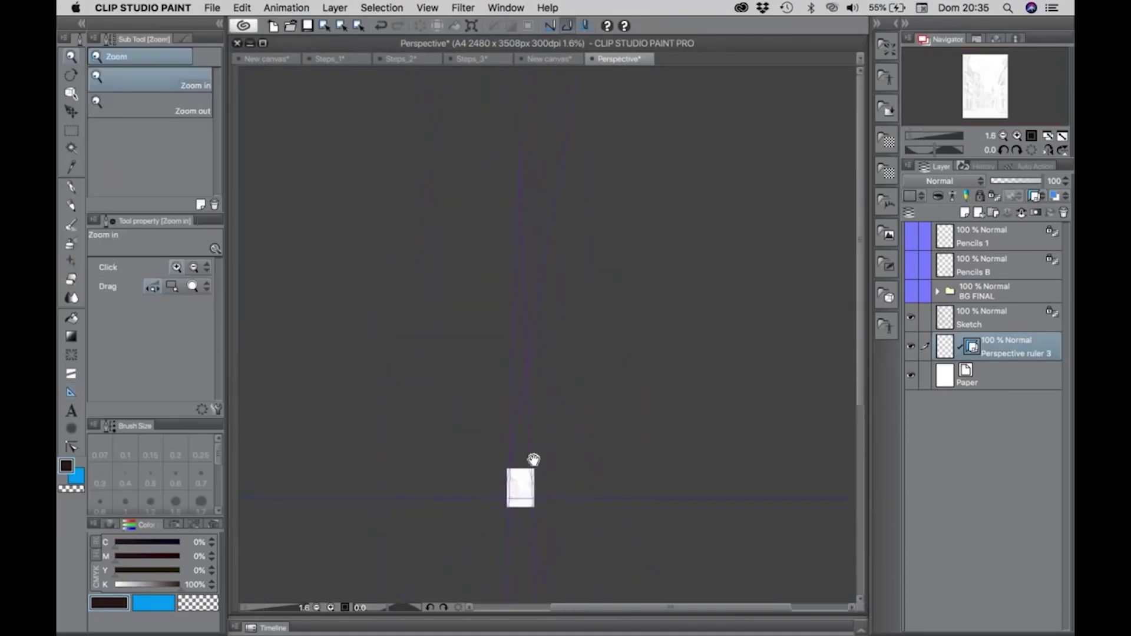
pyautogui.scroll(7, 530, 479)
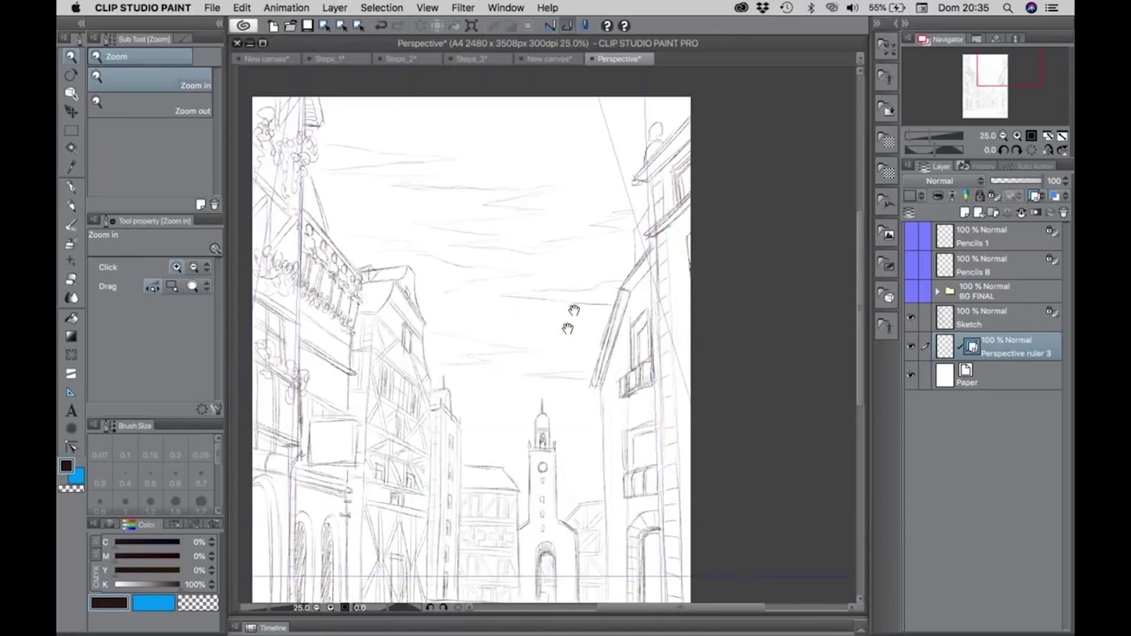
pyautogui.scroll(-2, 570, 325)
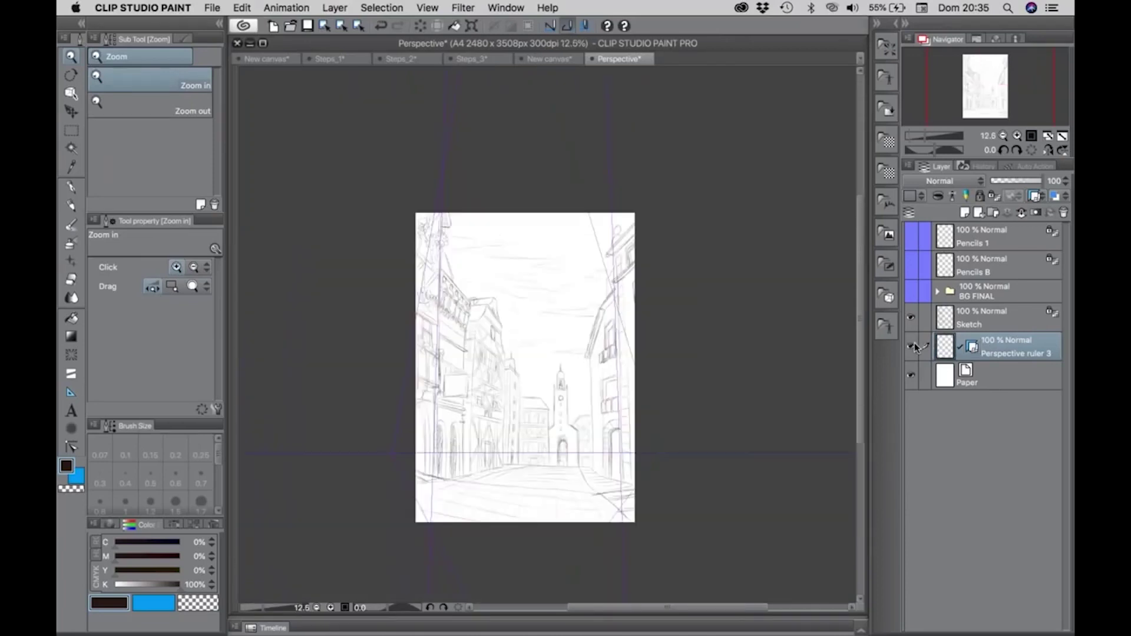
# Recolour the Sketch layer's lines light blue by filling the layer, and lower its opacity to 69%
pyautogui.click(911, 317)
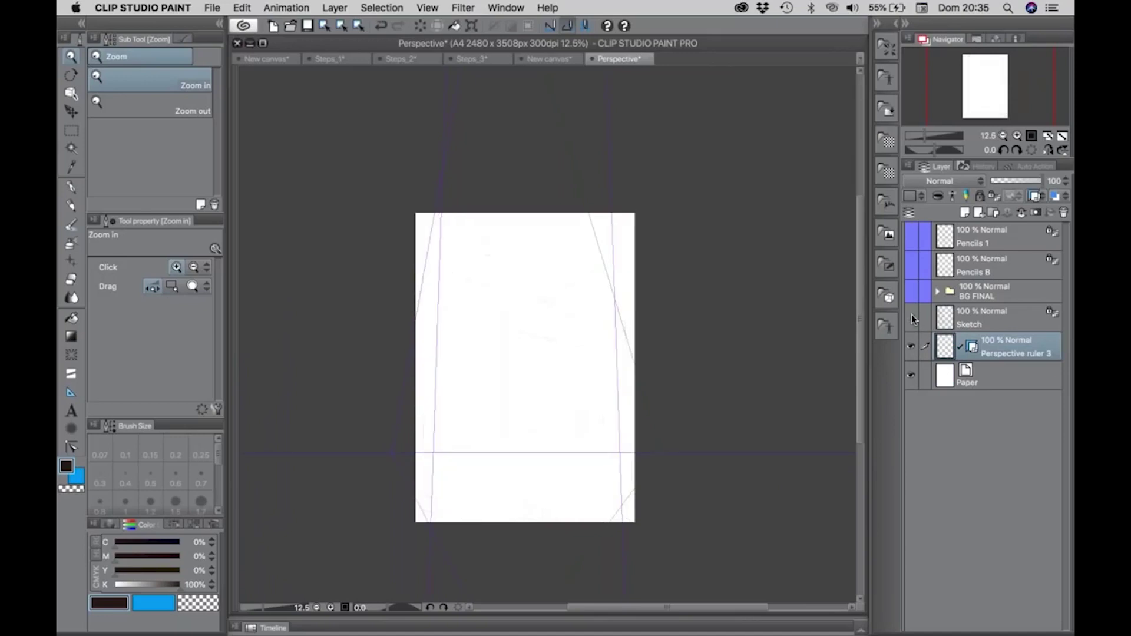
pyautogui.click(941, 319)
pyautogui.click(911, 318)
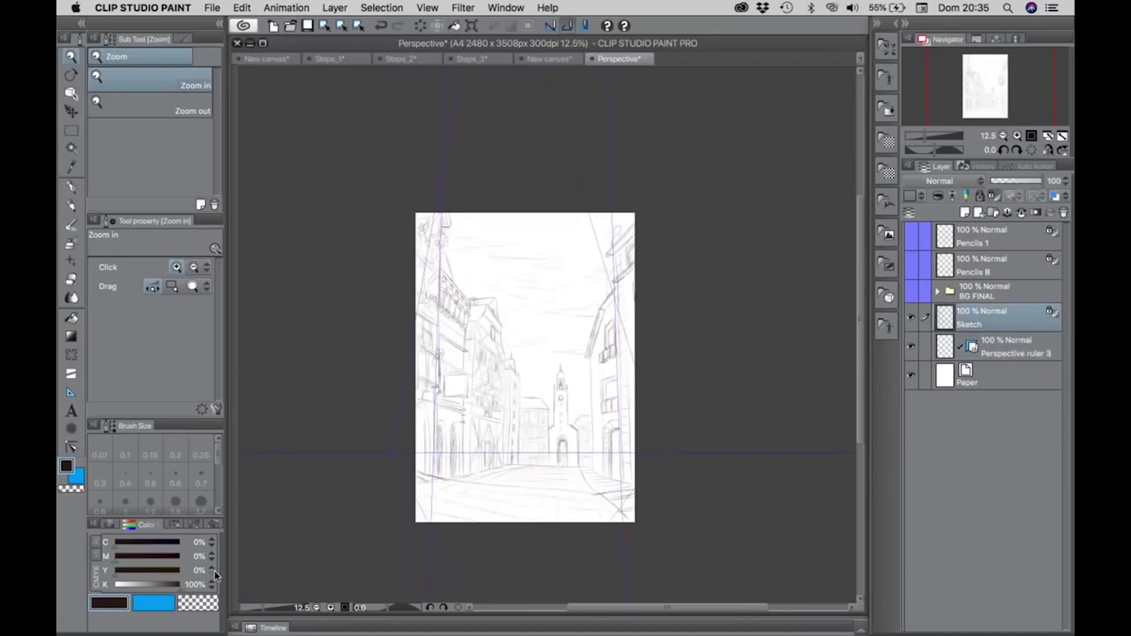
pyautogui.click(149, 605)
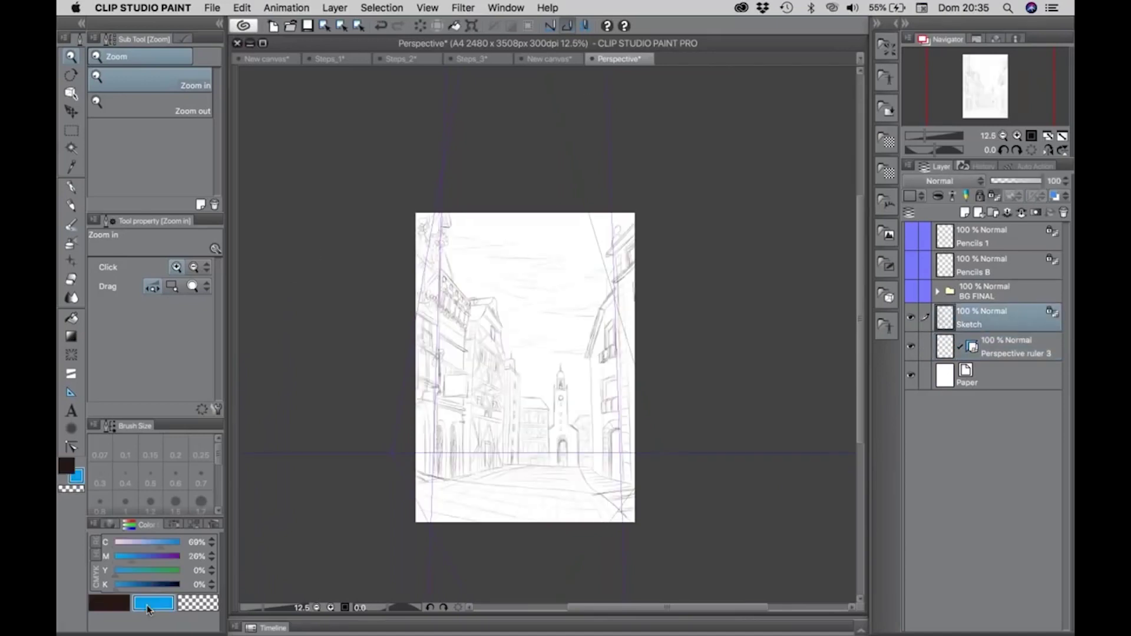
pyautogui.click(455, 25)
pyautogui.click(1029, 182)
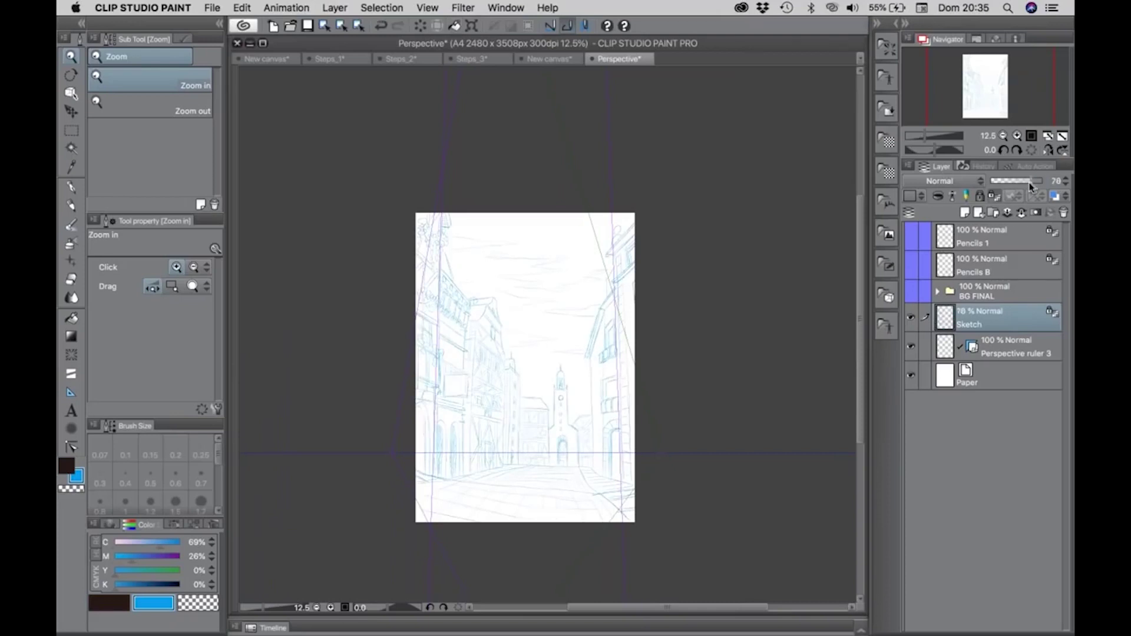
pyautogui.moveTo(1030, 184); pyautogui.dragTo(1026, 183)
# Add a new raster layer above the Sketch layer and set up the Darker pencil with a brush size of 1.90
pyautogui.click(481, 391)
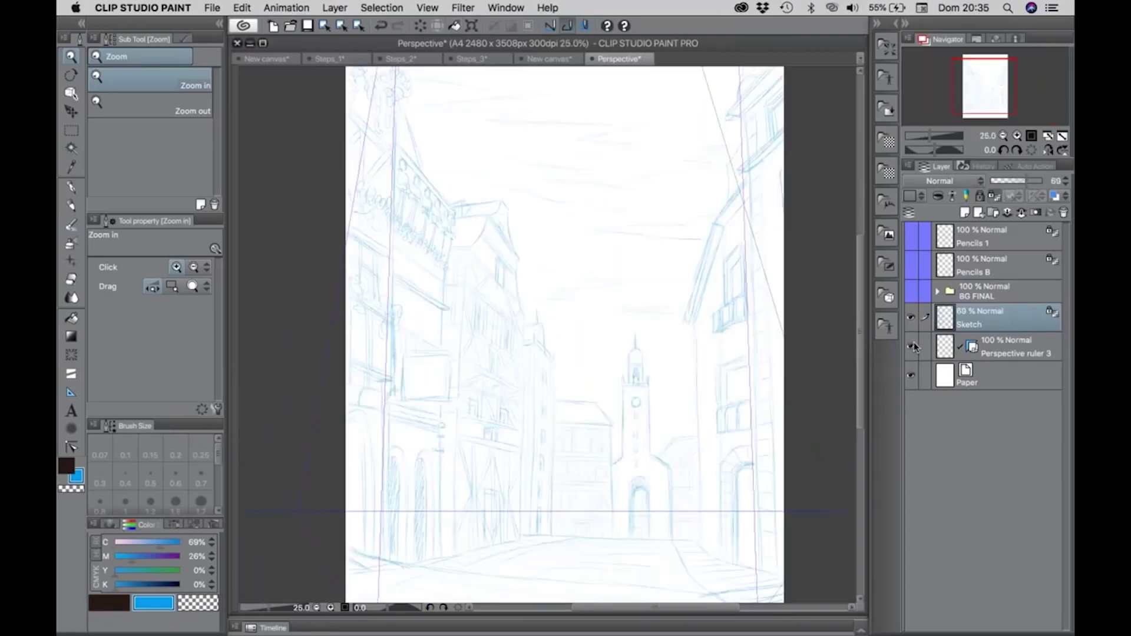
pyautogui.click(965, 212)
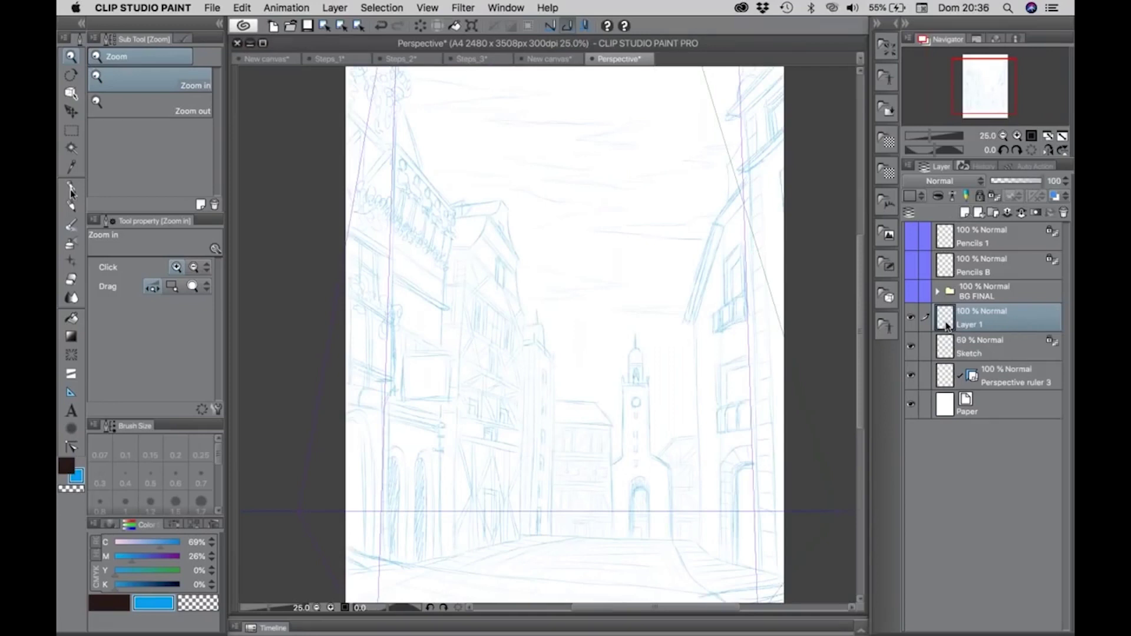
pyautogui.click(73, 206)
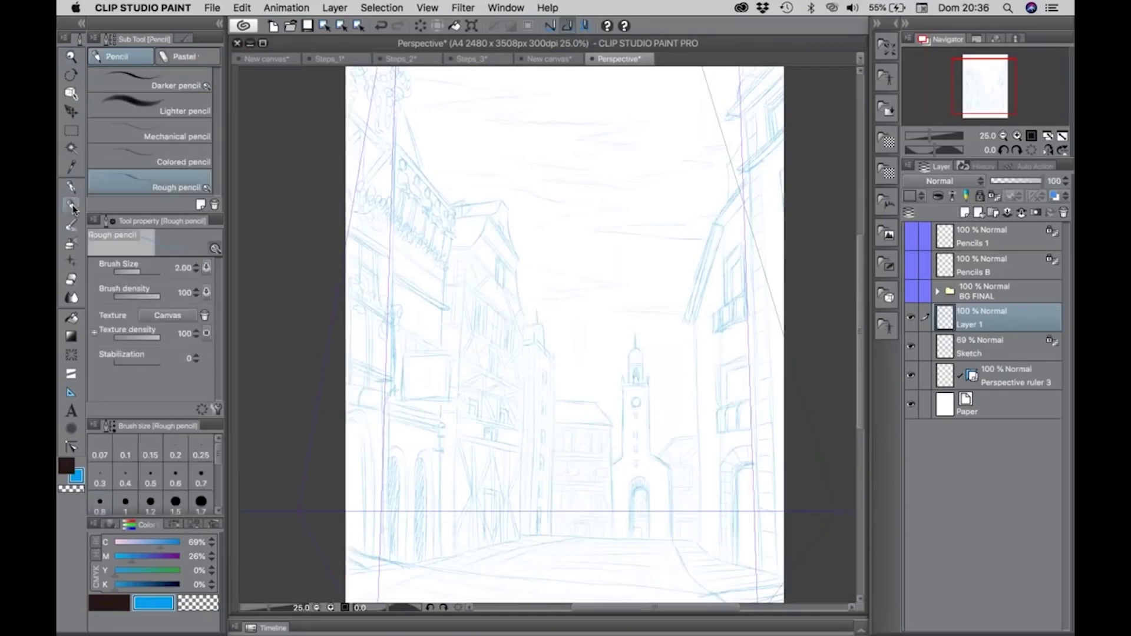
pyautogui.click(136, 83)
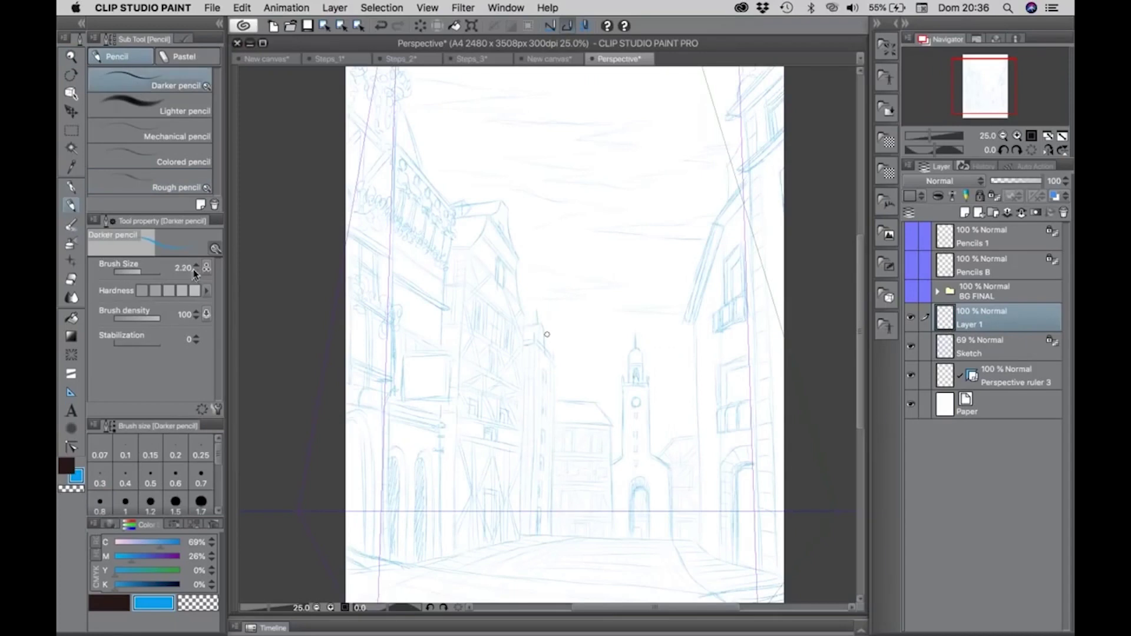
pyautogui.click(196, 271)
# Draw long vertical test lines snapped to the perspective ruler, from the sky down over the buildings and the clock tower
pyautogui.moveTo(501, 120)
pyautogui.mouseDown()
pyautogui.moveTo(498, 421)
pyautogui.moveTo(519, 406)
pyautogui.moveTo(522, 471)
pyautogui.mouseUp()
pyautogui.moveTo(639, 155); pyautogui.dragTo(644, 533)
pyautogui.moveTo(656, 115); pyautogui.dragTo(662, 474)
pyautogui.moveTo(687, 133); pyautogui.dragTo(693, 436)
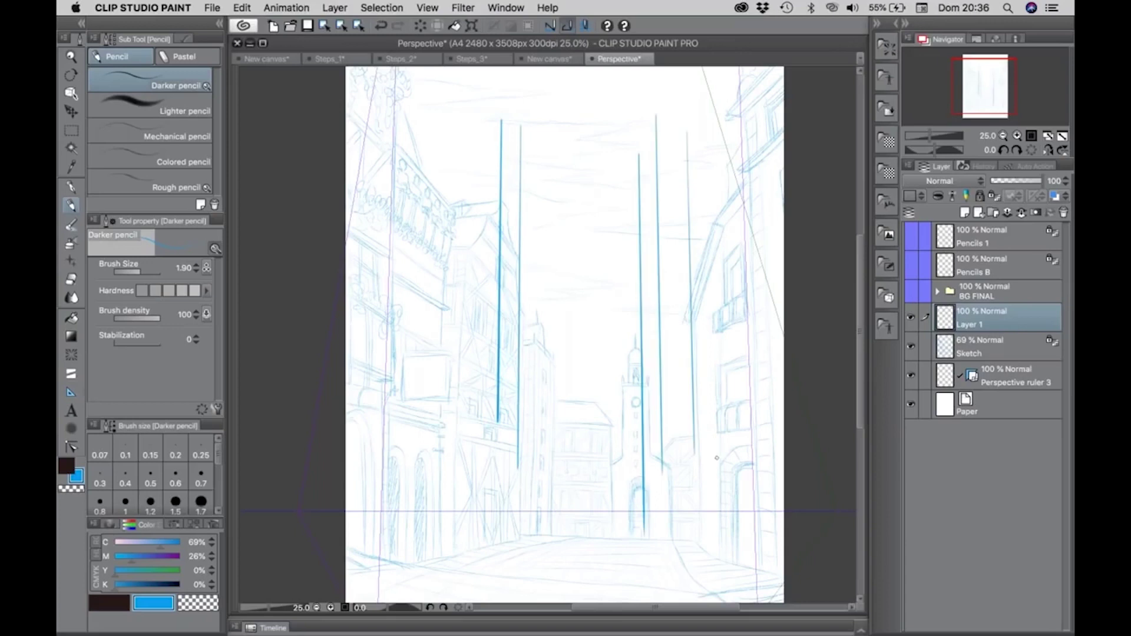
# Draw diagonal test lines snapped to the left-hand vanishing point, running from the sky down across the left-hand buildings
pyautogui.moveTo(423, 215); pyautogui.dragTo(454, 145)
pyautogui.moveTo(424, 275); pyautogui.dragTo(530, 70)
pyautogui.moveTo(585, 109); pyautogui.dragTo(383, 391)
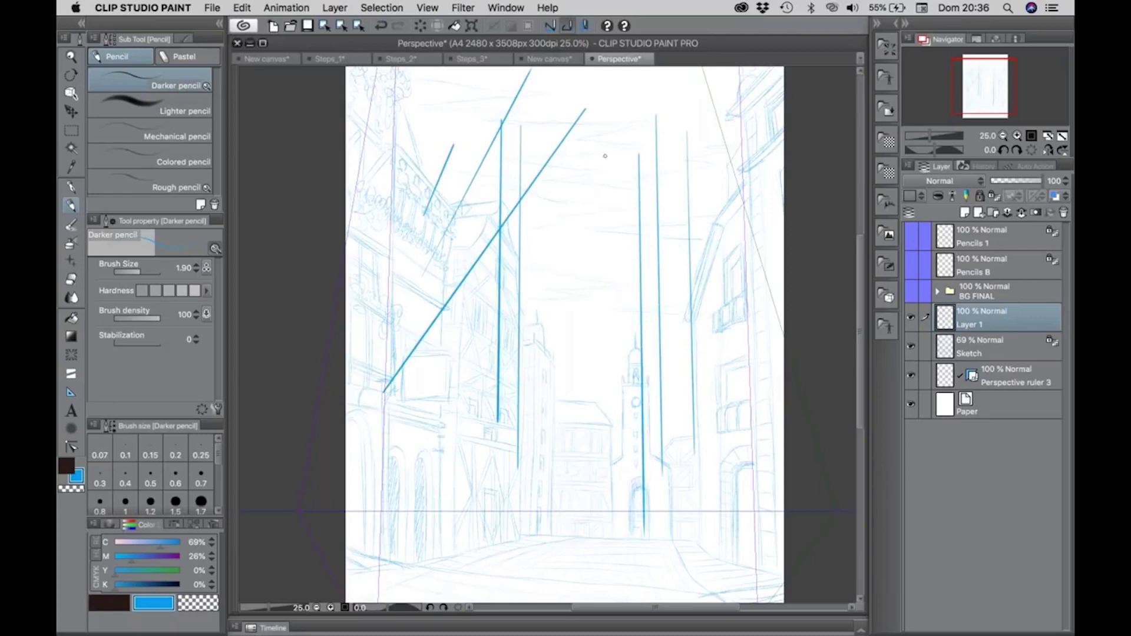
pyautogui.moveTo(614, 147); pyautogui.dragTo(362, 437)
pyautogui.moveTo(615, 250); pyautogui.dragTo(426, 405)
pyautogui.moveTo(523, 231); pyautogui.dragTo(462, 306)
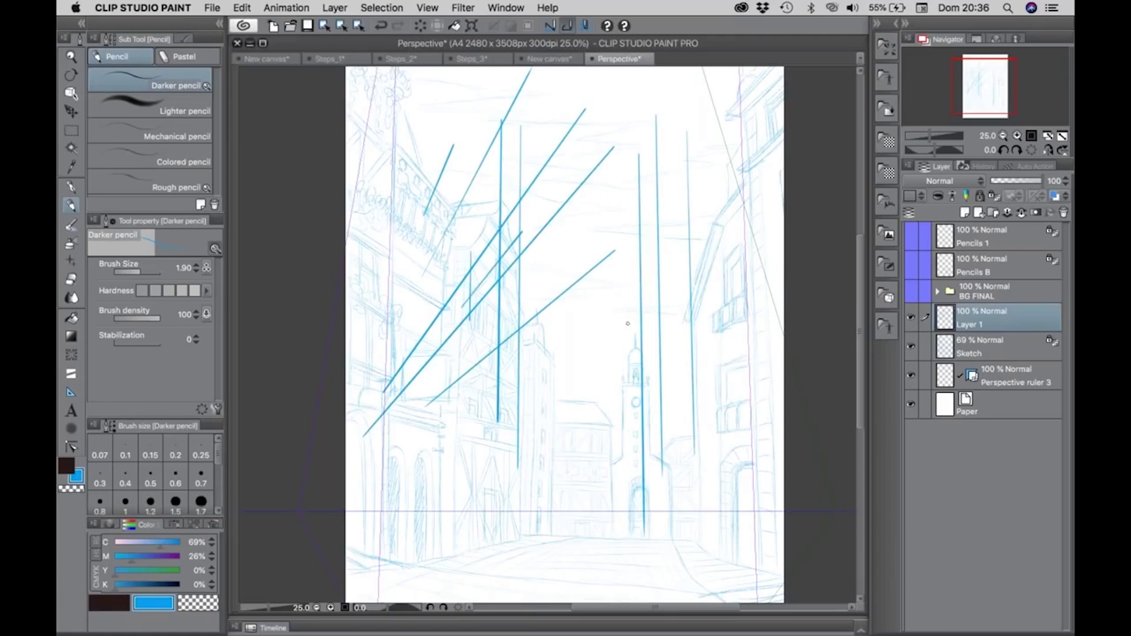
# Draw more vertical test lines, plus long snapped lines running from the right-hand building towards the left-hand vanishing point
pyautogui.moveTo(470, 320); pyautogui.dragTo(468, 413)
pyautogui.moveTo(609, 154); pyautogui.dragTo(612, 489)
pyautogui.moveTo(743, 120); pyautogui.dragTo(755, 432)
pyautogui.moveTo(725, 91)
pyautogui.mouseDown()
pyautogui.moveTo(732, 302)
pyautogui.moveTo(440, 453)
pyautogui.mouseUp()
pyautogui.moveTo(751, 365); pyautogui.dragTo(441, 465)
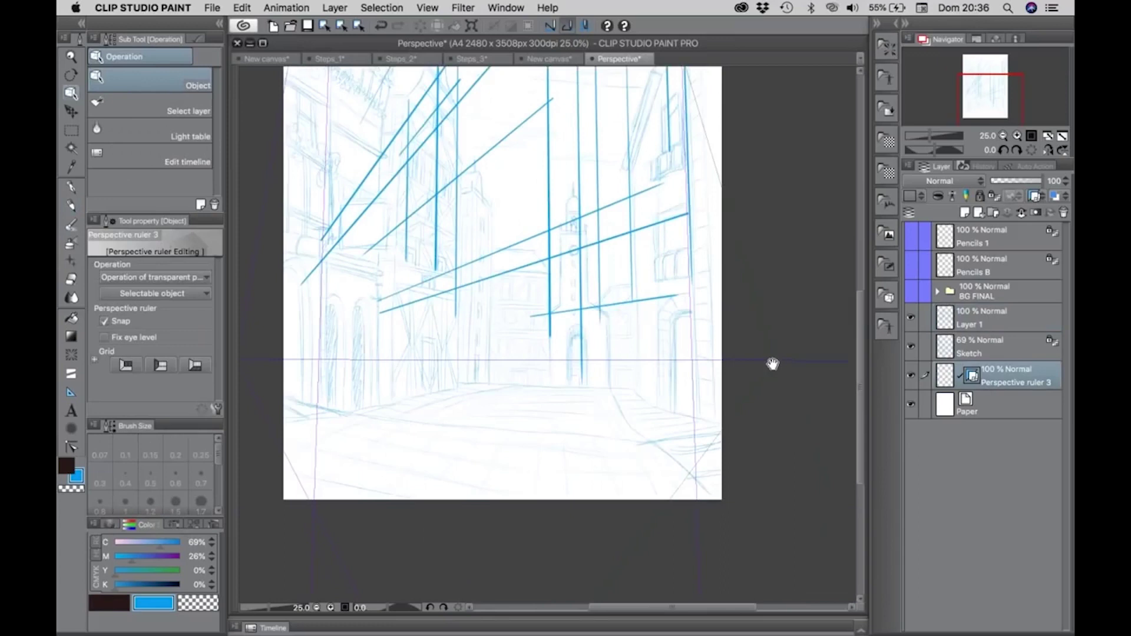
# Select the perspective ruler for editing to reach its guide handles below the page
pyautogui.moveTo(772, 363); pyautogui.dragTo(797, 267)
pyautogui.press('super+space')
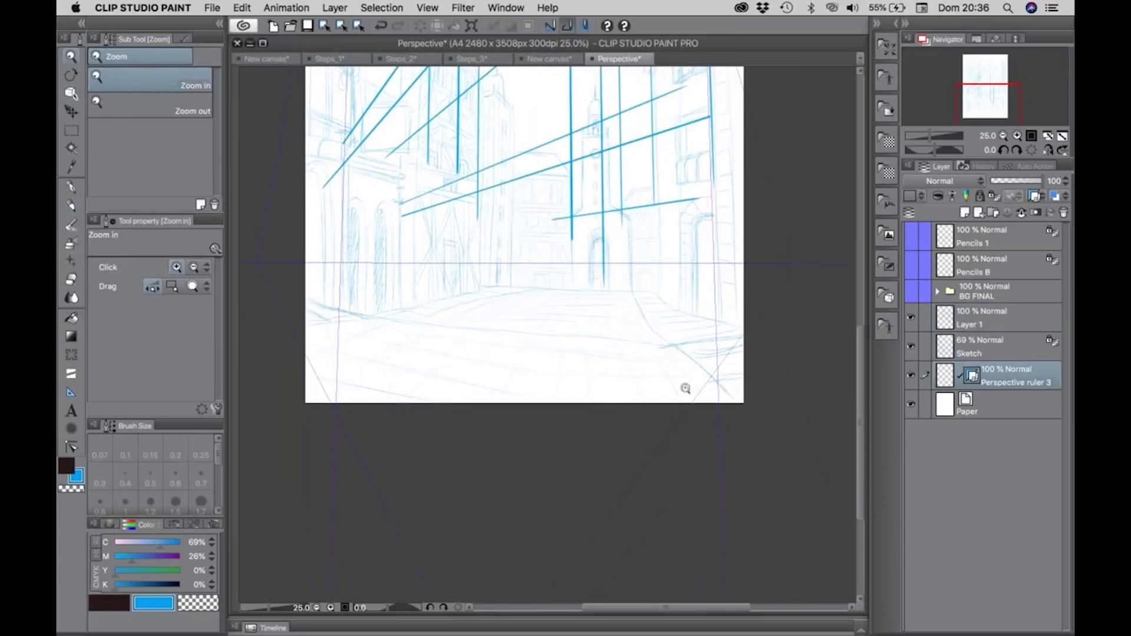
pyautogui.click(73, 96)
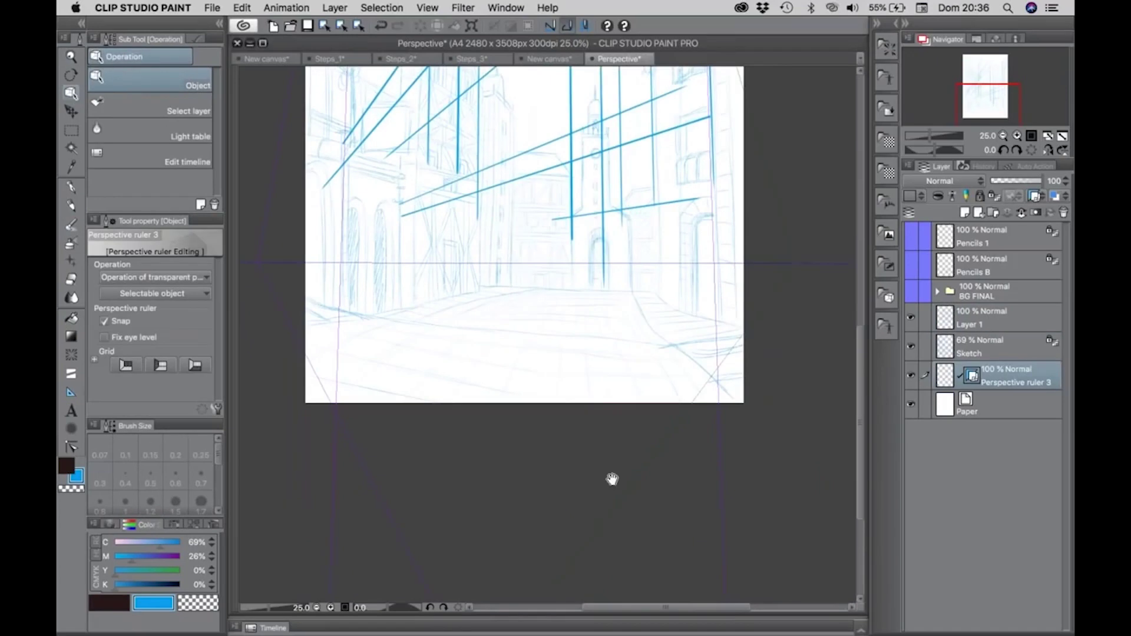
pyautogui.moveTo(612, 479); pyautogui.dragTo(632, 393)
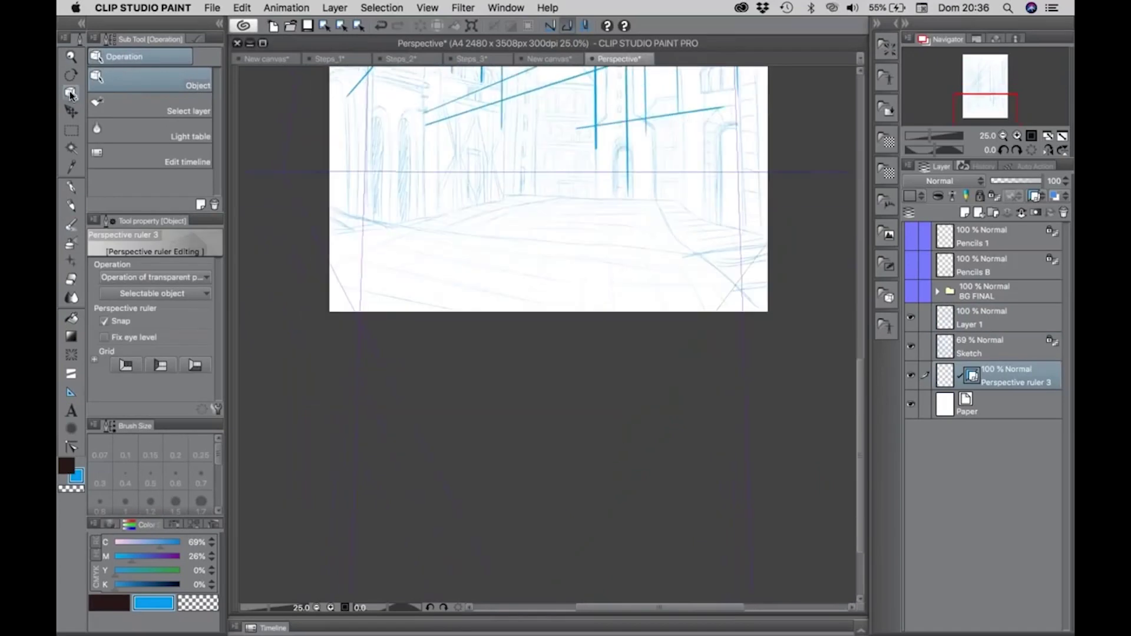
# Draw four parallel-looking perspective lines descending toward the right-hand building on Layer 1 with the blue Darker pencil
pyautogui.click(71, 93)
pyautogui.click(768, 246)
pyautogui.click(626, 255)
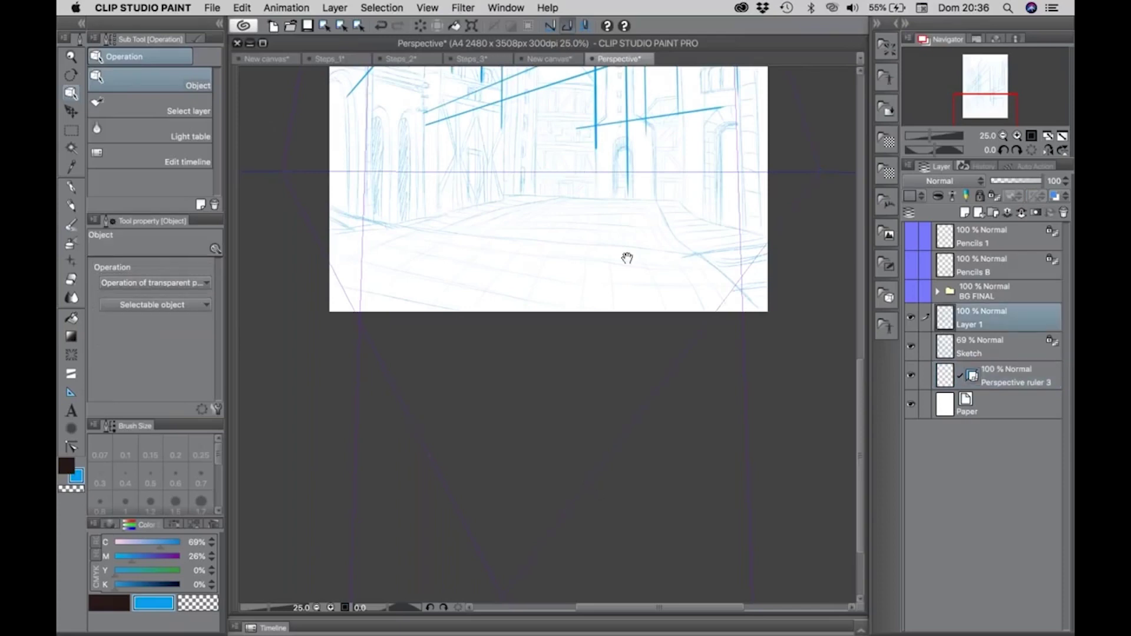
pyautogui.moveTo(626, 255); pyautogui.dragTo(611, 412)
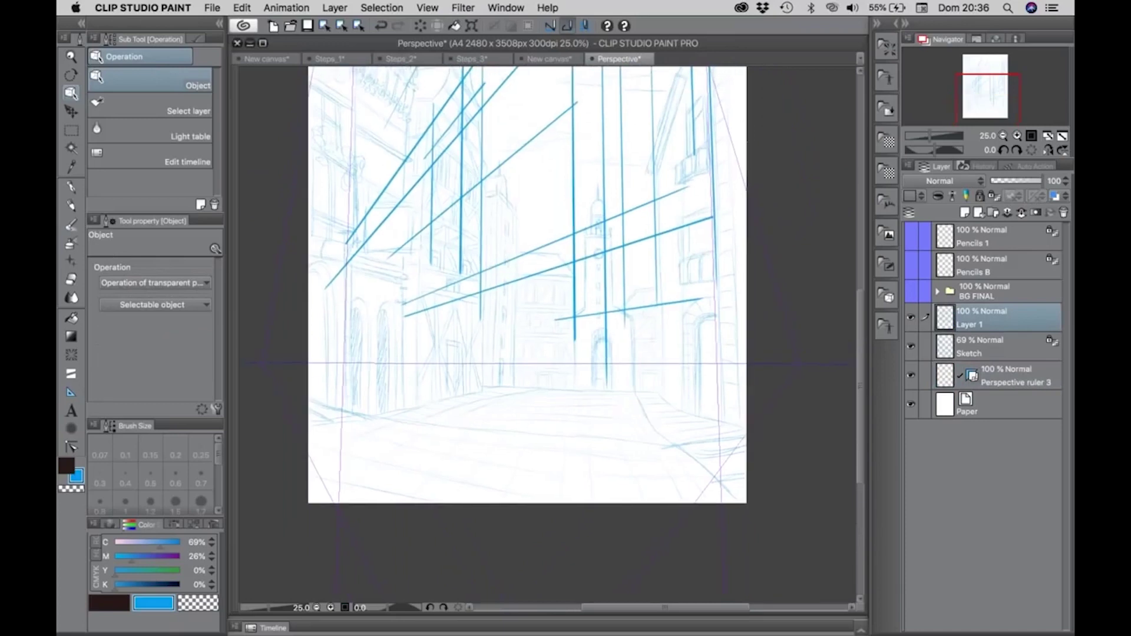
pyautogui.press('p')
pyautogui.moveTo(505, 143); pyautogui.dragTo(716, 365)
pyautogui.moveTo(527, 132); pyautogui.dragTo(702, 281)
pyautogui.moveTo(550, 123); pyautogui.dragTo(717, 288)
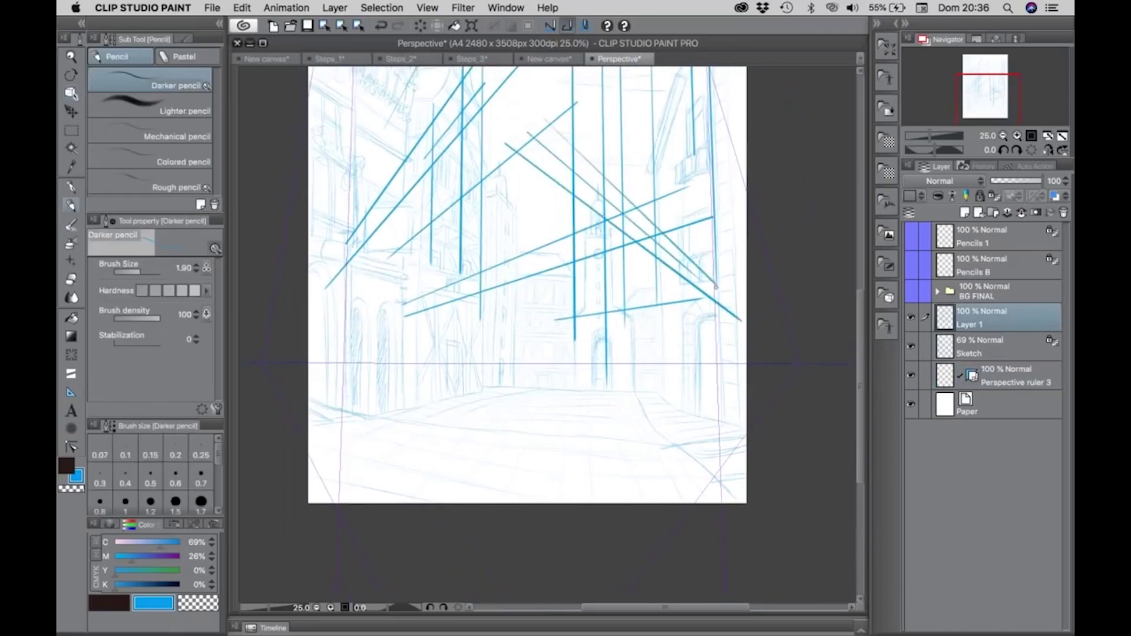
pyautogui.moveTo(555, 87); pyautogui.dragTo(713, 268)
# Hide the Sketch layer and draw long diagonal lines converging on the left vanishing point
pyautogui.click(910, 348)
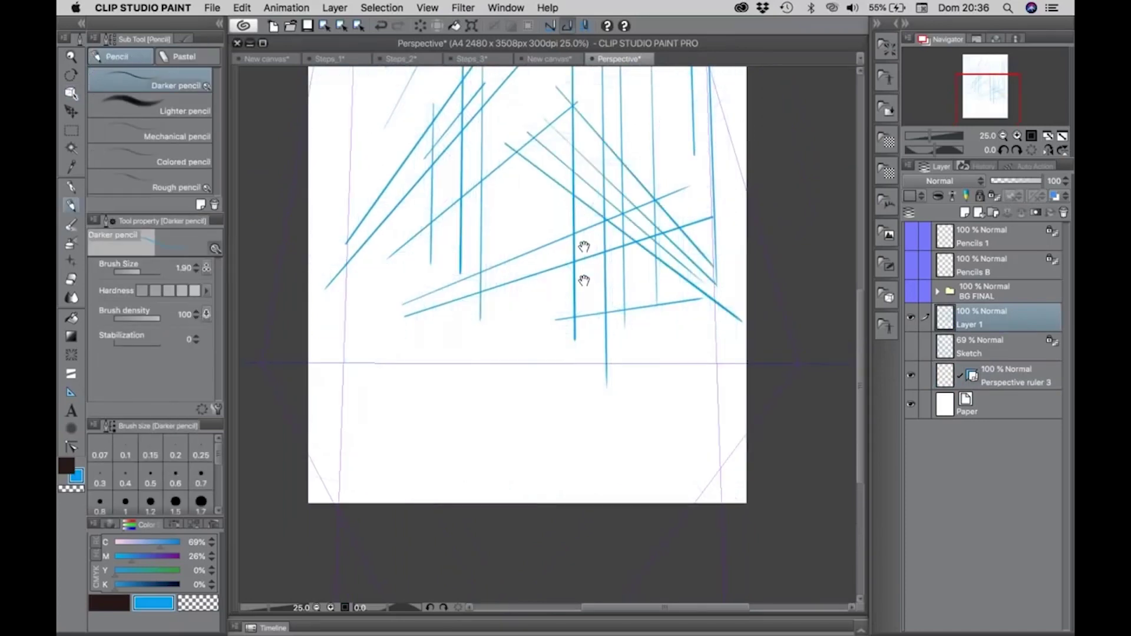
pyautogui.scroll(5, 580, 344)
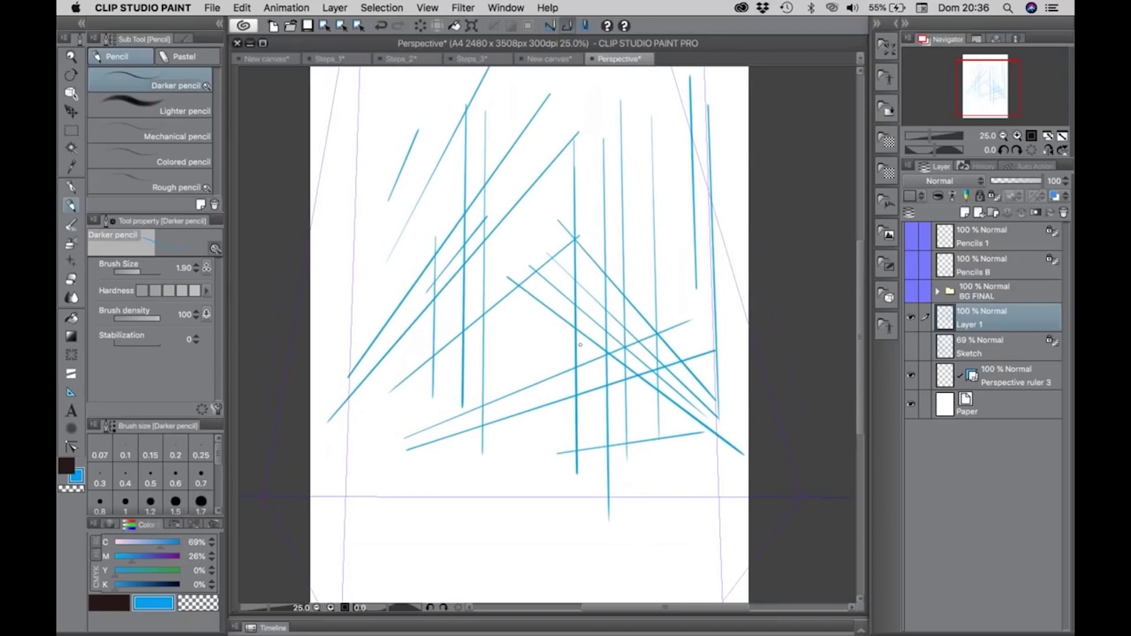
pyautogui.moveTo(440, 83); pyautogui.dragTo(320, 371)
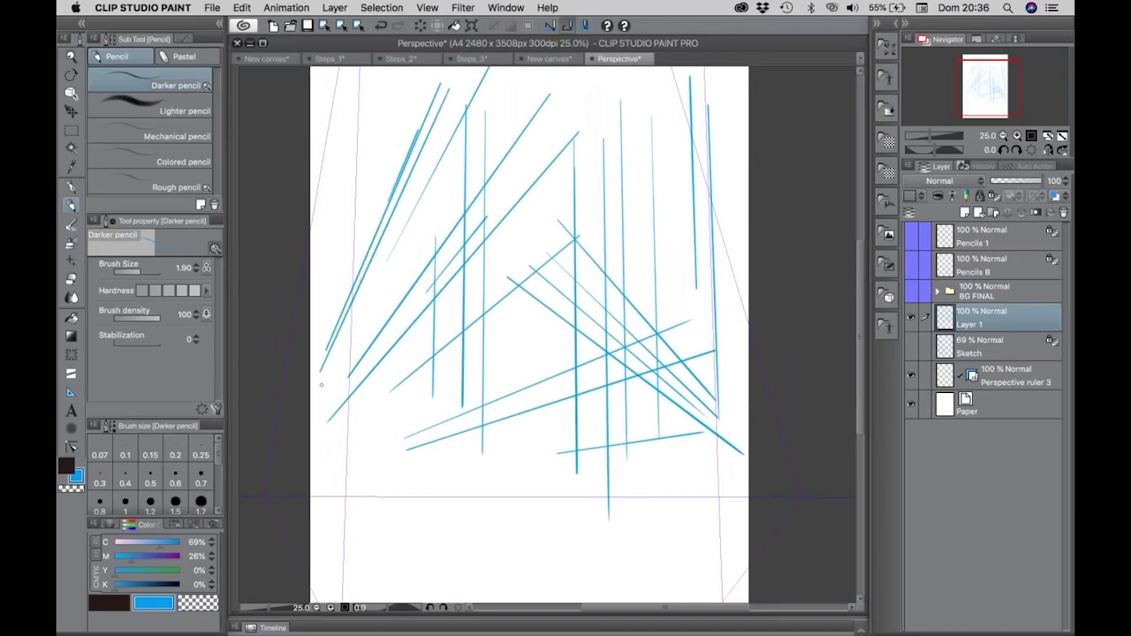
pyautogui.moveTo(543, 76); pyautogui.dragTo(315, 419)
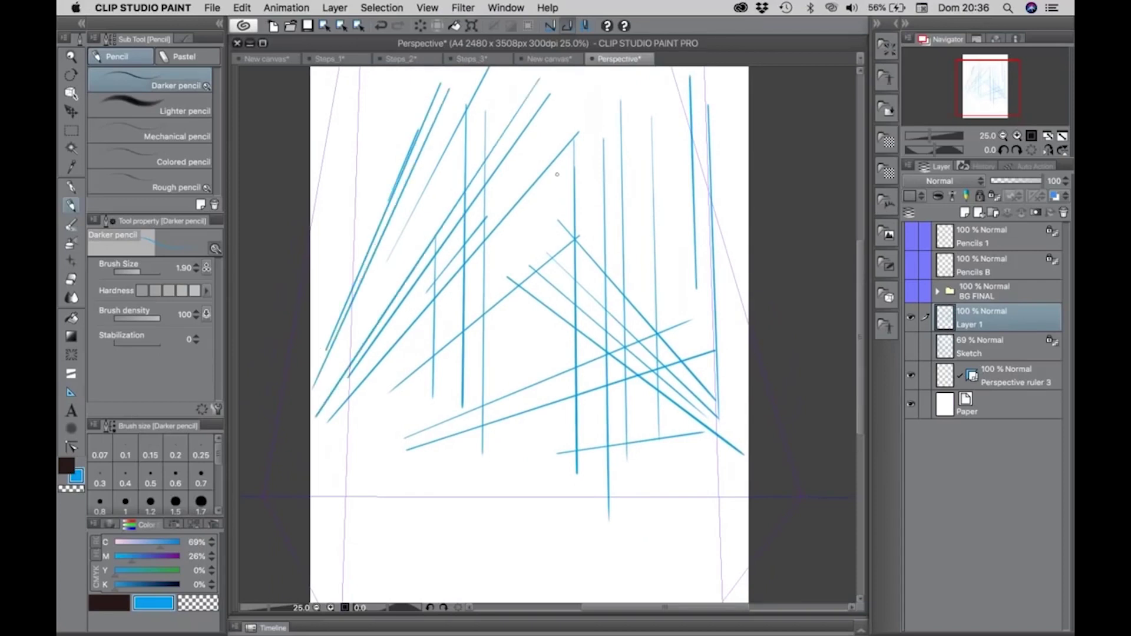
pyautogui.moveTo(557, 174); pyautogui.dragTo(318, 436)
pyautogui.moveTo(581, 204); pyautogui.dragTo(326, 438)
# Add ruler-snapped vertical lines across the page and one steep diagonal on its left side
pyautogui.moveTo(513, 491); pyautogui.dragTo(513, 97)
pyautogui.moveTo(537, 480); pyautogui.dragTo(537, 86)
pyautogui.moveTo(647, 96); pyautogui.dragTo(649, 406)
pyautogui.moveTo(400, 115); pyautogui.dragTo(312, 367)
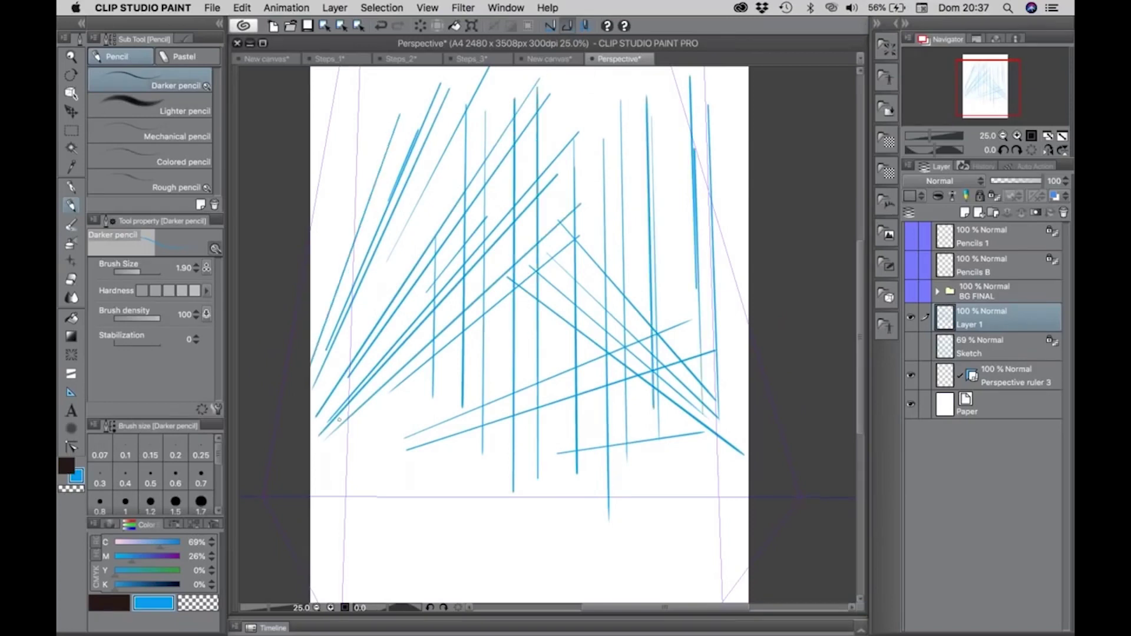
pyautogui.moveTo(376, 75); pyautogui.dragTo(368, 355)
pyautogui.moveTo(404, 117); pyautogui.dragTo(403, 399)
# Draw lines converging on the right vanishing point, from steep to almost horizontal, and undo the one nearest the horizon
pyautogui.moveTo(497, 109); pyautogui.dragTo(715, 396)
pyautogui.moveTo(554, 106); pyautogui.dragTo(746, 393)
pyautogui.moveTo(609, 120); pyautogui.dragTo(747, 392)
pyautogui.moveTo(355, 291); pyautogui.dragTo(639, 421)
pyautogui.moveTo(371, 378); pyautogui.dragTo(651, 455)
pyautogui.moveTo(330, 430); pyautogui.dragTo(646, 474)
pyautogui.moveTo(370, 488); pyautogui.dragTo(646, 493)
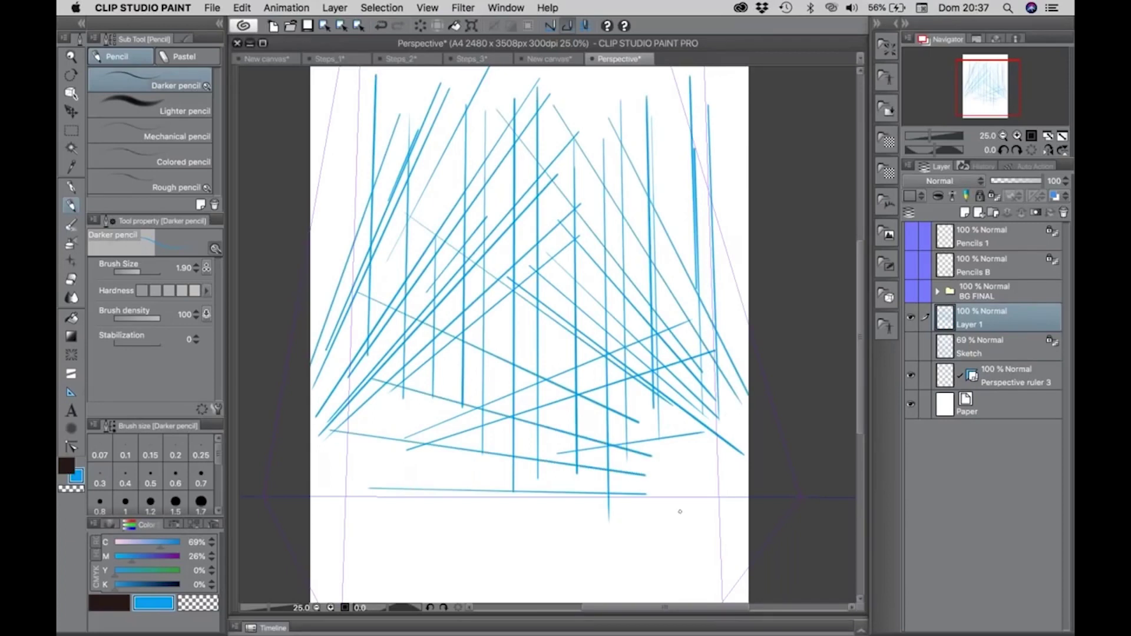
pyautogui.press('super+z')
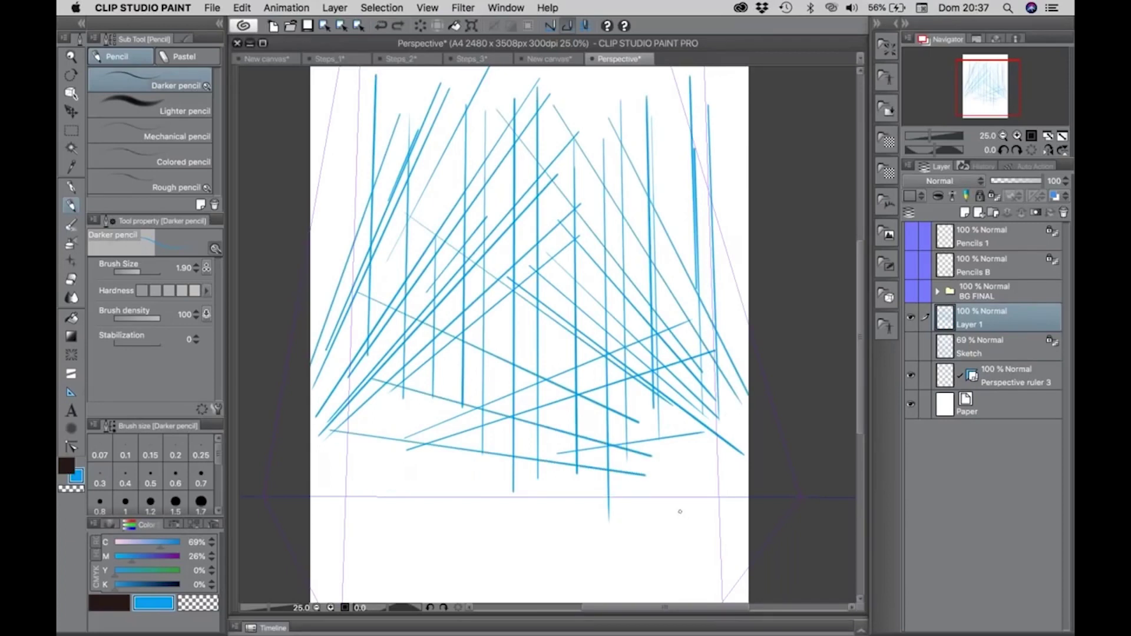
# Delete Layer 1 with the practice lines and show the Sketch layer again
pyautogui.click(1063, 213)
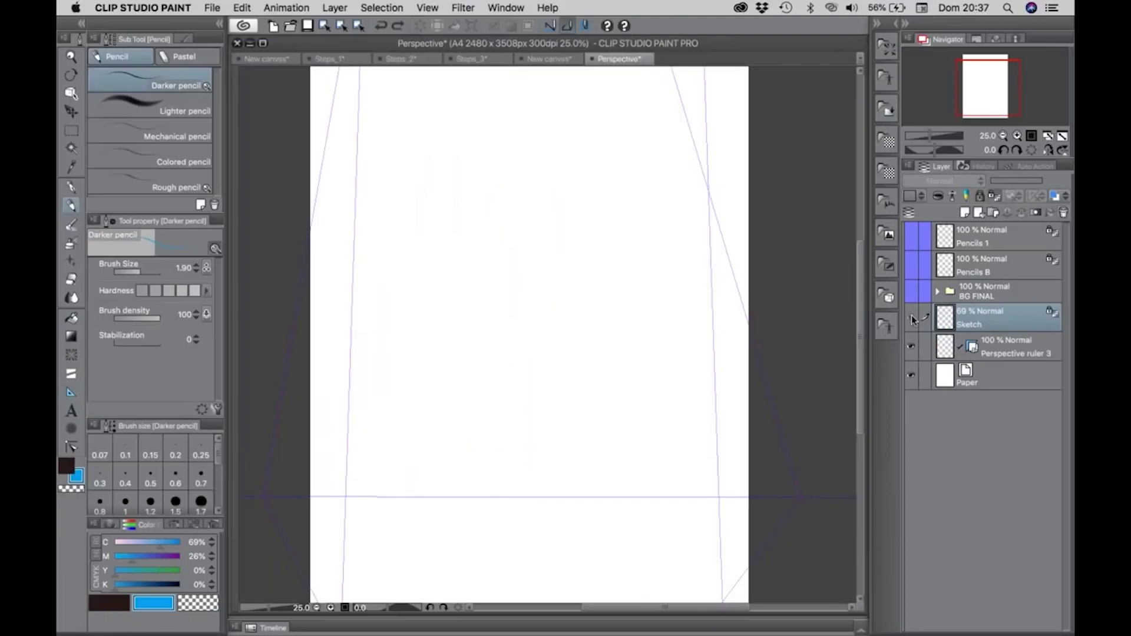
pyautogui.click(911, 320)
# Create a new raster layer above the Sketch layer and switch to black for the Darker pencil
pyautogui.press('/')
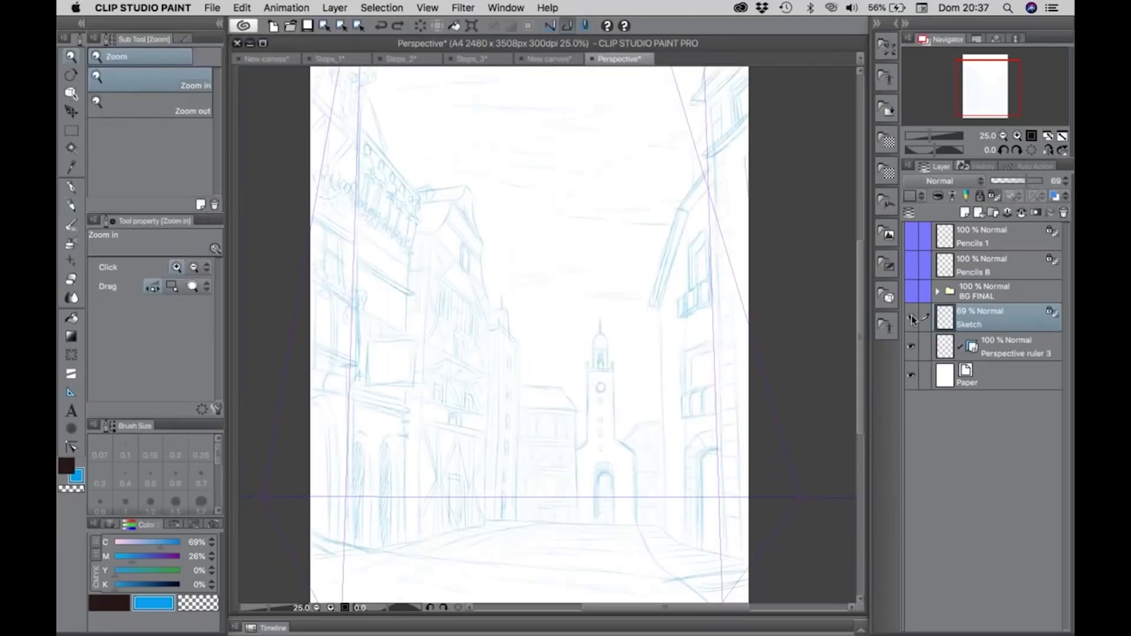
pyautogui.click(452, 239)
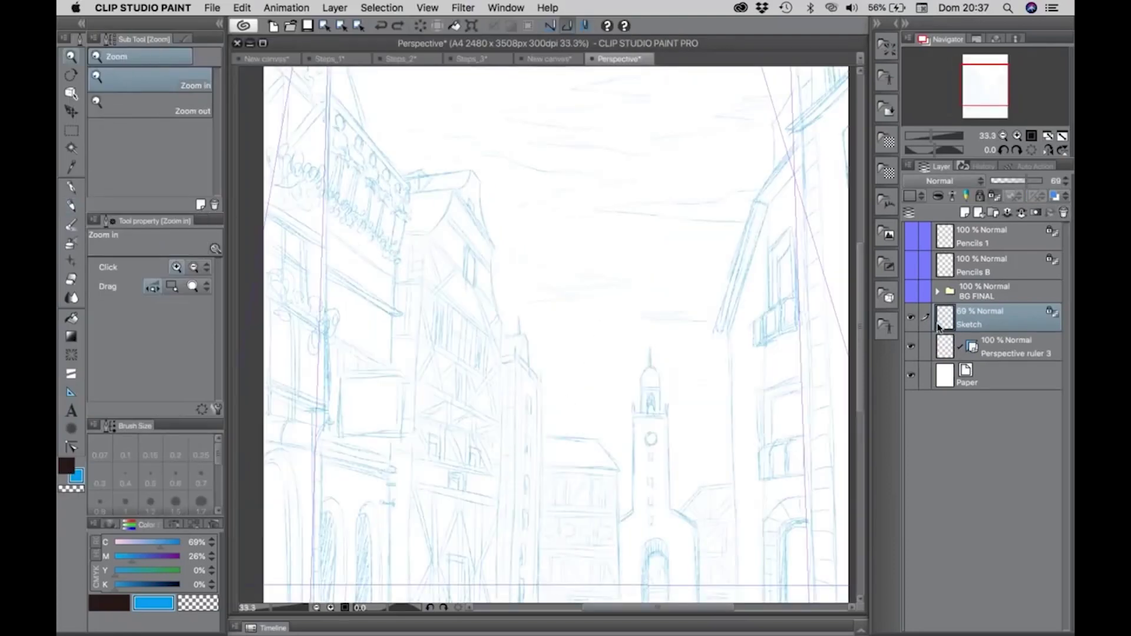
pyautogui.press('p')
pyautogui.click(486, 235)
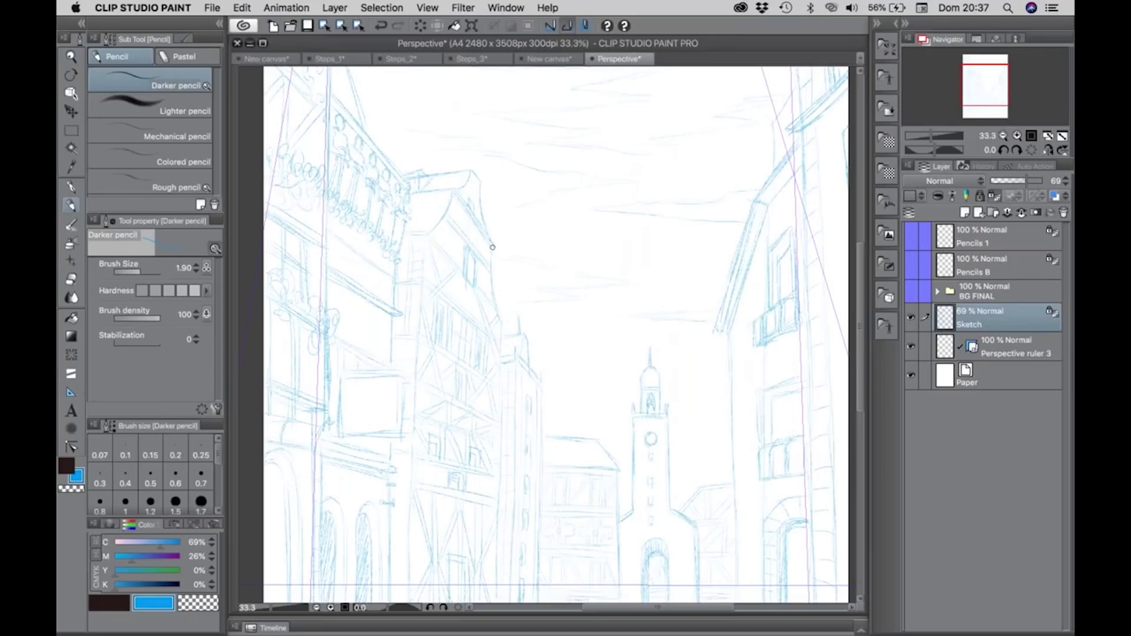
pyautogui.click(964, 212)
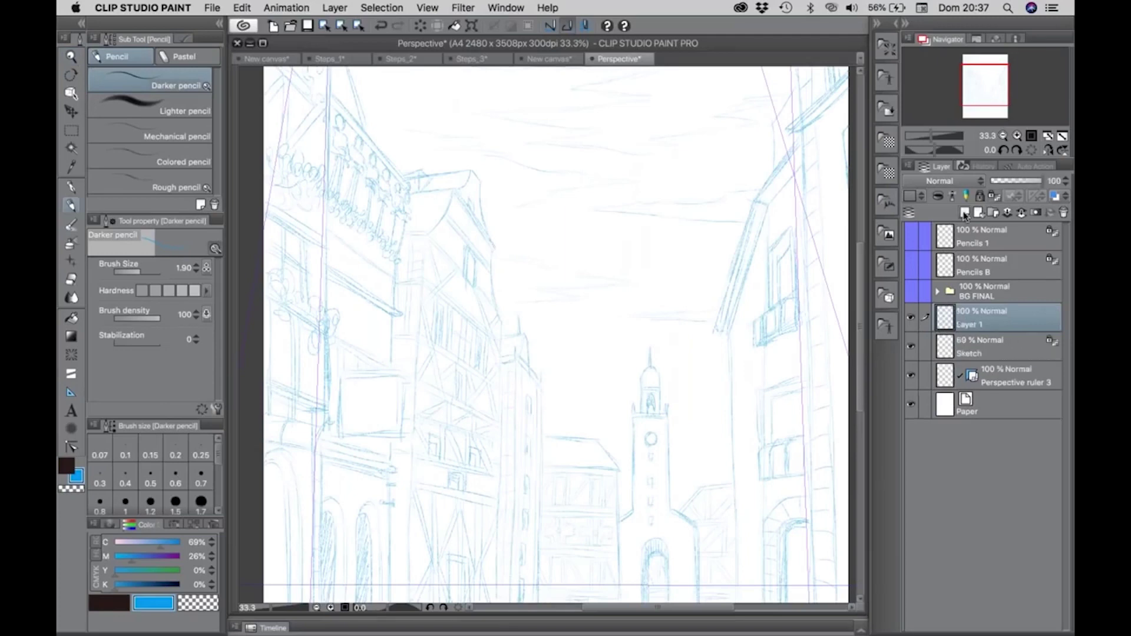
pyautogui.click(66, 466)
# Trace the half-timbered building's short roof edges and its long vertical corner in black pencil
pyautogui.moveTo(456, 189); pyautogui.dragTo(502, 236)
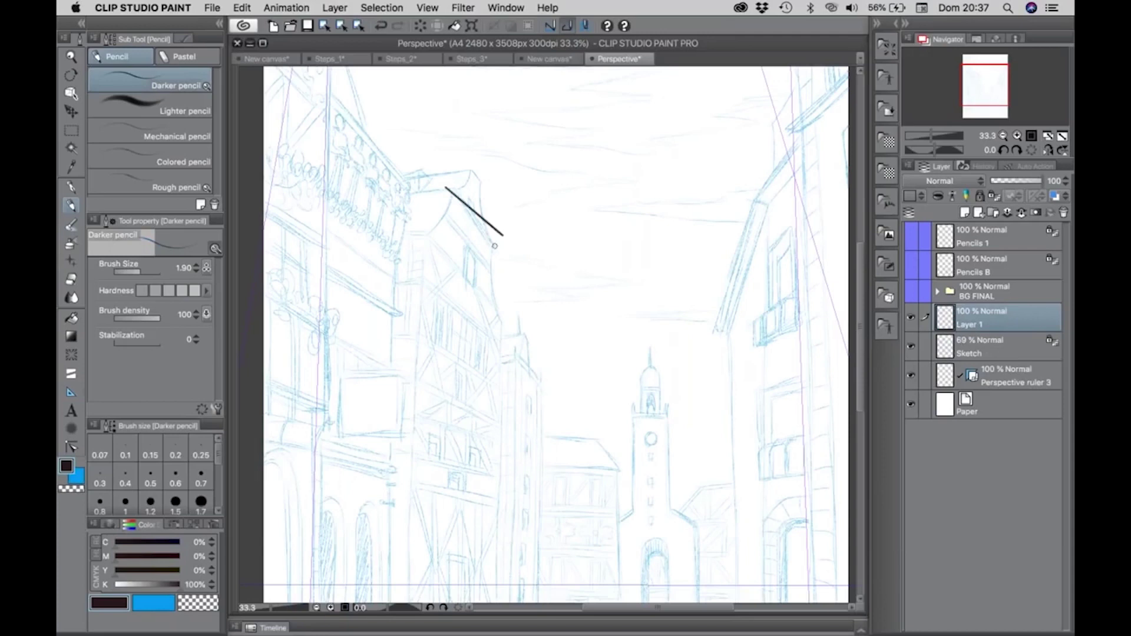
pyautogui.hotkey('ctrl', 'z')
pyautogui.moveTo(455, 190); pyautogui.dragTo(497, 226)
pyautogui.moveTo(469, 167); pyautogui.dragTo(483, 180)
pyautogui.moveTo(425, 235); pyautogui.dragTo(404, 550)
# Trace the narrow tower's vertical edges and slanted roof lines, plus the vertical corner of the building on the right
pyautogui.moveTo(478, 368)
pyautogui.mouseDown()
pyautogui.moveTo(479, 252)
pyautogui.moveTo(472, 300)
pyautogui.mouseUp()
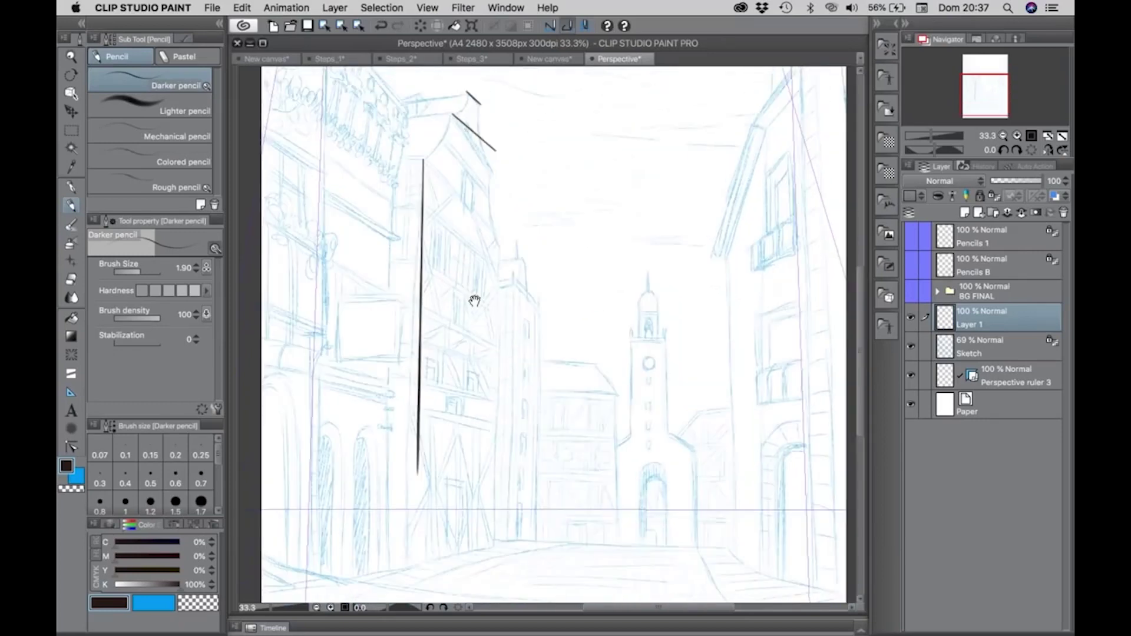
pyautogui.moveTo(511, 254); pyautogui.dragTo(510, 275)
pyautogui.moveTo(498, 246); pyautogui.dragTo(494, 551)
pyautogui.moveTo(512, 277); pyautogui.dragTo(549, 297)
pyautogui.moveTo(509, 282)
pyautogui.mouseDown()
pyautogui.moveTo(541, 298)
pyautogui.moveTo(541, 534)
pyautogui.mouseUp()
pyautogui.moveTo(510, 272); pyautogui.dragTo(509, 525)
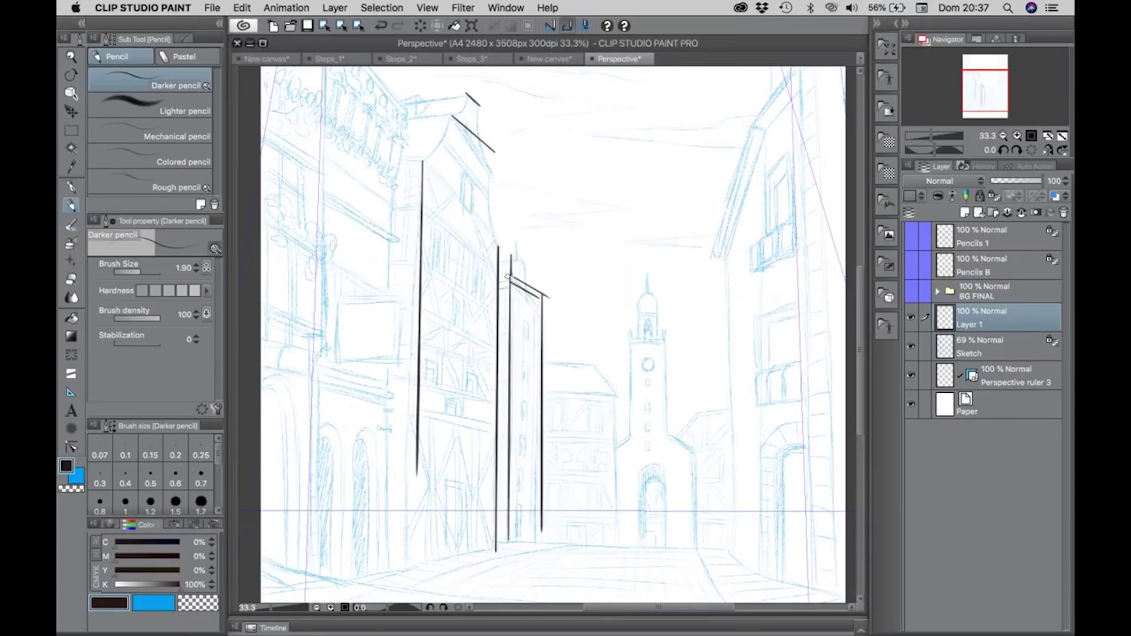
pyautogui.press('super+z')
pyautogui.moveTo(500, 279); pyautogui.dragTo(508, 274)
pyautogui.press('super+z')
pyautogui.press('super+z')
pyautogui.moveTo(726, 257); pyautogui.dragTo(722, 564)
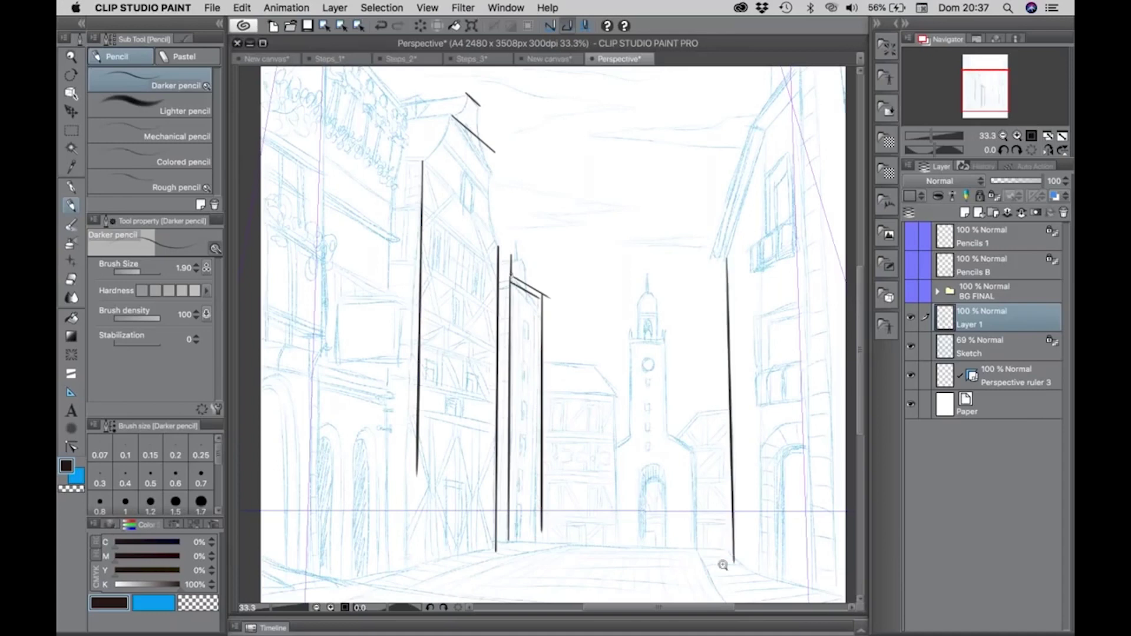
# Hide the Sketch layer and ink a four-sided window outline in perspective on the half-timbered building's upper wall with the G-pen
pyautogui.press('/')
pyautogui.click(460, 174)
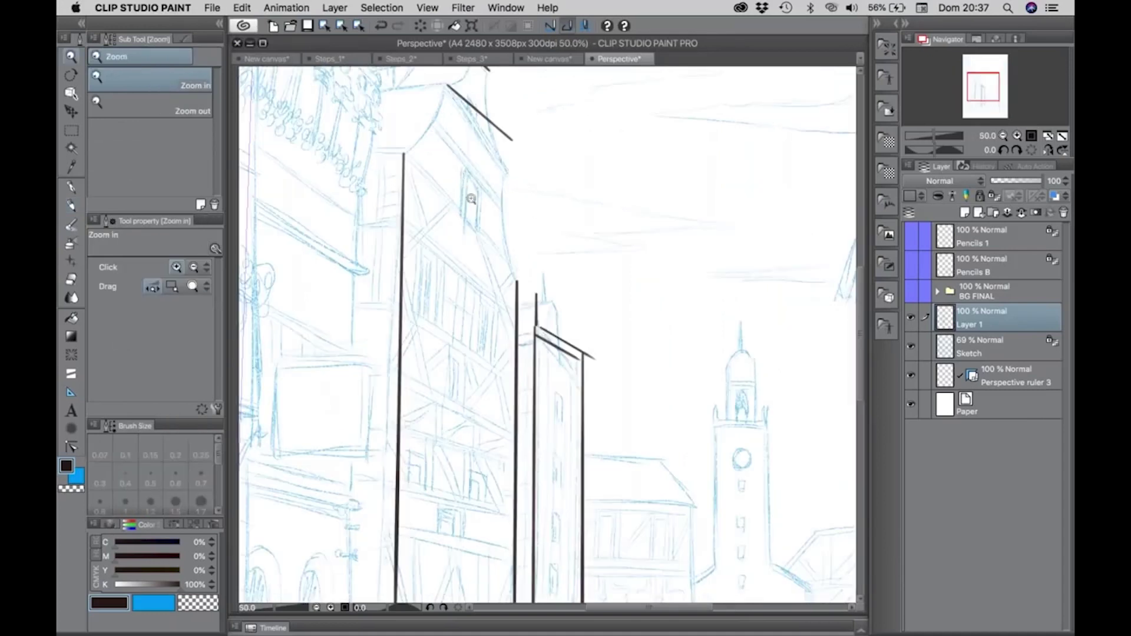
pyautogui.click(471, 198)
pyautogui.click(474, 198)
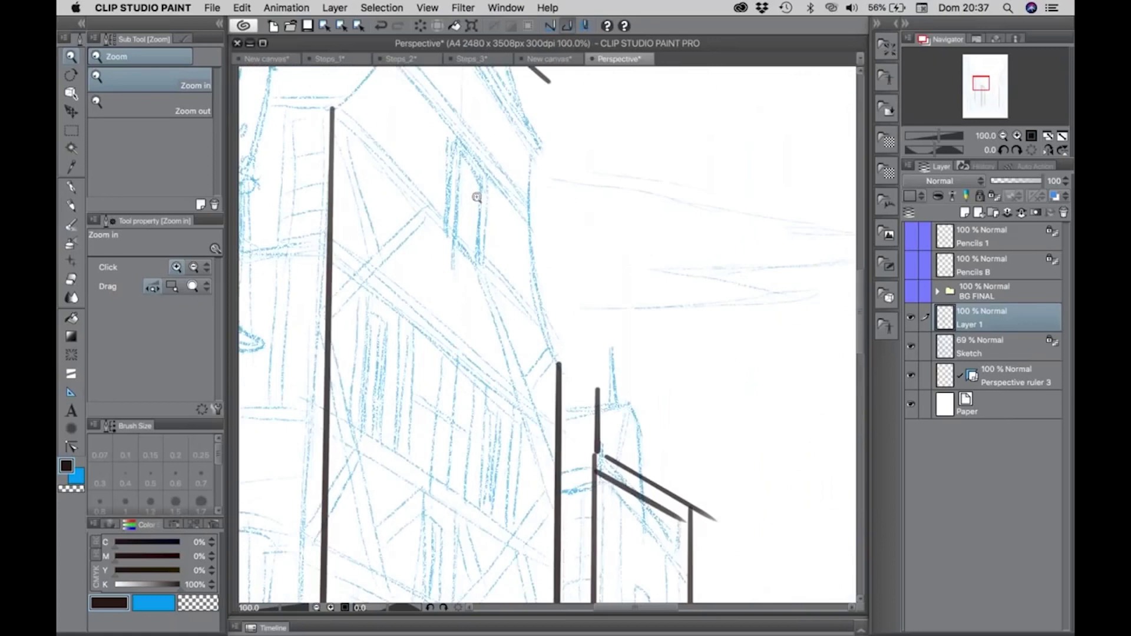
pyautogui.press('p')
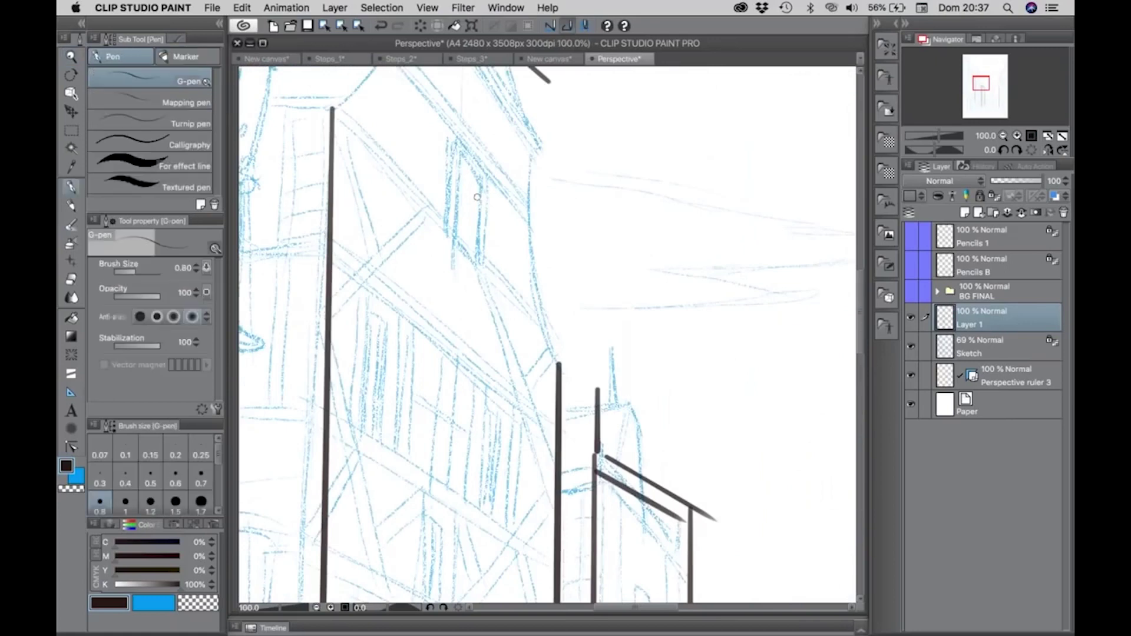
pyautogui.moveTo(445, 129)
pyautogui.mouseDown()
pyautogui.moveTo(488, 160)
pyautogui.moveTo(485, 292)
pyautogui.mouseUp()
pyautogui.click(910, 348)
pyautogui.press('super+z')
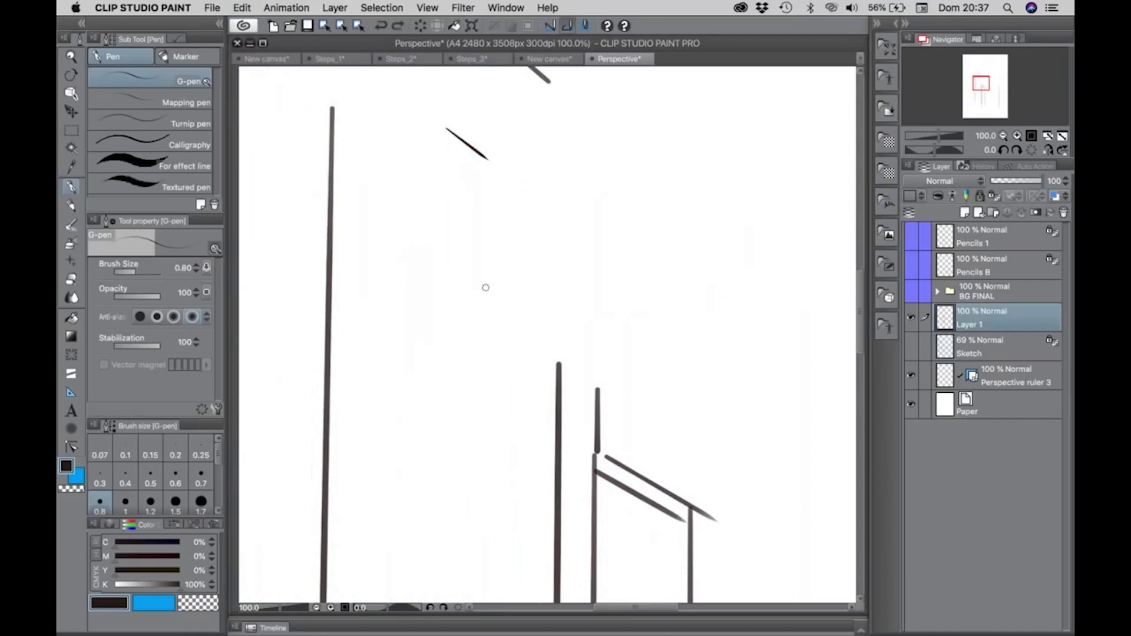
pyautogui.moveTo(486, 158); pyautogui.dragTo(484, 287)
pyautogui.moveTo(446, 129)
pyautogui.mouseDown()
pyautogui.moveTo(444, 259)
pyautogui.moveTo(483, 294)
pyautogui.mouseUp()
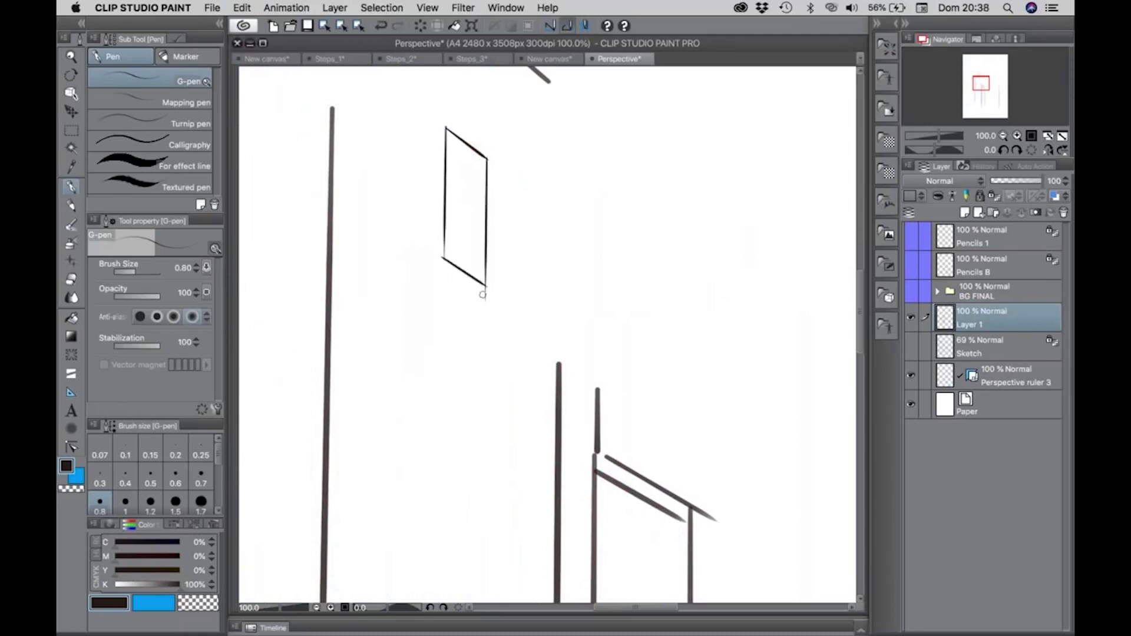
# Ink a larger outer frame around the window, following the same perspective
pyautogui.moveTo(440, 112)
pyautogui.mouseDown()
pyautogui.moveTo(438, 292)
pyautogui.moveTo(466, 285)
pyautogui.moveTo(490, 305)
pyautogui.mouseUp()
pyautogui.press('super+z')
pyautogui.press('super+z')
pyautogui.moveTo(439, 112)
pyautogui.mouseDown()
pyautogui.moveTo(433, 266)
pyautogui.moveTo(492, 309)
pyautogui.moveTo(495, 154)
pyautogui.mouseUp()
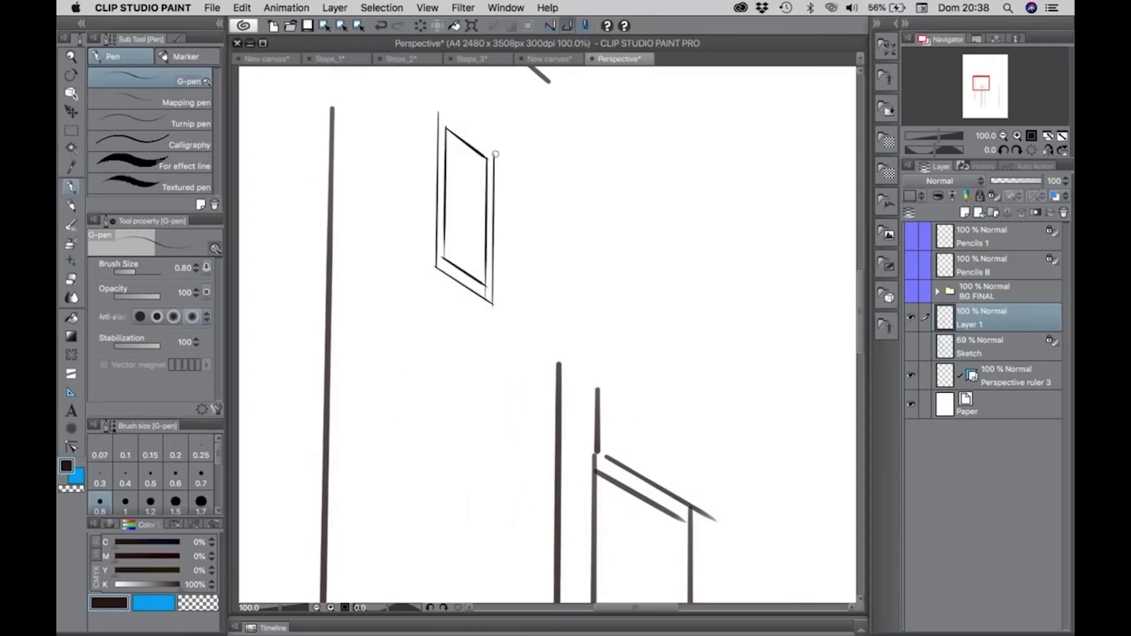
pyautogui.moveTo(438, 111)
pyautogui.mouseDown()
pyautogui.moveTo(496, 153)
pyautogui.moveTo(460, 150)
pyautogui.moveTo(484, 159)
pyautogui.moveTo(478, 270)
pyautogui.mouseUp()
pyautogui.press('super+z')
# Ink the casement and small pane lines inside the window frame, undoing the stray strokes
pyautogui.moveTo(469, 163); pyautogui.dragTo(470, 278)
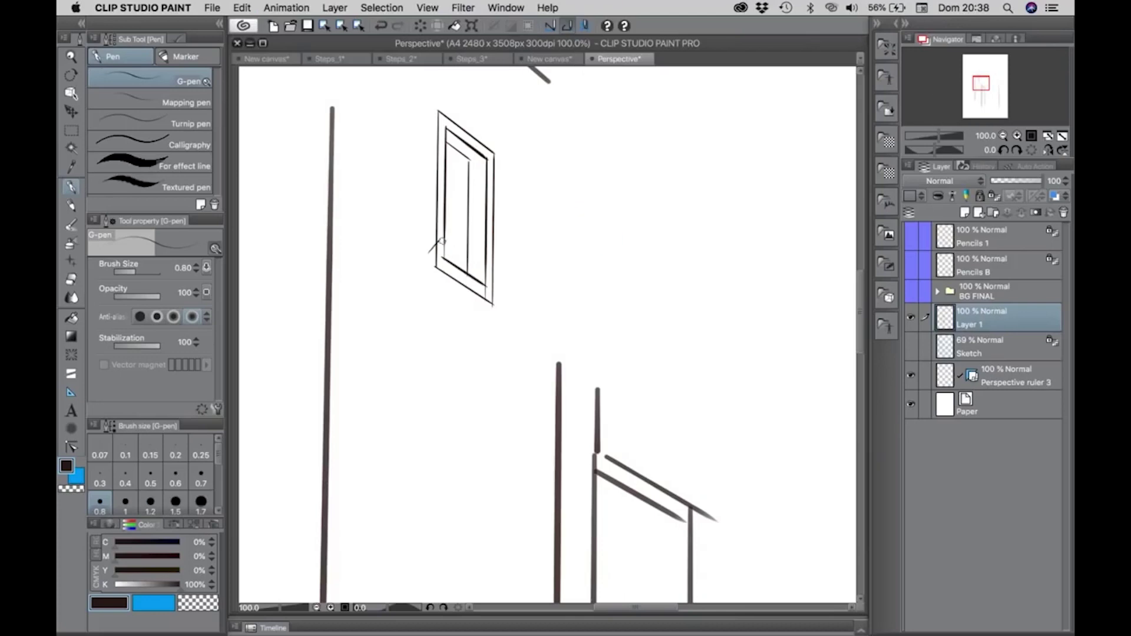
pyautogui.moveTo(440, 241)
pyautogui.mouseDown()
pyautogui.moveTo(530, 293)
pyautogui.moveTo(510, 288)
pyautogui.mouseUp()
pyautogui.press('super+z')
pyautogui.press('super+z')
pyautogui.press('super+z')
pyautogui.press('super+z')
pyautogui.press('super+z')
pyautogui.moveTo(446, 143)
pyautogui.mouseDown()
pyautogui.moveTo(465, 160)
pyautogui.moveTo(455, 262)
pyautogui.moveTo(460, 165)
pyautogui.moveTo(447, 154)
pyautogui.mouseUp()
pyautogui.press('super+z')
pyautogui.moveTo(455, 213); pyautogui.dragTo(456, 258)
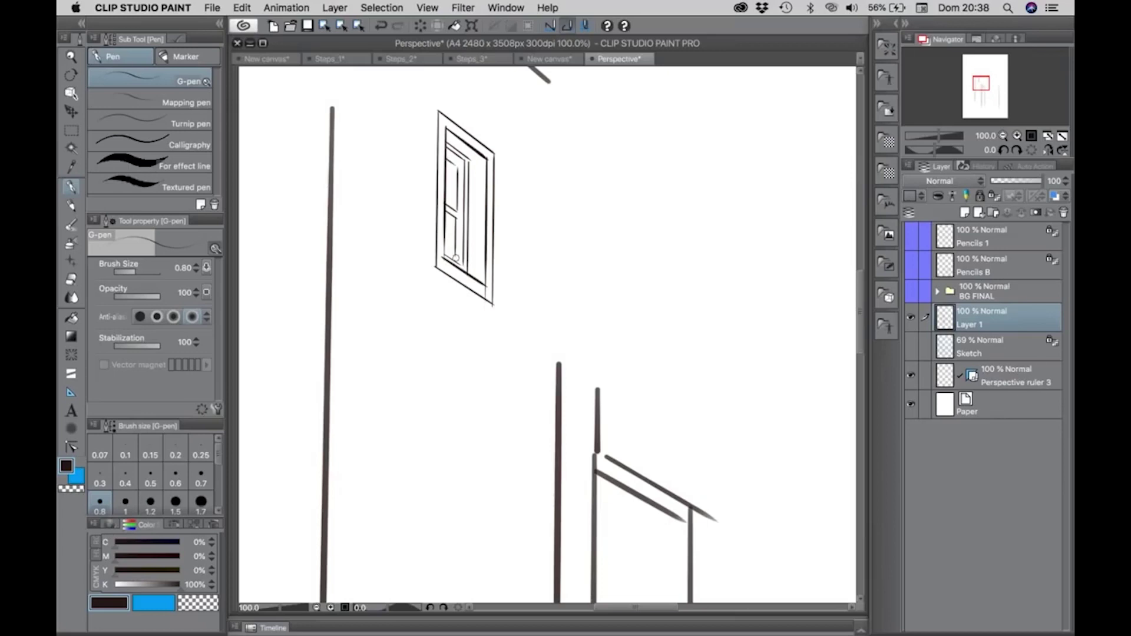
# Ink a second, larger window divided into four panes to the right of the first window
pyautogui.moveTo(547, 136)
pyautogui.mouseDown()
pyautogui.moveTo(552, 300)
pyautogui.moveTo(621, 190)
pyautogui.moveTo(612, 334)
pyautogui.mouseUp()
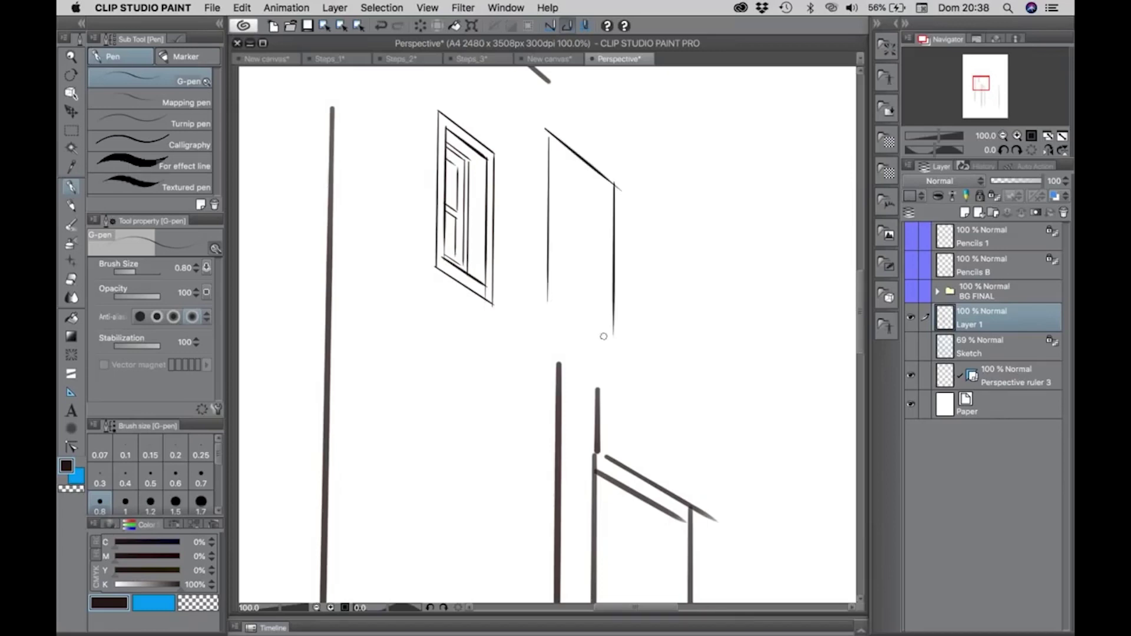
pyautogui.moveTo(583, 152); pyautogui.dragTo(582, 340)
pyautogui.moveTo(534, 300); pyautogui.dragTo(606, 347)
pyautogui.moveTo(546, 209); pyautogui.dragTo(620, 264)
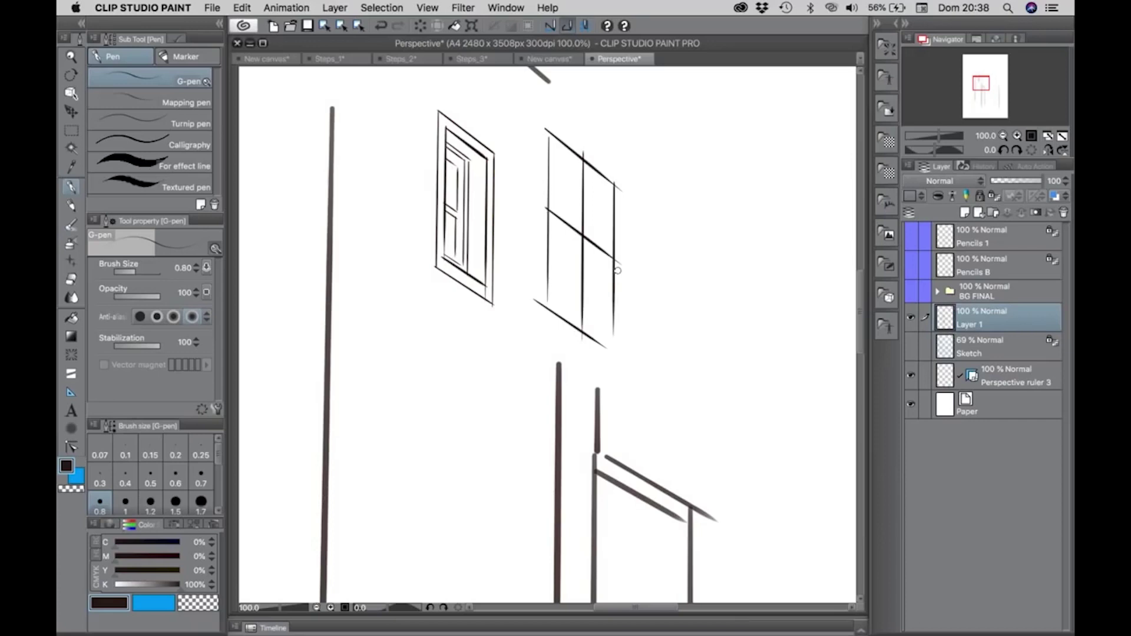
# Undo all strokes of the four-pane window
pyautogui.press('super+z')
pyautogui.press('super+z')
pyautogui.press('super+z')
pyautogui.press('super+z')
pyautogui.press('super+z')
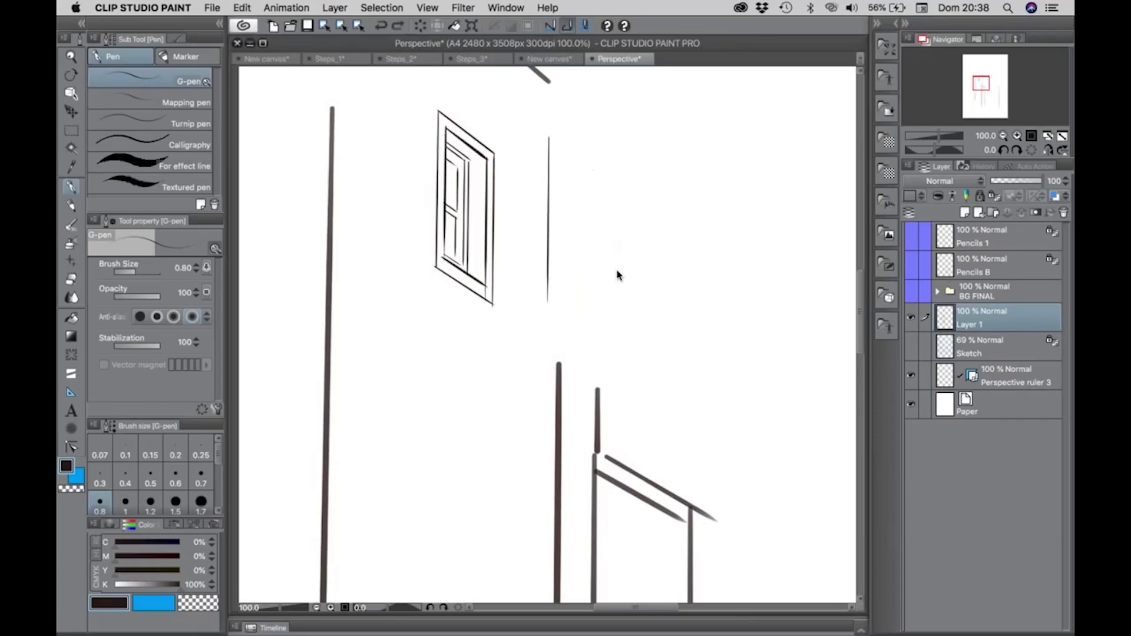
pyautogui.press('super+z')
pyautogui.press('super+z')
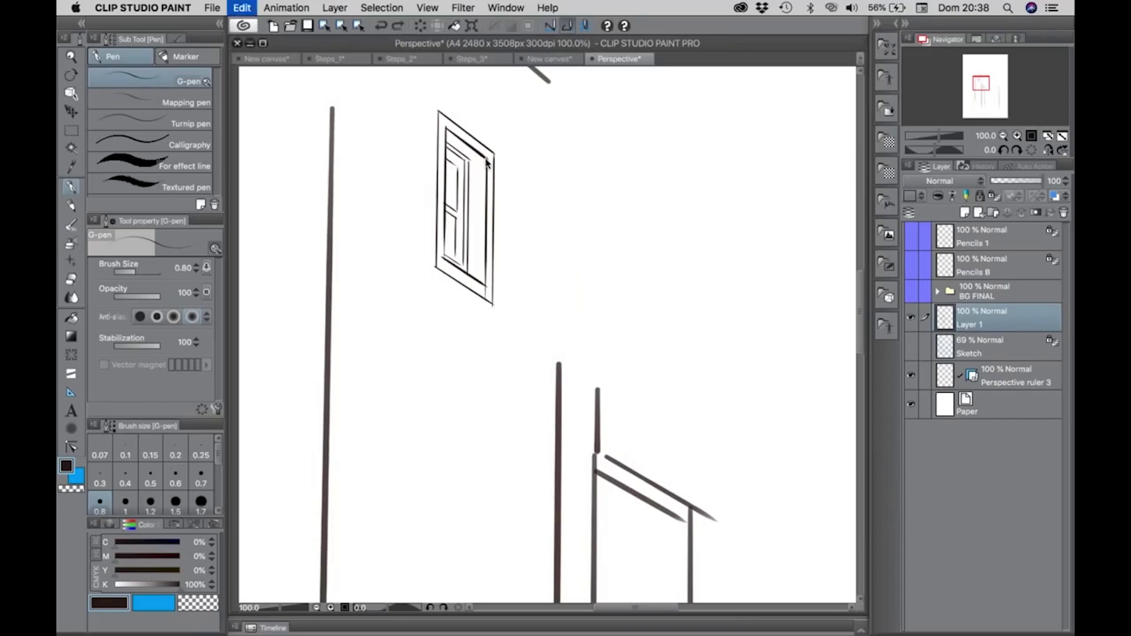
# Ink a small box-shaped building along the perspective guides, resting just above the horizon line between the existing verticals
pyautogui.press('/')
pyautogui.keyDown('alt'); pyautogui.click(558, 293); pyautogui.keyUp('alt')
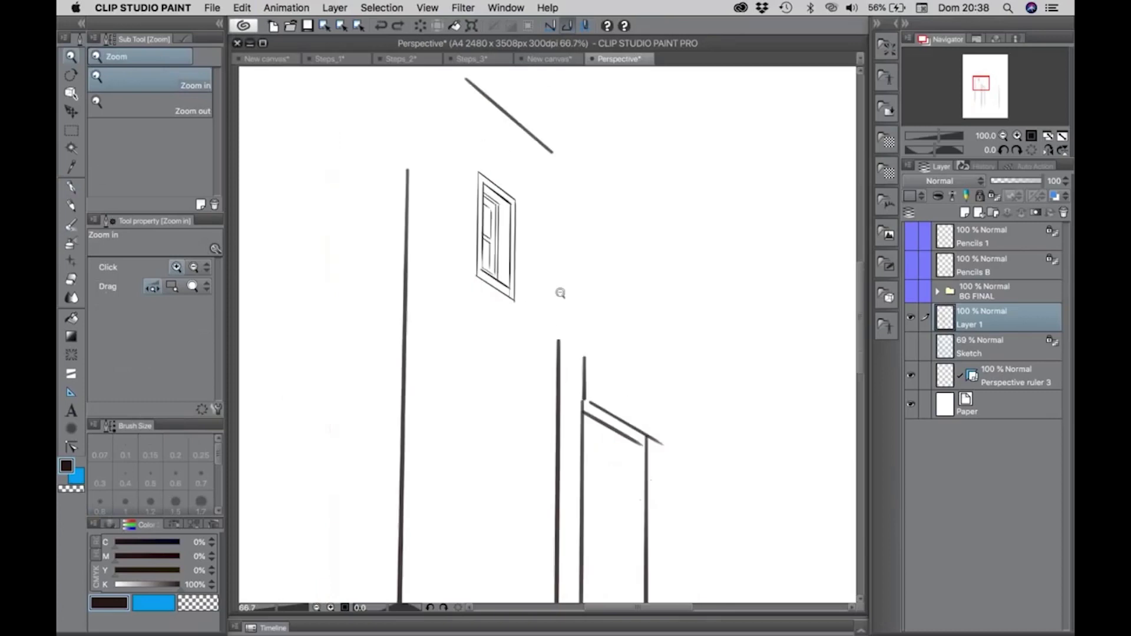
pyautogui.keyDown('alt'); pyautogui.click(563, 292); pyautogui.keyUp('alt')
pyautogui.keyDown('alt'); pyautogui.click(566, 291); pyautogui.keyUp('alt')
pyautogui.keyDown('alt'); pyautogui.click(568, 290); pyautogui.keyUp('alt')
pyautogui.click(640, 290)
pyautogui.keyDown('alt'); pyautogui.click(640, 290); pyautogui.keyUp('alt')
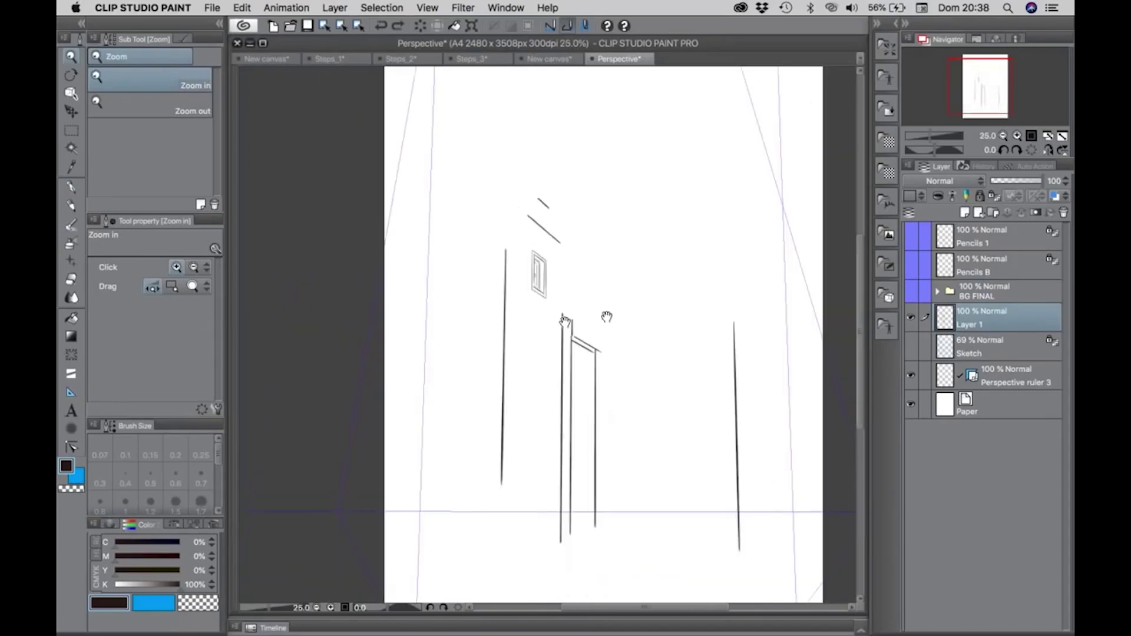
pyautogui.moveTo(606, 316); pyautogui.dragTo(526, 318)
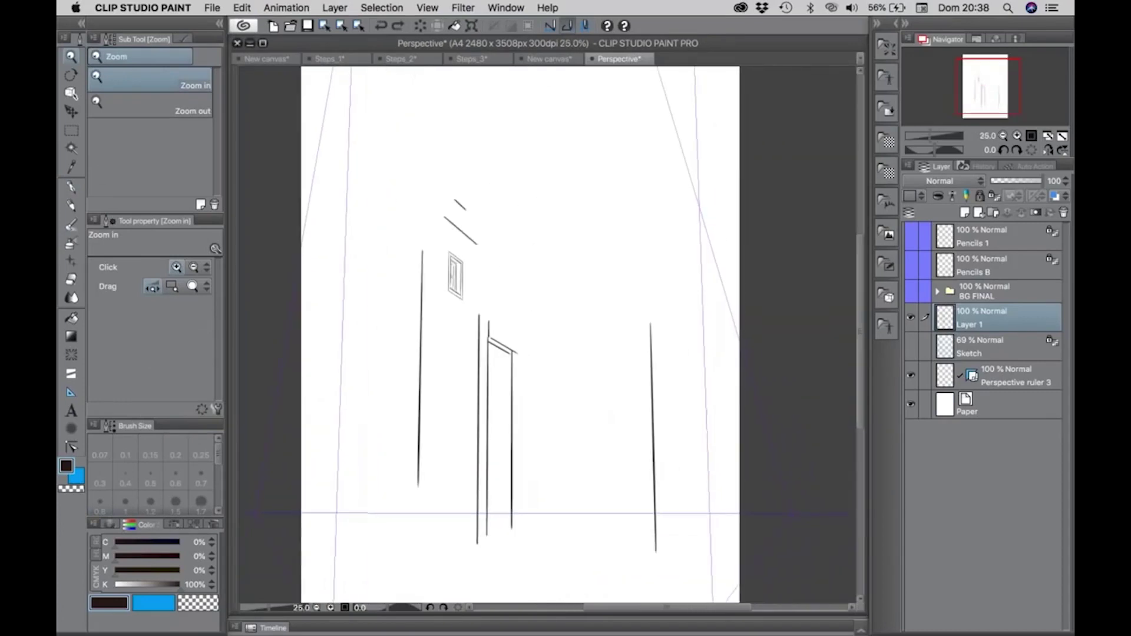
pyautogui.press('p')
pyautogui.moveTo(556, 433)
pyautogui.mouseDown()
pyautogui.moveTo(554, 499)
pyautogui.moveTo(613, 418)
pyautogui.moveTo(591, 494)
pyautogui.mouseUp()
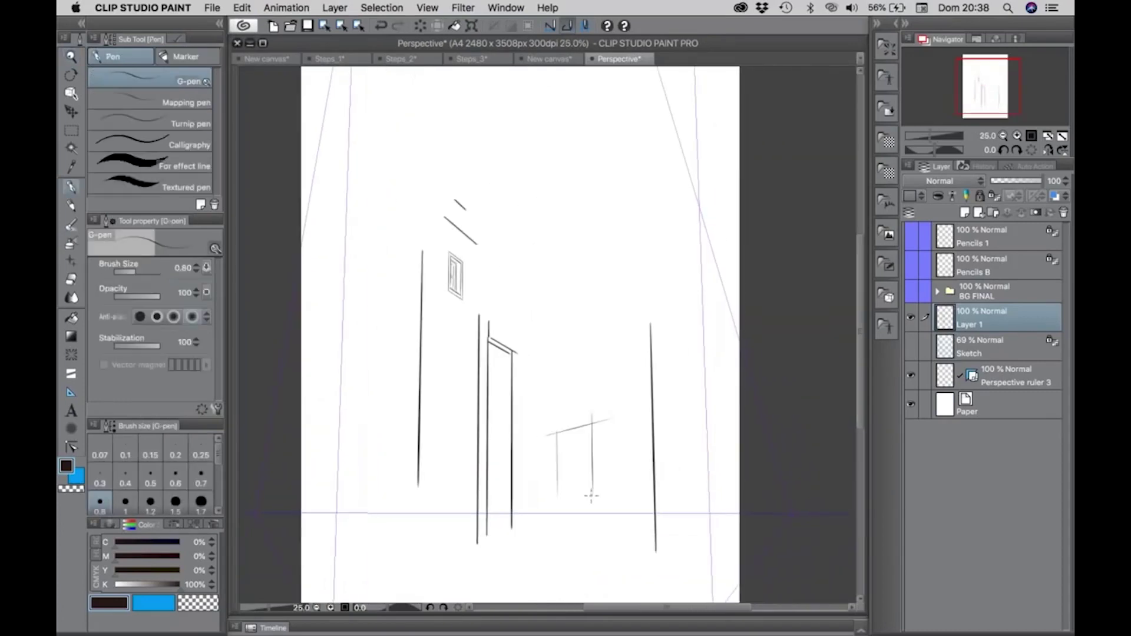
pyautogui.moveTo(589, 419)
pyautogui.mouseDown()
pyautogui.moveTo(616, 431)
pyautogui.moveTo(618, 512)
pyautogui.mouseUp()
# Ink a taller box-shaped building beside the small one and divide its front face with a grid of perspective lines
pyautogui.moveTo(622, 386)
pyautogui.mouseDown()
pyautogui.moveTo(623, 507)
pyautogui.moveTo(664, 370)
pyautogui.mouseUp()
pyautogui.moveTo(664, 358); pyautogui.dragTo(667, 502)
pyautogui.moveTo(662, 371)
pyautogui.mouseDown()
pyautogui.moveTo(695, 406)
pyautogui.moveTo(701, 511)
pyautogui.moveTo(639, 494)
pyautogui.mouseUp()
pyautogui.moveTo(648, 373); pyautogui.dragTo(649, 495)
pyautogui.moveTo(623, 397); pyautogui.dragTo(660, 387)
pyautogui.moveTo(626, 419)
pyautogui.mouseDown()
pyautogui.moveTo(665, 405)
pyautogui.moveTo(660, 432)
pyautogui.mouseUp()
pyautogui.moveTo(625, 462); pyautogui.dragTo(665, 457)
# Ink a grid of window lines on the front face of the smaller building
pyautogui.moveTo(570, 433)
pyautogui.mouseDown()
pyautogui.moveTo(570, 497)
pyautogui.moveTo(578, 488)
pyautogui.mouseUp()
pyautogui.moveTo(566, 443); pyautogui.dragTo(586, 439)
pyautogui.moveTo(563, 466); pyautogui.dragTo(596, 474)
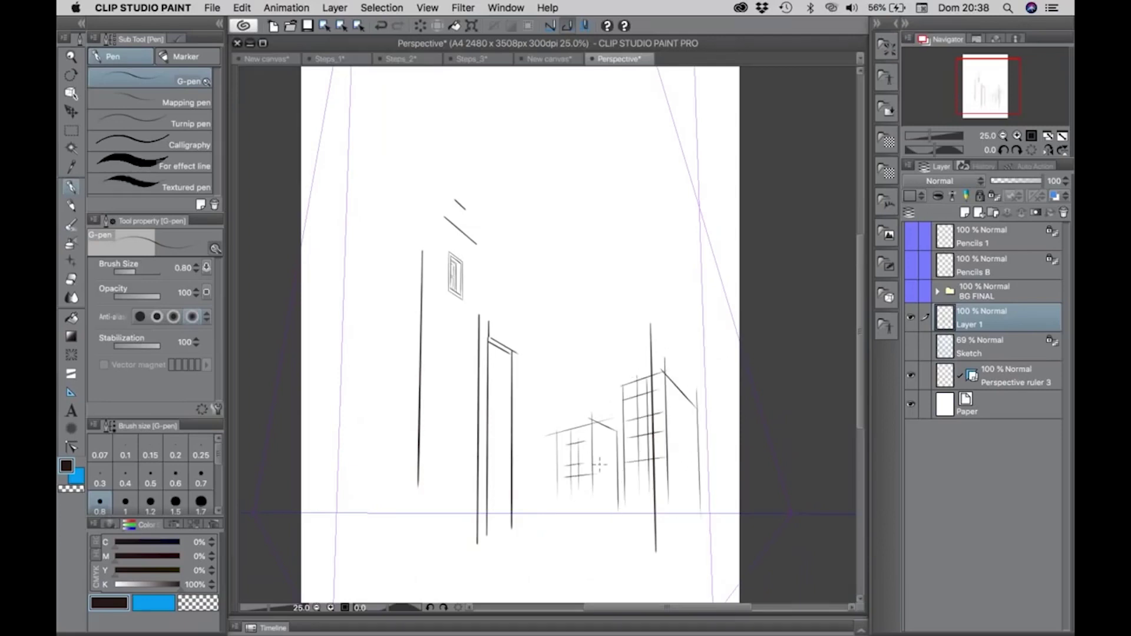
# Hide Layer 1 and Perspective ruler 3, and show the BG FINAL folder with the finished street scene
pyautogui.click(910, 317)
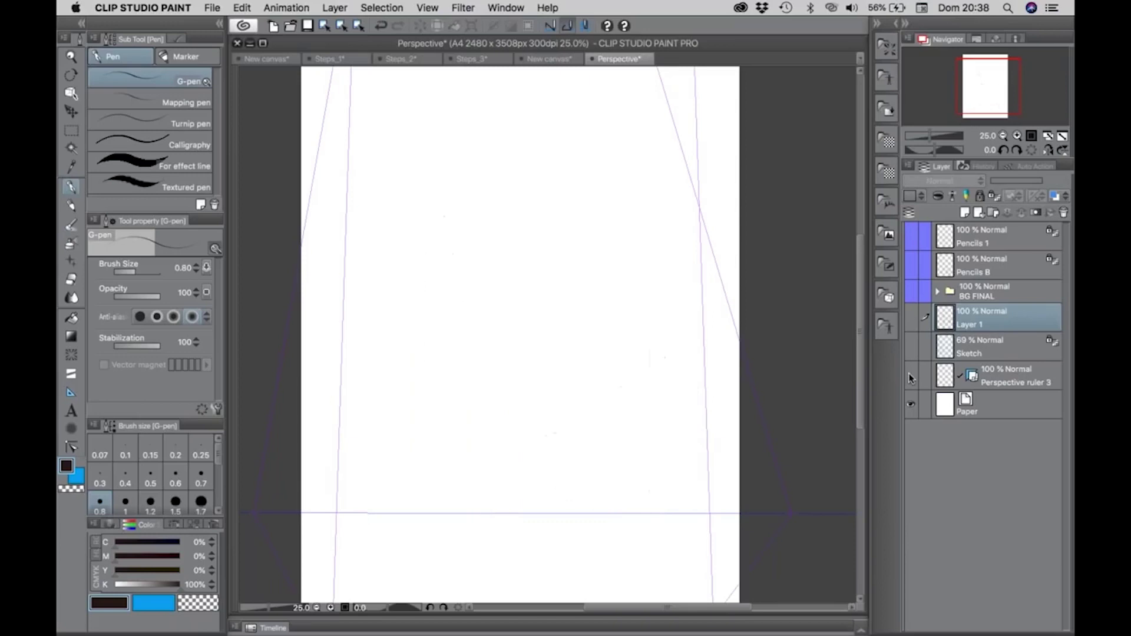
pyautogui.click(910, 375)
pyautogui.click(911, 266)
pyautogui.click(911, 265)
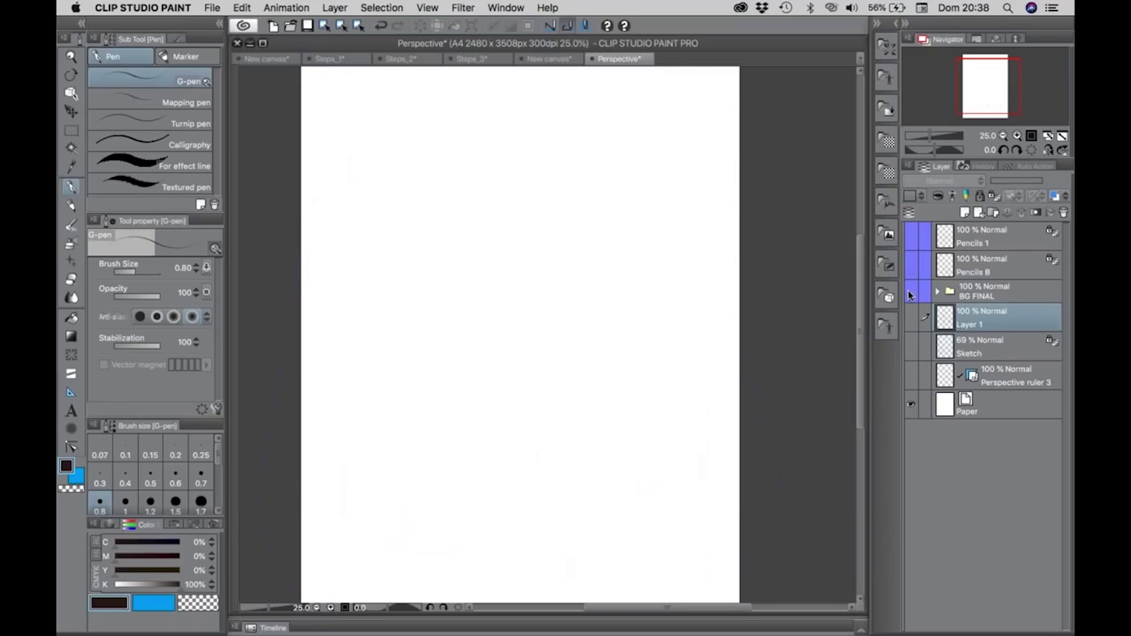
pyautogui.click(910, 291)
pyautogui.press('/')
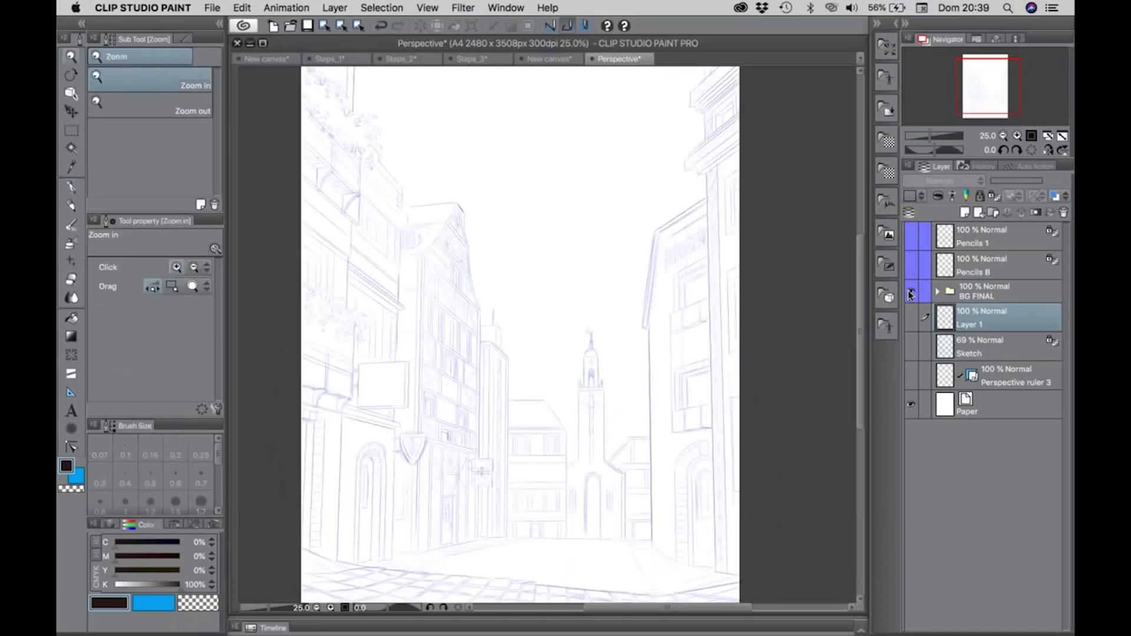
pyautogui.click(442, 340)
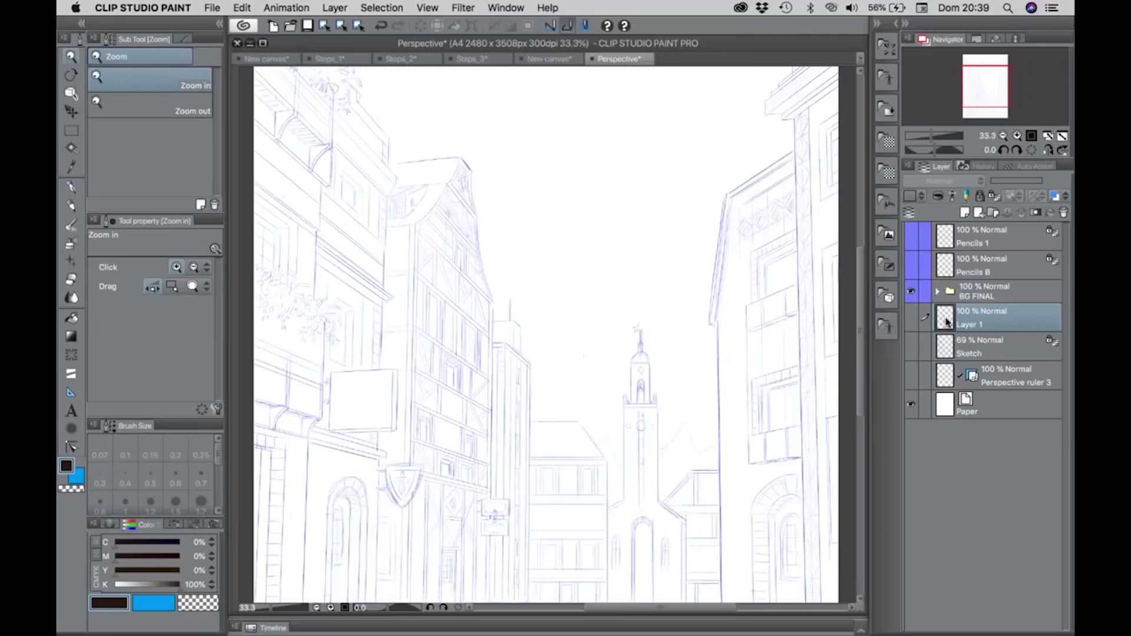
# Inspect the layers inside the BG FINAL folder, checking the visibility of Layer 8 and Perspective ruler 1
pyautogui.click(949, 294)
pyautogui.click(937, 290)
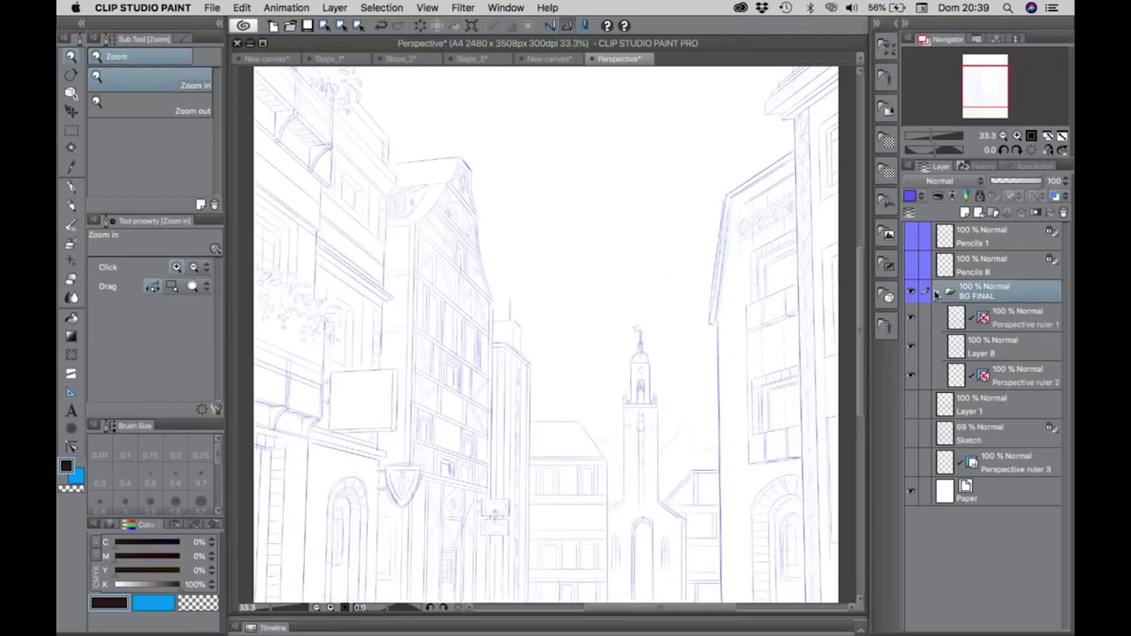
pyautogui.click(911, 347)
pyautogui.click(910, 317)
pyautogui.click(910, 318)
pyautogui.click(937, 292)
# Add a new layer above the BG FINAL folder, filled with the dark foreground color and clipped to the folder
pyautogui.click(961, 214)
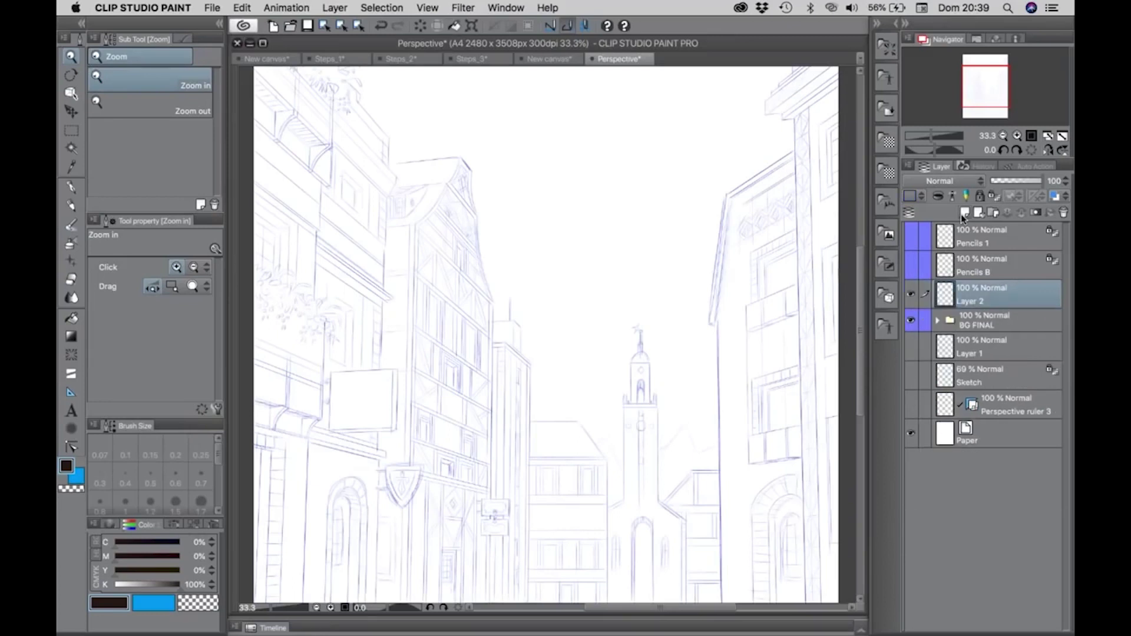
pyautogui.hotkey('alt', 'BackSpace')
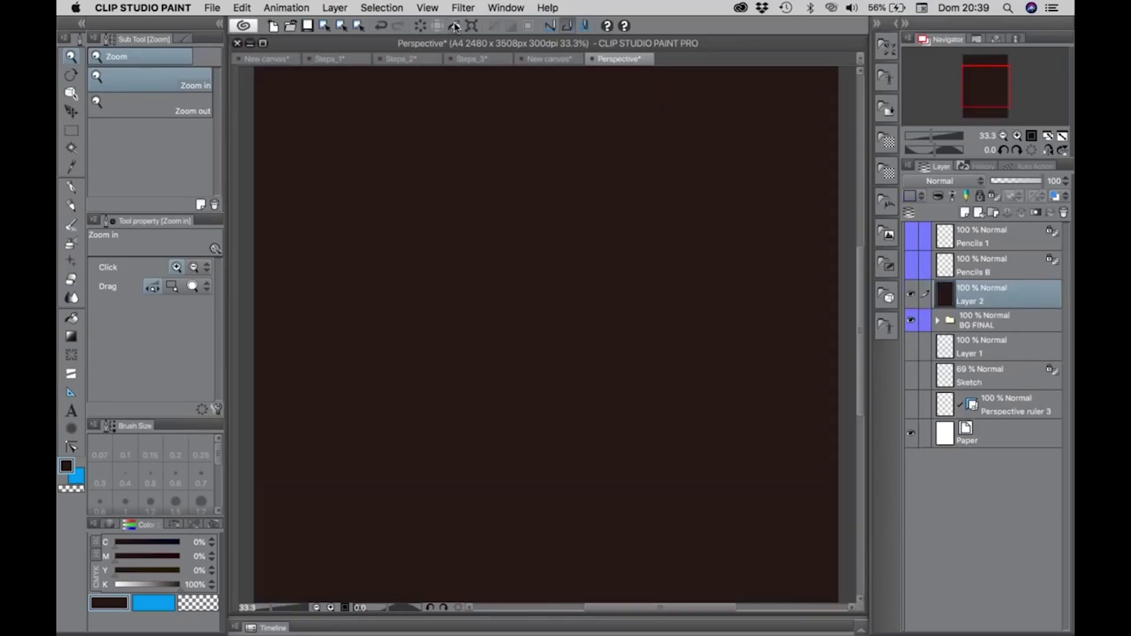
pyautogui.click(938, 198)
pyautogui.scroll(-1, 558, 323)
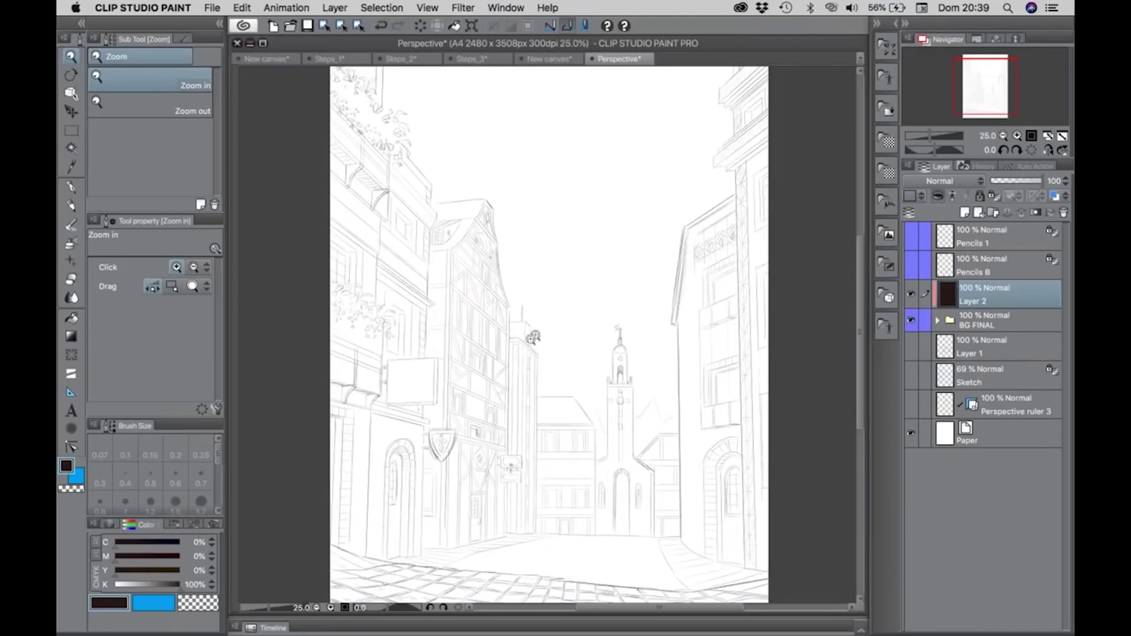
pyautogui.scroll(1, 531, 340)
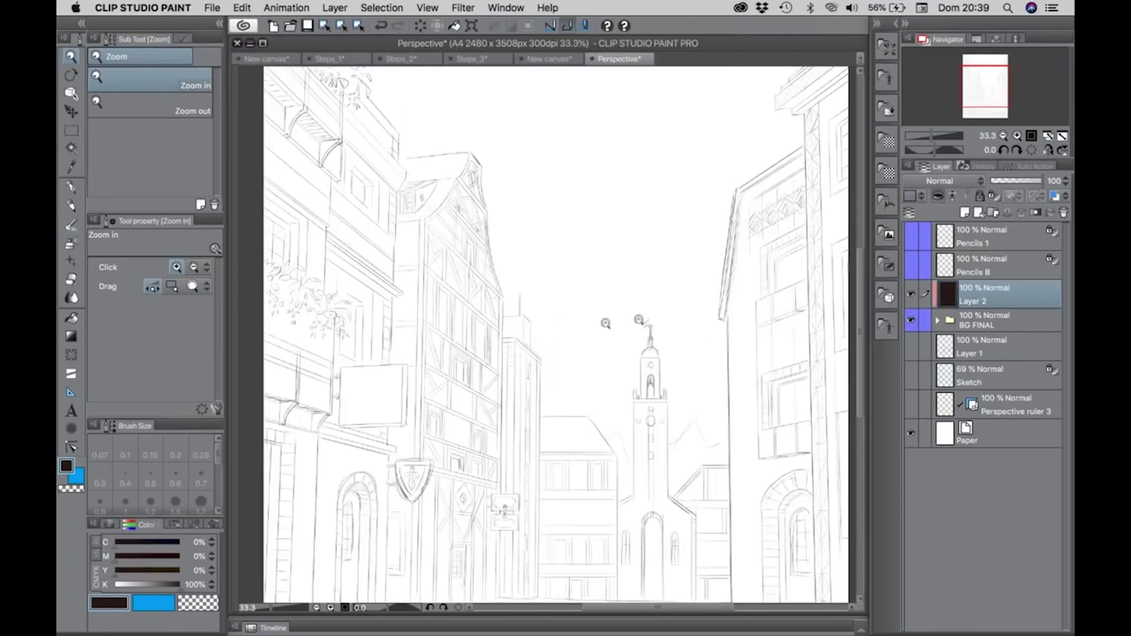
pyautogui.moveTo(533, 329)
pyautogui.mouseDown()
pyautogui.moveTo(517, 323)
pyautogui.moveTo(570, 270)
pyautogui.mouseUp()
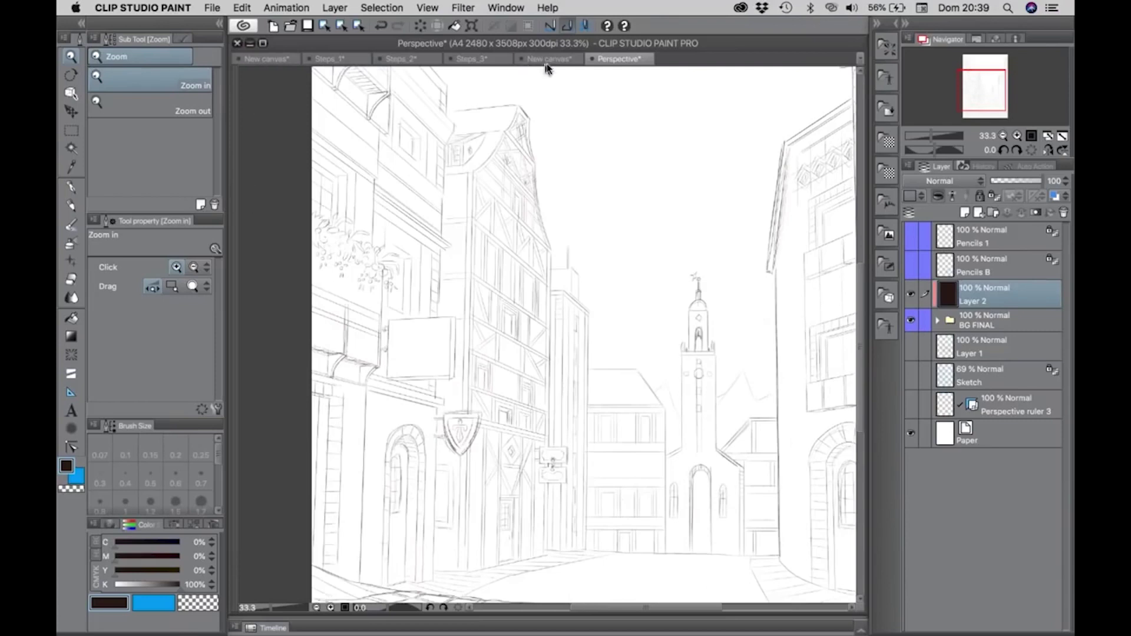
# Look through the open comic canvases and bring up Steps_3
pyautogui.click(264, 58)
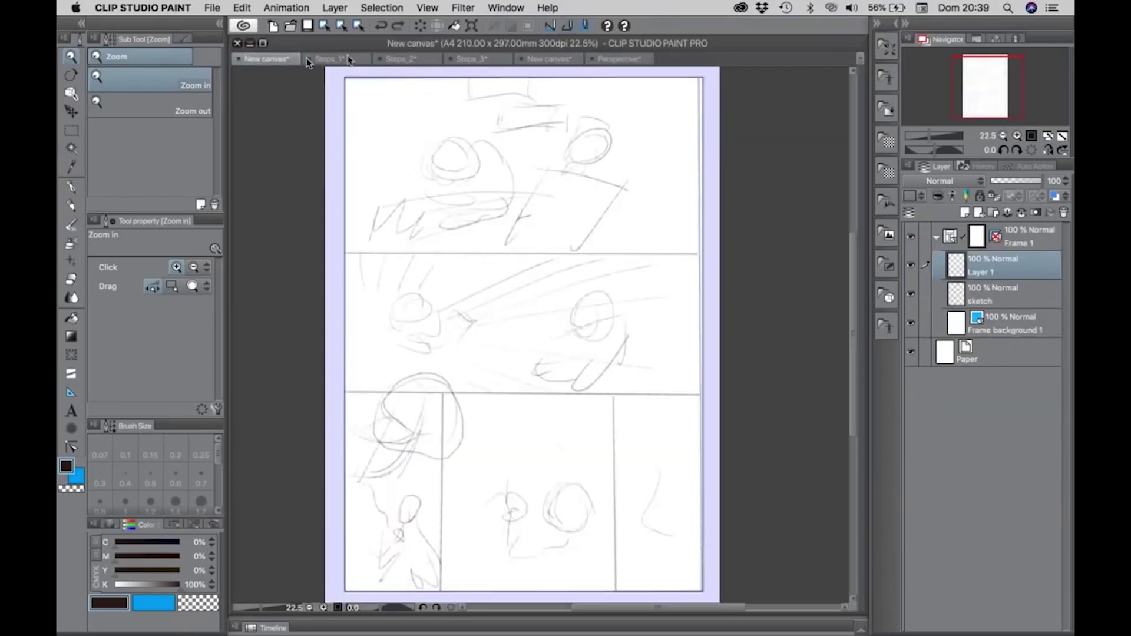
pyautogui.click(412, 58)
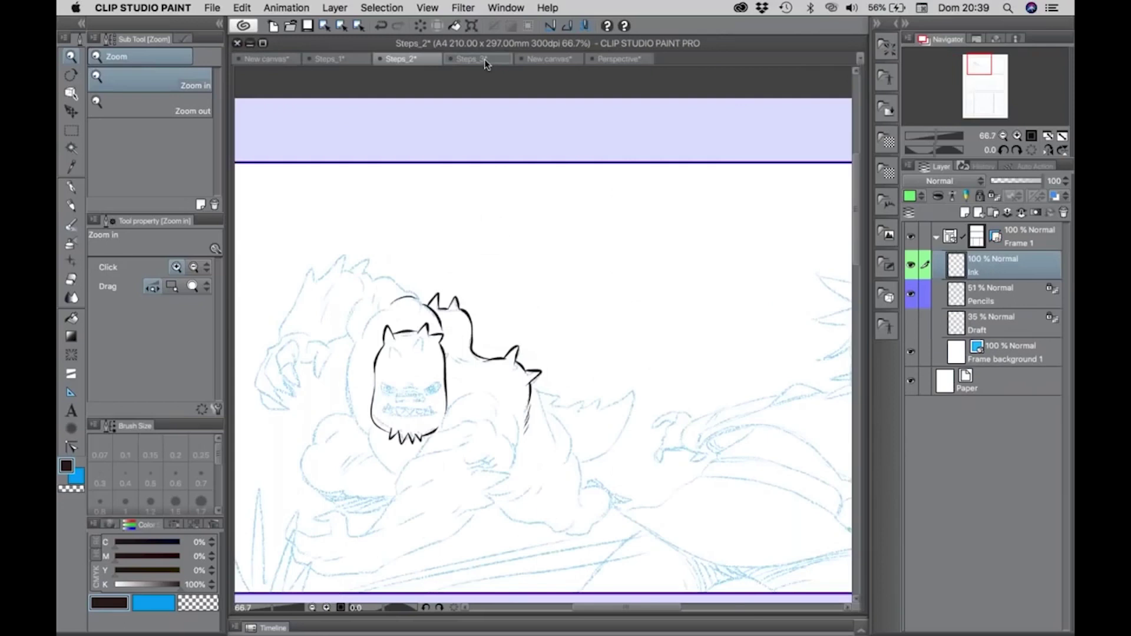
pyautogui.click(484, 59)
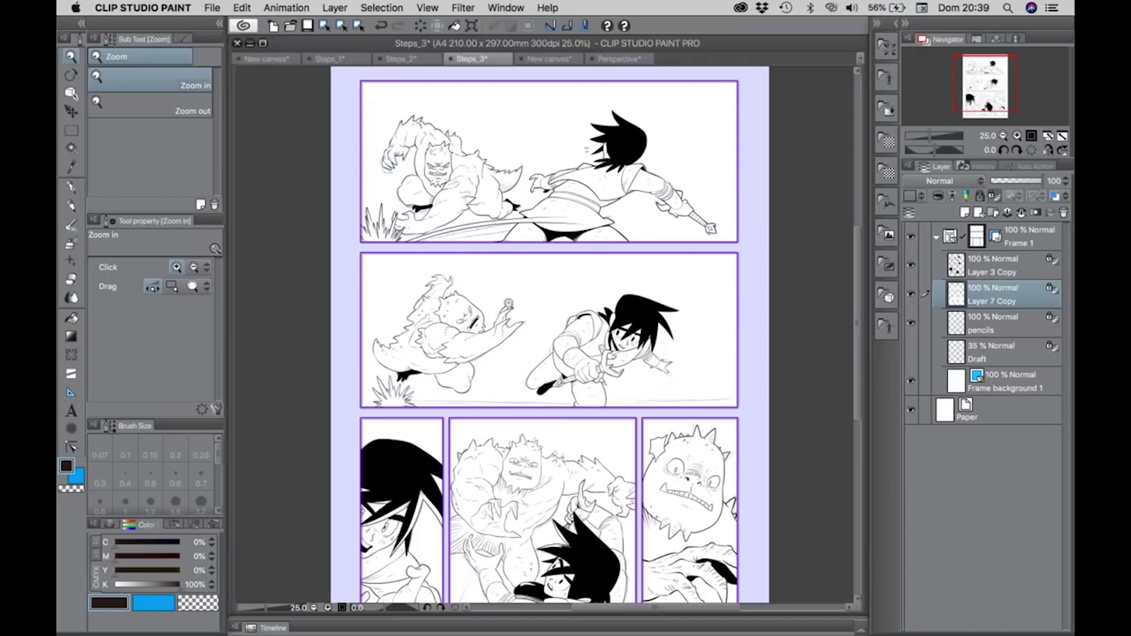
# Examine the colored comic page Switch_5.jpg in Preview and return to the Steps_3 canvas in Clip Studio Paint
pyautogui.hotkey('ctrl', 'Up')
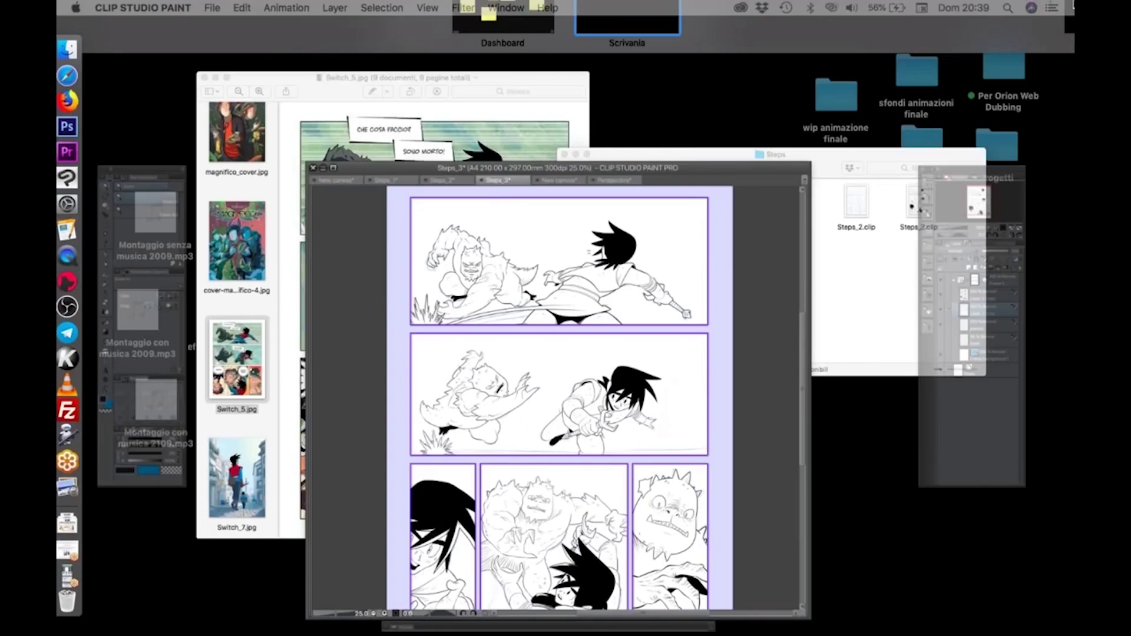
pyautogui.click(275, 287)
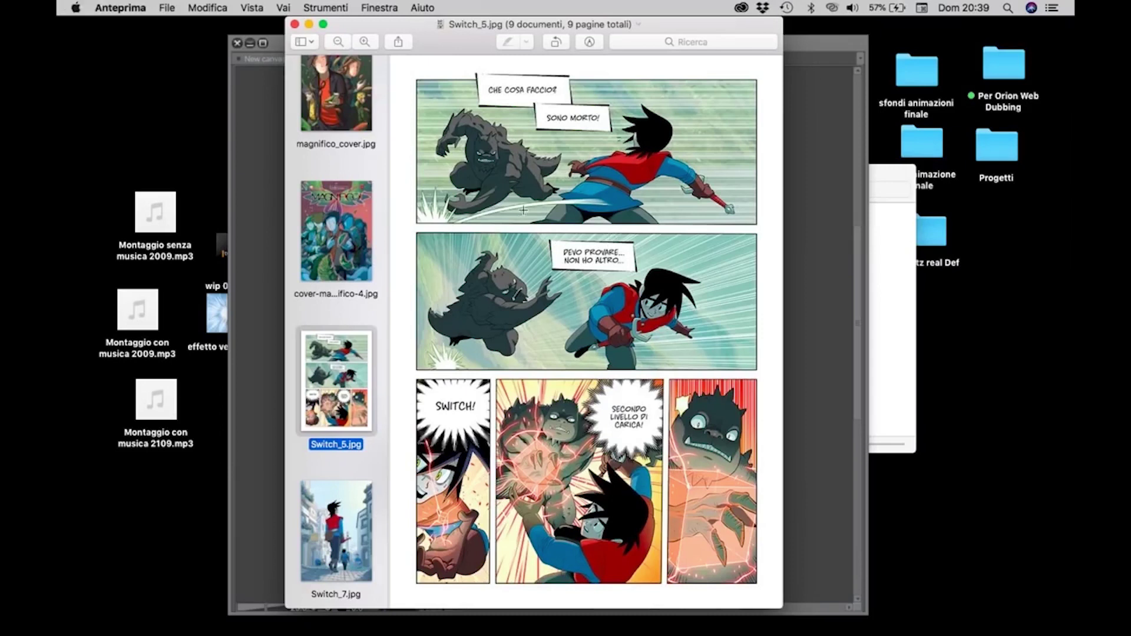
pyautogui.scroll(1, 522, 211)
pyautogui.scroll(1, 522, 211)
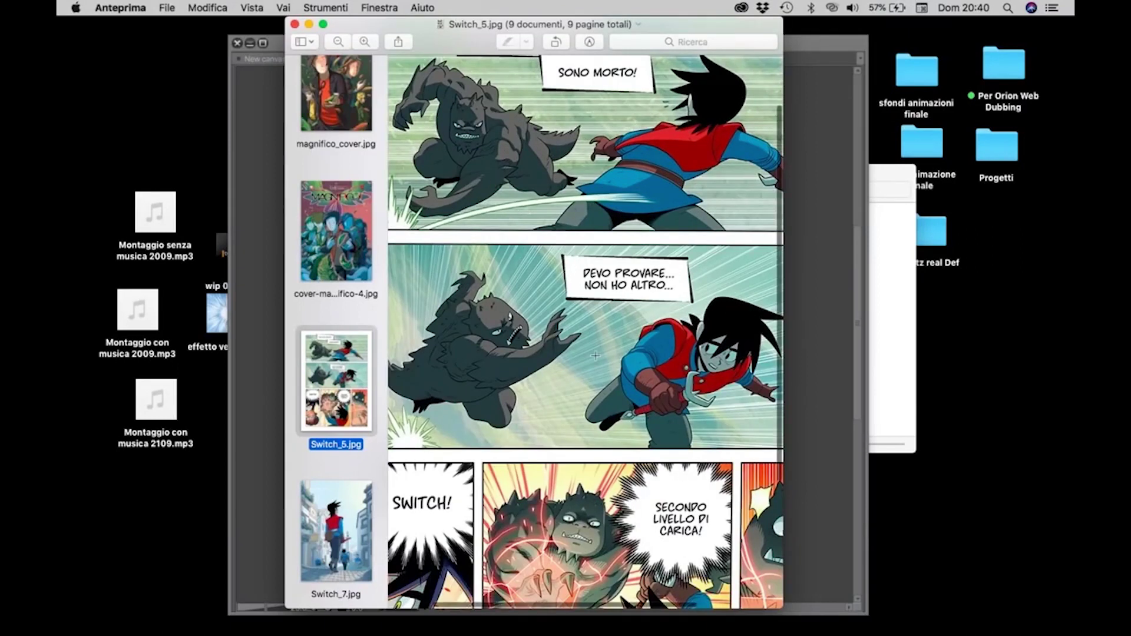
pyautogui.scroll(-5, 595, 356)
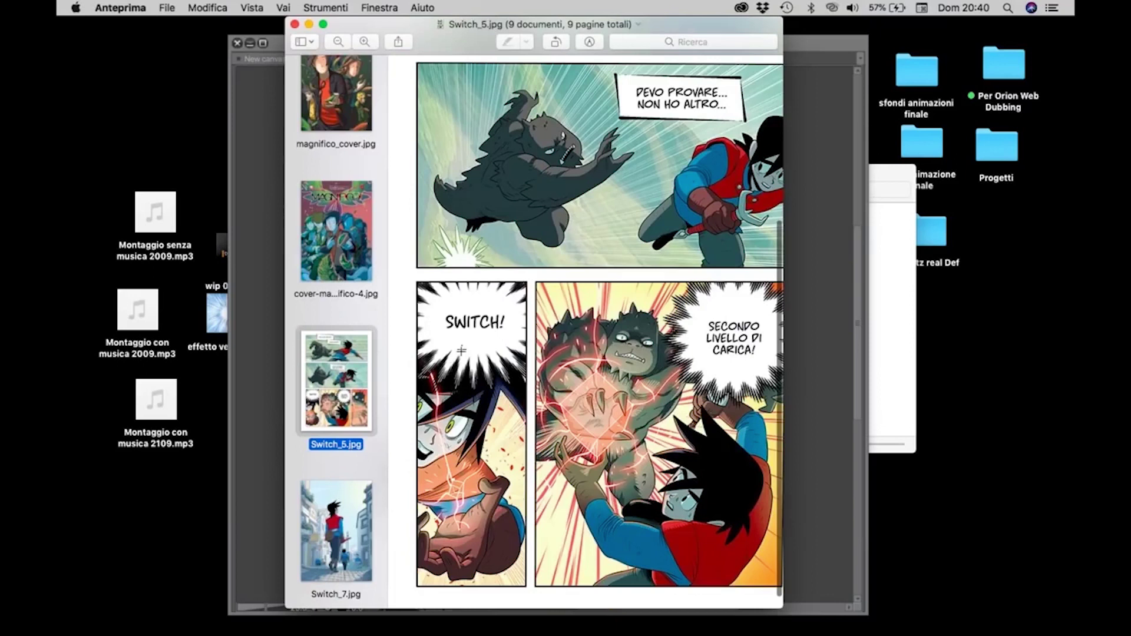
pyautogui.hscroll(3, 683, 363)
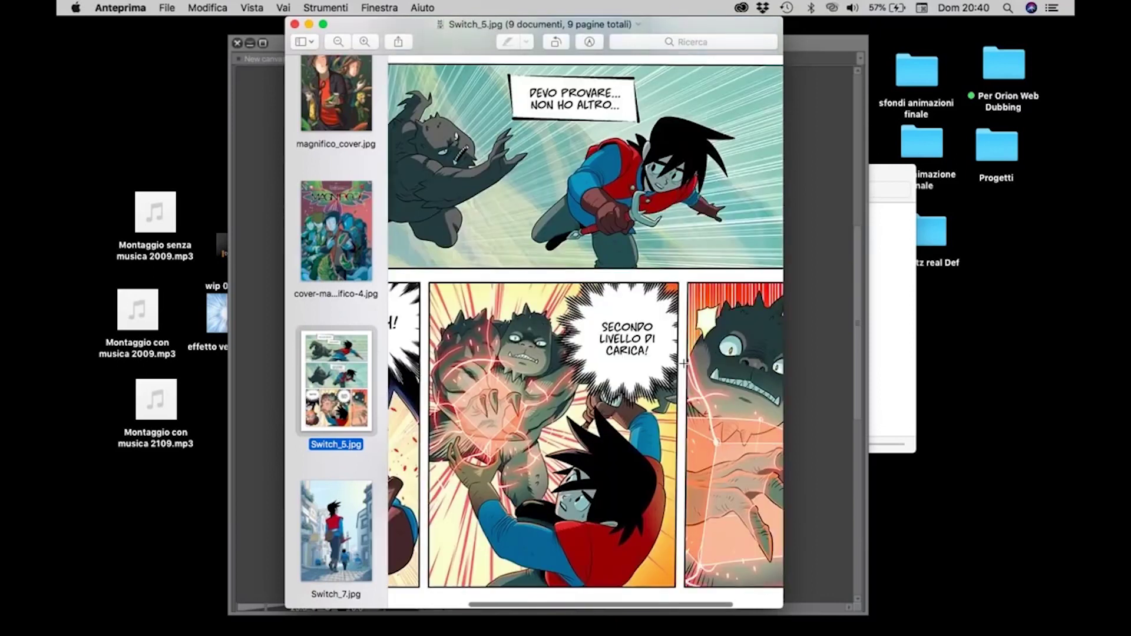
pyautogui.scroll(3, 683, 363)
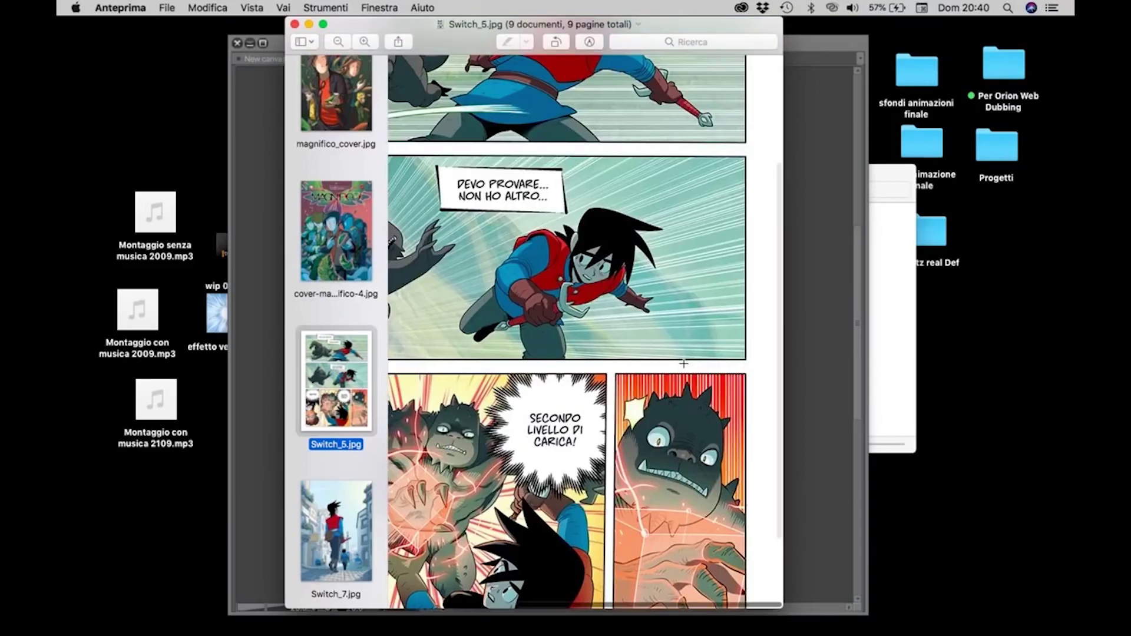
pyautogui.scroll(2, 683, 364)
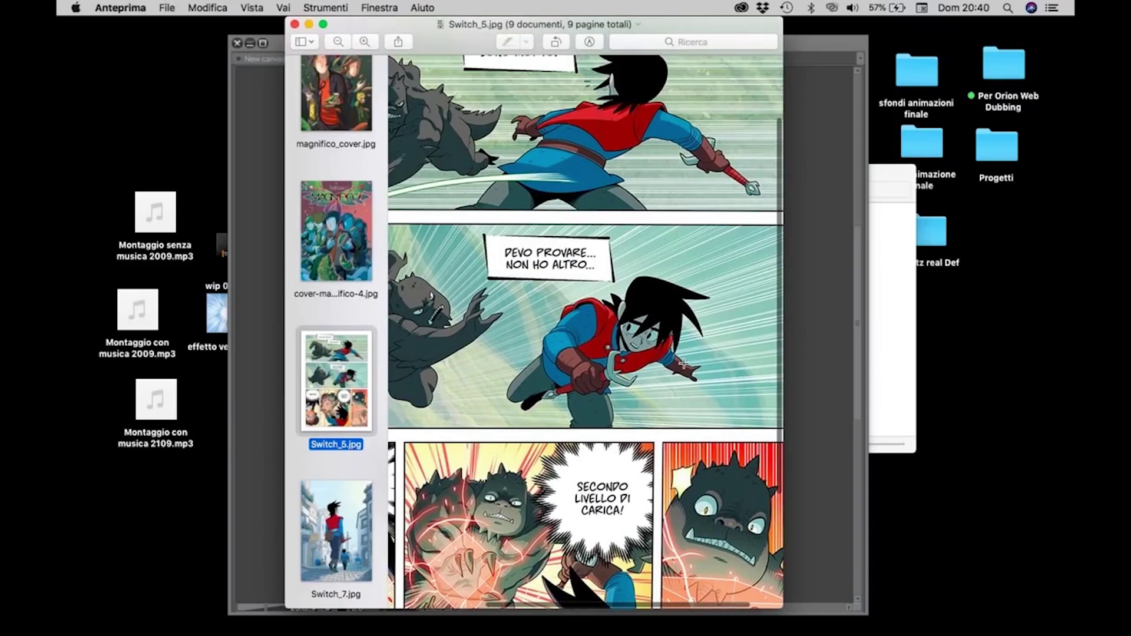
pyautogui.scroll(10, 333, 261)
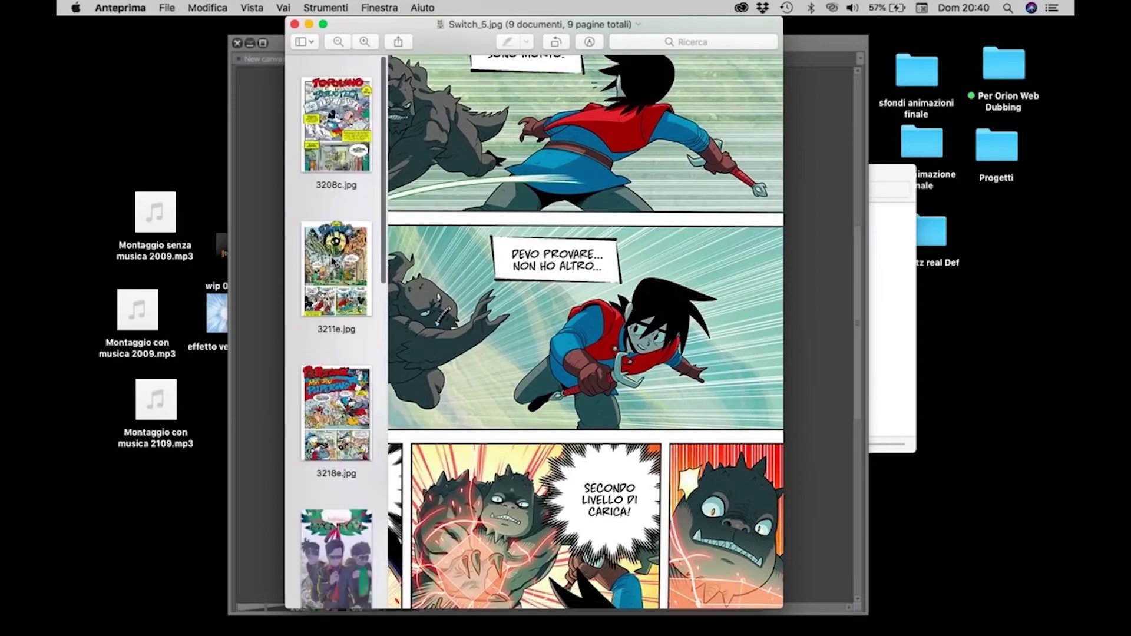
pyautogui.scroll(-10, 333, 261)
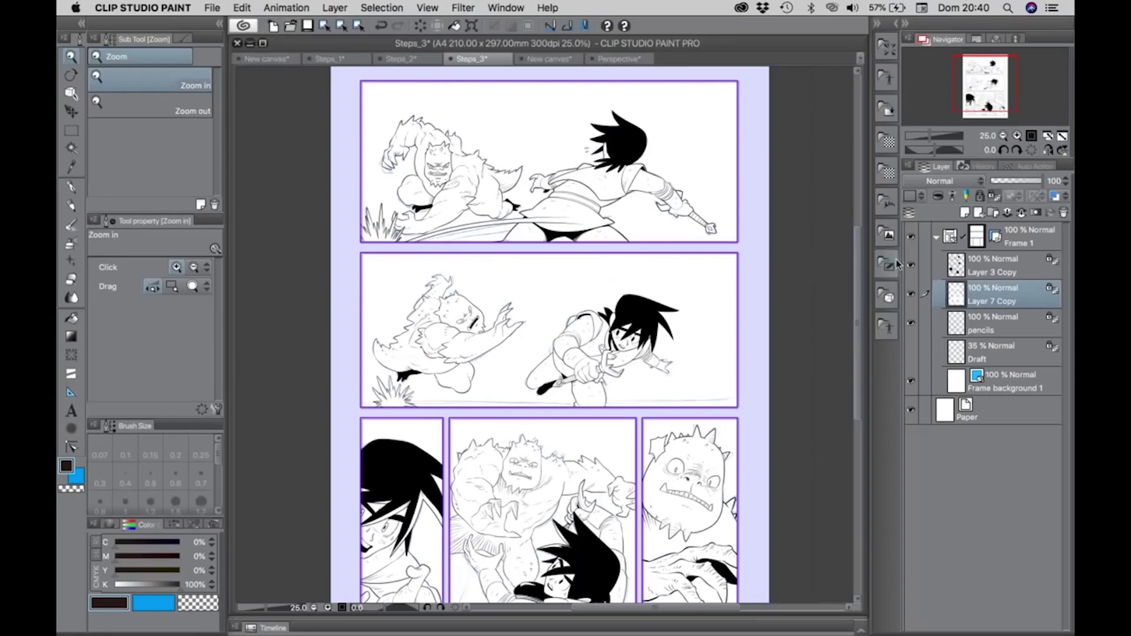
pyautogui.click(858, 273)
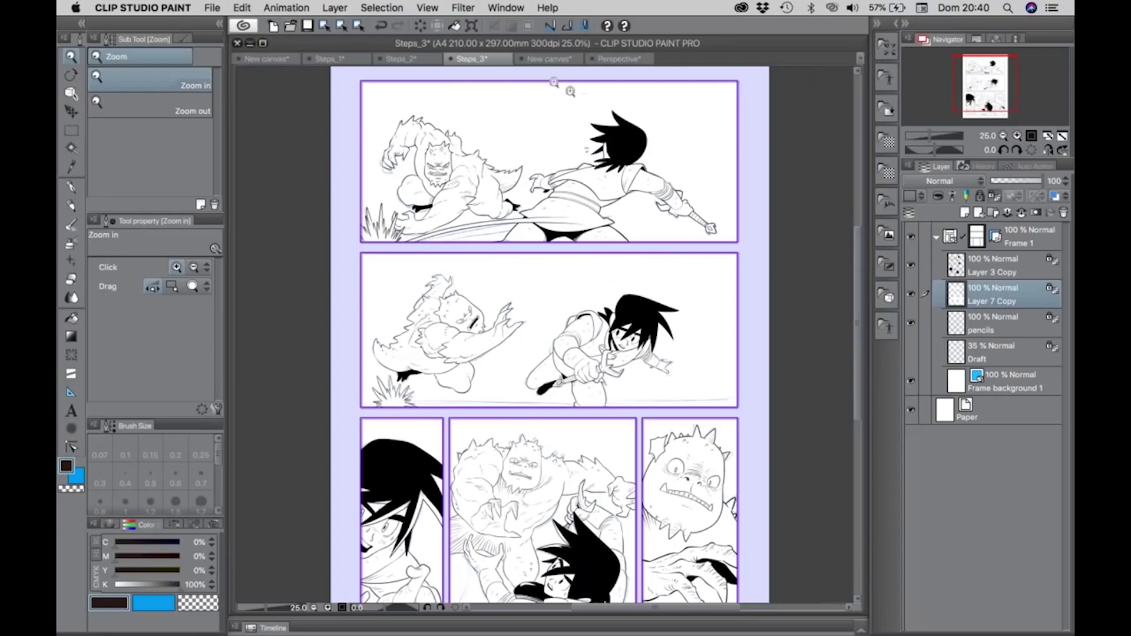
# Hide the pencils layer and fill the character shapes on Layer 7 Copy with the blue sub color
pyautogui.click(911, 296)
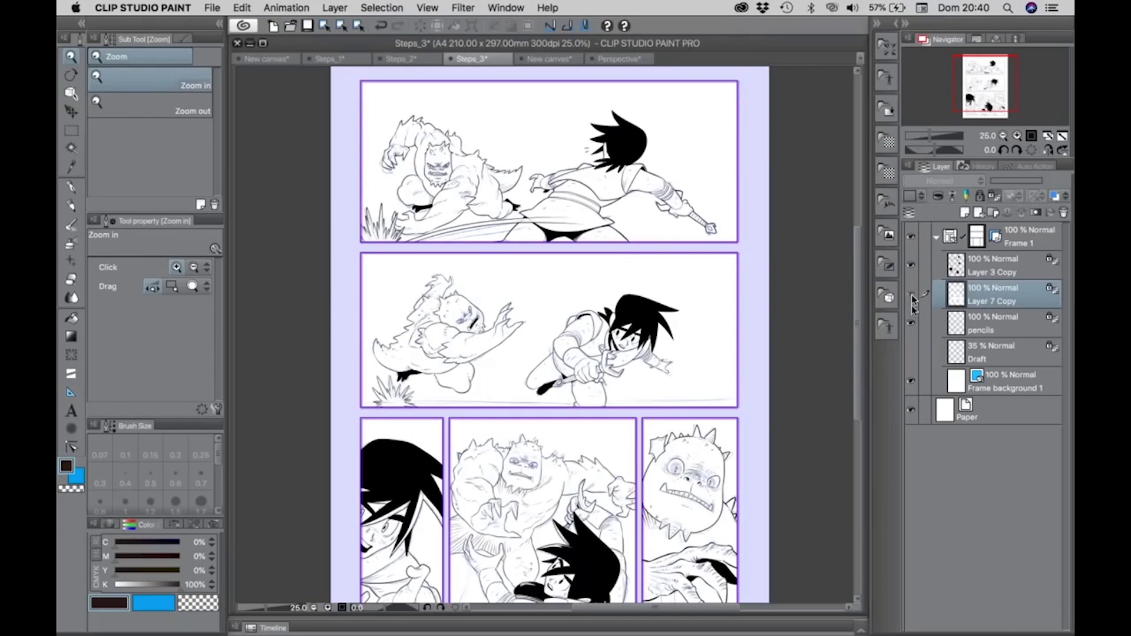
pyautogui.click(911, 296)
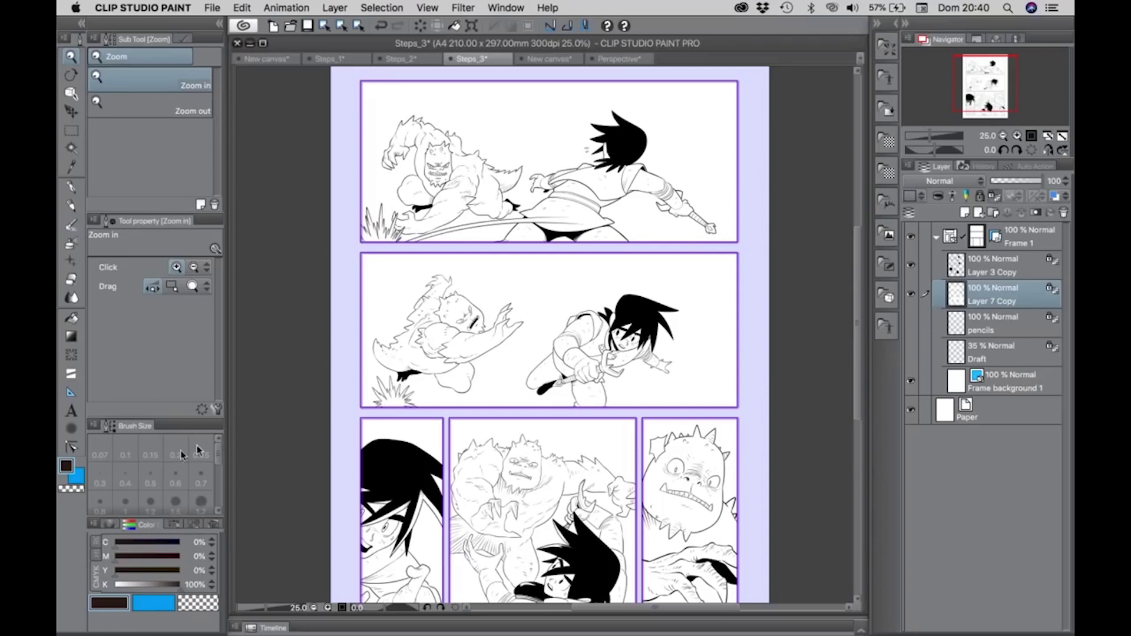
pyautogui.click(76, 482)
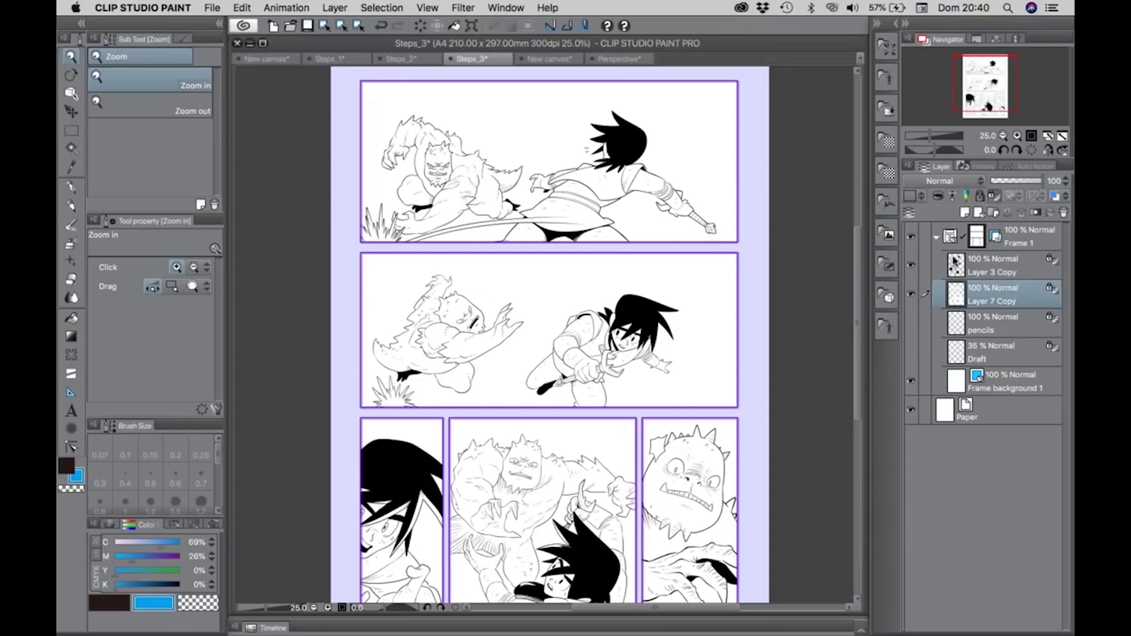
pyautogui.click(457, 30)
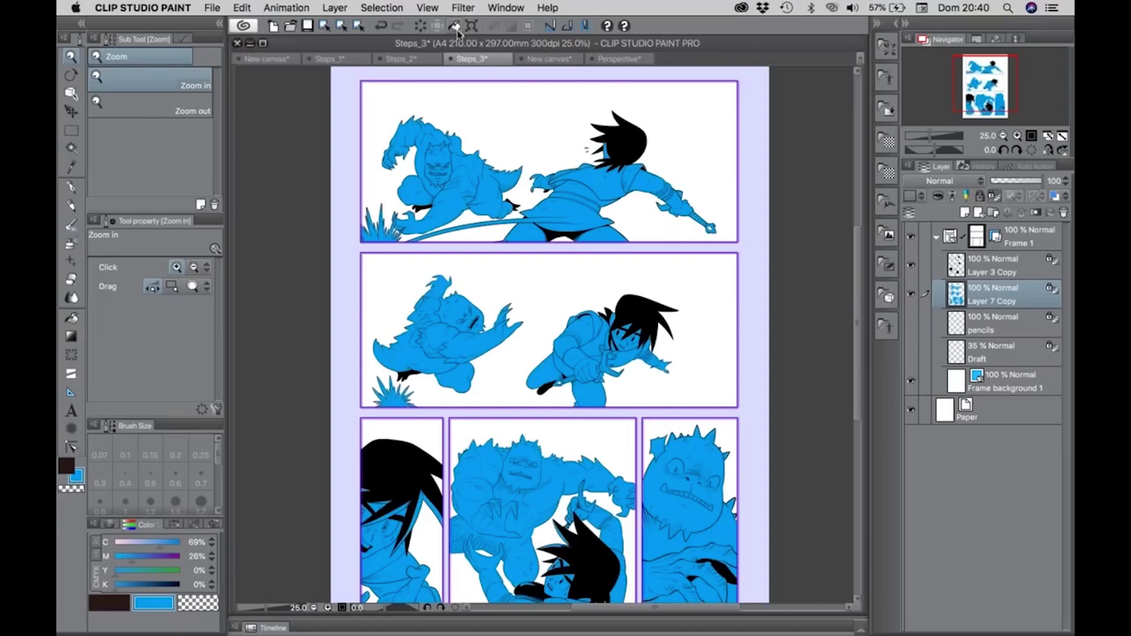
pyautogui.click(499, 333)
pyautogui.moveTo(497, 371); pyautogui.dragTo(447, 185)
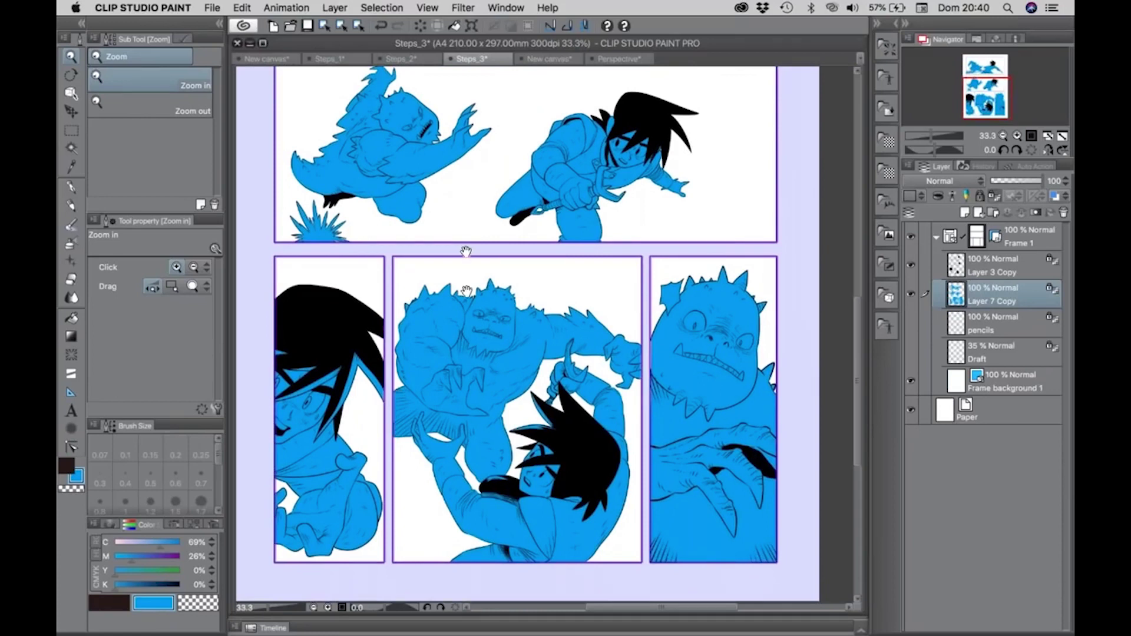
pyautogui.moveTo(465, 291); pyautogui.dragTo(525, 476)
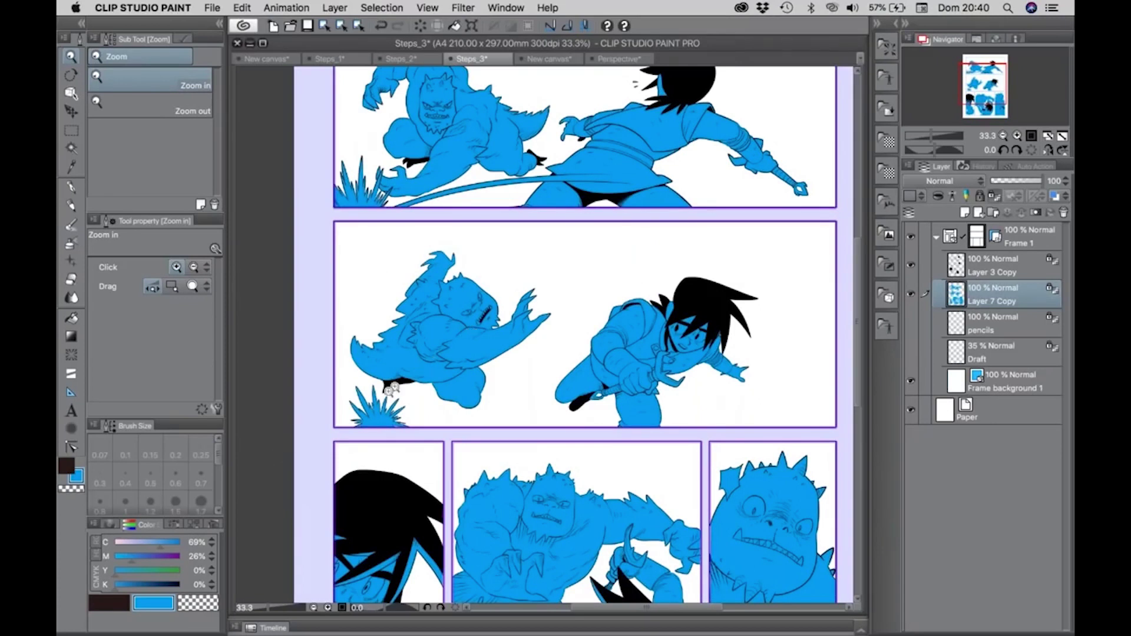
pyautogui.scroll(3, 576, 315)
pyautogui.hscroll(2, 576, 316)
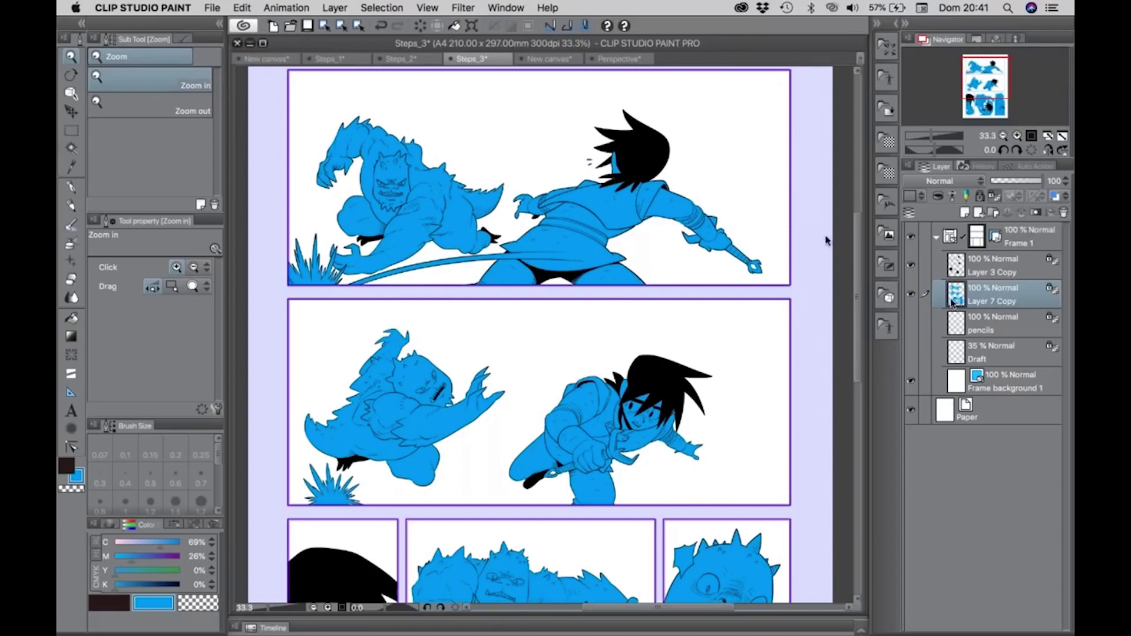
# Refill the character shapes on Layer 7 Copy with white, load the layer's contents as a selection to check them, and deselect
pyautogui.click(133, 546)
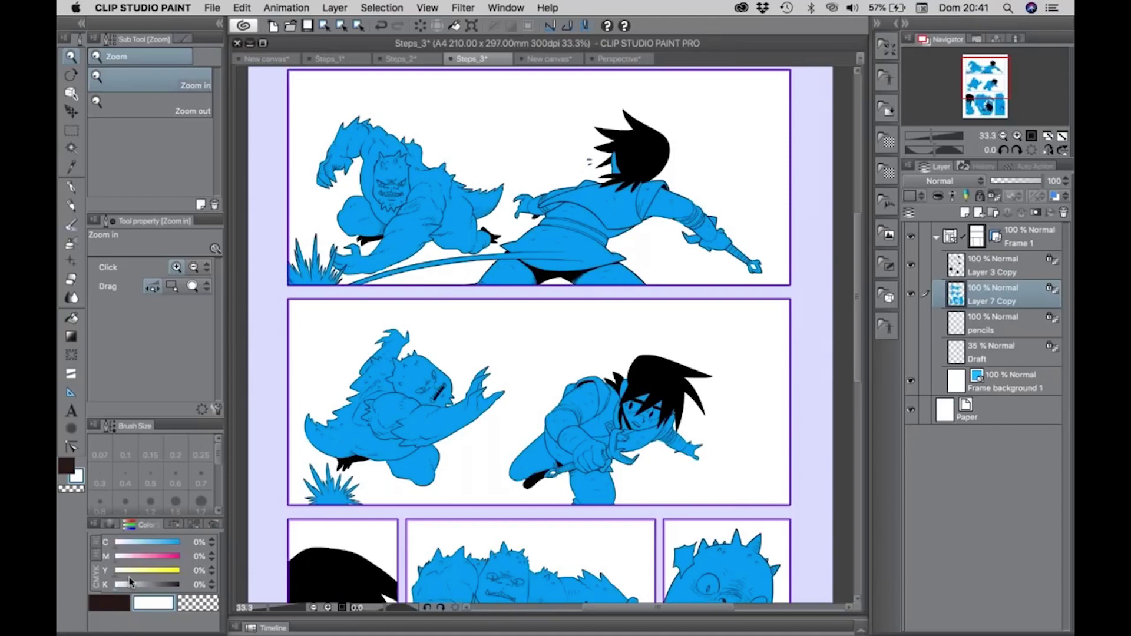
pyautogui.click(456, 28)
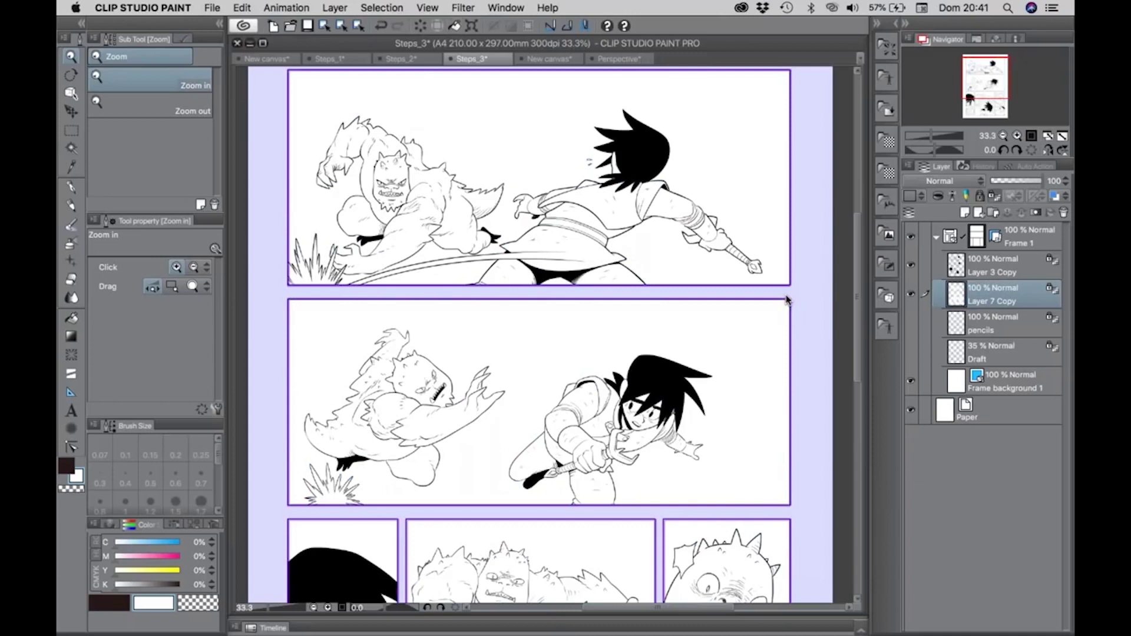
pyautogui.keyDown('super'); pyautogui.click(955, 294); pyautogui.keyUp('super')
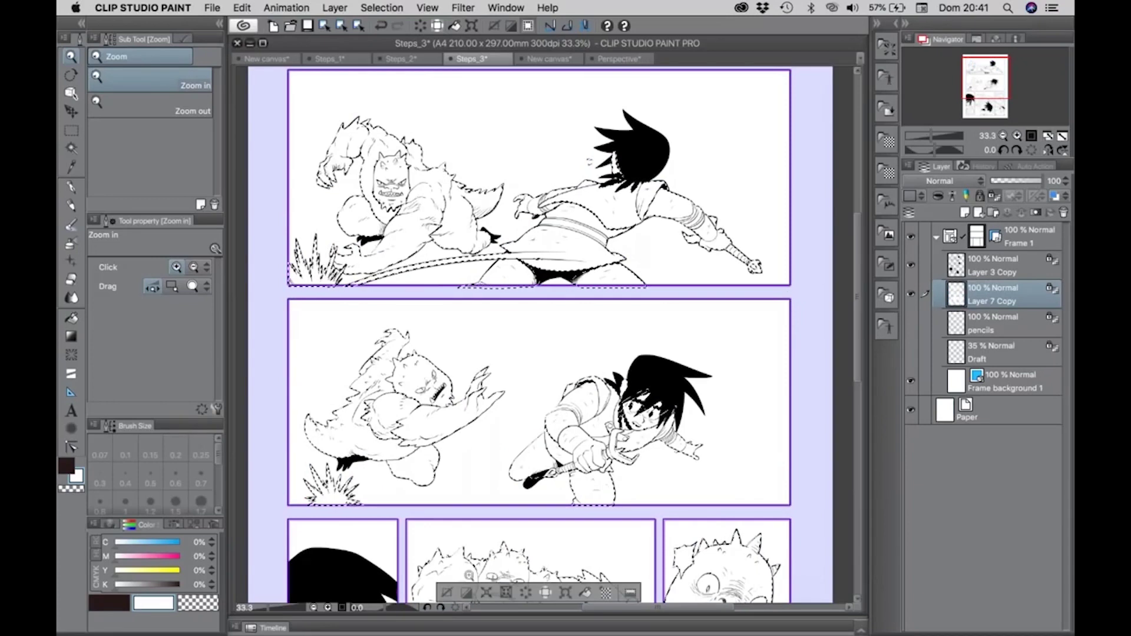
pyautogui.press('super+d')
# Rename Layer 3 Copy to INK and Layer 7 Copy to FILLING
pyautogui.click(956, 324)
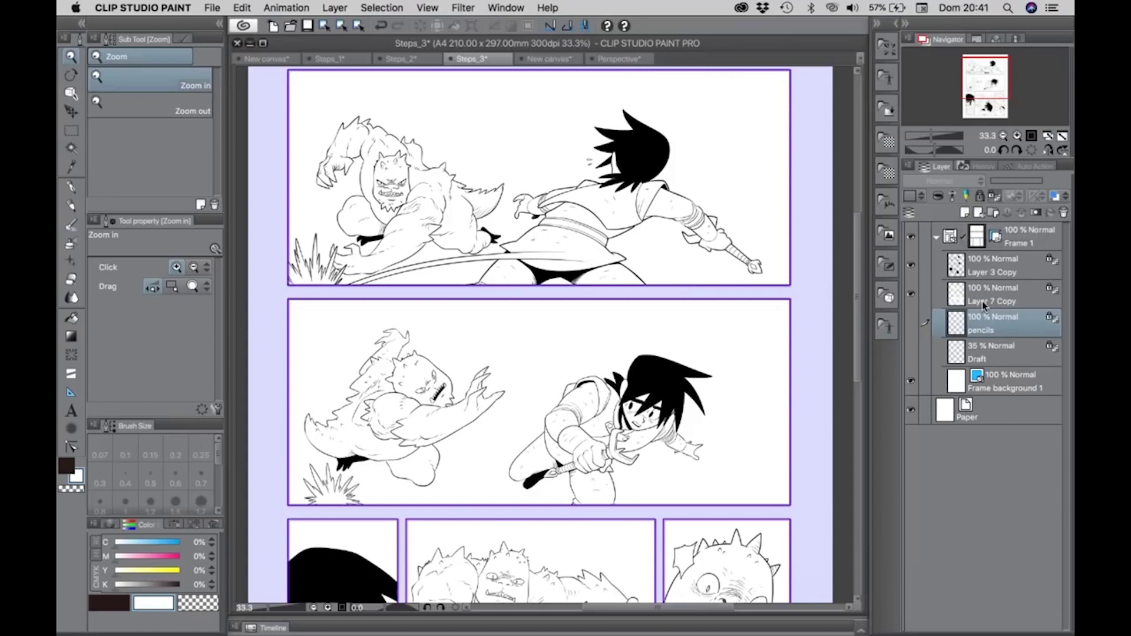
pyautogui.click(981, 271)
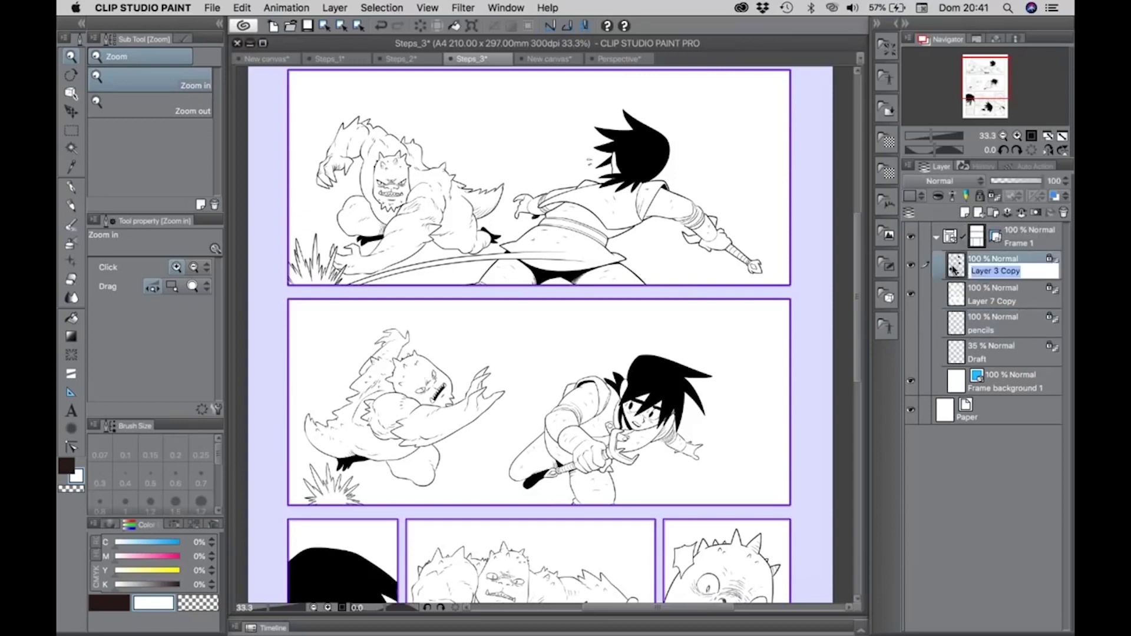
pyautogui.doubleClick(1003, 275)
pyautogui.write('INK')
pyautogui.press('Return')
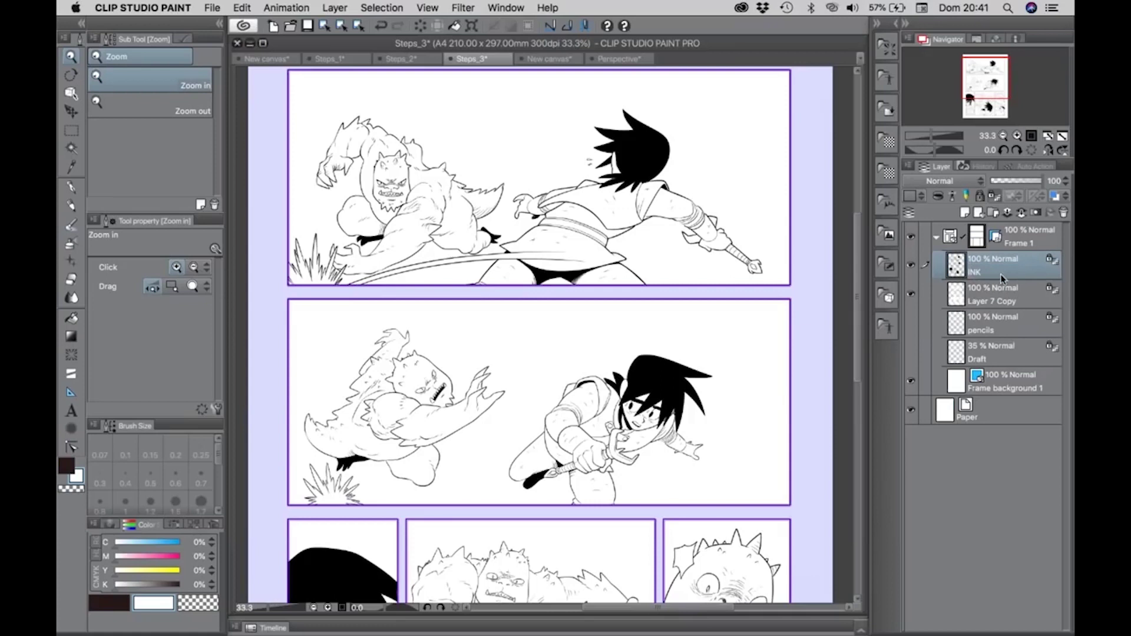
pyautogui.doubleClick(977, 299)
pyautogui.write('FILL')
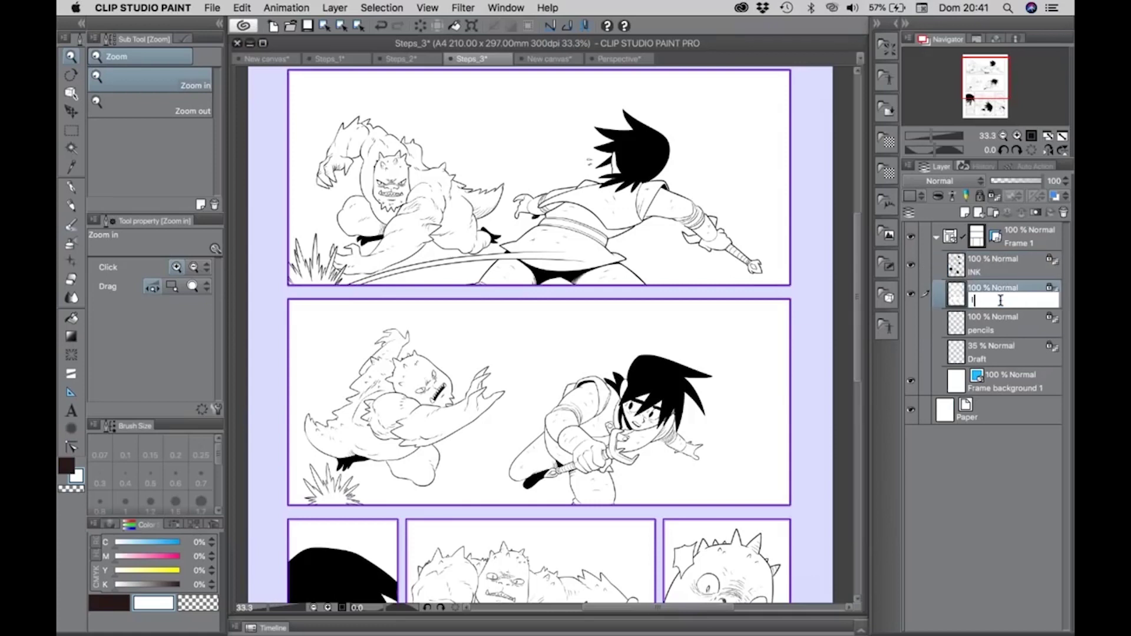
pyautogui.write('ING')
pyautogui.press('Return')
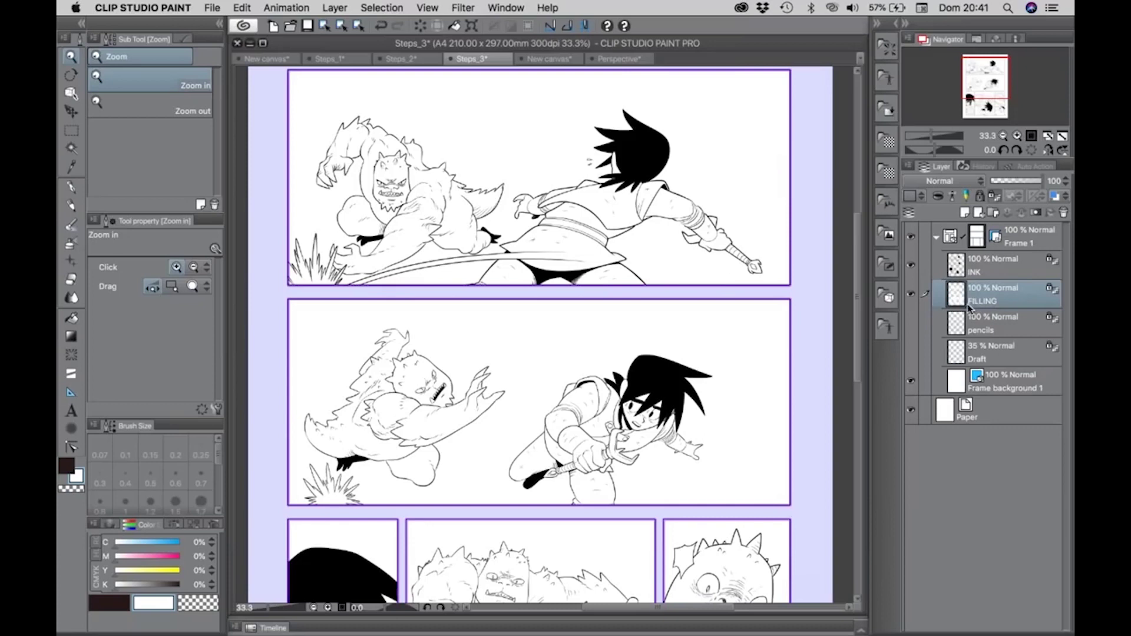
# Label the INK layer with a green palette color and the FILLING layer with an orange one
pyautogui.click(957, 324)
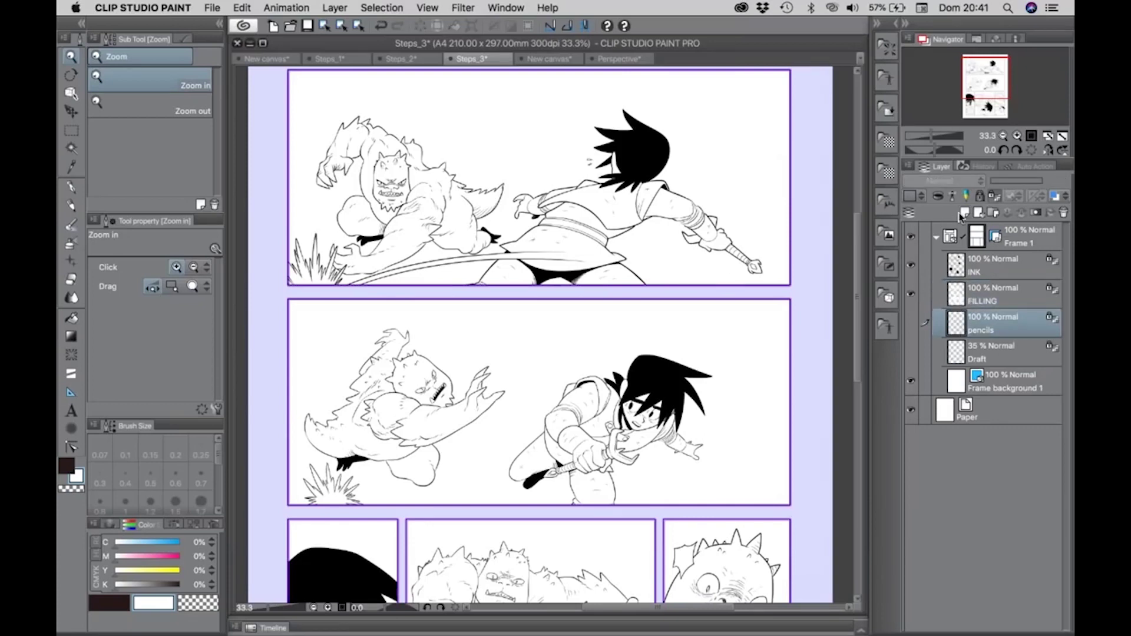
pyautogui.click(959, 272)
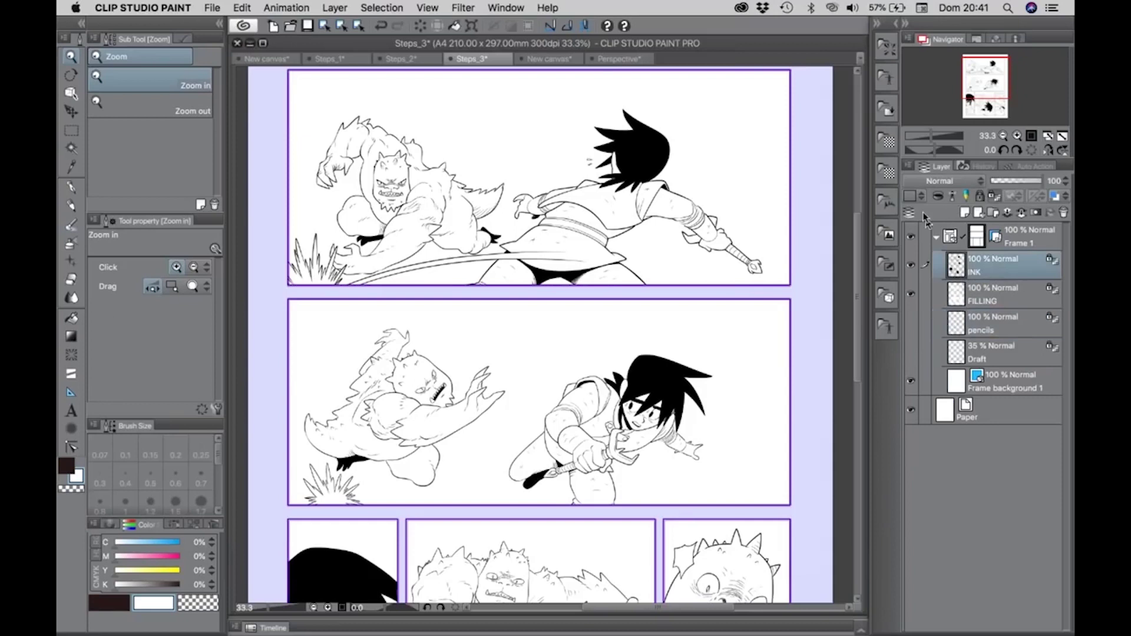
pyautogui.click(910, 196)
pyautogui.click(918, 274)
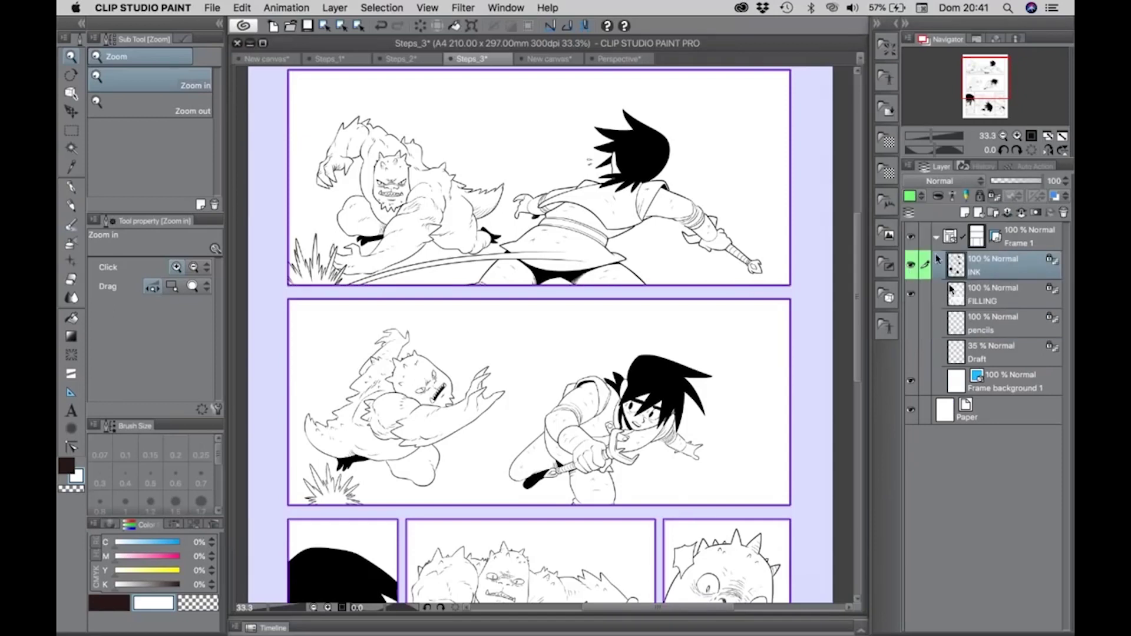
pyautogui.click(956, 298)
pyautogui.click(922, 199)
pyautogui.click(911, 243)
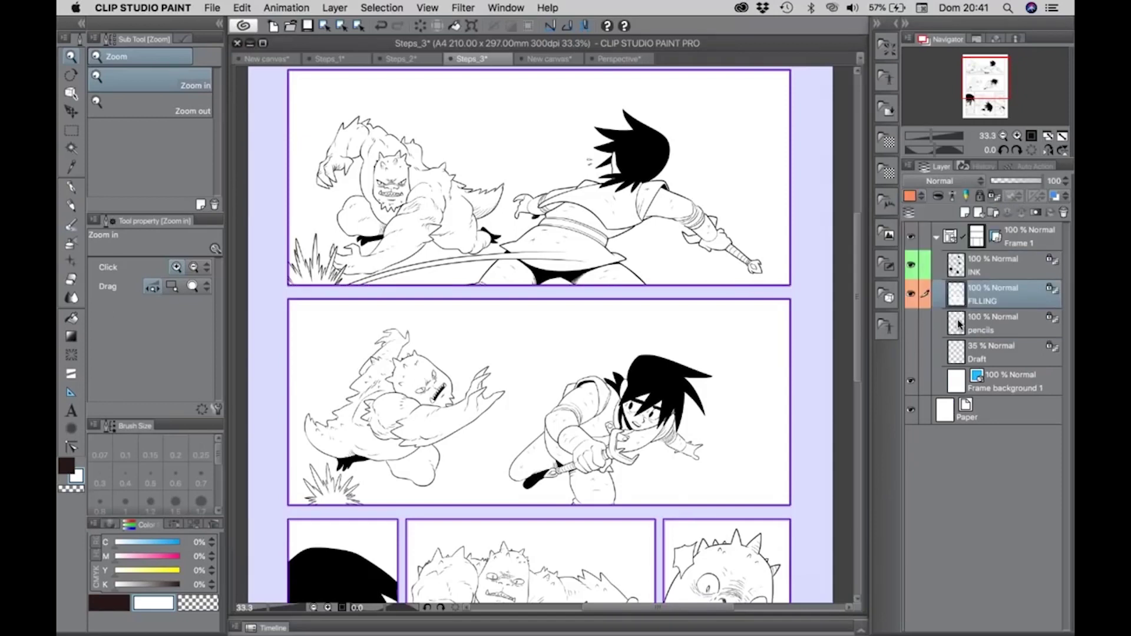
# Add a new raster layer between FILLING and pencils and name it Kinetics
pyautogui.click(958, 322)
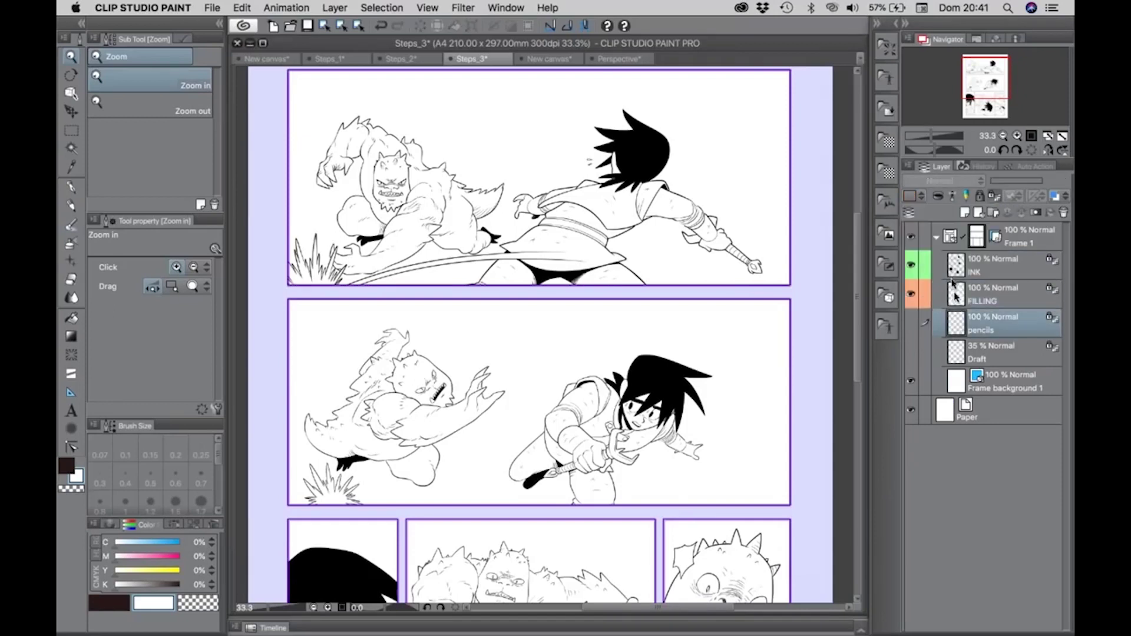
pyautogui.click(963, 211)
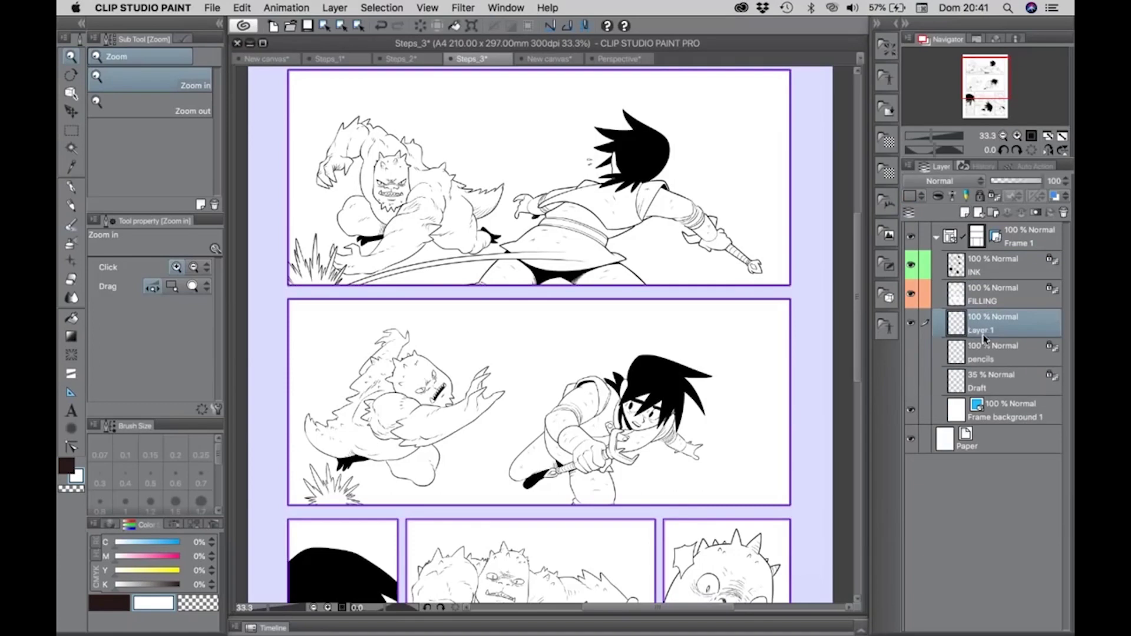
pyautogui.doubleClick(985, 333)
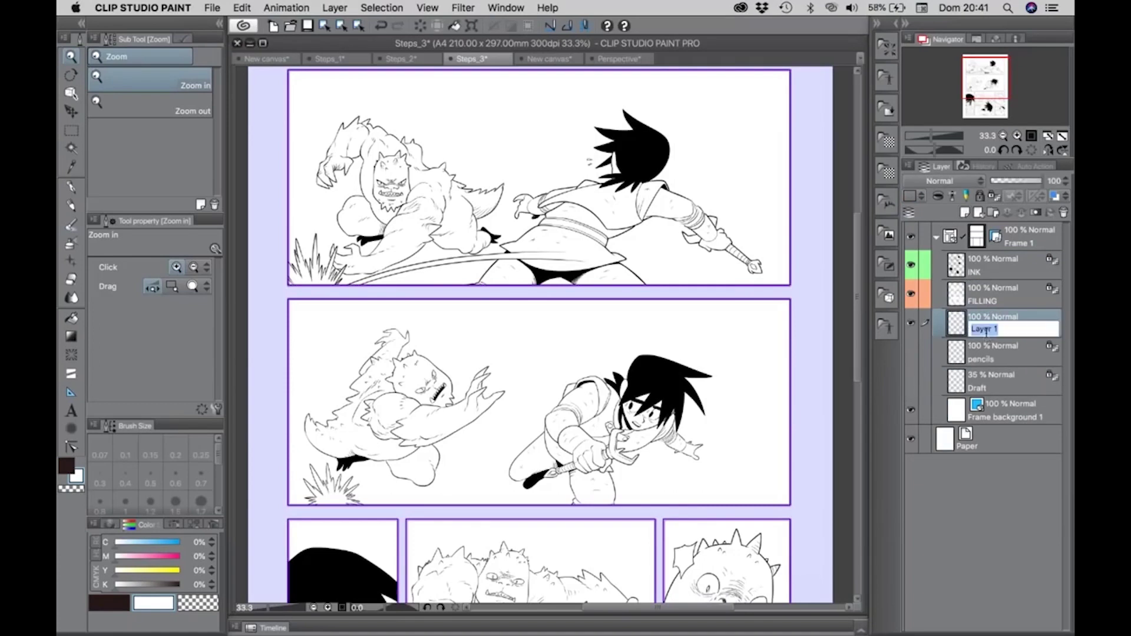
pyautogui.click(956, 328)
pyautogui.doubleClick(986, 330)
pyautogui.write('Kinetics')
pyautogui.press('Return')
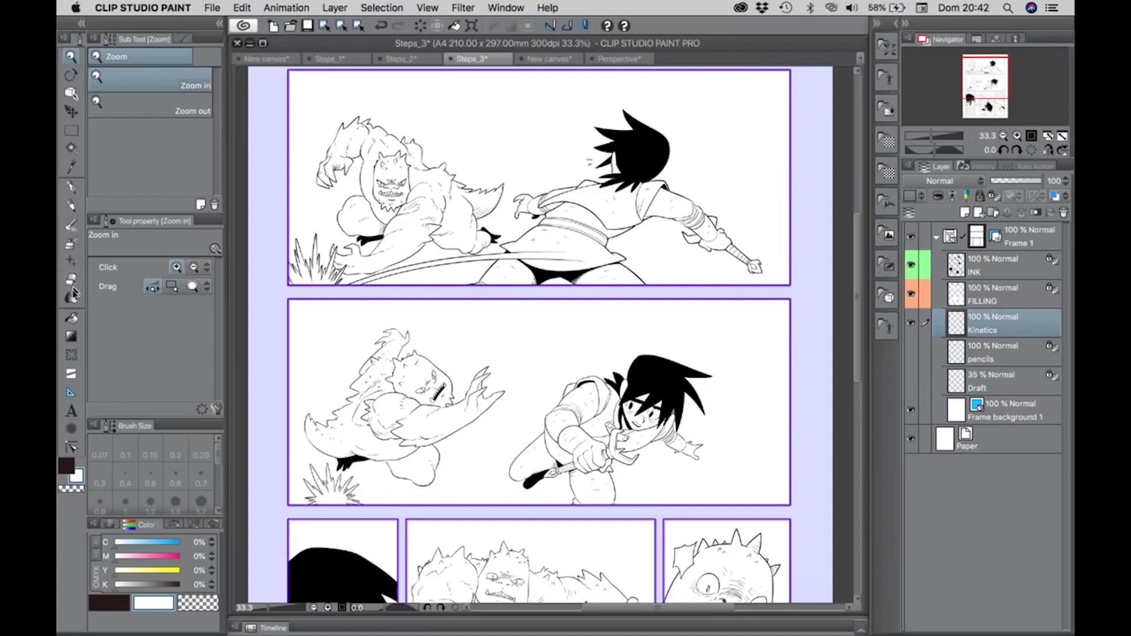
# Choose the Scattered stream line figure tool and bring the whole upper battle panel into view
pyautogui.click(72, 355)
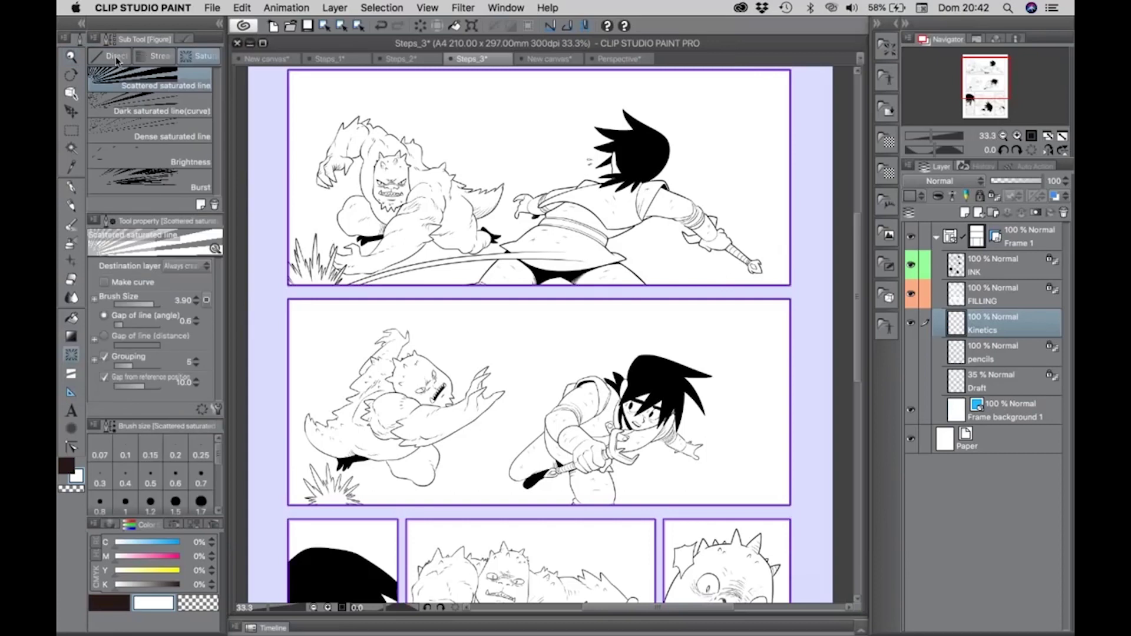
pyautogui.click(152, 56)
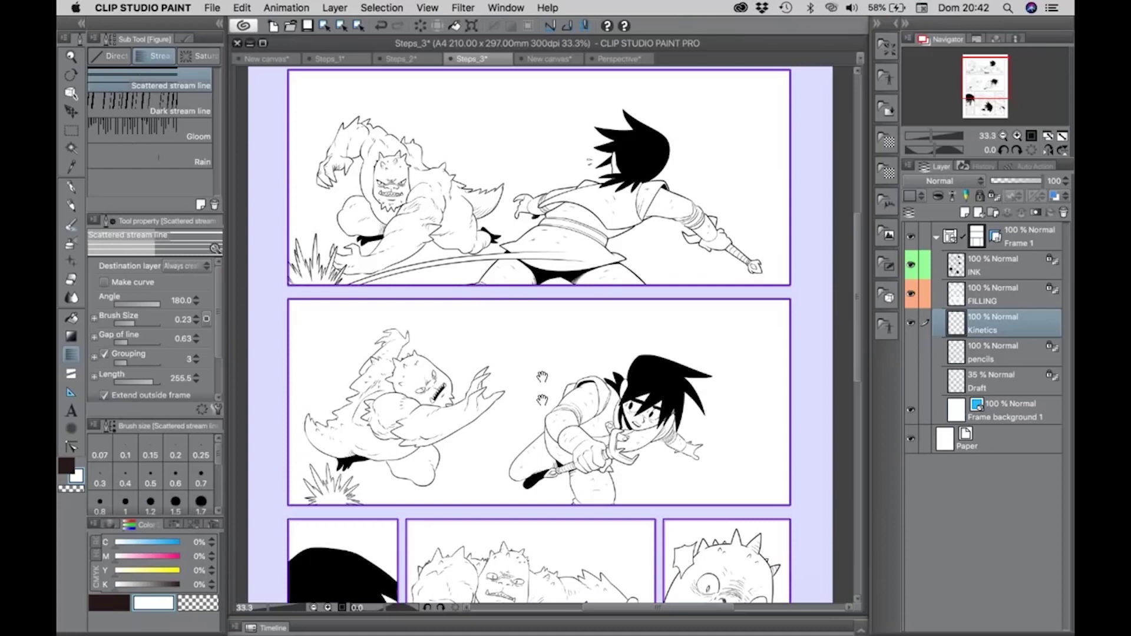
pyautogui.moveTo(542, 376); pyautogui.dragTo(542, 419)
# Try scattered stream lines in white along a tall closed curve through the upper battle panel, and undo them
pyautogui.click(460, 89)
pyautogui.click(460, 312)
pyautogui.click(499, 314)
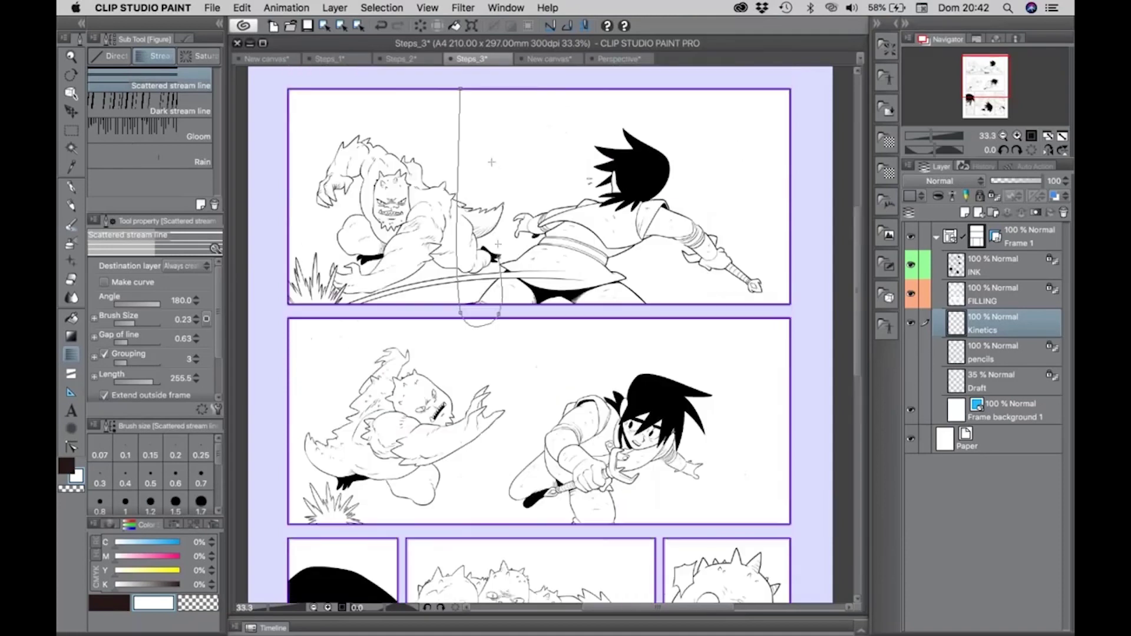
pyautogui.click(498, 81)
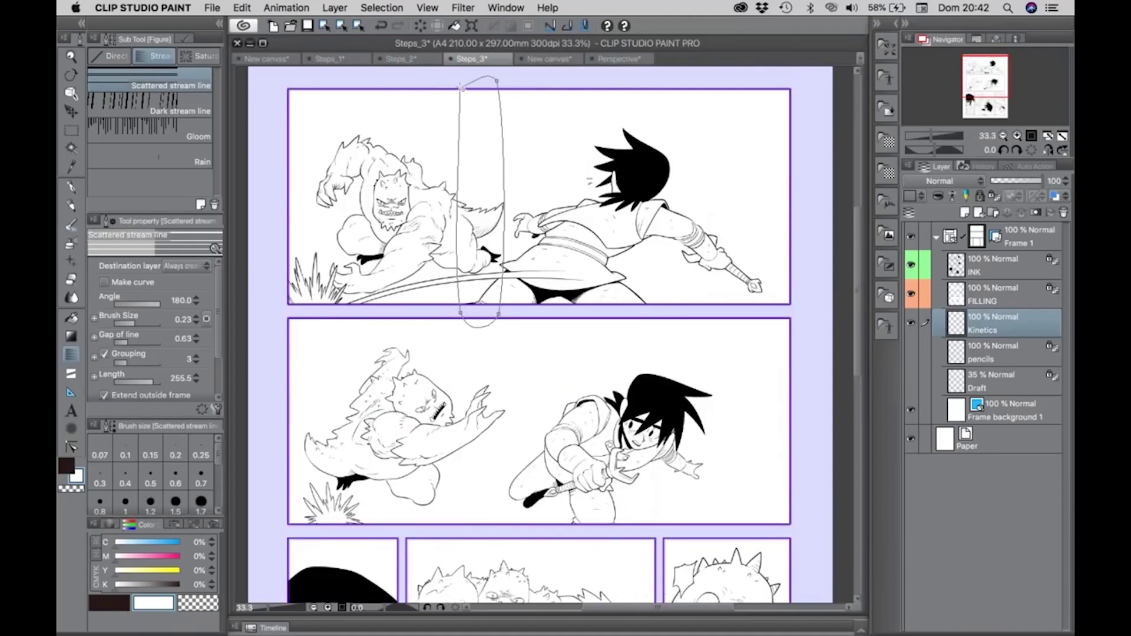
pyautogui.click(460, 87)
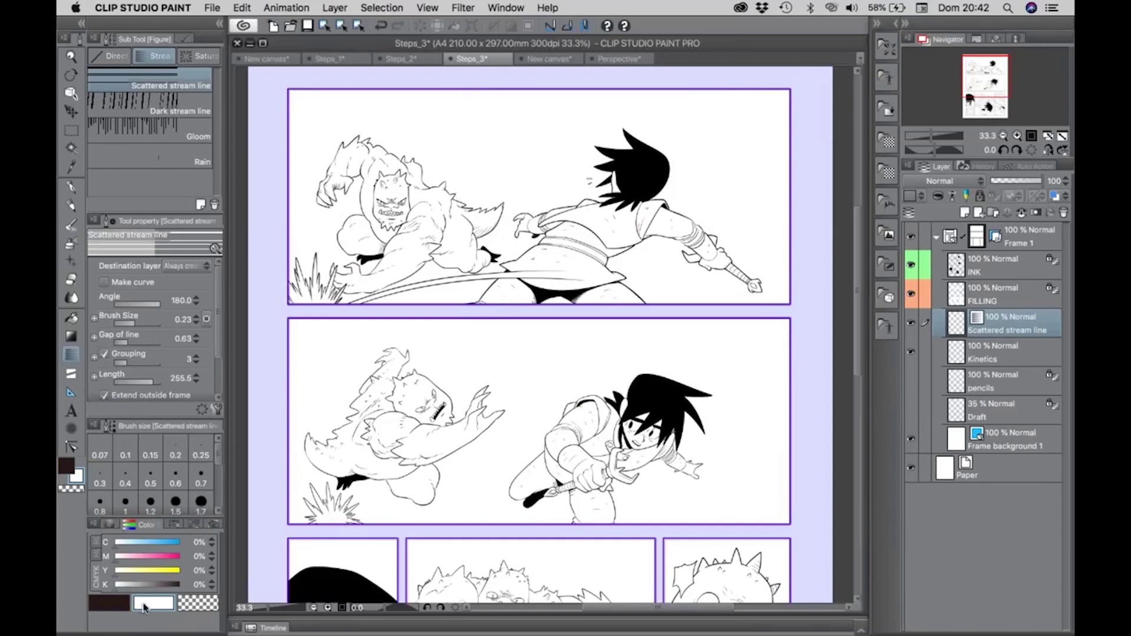
pyautogui.press('super+z')
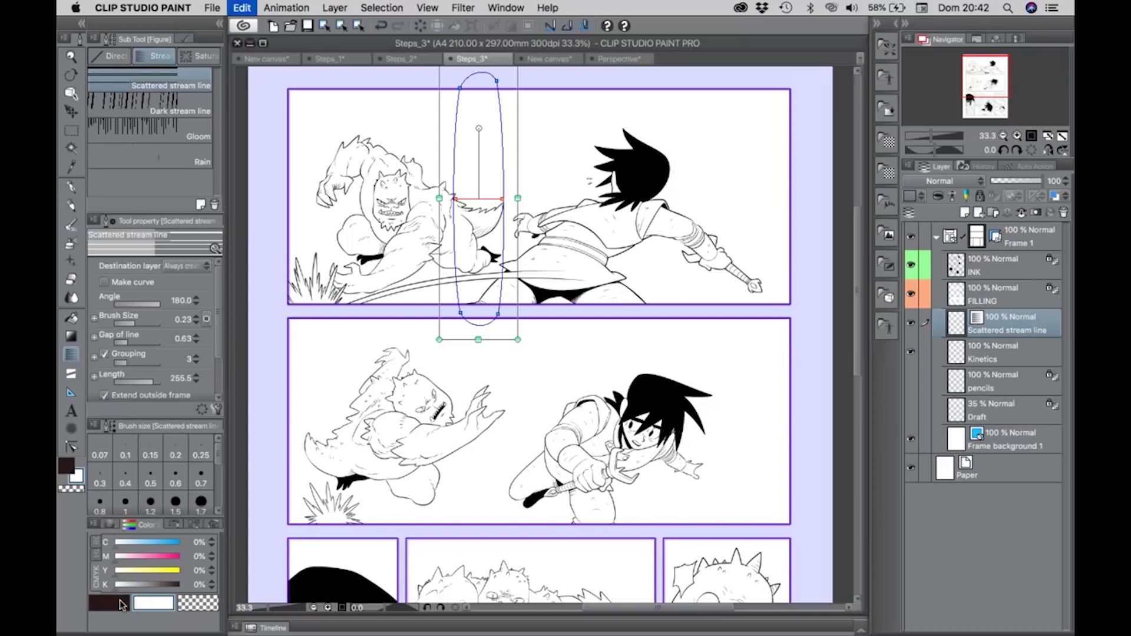
pyautogui.press('super+z')
# Draw scattered stream lines in the dark main color from a tall closed curve spanning the upper battle panel's height
pyautogui.click(122, 605)
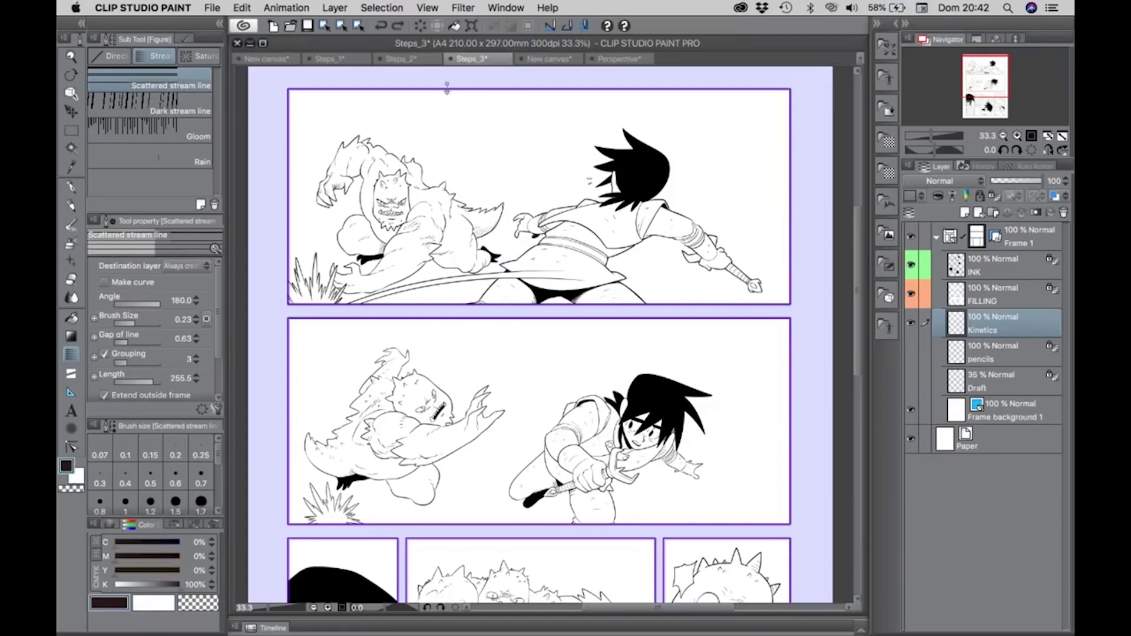
pyautogui.moveTo(447, 84); pyautogui.dragTo(447, 312)
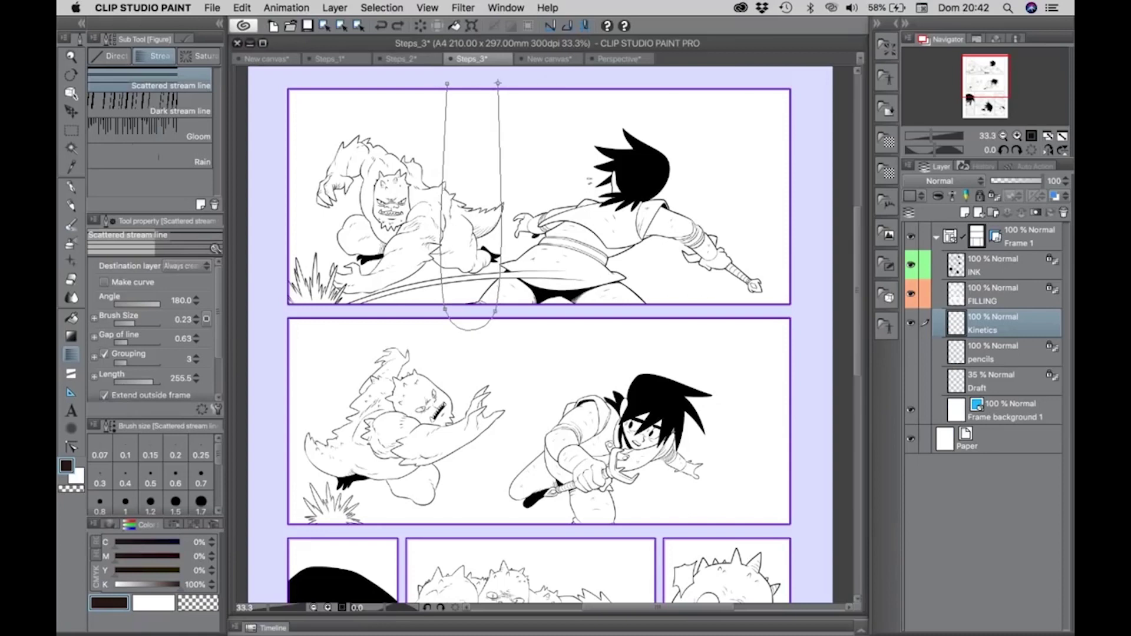
pyautogui.click(496, 94)
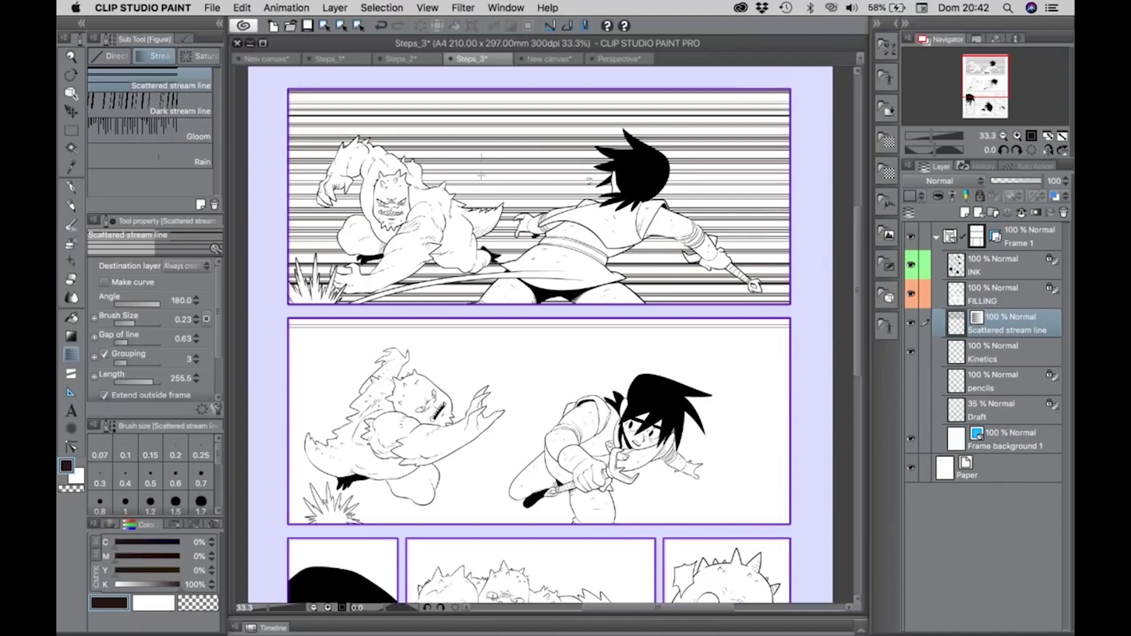
# Shorten the stream lines' reference shape with the Object tool to fit the upper panel, and set their angle to -180
pyautogui.click(73, 94)
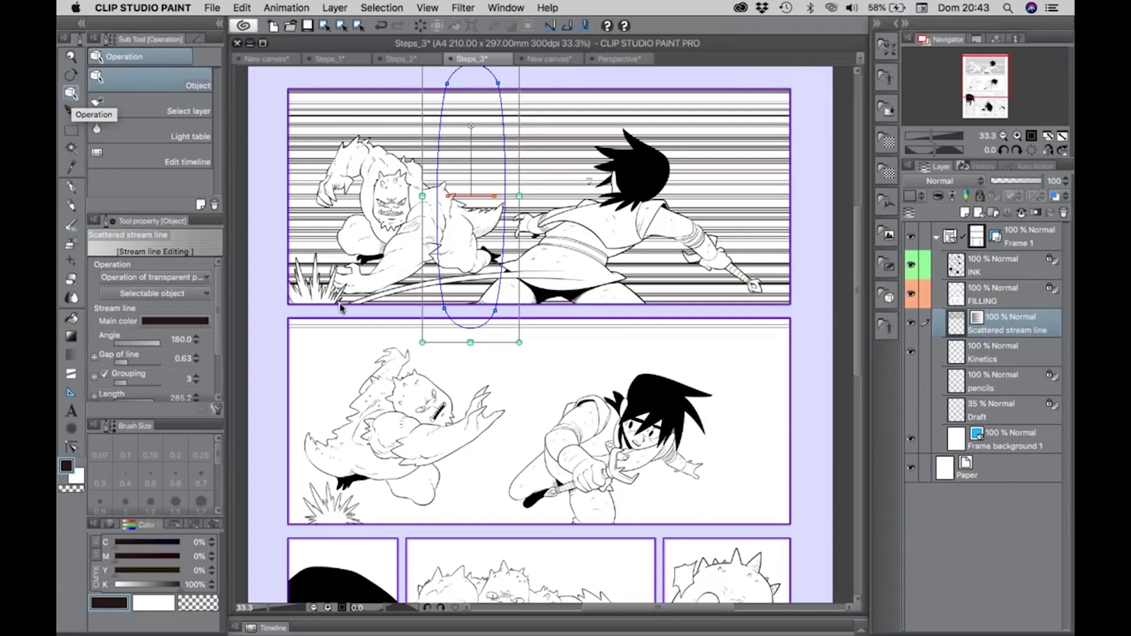
pyautogui.moveTo(470, 342); pyautogui.dragTo(470, 326)
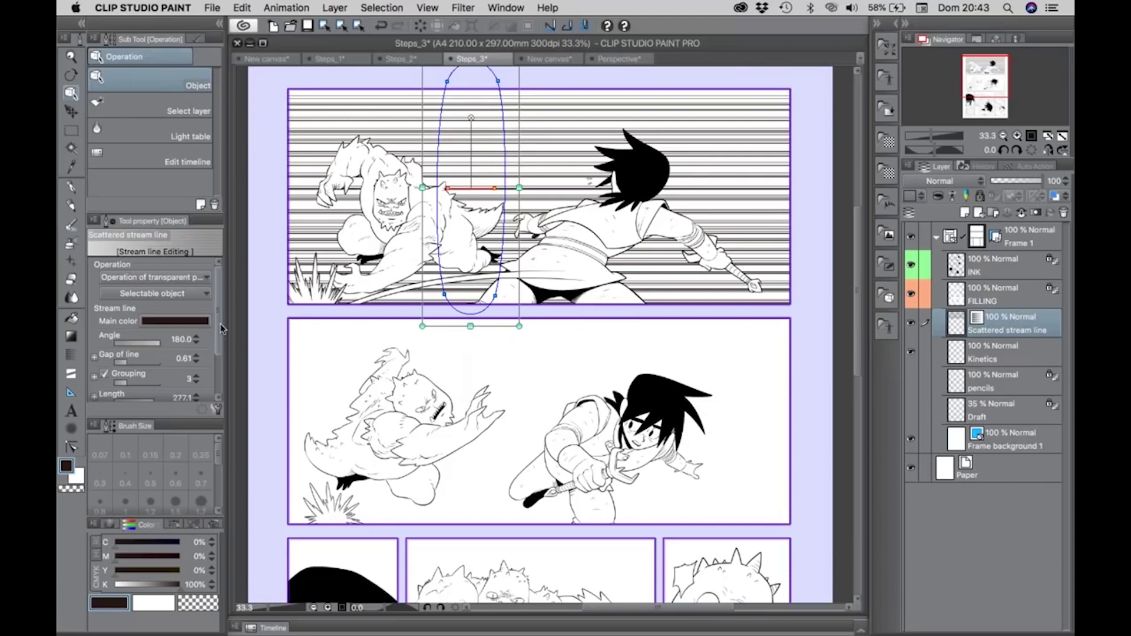
pyautogui.scroll(-1, 145, 332)
pyautogui.moveTo(143, 330); pyautogui.dragTo(149, 329)
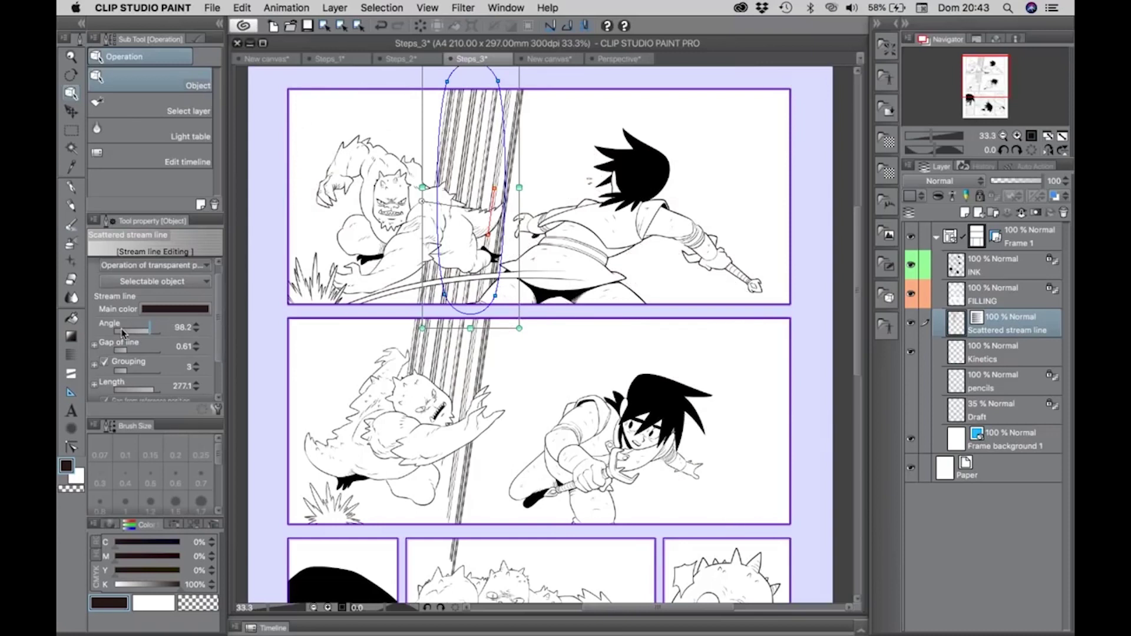
pyautogui.moveTo(121, 331); pyautogui.dragTo(108, 328)
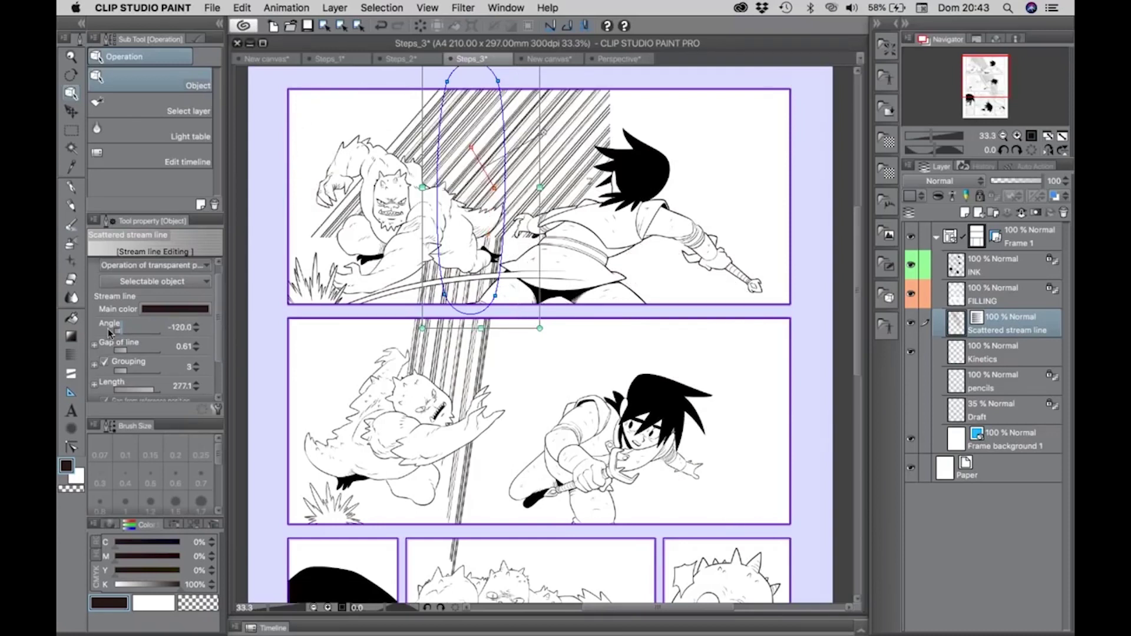
# Set the stream lines' gap to 0.79, grouping to 4, length to 1000 and brush size to 0.23
pyautogui.click(133, 350)
pyautogui.moveTo(135, 350); pyautogui.dragTo(128, 350)
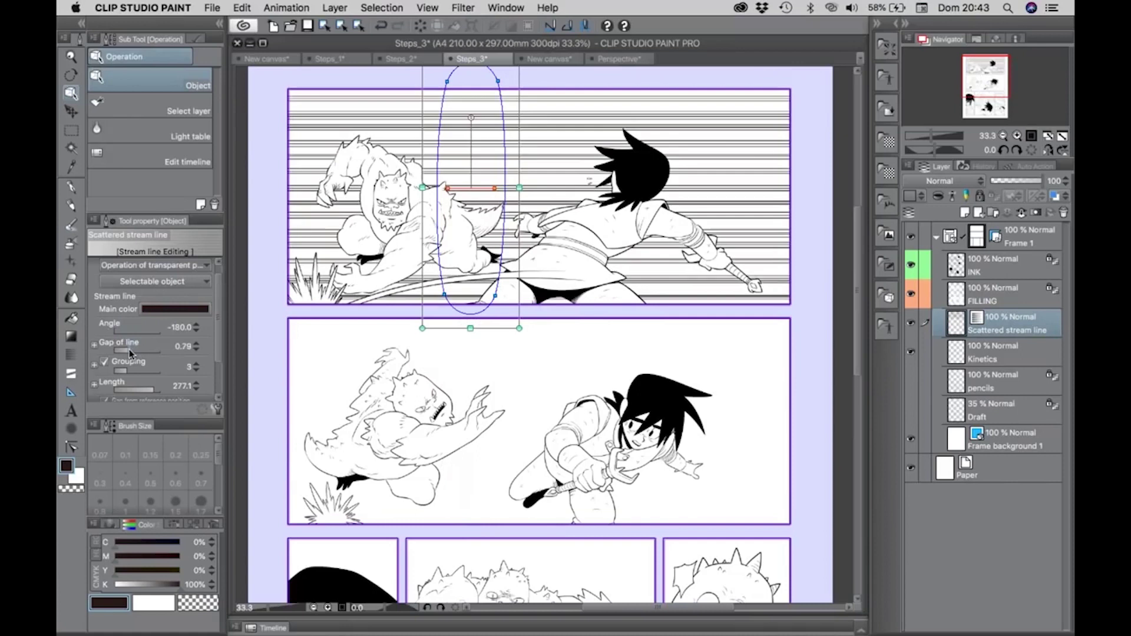
pyautogui.click(131, 371)
pyautogui.click(128, 371)
pyautogui.click(147, 390)
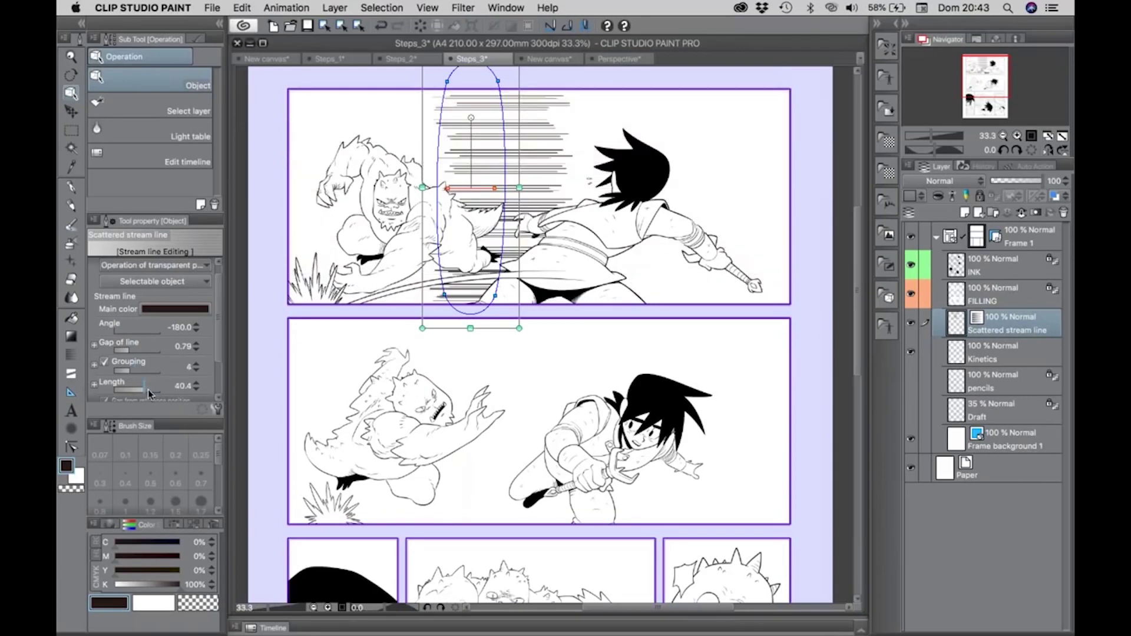
pyautogui.moveTo(147, 390); pyautogui.dragTo(160, 389)
pyautogui.scroll(-2, 160, 390)
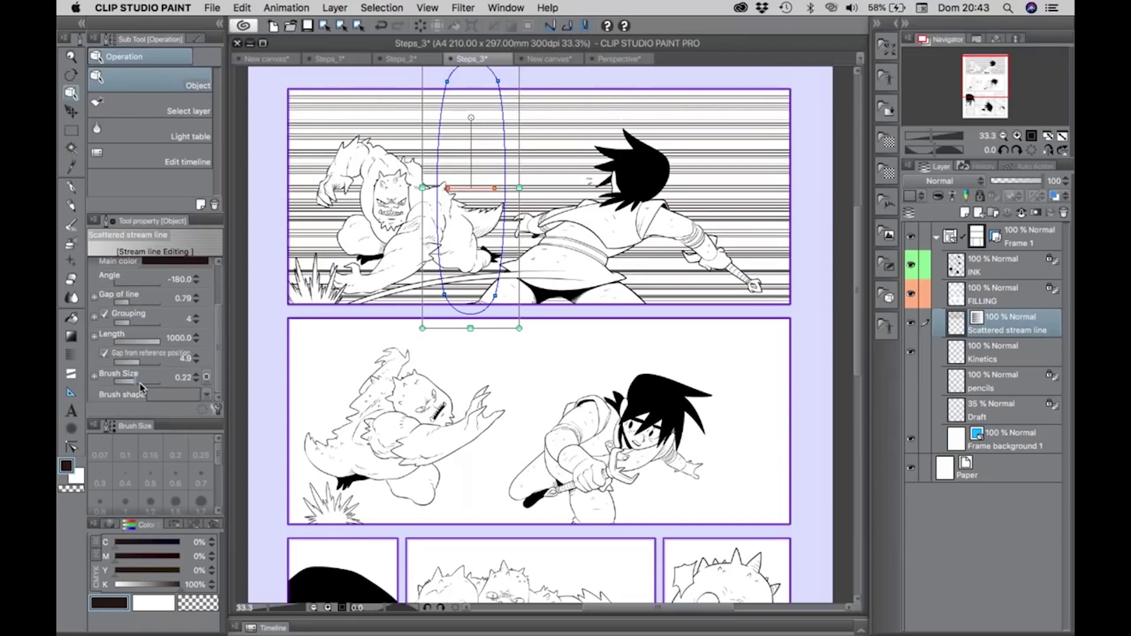
pyautogui.moveTo(136, 380); pyautogui.dragTo(136, 380)
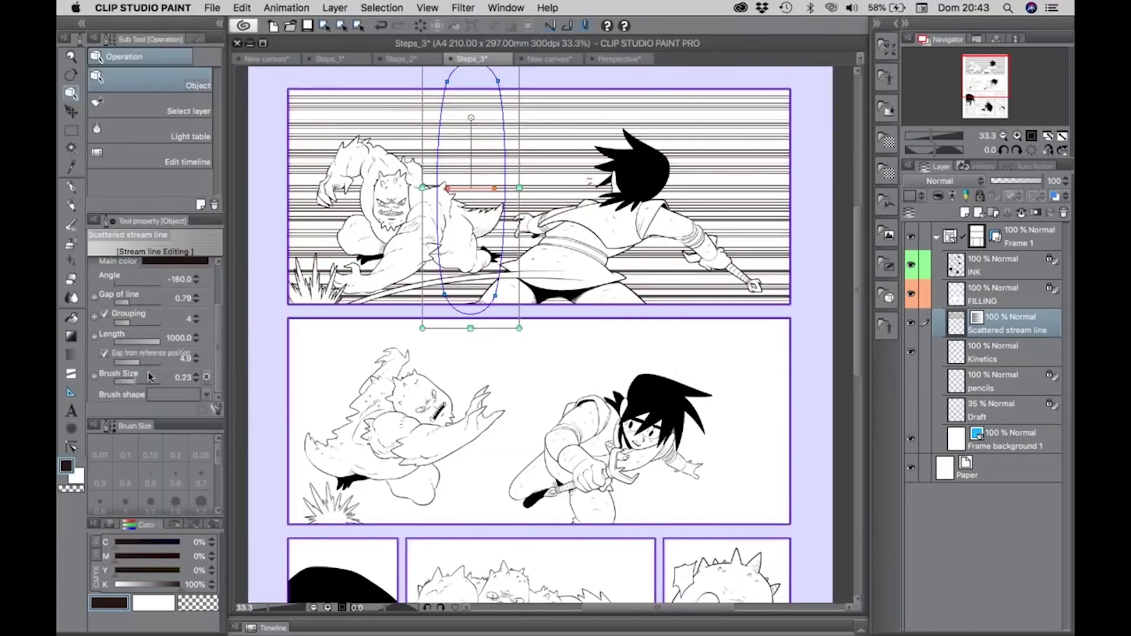
# Set the stream lines' angle to -98.2 and examine their edges at 400% zoom
pyautogui.press('/')
pyautogui.moveTo(445, 187); pyautogui.dragTo(475, 164)
pyautogui.click(70, 92)
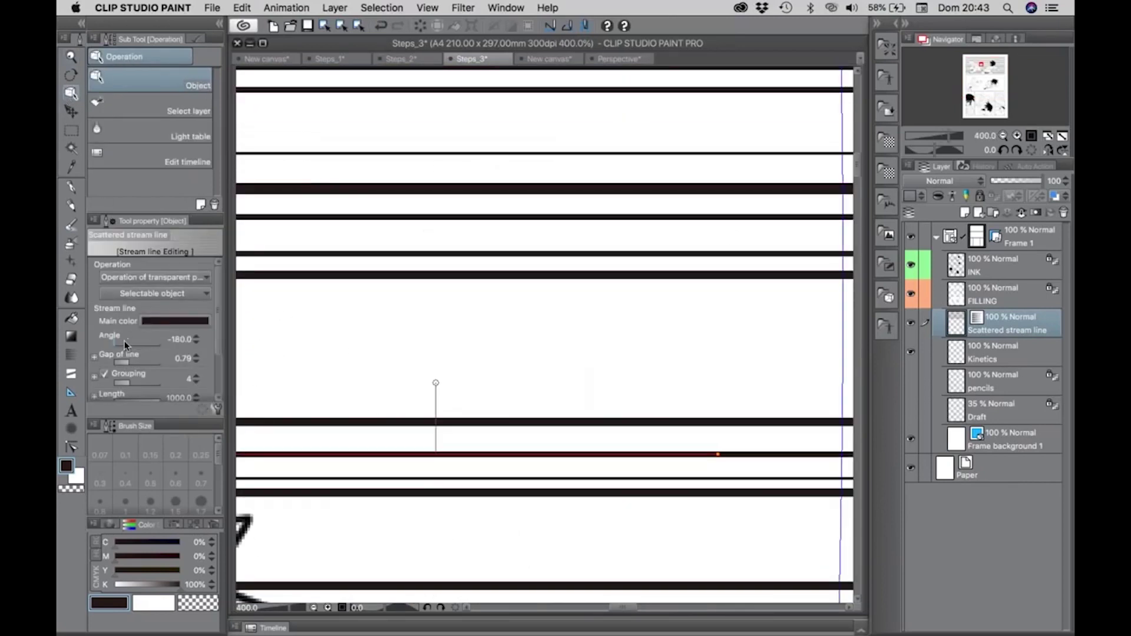
pyautogui.click(124, 342)
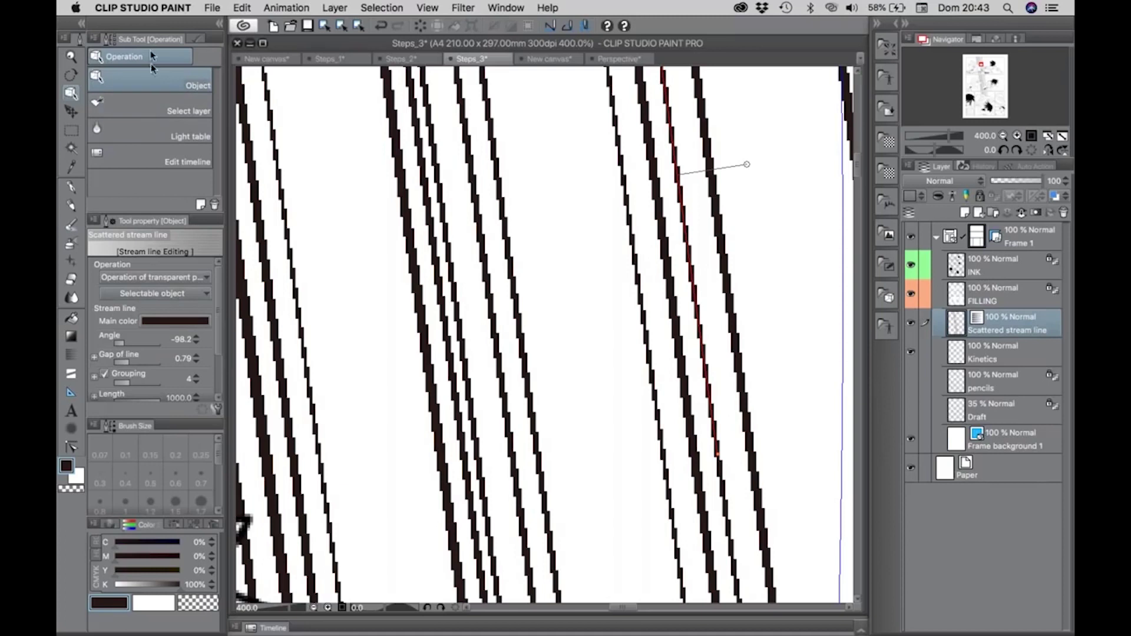
# Set the stream lines' anti-aliasing to the strongest level
pyautogui.click(217, 410)
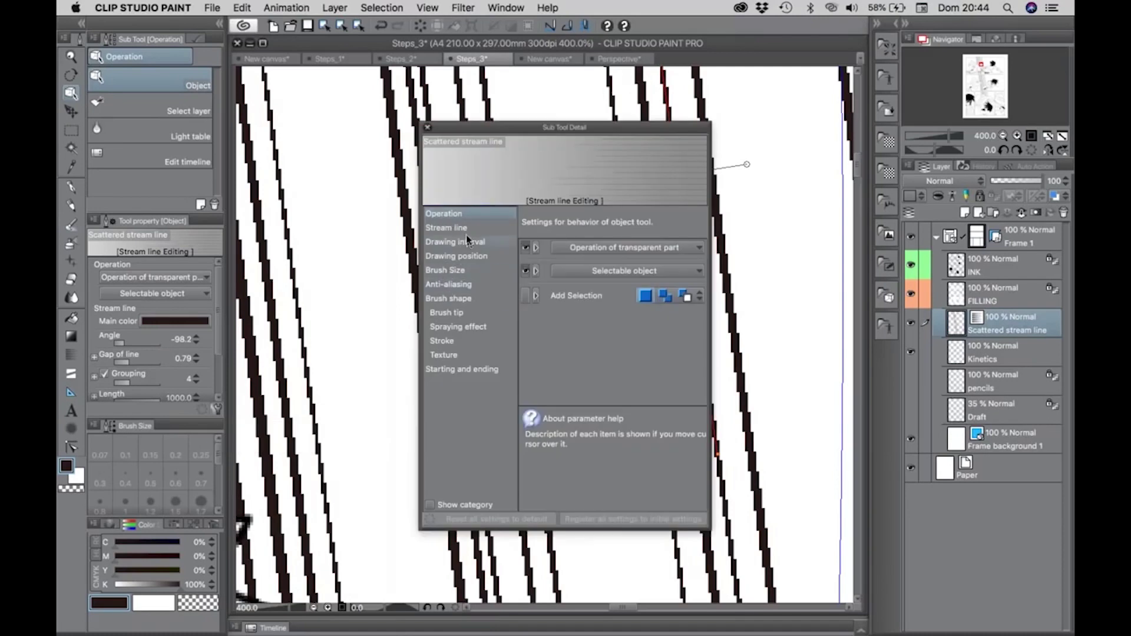
pyautogui.click(479, 284)
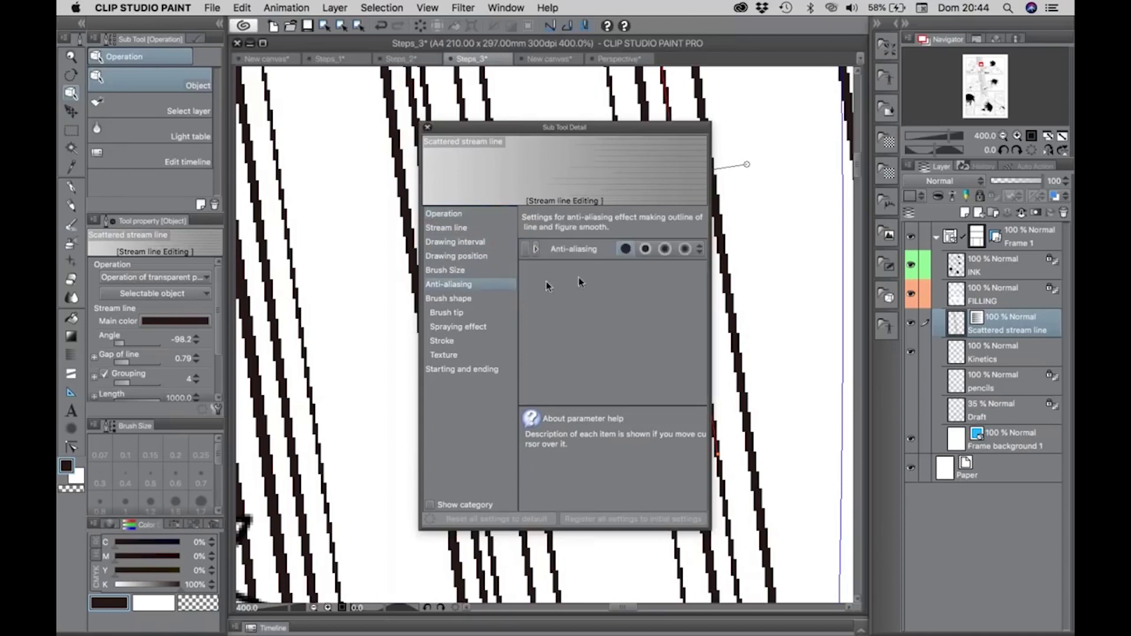
pyautogui.click(685, 249)
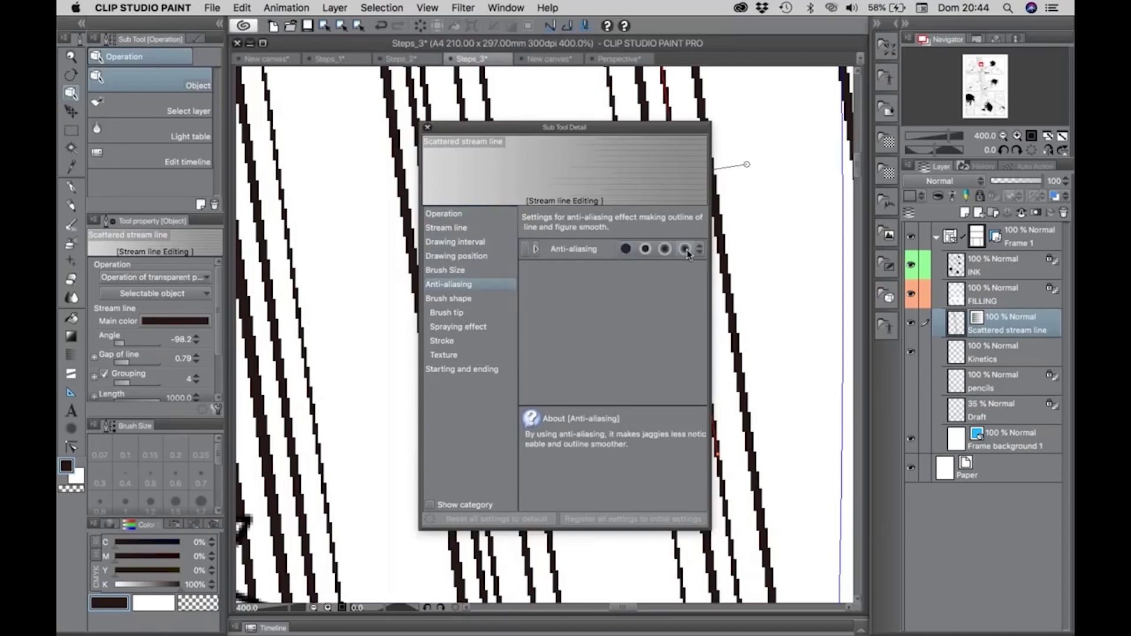
pyautogui.click(428, 128)
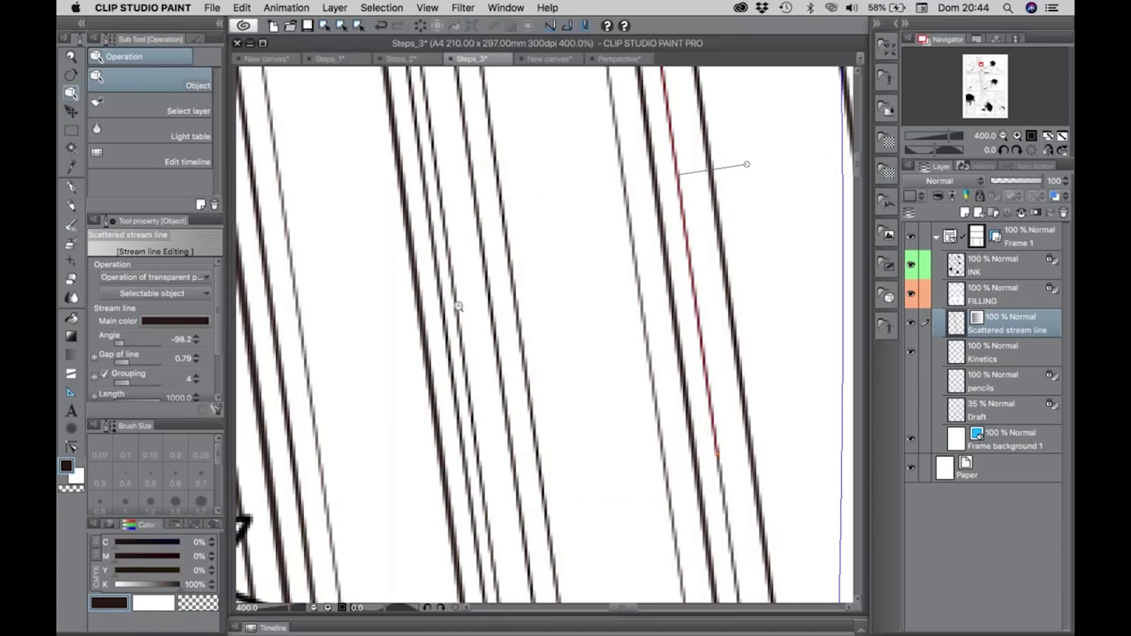
# Set the stream lines' angle to 180 and their gap to 0.45 so they run horizontally behind the upper panel's figures
pyautogui.press('/')
pyautogui.scroll(-6, 458, 303)
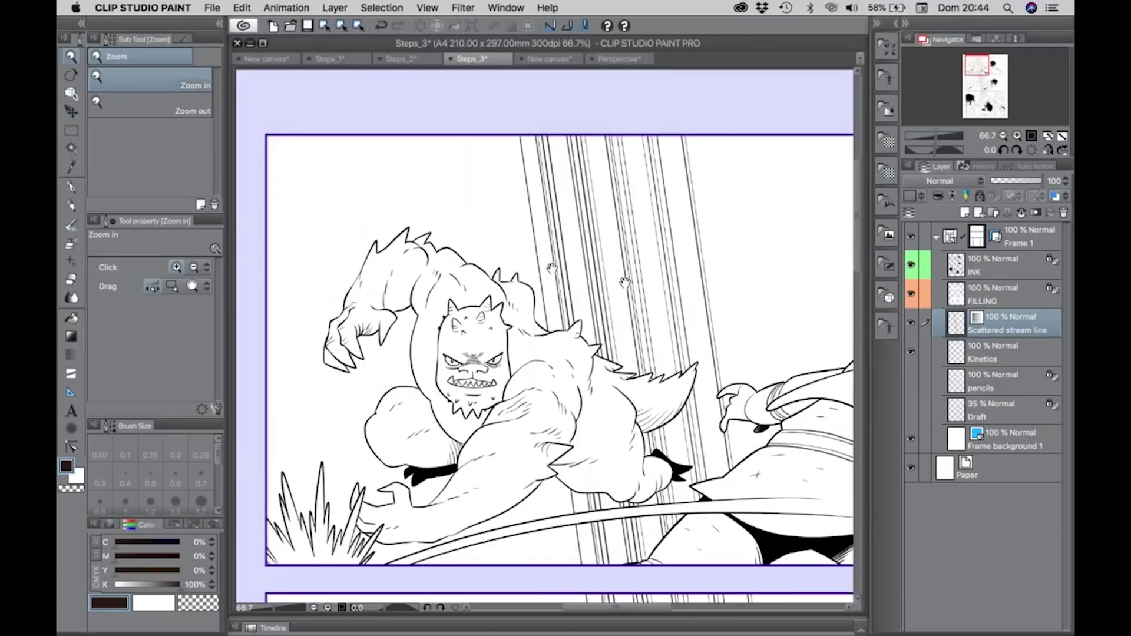
pyautogui.moveTo(551, 268); pyautogui.dragTo(459, 169)
pyautogui.hotkey('ctrl', 'alt', '0')
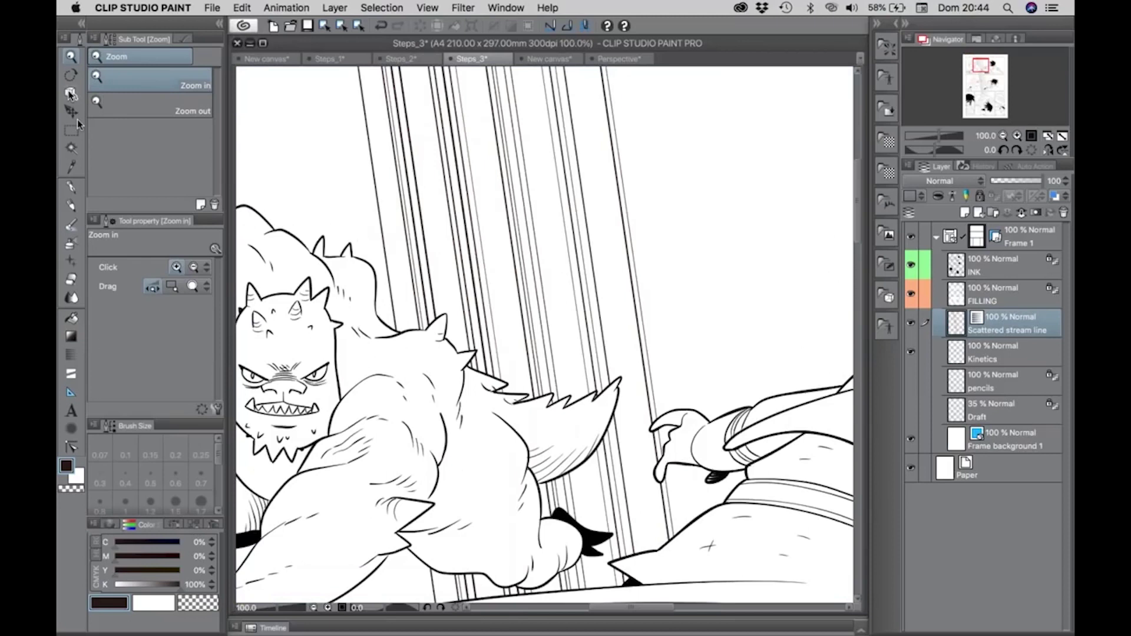
pyautogui.press('o')
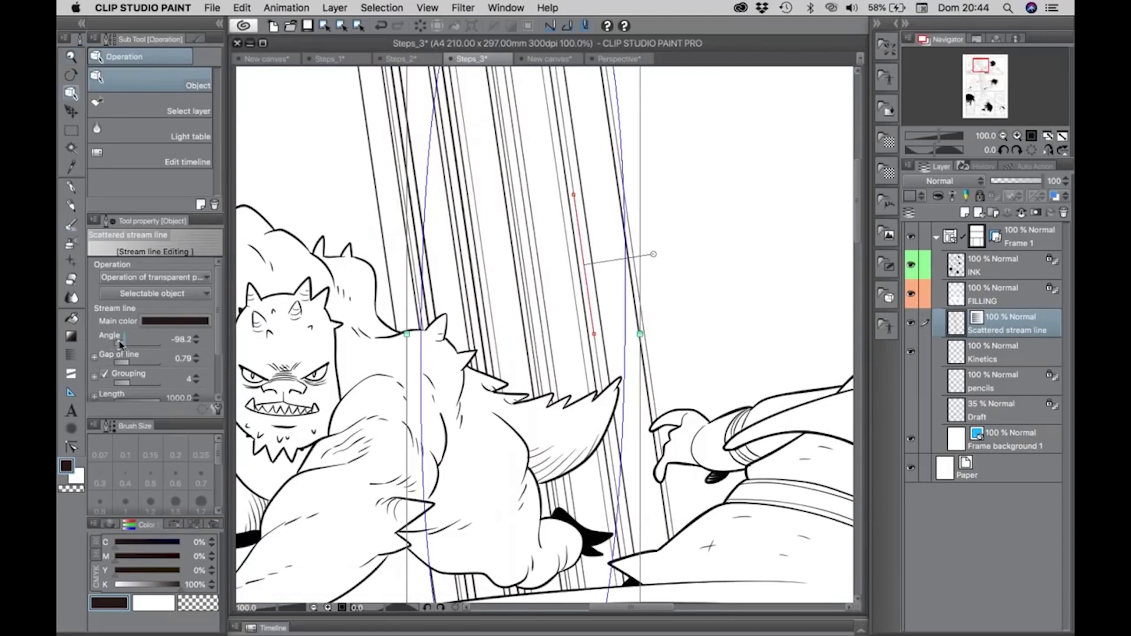
pyautogui.moveTo(109, 340); pyautogui.dragTo(126, 365)
pyautogui.press('super+z')
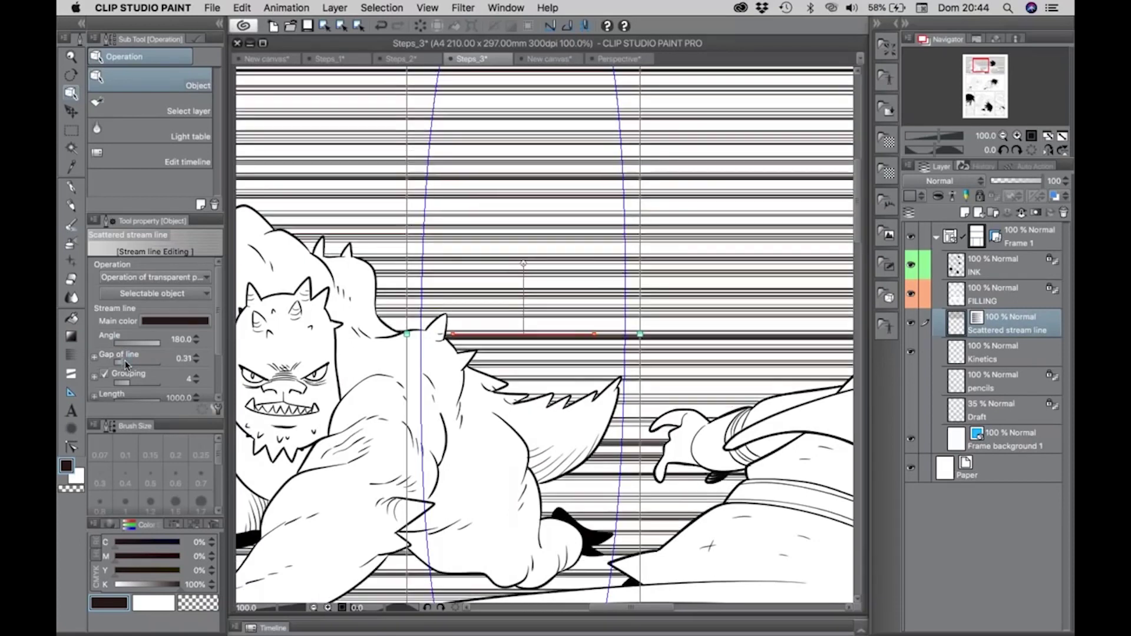
pyautogui.moveTo(127, 365); pyautogui.dragTo(130, 364)
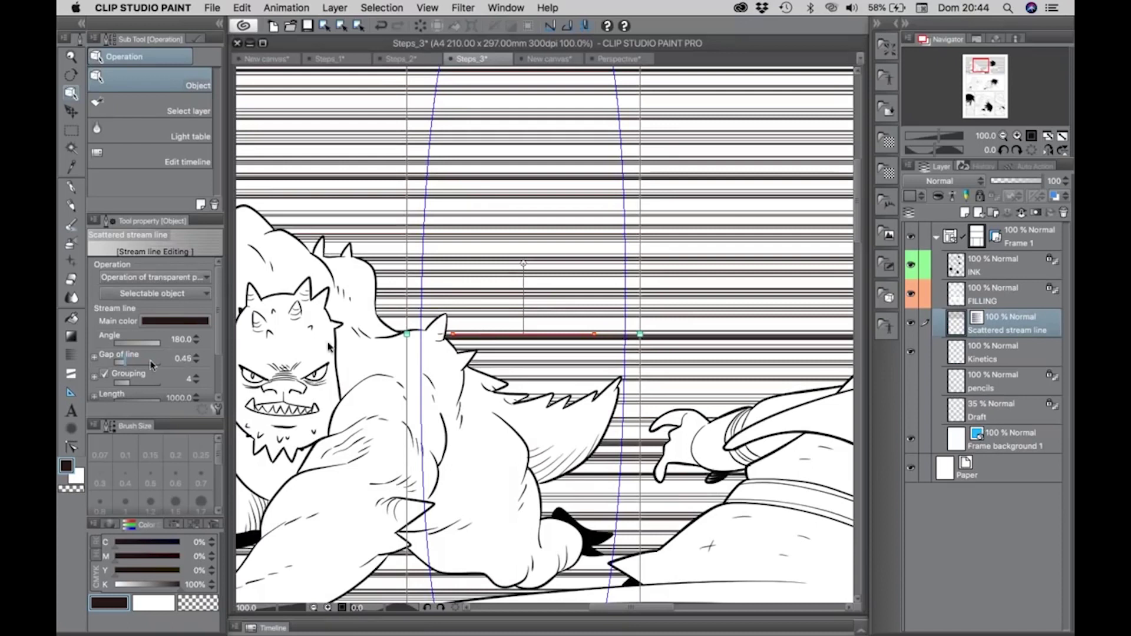
# Draw scattered saturated lines in the middle panel, radiating from the center of the leaping monster, with the reference circle enclosing its body
pyautogui.keyDown('ctrl'); pyautogui.keyDown('alt'); pyautogui.click(487, 327); pyautogui.keyUp('alt'); pyautogui.keyUp('ctrl')
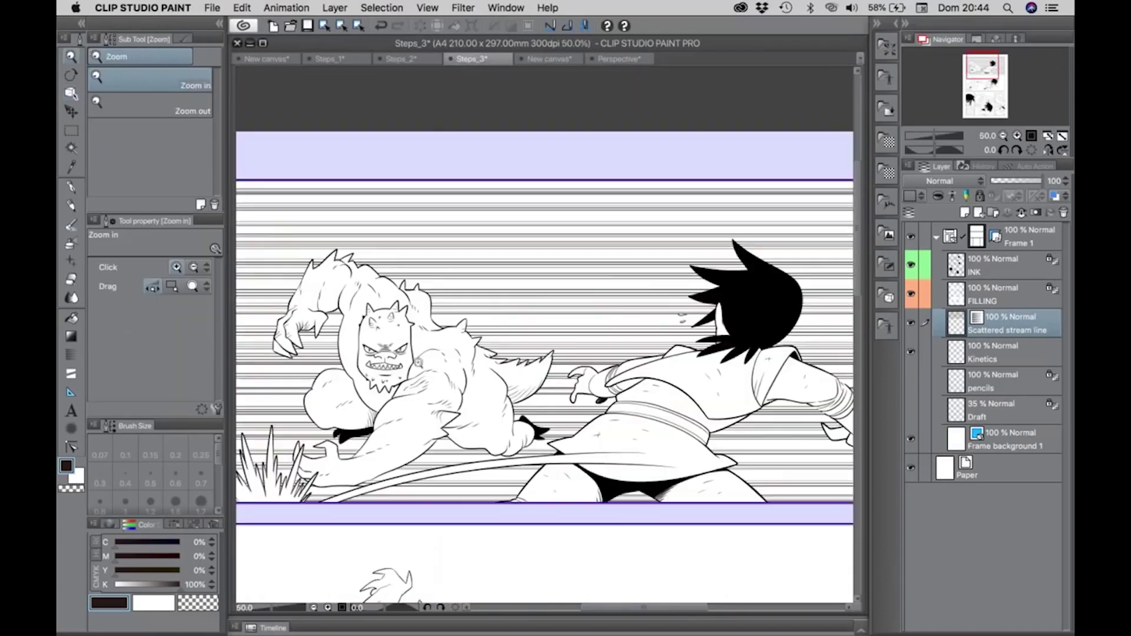
pyautogui.keyDown('alt'); pyautogui.click(418, 361); pyautogui.keyUp('alt')
pyautogui.scroll(-5, 453, 146)
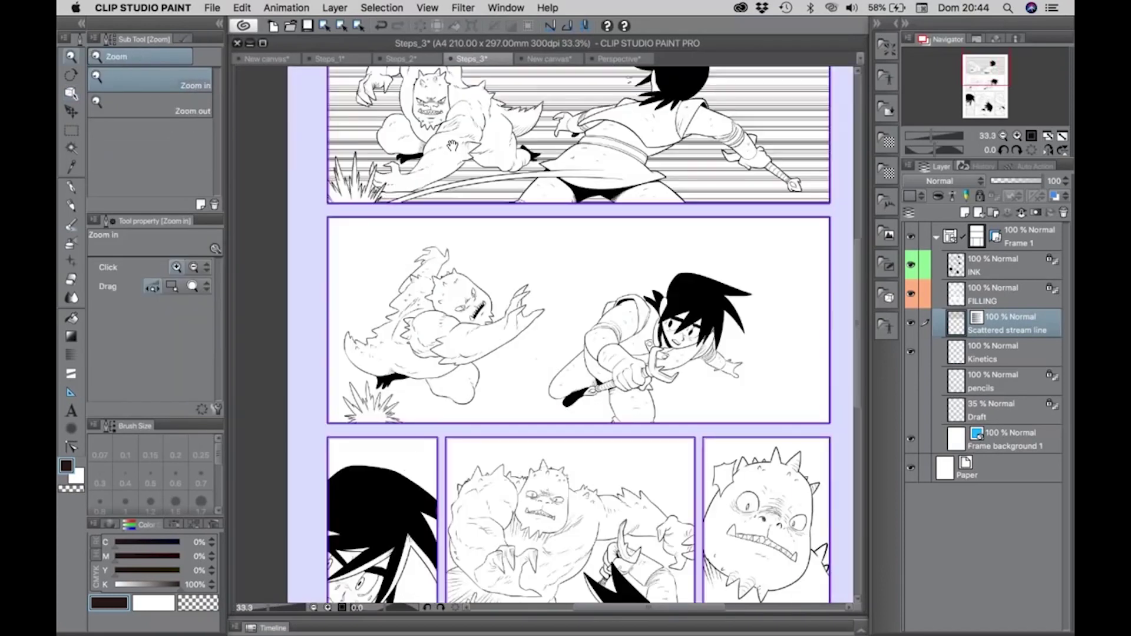
pyautogui.scroll(1, 457, 272)
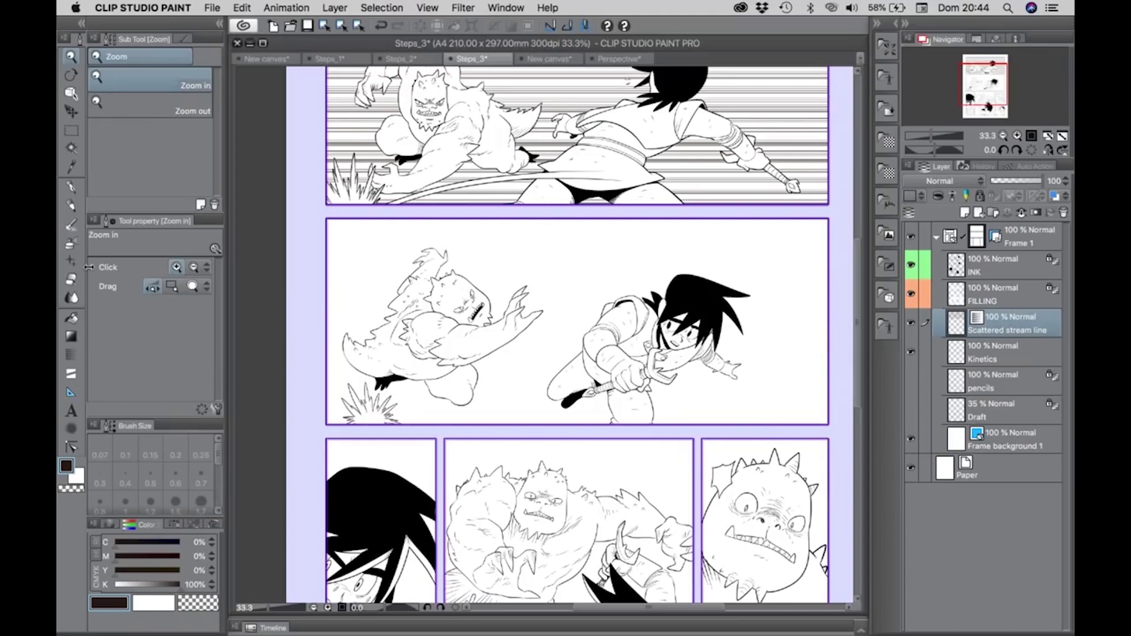
pyautogui.click(70, 356)
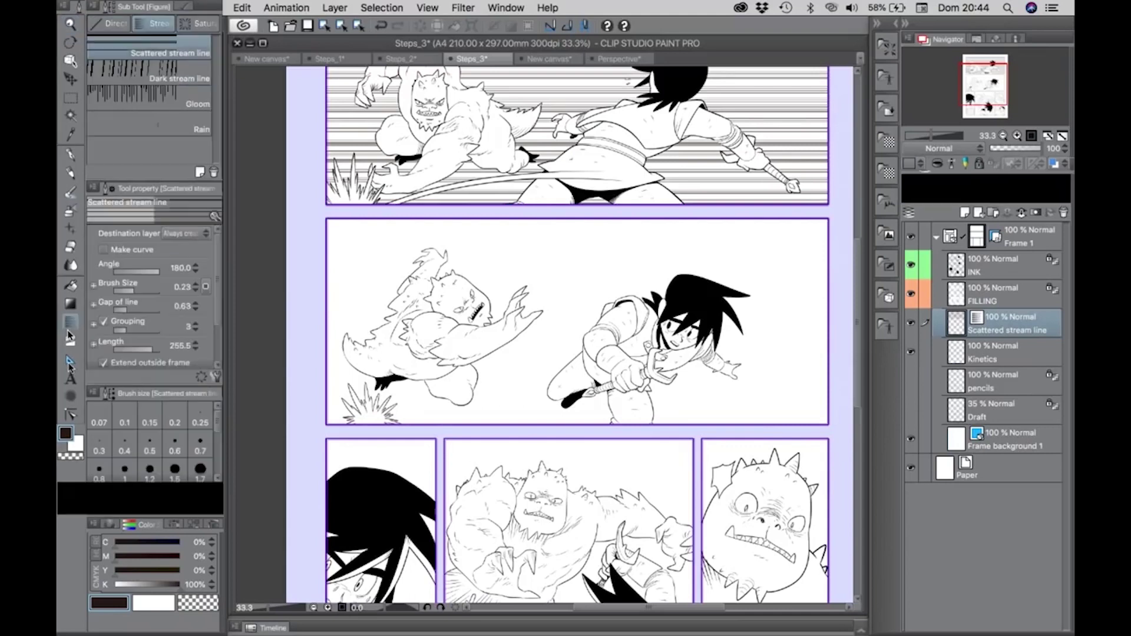
pyautogui.click(137, 79)
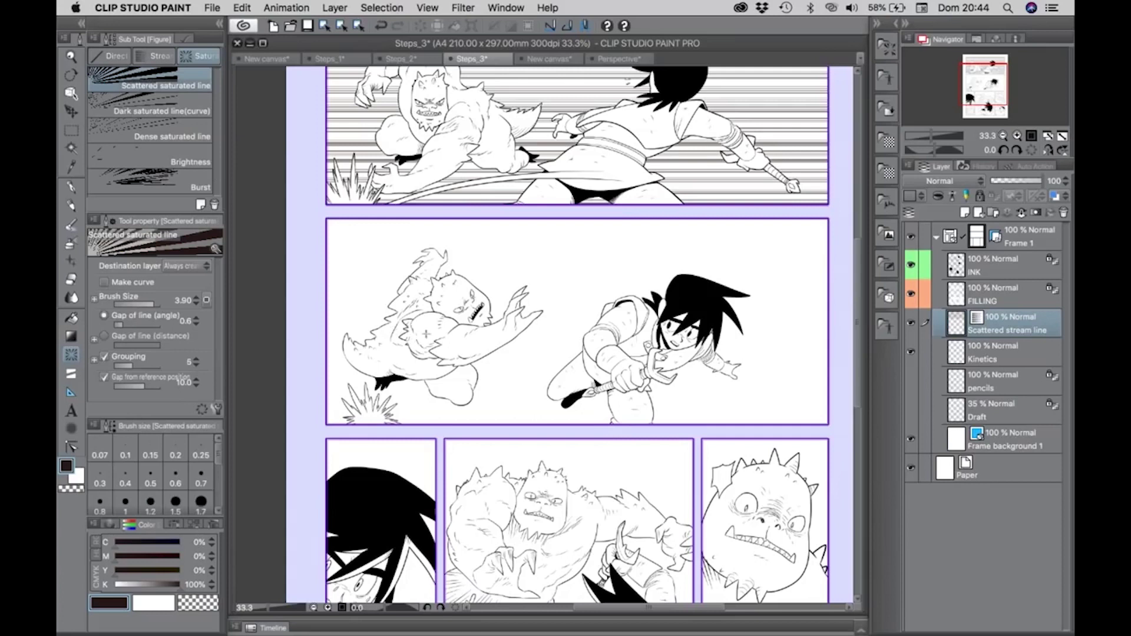
pyautogui.moveTo(426, 333)
pyautogui.mouseDown()
pyautogui.moveTo(467, 293)
pyautogui.moveTo(528, 262)
pyautogui.mouseUp()
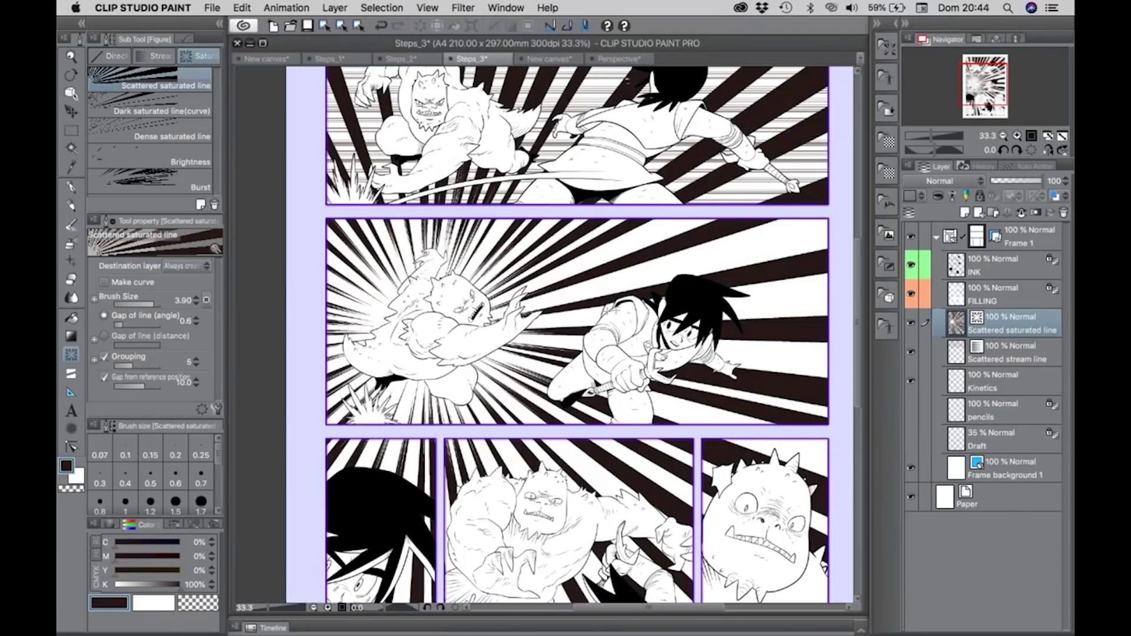
# Set the saturated lines' grouping to 3 and brush size to 2.08 with the Object tool
pyautogui.click(70, 92)
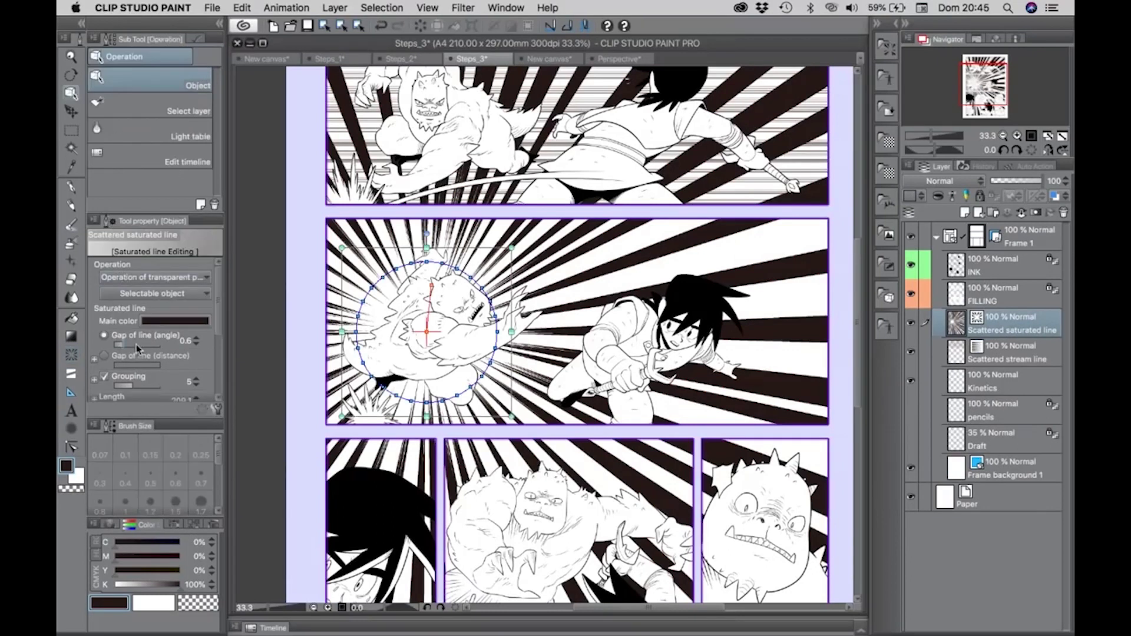
pyautogui.click(126, 383)
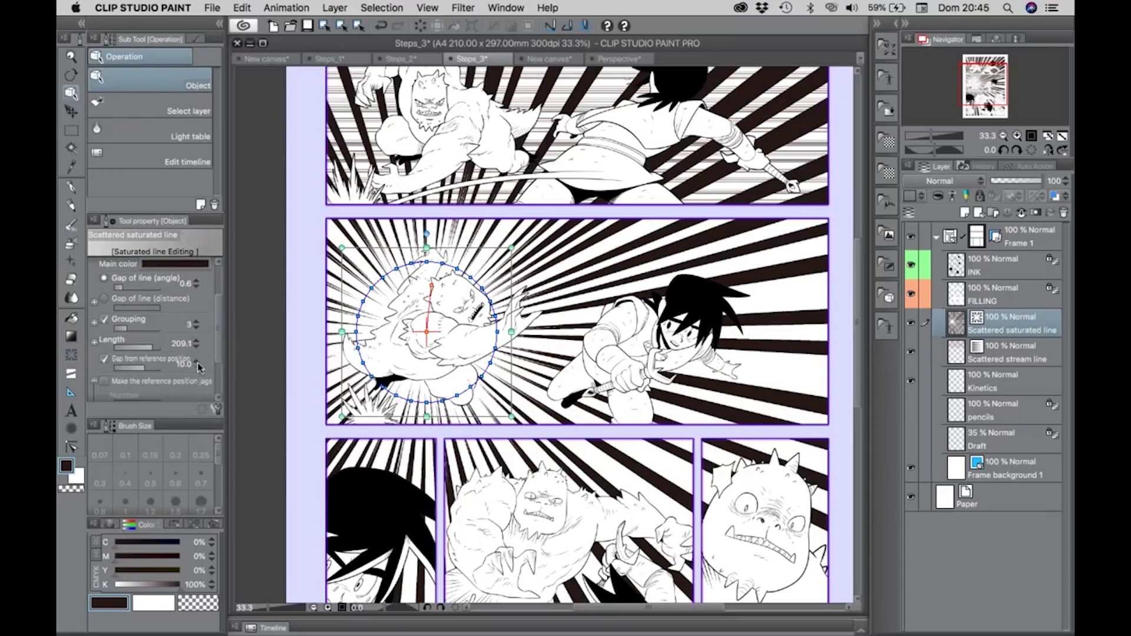
pyautogui.scroll(-5, 163, 398)
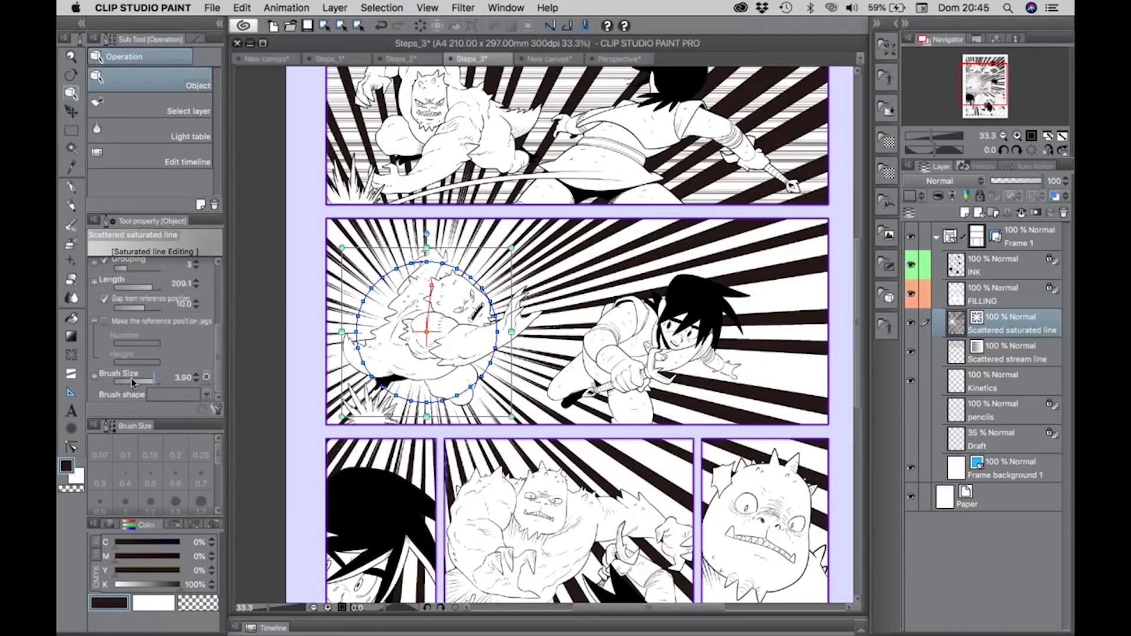
pyautogui.click(132, 378)
pyautogui.moveTo(132, 378); pyautogui.dragTo(144, 380)
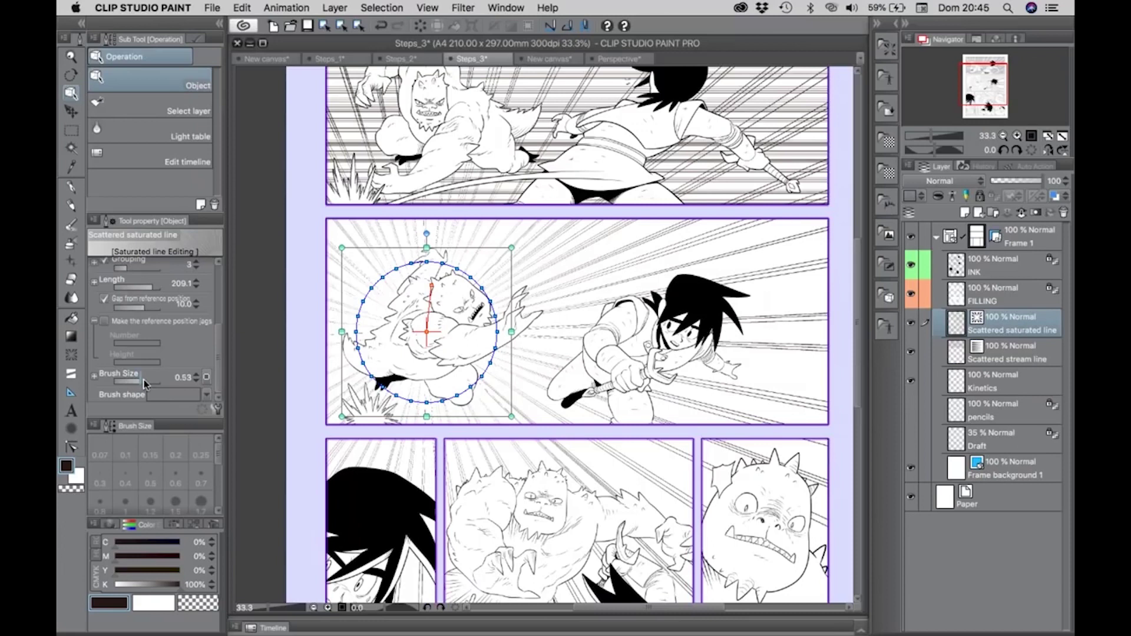
pyautogui.click(218, 409)
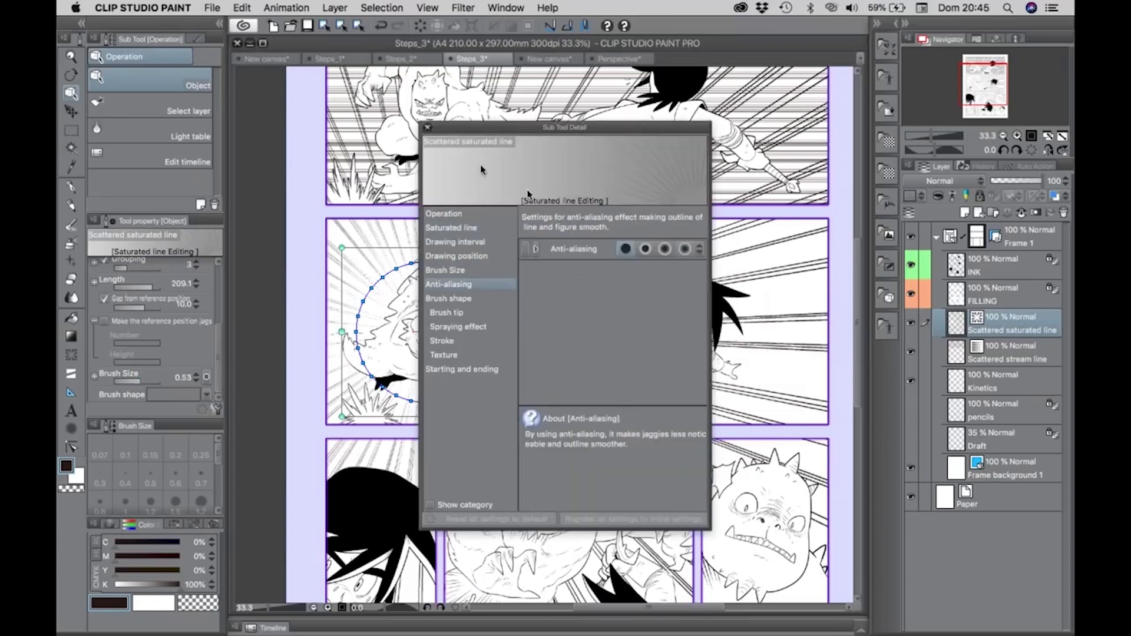
pyautogui.click(428, 128)
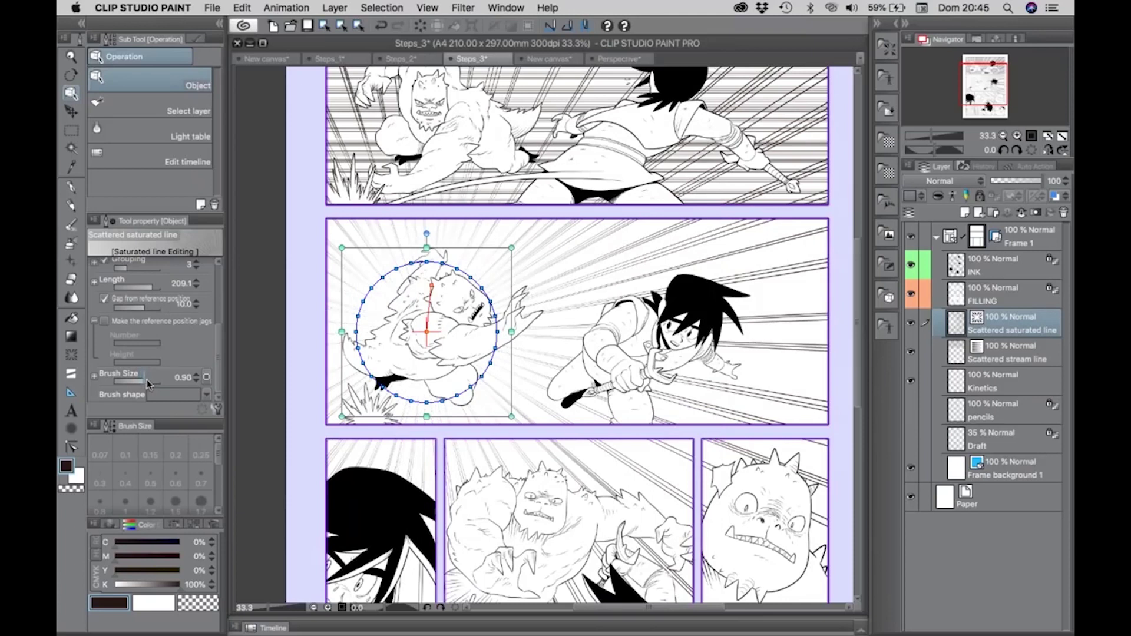
pyautogui.moveTo(148, 384); pyautogui.dragTo(153, 383)
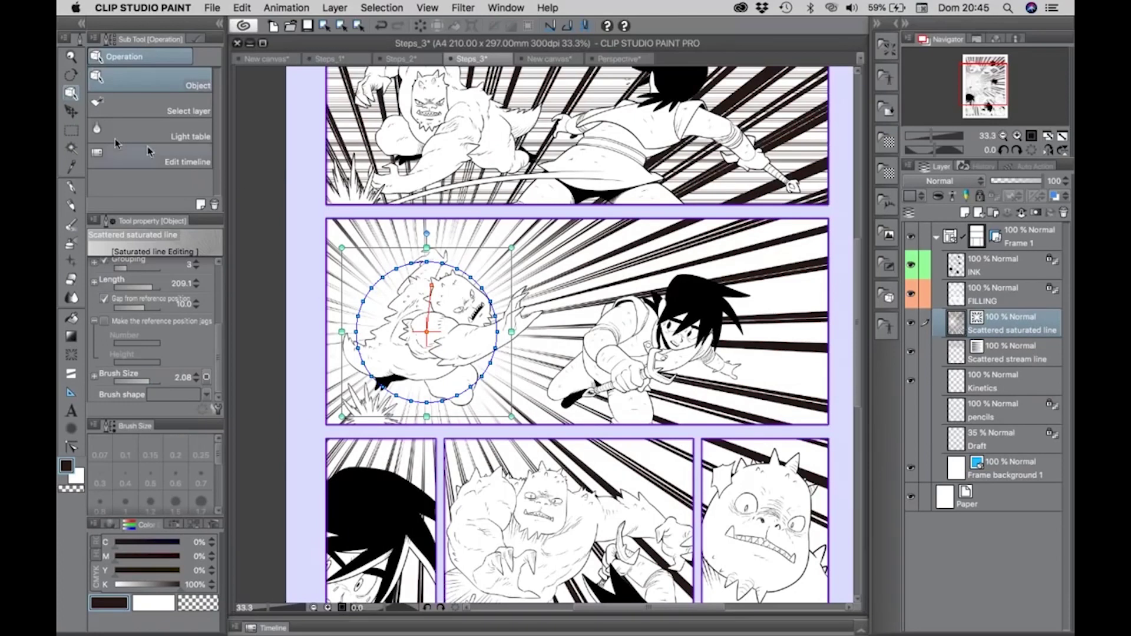
# Select a rectangle just around the middle panel and mask the saturated line layer to it
pyautogui.click(72, 130)
pyautogui.moveTo(315, 214)
pyautogui.mouseDown()
pyautogui.moveTo(513, 313)
pyautogui.moveTo(544, 341)
pyautogui.moveTo(825, 421)
pyautogui.moveTo(836, 437)
pyautogui.mouseUp()
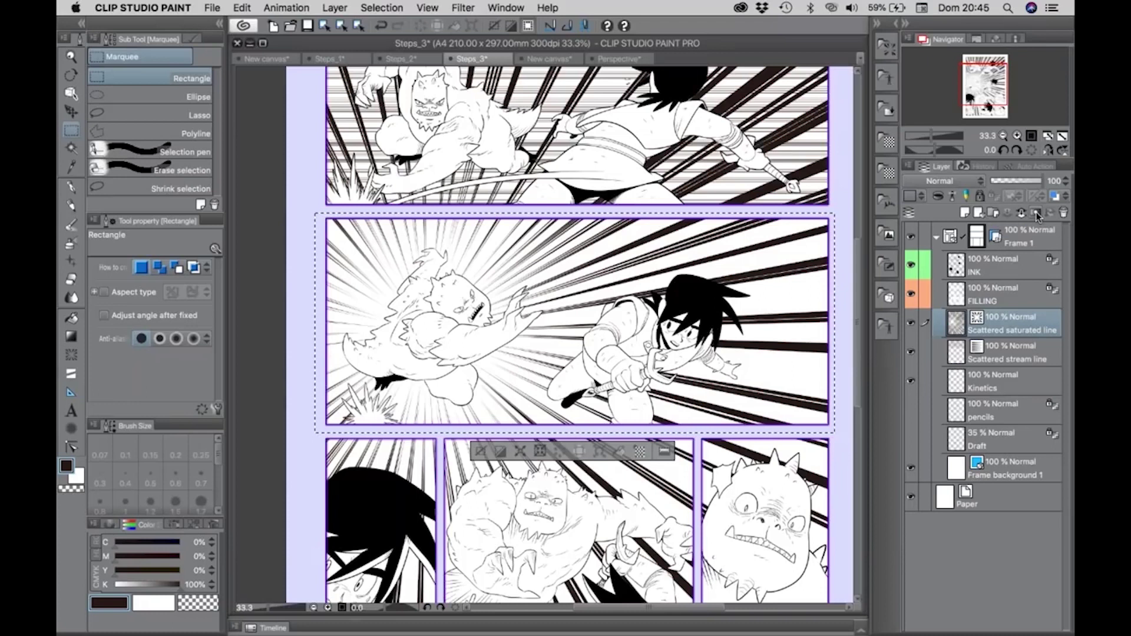
pyautogui.click(1036, 217)
# Auto-select the sleeveless tunic areas on the black-haired fighter's back in the upper panel, referring to other layers
pyautogui.press('/')
pyautogui.keyDown('alt'); pyautogui.click(672, 311); pyautogui.keyUp('alt')
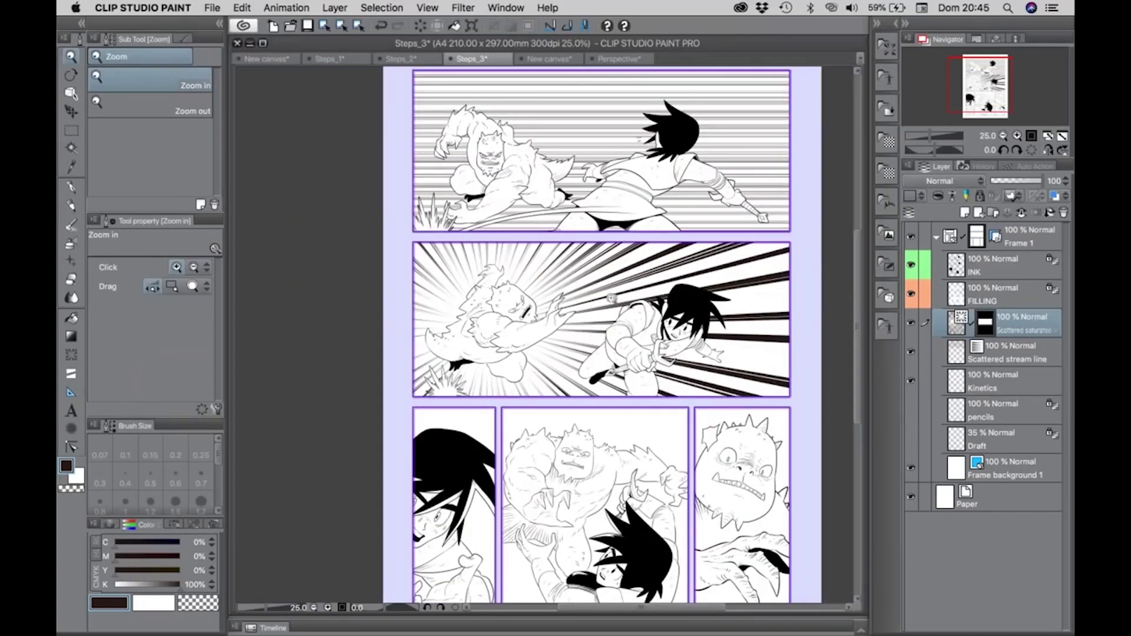
pyautogui.moveTo(611, 298); pyautogui.dragTo(517, 297)
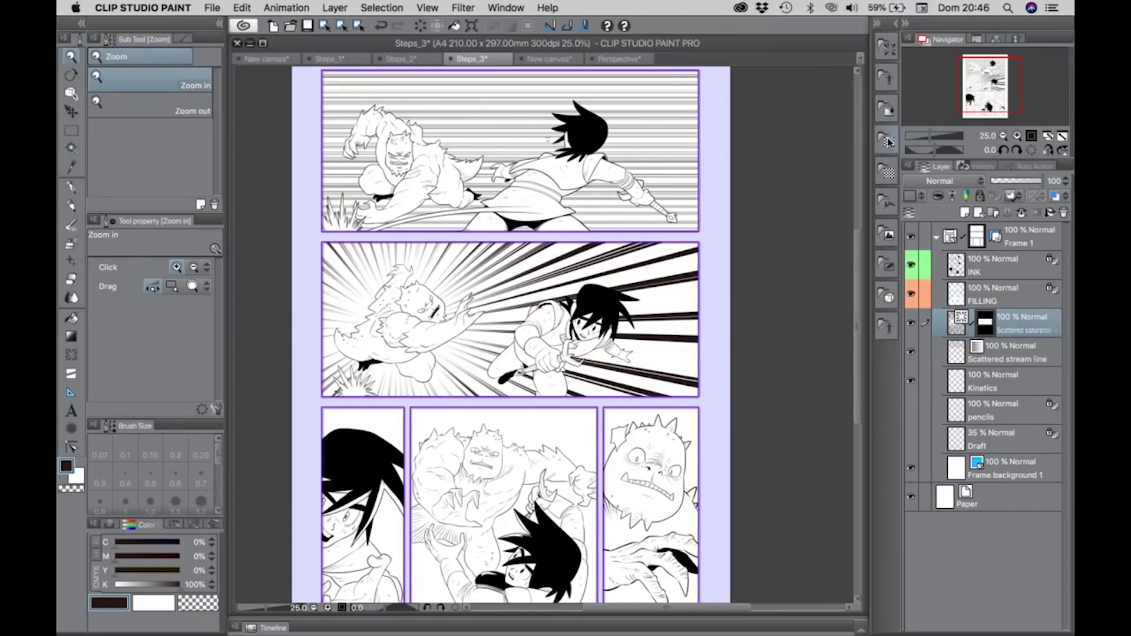
pyautogui.click(529, 162)
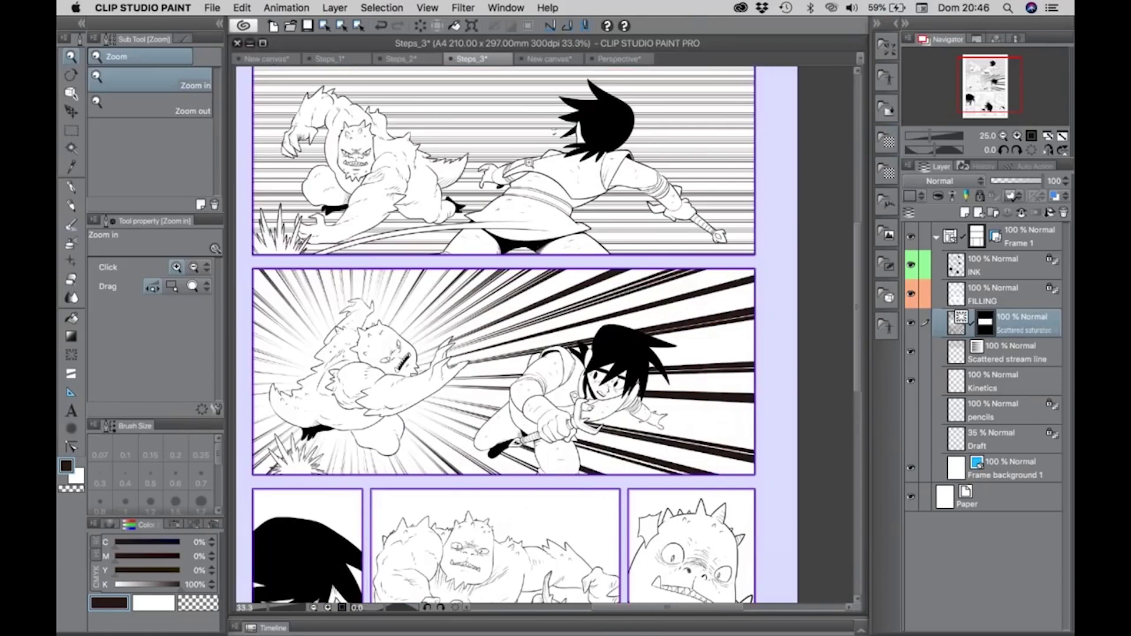
pyautogui.click(529, 163)
pyautogui.click(529, 162)
pyautogui.scroll(2, 529, 163)
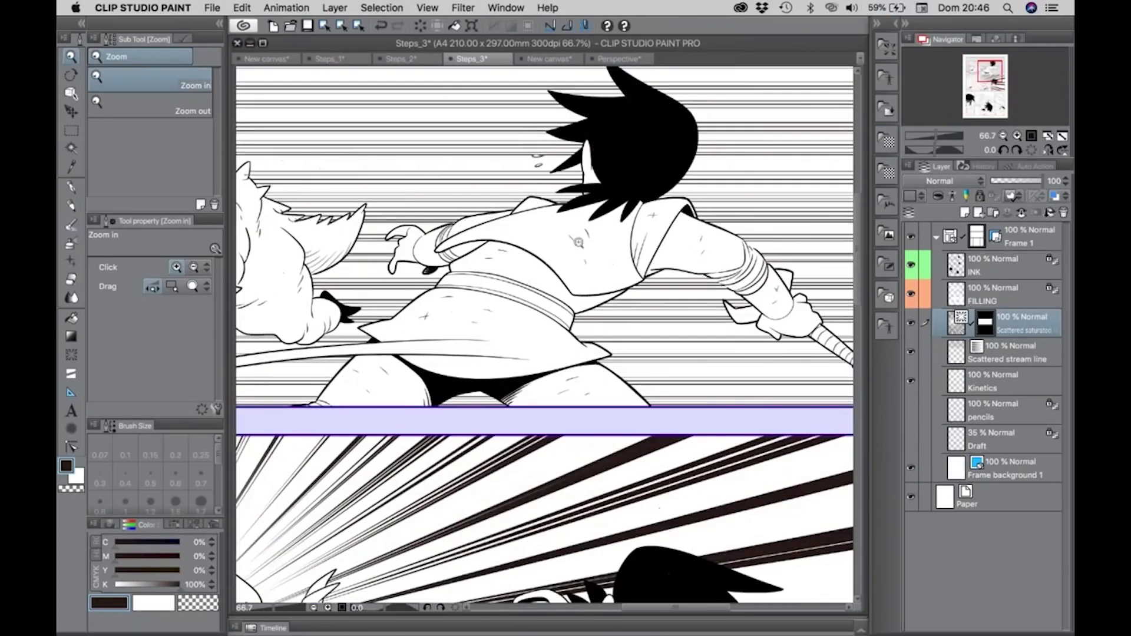
pyautogui.press('w')
pyautogui.click(549, 242)
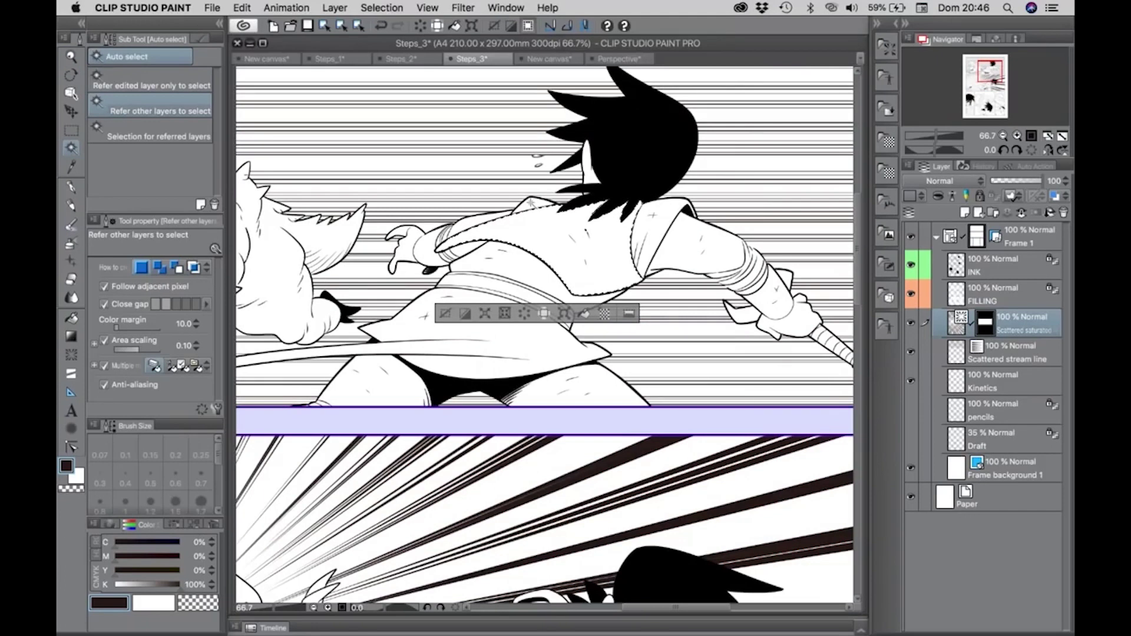
pyautogui.click(650, 229)
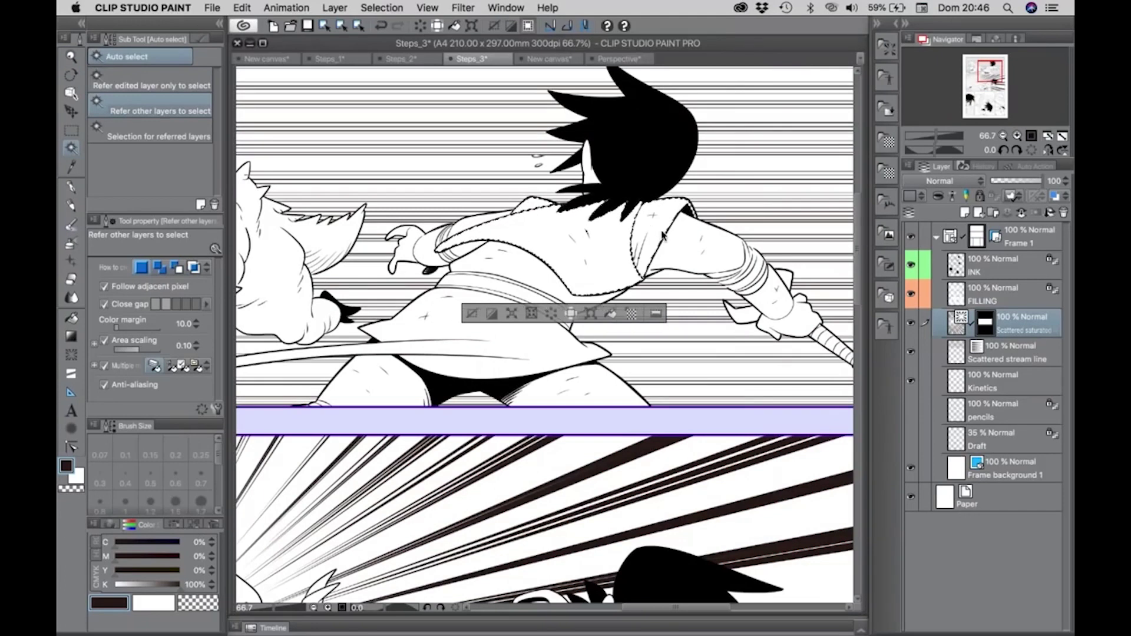
# Apply the 27.5 line 25% Circle Monochrome dot tone from the materials to the selected tunic area
pyautogui.click(888, 146)
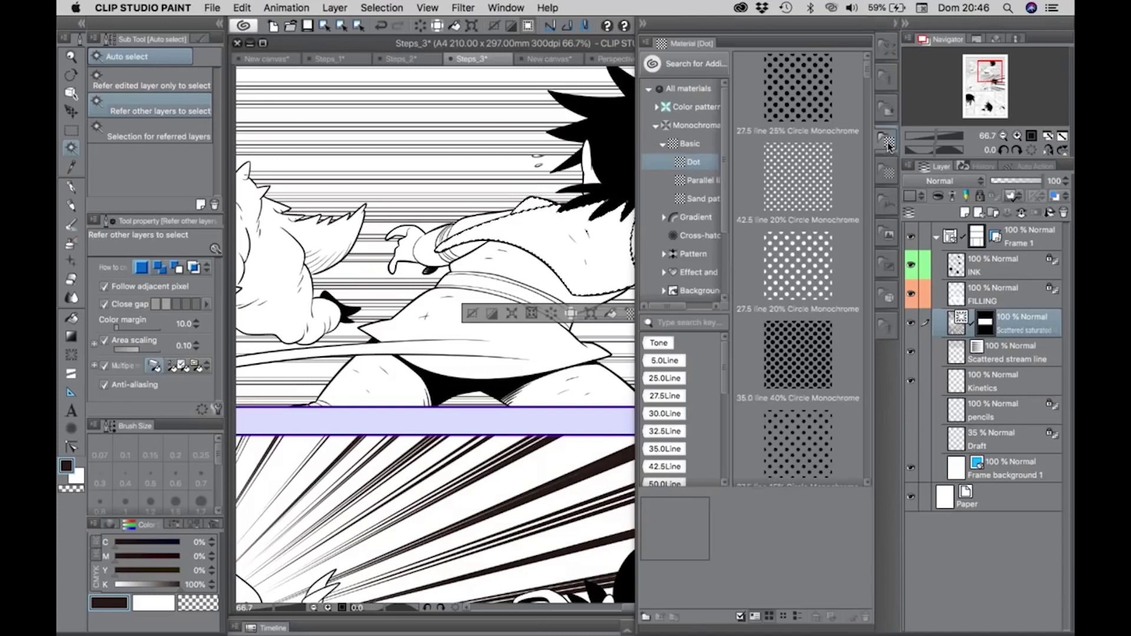
pyautogui.click(888, 145)
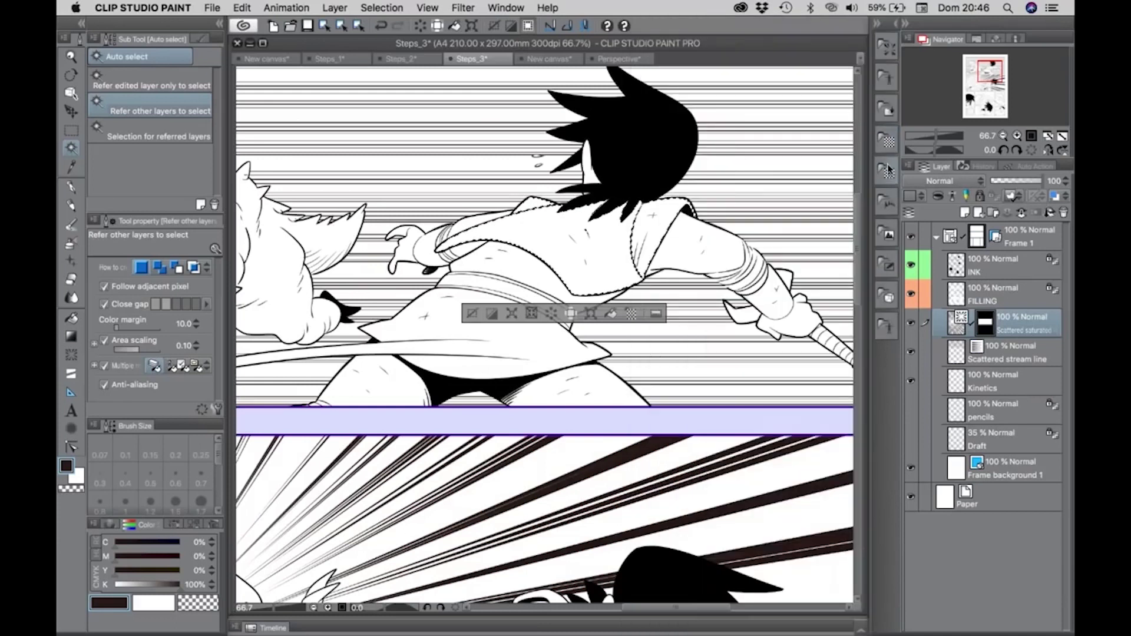
pyautogui.click(888, 144)
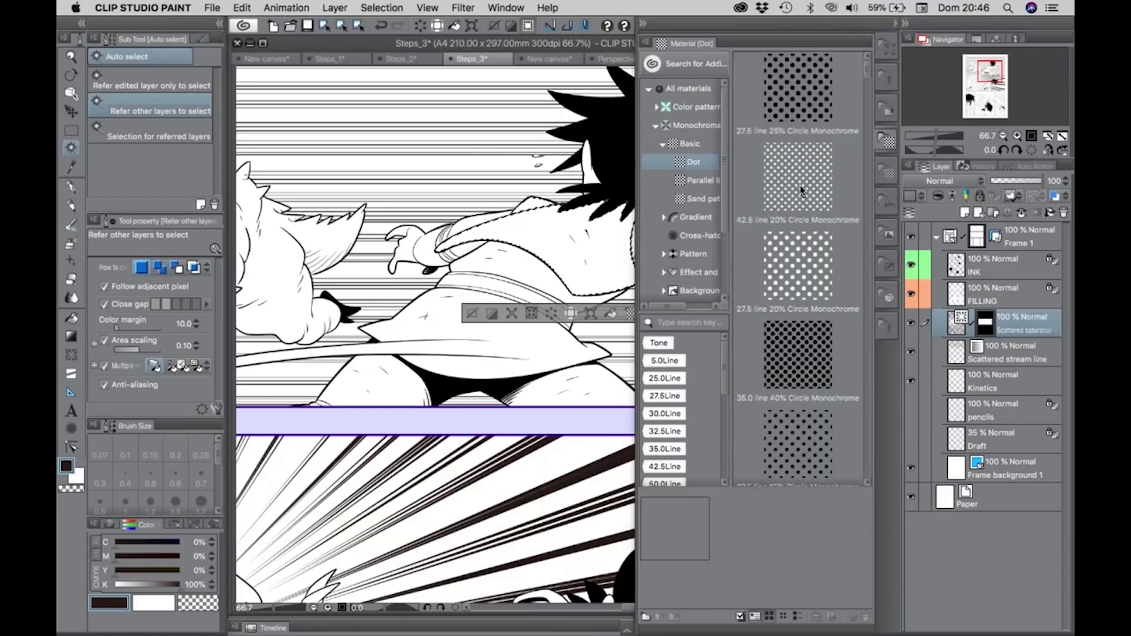
pyautogui.click(791, 105)
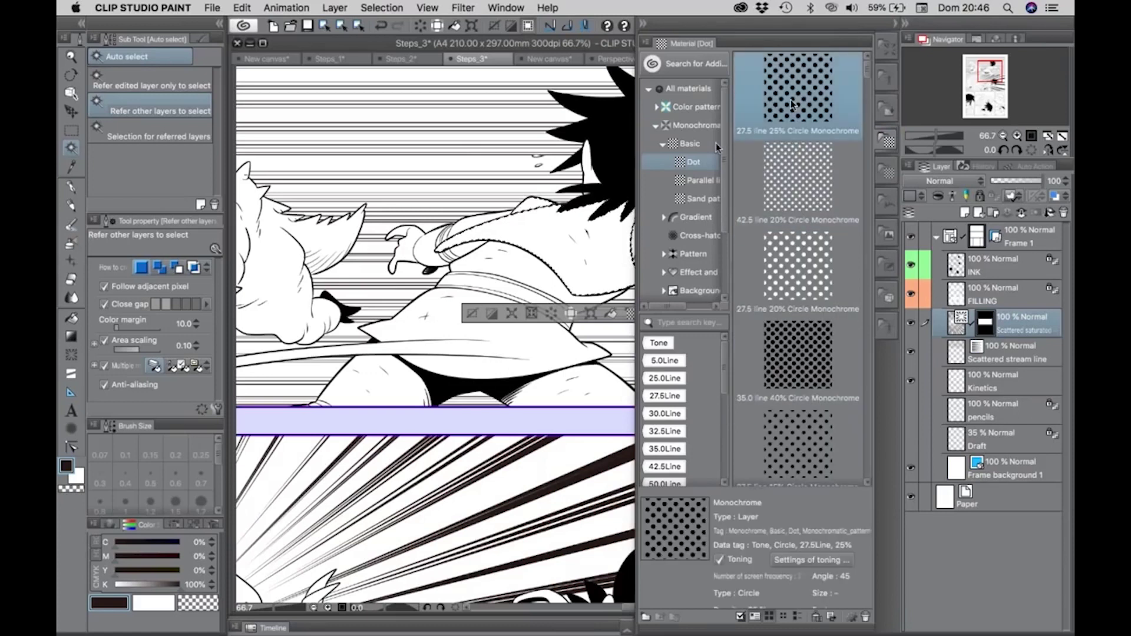
pyautogui.moveTo(791, 104); pyautogui.dragTo(572, 268)
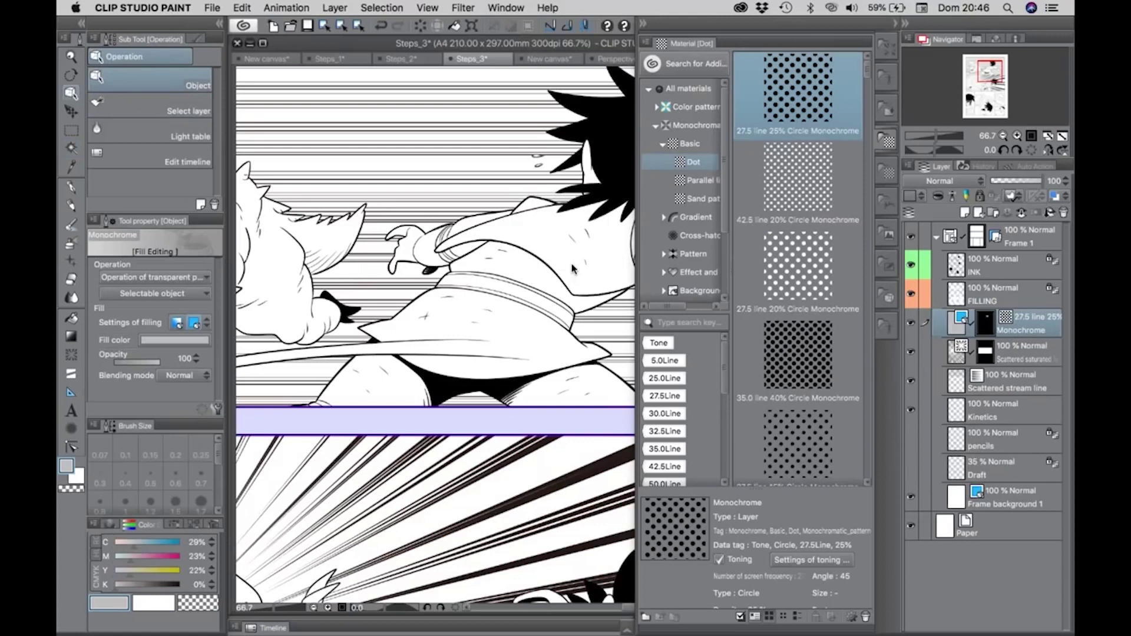
# Undo the tone placement and re-apply the 27.5 line 25% Circle Monochrome tone to the selected tunic area directly above the FILLING layer
pyautogui.click(951, 303)
pyautogui.press('super+c')
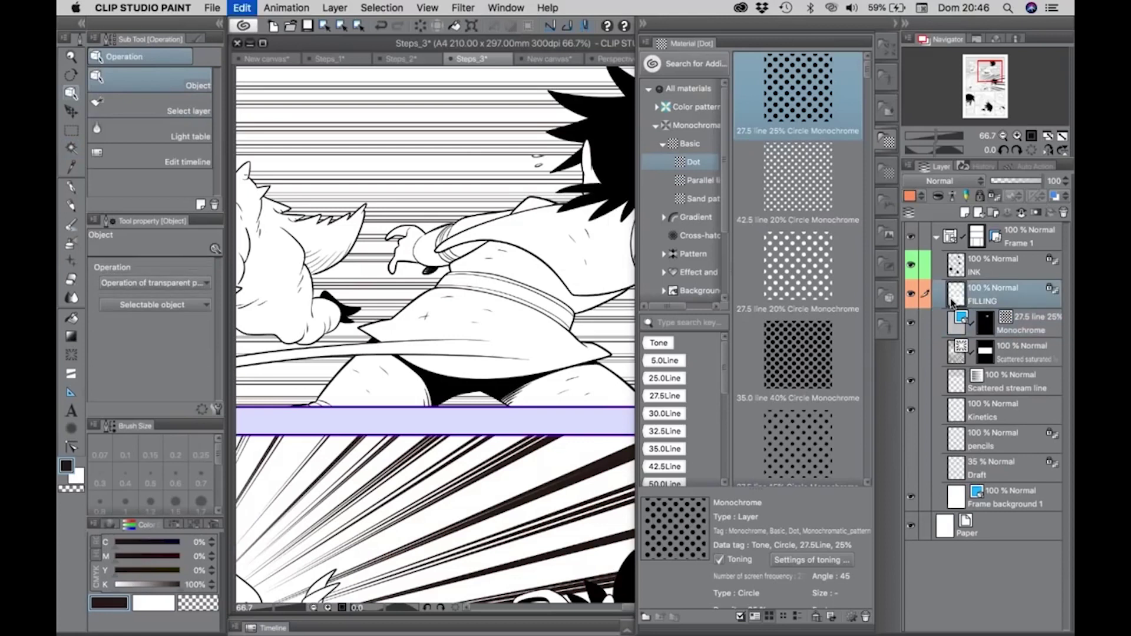
pyautogui.press('super+z')
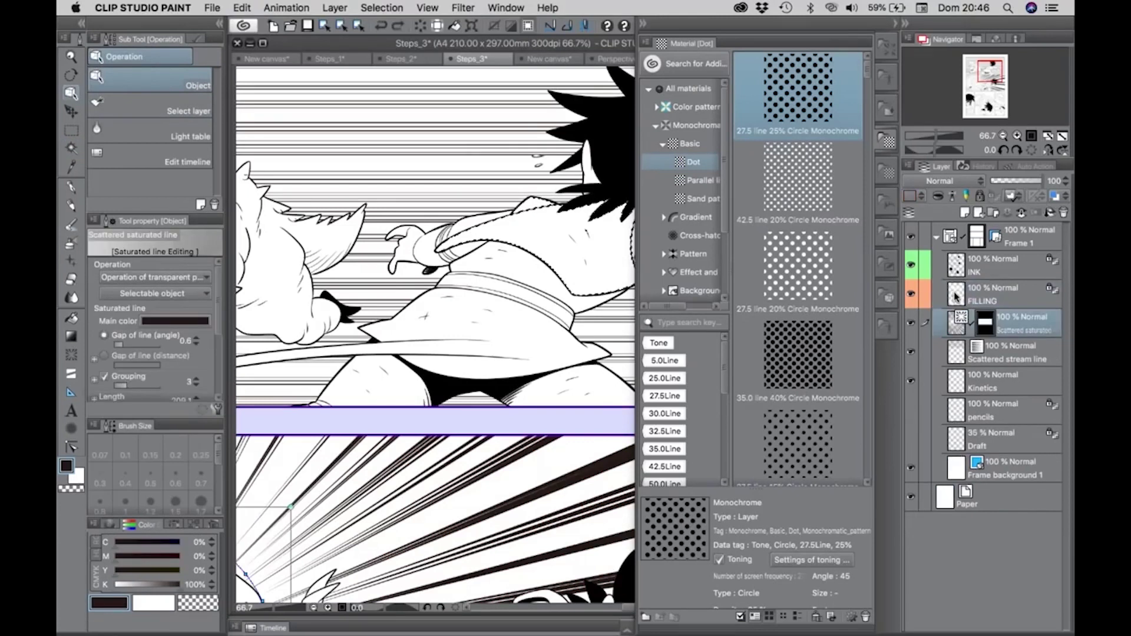
pyautogui.click(955, 296)
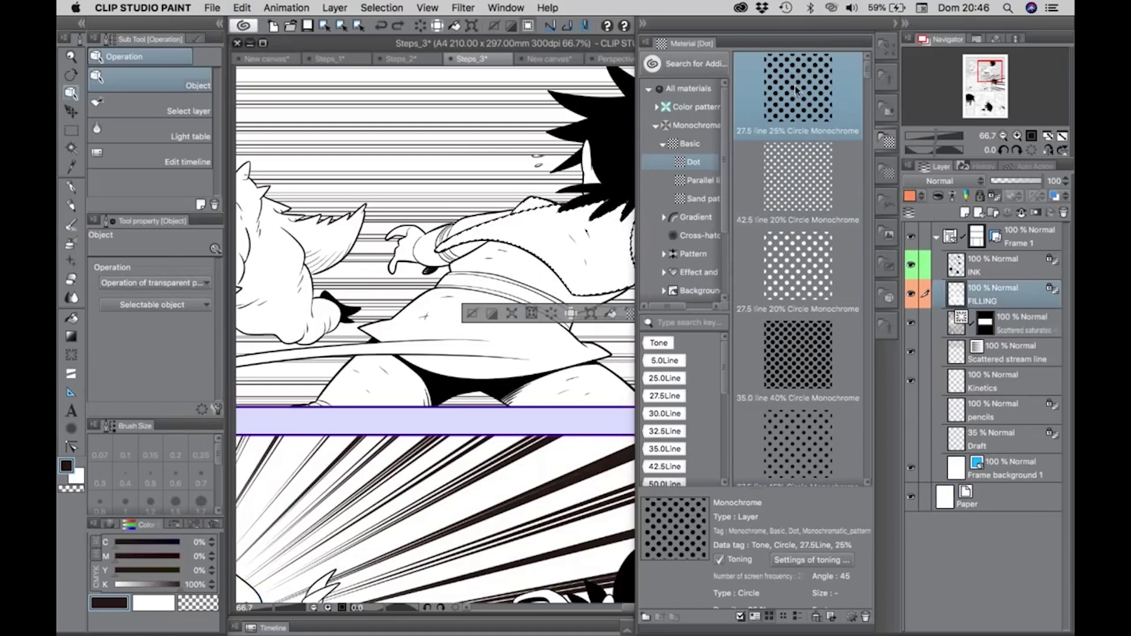
pyautogui.moveTo(796, 89); pyautogui.dragTo(581, 272)
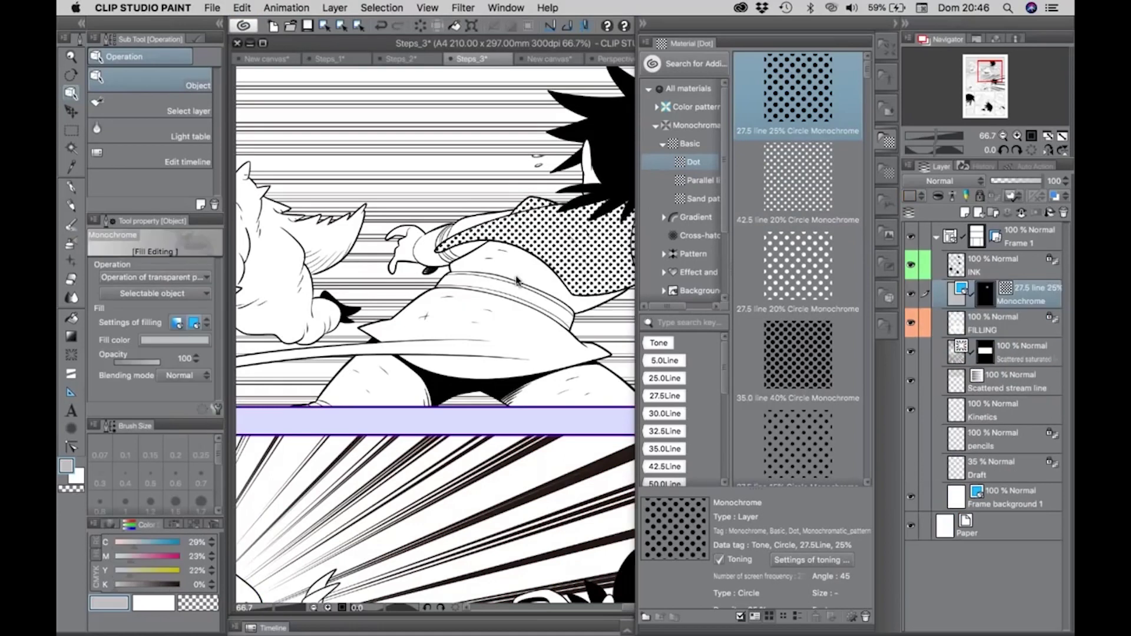
pyautogui.click(887, 139)
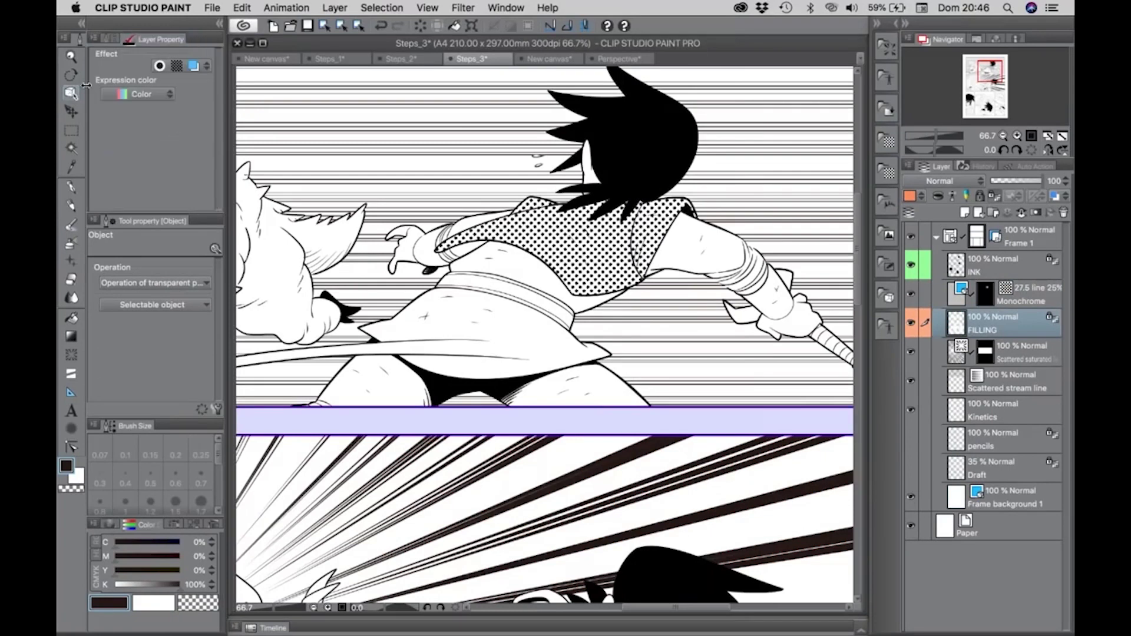
# Turn on the Tone effect for the FILLING layer and display its dot settings
pyautogui.click(176, 67)
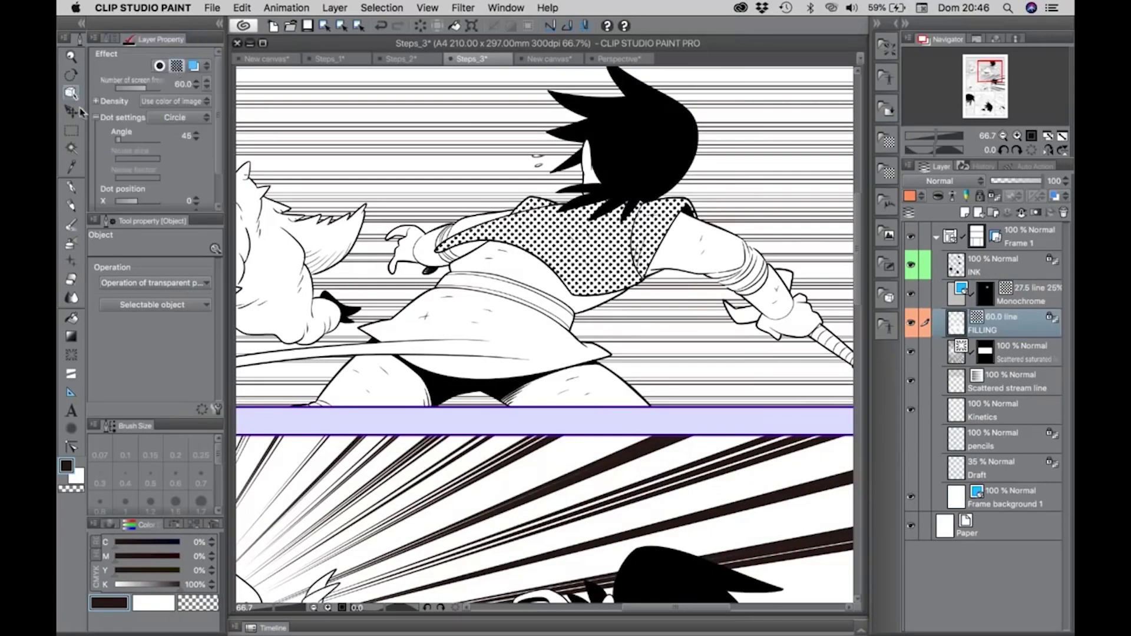
pyautogui.click(109, 39)
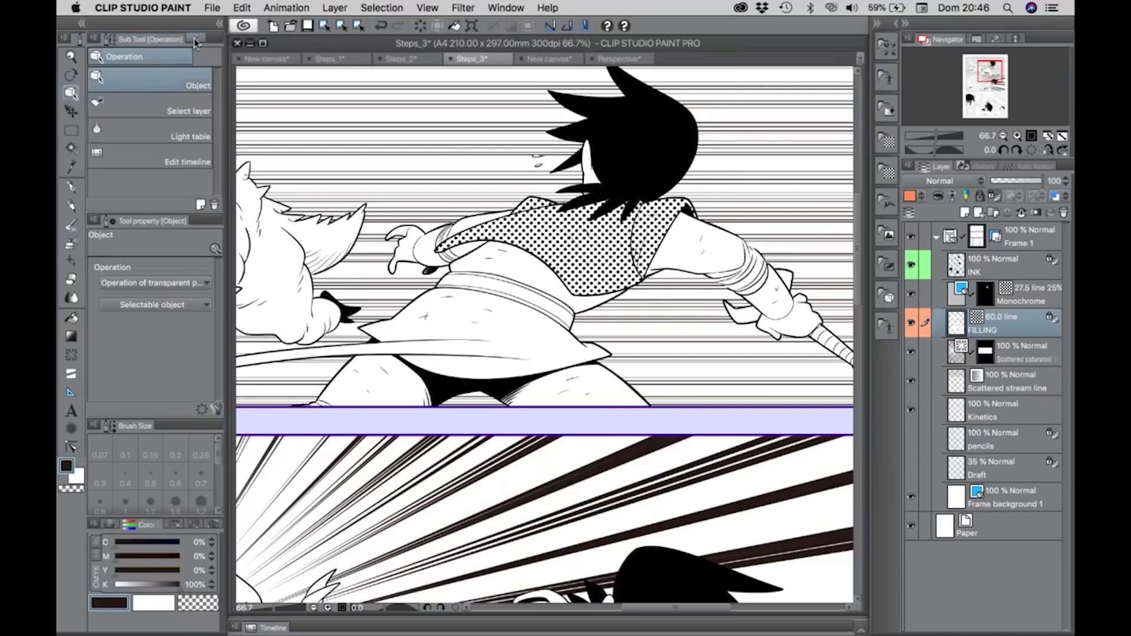
pyautogui.click(196, 37)
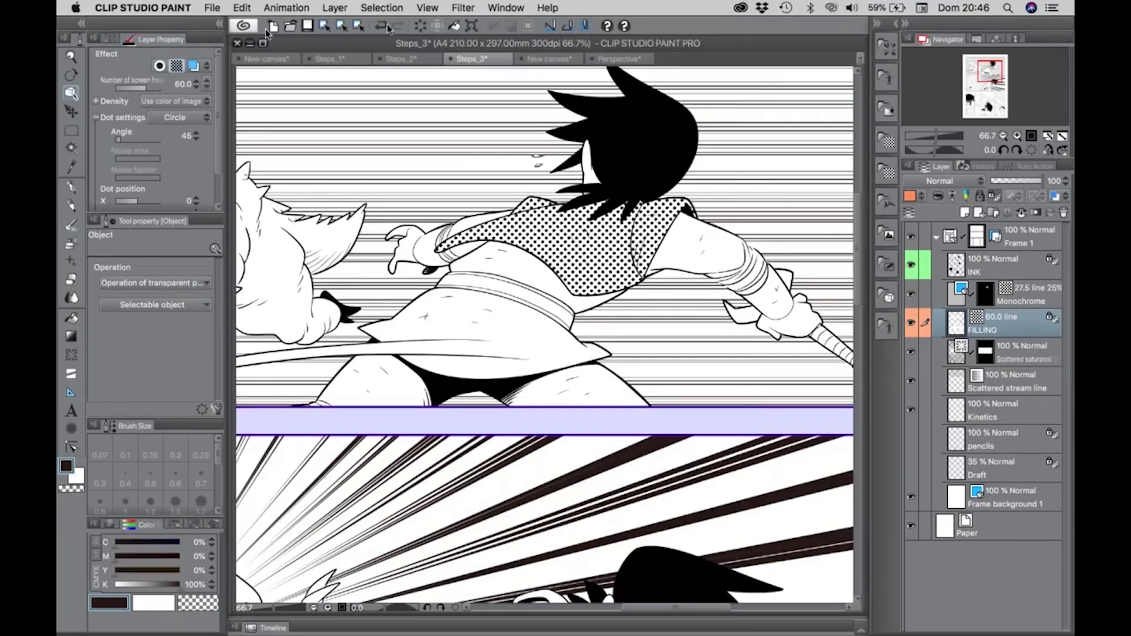
pyautogui.click(508, 9)
pyautogui.scroll(-3, 221, 156)
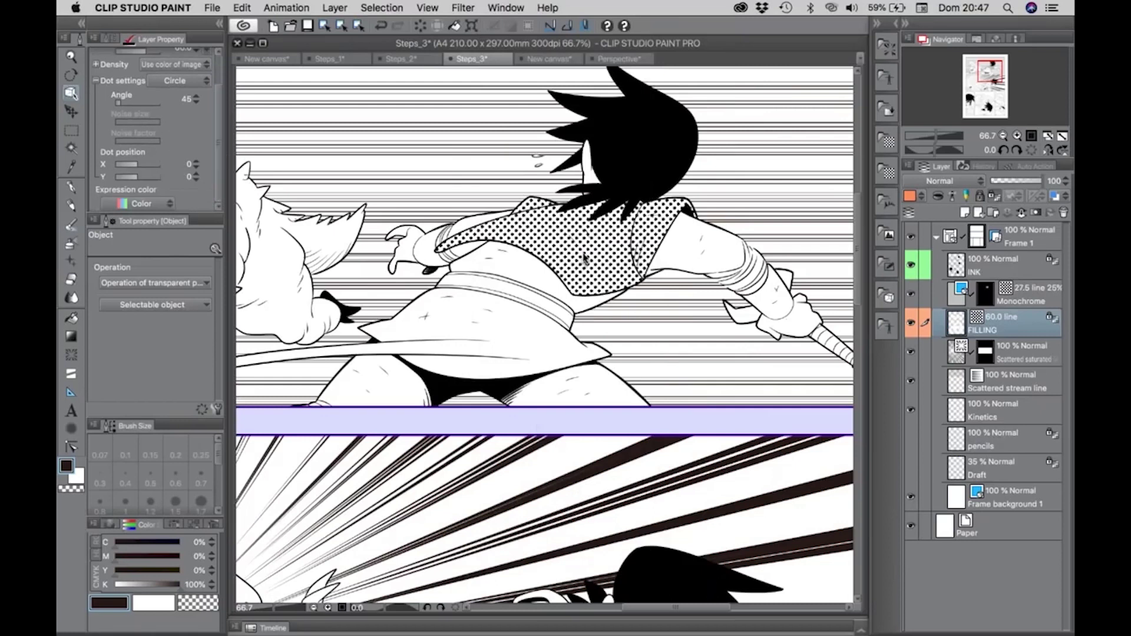
# Set the FILLING layer's tone to 32.5 lines, dot angle 123 and dot position X -34
pyautogui.click(131, 168)
pyautogui.moveTo(129, 163); pyautogui.dragTo(125, 164)
pyautogui.scroll(2, 220, 86)
pyautogui.moveTo(132, 105)
pyautogui.mouseDown()
pyautogui.moveTo(140, 89)
pyautogui.moveTo(130, 84)
pyautogui.mouseUp()
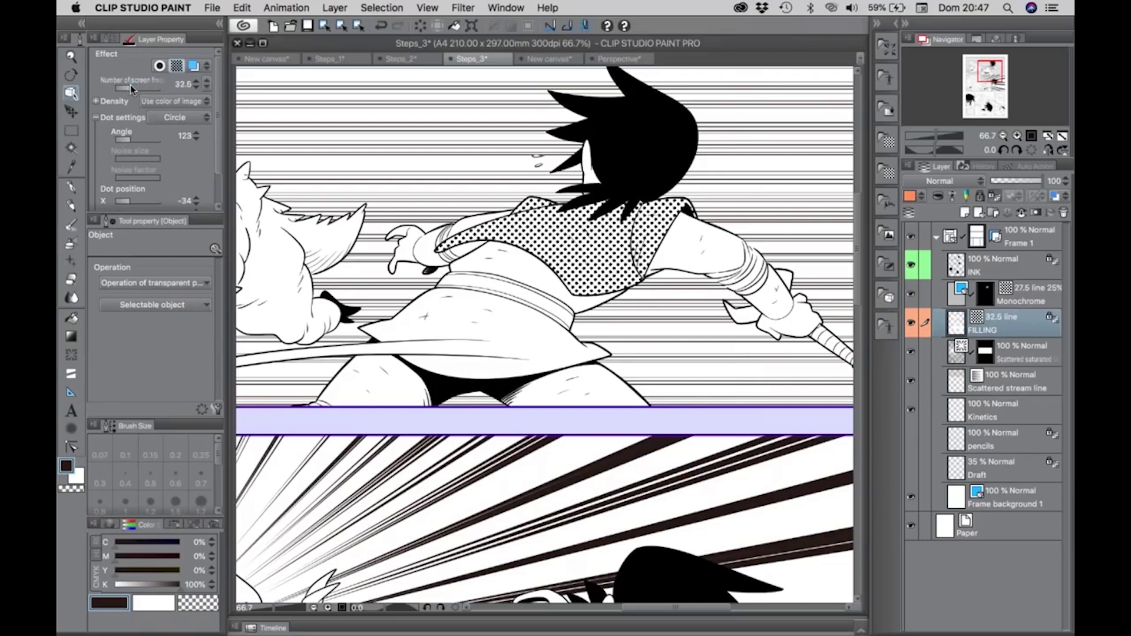
pyautogui.click(199, 116)
pyautogui.click(199, 116)
# Set the tunic's Monochrome tone layer to a screen frequency of 40.0, density 29 and dot angle 112
pyautogui.click(955, 305)
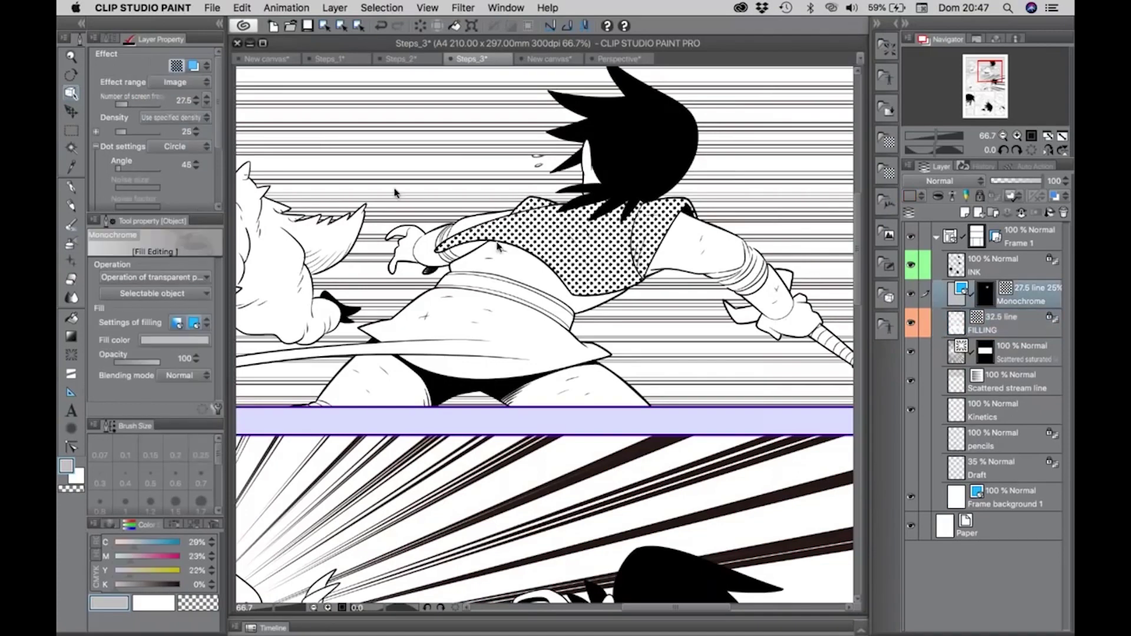
pyautogui.click(129, 104)
pyautogui.moveTo(133, 104); pyautogui.dragTo(135, 104)
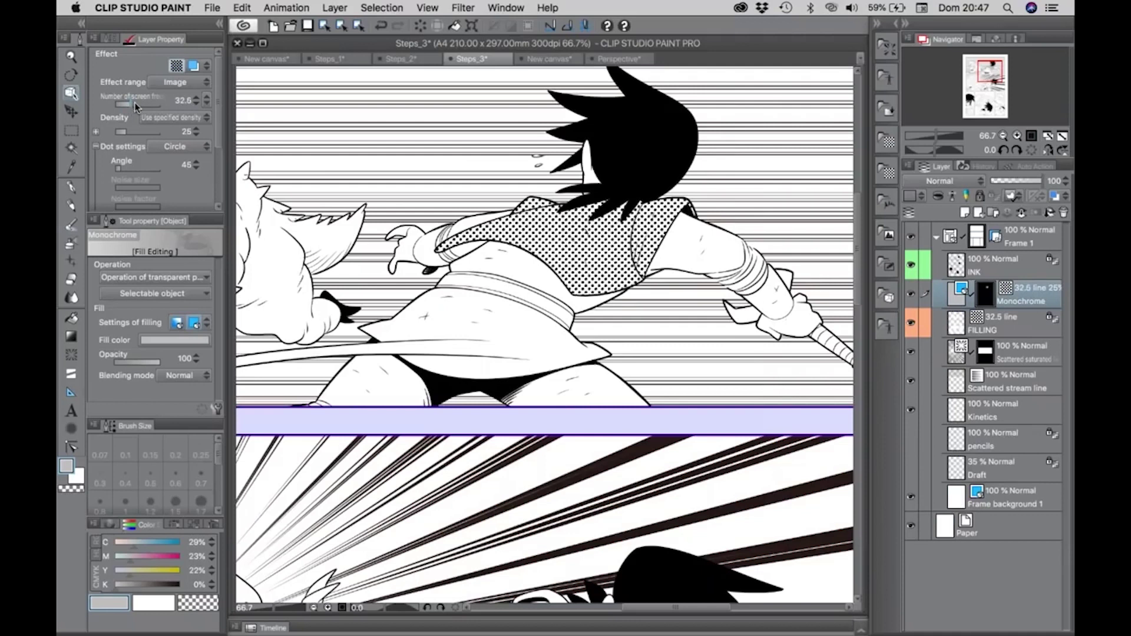
pyautogui.click(197, 100)
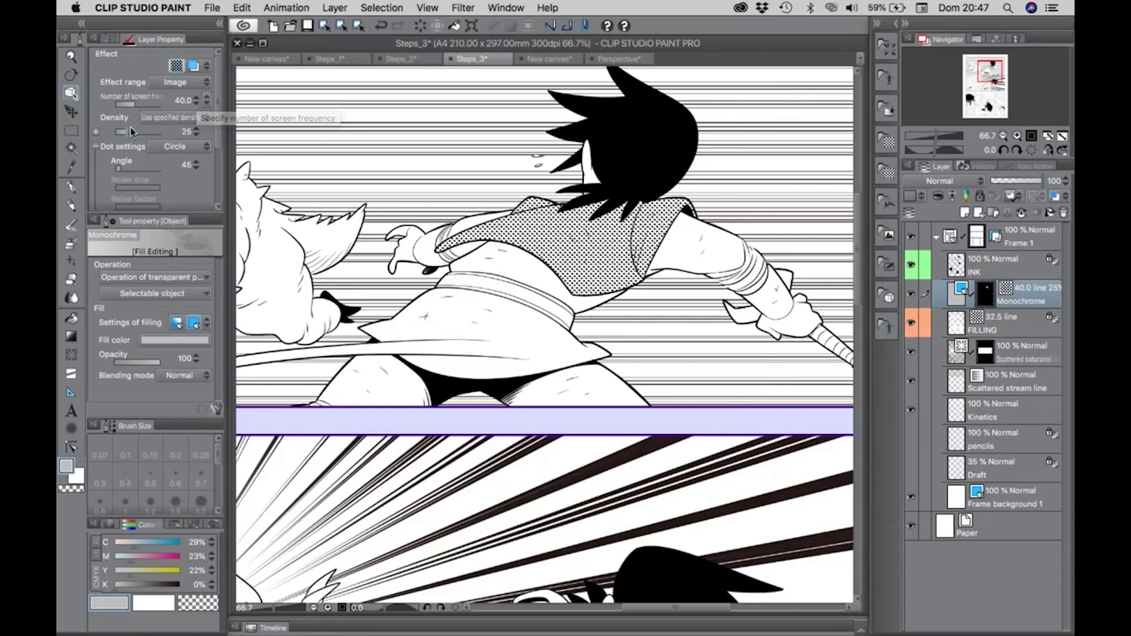
pyautogui.moveTo(130, 129); pyautogui.dragTo(122, 128)
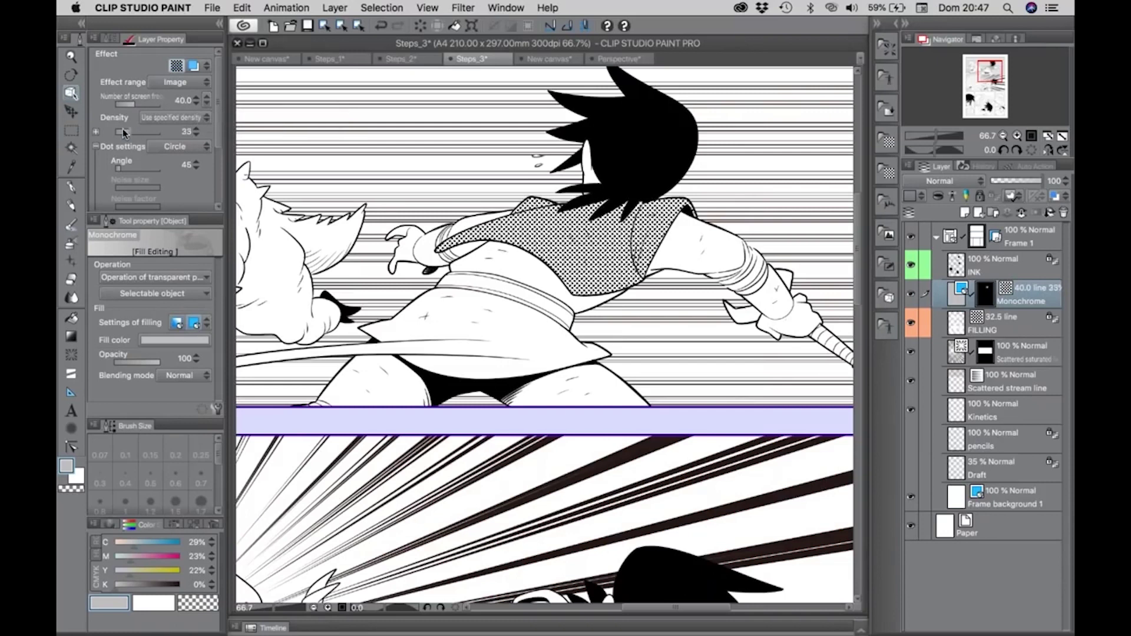
pyautogui.click(130, 169)
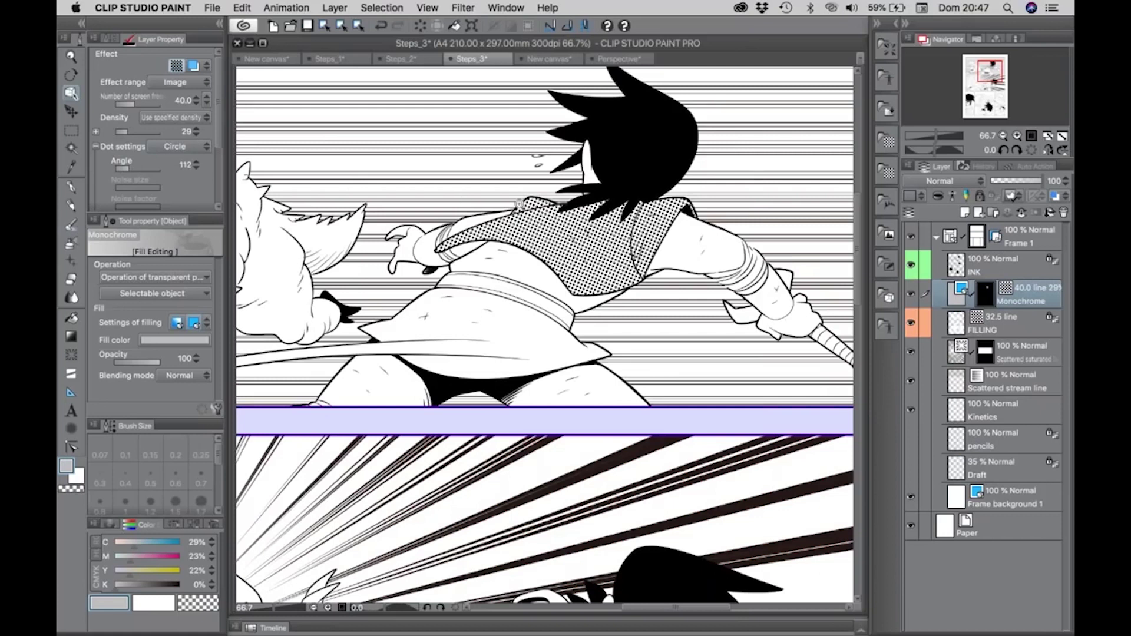
pyautogui.press('super+space')
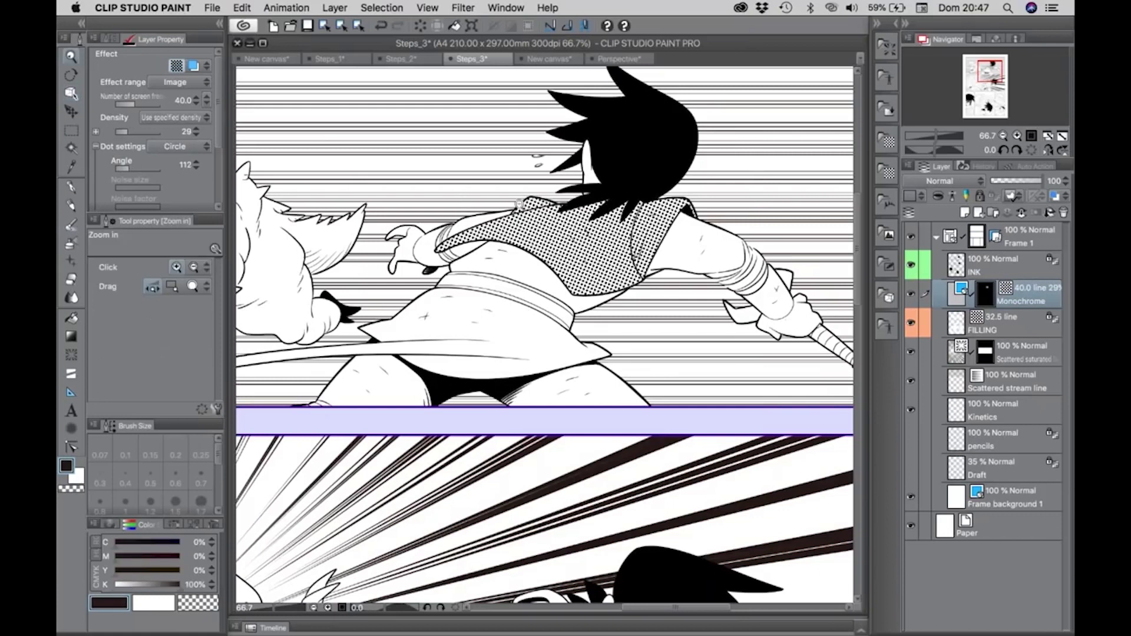
pyautogui.moveTo(521, 204); pyautogui.dragTo(580, 285)
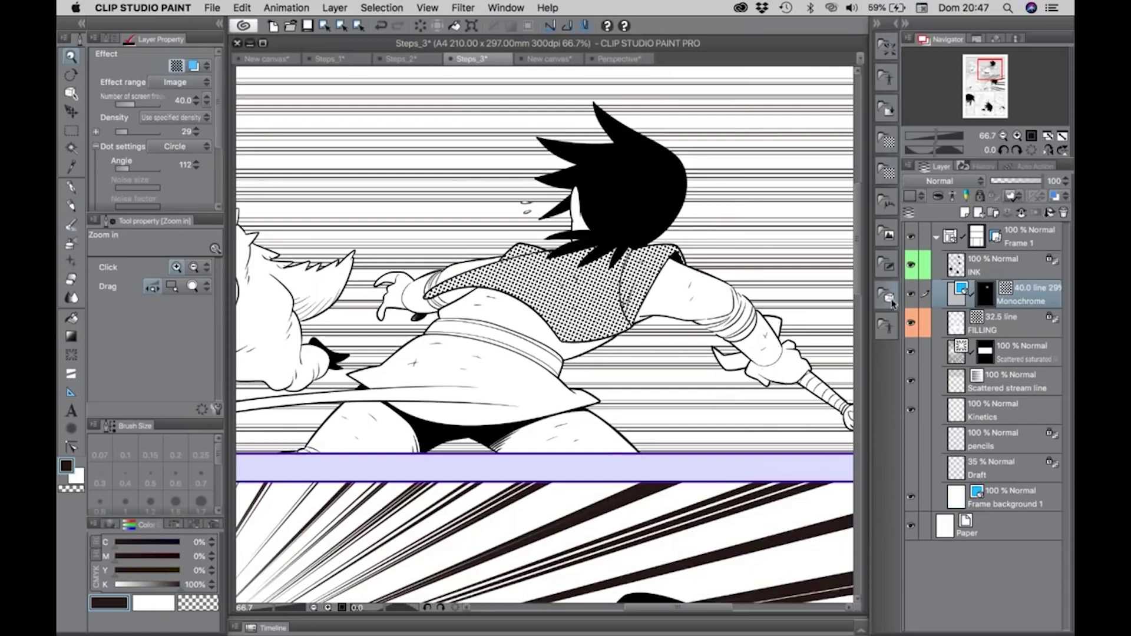
# Browse the 3D pose materials and the other 3D material categories
pyautogui.click(888, 79)
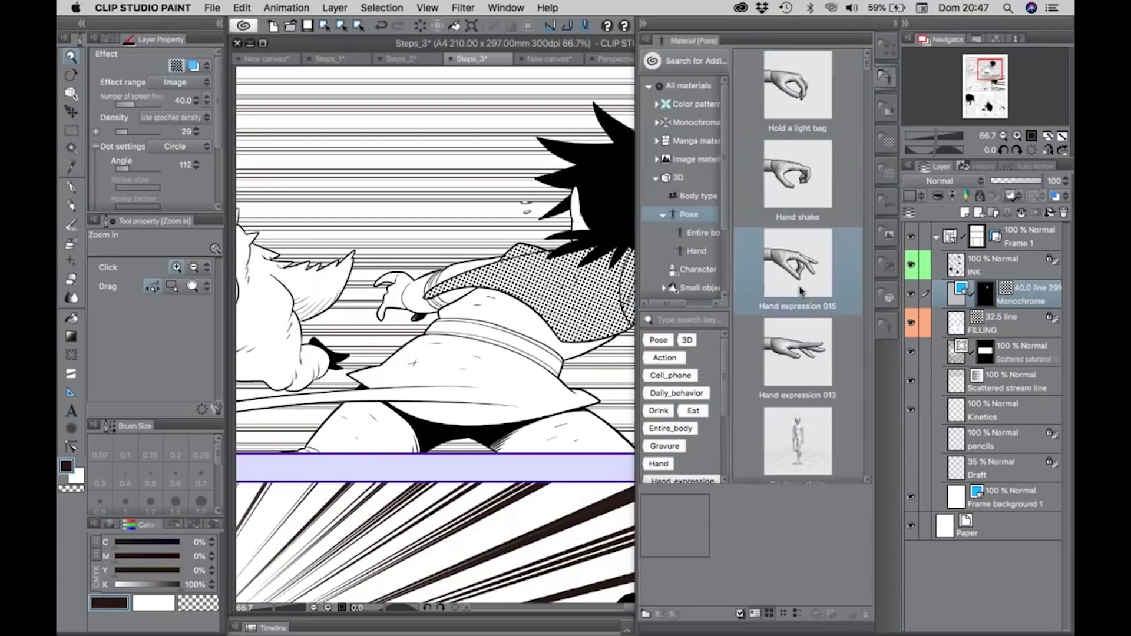
pyautogui.scroll(5, 800, 290)
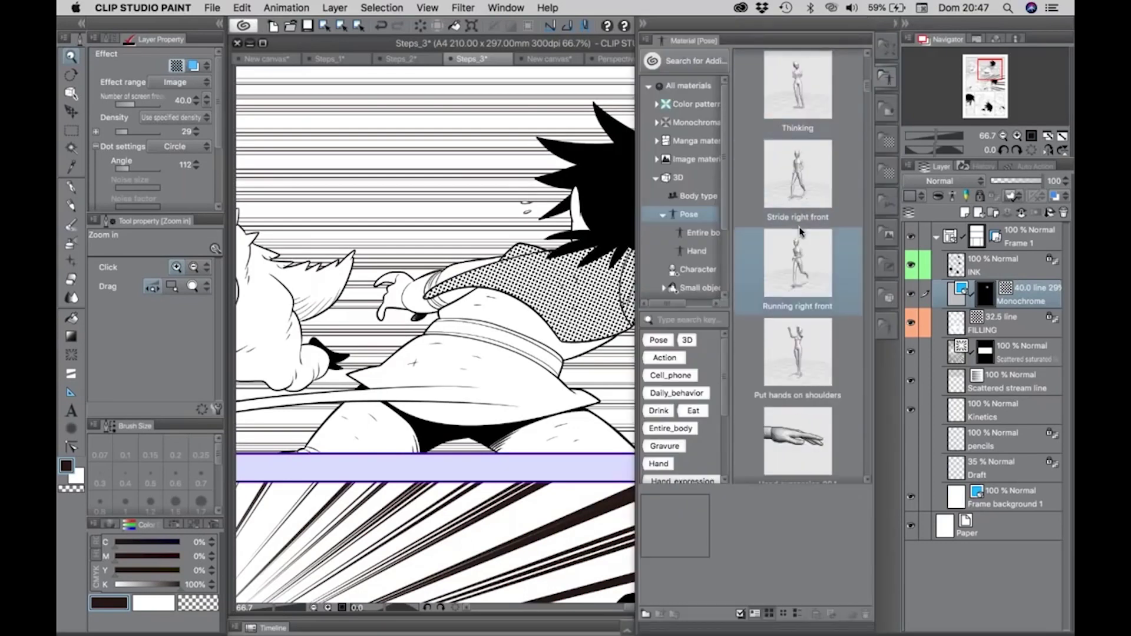
pyautogui.scroll(-5, 800, 231)
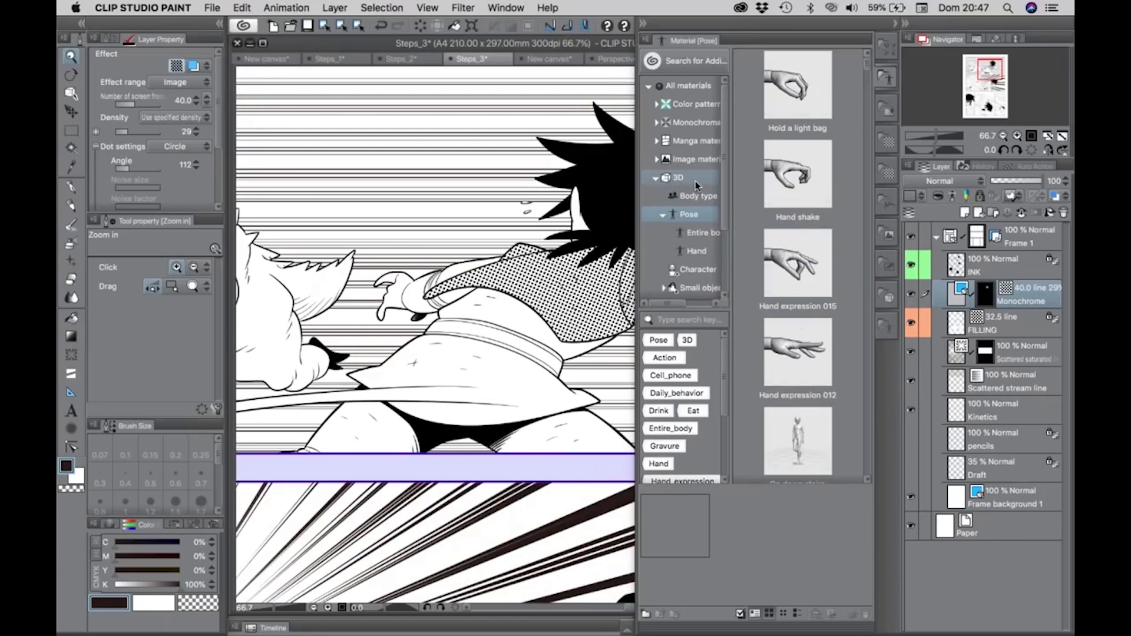
pyautogui.scroll(-1, 695, 181)
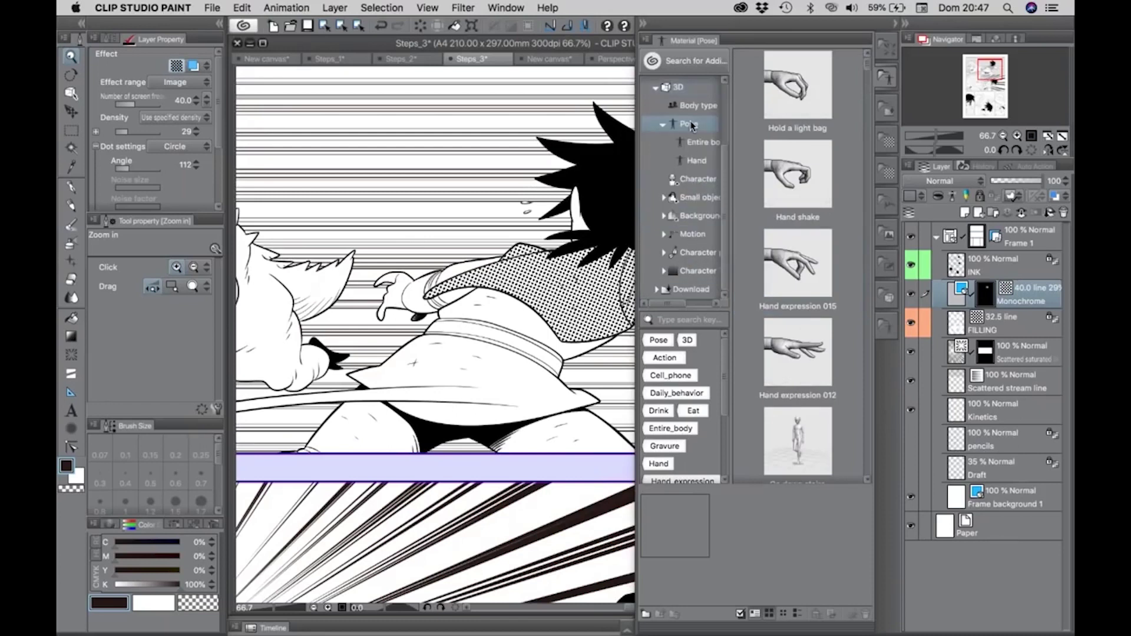
pyautogui.scroll(-4, 694, 235)
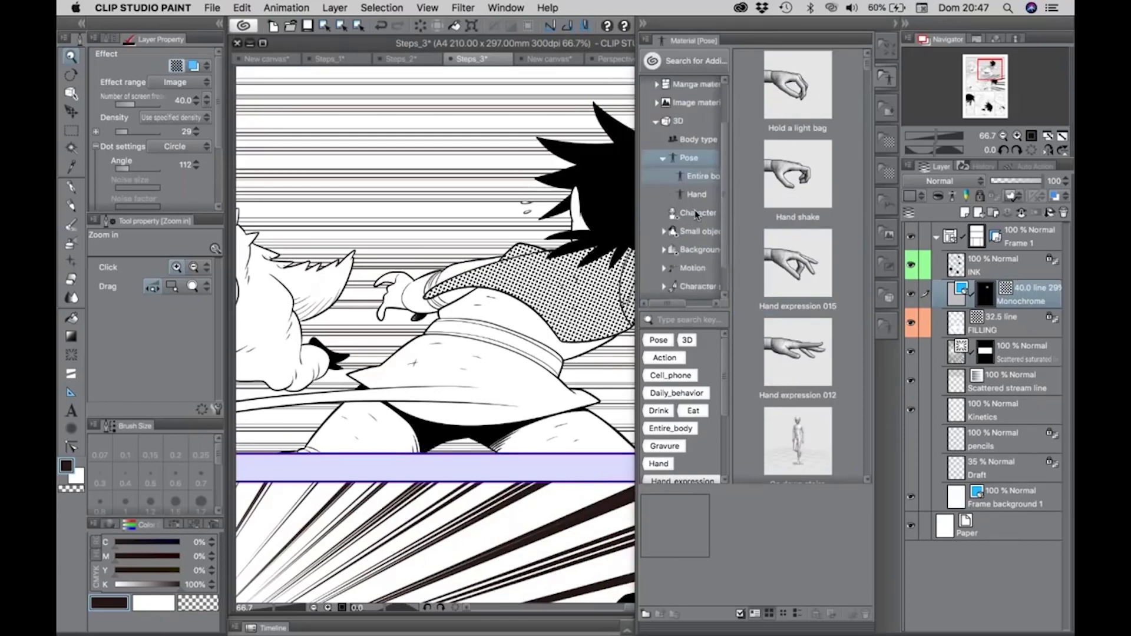
pyautogui.click(771, 346)
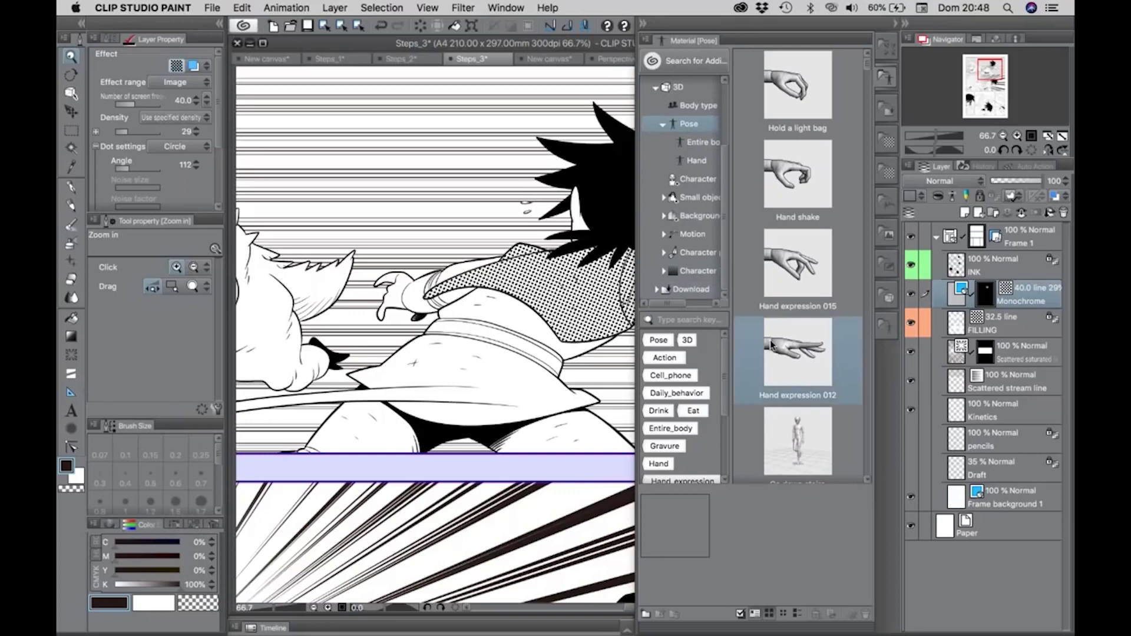
pyautogui.scroll(-1, 771, 346)
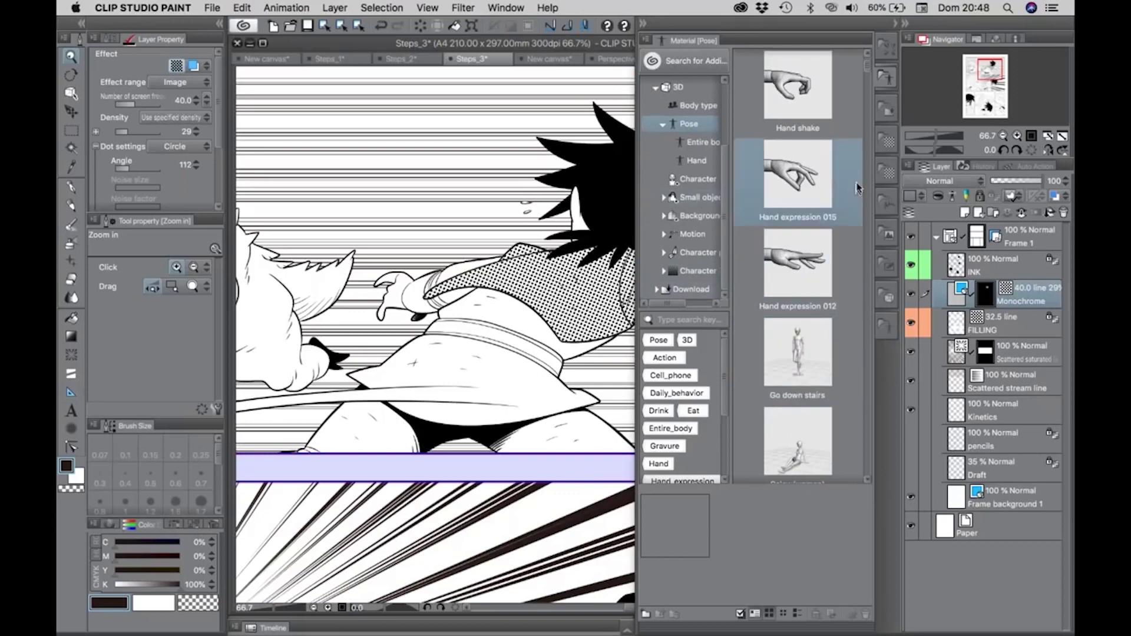
# Look through the basic dot tones to the end of the list and open the search for additional materials in CLIP STUDIO
pyautogui.moveTo(856, 187); pyautogui.dragTo(191, 124)
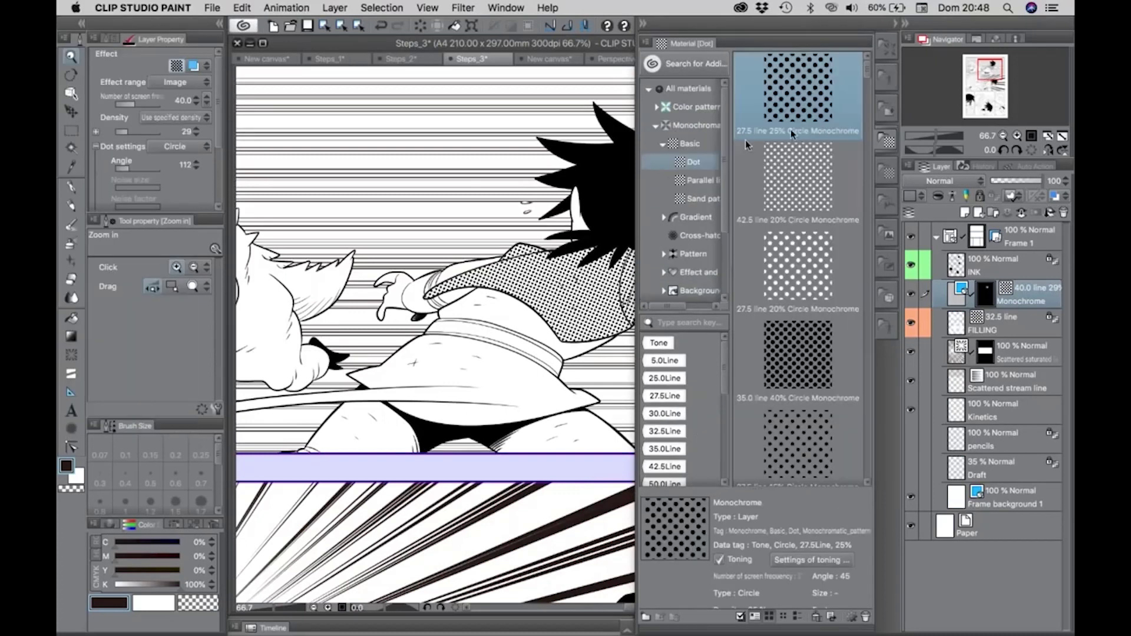
pyautogui.scroll(-10, 813, 264)
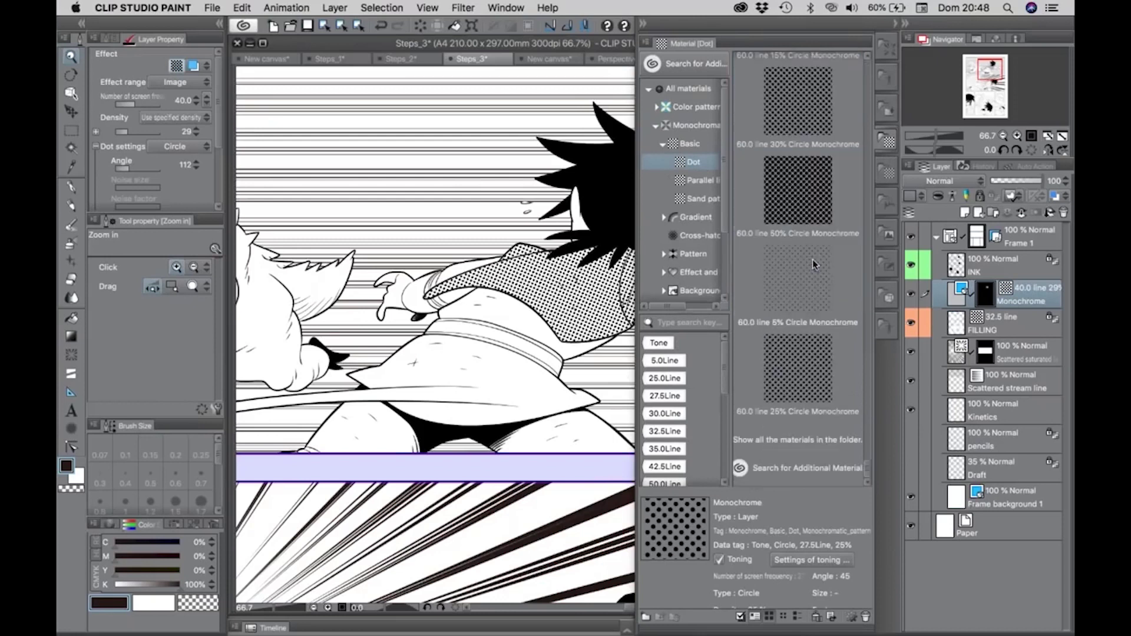
pyautogui.click(768, 445)
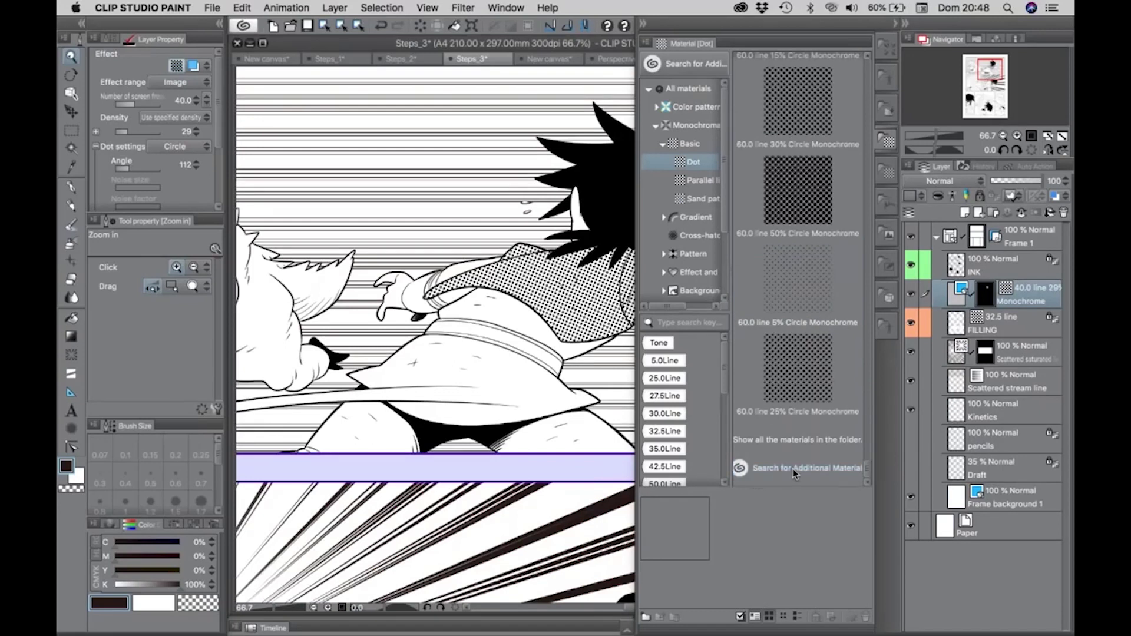
pyautogui.click(795, 469)
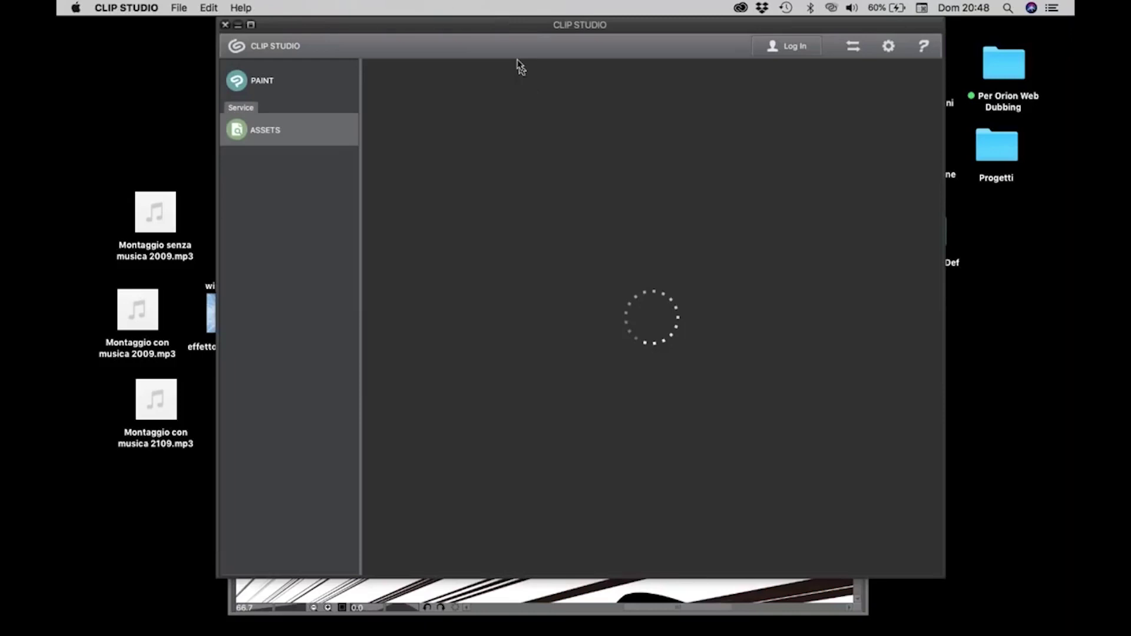
pyautogui.moveTo(535, 26); pyautogui.dragTo(455, 27)
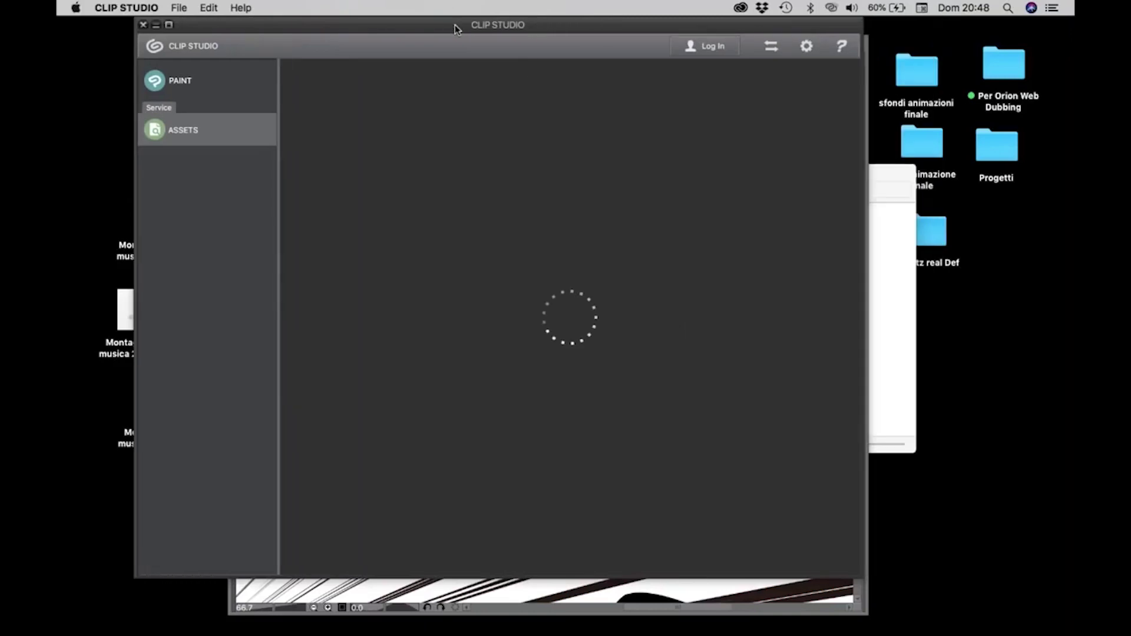
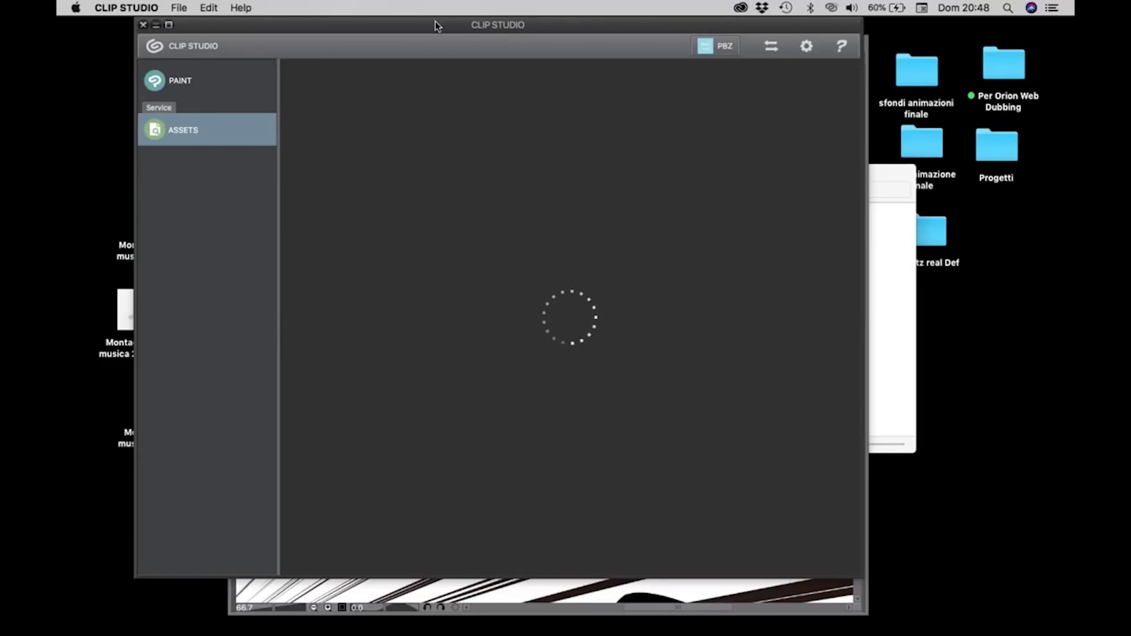
pyautogui.moveTo(436, 25)
pyautogui.mouseDown()
pyautogui.moveTo(490, 59)
pyautogui.moveTo(458, 37)
pyautogui.mouseUp()
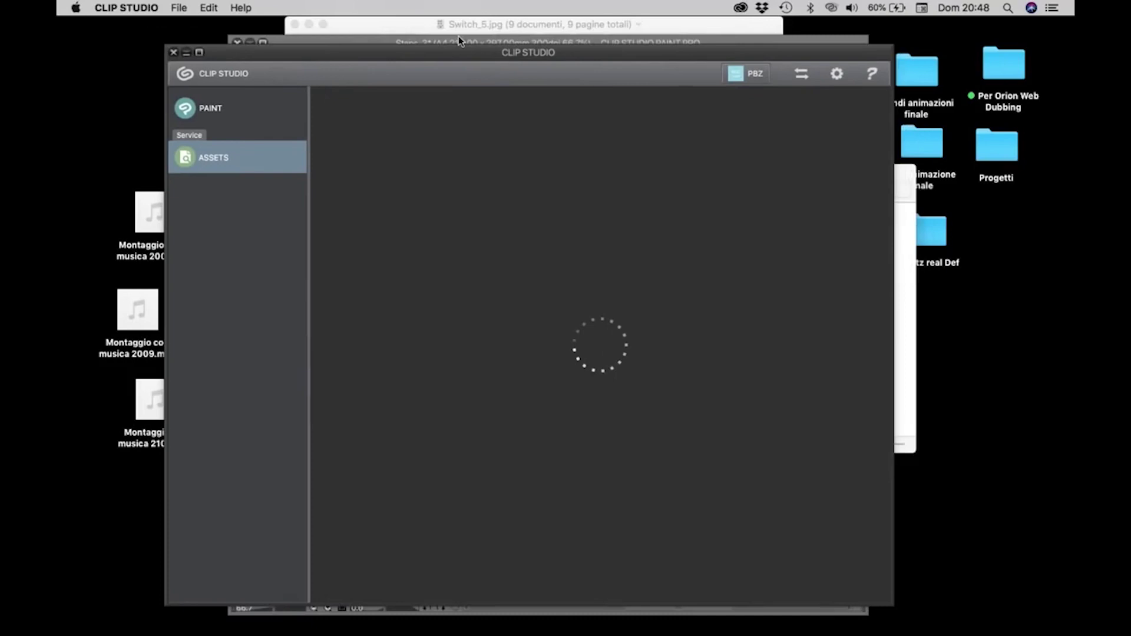
pyautogui.click(458, 36)
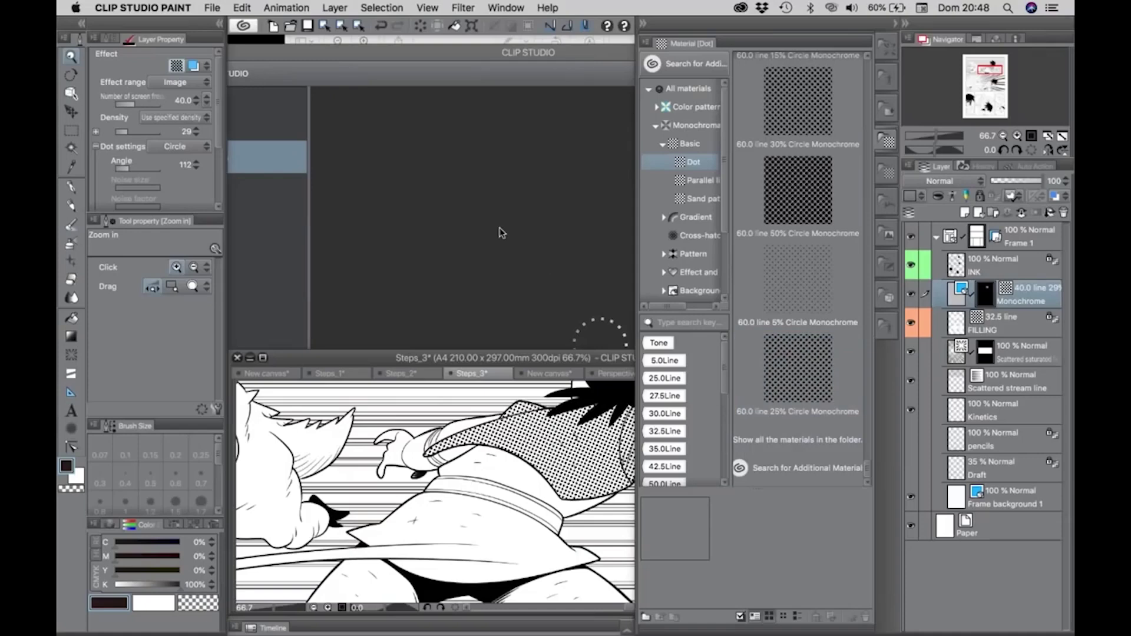
pyautogui.moveTo(463, 54); pyautogui.dragTo(437, 47)
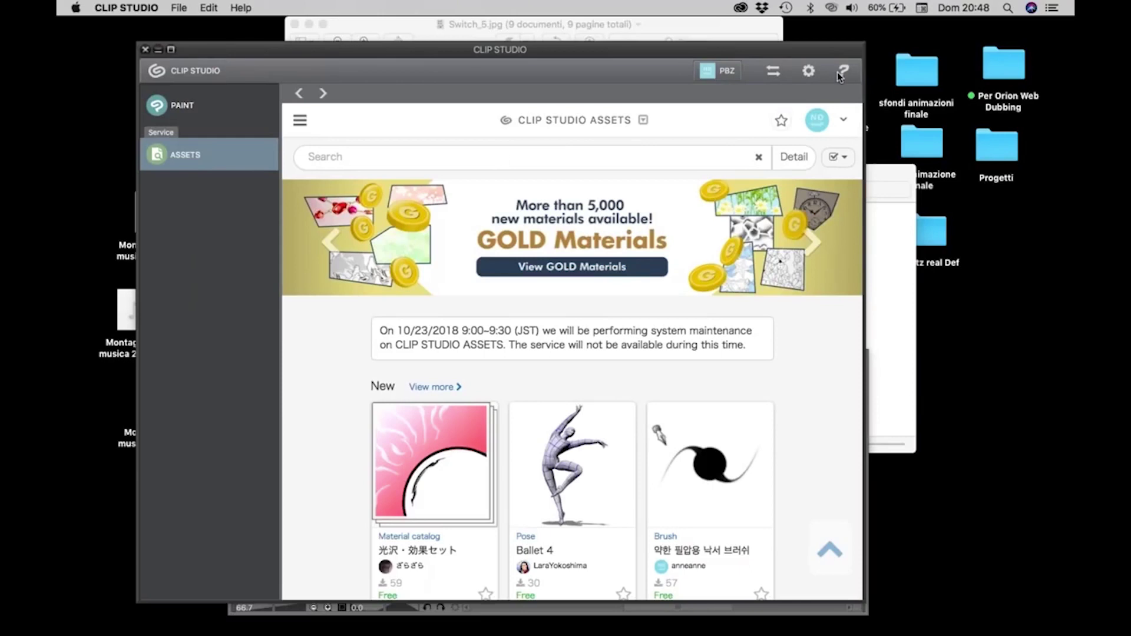
# Search CLIP STUDIO ASSETS for "balloon" materials
pyautogui.click(541, 159)
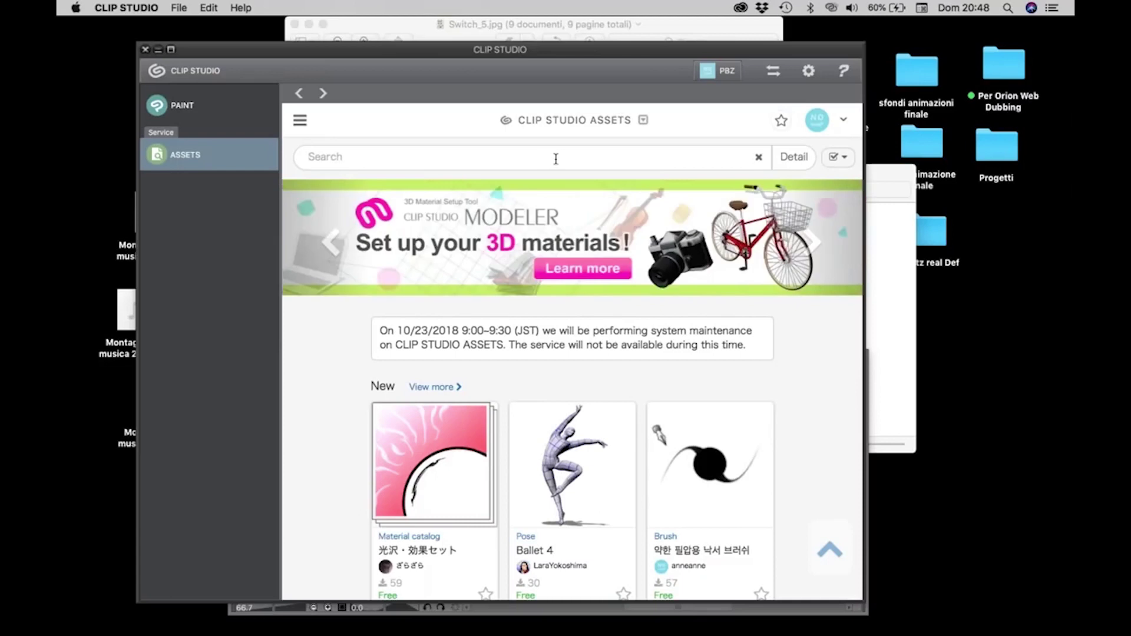
pyautogui.scroll(-5, 566, 405)
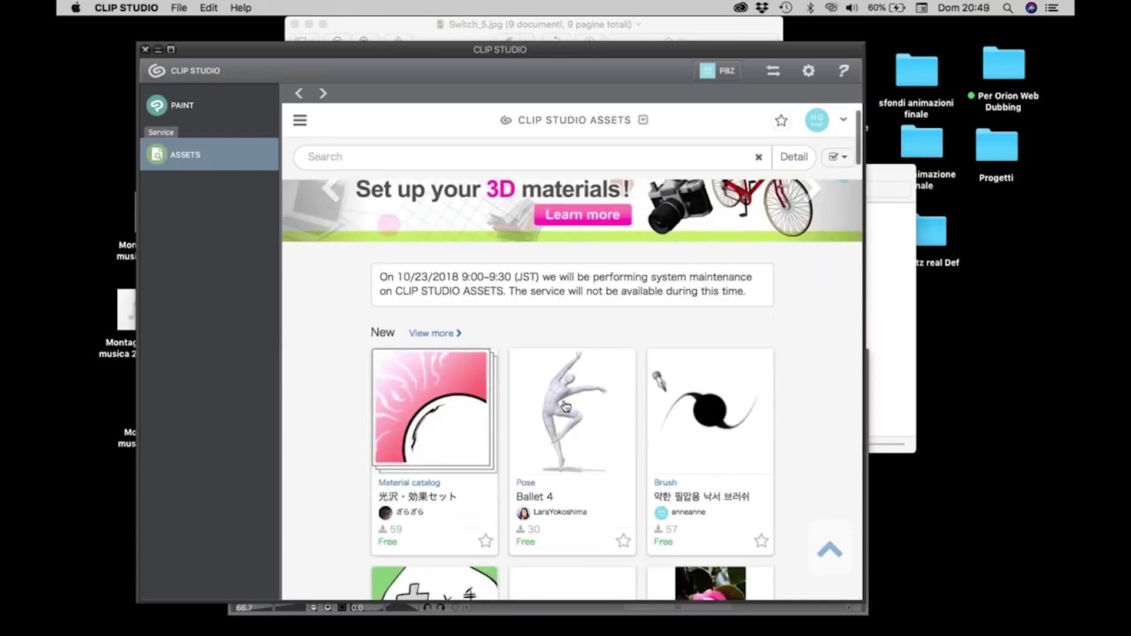
pyautogui.scroll(5, 648, 306)
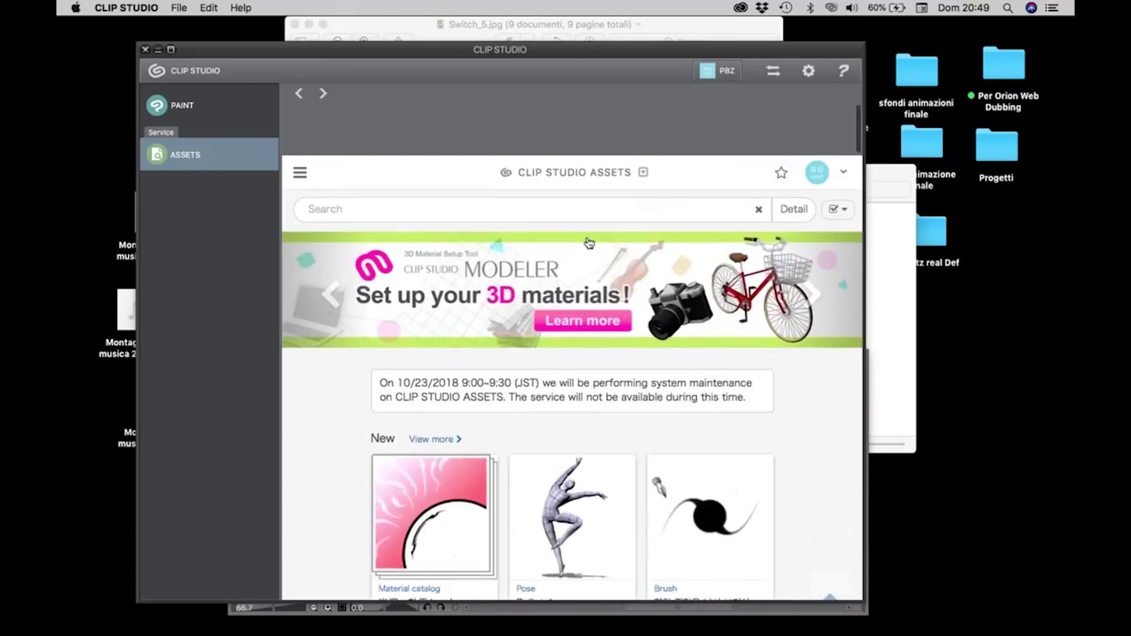
pyautogui.write('balloon')
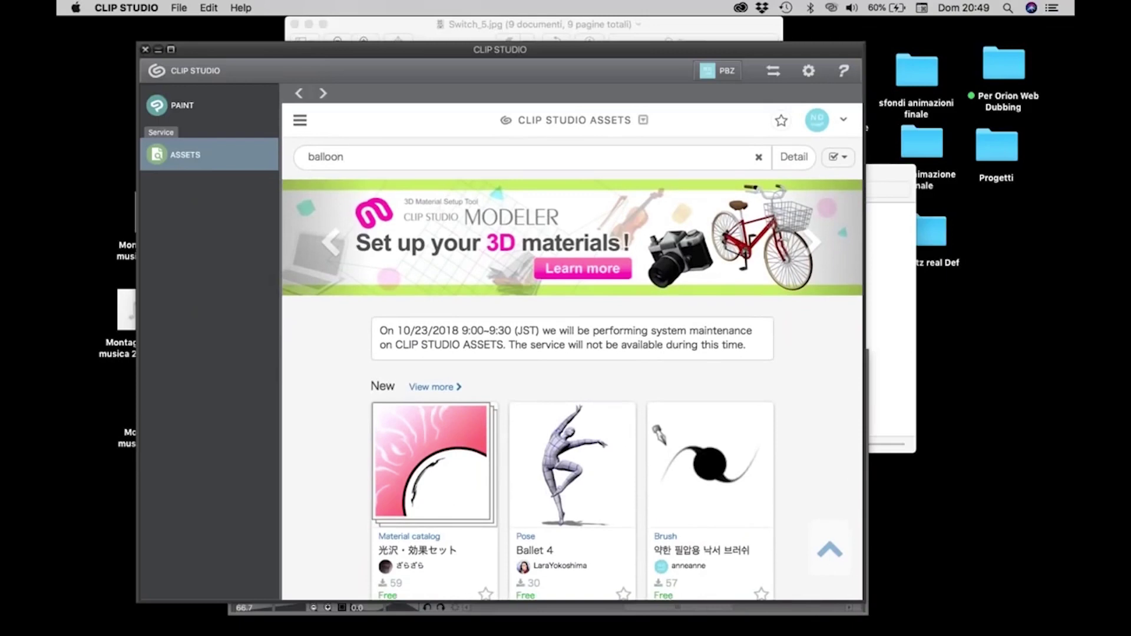
pyautogui.press('Return')
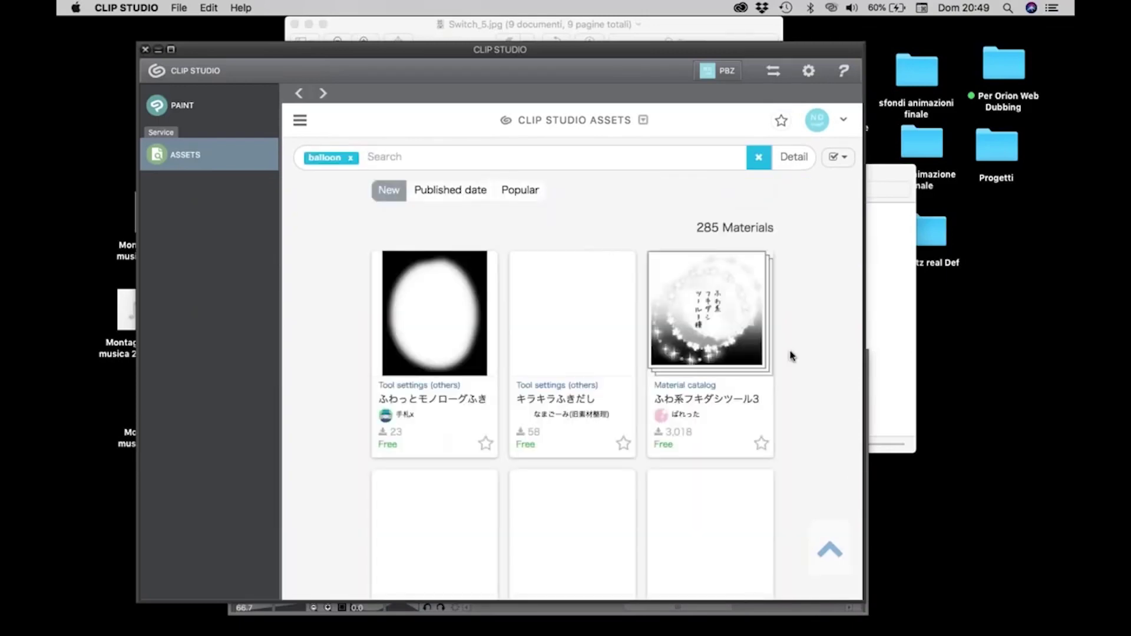
# Browse the balloon search results and open the details page of the フキダシペン material catalog
pyautogui.scroll(-5, 832, 422)
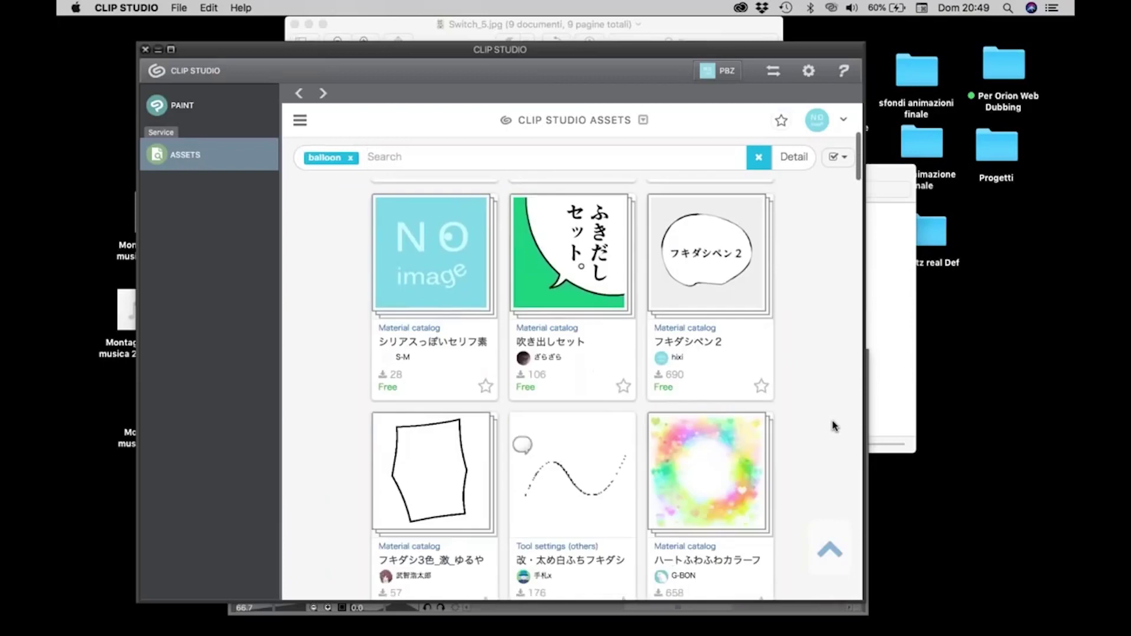
pyautogui.scroll(-5, 833, 425)
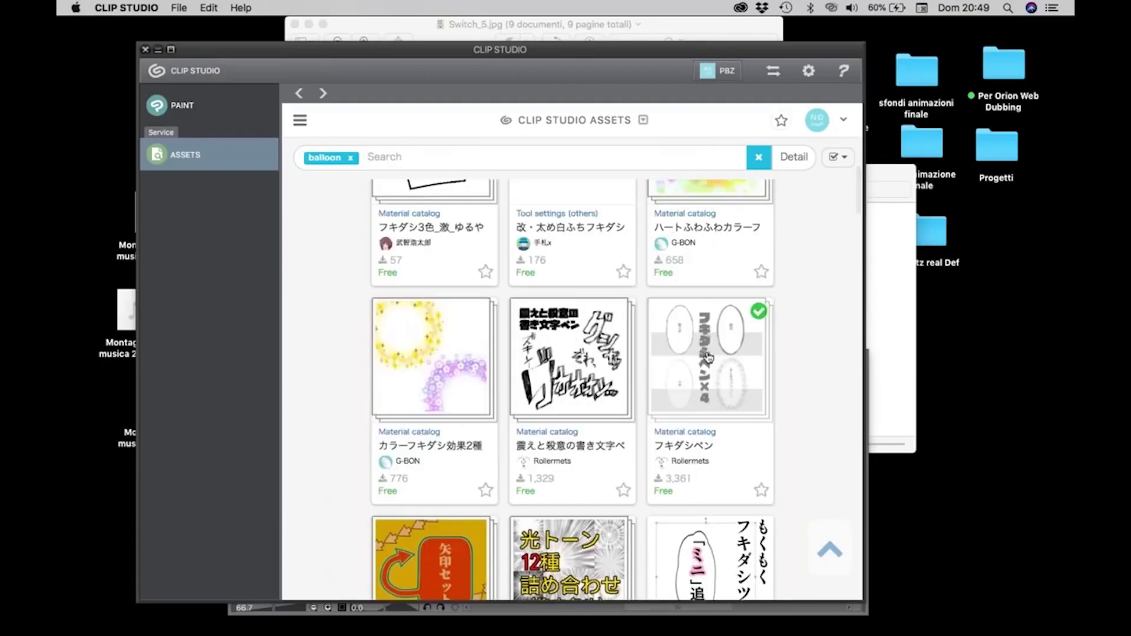
pyautogui.click(706, 354)
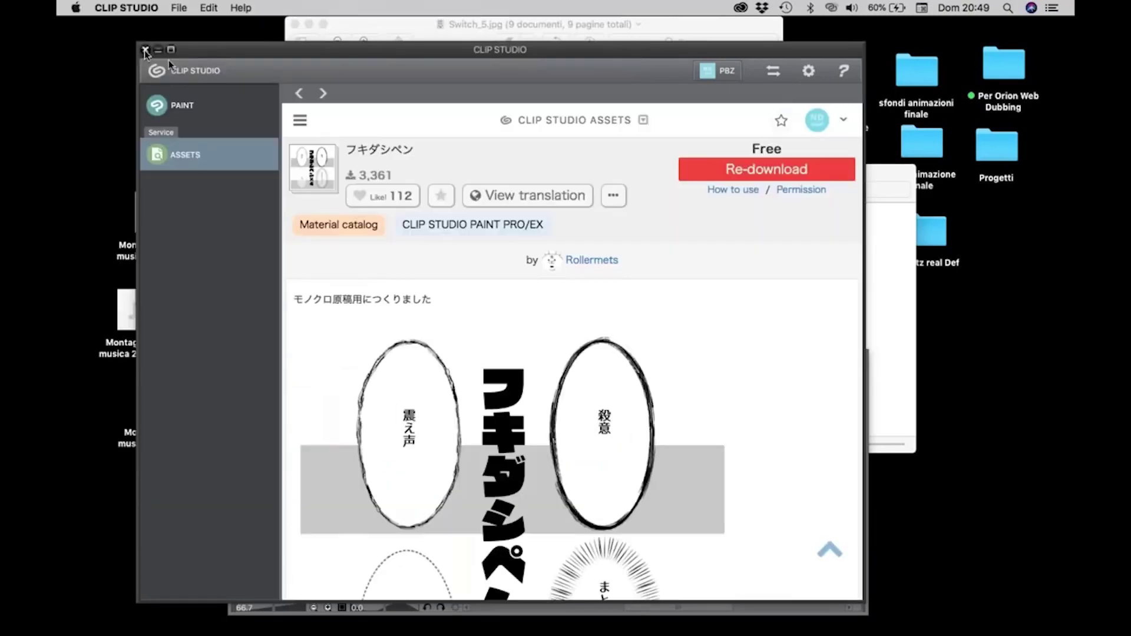
# Close the CLIP STUDIO window and show the downloaded materials in Clip Studio Paint's material library
pyautogui.click(145, 50)
pyautogui.scroll(-5, 686, 235)
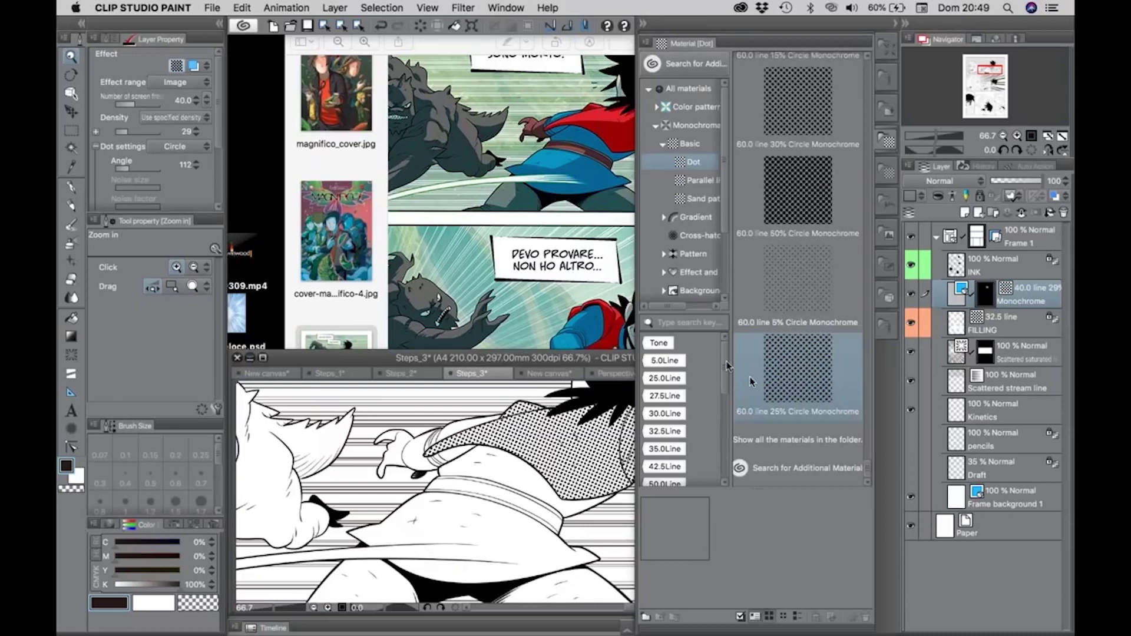
pyautogui.click(691, 292)
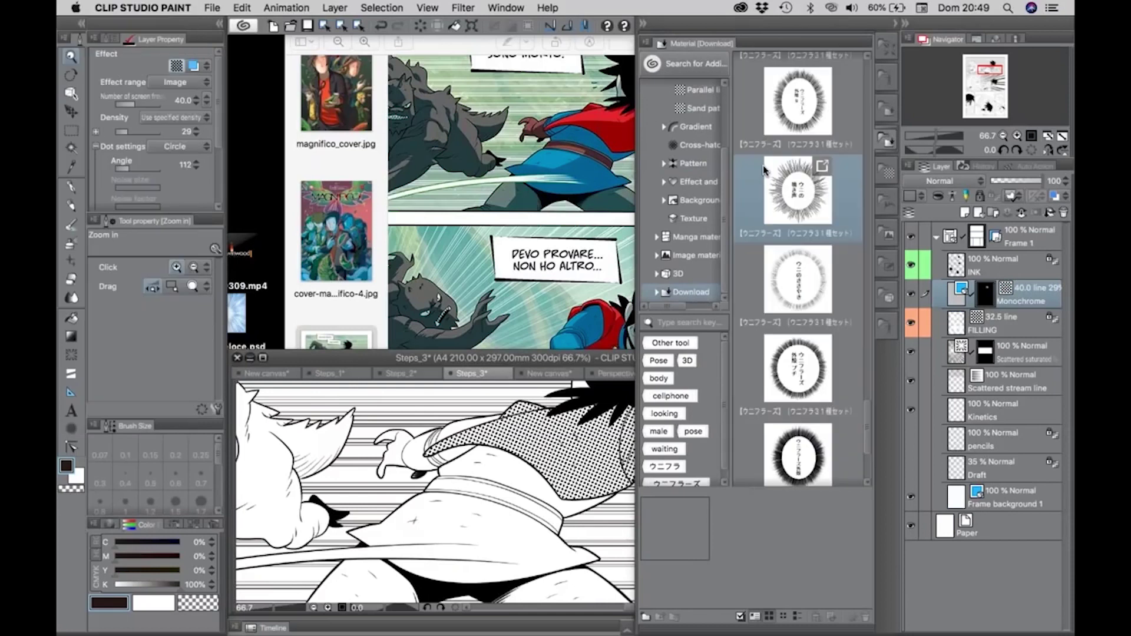
# Maximize the Steps_3 canvas window, collapse the material library, and widen the canvas across the freed workspace
pyautogui.click(346, 429)
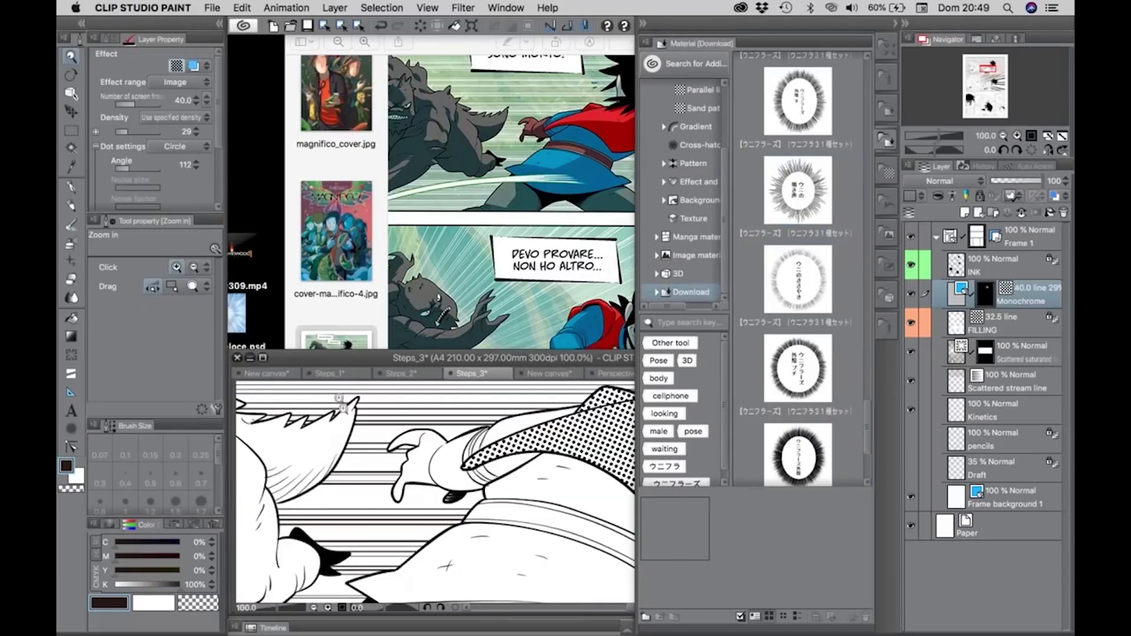
pyautogui.click(263, 358)
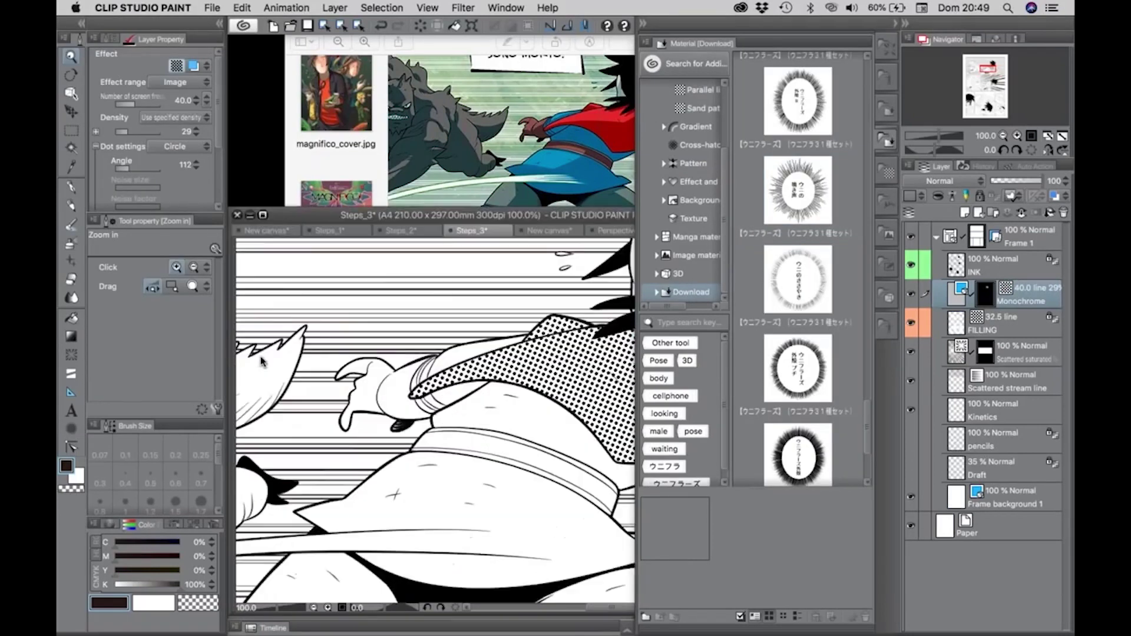
pyautogui.click(343, 146)
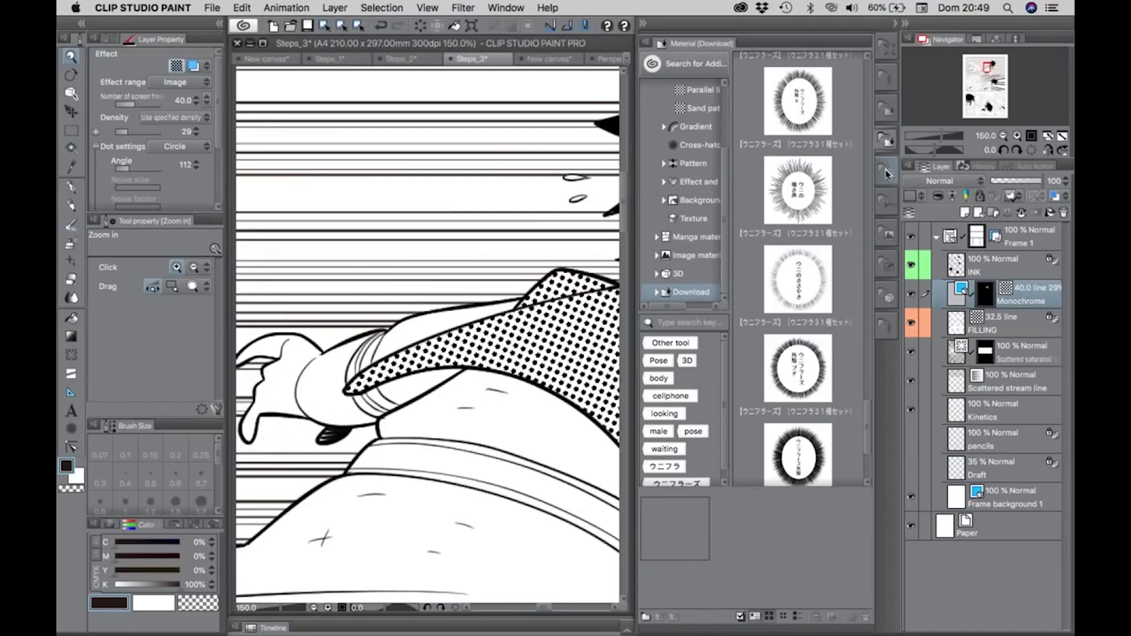
pyautogui.click(887, 144)
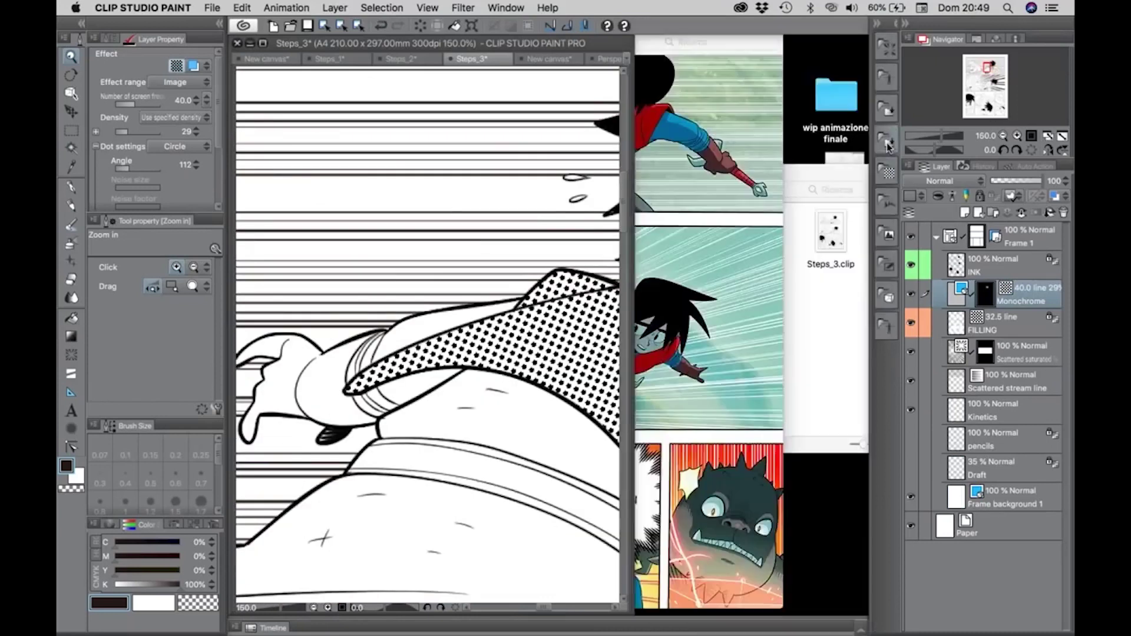
pyautogui.moveTo(633, 172); pyautogui.dragTo(863, 177)
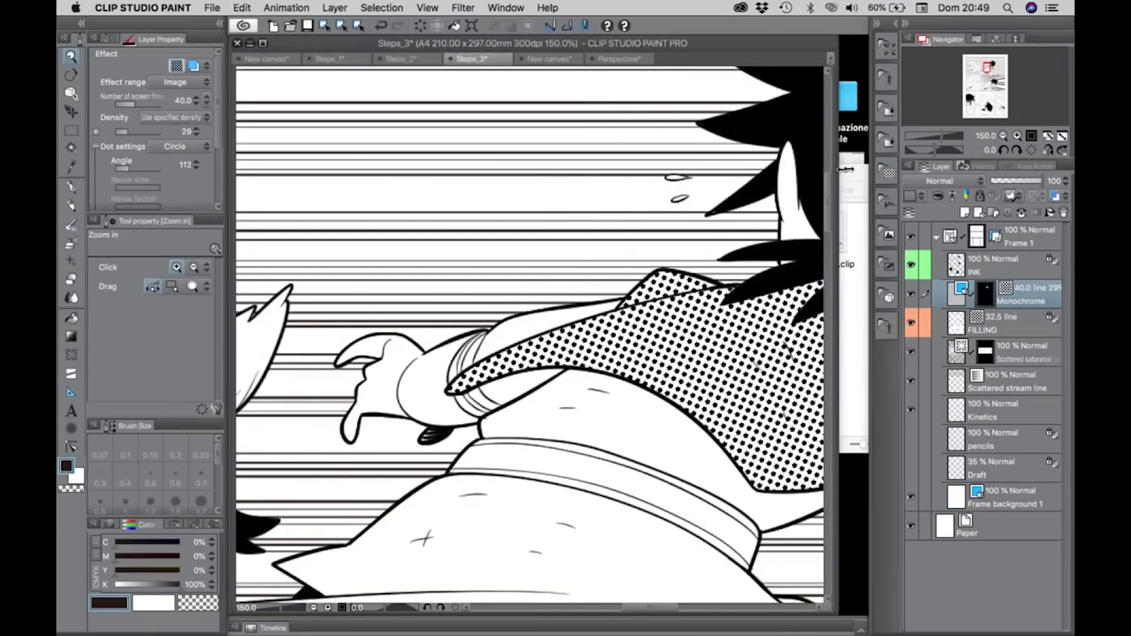
pyautogui.scroll(-3, 530, 258)
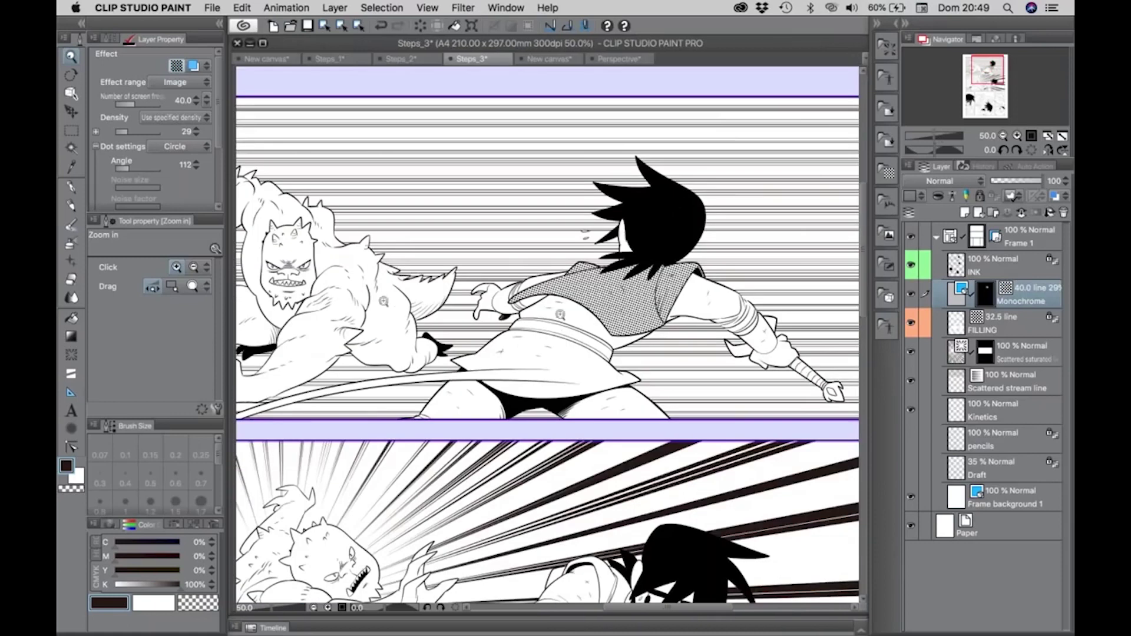
# Make INK the active layer and bring up the Balloon group of the Balloon tool's sub tools
pyautogui.click(955, 269)
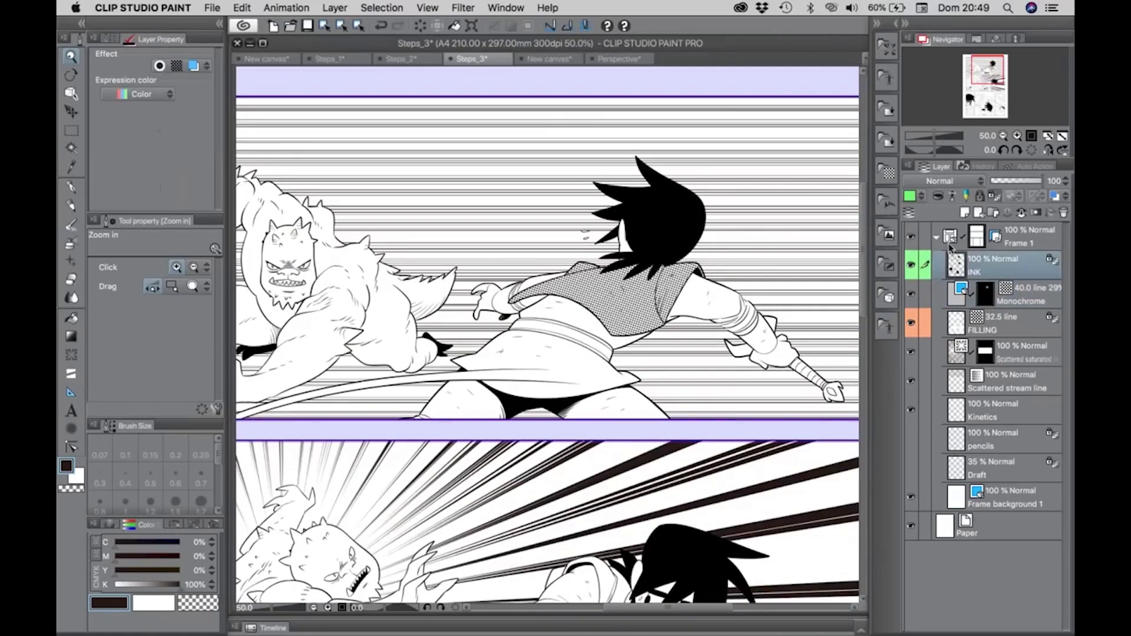
pyautogui.click(950, 245)
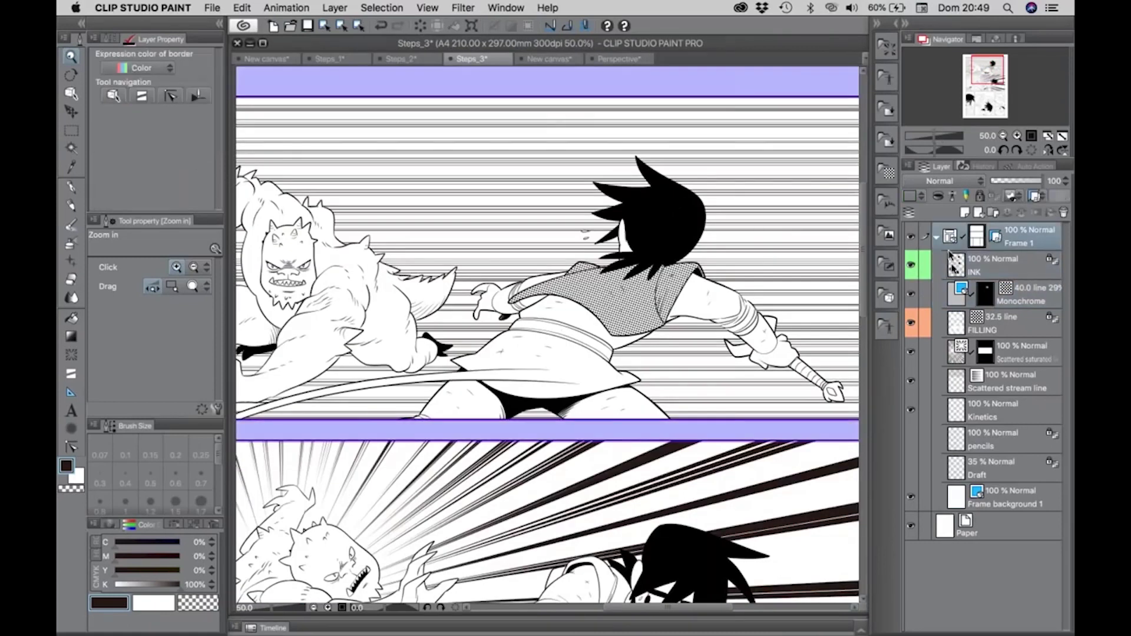
pyautogui.click(952, 261)
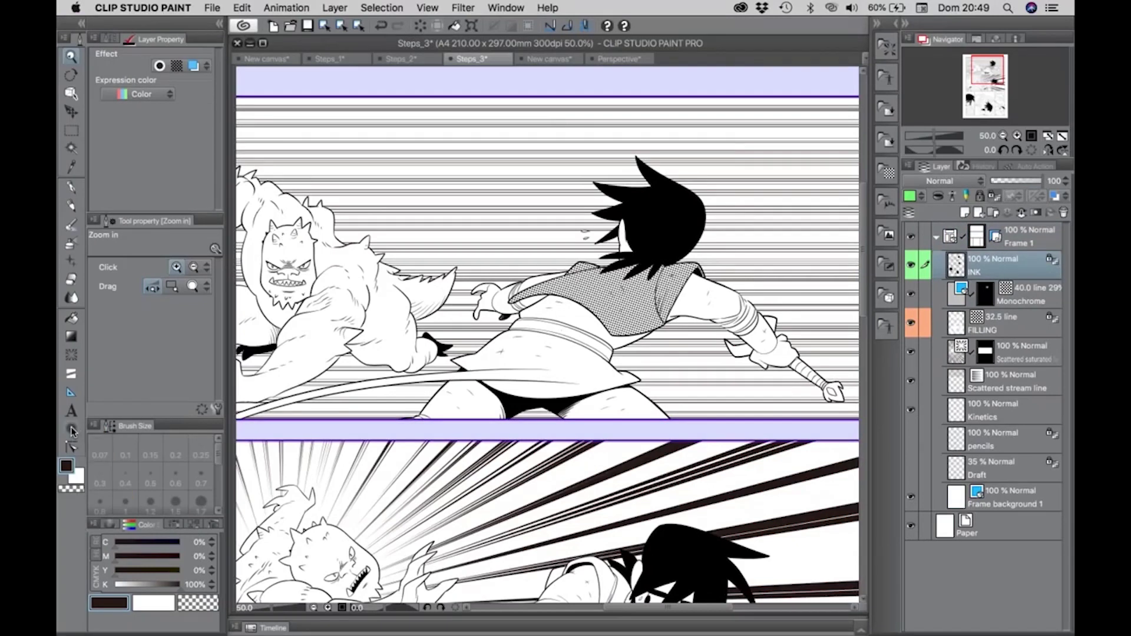
pyautogui.click(72, 430)
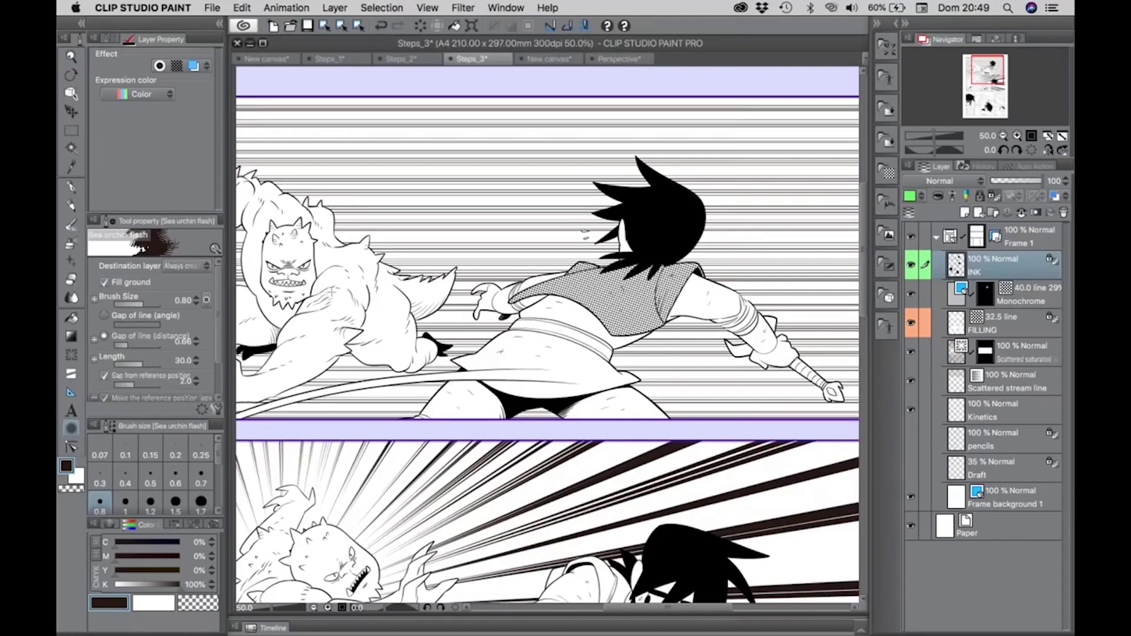
pyautogui.keyDown('alt'); pyautogui.click(411, 261); pyautogui.keyUp('alt')
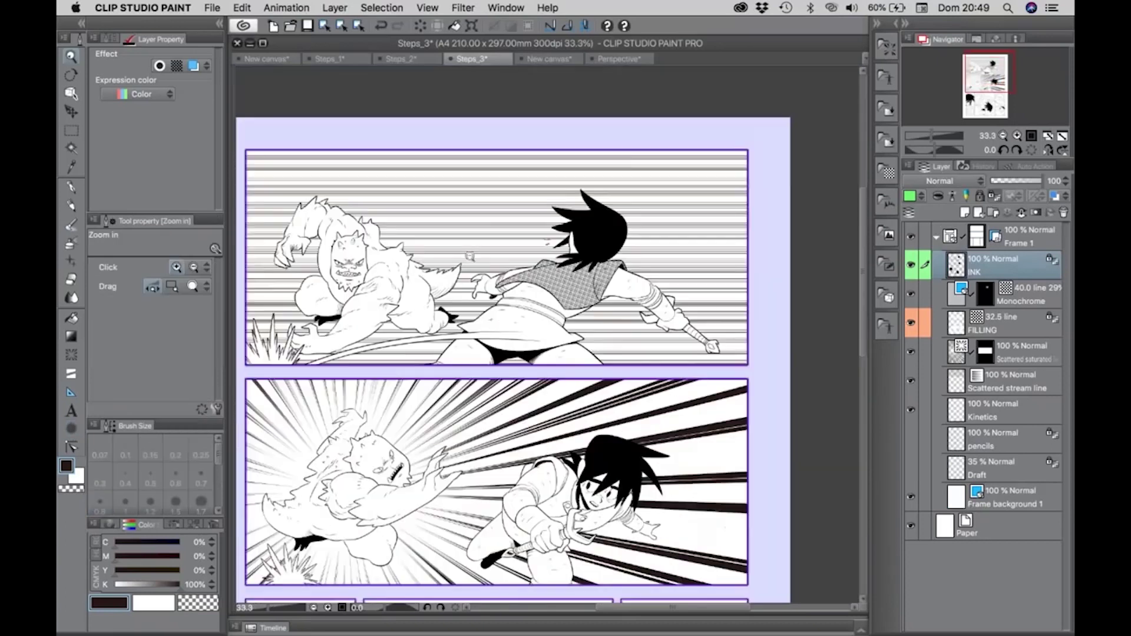
pyautogui.moveTo(411, 261); pyautogui.dragTo(453, 208)
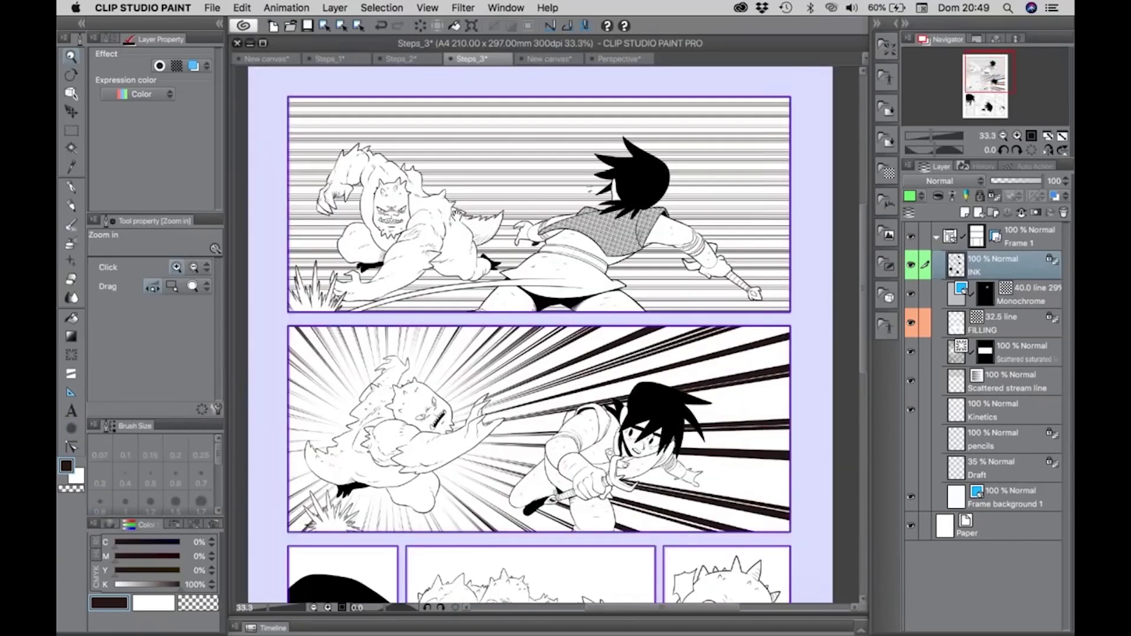
pyautogui.click(71, 429)
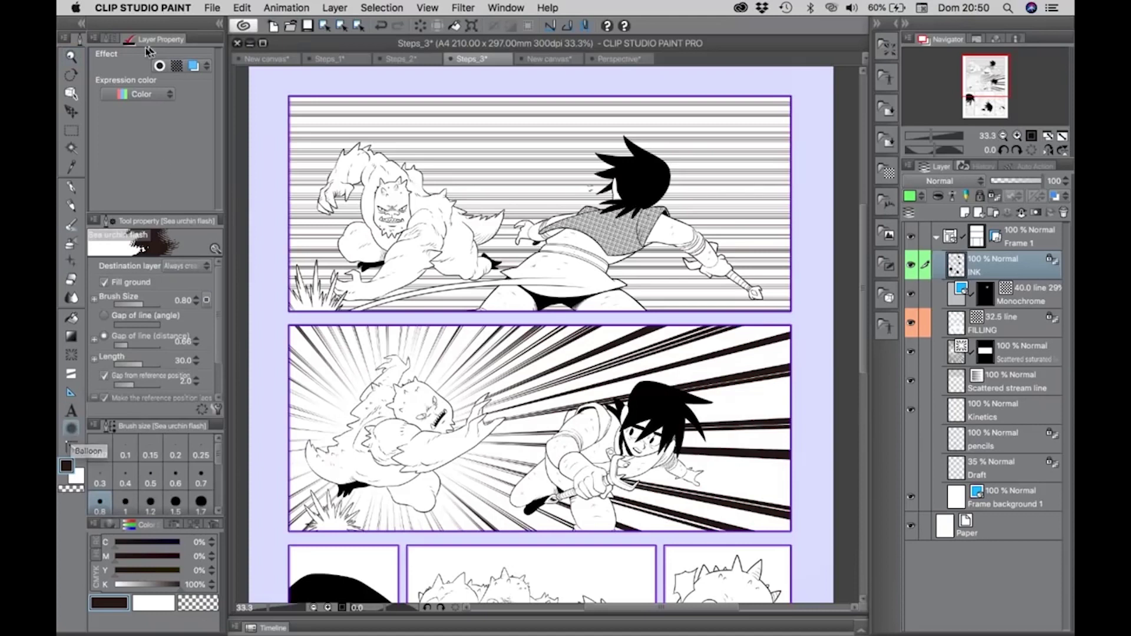
pyautogui.click(109, 39)
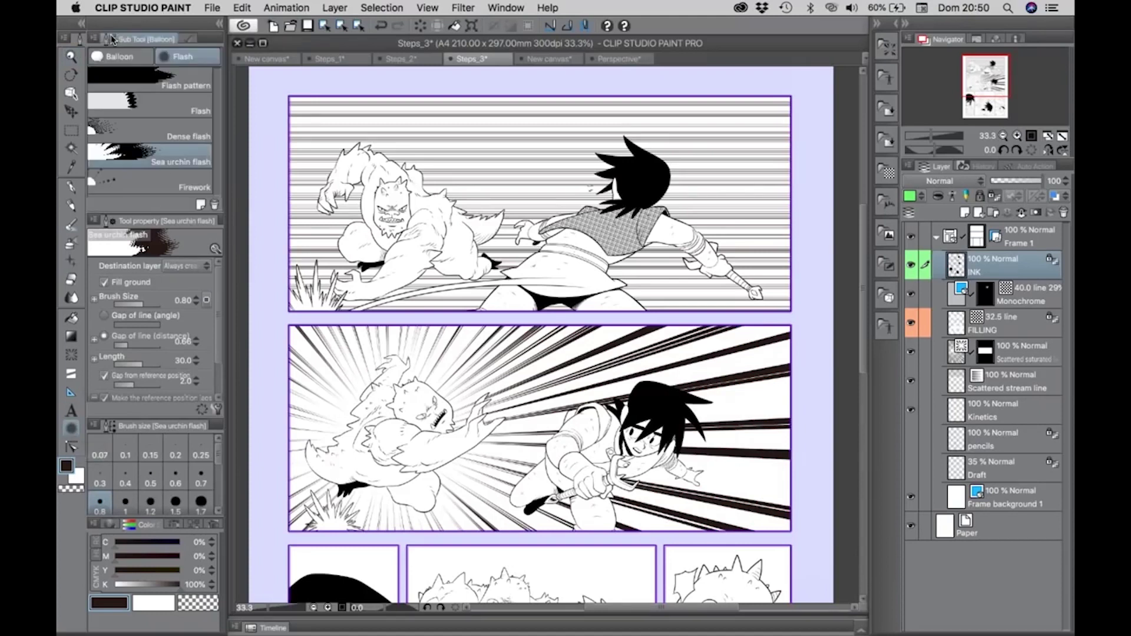
pyautogui.click(130, 59)
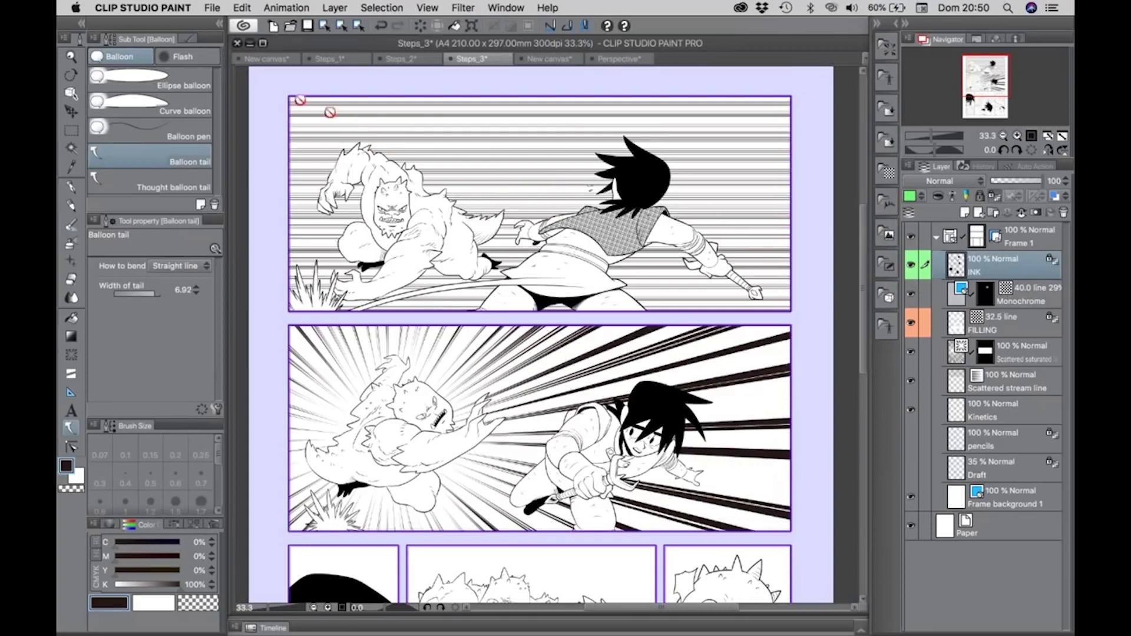
# Try an Ellipse balloon with a straight Balloon tail in the middle panel of the page's bottom row
pyautogui.click(122, 76)
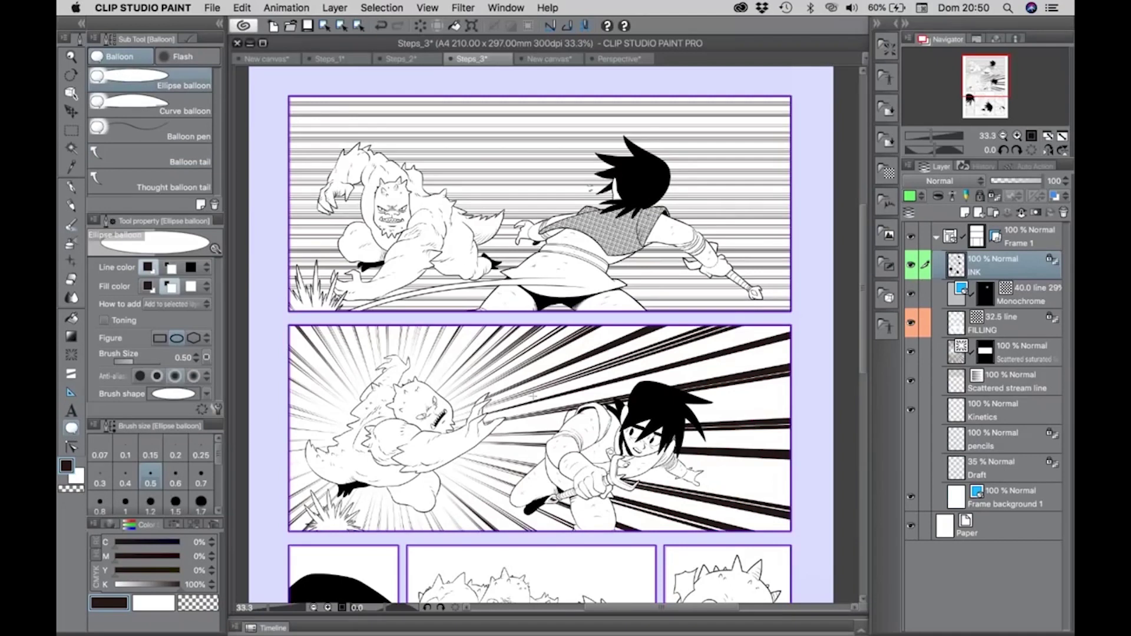
pyautogui.moveTo(533, 397); pyautogui.dragTo(548, 126)
pyautogui.moveTo(528, 294); pyautogui.dragTo(677, 419)
pyautogui.click(106, 155)
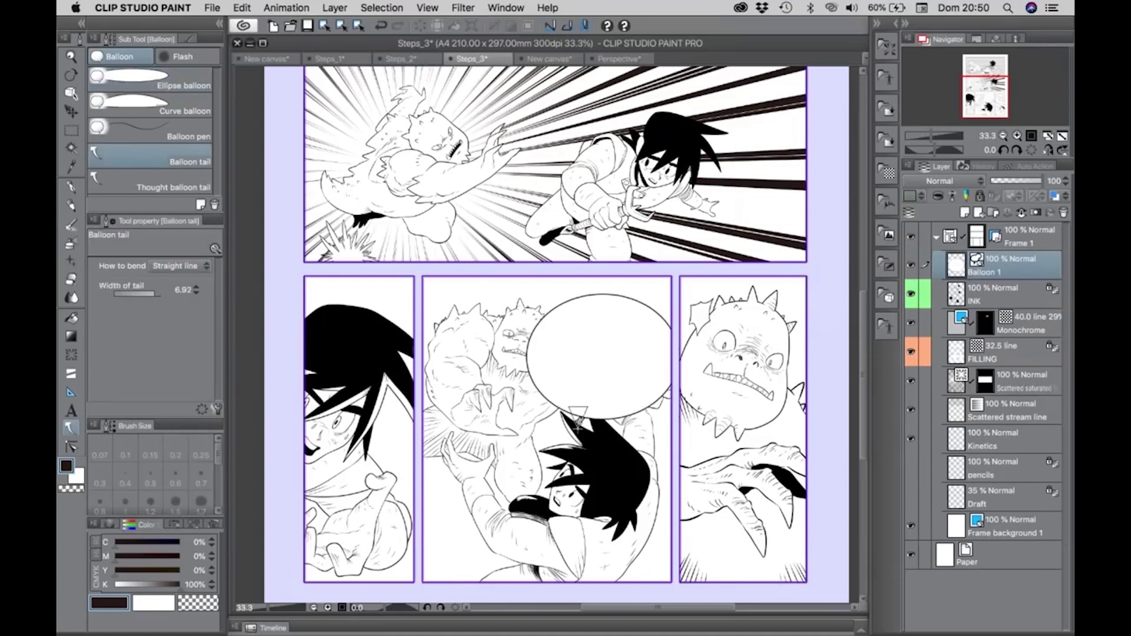
pyautogui.moveTo(577, 421); pyautogui.dragTo(581, 426)
pyautogui.press('super+z')
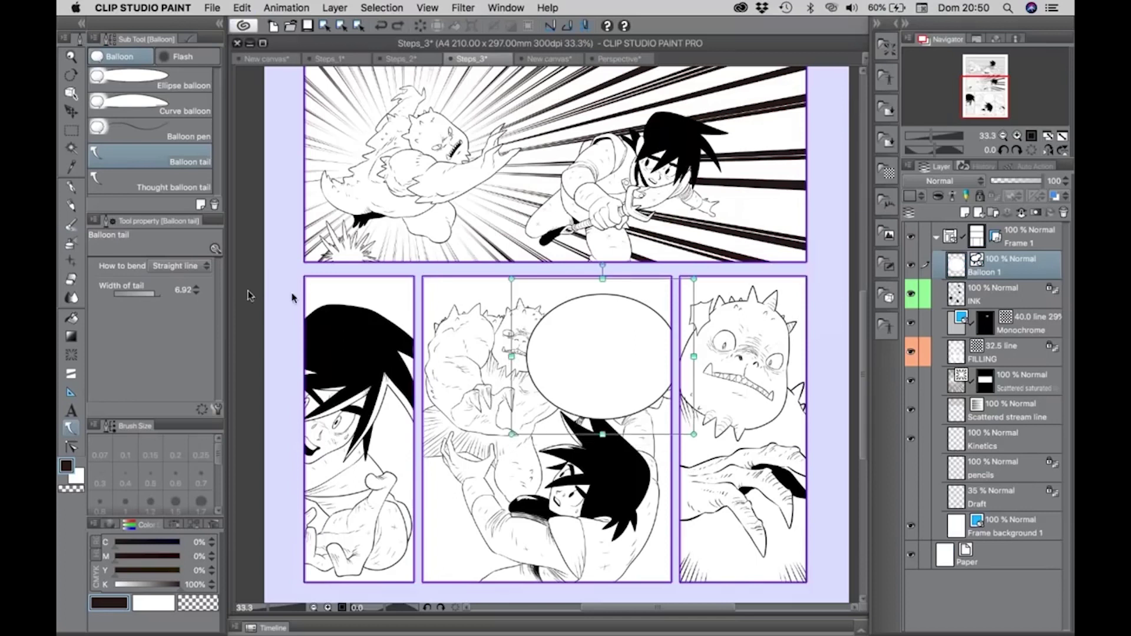
pyautogui.press('super+z')
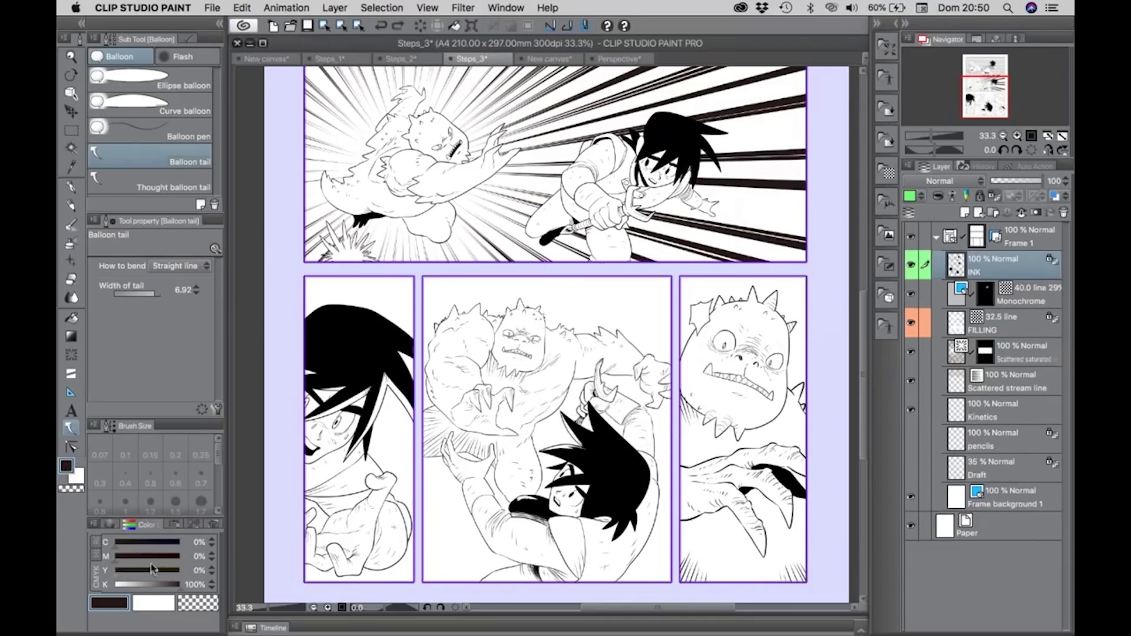
# Set the main drawing color to 100% magenta with black at 0%
pyautogui.moveTo(152, 556); pyautogui.dragTo(116, 556)
pyautogui.moveTo(176, 584); pyautogui.dragTo(210, 556)
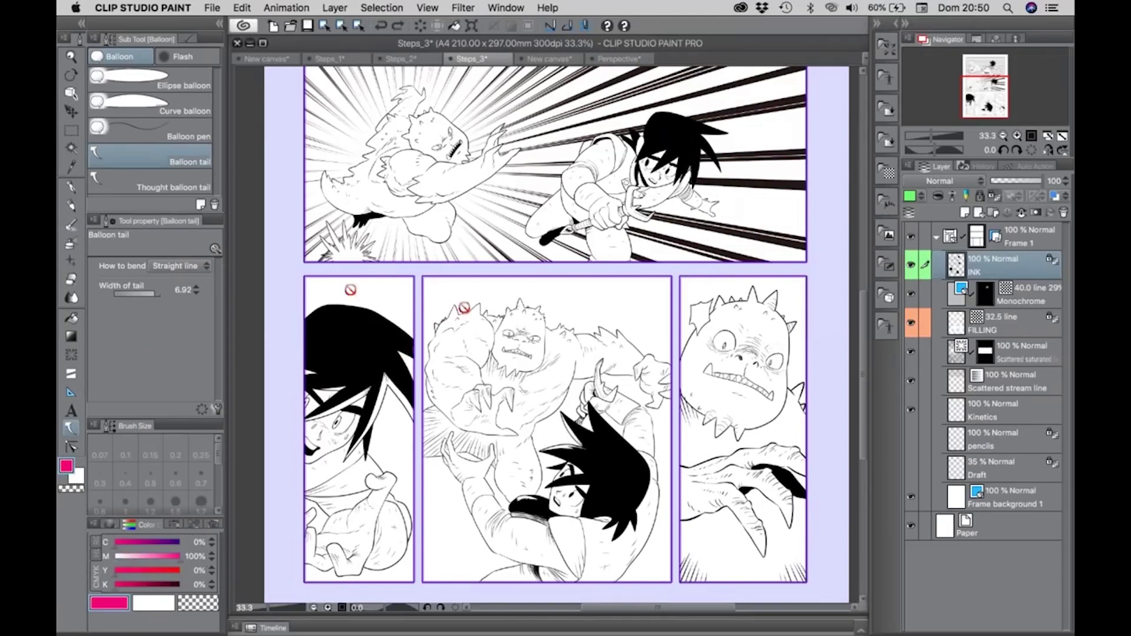
# Draw a round Ellipse balloon in the bottom row's middle panel and add two straight Balloon tails, the second 10.31 wide
pyautogui.click(144, 88)
pyautogui.moveTo(539, 297); pyautogui.dragTo(669, 424)
pyautogui.click(126, 160)
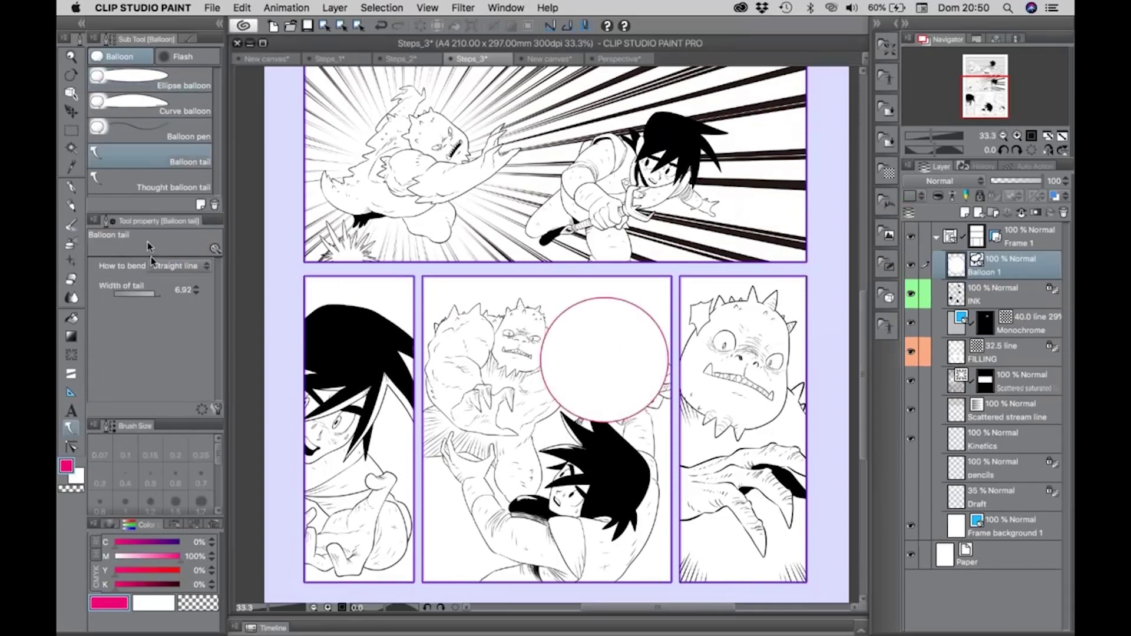
pyautogui.moveTo(156, 293); pyautogui.dragTo(146, 293)
pyautogui.moveTo(560, 389); pyautogui.dragTo(532, 424)
pyautogui.moveTo(149, 292); pyautogui.dragTo(160, 293)
pyautogui.moveTo(556, 349); pyautogui.dragTo(505, 351)
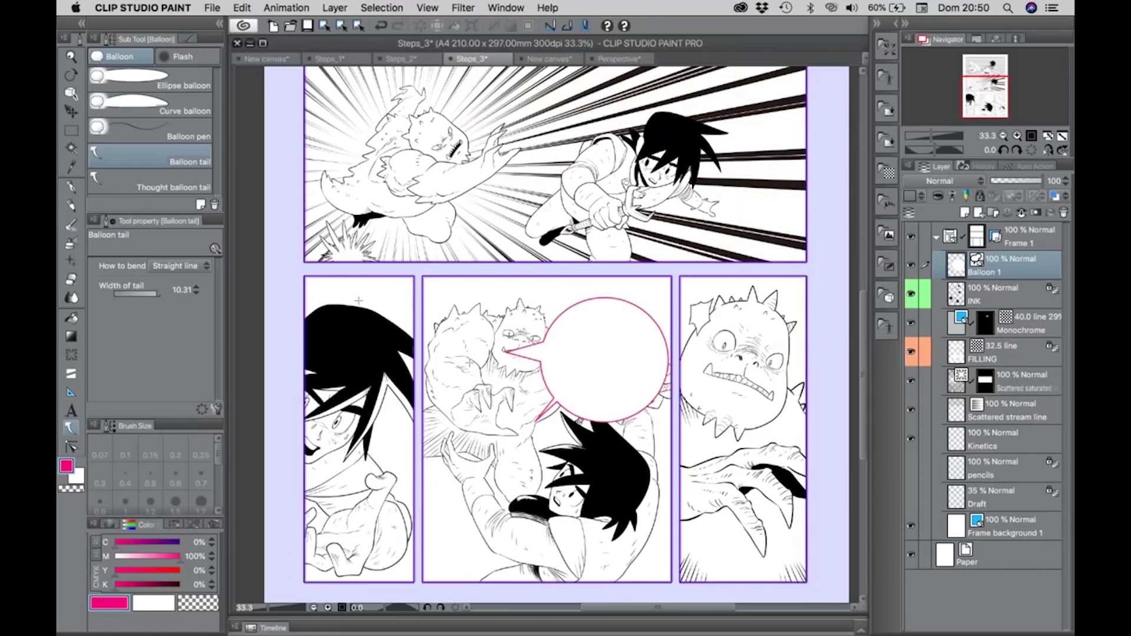
# Try a Thought balloon tail 13.44 wide below the balloon, and undo all the tails and the balloon
pyautogui.click(154, 181)
pyautogui.moveTo(610, 389); pyautogui.dragTo(611, 443)
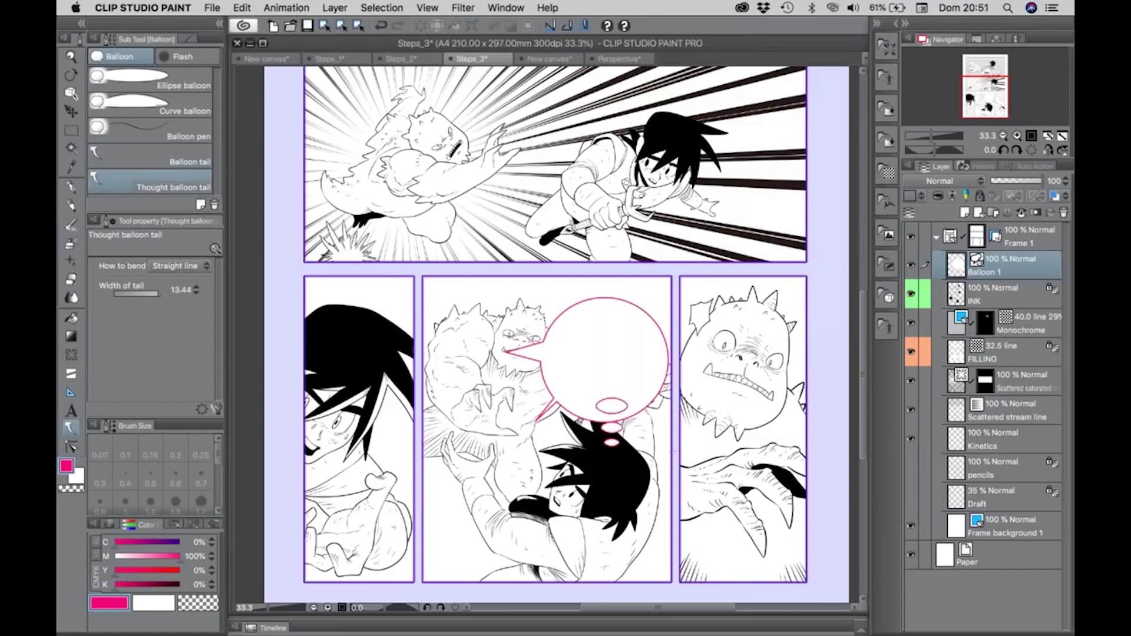
pyautogui.press('super+z')
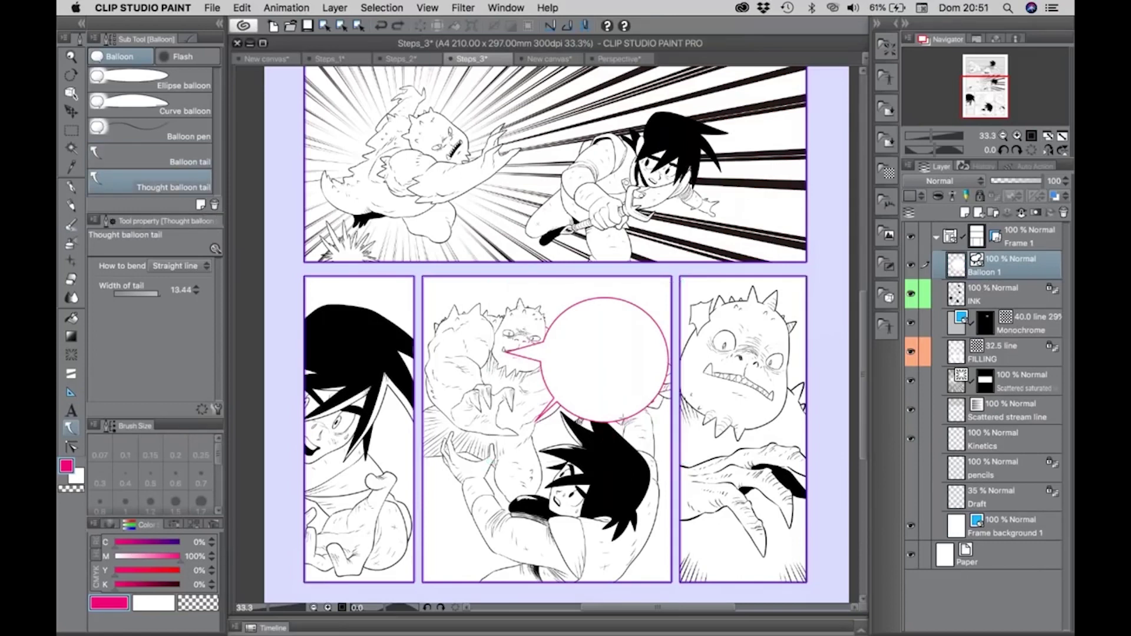
pyautogui.press('super+z')
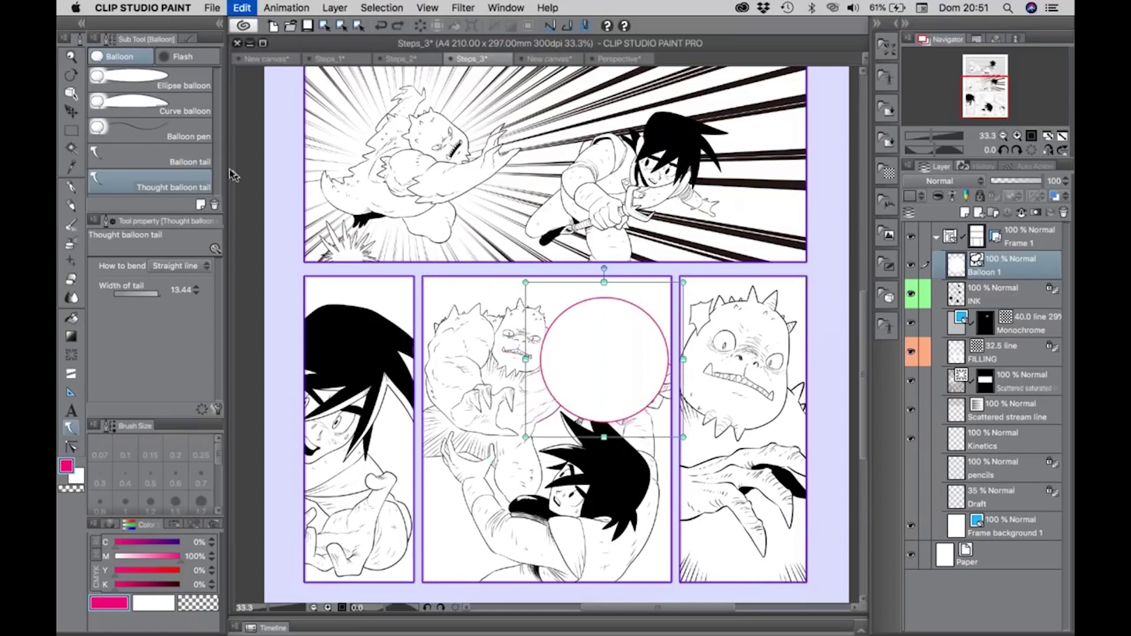
pyautogui.press('super+z')
# Try a magenta Sea urchin flash in the bottom row's middle panel and undo it
pyautogui.click(187, 57)
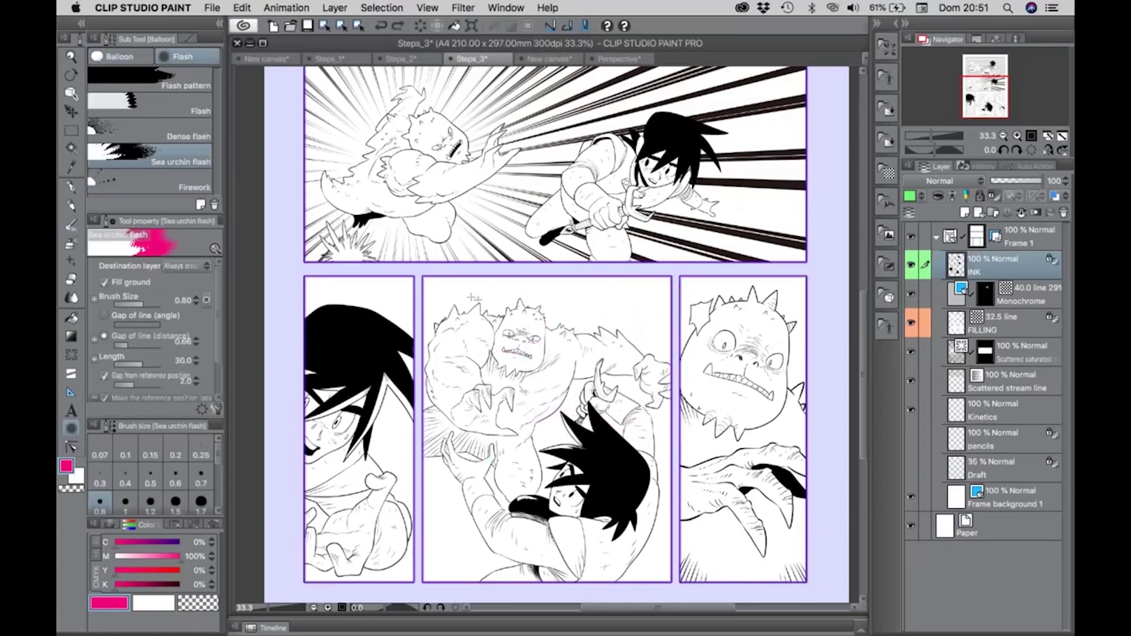
pyautogui.moveTo(557, 280); pyautogui.dragTo(680, 407)
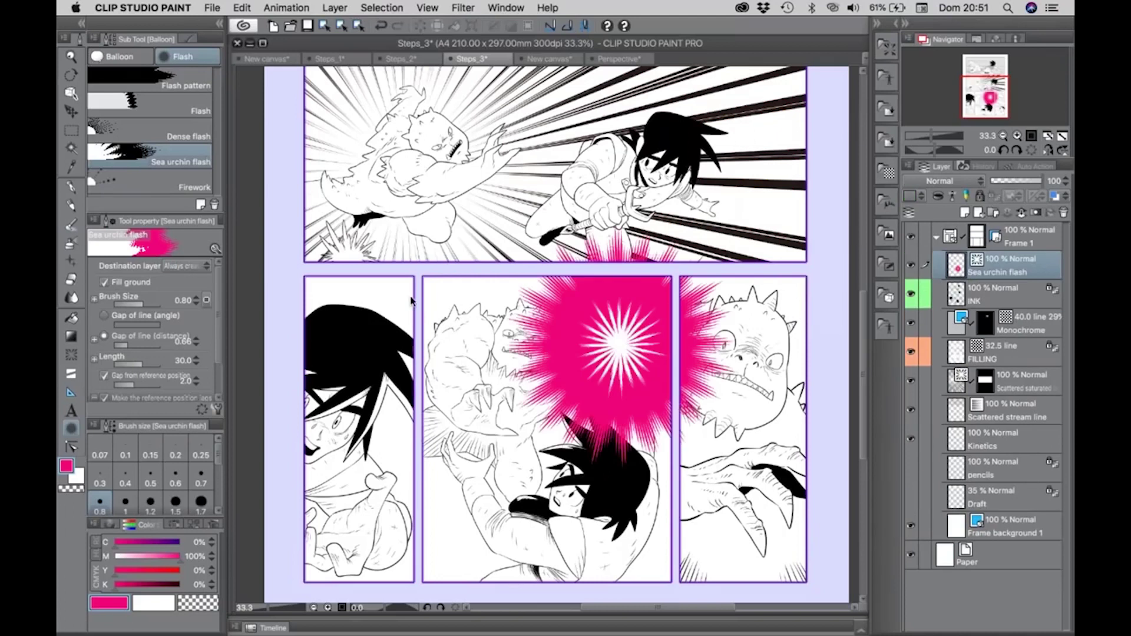
pyautogui.press('super+t')
pyautogui.press('super+z')
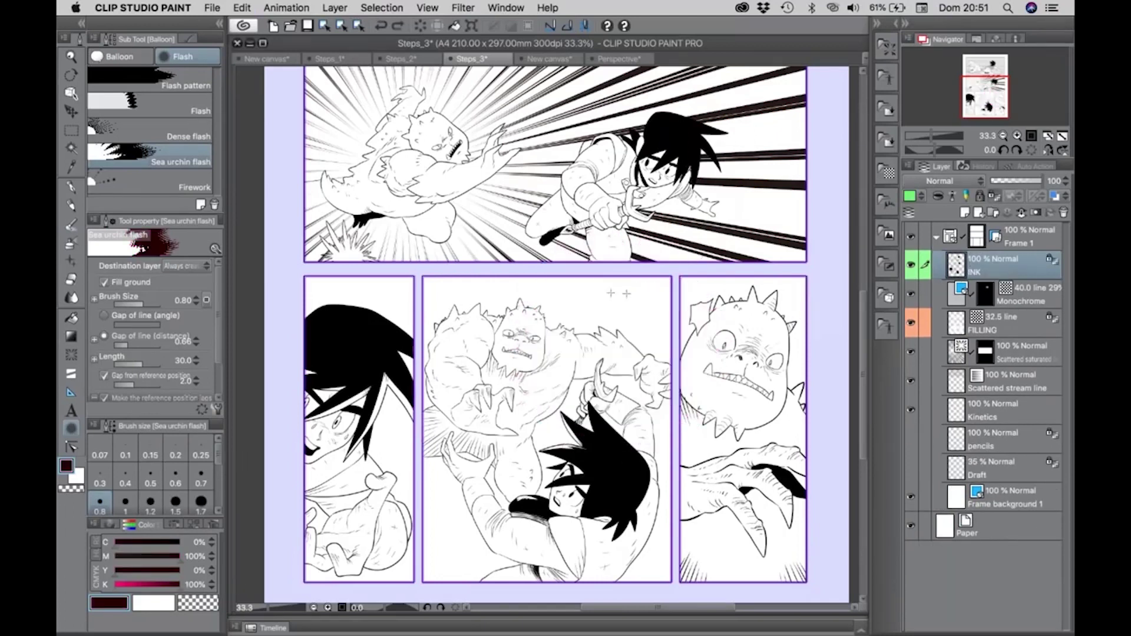
# Draw a Sea urchin flash in 100% magenta and 100% black over the middle panel and set its line length to 11.5
pyautogui.moveTo(569, 299); pyautogui.dragTo(711, 445)
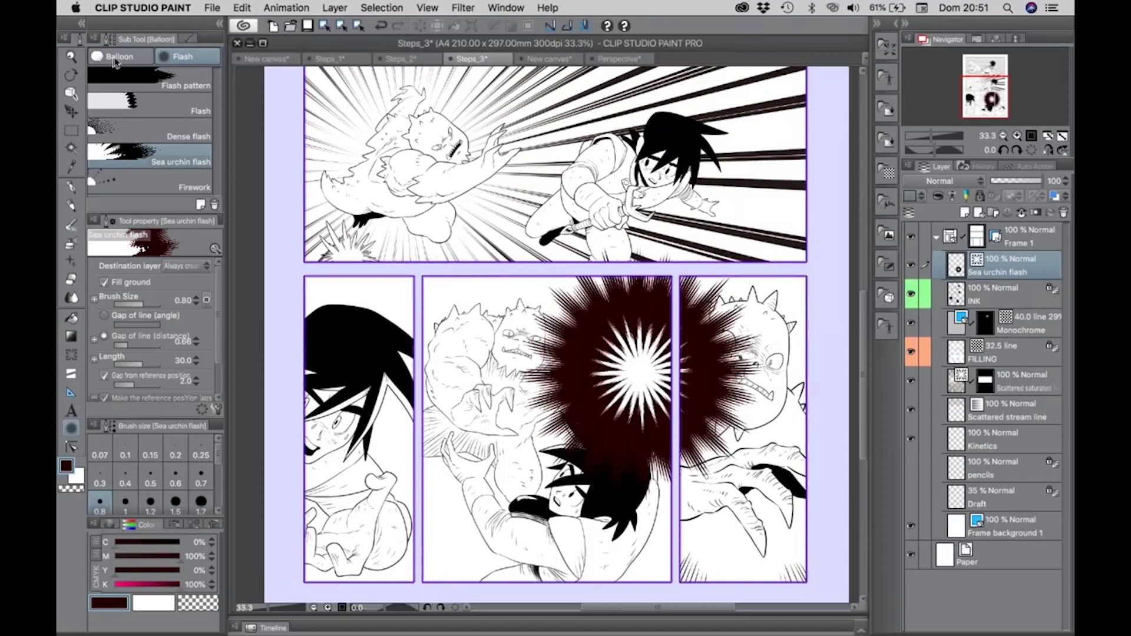
pyautogui.click(71, 93)
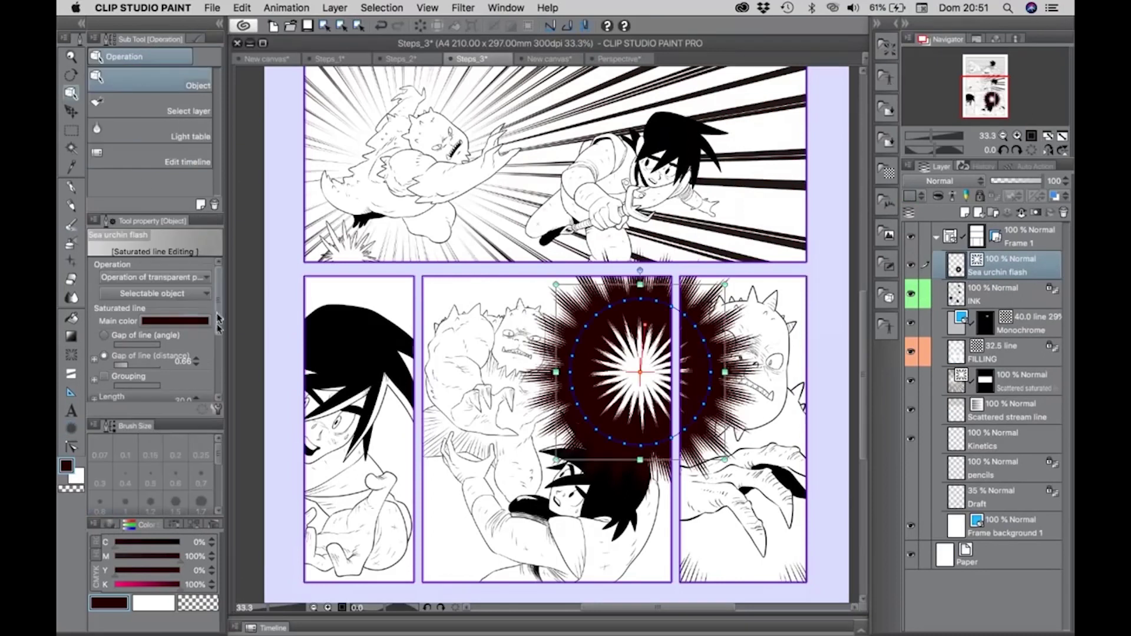
pyautogui.scroll(-5, 218, 321)
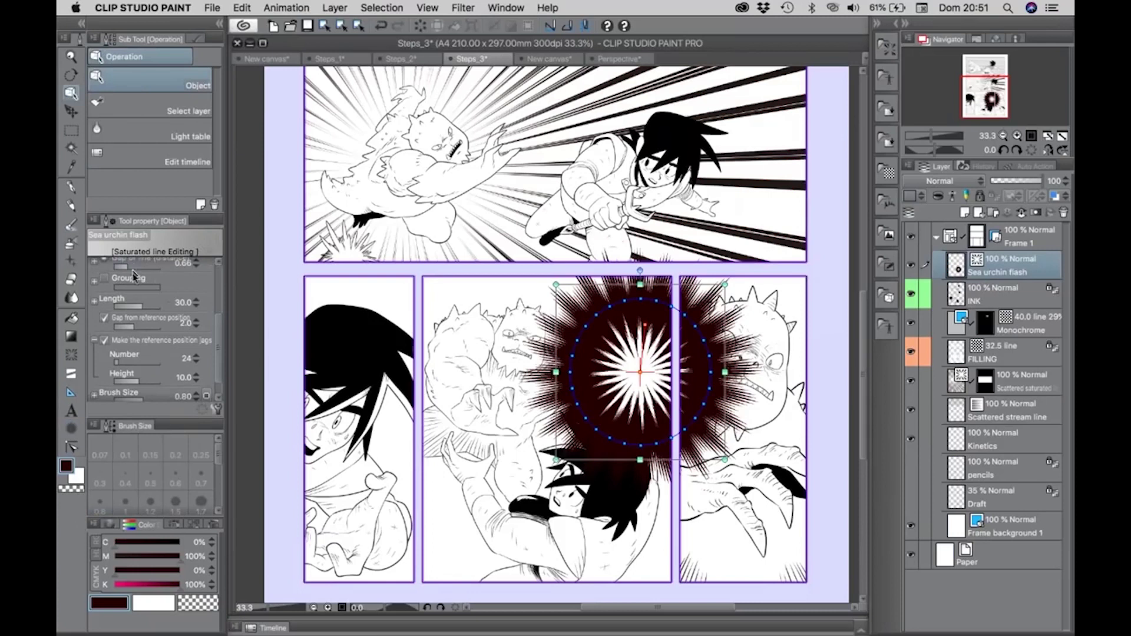
pyautogui.click(132, 308)
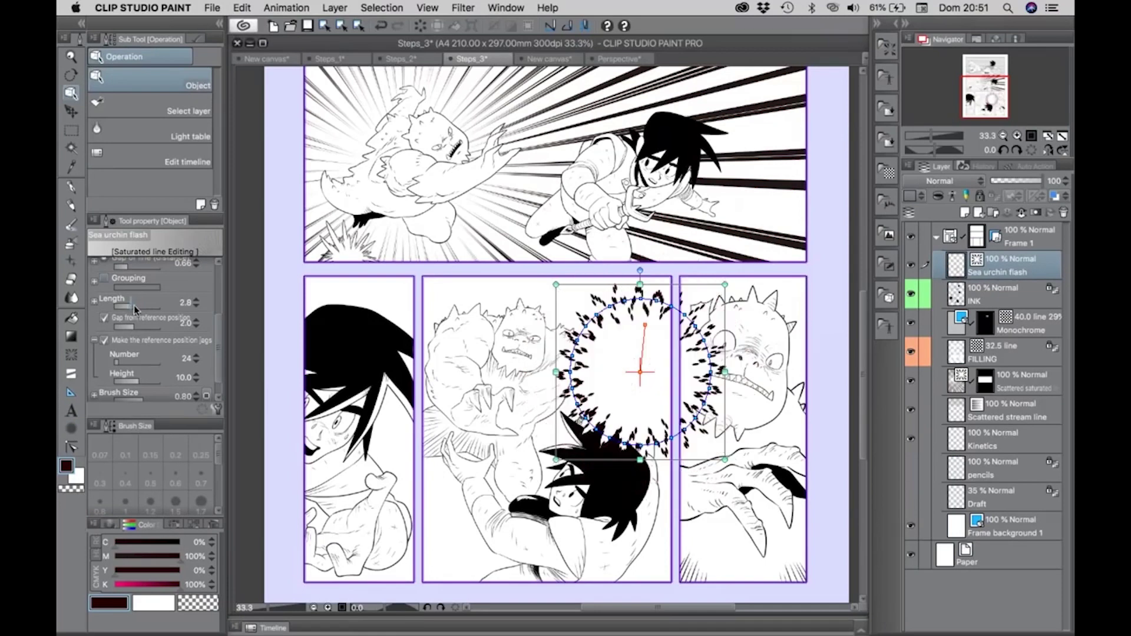
pyautogui.click(136, 307)
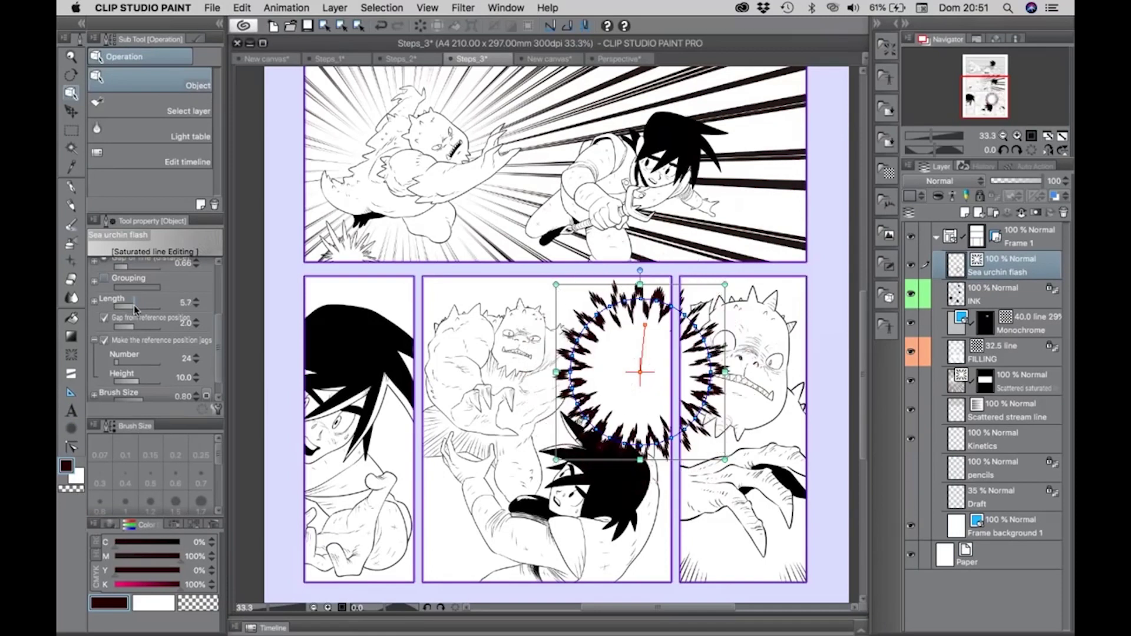
# Set the flash's reference position jags to number 17 and height 4.2, and its brush size to 0.48
pyautogui.click(126, 364)
pyautogui.click(120, 363)
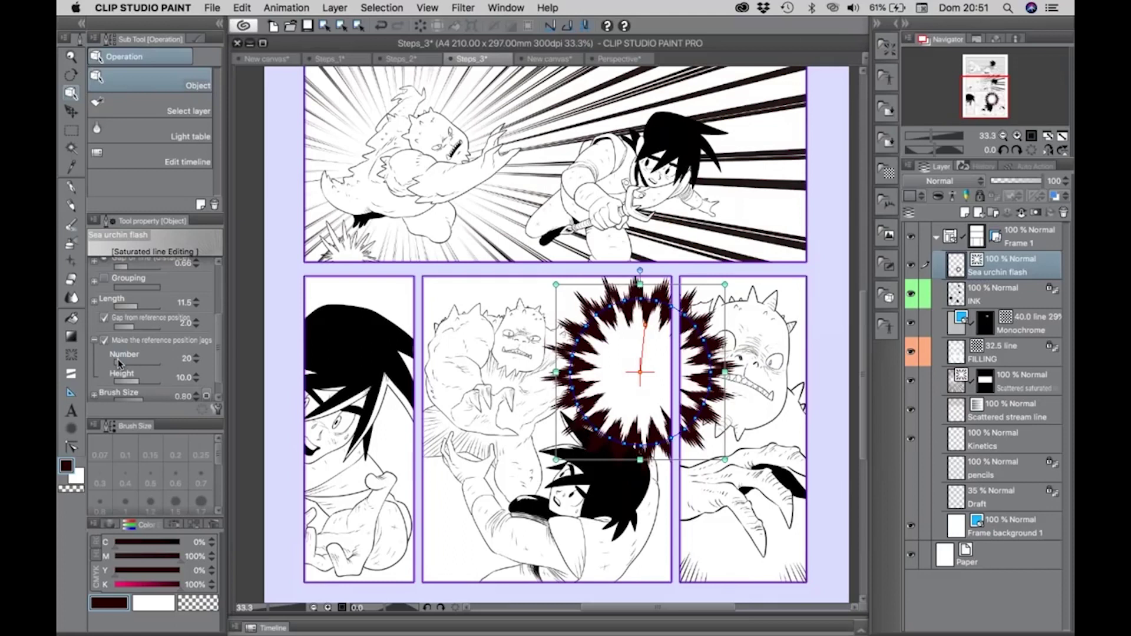
pyautogui.click(134, 382)
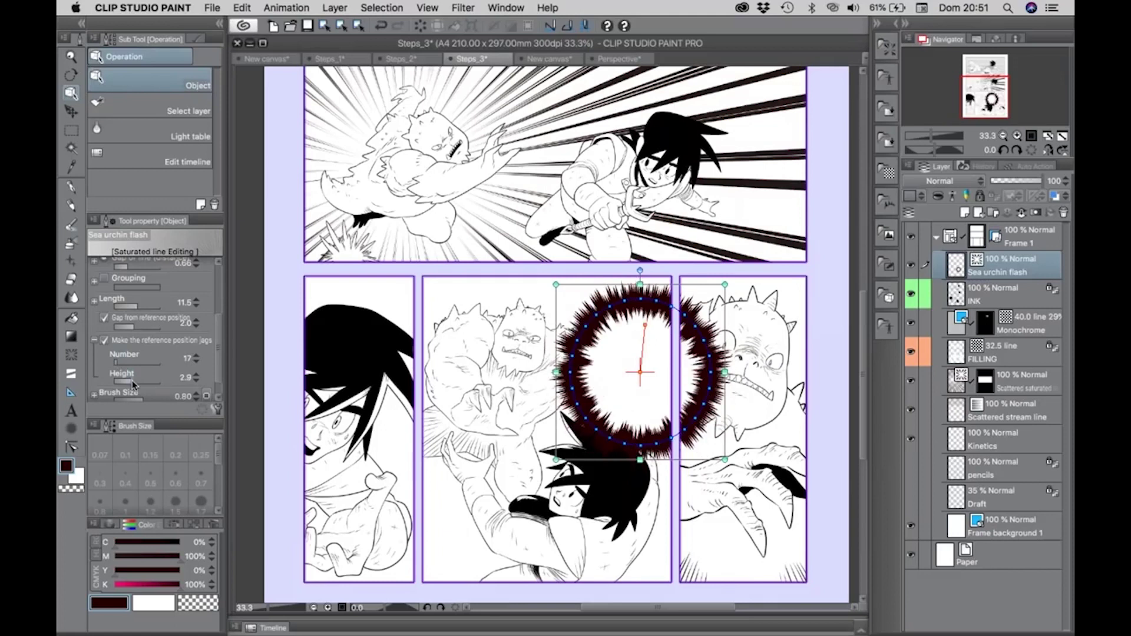
pyautogui.click(133, 381)
pyautogui.click(136, 398)
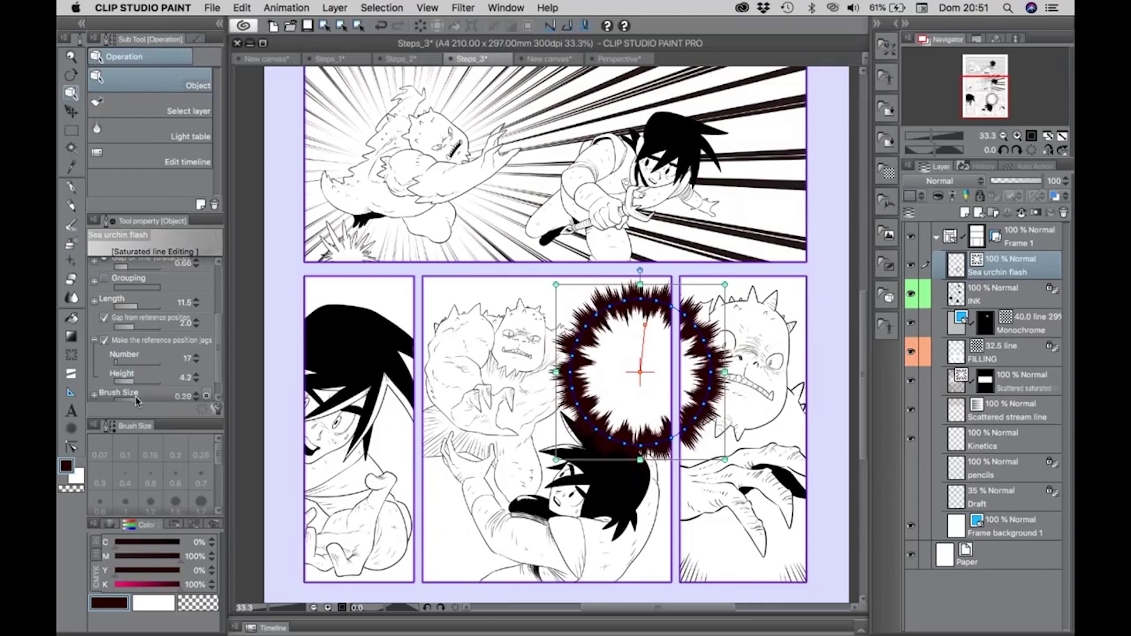
pyautogui.click(139, 397)
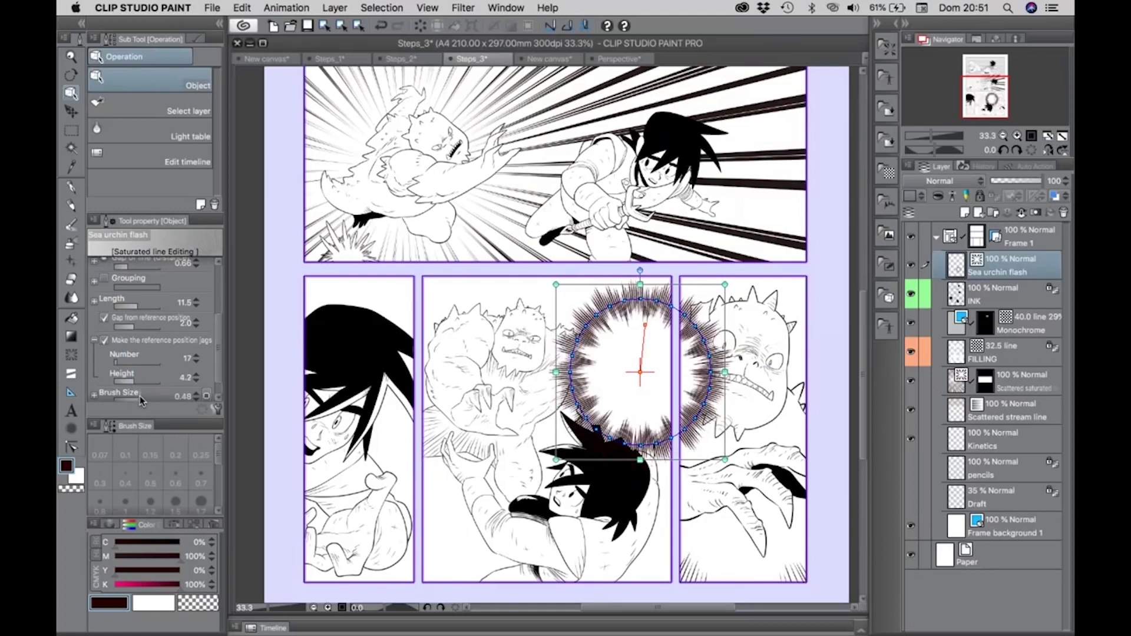
# Move the Sea urchin flash up and left within the middle panel, toward the monster's head, and activate the G-pen
pyautogui.press('/')
pyautogui.click(676, 349)
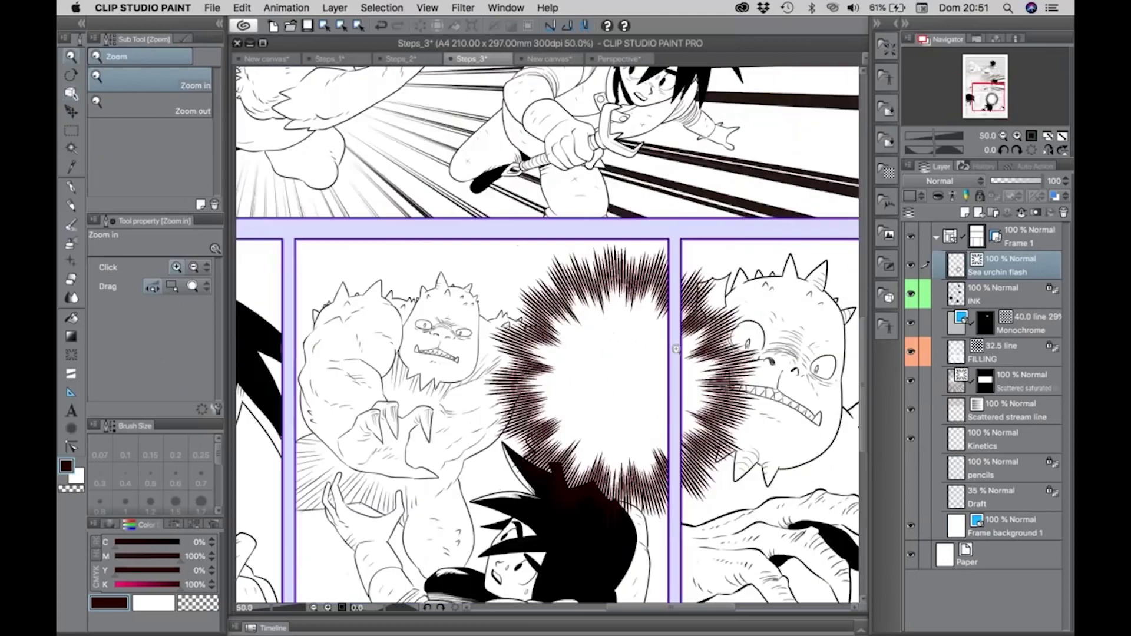
pyautogui.click(675, 349)
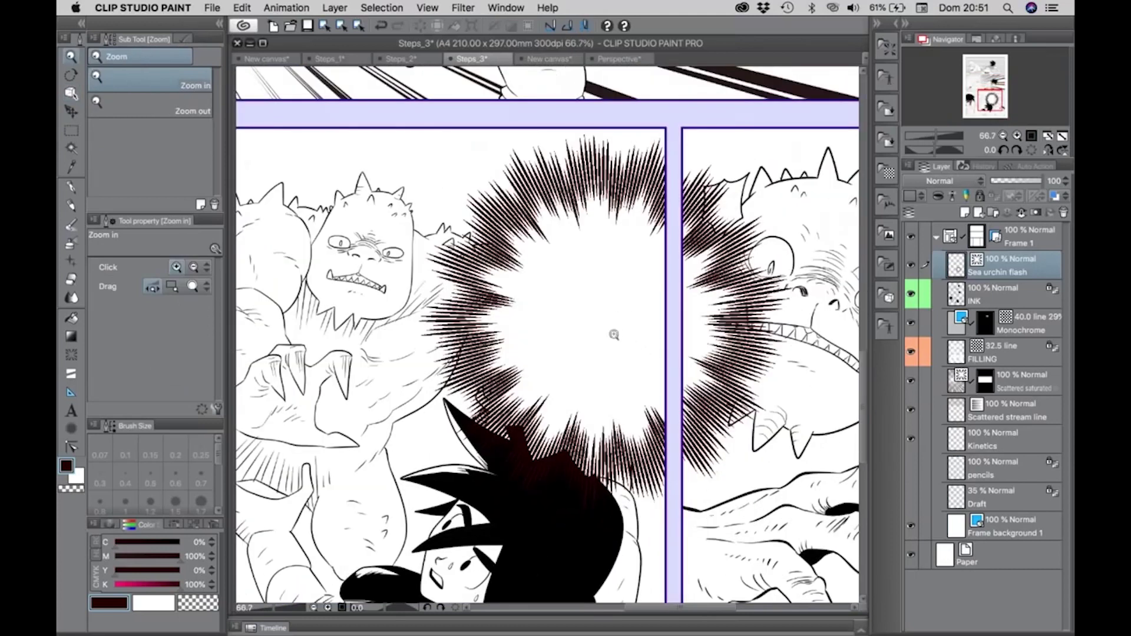
pyautogui.press('k')
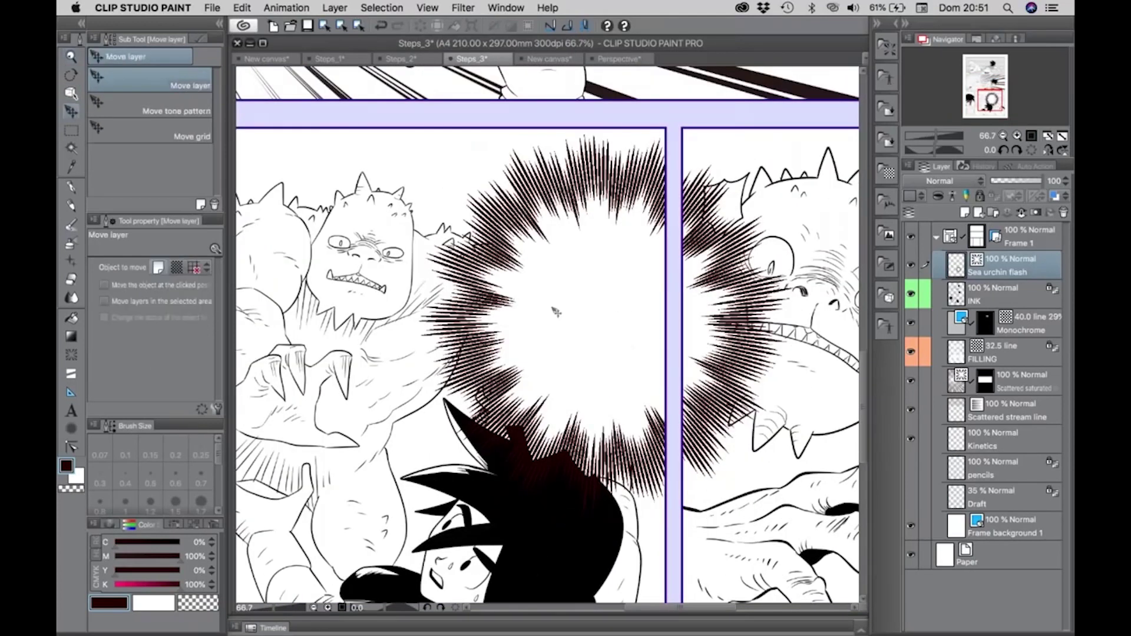
pyautogui.moveTo(555, 312); pyautogui.dragTo(489, 284)
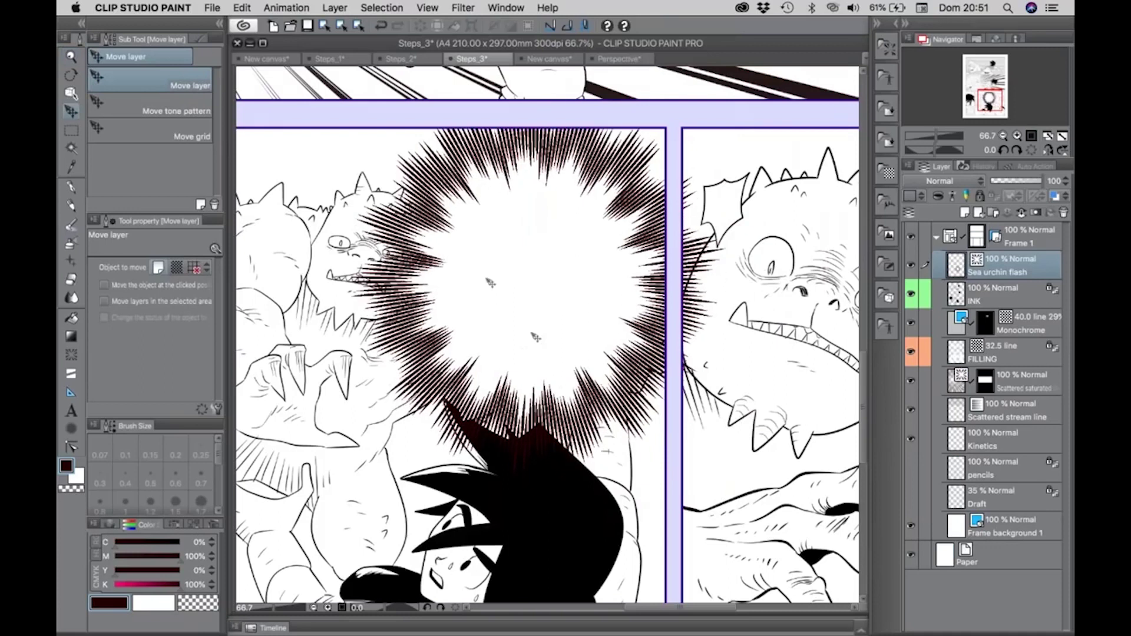
pyautogui.press('/')
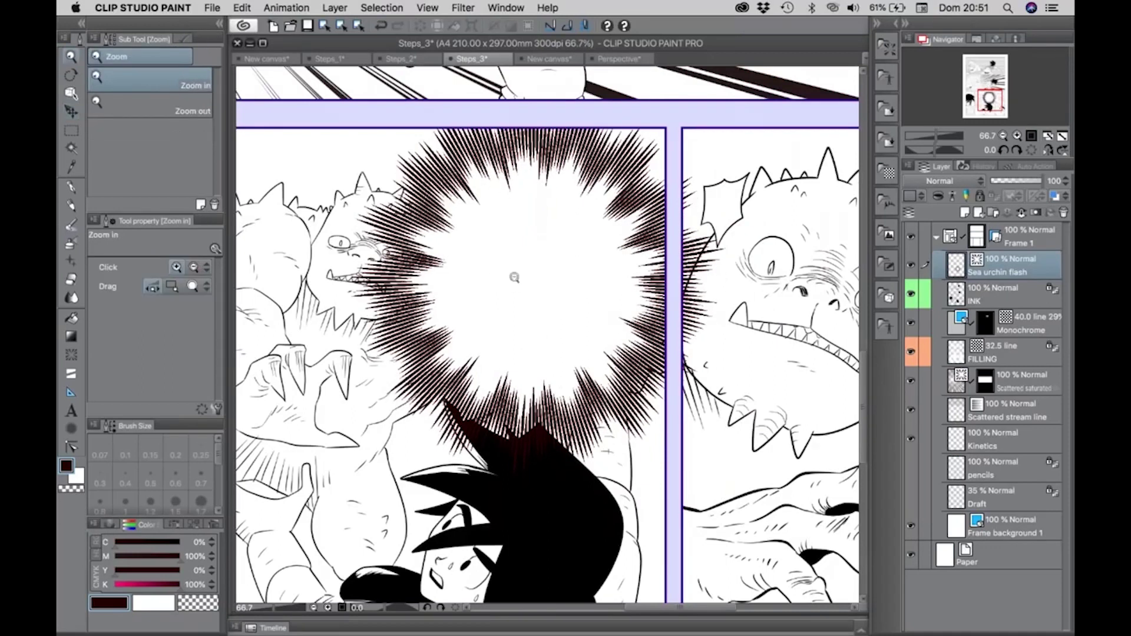
pyautogui.keyDown('alt'); pyautogui.click(514, 277); pyautogui.keyUp('alt')
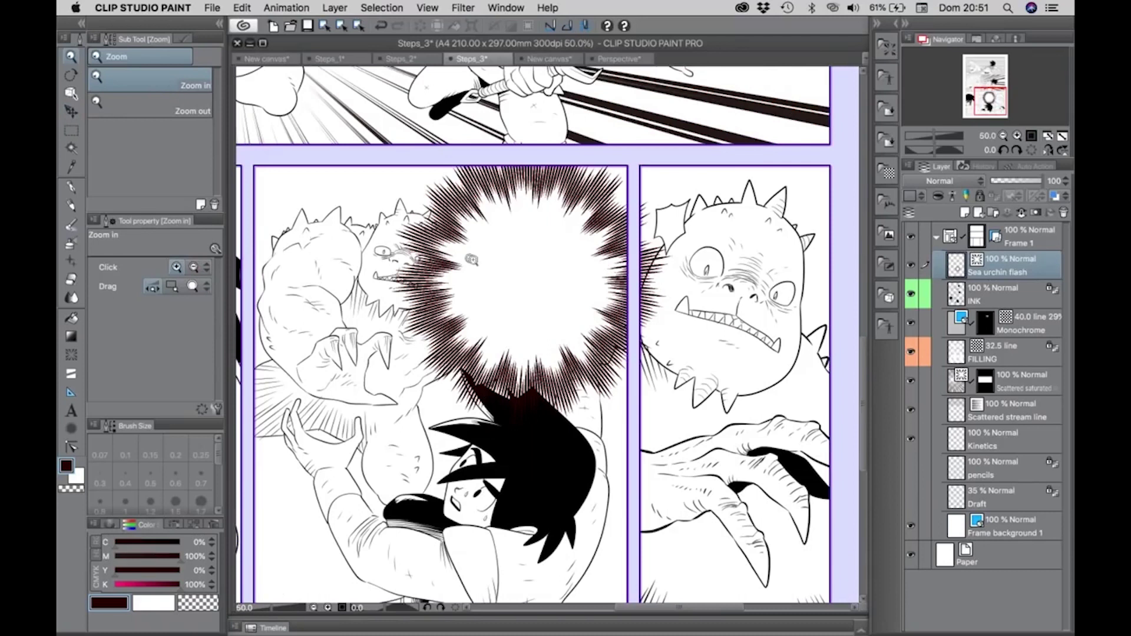
pyautogui.keyDown('alt'); pyautogui.click(474, 259); pyautogui.keyUp('alt')
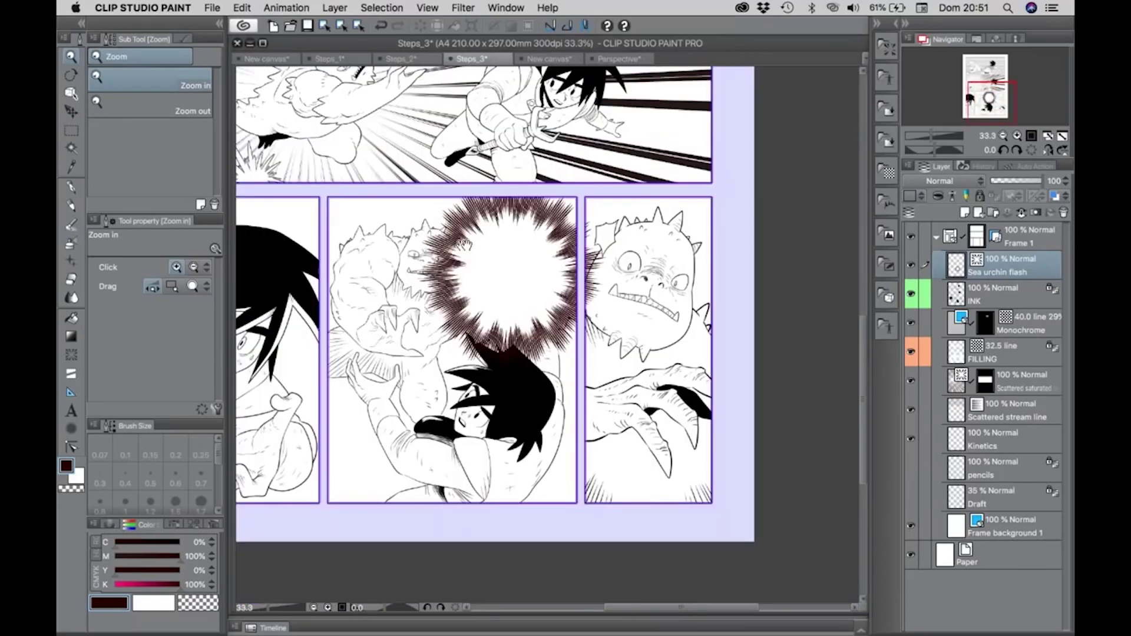
pyautogui.moveTo(463, 244); pyautogui.dragTo(608, 281)
pyautogui.click(70, 188)
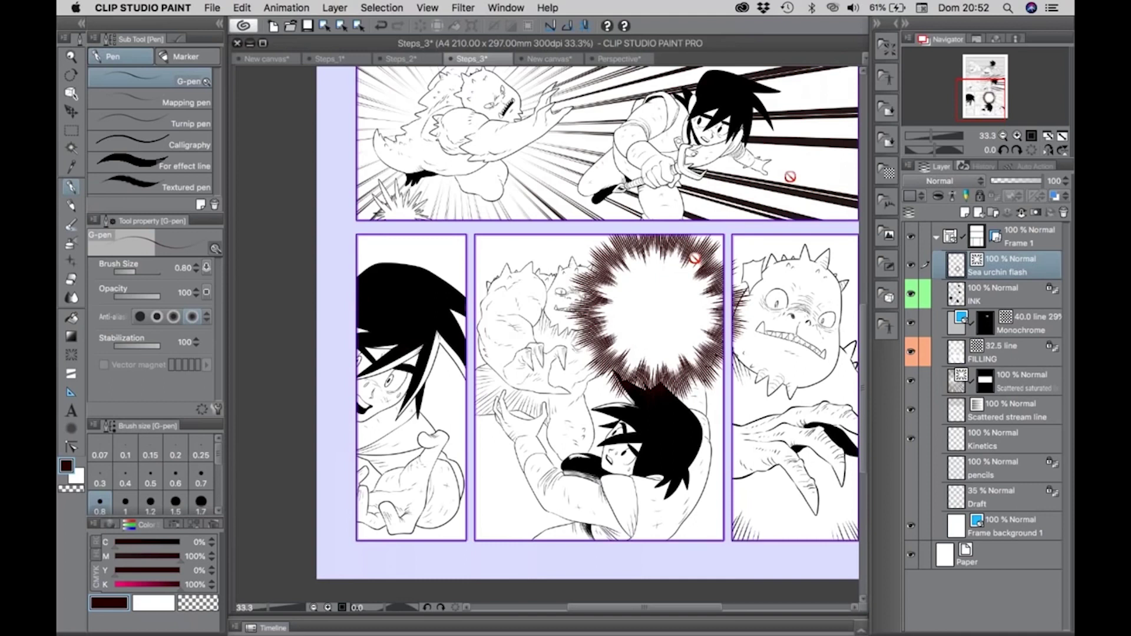
# Bring the finished comic page Switch_5.jpg forward in Preview and switch to the My stuff folder in Finder
pyautogui.press('F3')
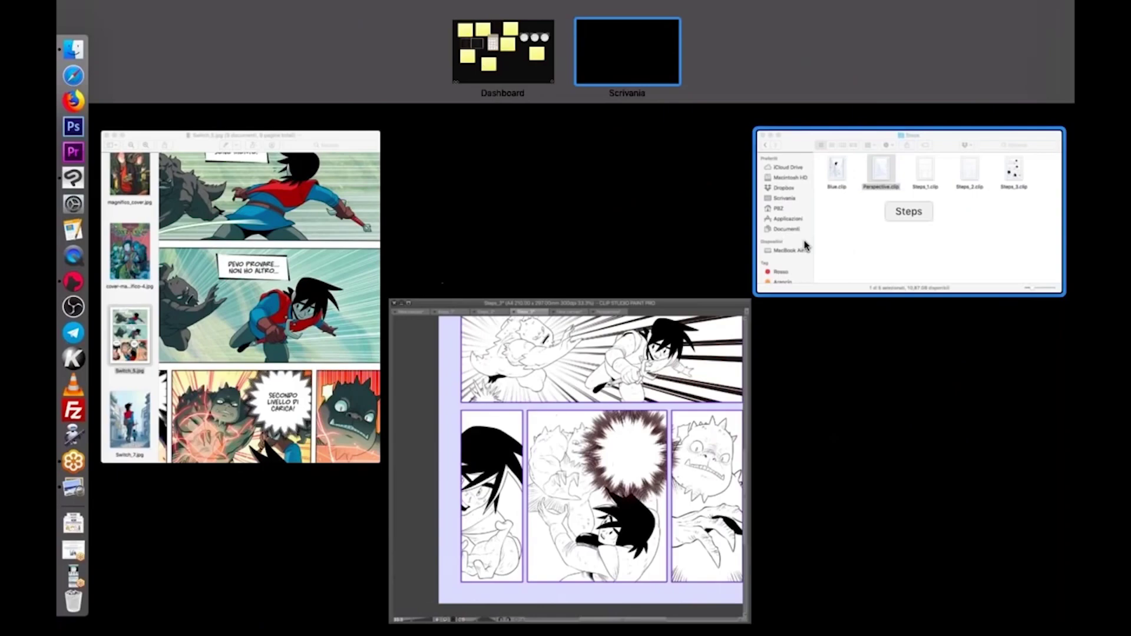
pyautogui.click(244, 303)
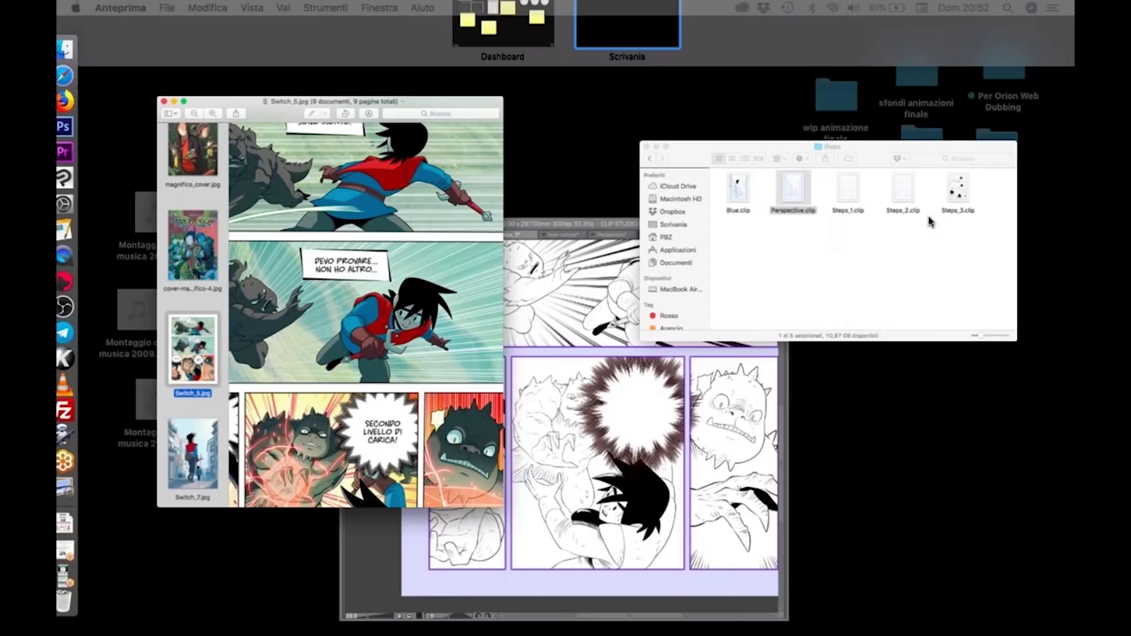
pyautogui.click(931, 217)
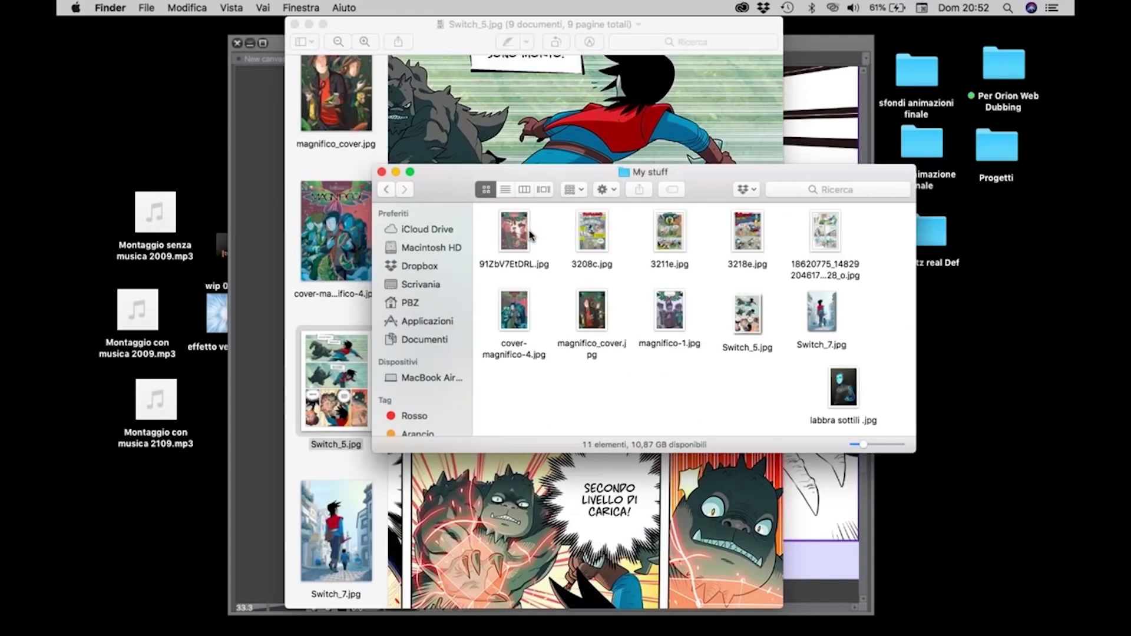
# Inspect labbra sottili .jpg in a Quick Look preview, including a closer view of the face and chest
pyautogui.click(848, 388)
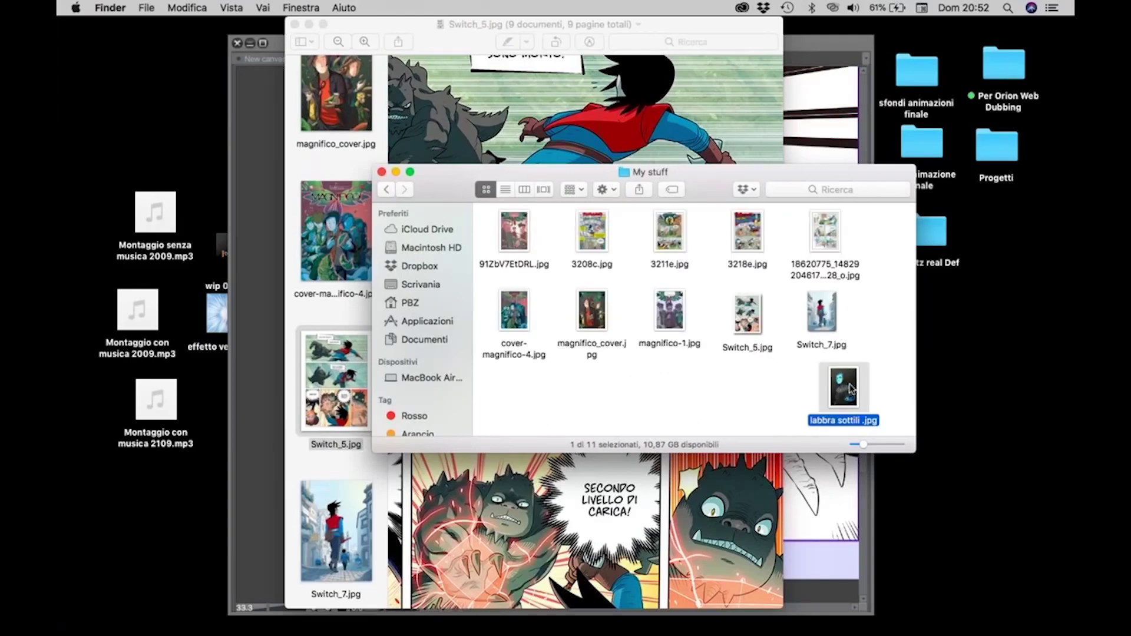
pyautogui.press('space')
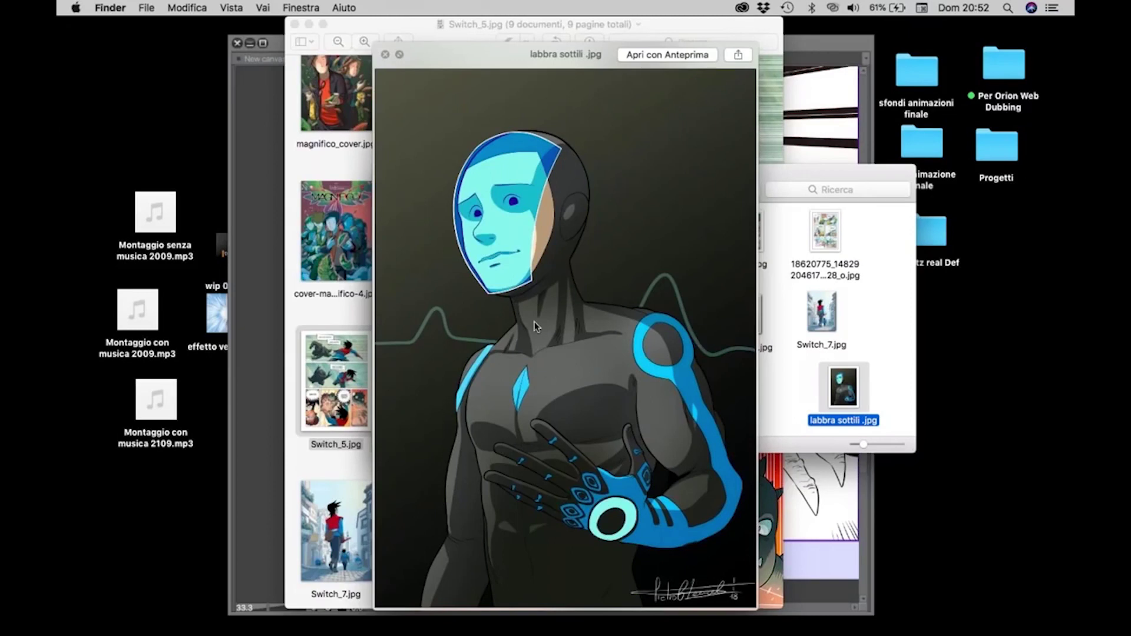
pyautogui.scroll(5, 534, 322)
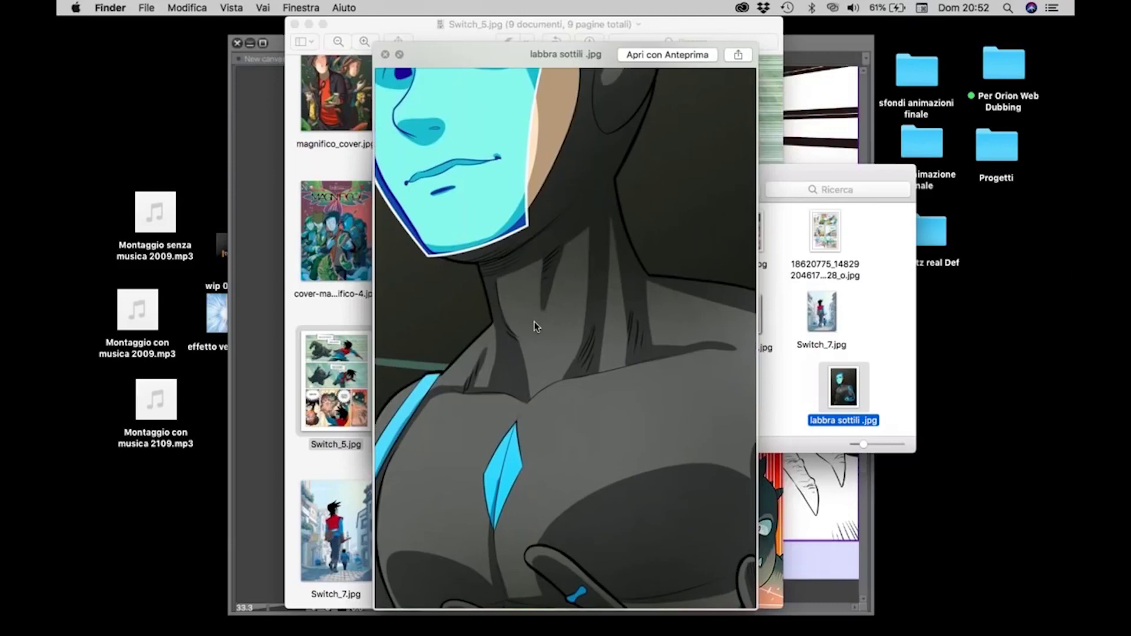
pyautogui.press('space')
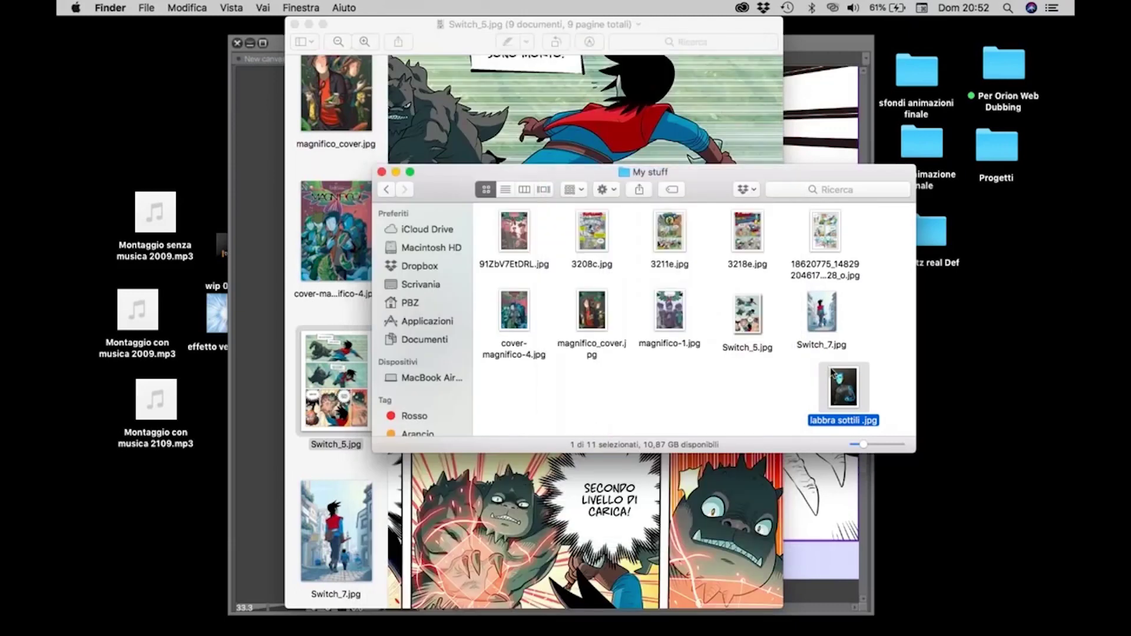
# Open labbra sottili .jpg in Preview, reposition and widen its window, and examine the head and neck up close
pyautogui.doubleClick(843, 387)
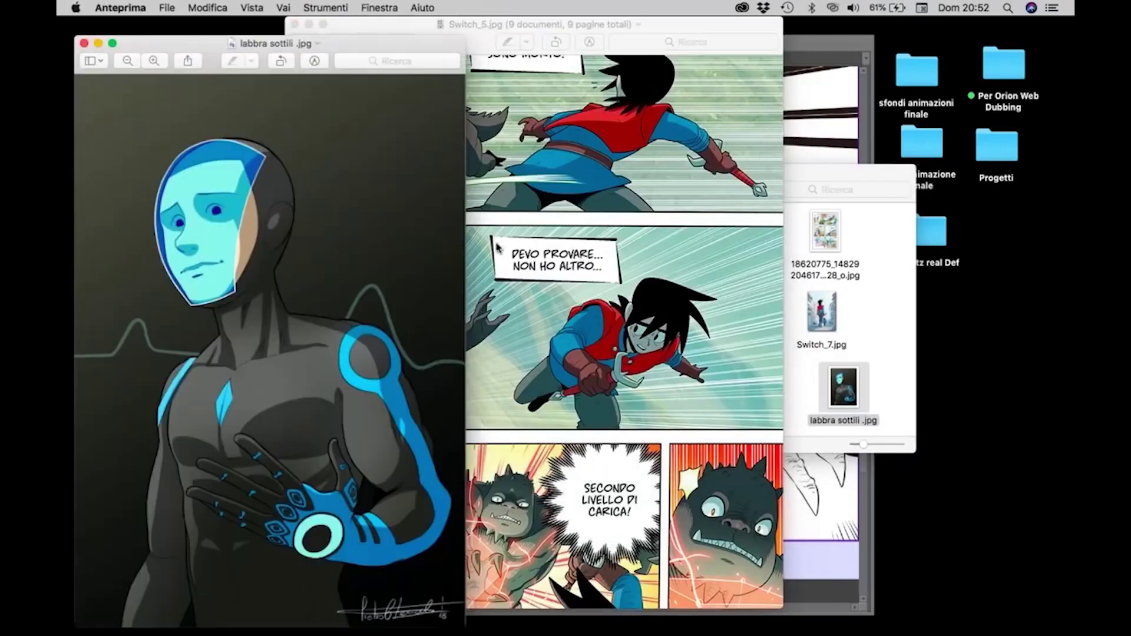
pyautogui.moveTo(213, 41); pyautogui.dragTo(492, 3)
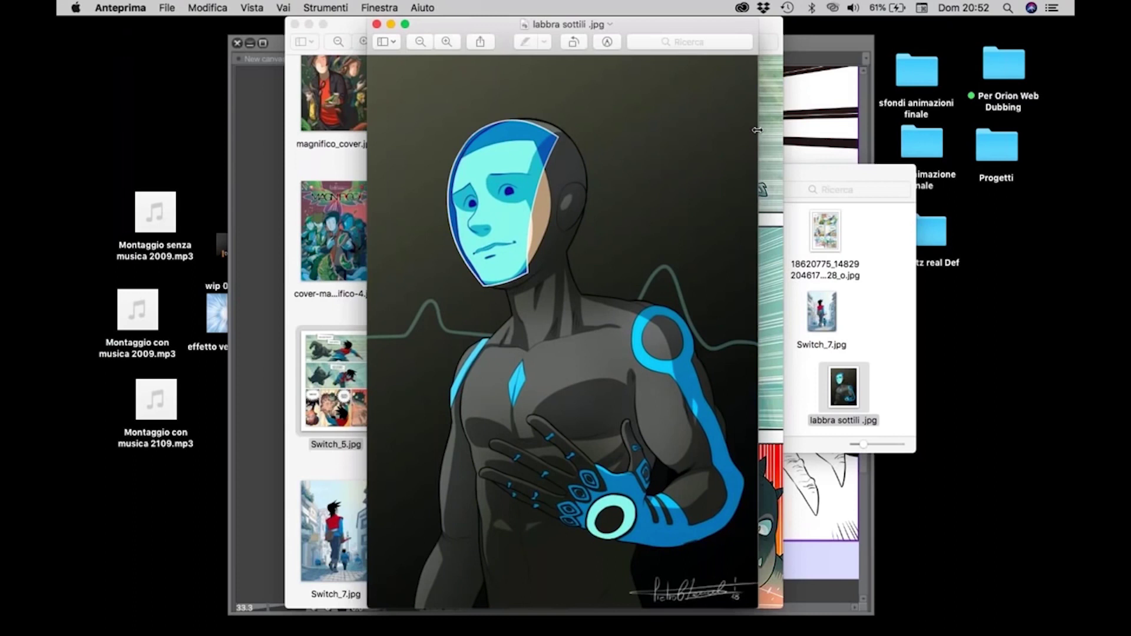
pyautogui.moveTo(757, 130); pyautogui.dragTo(944, 132)
pyautogui.scroll(6, 683, 192)
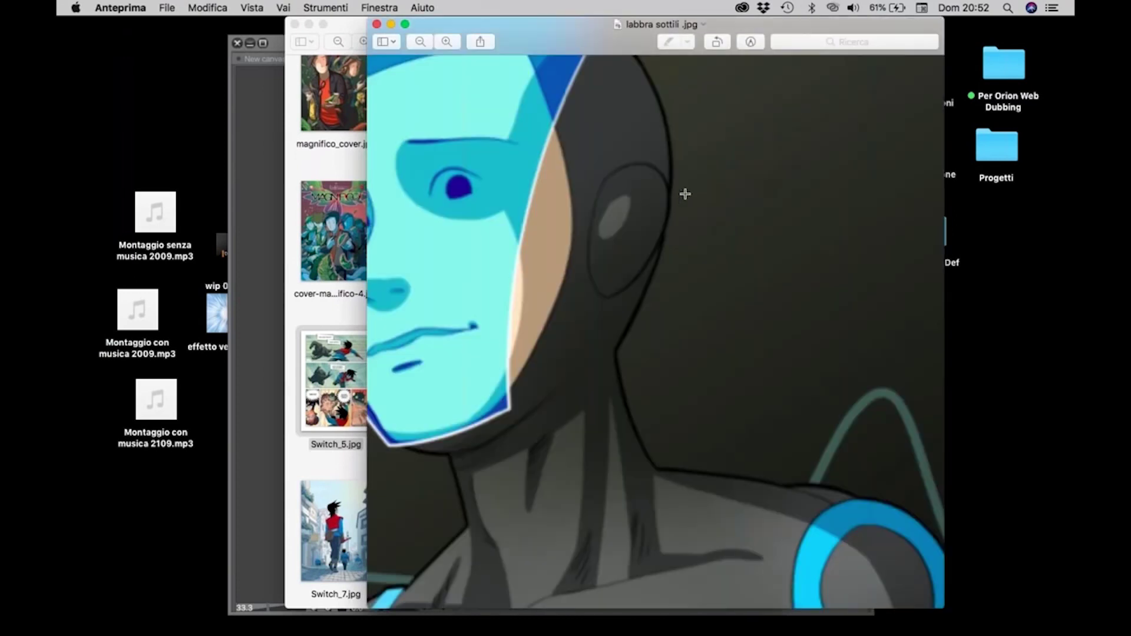
# Examine the chest, hand and full torso in labbra sottili .jpg, and quit Preview
pyautogui.scroll(-3, 643, 497)
pyautogui.scroll(-10, 644, 499)
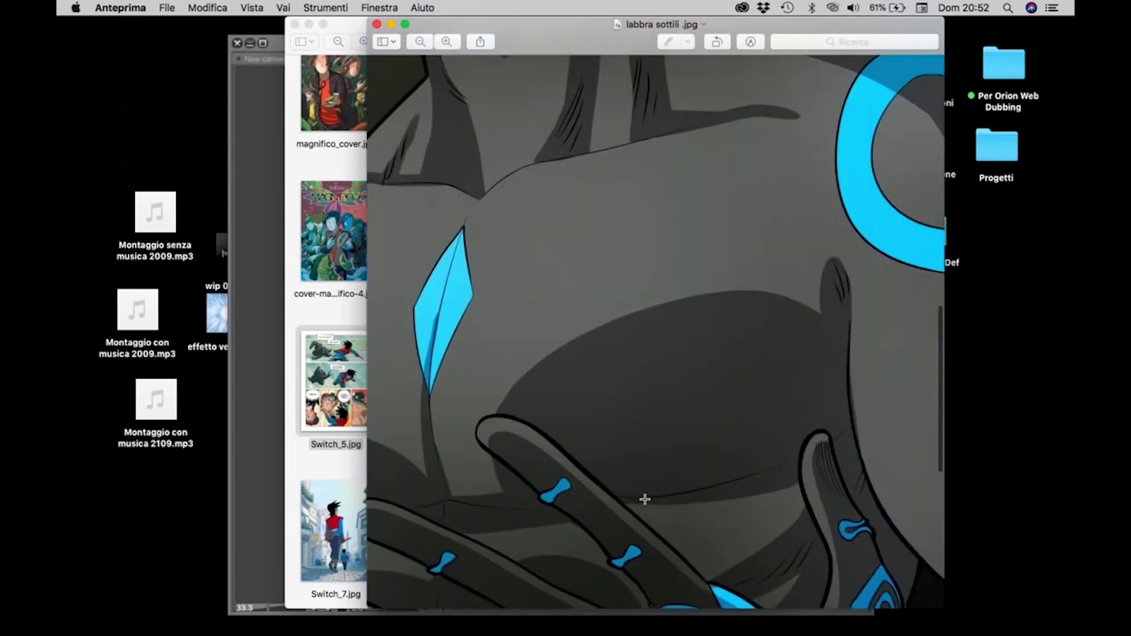
pyautogui.hscroll(-3, 644, 499)
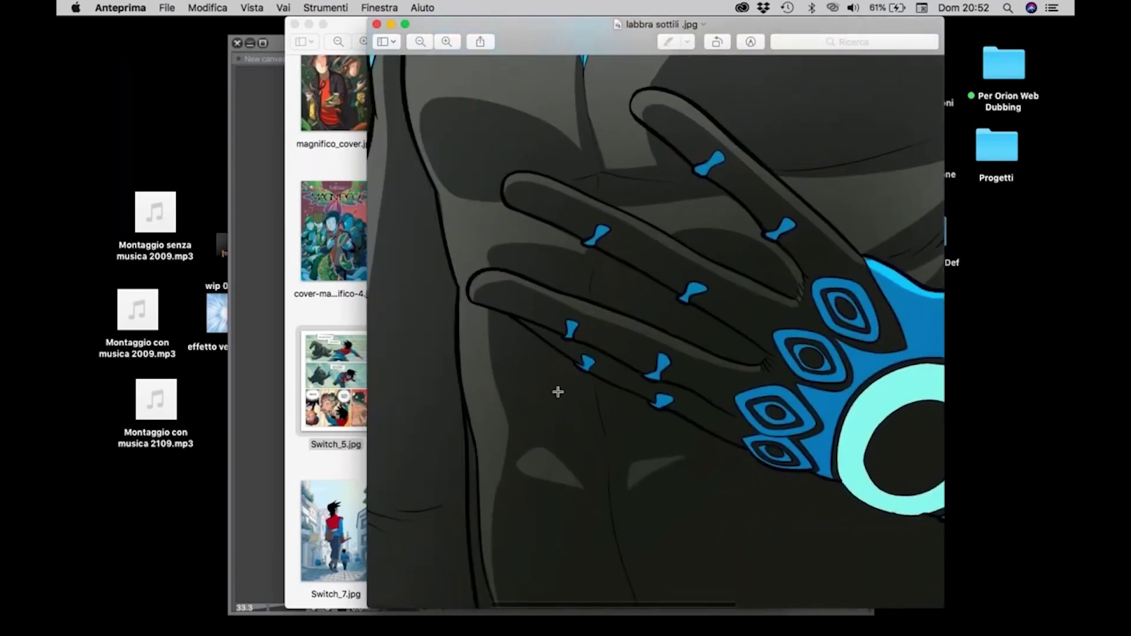
pyautogui.hscroll(-2, 558, 392)
pyautogui.scroll(-8, 557, 392)
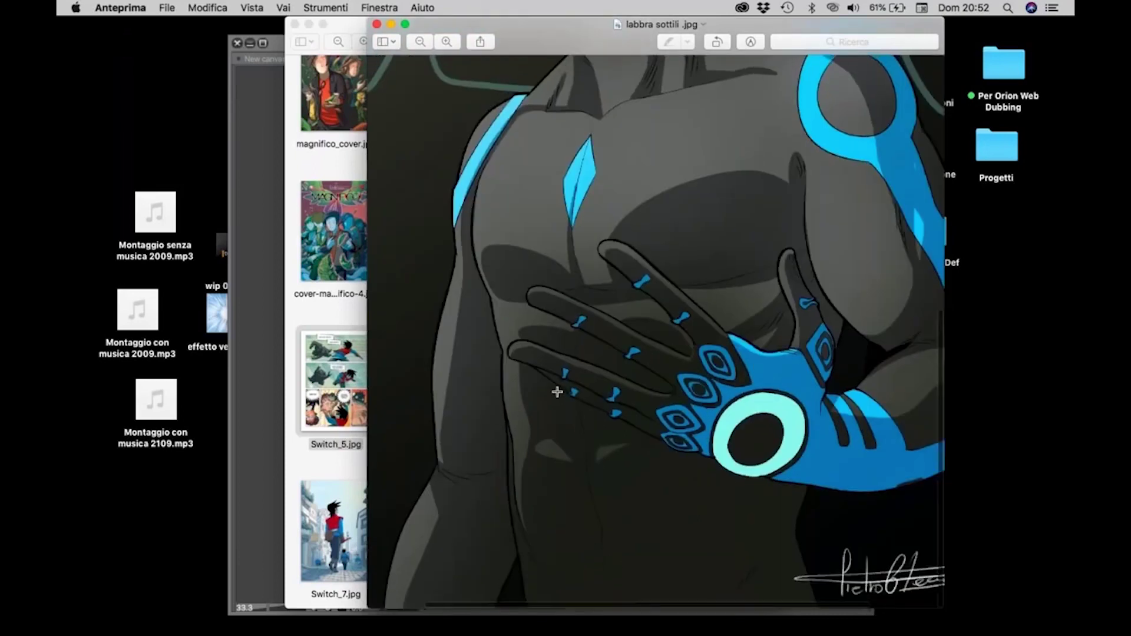
pyautogui.press('super+q')
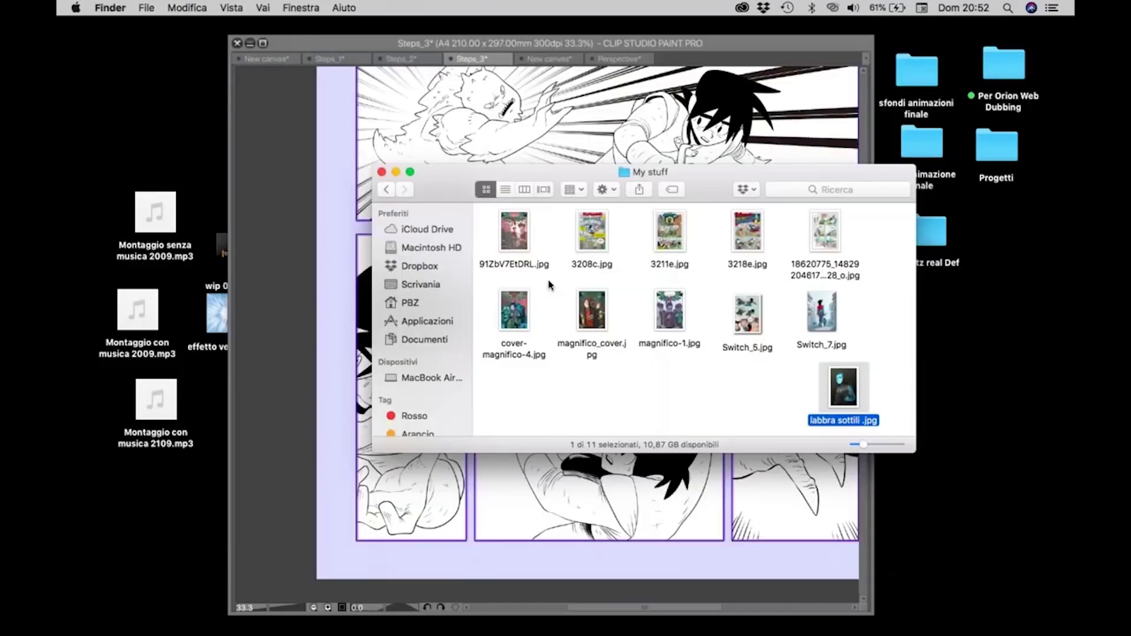
# Switch back to Clip Studio Paint and bring up the Perspective canvas with the street drawing
pyautogui.hotkey('ctrl', 'Up')
pyautogui.click(421, 239)
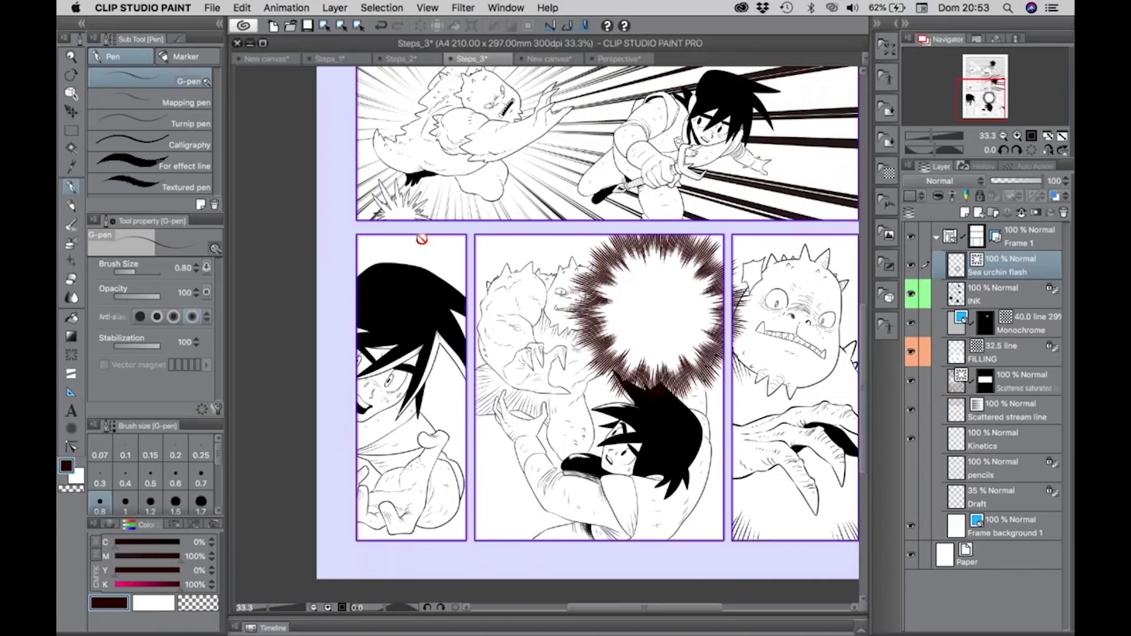
pyautogui.press('XF86AudioRaiseVolume')
pyautogui.click(636, 59)
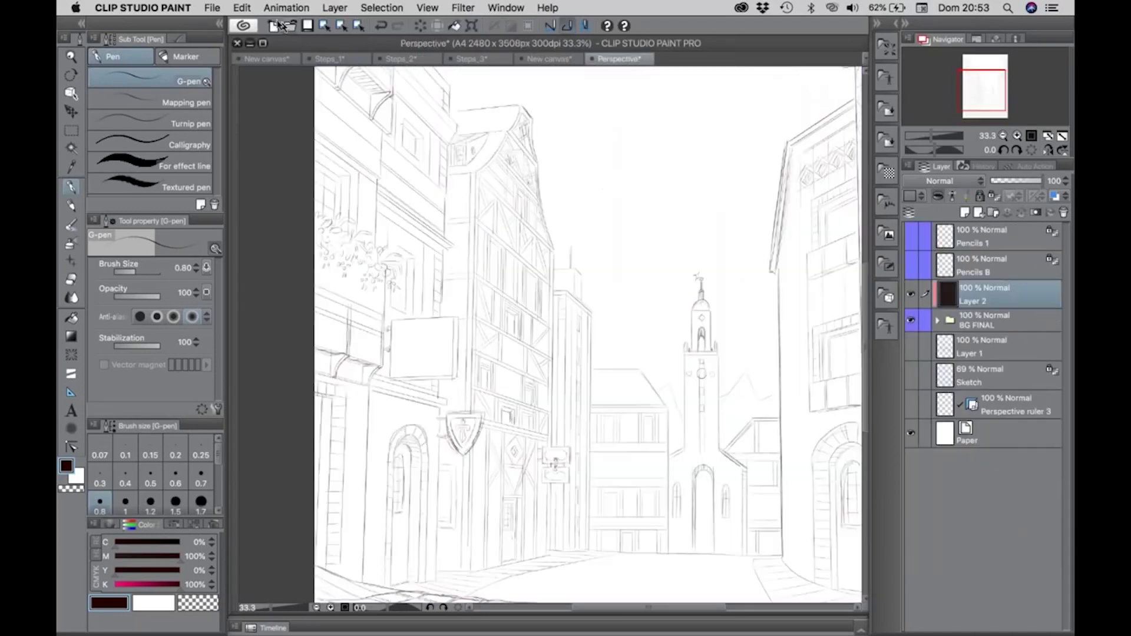
# Create a new A4 canvas of 210 × 297 mm at 300 dpi and activate the Darker pencil
pyautogui.click(212, 8)
pyautogui.click(225, 25)
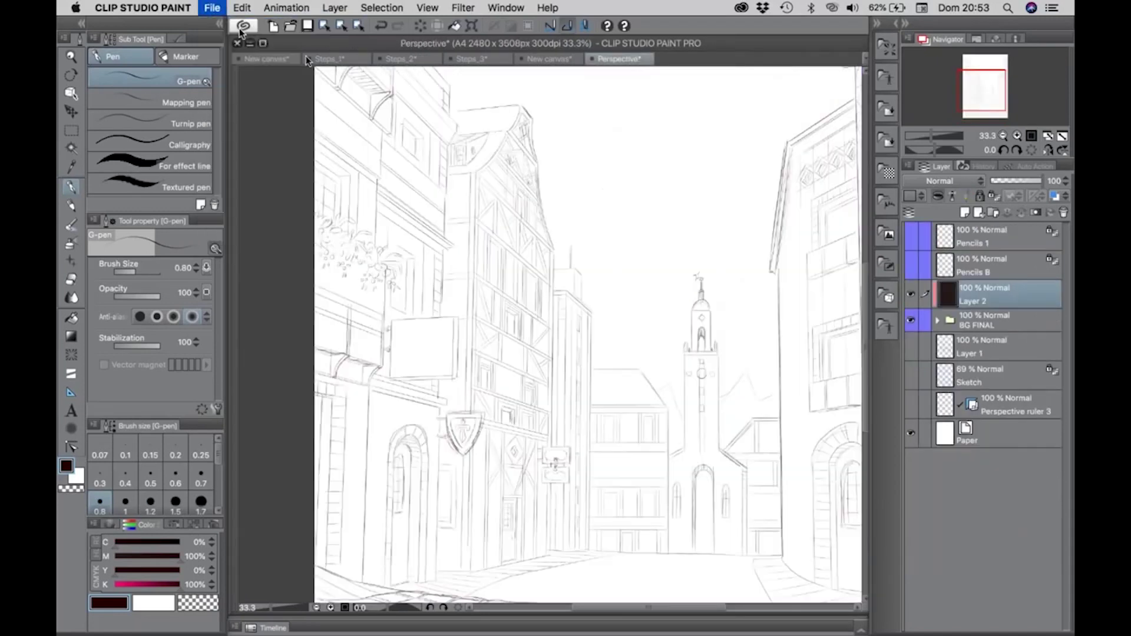
pyautogui.click(601, 160)
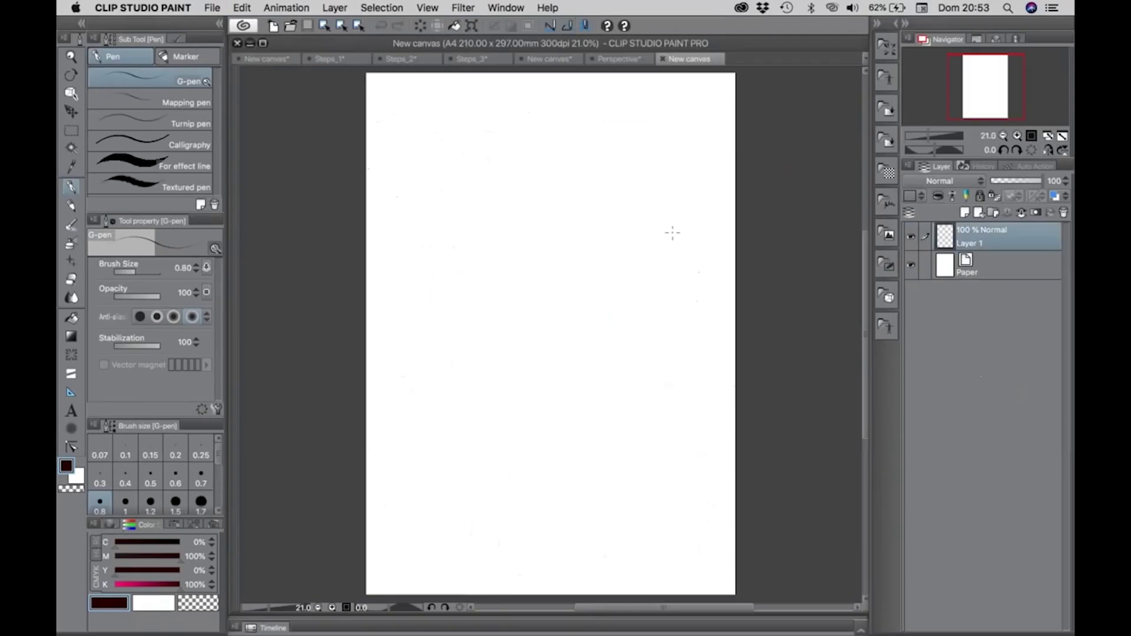
pyautogui.click(72, 205)
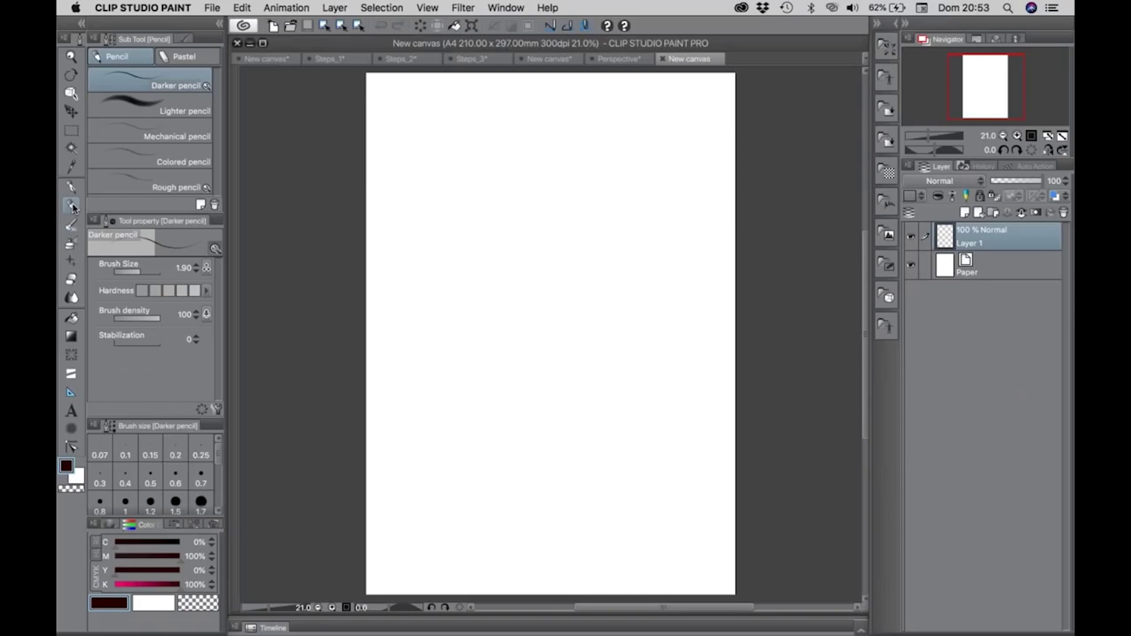
# Draw a column of short horizontal lines near the page's upper-left corner and enclose it in a tall oval
pyautogui.moveTo(399, 105)
pyautogui.mouseDown()
pyautogui.moveTo(435, 100)
pyautogui.moveTo(445, 115)
pyautogui.mouseUp()
pyautogui.moveTo(401, 136)
pyautogui.mouseDown()
pyautogui.moveTo(450, 133)
pyautogui.moveTo(443, 147)
pyautogui.mouseUp()
pyautogui.moveTo(406, 172)
pyautogui.mouseDown()
pyautogui.moveTo(439, 169)
pyautogui.moveTo(427, 205)
pyautogui.mouseUp()
pyautogui.moveTo(408, 230); pyautogui.dragTo(437, 224)
pyautogui.moveTo(414, 256); pyautogui.dragTo(441, 250)
pyautogui.moveTo(417, 280); pyautogui.dragTo(443, 274)
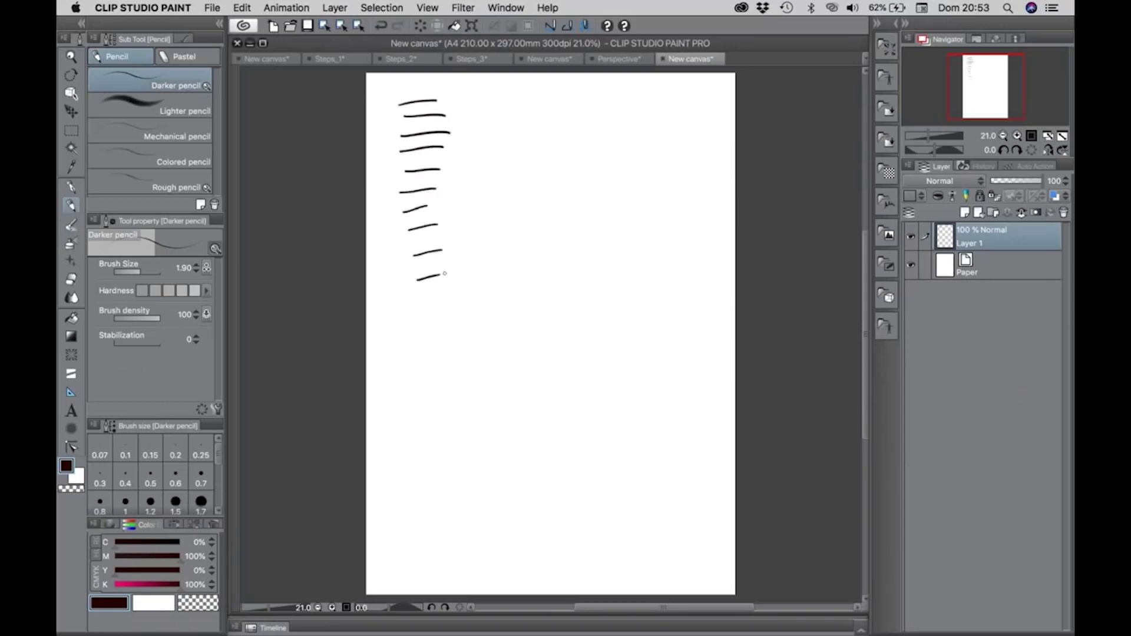
pyautogui.moveTo(386, 127)
pyautogui.mouseDown()
pyautogui.moveTo(382, 198)
pyautogui.moveTo(363, 162)
pyautogui.mouseUp()
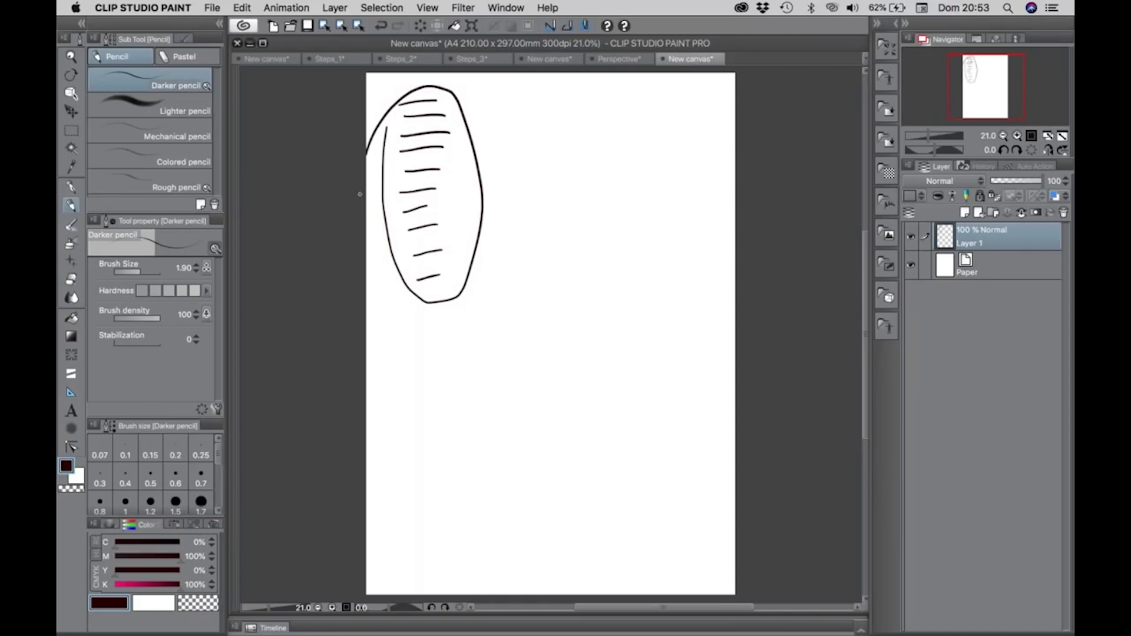
# Draw three small stacked boxes beside the oval, hatch the upper and lower ones, and circle the group
pyautogui.moveTo(555, 96)
pyautogui.mouseDown()
pyautogui.moveTo(586, 95)
pyautogui.moveTo(571, 108)
pyautogui.moveTo(596, 109)
pyautogui.moveTo(586, 126)
pyautogui.mouseUp()
pyautogui.moveTo(556, 91)
pyautogui.mouseDown()
pyautogui.moveTo(558, 109)
pyautogui.moveTo(588, 92)
pyautogui.moveTo(595, 109)
pyautogui.moveTo(559, 108)
pyautogui.mouseUp()
pyautogui.moveTo(555, 125)
pyautogui.mouseDown()
pyautogui.moveTo(555, 145)
pyautogui.moveTo(591, 142)
pyautogui.mouseUp()
pyautogui.moveTo(591, 142)
pyautogui.mouseDown()
pyautogui.moveTo(555, 144)
pyautogui.moveTo(557, 175)
pyautogui.mouseUp()
pyautogui.moveTo(554, 157)
pyautogui.mouseDown()
pyautogui.moveTo(595, 156)
pyautogui.moveTo(594, 176)
pyautogui.moveTo(556, 178)
pyautogui.moveTo(573, 159)
pyautogui.mouseUp()
pyautogui.moveTo(564, 177); pyautogui.dragTo(589, 159)
pyautogui.moveTo(577, 178); pyautogui.dragTo(590, 168)
pyautogui.moveTo(557, 104); pyautogui.dragTo(587, 96)
pyautogui.moveTo(574, 110)
pyautogui.mouseDown()
pyautogui.moveTo(600, 96)
pyautogui.moveTo(612, 197)
pyautogui.moveTo(549, 99)
pyautogui.moveTo(540, 109)
pyautogui.mouseUp()
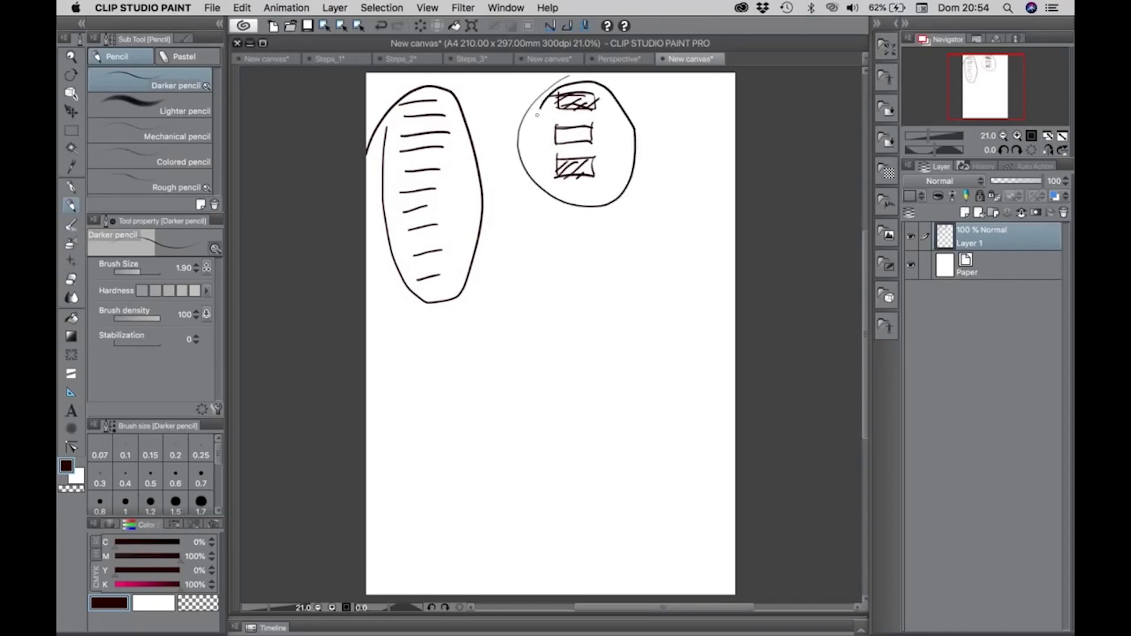
# Handwrite SCRIPT below the circled boxes and strike it through with a diagonal line
pyautogui.moveTo(550, 247)
pyautogui.mouseDown()
pyautogui.moveTo(557, 266)
pyautogui.moveTo(527, 284)
pyautogui.mouseUp()
pyautogui.moveTo(573, 255)
pyautogui.mouseDown()
pyautogui.moveTo(556, 273)
pyautogui.moveTo(586, 282)
pyautogui.mouseUp()
pyautogui.moveTo(589, 254)
pyautogui.mouseDown()
pyautogui.moveTo(590, 287)
pyautogui.moveTo(590, 271)
pyautogui.moveTo(622, 291)
pyautogui.mouseUp()
pyautogui.moveTo(631, 262); pyautogui.dragTo(632, 291)
pyautogui.moveTo(631, 262); pyautogui.dragTo(633, 275)
pyautogui.moveTo(668, 253)
pyautogui.mouseDown()
pyautogui.moveTo(667, 290)
pyautogui.moveTo(688, 252)
pyautogui.mouseUp()
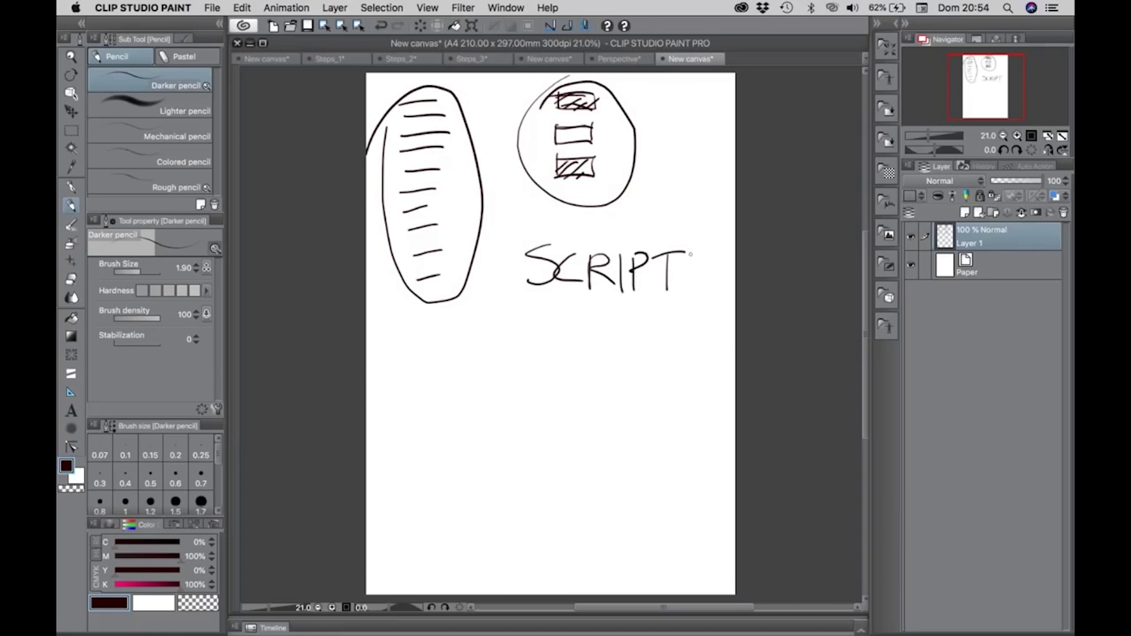
pyautogui.moveTo(500, 315); pyautogui.dragTo(675, 227)
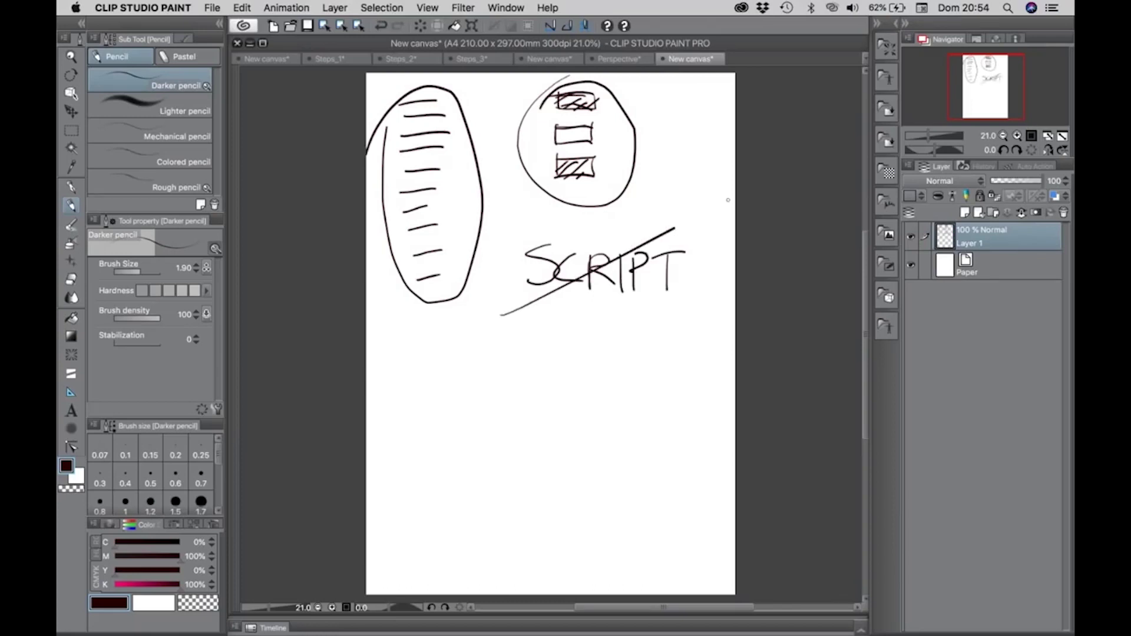
# Add horizontal dashes beside the upper and lower boxes and circle the middle box
pyautogui.moveTo(610, 168); pyautogui.dragTo(654, 166)
pyautogui.moveTo(613, 171); pyautogui.dragTo(654, 169)
pyautogui.moveTo(616, 104); pyautogui.dragTo(654, 102)
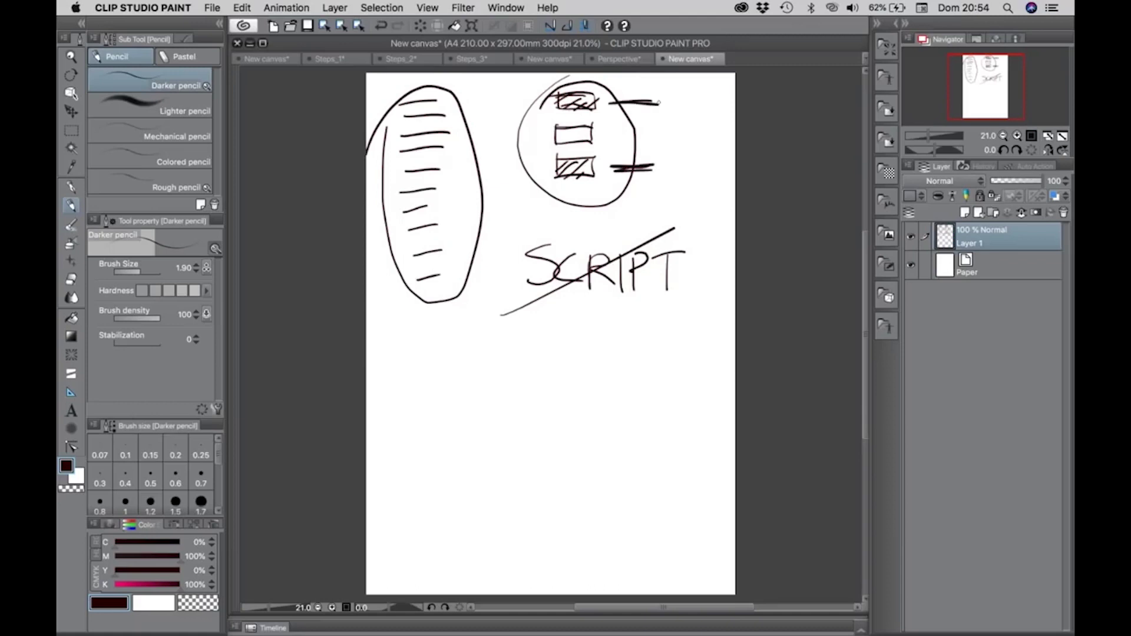
pyautogui.moveTo(558, 118)
pyautogui.mouseDown()
pyautogui.moveTo(610, 142)
pyautogui.moveTo(609, 118)
pyautogui.moveTo(540, 121)
pyautogui.moveTo(626, 143)
pyautogui.mouseUp()
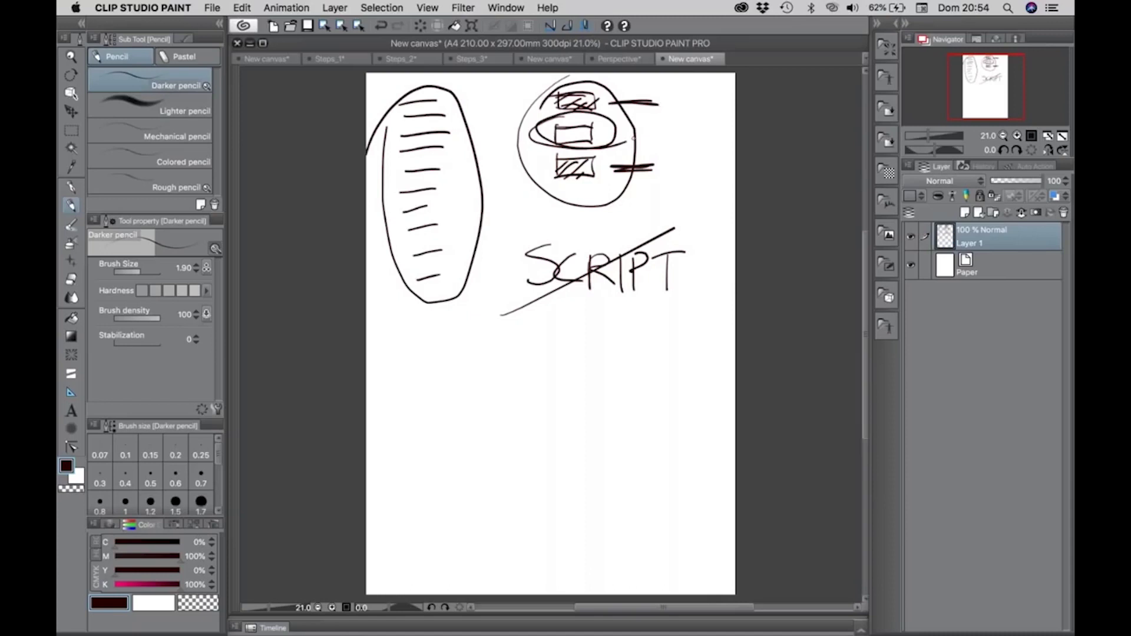
# Write a 2 below SCRIPT and ring and scribble over two spots midway down the column of lines
pyautogui.moveTo(512, 341); pyautogui.dragTo(547, 367)
pyautogui.moveTo(413, 182)
pyautogui.mouseDown()
pyautogui.moveTo(436, 198)
pyautogui.moveTo(388, 184)
pyautogui.moveTo(443, 187)
pyautogui.moveTo(416, 182)
pyautogui.mouseUp()
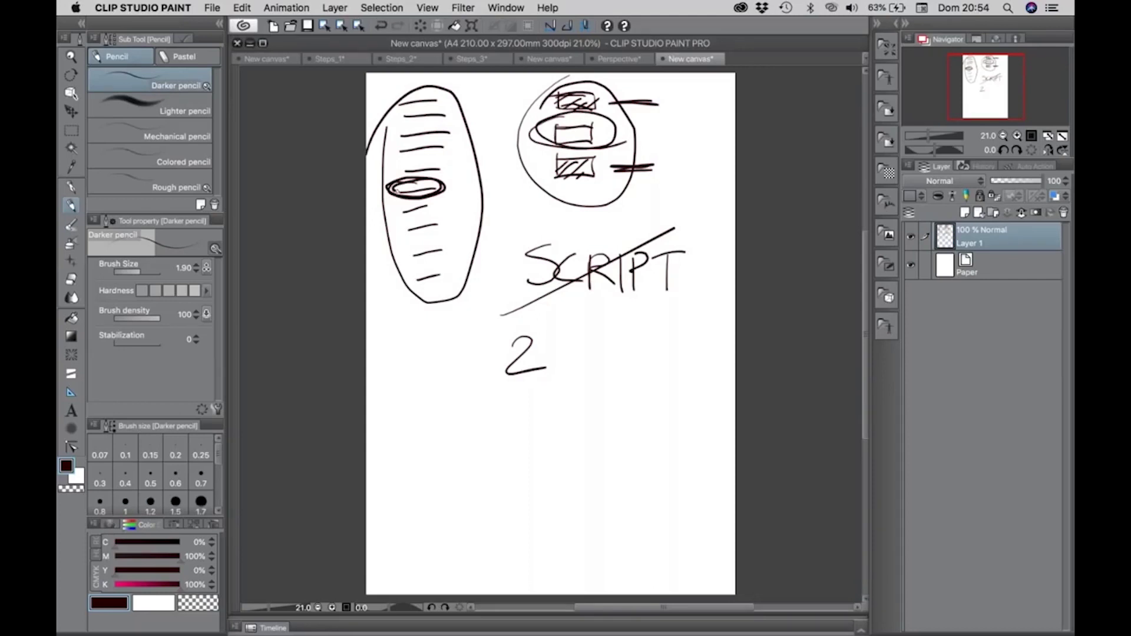
pyautogui.moveTo(389, 199)
pyautogui.mouseDown()
pyautogui.moveTo(445, 191)
pyautogui.moveTo(390, 233)
pyautogui.moveTo(444, 224)
pyautogui.mouseUp()
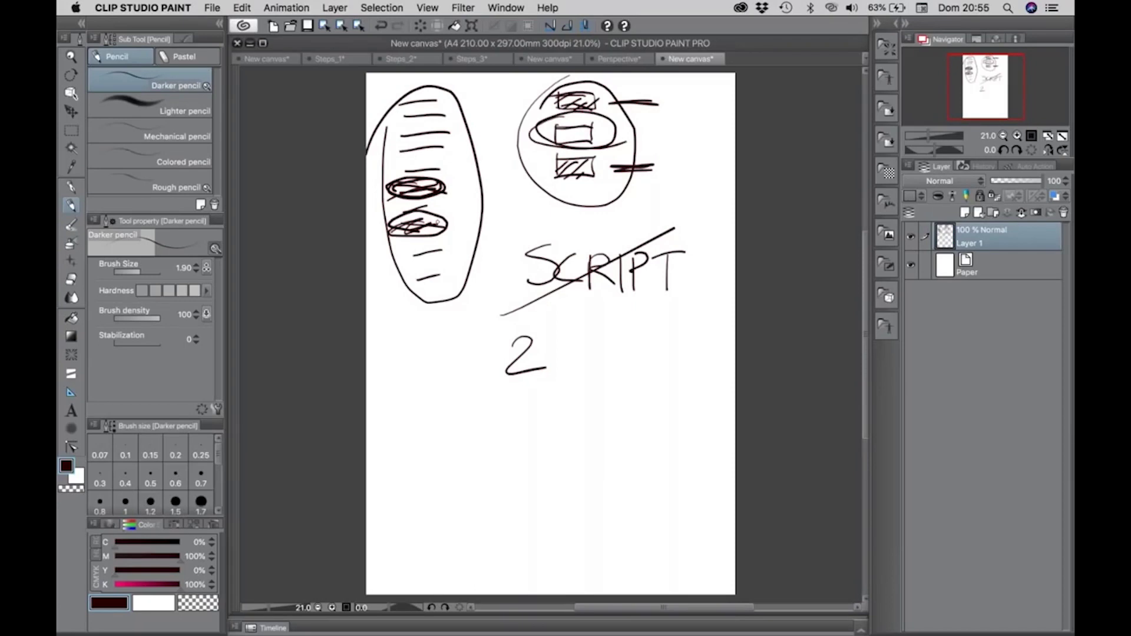
# Darken the lower ringed spot in the column and link the marked lines with small curved arrows
pyautogui.moveTo(394, 225)
pyautogui.mouseDown()
pyautogui.moveTo(438, 229)
pyautogui.moveTo(406, 222)
pyautogui.mouseUp()
pyautogui.moveTo(445, 226); pyautogui.dragTo(448, 272)
pyautogui.moveTo(454, 183)
pyautogui.mouseDown()
pyautogui.moveTo(451, 223)
pyautogui.moveTo(457, 176)
pyautogui.mouseUp()
# Ring the 2, a new 3 drawn below it, and the dashes beside the upper and lower boxes
pyautogui.moveTo(518, 312)
pyautogui.mouseDown()
pyautogui.moveTo(480, 350)
pyautogui.moveTo(548, 306)
pyautogui.moveTo(498, 321)
pyautogui.mouseUp()
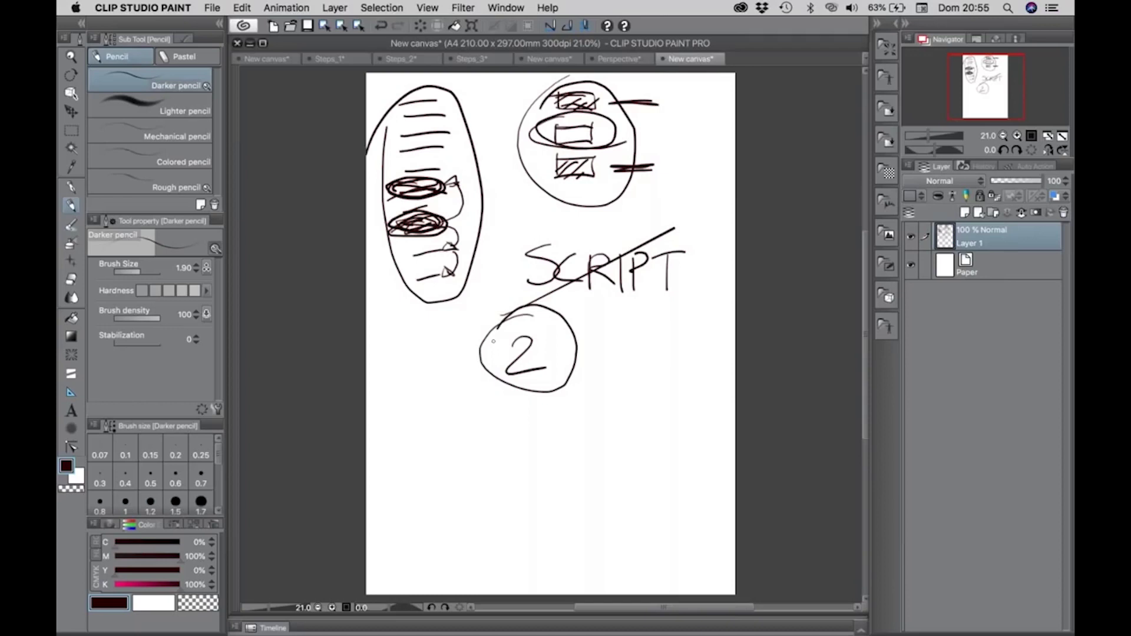
pyautogui.moveTo(510, 425)
pyautogui.mouseDown()
pyautogui.moveTo(524, 452)
pyautogui.moveTo(497, 482)
pyautogui.mouseUp()
pyautogui.moveTo(524, 405)
pyautogui.mouseDown()
pyautogui.moveTo(480, 424)
pyautogui.moveTo(578, 451)
pyautogui.moveTo(477, 423)
pyautogui.mouseUp()
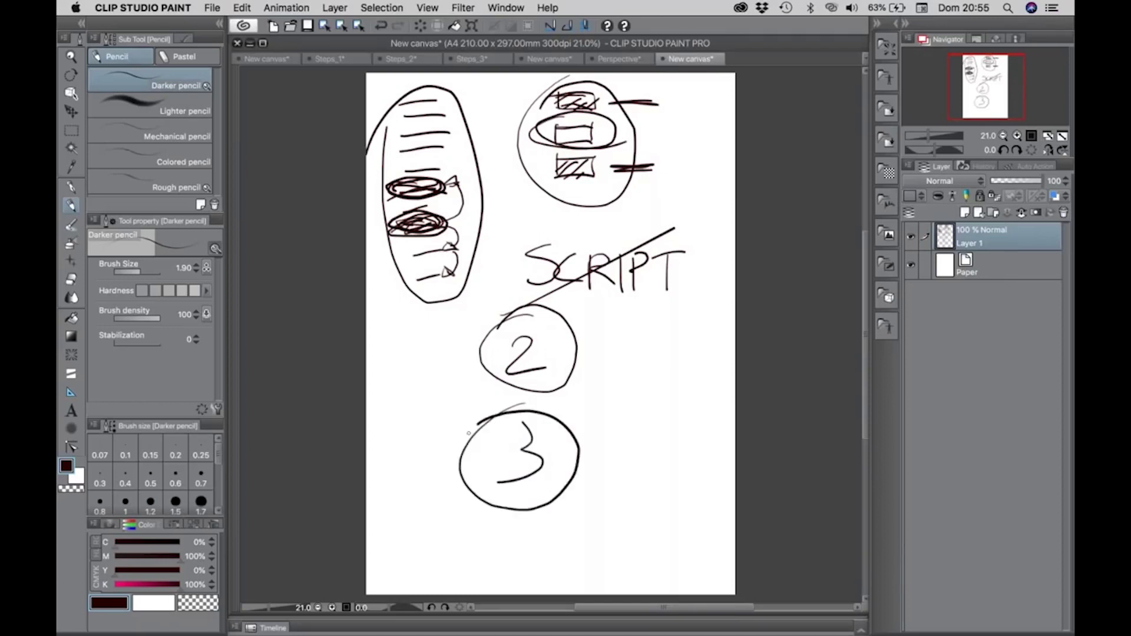
pyautogui.moveTo(633, 146)
pyautogui.mouseDown()
pyautogui.moveTo(612, 175)
pyautogui.moveTo(662, 151)
pyautogui.moveTo(610, 174)
pyautogui.moveTo(659, 160)
pyautogui.mouseUp()
pyautogui.moveTo(601, 89)
pyautogui.mouseDown()
pyautogui.moveTo(616, 109)
pyautogui.moveTo(659, 82)
pyautogui.moveTo(600, 90)
pyautogui.moveTo(606, 96)
pyautogui.mouseUp()
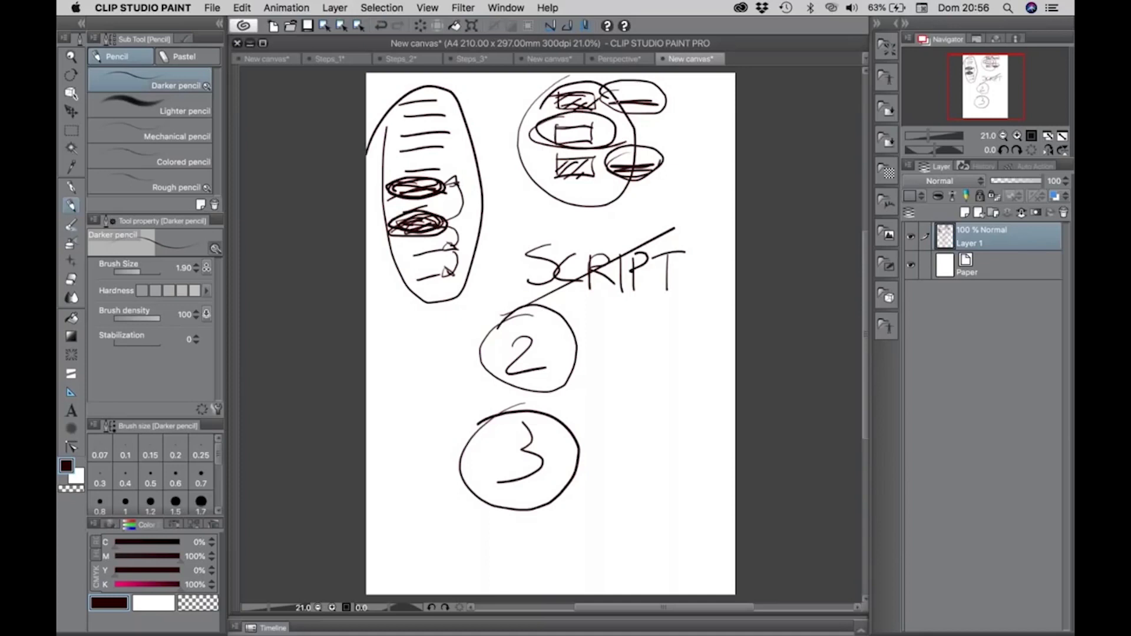
# Switch to the My stuff folder in Finder and inspect Switch_5.jpg in a Quick Look preview
pyautogui.hotkey('ctrl', 'Up')
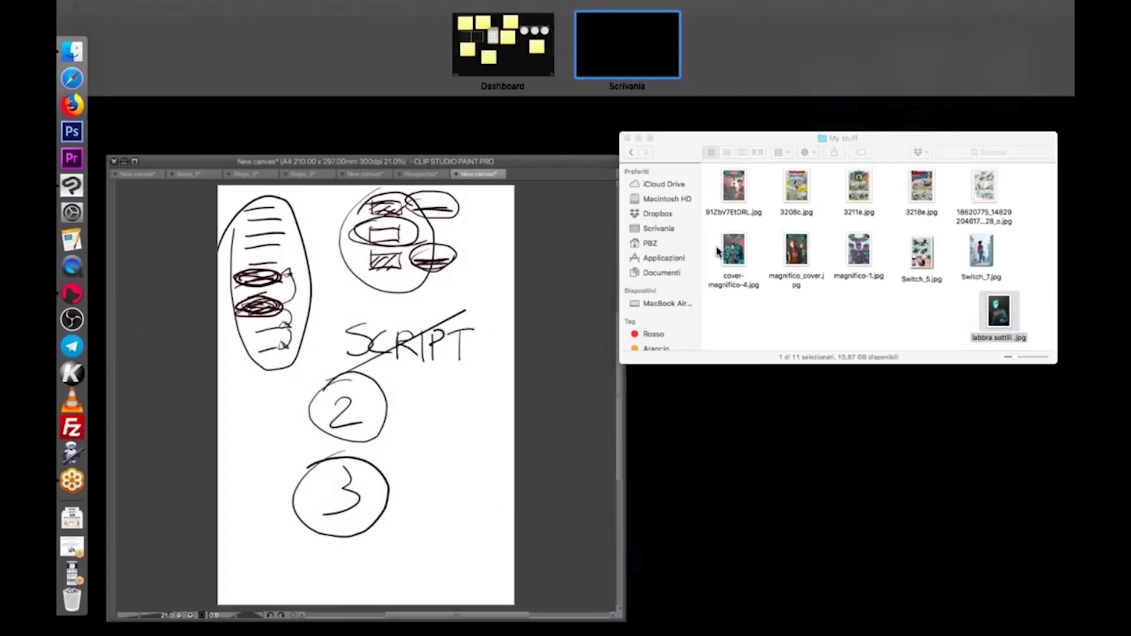
pyautogui.click(800, 346)
pyautogui.click(748, 315)
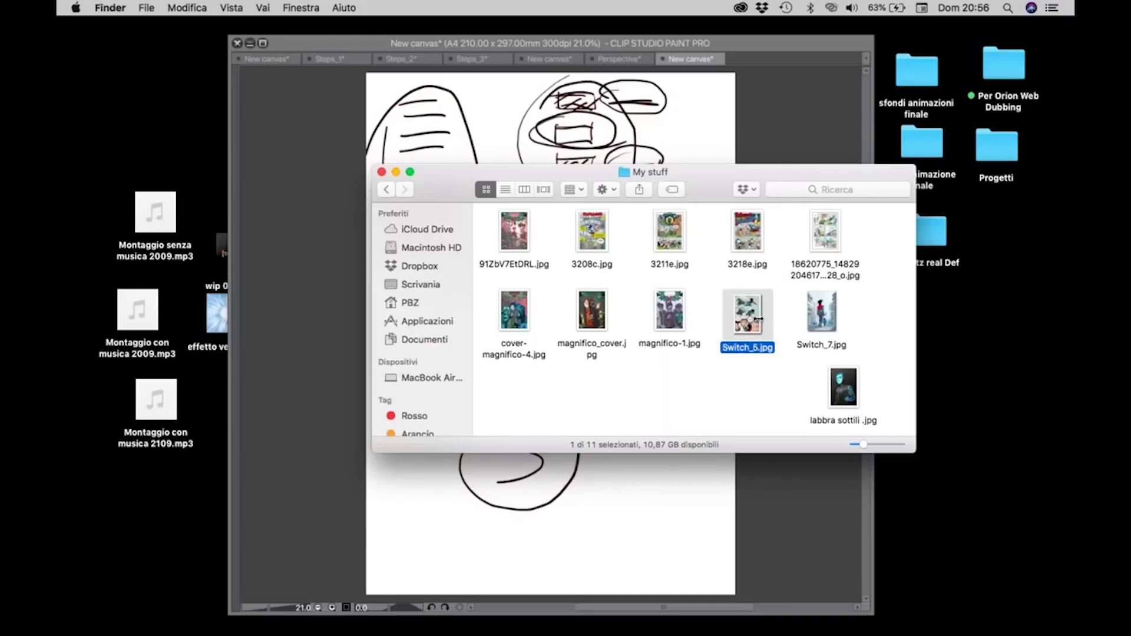
pyautogui.press('space')
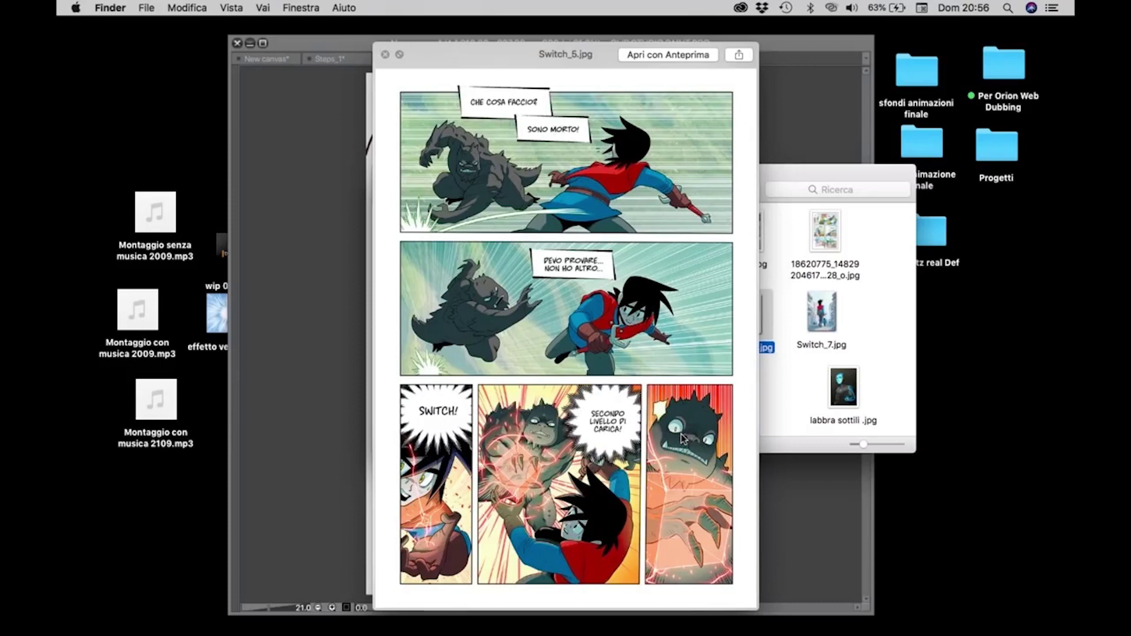
pyautogui.press('space')
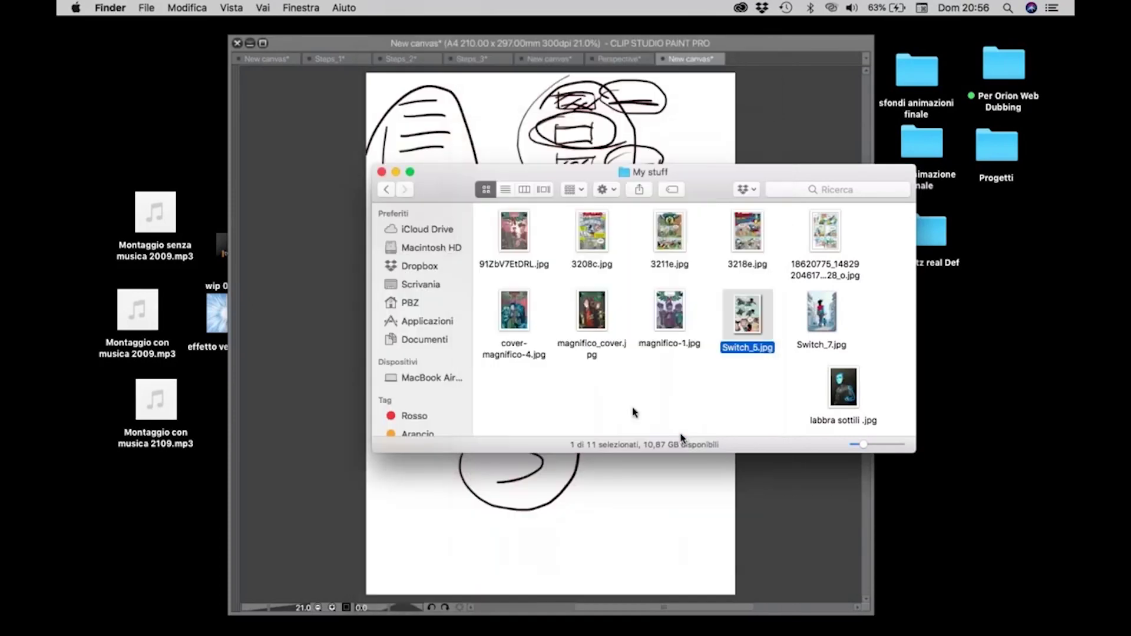
# Go up to the WEBINAR folder, check My stuff again, and look through the Steps folder
pyautogui.click(386, 189)
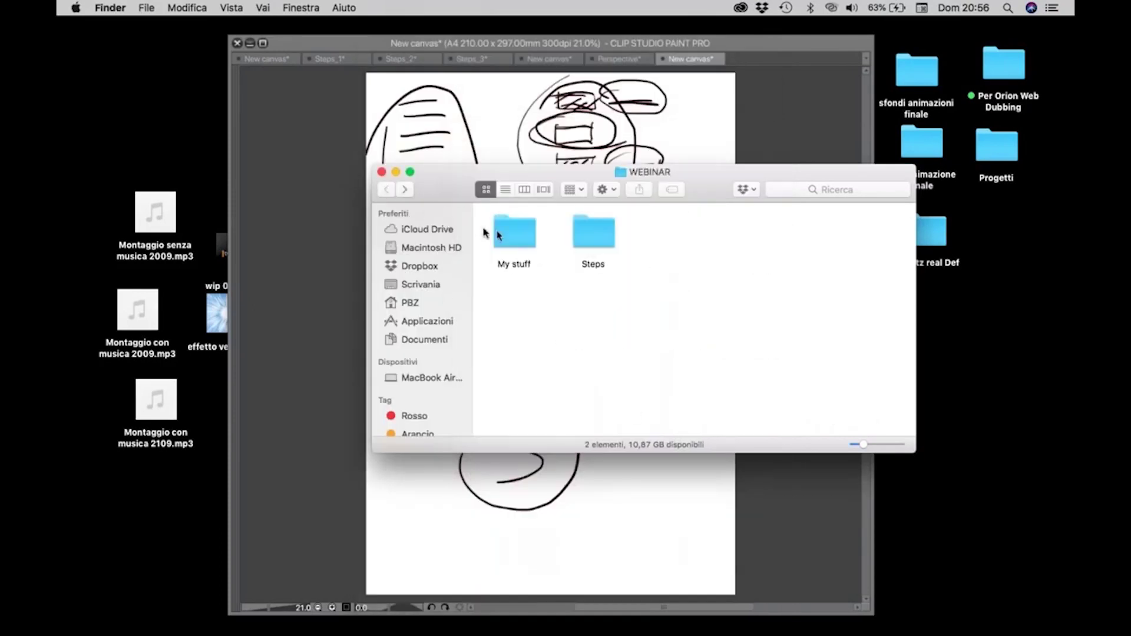
pyautogui.doubleClick(526, 228)
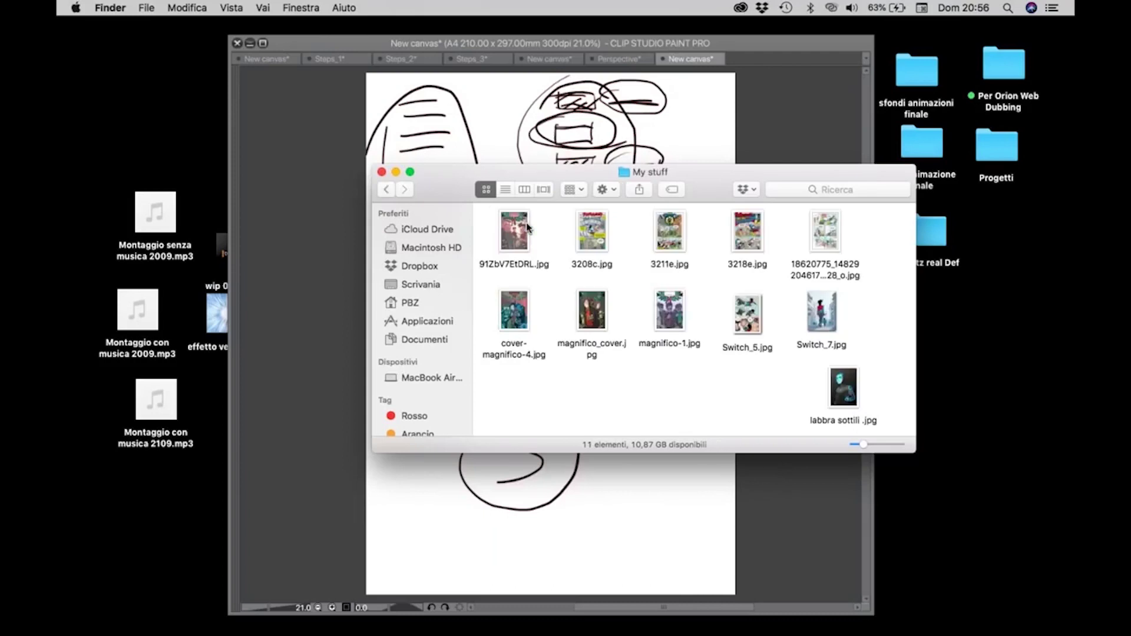
pyautogui.press('cmd+[')
pyautogui.click(607, 233)
pyautogui.doubleClick(608, 234)
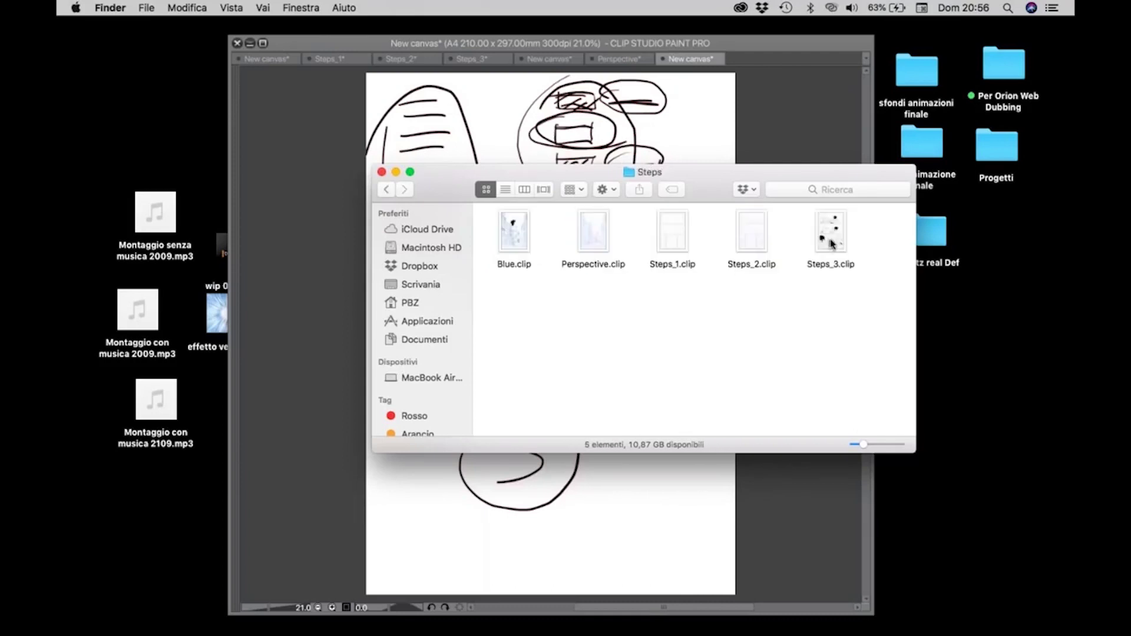
# Open the adventure 3 street illustration from the Download folder in Clip Studio Paint
pyautogui.moveTo(60, 493)
pyautogui.click(106, 523)
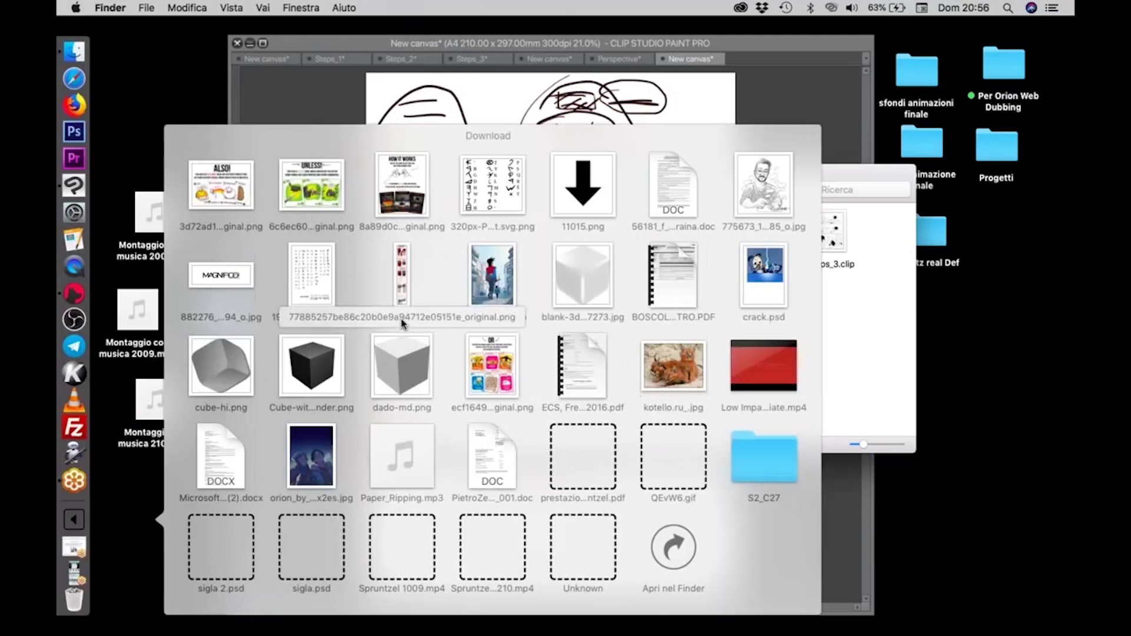
pyautogui.click(508, 286)
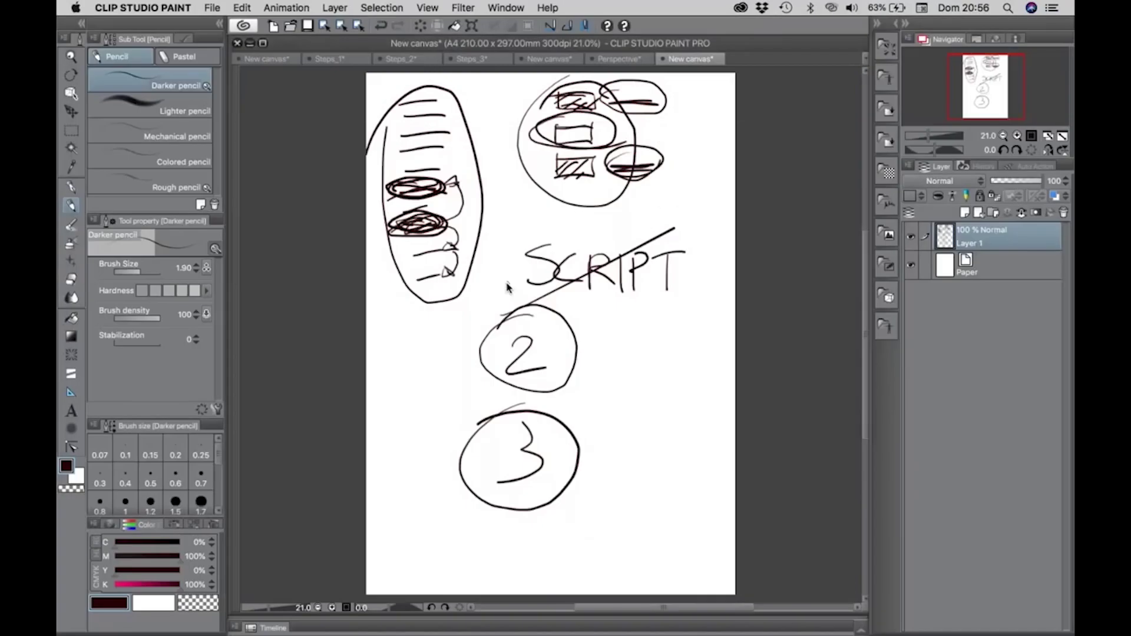
pyautogui.click(506, 283)
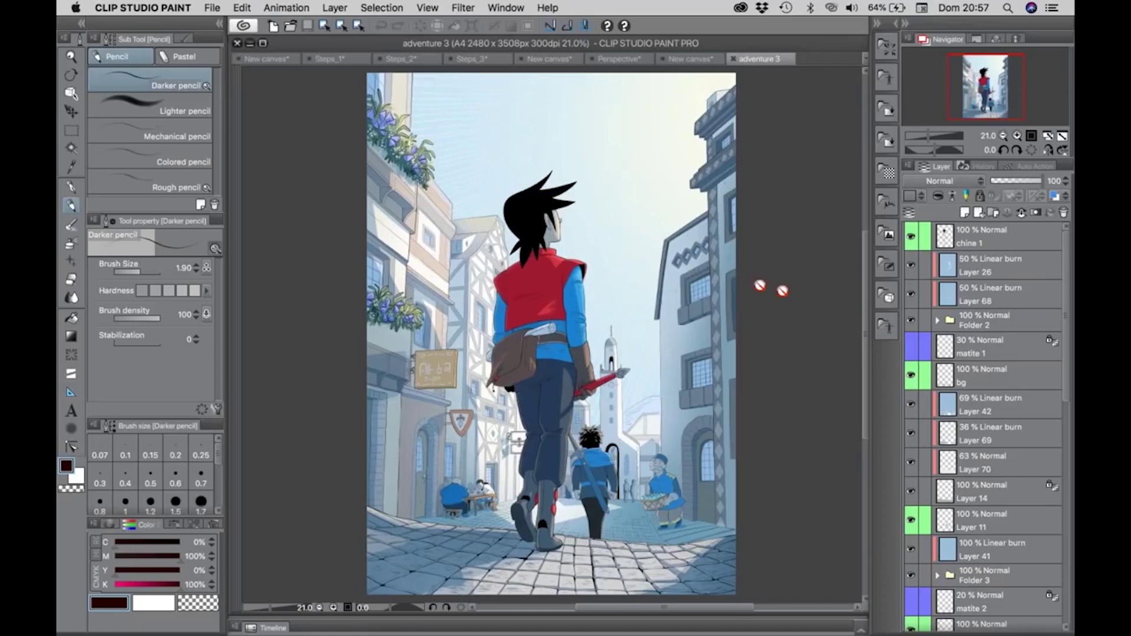
# Create another blank A4 colour canvas, 210 × 297 mm at 300 dpi
pyautogui.click(217, 10)
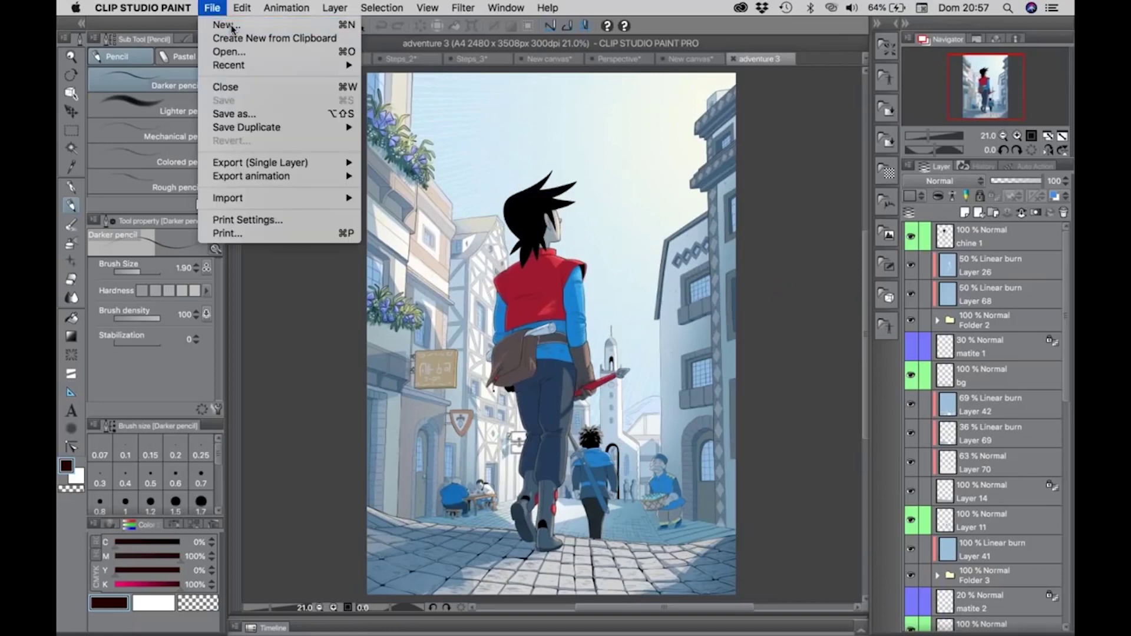
pyautogui.click(223, 24)
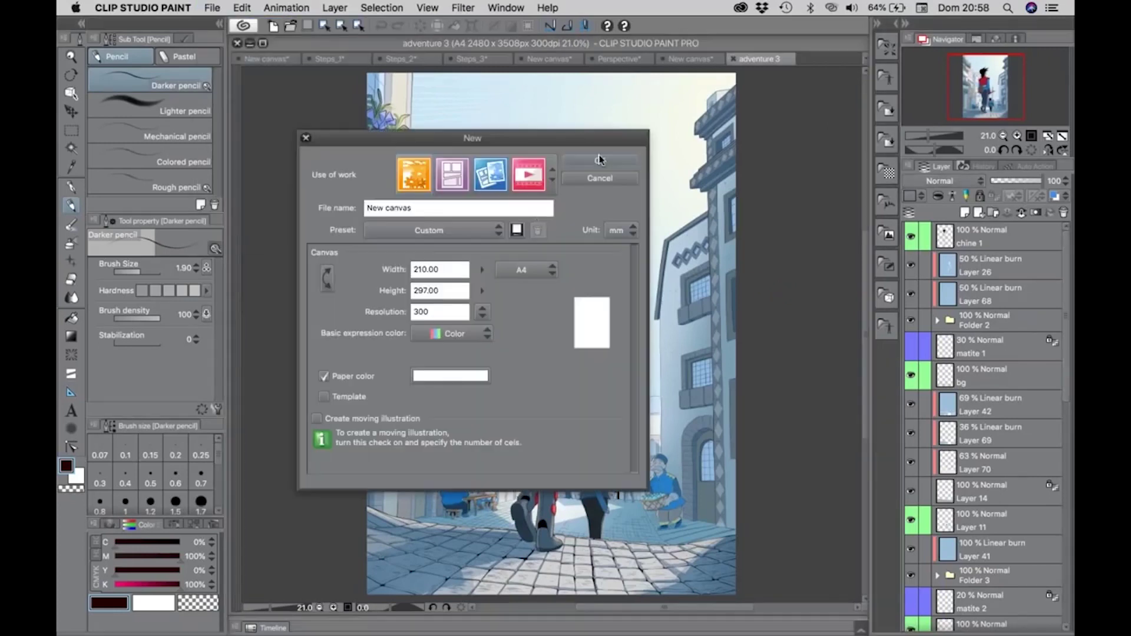
pyautogui.press('Return')
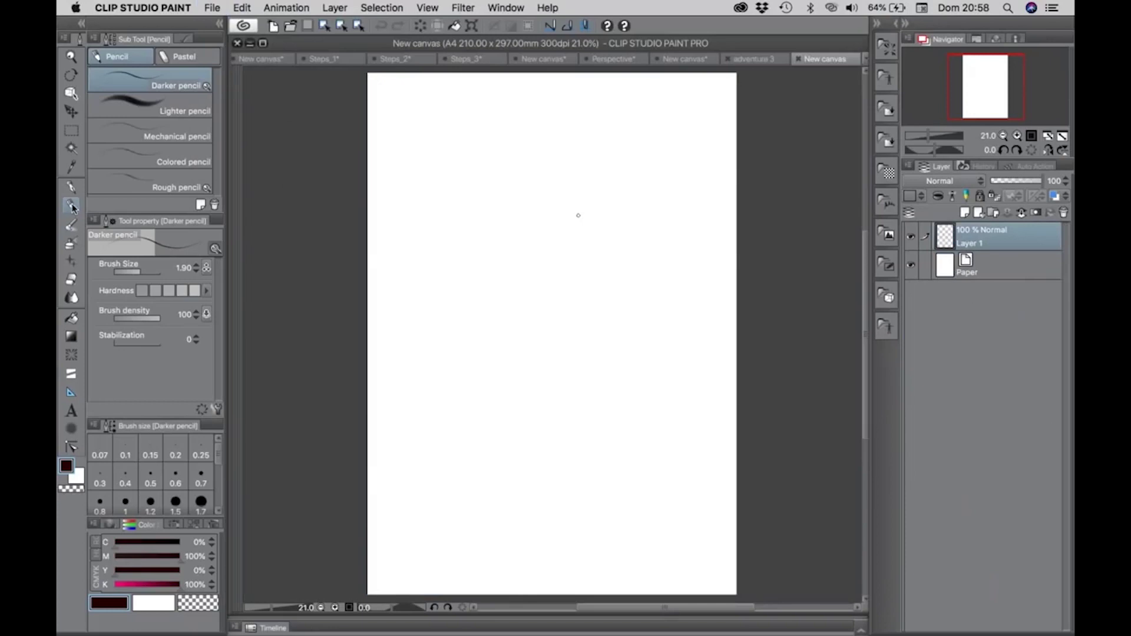
# Sketch a comic page frame in pencil and divide it into a grid of three rows and two columns
pyautogui.moveTo(404, 101)
pyautogui.mouseDown()
pyautogui.moveTo(415, 425)
pyautogui.moveTo(631, 96)
pyautogui.moveTo(637, 437)
pyautogui.mouseUp()
pyautogui.moveTo(423, 433); pyautogui.dragTo(645, 424)
pyautogui.moveTo(415, 322); pyautogui.dragTo(649, 319)
pyautogui.moveTo(406, 222); pyautogui.dragTo(634, 220)
pyautogui.moveTo(518, 100); pyautogui.dragTo(515, 439)
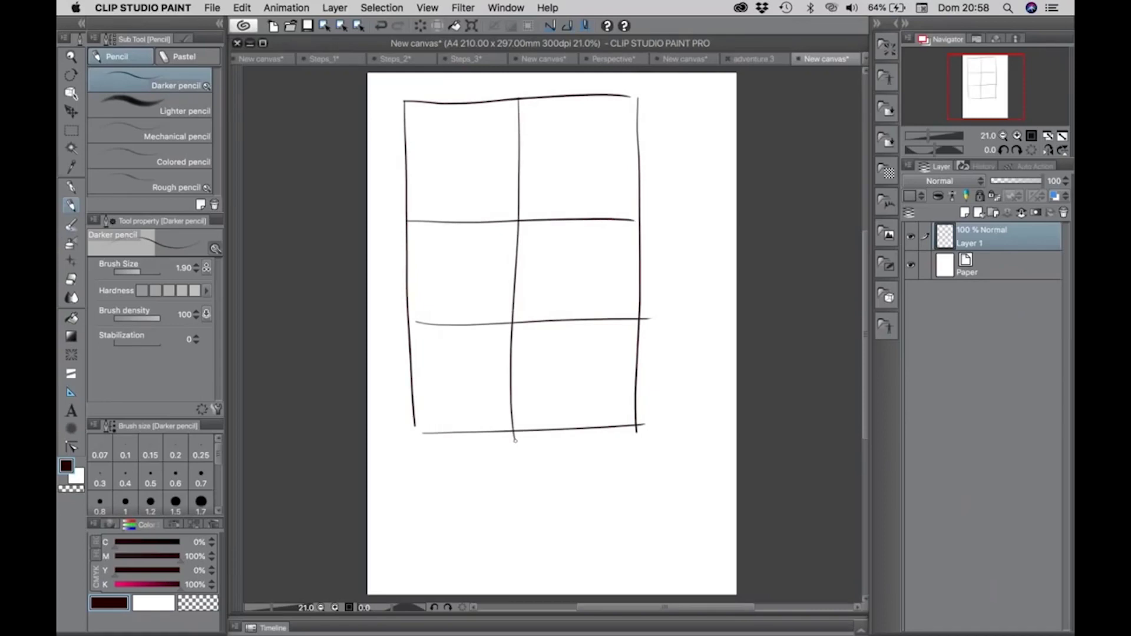
# Undo the dividing lines inside the sketched comic page frame
pyautogui.press('super+z')
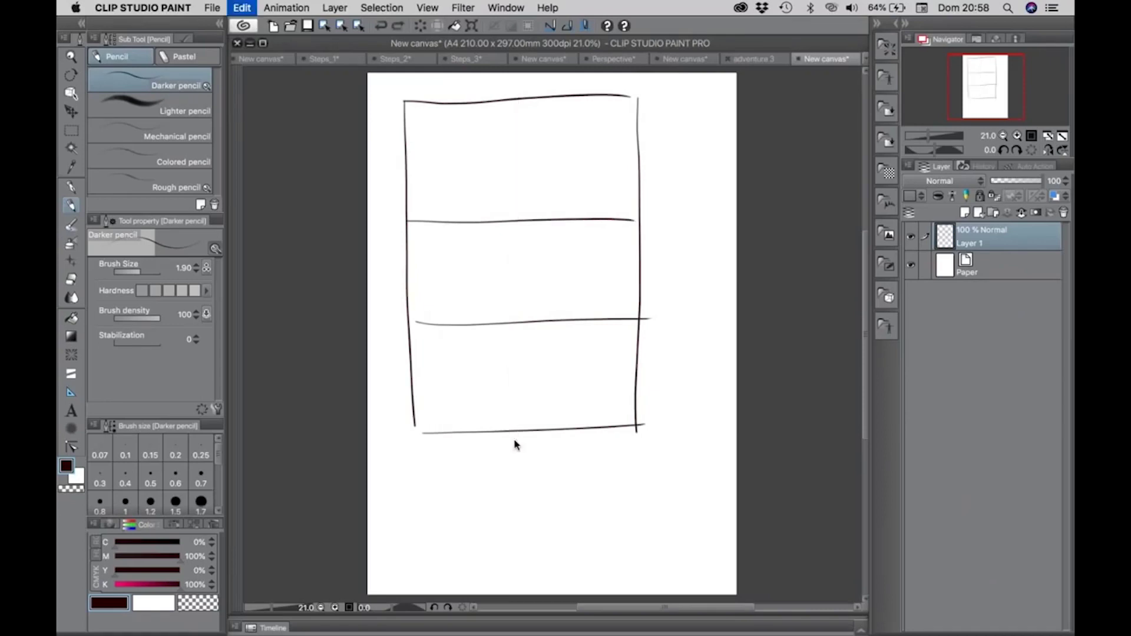
pyautogui.press('super+z')
pyautogui.press('super+z')
# Try a page layout with a full-width top panel, a short horizontal divider and narrow vertical panels below, and undo the vertical dividers
pyautogui.moveTo(392, 197); pyautogui.dragTo(675, 180)
pyautogui.moveTo(421, 156)
pyautogui.mouseDown()
pyautogui.moveTo(567, 116)
pyautogui.moveTo(512, 178)
pyautogui.moveTo(585, 152)
pyautogui.mouseUp()
pyautogui.press('super+z')
pyautogui.moveTo(421, 296); pyautogui.dragTo(535, 289)
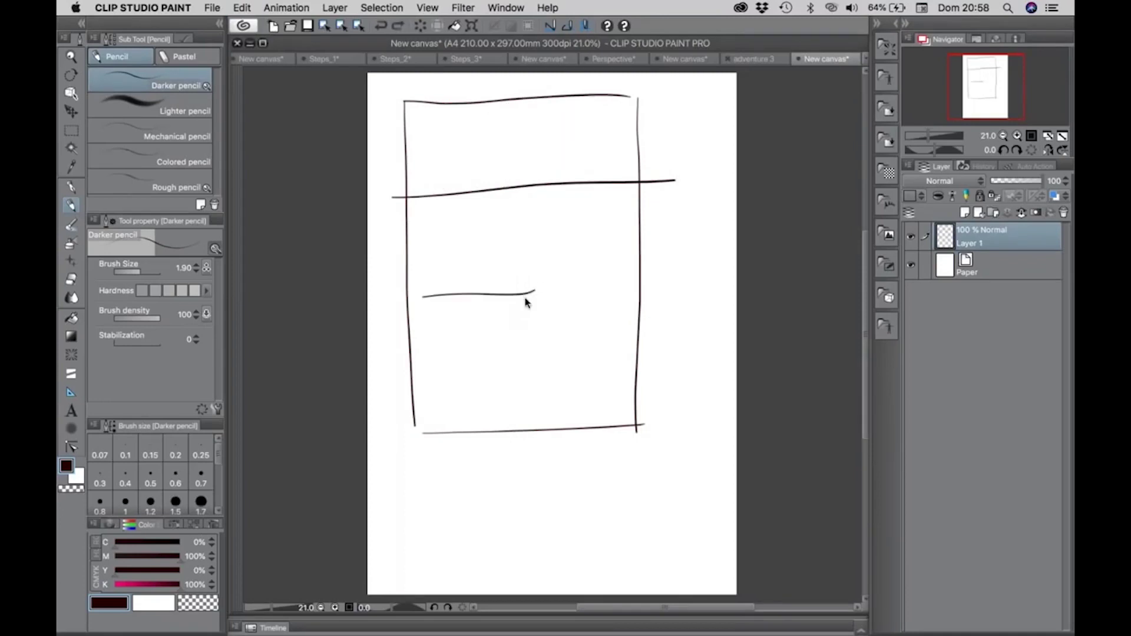
pyautogui.moveTo(549, 180)
pyautogui.mouseDown()
pyautogui.moveTo(545, 449)
pyautogui.moveTo(537, 431)
pyautogui.mouseUp()
pyautogui.moveTo(585, 187); pyautogui.dragTo(586, 445)
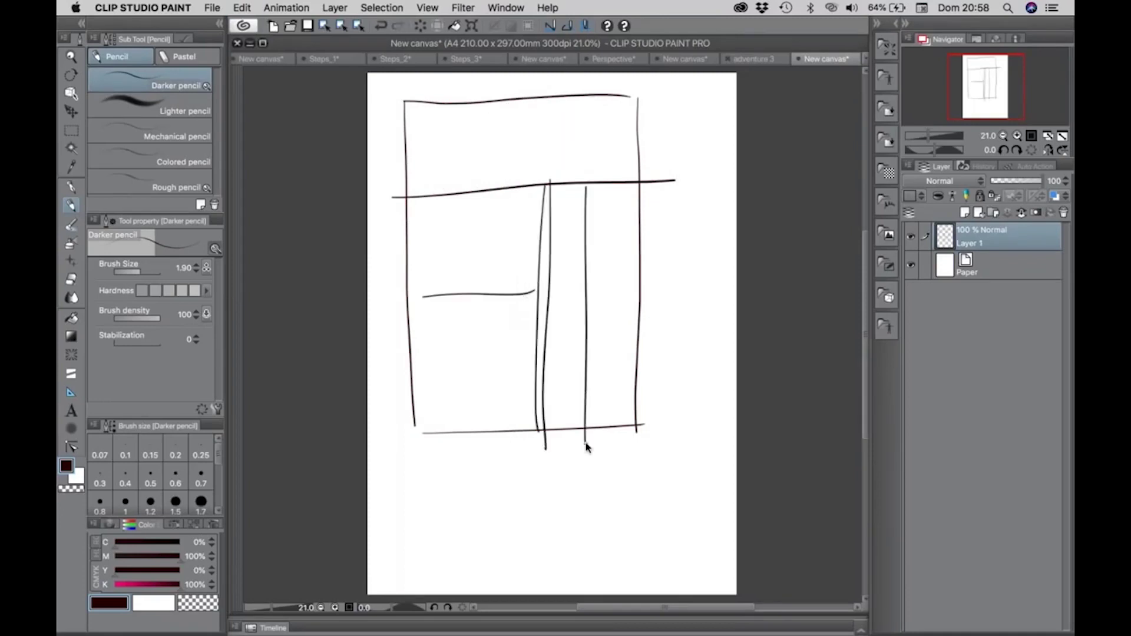
pyautogui.press('super+z')
pyautogui.press('super+z')
pyautogui.press('super+z')
# Try a small closed panel under the top strip, and undo the trial dividers back to the empty page frame
pyautogui.moveTo(533, 182); pyautogui.dragTo(535, 298)
pyautogui.moveTo(431, 294); pyautogui.dragTo(516, 284)
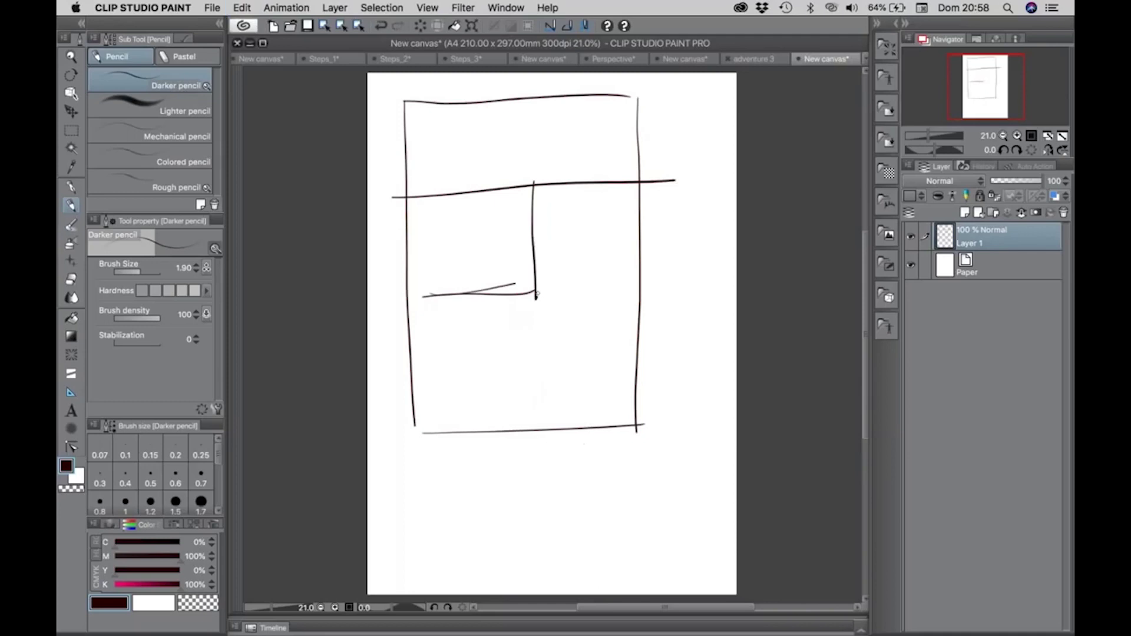
pyautogui.moveTo(552, 215)
pyautogui.mouseDown()
pyautogui.moveTo(530, 290)
pyautogui.moveTo(614, 266)
pyautogui.moveTo(589, 373)
pyautogui.mouseUp()
pyautogui.press('super+z')
pyautogui.press('super+z')
pyautogui.press('super+z')
pyautogui.press('super+z')
pyautogui.press('super+z')
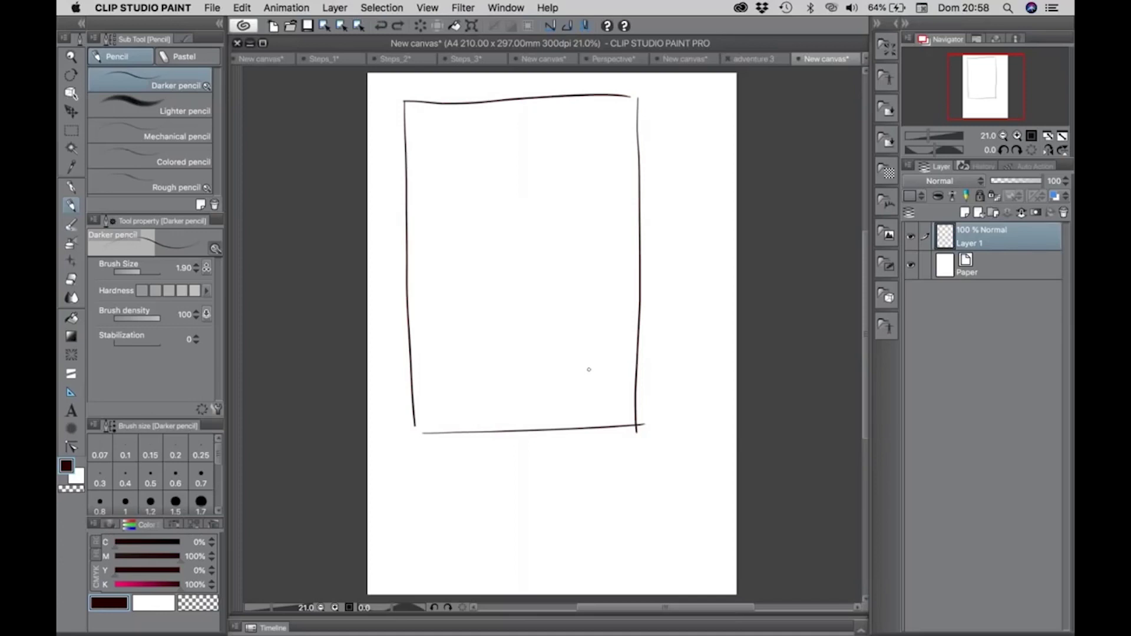
# Divide the comic page frame into a pencil grid of four rows and three columns
pyautogui.moveTo(401, 179); pyautogui.dragTo(648, 179)
pyautogui.moveTo(407, 247); pyautogui.dragTo(683, 247)
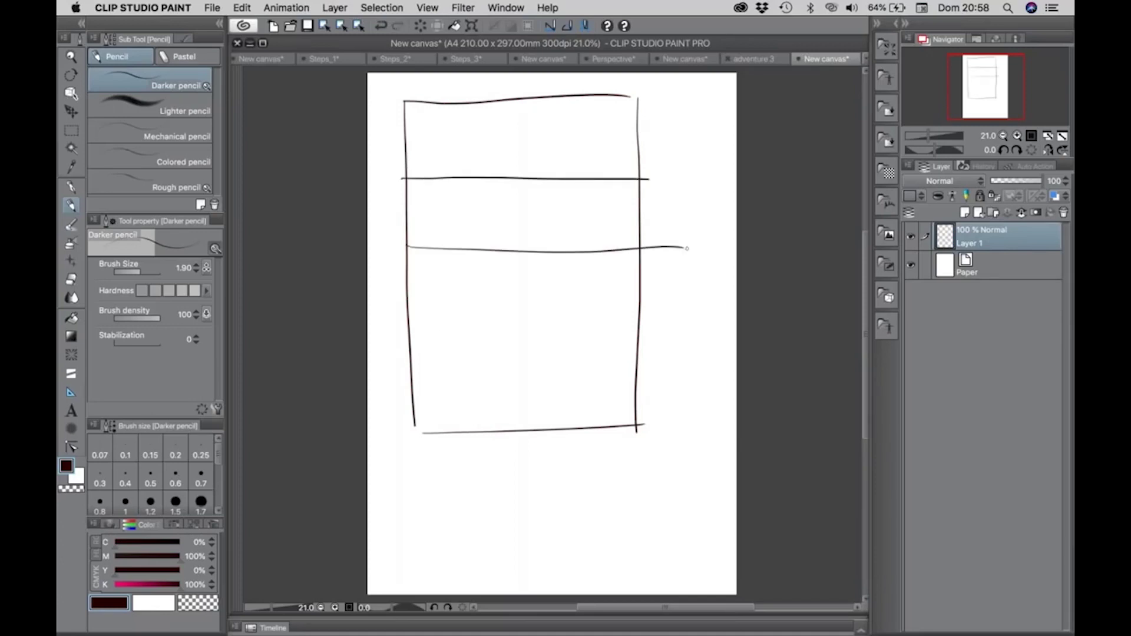
pyautogui.moveTo(414, 325); pyautogui.dragTo(701, 325)
pyautogui.moveTo(475, 104); pyautogui.dragTo(477, 447)
pyautogui.moveTo(552, 92); pyautogui.dragTo(549, 456)
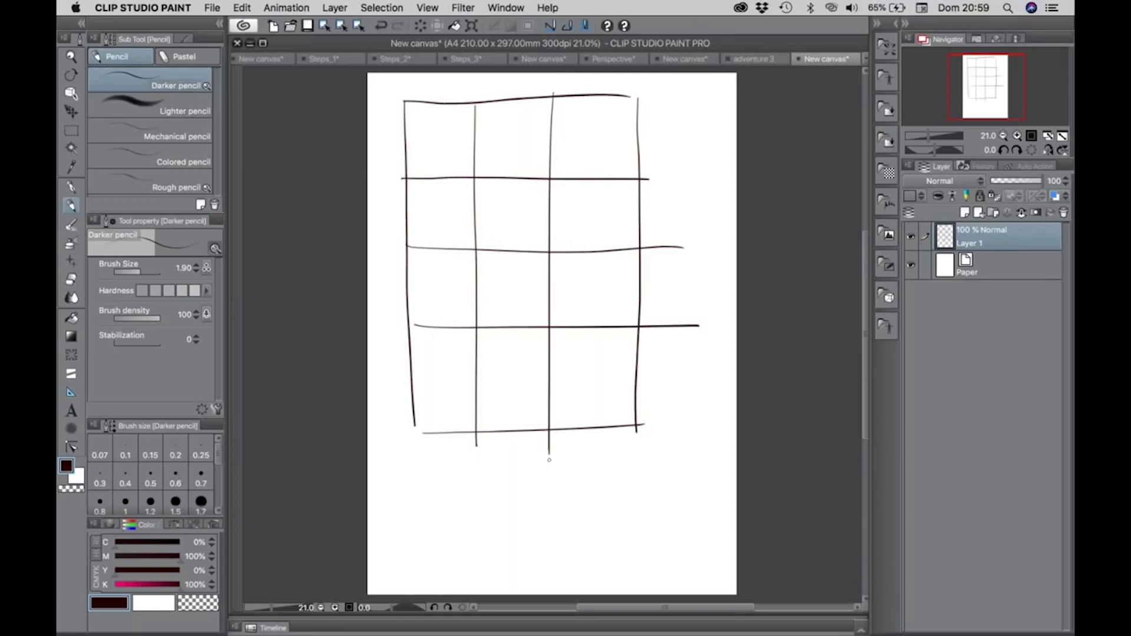
# Review the open rough page canvas and Steps_1, Steps_2 and Steps_3, and return to the panel grid canvas
pyautogui.click(276, 61)
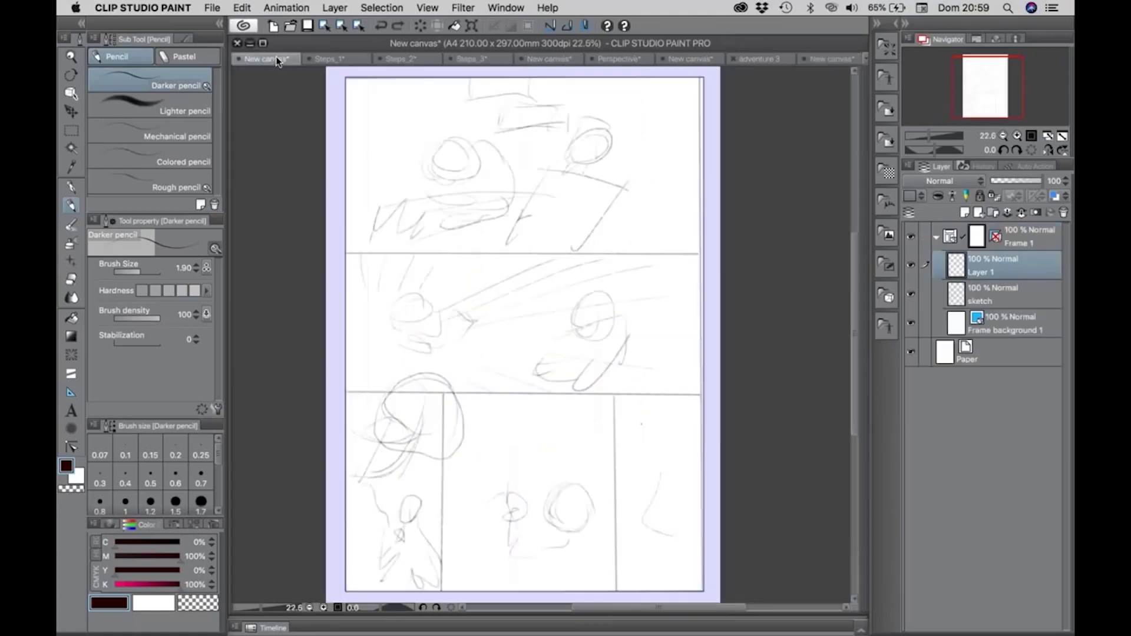
pyautogui.click(339, 59)
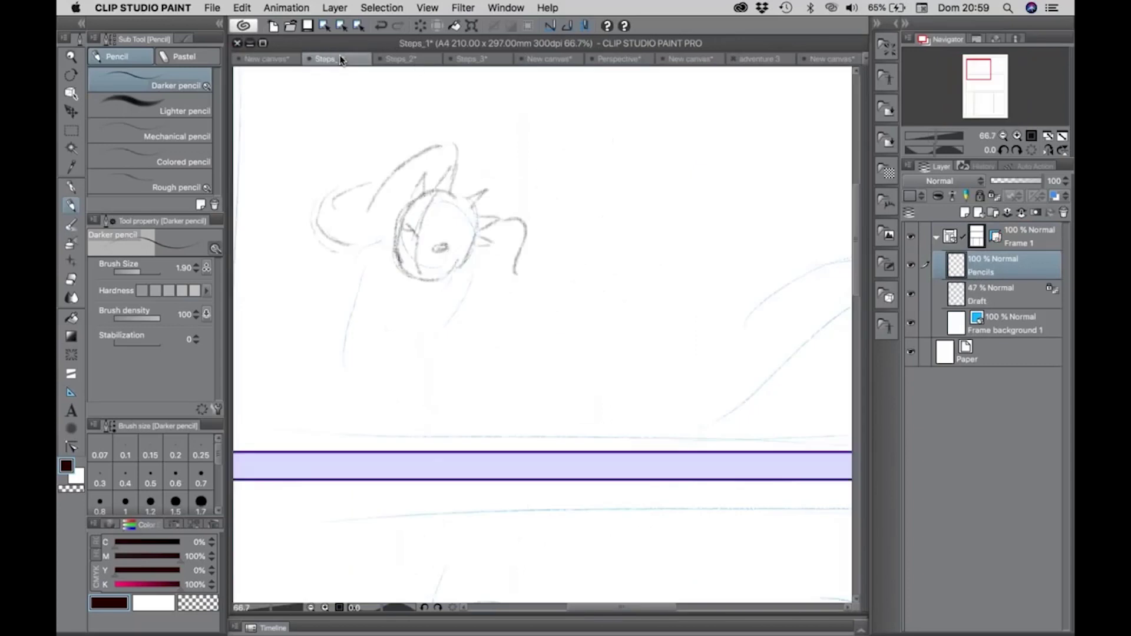
pyautogui.click(416, 61)
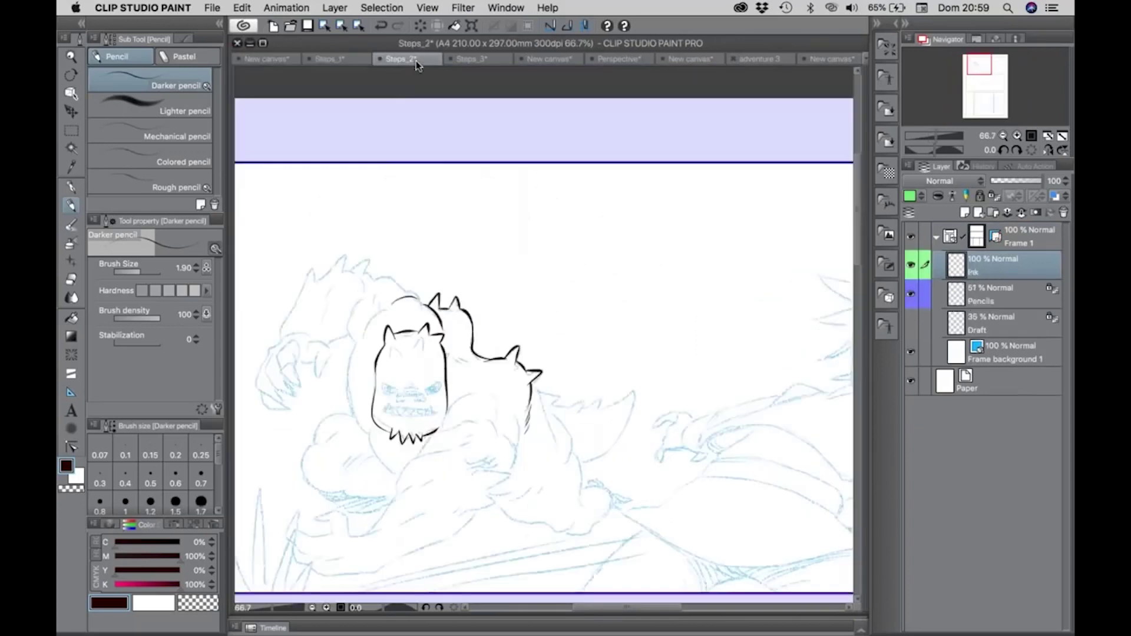
pyautogui.click(480, 60)
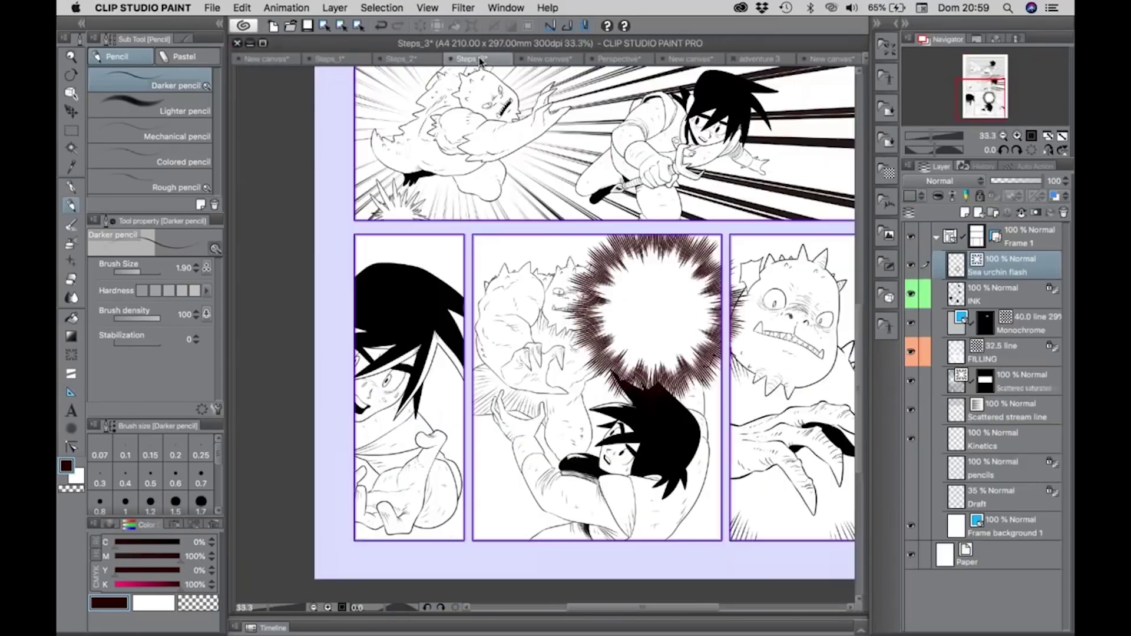
pyautogui.click(829, 59)
# Create another blank A4 canvas, 210 × 297 mm at 300 dpi
pyautogui.click(213, 8)
pyautogui.click(235, 20)
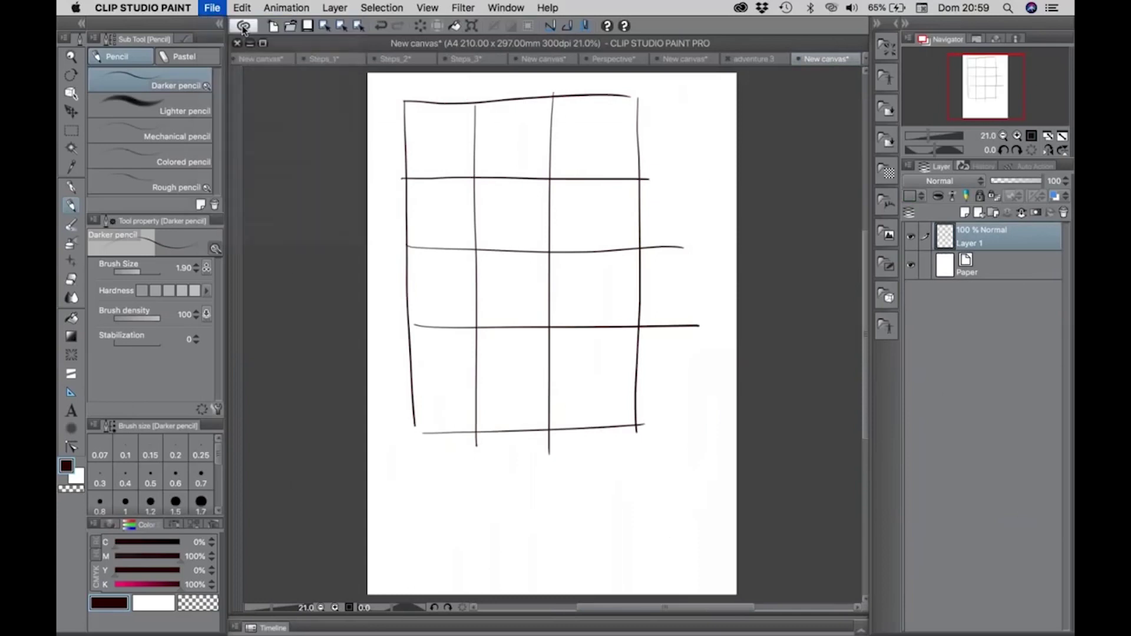
pyautogui.click(599, 161)
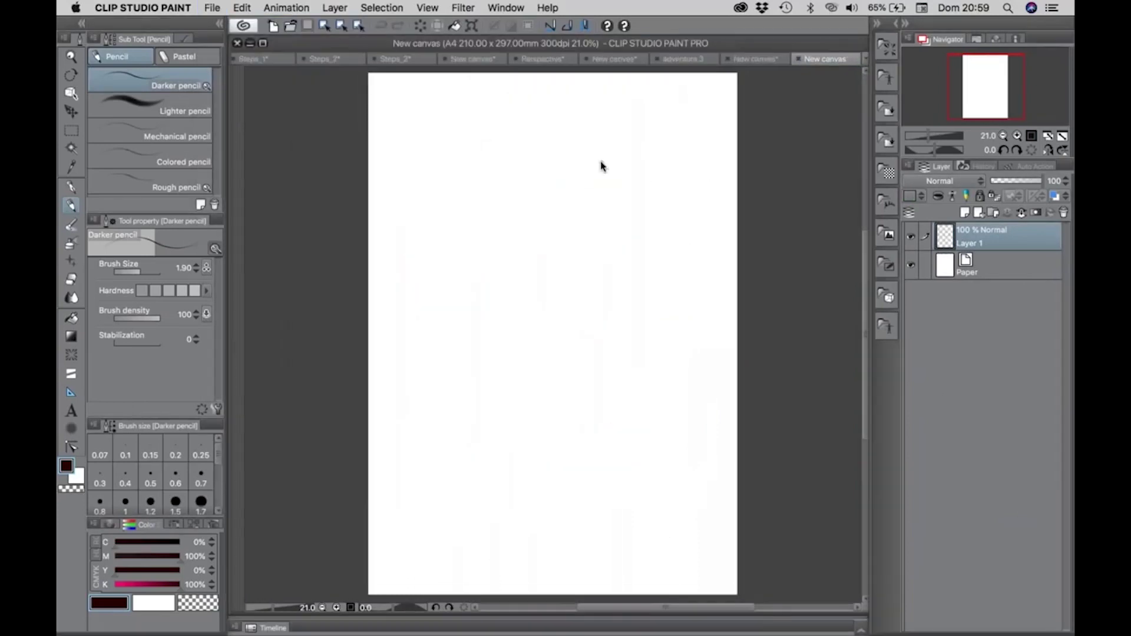
# Draw a large looping curl on the new canvas with the G-pen at brush size 7.05, undoing the first test strokes
pyautogui.hotkey('ctrl', 'space')
pyautogui.moveTo(532, 250); pyautogui.dragTo(533, 275)
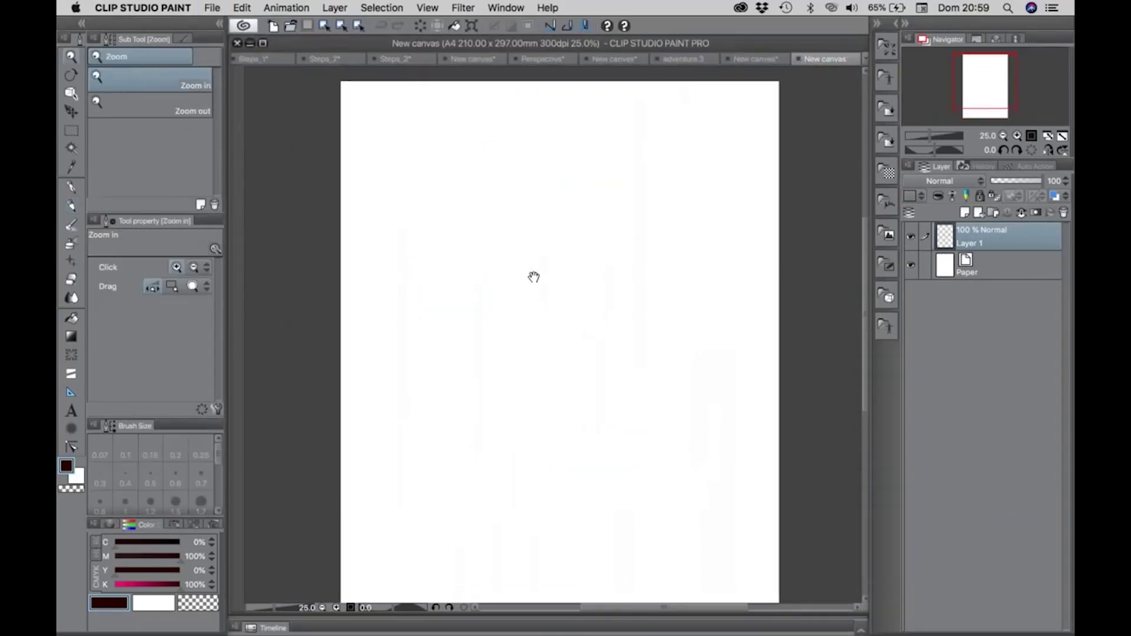
pyautogui.press('p')
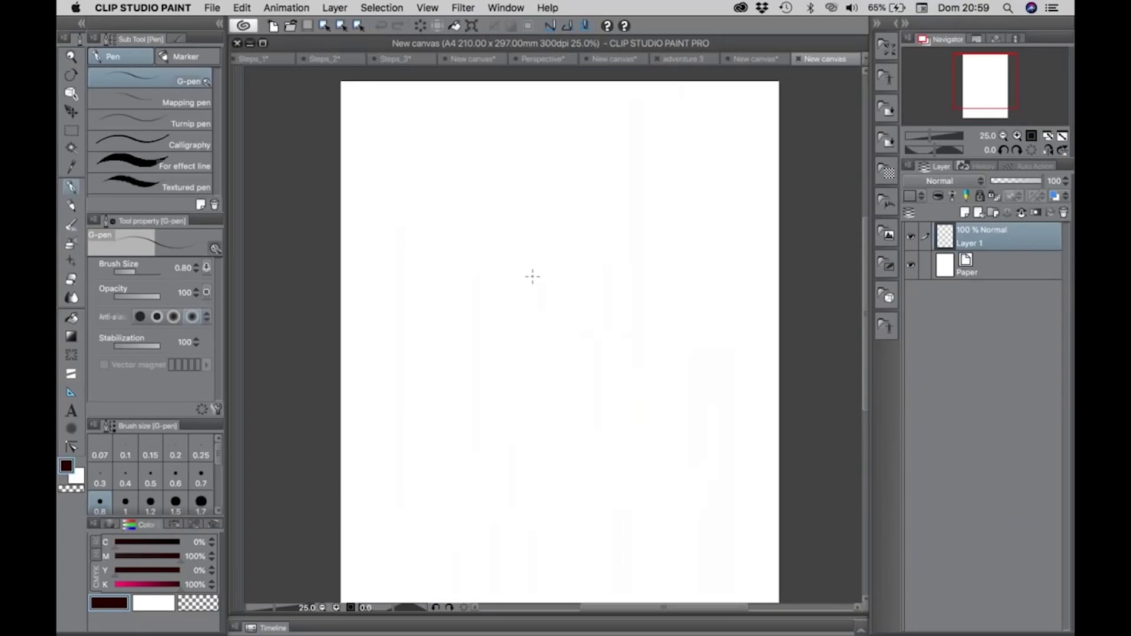
pyautogui.press(']')
pyautogui.moveTo(492, 182)
pyautogui.mouseDown()
pyautogui.moveTo(472, 231)
pyautogui.moveTo(466, 289)
pyautogui.mouseUp()
pyautogui.moveTo(541, 154); pyautogui.dragTo(486, 377)
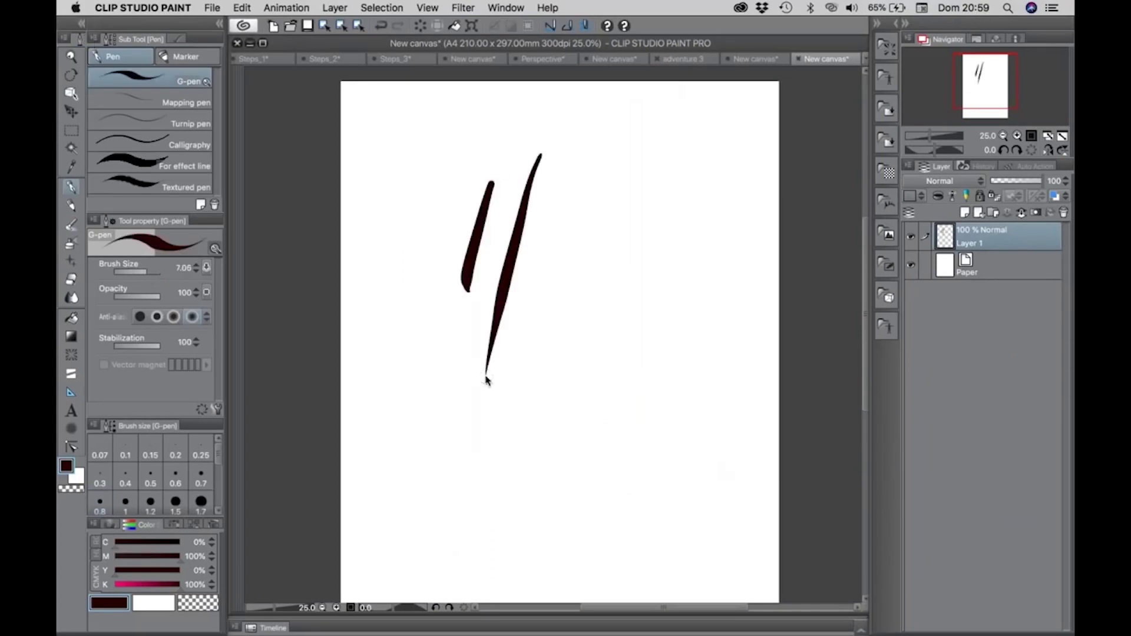
pyautogui.press('super+z')
pyautogui.press('super+z')
pyautogui.moveTo(468, 233)
pyautogui.mouseDown()
pyautogui.moveTo(590, 210)
pyautogui.moveTo(602, 233)
pyautogui.moveTo(539, 330)
pyautogui.moveTo(482, 300)
pyautogui.moveTo(540, 272)
pyautogui.moveTo(588, 323)
pyautogui.moveTo(542, 404)
pyautogui.moveTo(664, 448)
pyautogui.mouseUp()
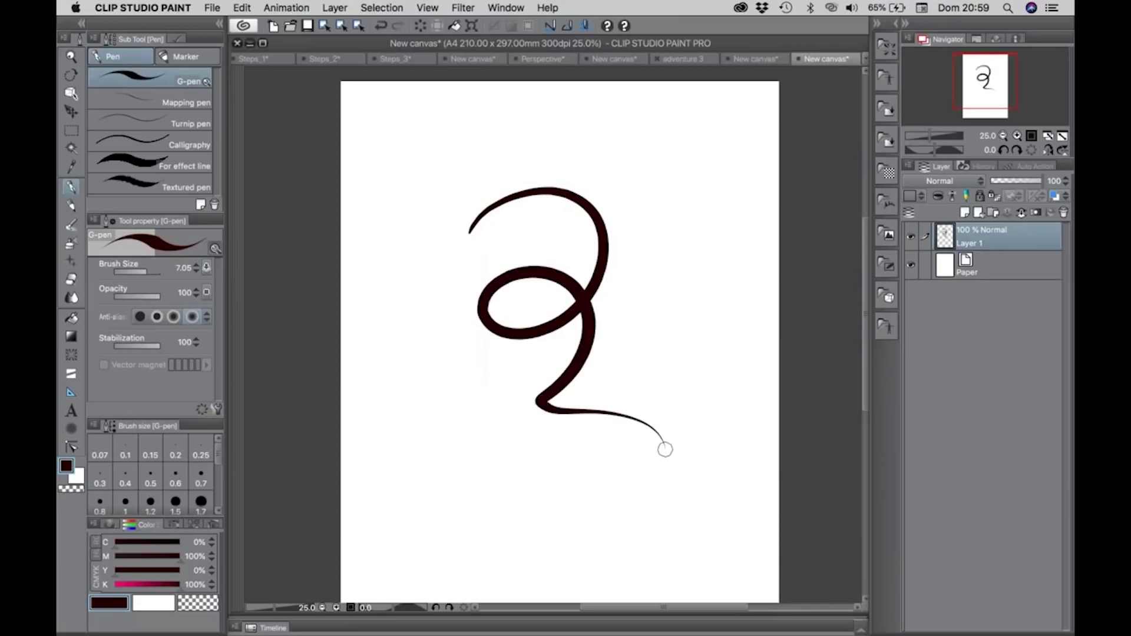
# Rename the layer holding the curl as INK
pyautogui.click(947, 270)
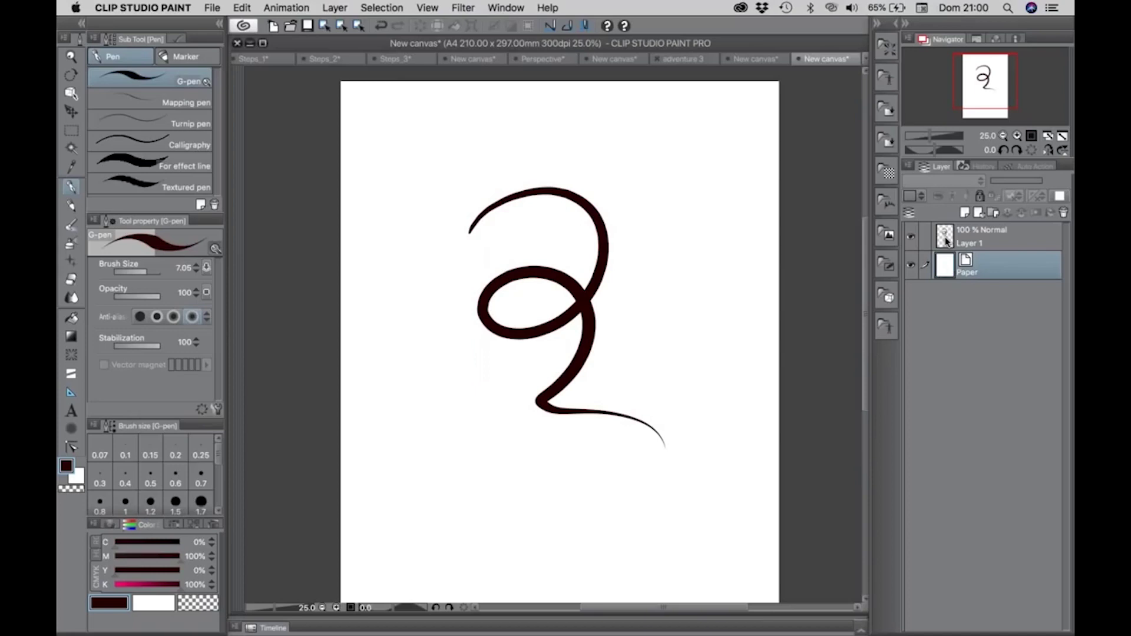
pyautogui.click(945, 241)
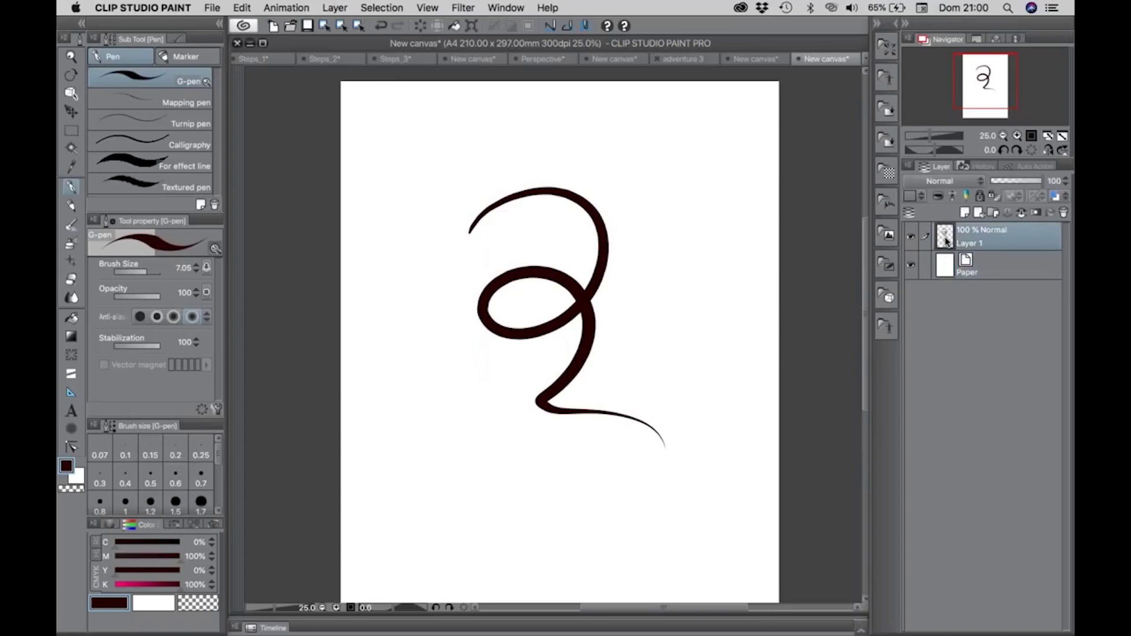
pyautogui.doubleClick(975, 243)
pyautogui.write('INK')
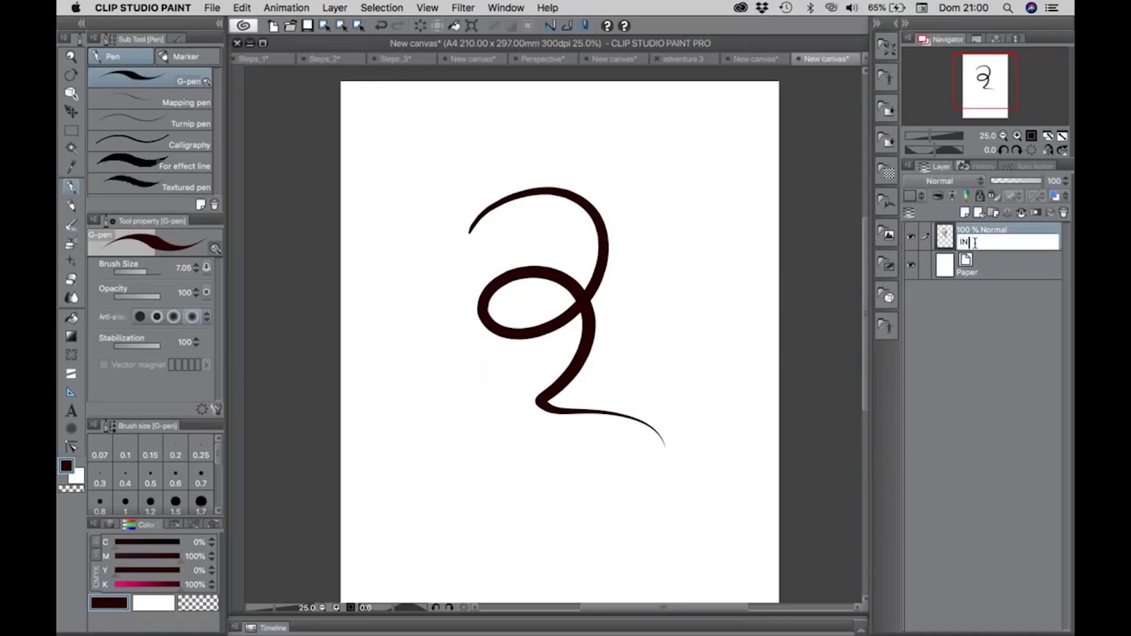
pyautogui.press('Return')
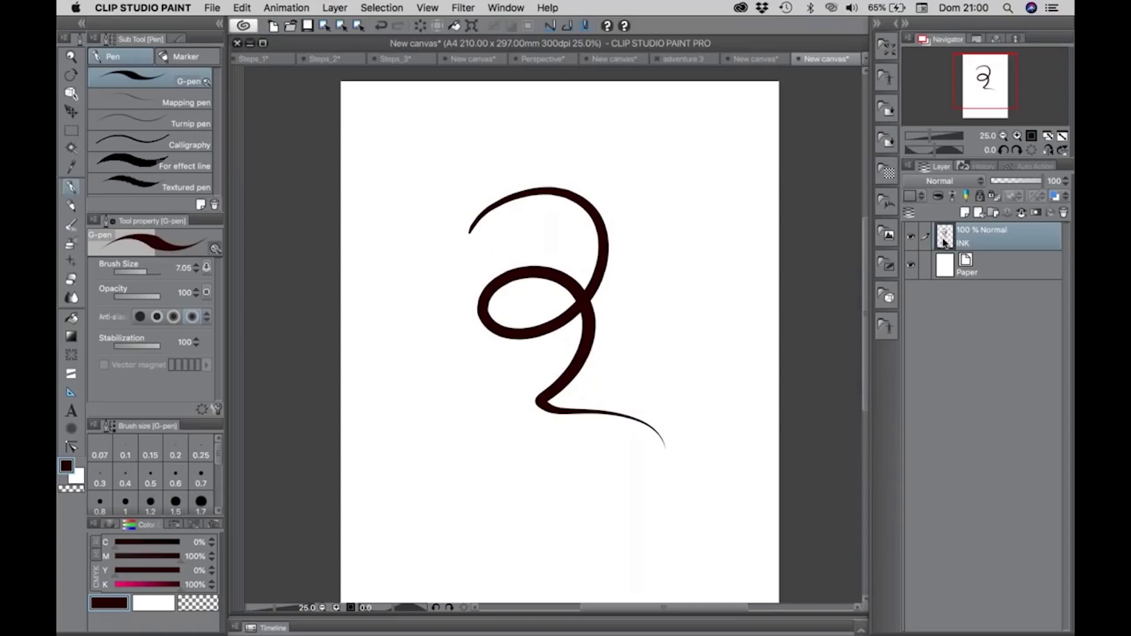
# Hide the Paper layer to examine the transparent area around the curl up close, and show the layer again
pyautogui.click(911, 265)
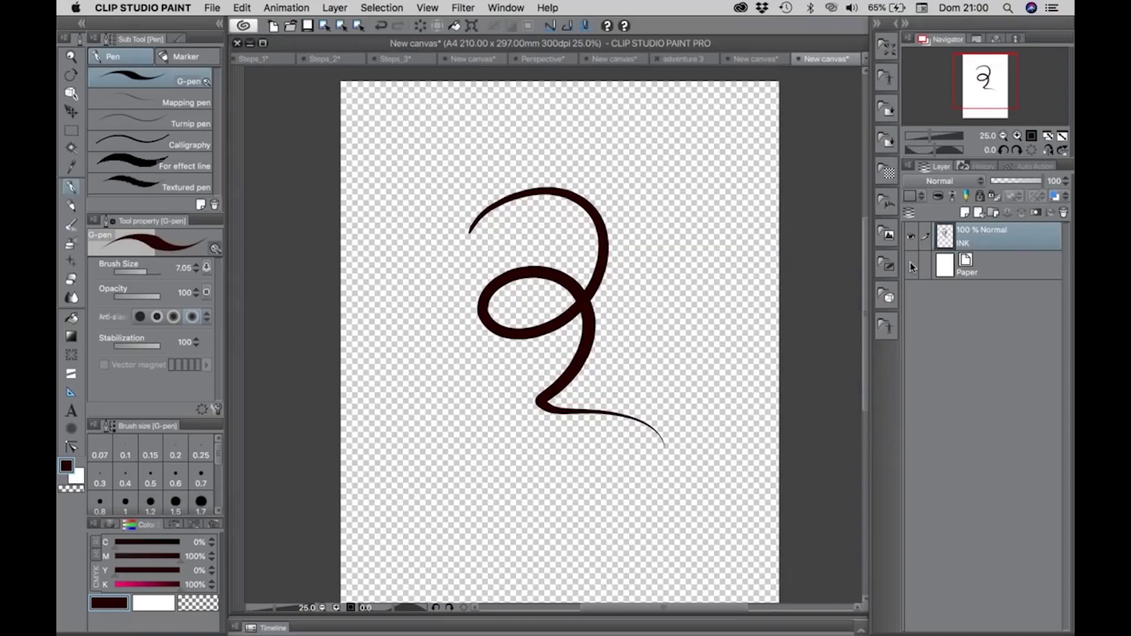
pyautogui.press('/')
pyautogui.click(576, 277)
pyautogui.keyDown('alt'); pyautogui.click(708, 320); pyautogui.keyUp('alt')
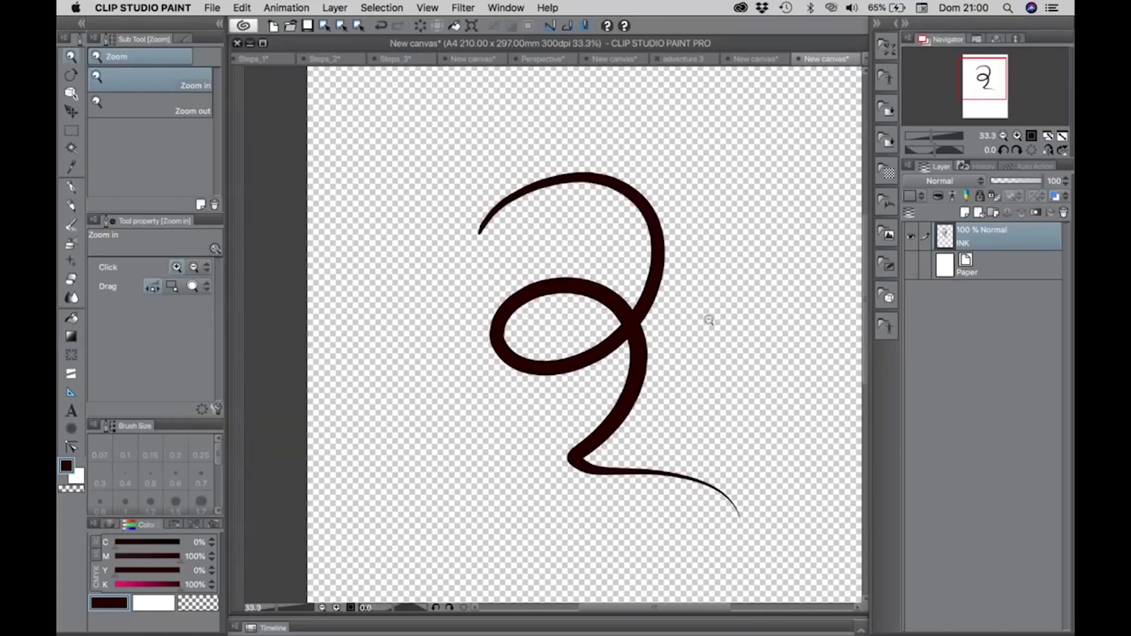
pyautogui.click(910, 266)
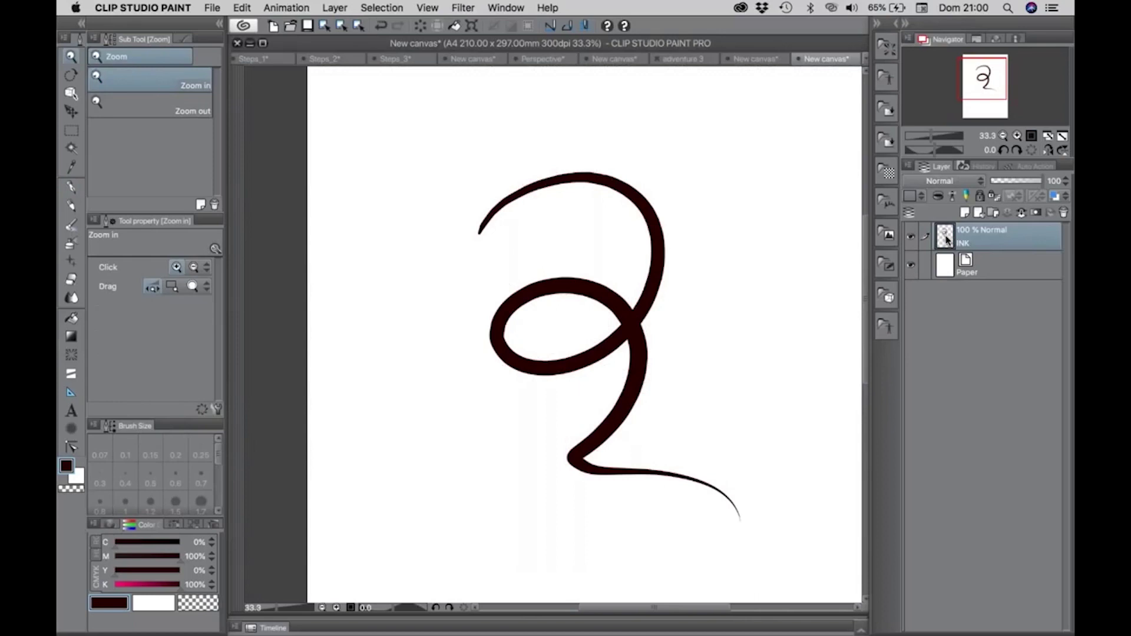
# Lock the INK layer's transparent pixels and set the drawing colour to C 100%, M 100%, Y 0%, K 0%
pyautogui.click(996, 200)
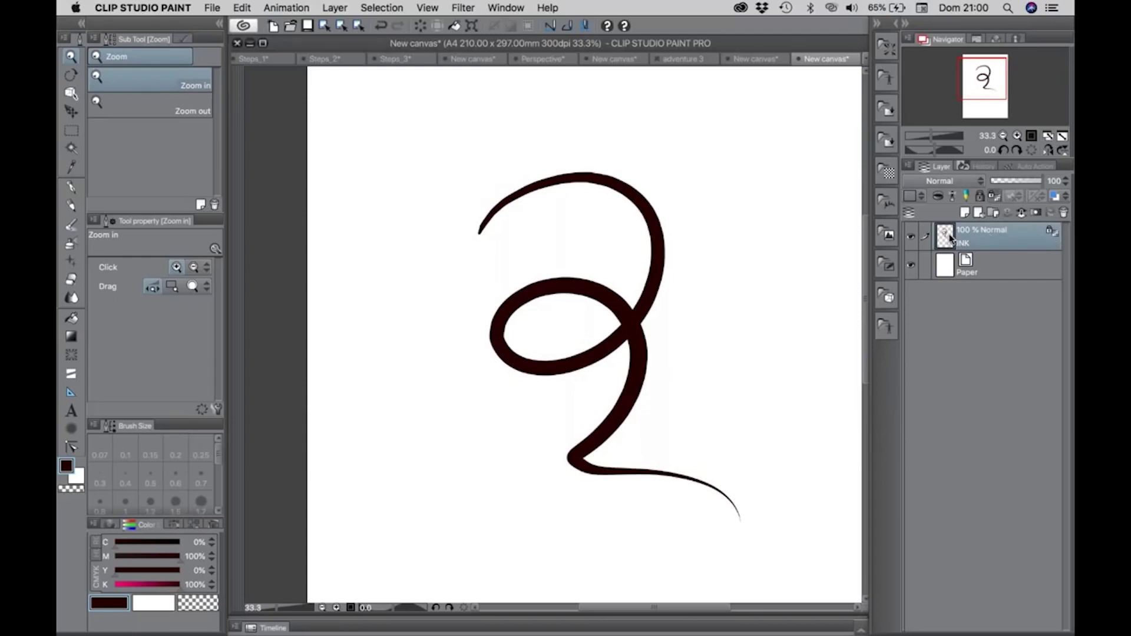
pyautogui.moveTo(152, 584); pyautogui.dragTo(104, 585)
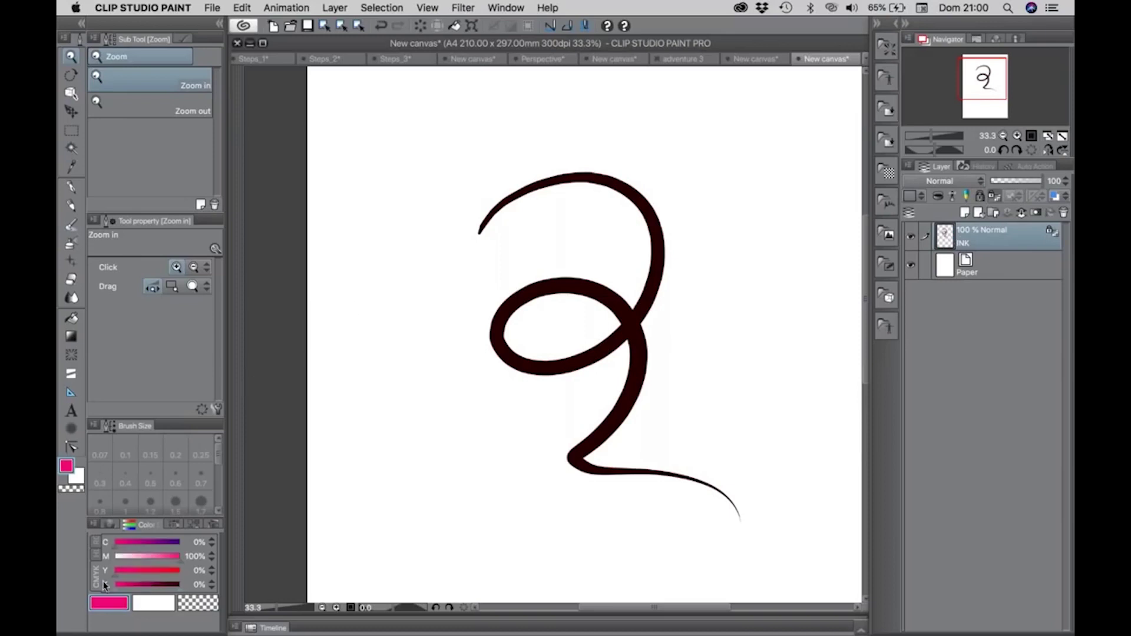
pyautogui.moveTo(146, 547); pyautogui.dragTo(180, 546)
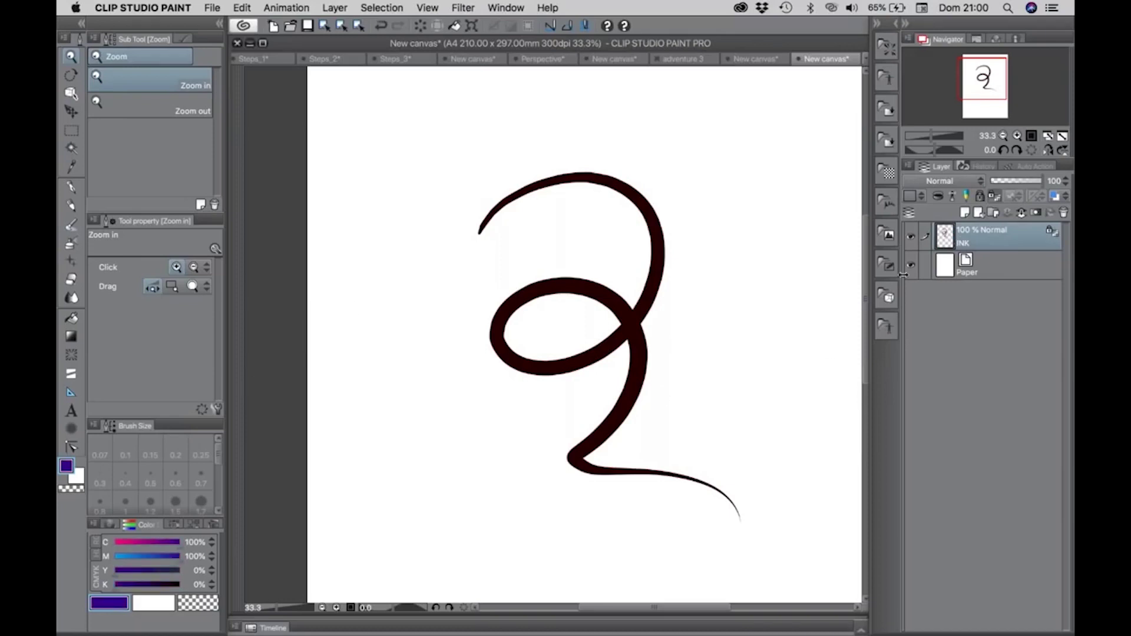
# Add a raster layer between INK and Paper and draw a test zigzag on it with the G-pen in the purple-blue colour
pyautogui.click(944, 268)
pyautogui.click(964, 212)
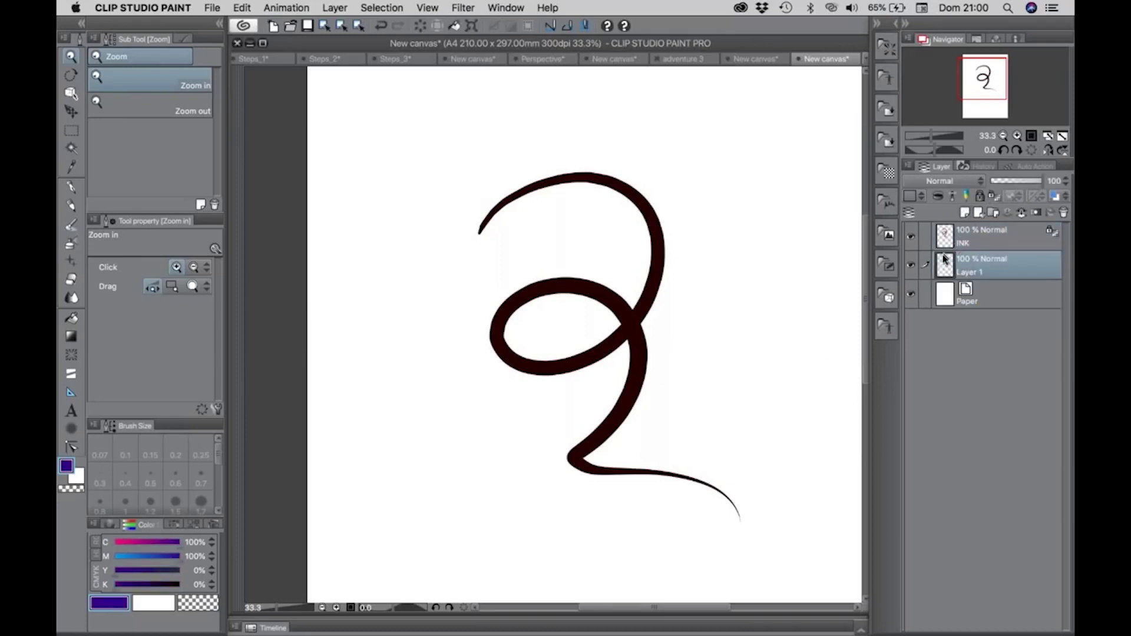
pyautogui.moveTo(470, 252)
pyautogui.mouseDown()
pyautogui.moveTo(677, 268)
pyautogui.moveTo(441, 434)
pyautogui.moveTo(780, 238)
pyautogui.moveTo(545, 318)
pyautogui.moveTo(554, 323)
pyautogui.moveTo(493, 323)
pyautogui.mouseUp()
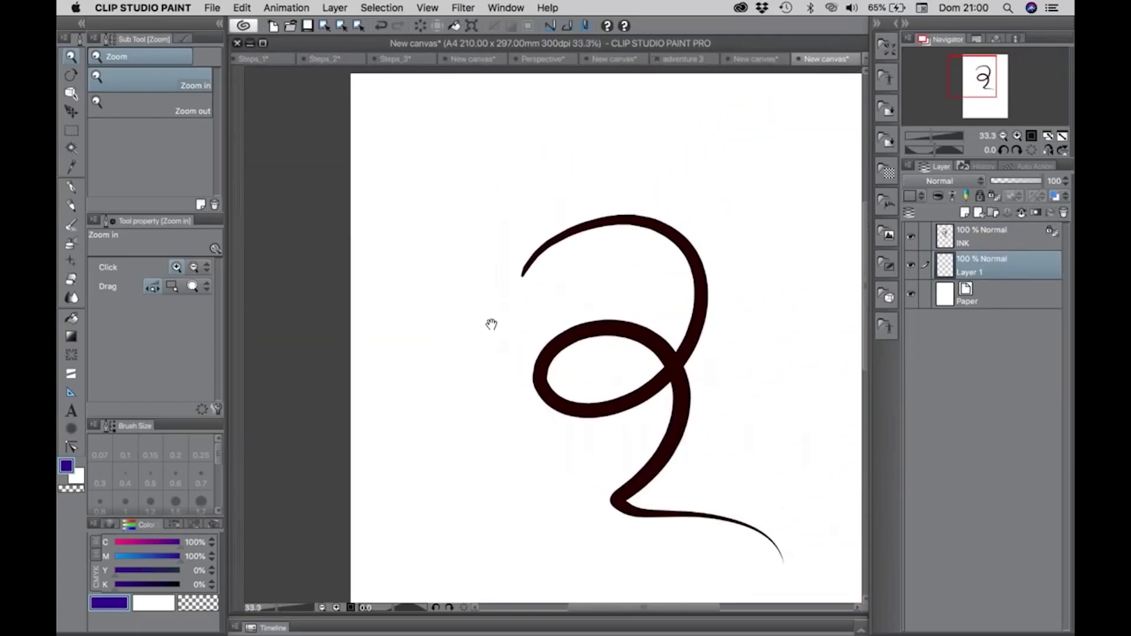
pyautogui.moveTo(709, 202)
pyautogui.mouseDown()
pyautogui.moveTo(505, 420)
pyautogui.moveTo(547, 486)
pyautogui.moveTo(644, 434)
pyautogui.moveTo(832, 236)
pyautogui.mouseUp()
pyautogui.press('super+z')
pyautogui.moveTo(680, 193)
pyautogui.mouseDown()
pyautogui.moveTo(653, 321)
pyautogui.moveTo(716, 409)
pyautogui.moveTo(504, 570)
pyautogui.mouseUp()
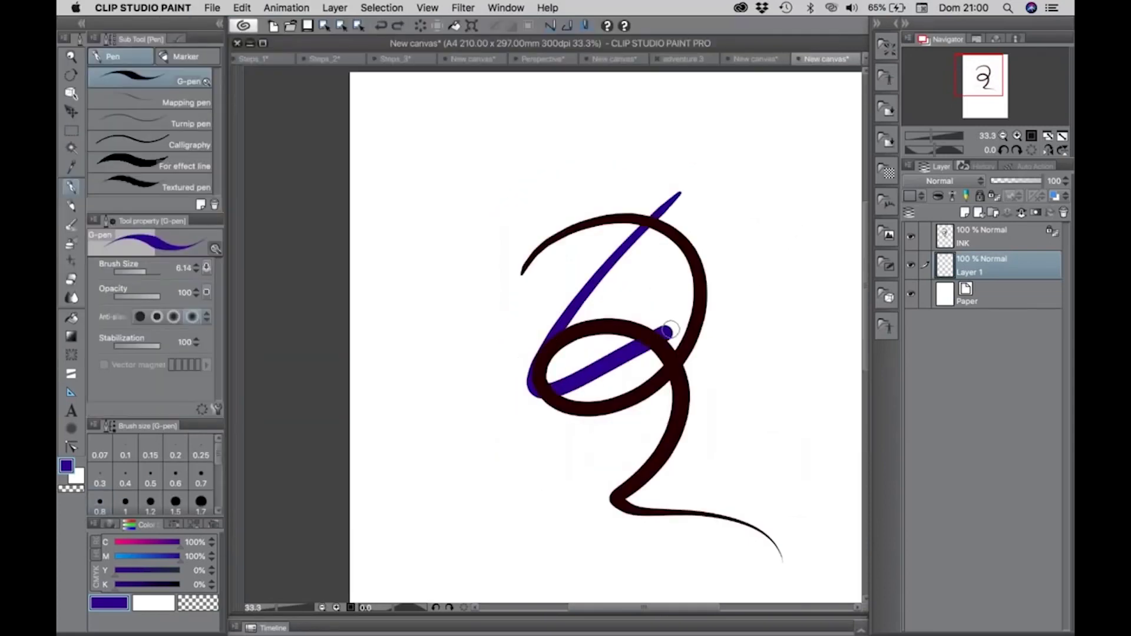
# Change the drawing colour to cyan with M 0%, try a stroke on the lower layer, and undo both test strokes
pyautogui.click(134, 563)
pyautogui.moveTo(134, 563); pyautogui.dragTo(116, 563)
pyautogui.moveTo(681, 195)
pyautogui.mouseDown()
pyautogui.moveTo(550, 385)
pyautogui.moveTo(748, 371)
pyautogui.moveTo(581, 589)
pyautogui.mouseUp()
pyautogui.press('super+z')
pyautogui.press('super+z')
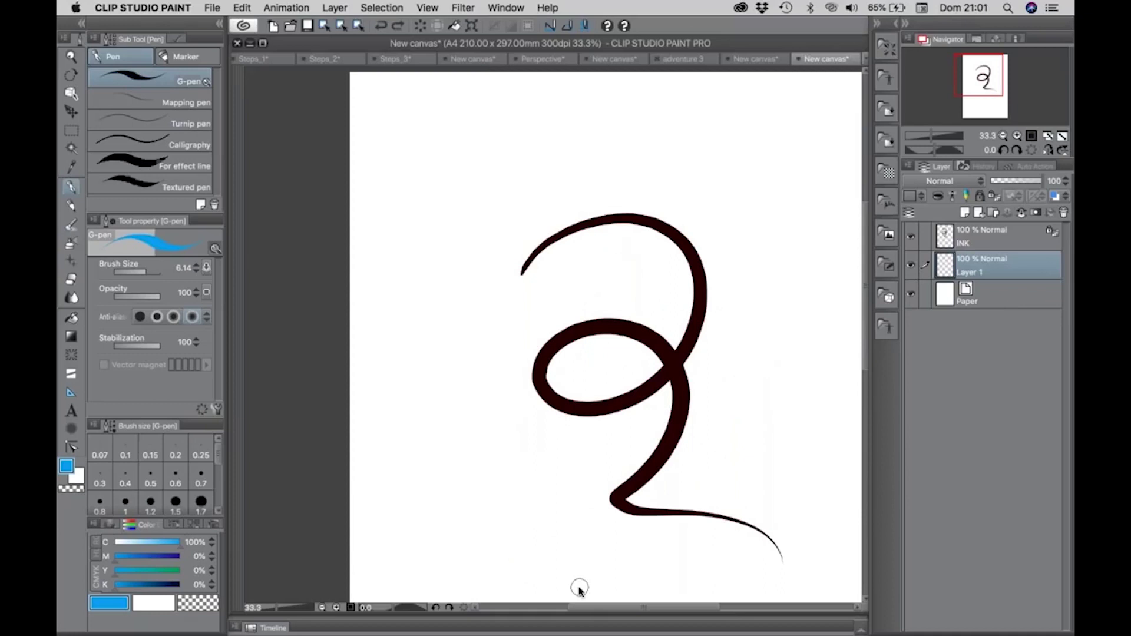
# Paint separate cyan stripes with the G-pen across the curl's upper arc and loop on the INK layer
pyautogui.click(946, 244)
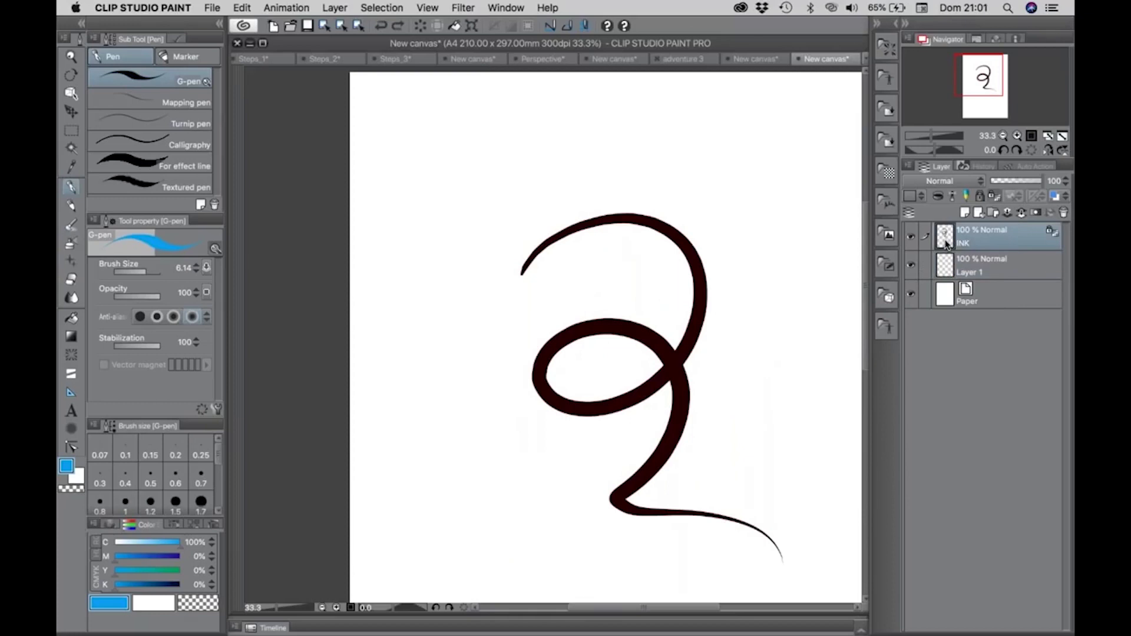
pyautogui.moveTo(666, 226); pyautogui.dragTo(695, 262)
pyautogui.moveTo(630, 324); pyautogui.dragTo(642, 341)
pyautogui.moveTo(580, 401); pyautogui.dragTo(589, 415)
pyautogui.moveTo(695, 265); pyautogui.dragTo(703, 283)
pyautogui.moveTo(609, 397); pyautogui.dragTo(618, 412)
pyautogui.moveTo(595, 321); pyautogui.dragTo(606, 336)
pyautogui.moveTo(580, 413); pyautogui.dragTo(545, 395)
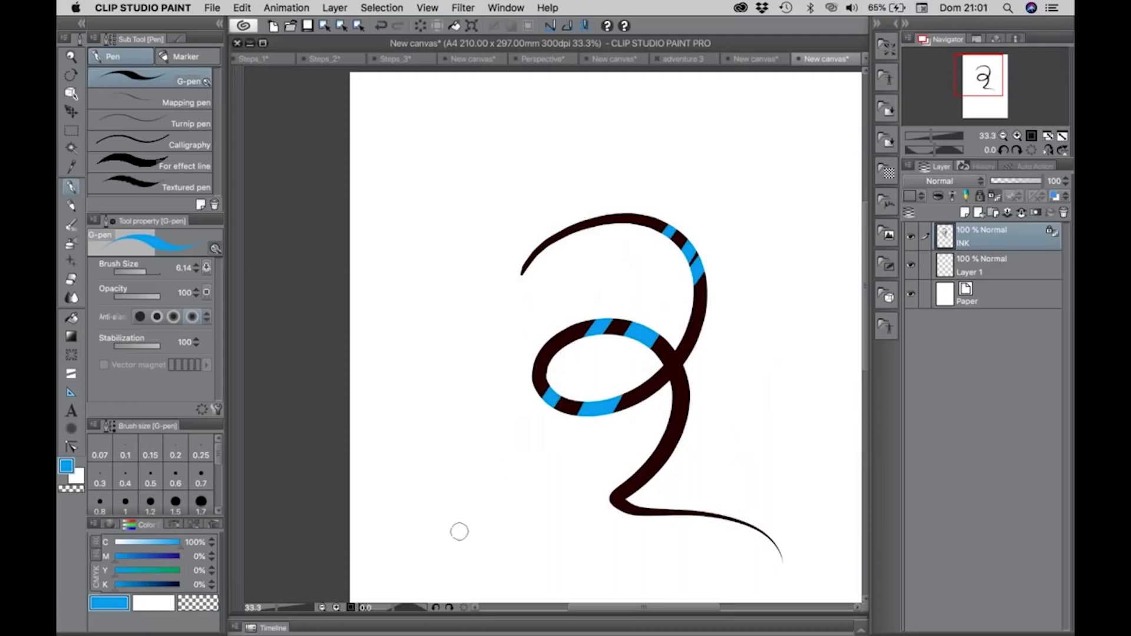
# Close the gaps between the cyan stripes on the INK layer and extend the colour to the curl's crossing
pyautogui.moveTo(604, 324); pyautogui.dragTo(621, 333)
pyautogui.moveTo(671, 233); pyautogui.dragTo(689, 251)
pyautogui.moveTo(613, 324); pyautogui.dragTo(654, 341)
pyautogui.moveTo(583, 413); pyautogui.dragTo(556, 413)
pyautogui.moveTo(651, 339); pyautogui.dragTo(662, 353)
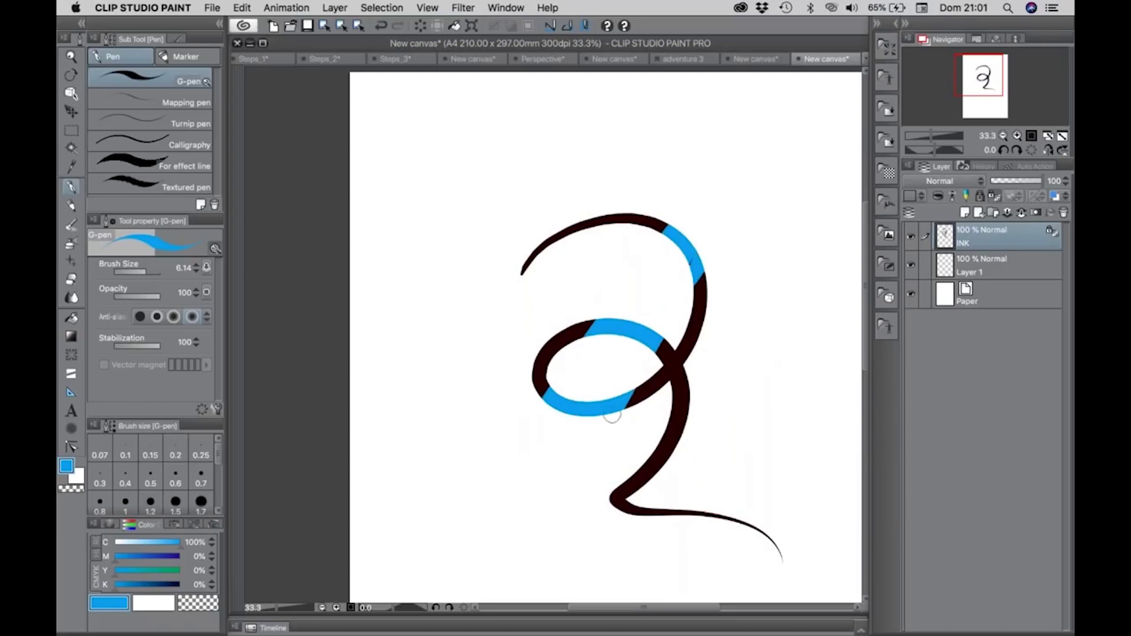
pyautogui.moveTo(695, 268); pyautogui.dragTo(704, 298)
pyautogui.moveTo(671, 354)
pyautogui.mouseDown()
pyautogui.moveTo(630, 405)
pyautogui.moveTo(653, 377)
pyautogui.mouseUp()
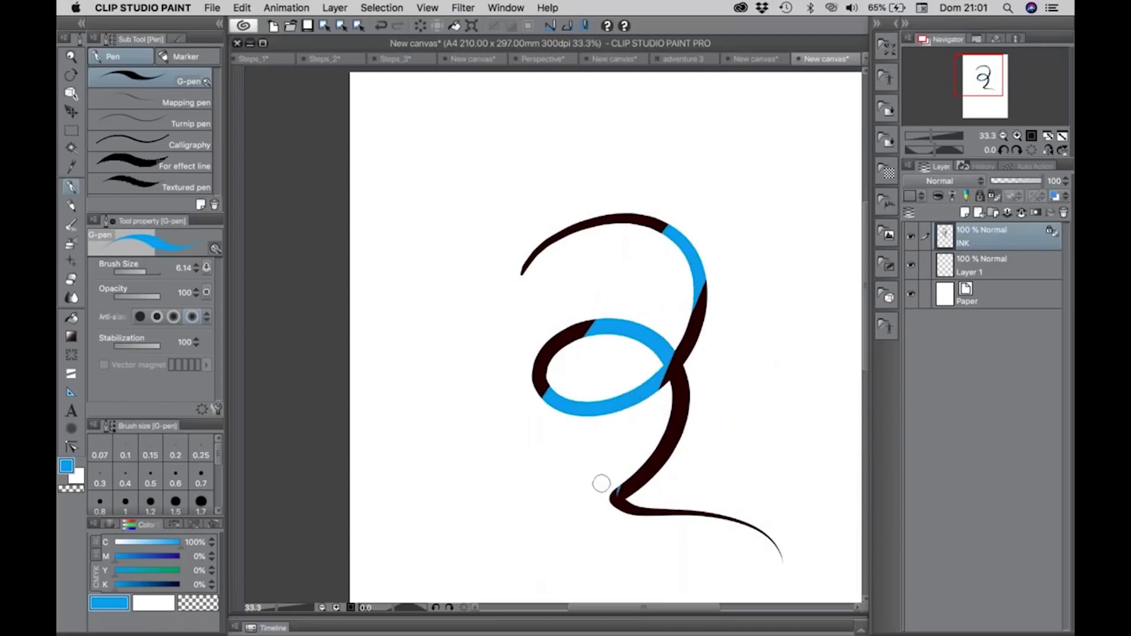
pyautogui.moveTo(695, 277); pyautogui.dragTo(704, 303)
pyautogui.moveTo(674, 377); pyautogui.dragTo(703, 288)
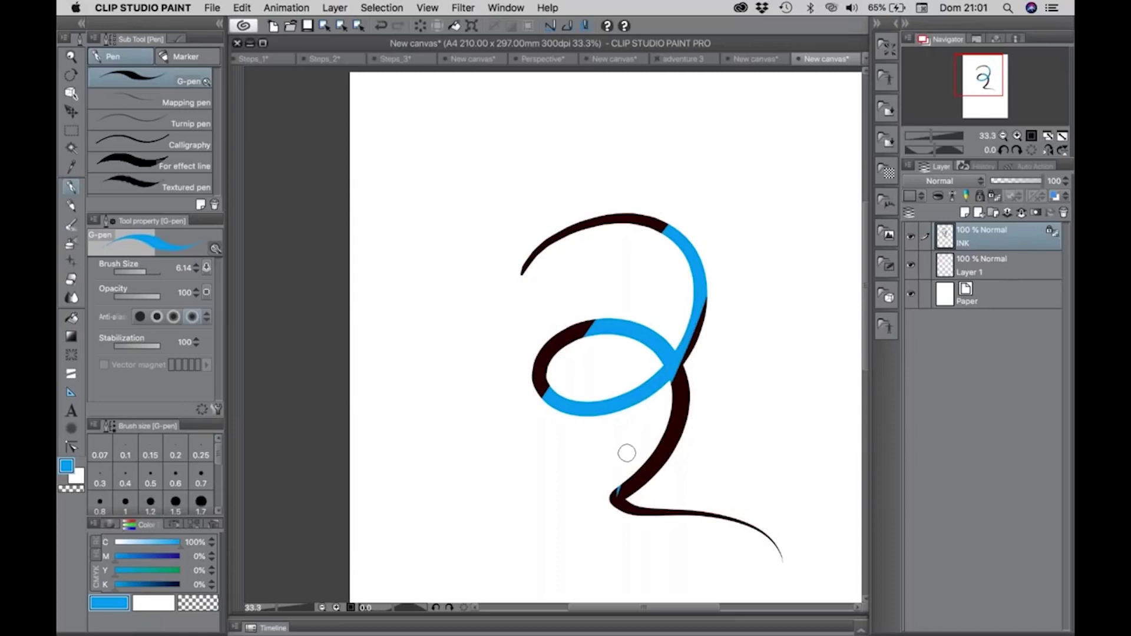
# Fill all the INK layer's line art with cyan, then undo the fill and the cyan strokes
pyautogui.click(454, 26)
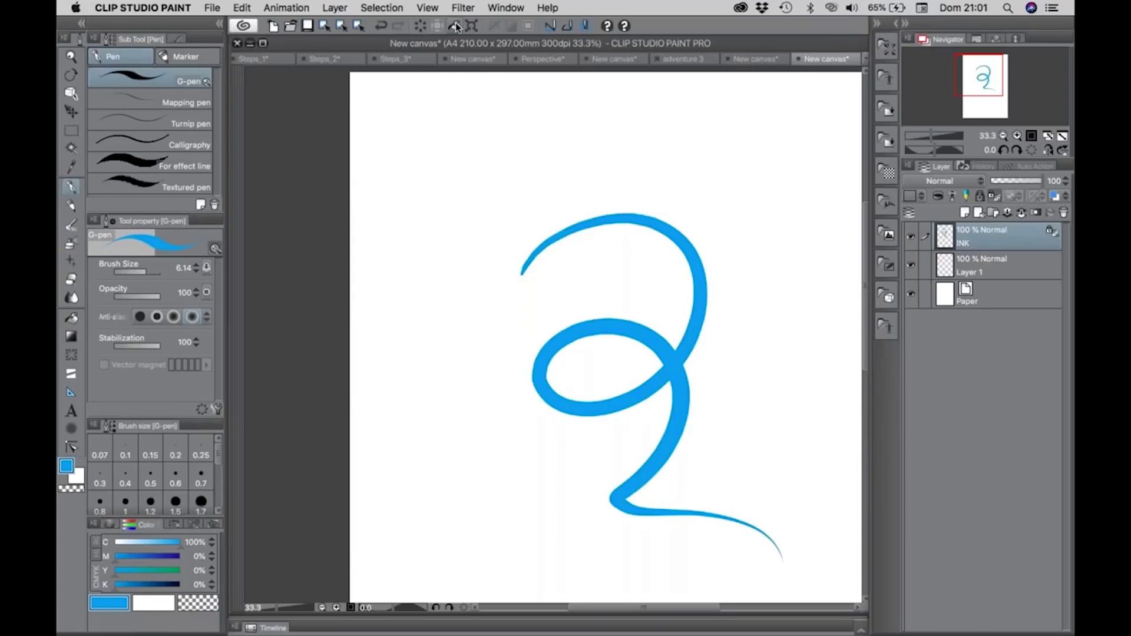
pyautogui.hotkey('ctrl', 'z')
pyautogui.hotkey('ctrl', 'z')
pyautogui.hotkey('ctrl', 'z')
pyautogui.hotkey('ctrl', 'z')
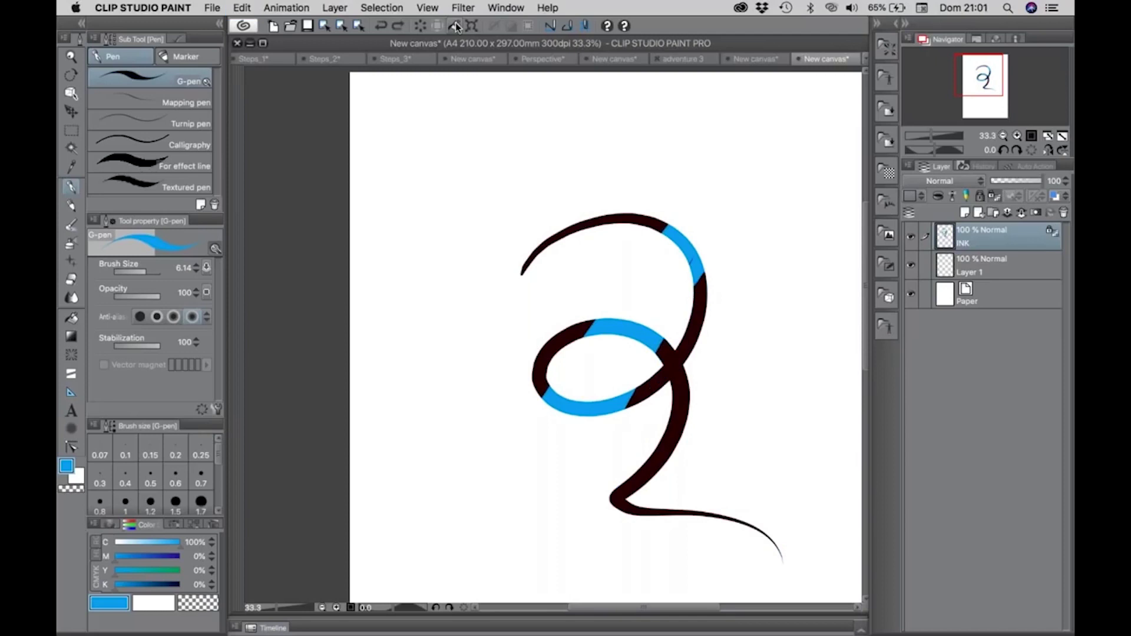
pyautogui.hotkey('ctrl', 'z')
pyautogui.hotkey('ctrl', 'z')
pyautogui.hotkey('ctrl', 'z')
pyautogui.hotkey('ctrl', 'z')
pyautogui.hotkey('ctrl', 'z')
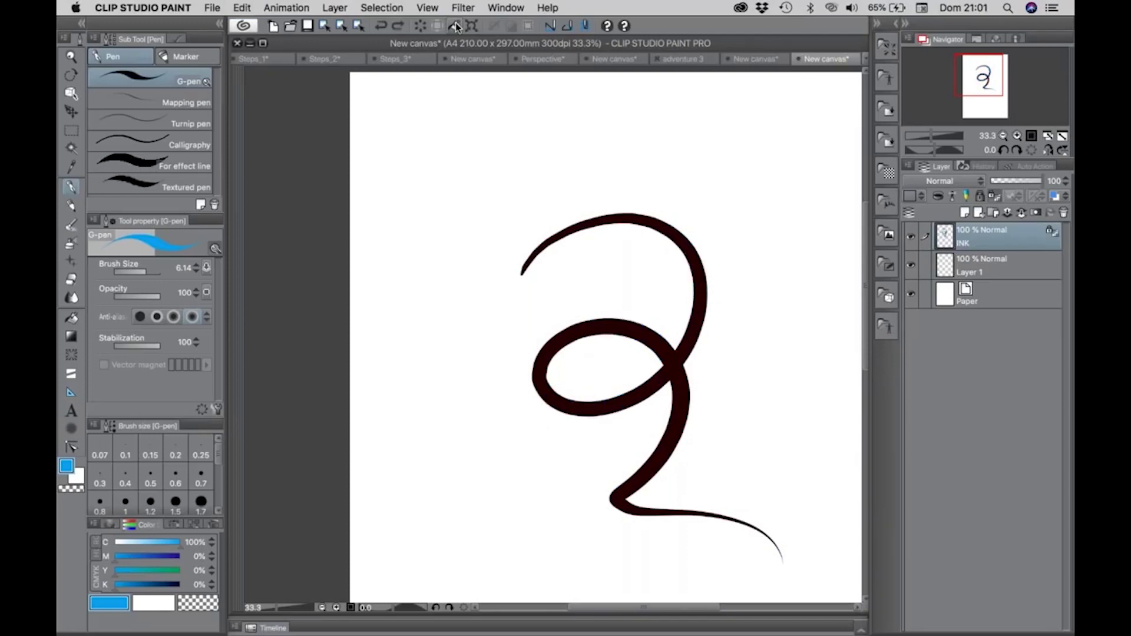
# Add a raster layer above INK and name it filling
pyautogui.click(964, 213)
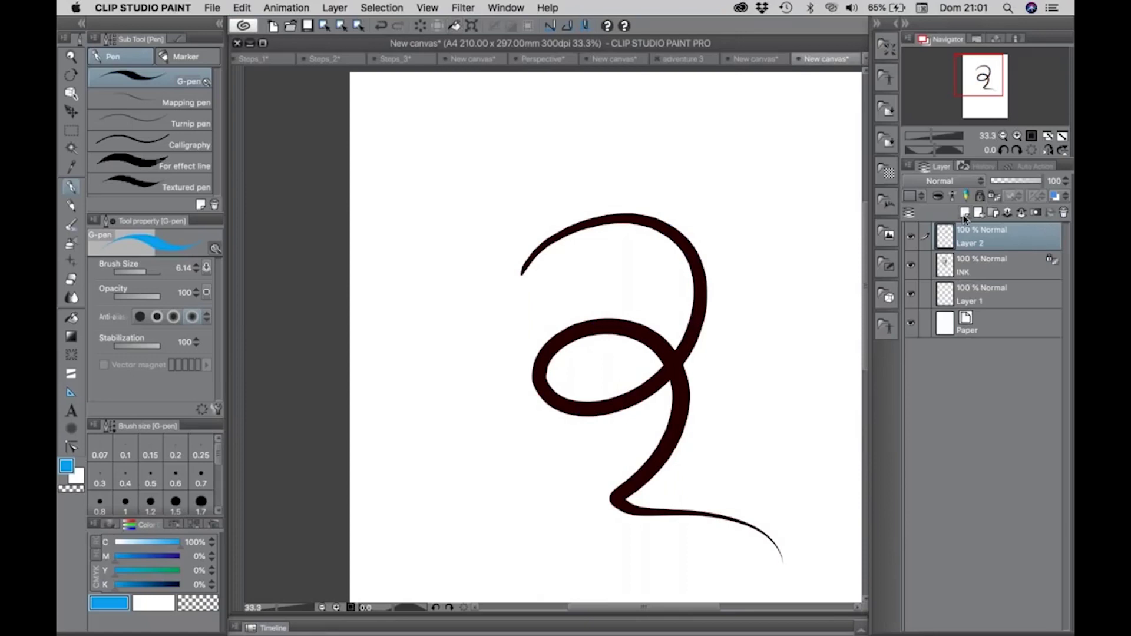
pyautogui.doubleClick(971, 243)
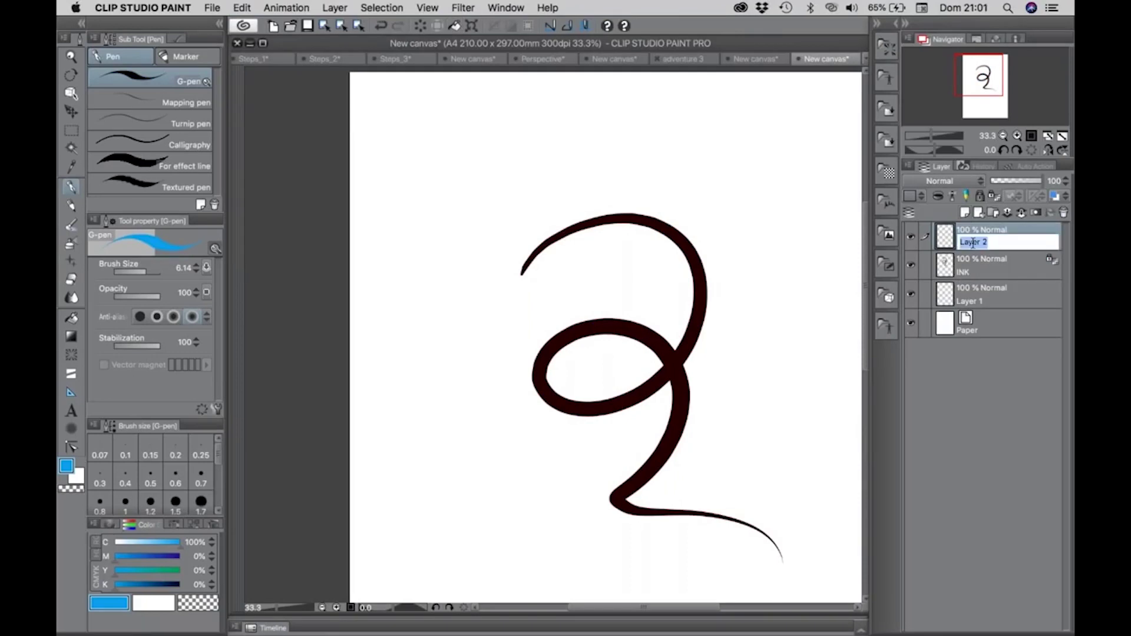
pyautogui.write('filling')
pyautogui.press('Return')
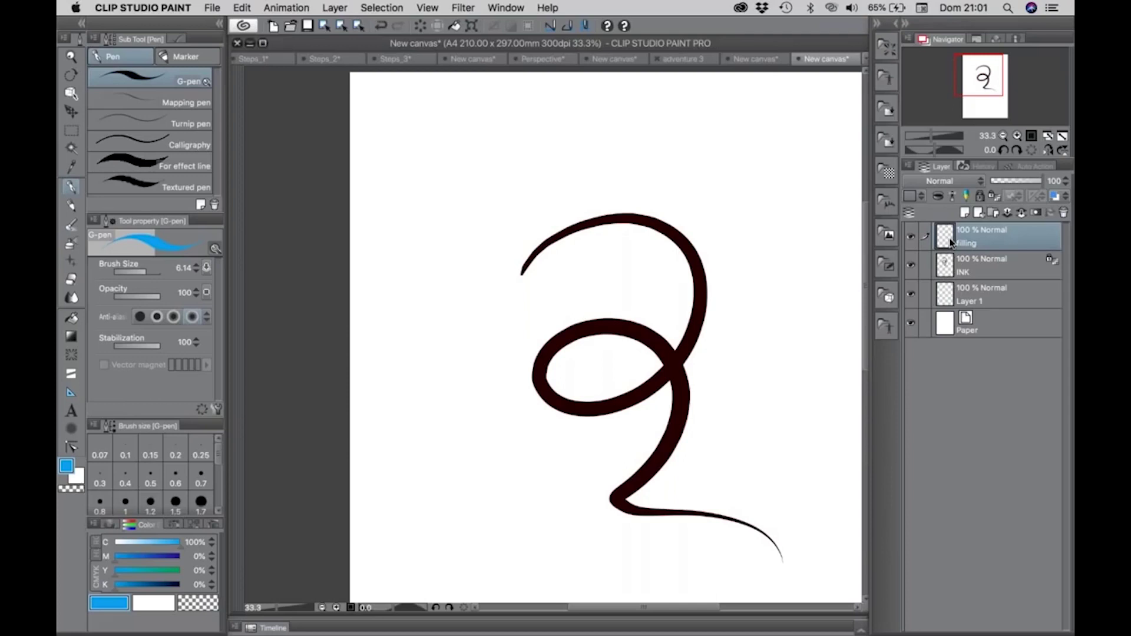
# Fill the whole filling layer with cyan and clip it to the INK layer below
pyautogui.click(455, 26)
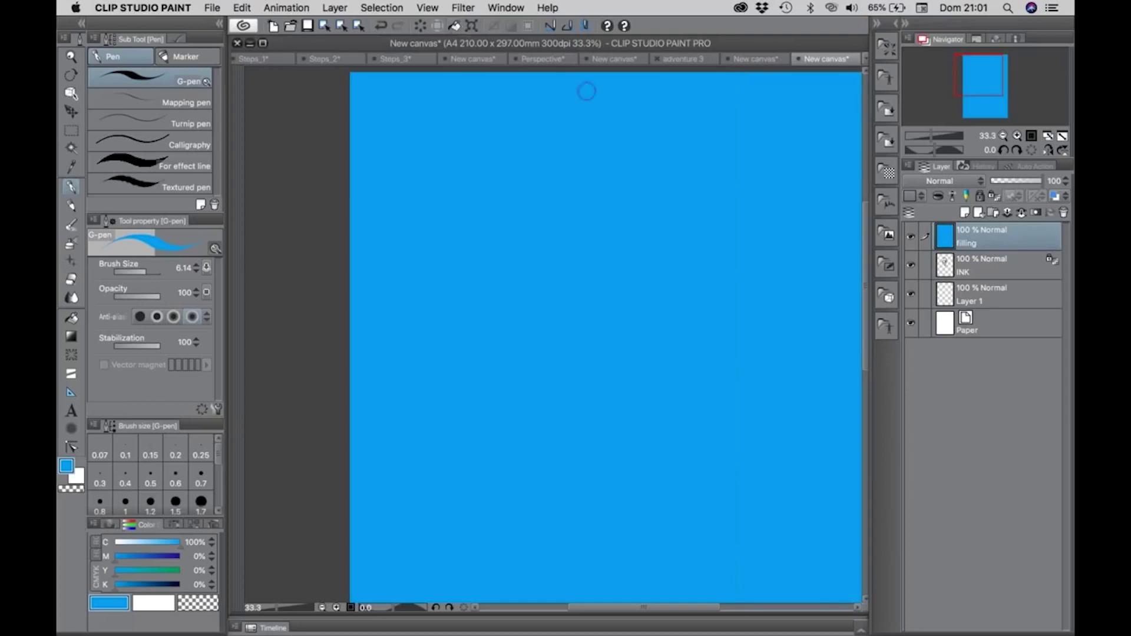
pyautogui.click(939, 199)
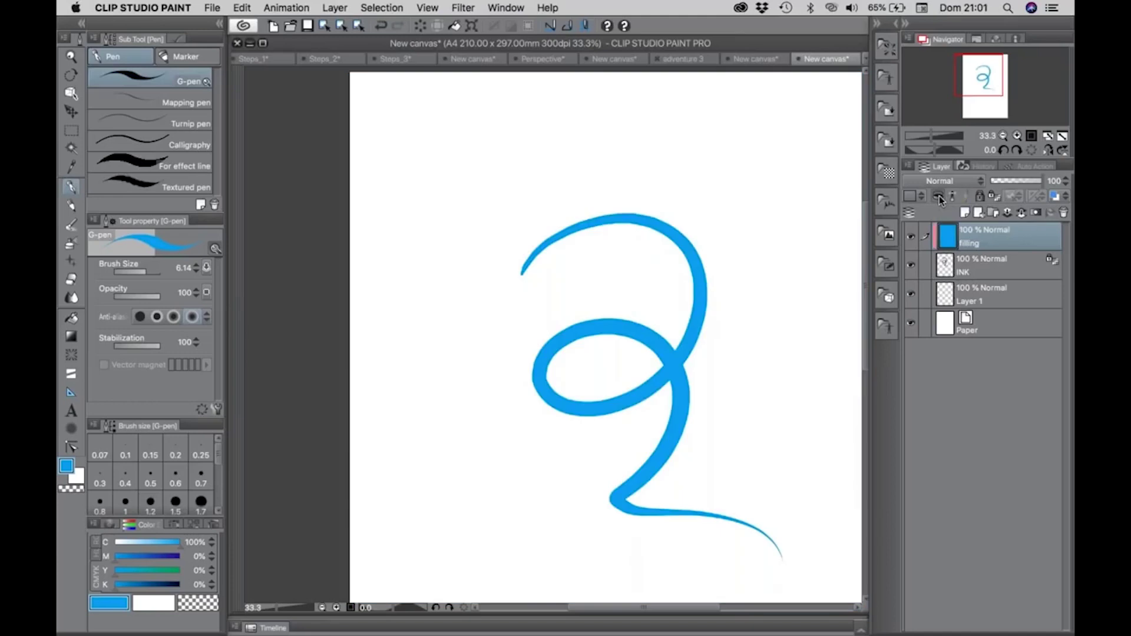
pyautogui.click(949, 268)
pyautogui.click(950, 242)
pyautogui.click(949, 264)
pyautogui.click(949, 243)
pyautogui.click(947, 259)
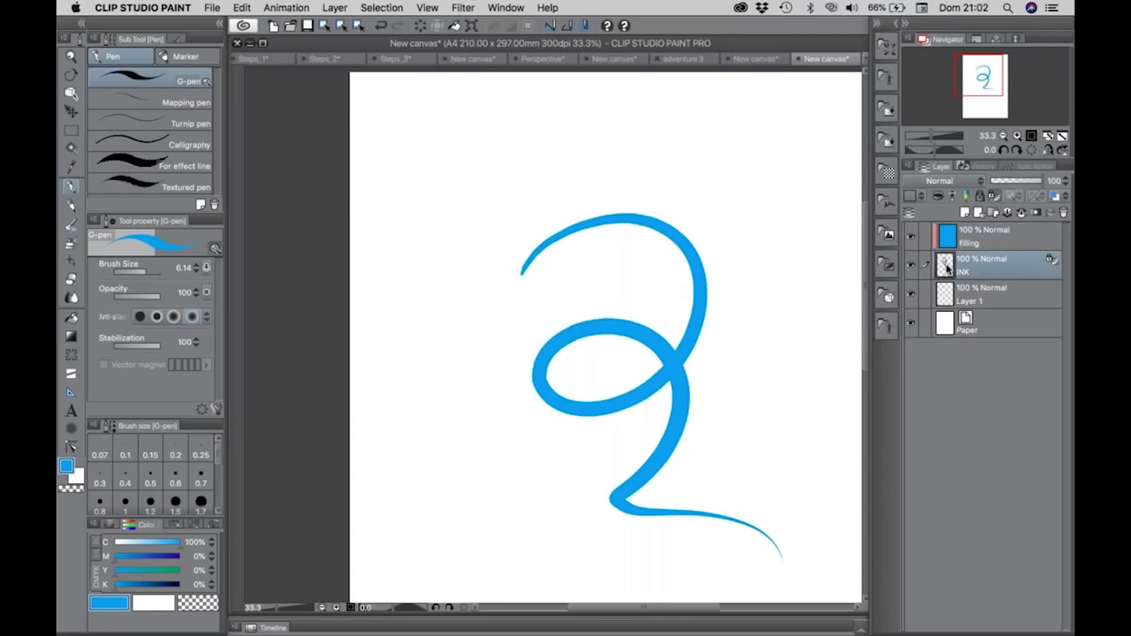
pyautogui.click(949, 239)
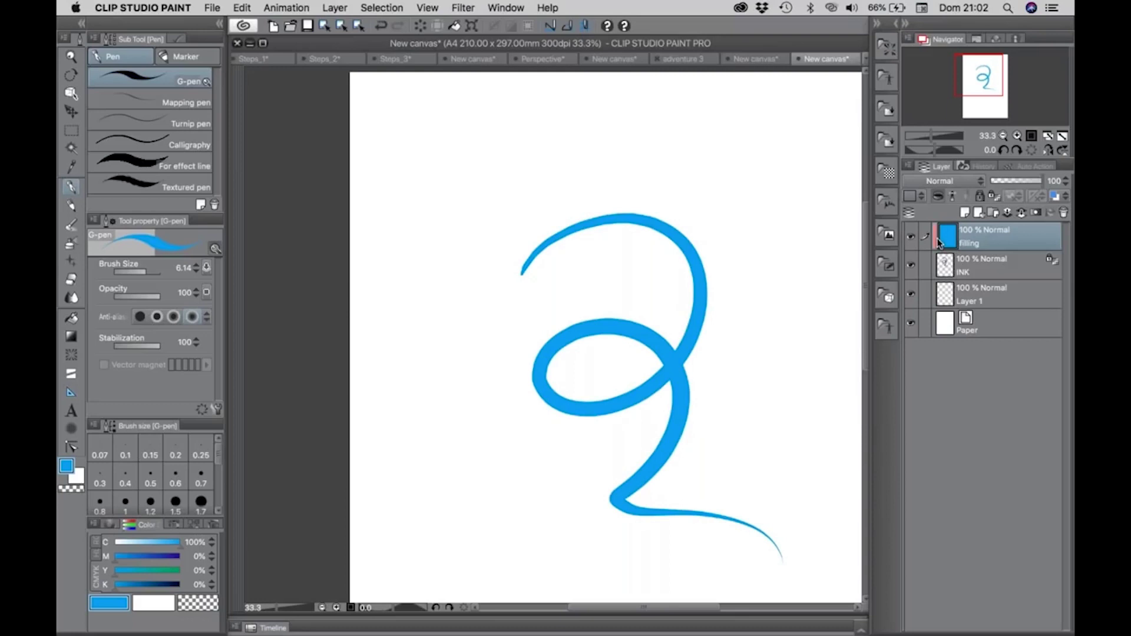
# Switch to the Steps_3 document and assign the Red palette colour to the Sea urchin flash layer
pyautogui.click(550, 58)
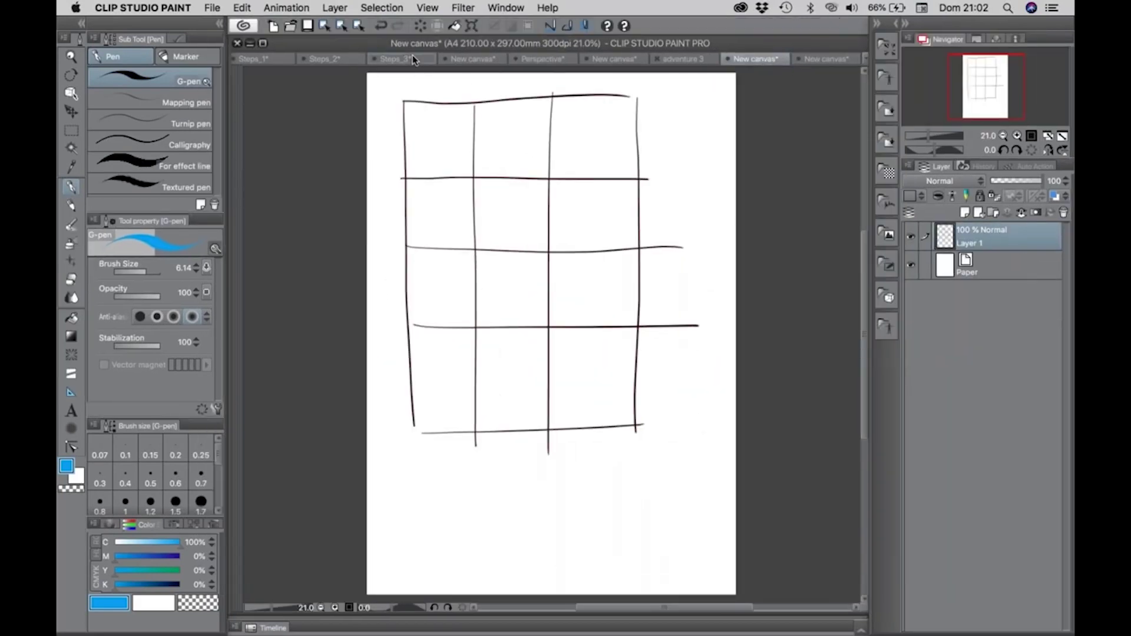
pyautogui.click(412, 56)
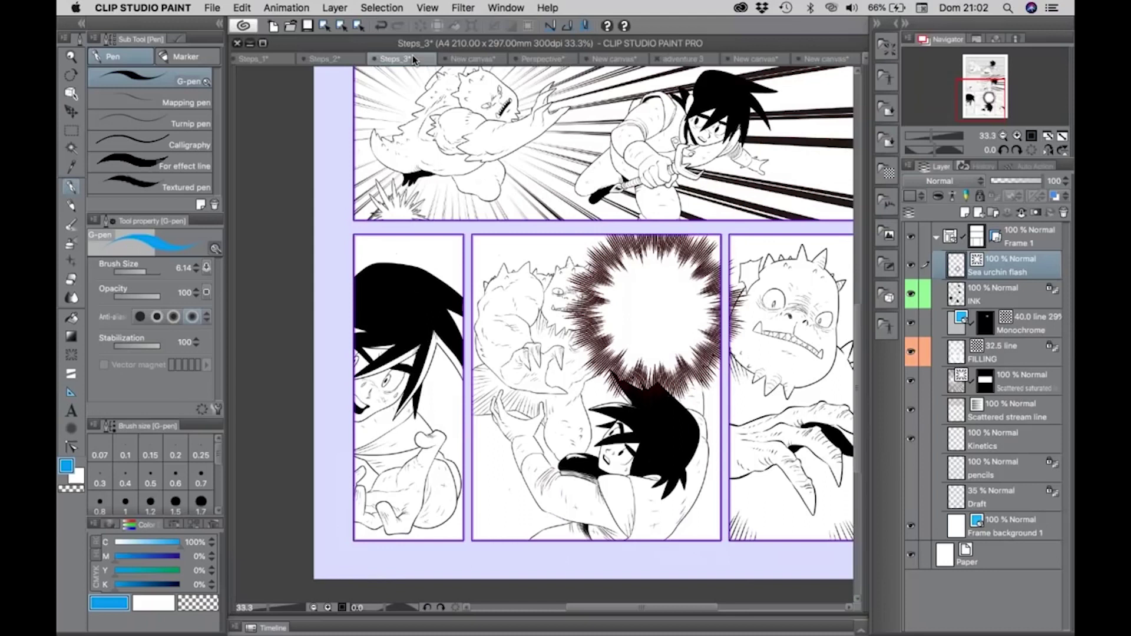
pyautogui.moveTo(630, 271); pyautogui.dragTo(569, 295)
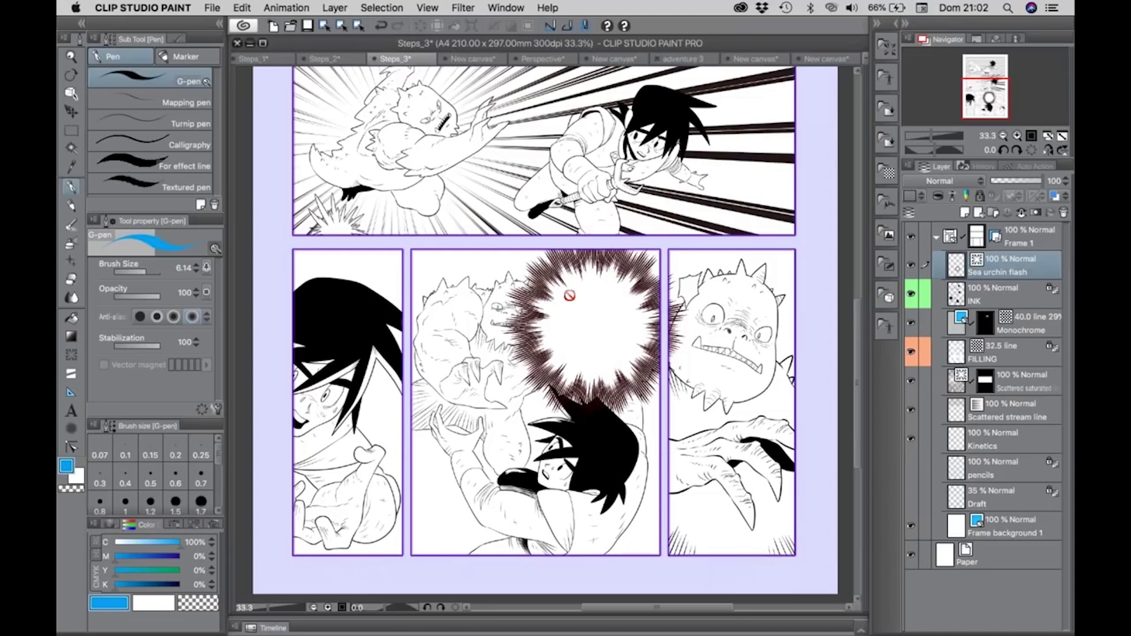
pyautogui.click(957, 389)
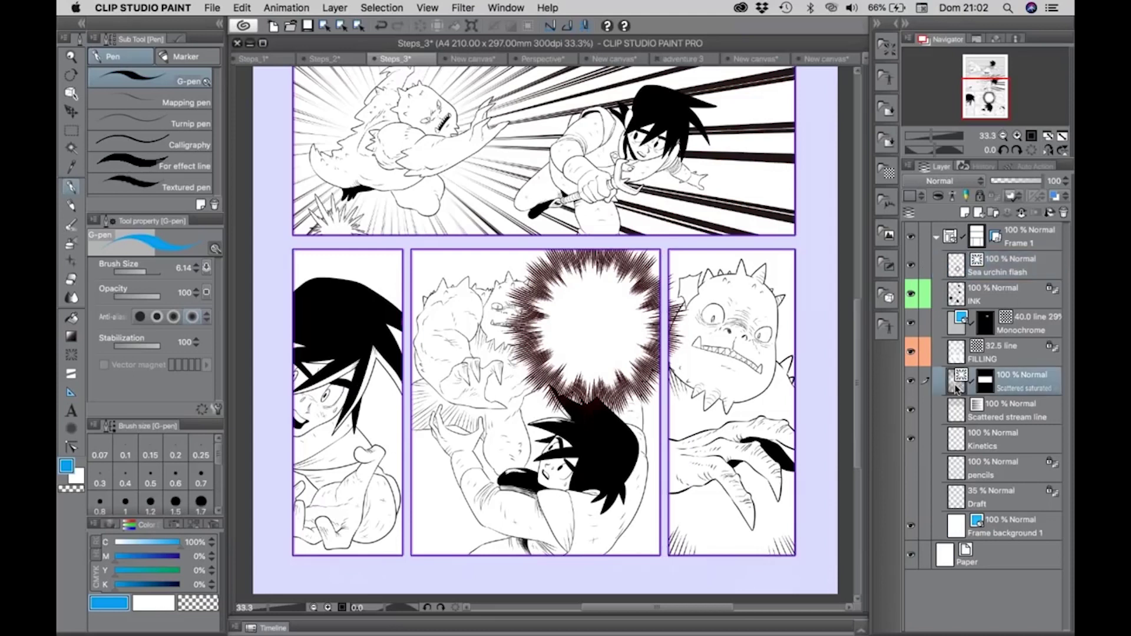
pyautogui.click(958, 268)
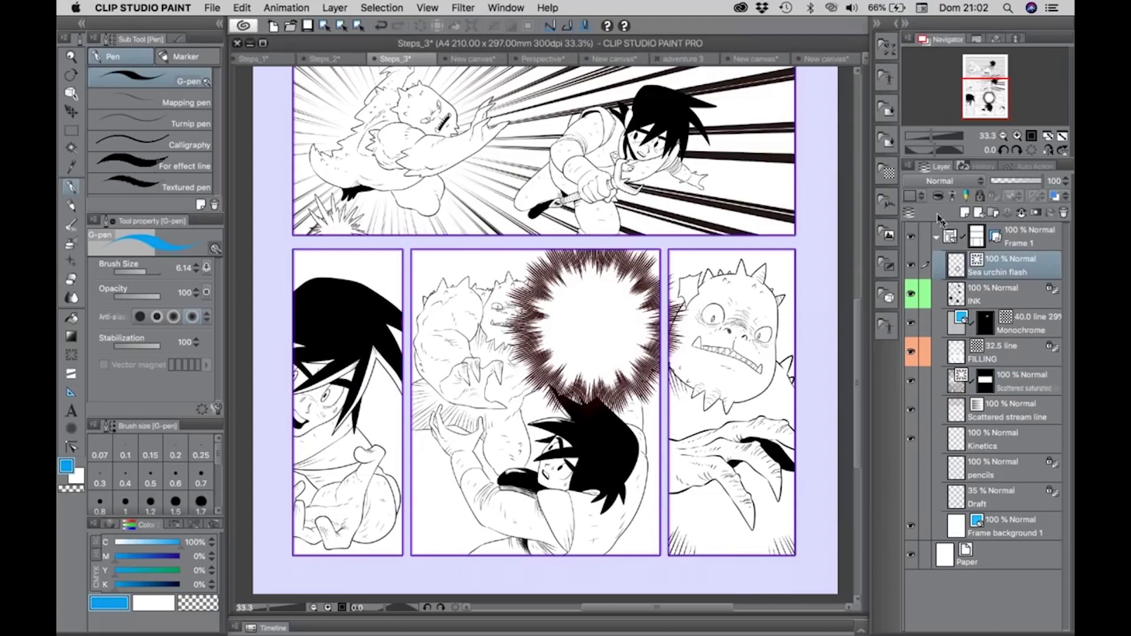
pyautogui.click(917, 196)
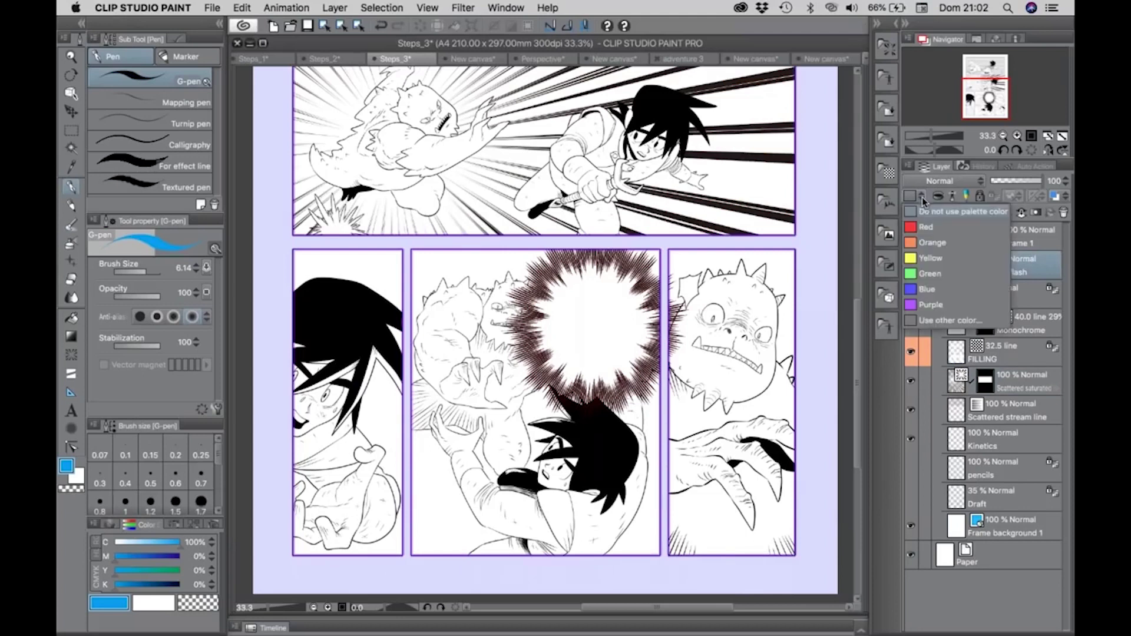
pyautogui.click(925, 228)
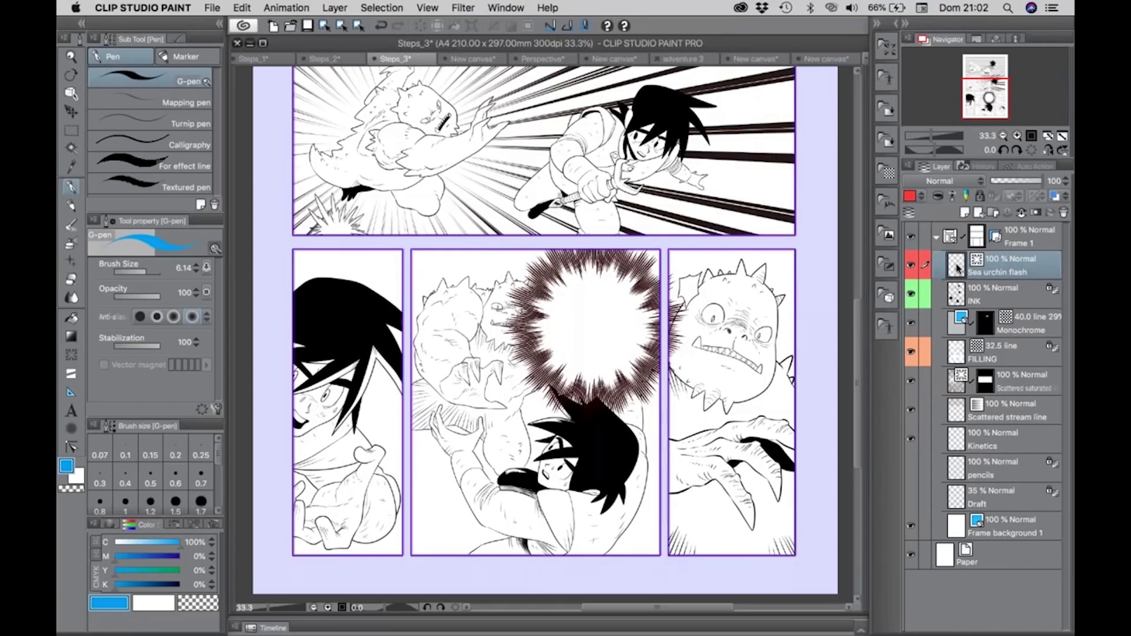
# Move the Sea urchin flash layer out of the Frame 1 folder to directly above it, and collapse the folder
pyautogui.moveTo(957, 268); pyautogui.dragTo(954, 228)
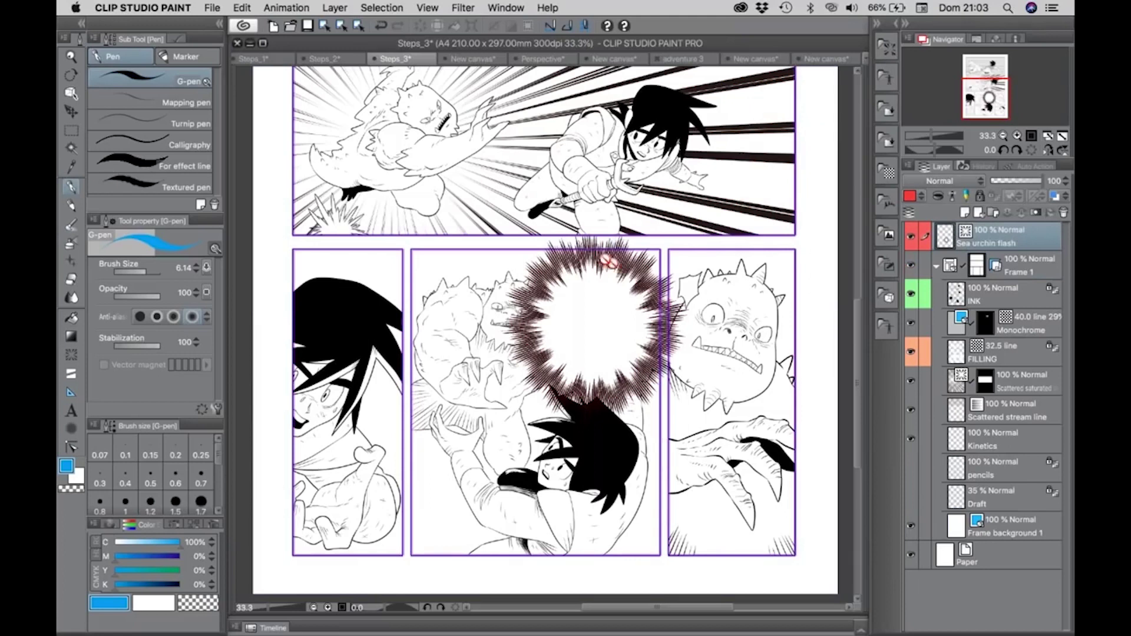
pyautogui.click(937, 267)
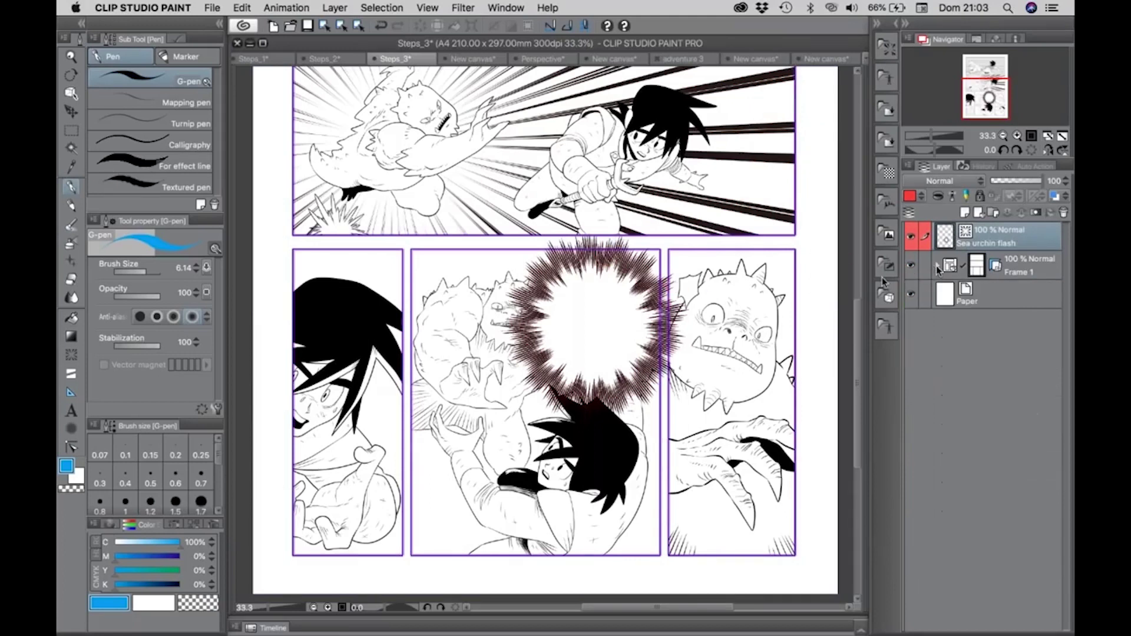
pyautogui.press('/')
pyautogui.click(614, 294)
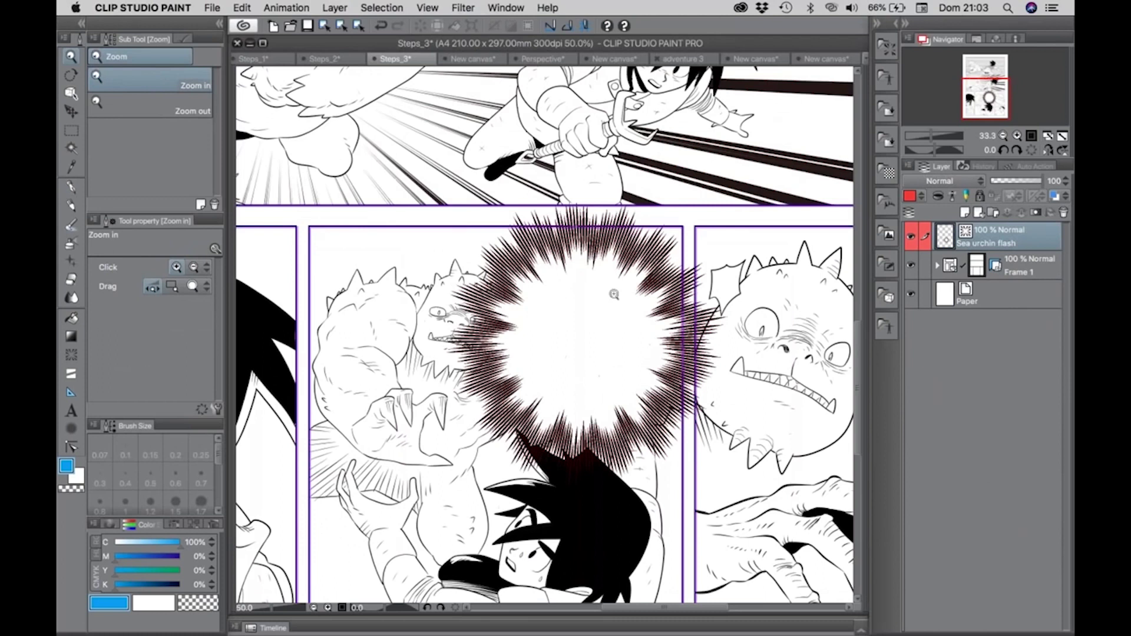
pyautogui.click(589, 268)
pyautogui.keyDown('alt'); pyautogui.click(664, 309); pyautogui.keyUp('alt')
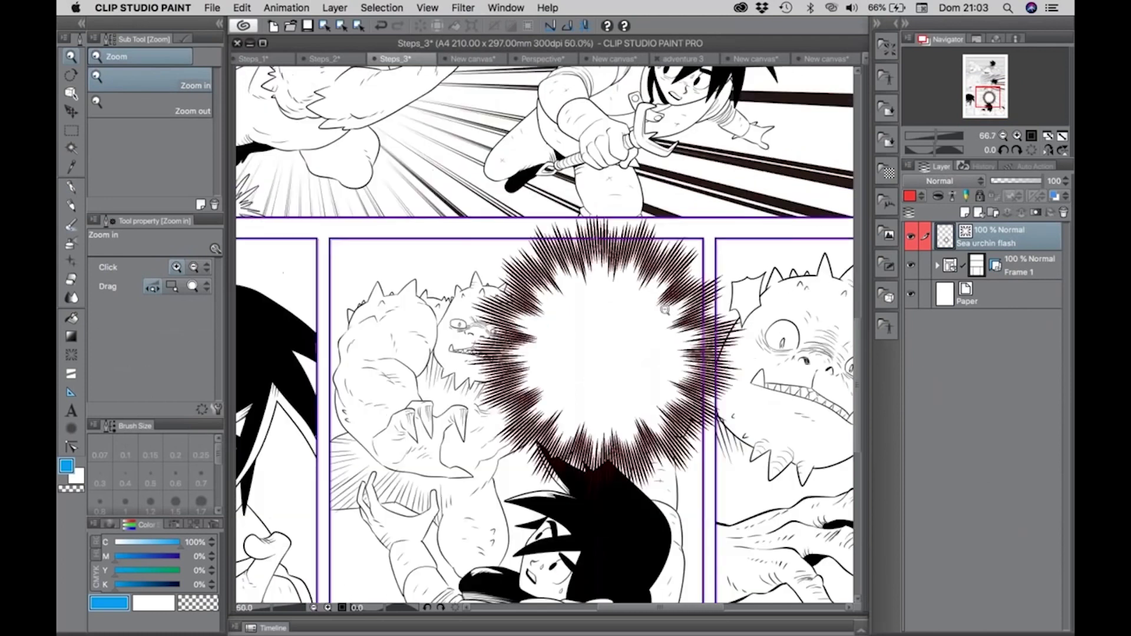
pyautogui.keyDown('alt'); pyautogui.click(665, 309); pyautogui.keyUp('alt')
pyautogui.keyDown('alt'); pyautogui.click(665, 309); pyautogui.keyUp('alt')
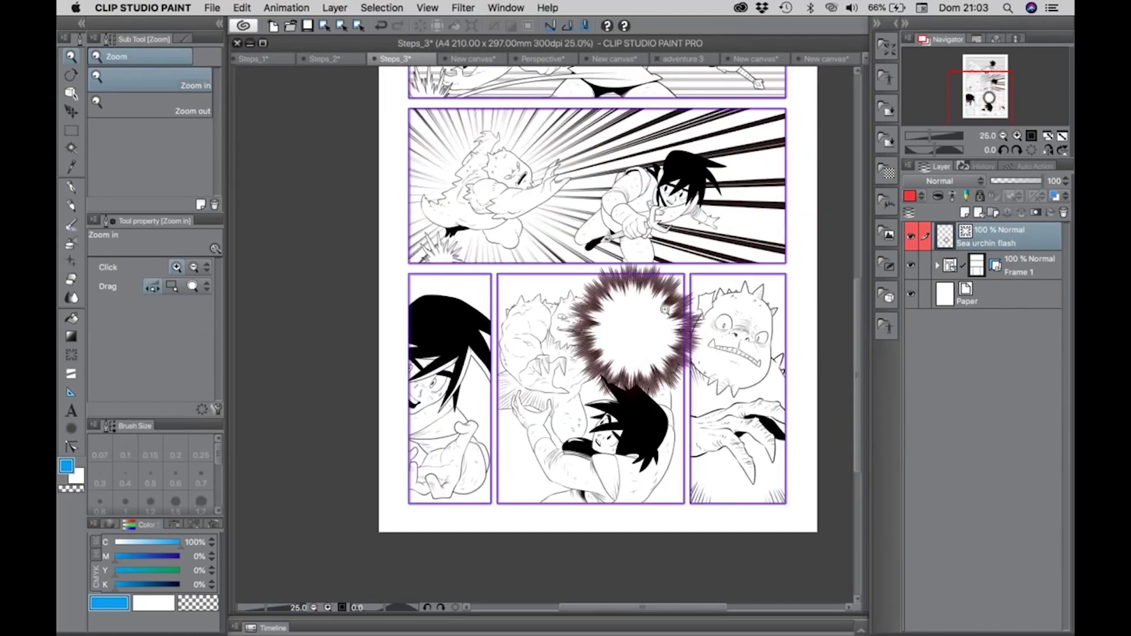
pyautogui.click(664, 309)
# Try to brighten the main colour of the Frame 1 folder's panel borders
pyautogui.click(951, 268)
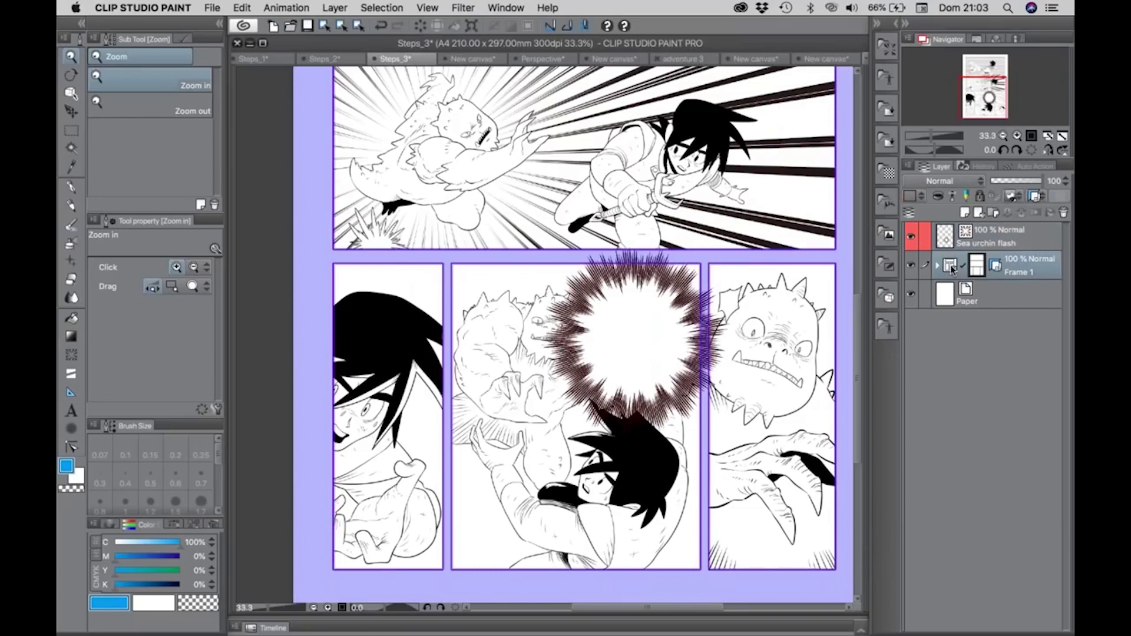
pyautogui.press('o')
pyautogui.click(199, 369)
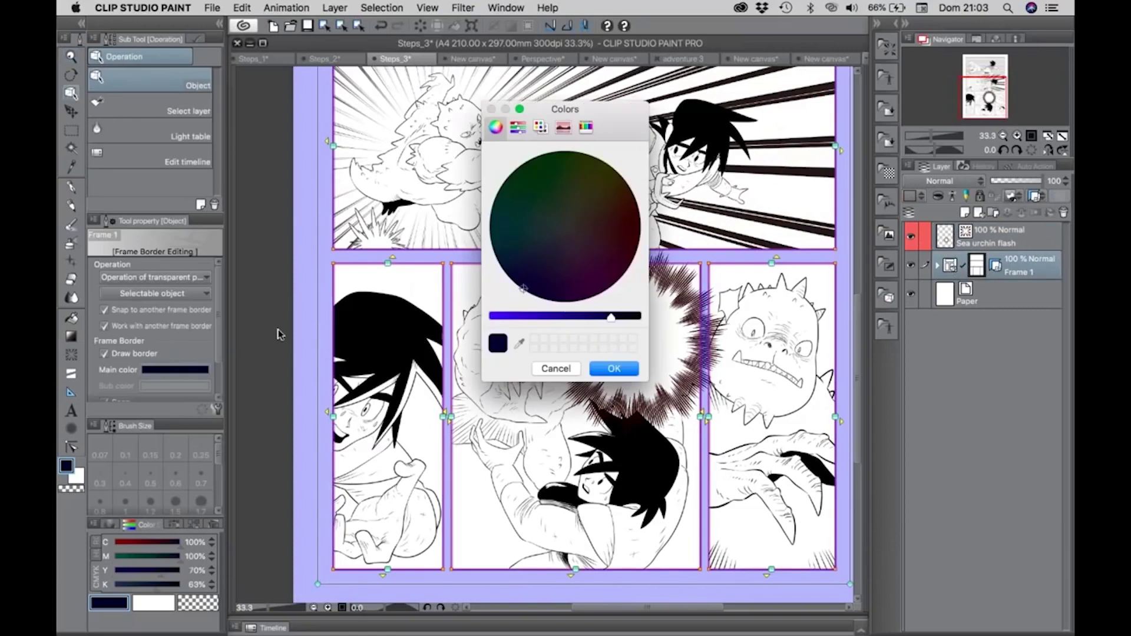
pyautogui.moveTo(610, 317); pyautogui.dragTo(492, 317)
pyautogui.click(613, 368)
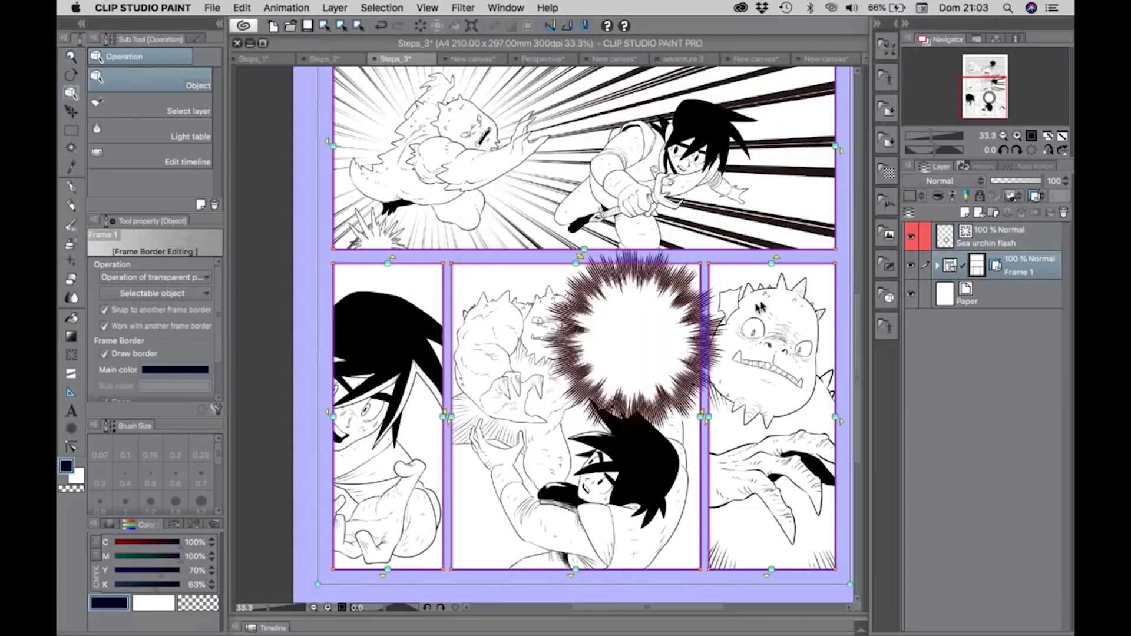
# Make the Sea urchin flash layer active, pick the G-pen, and switch the drawing colour to white
pyautogui.click(925, 242)
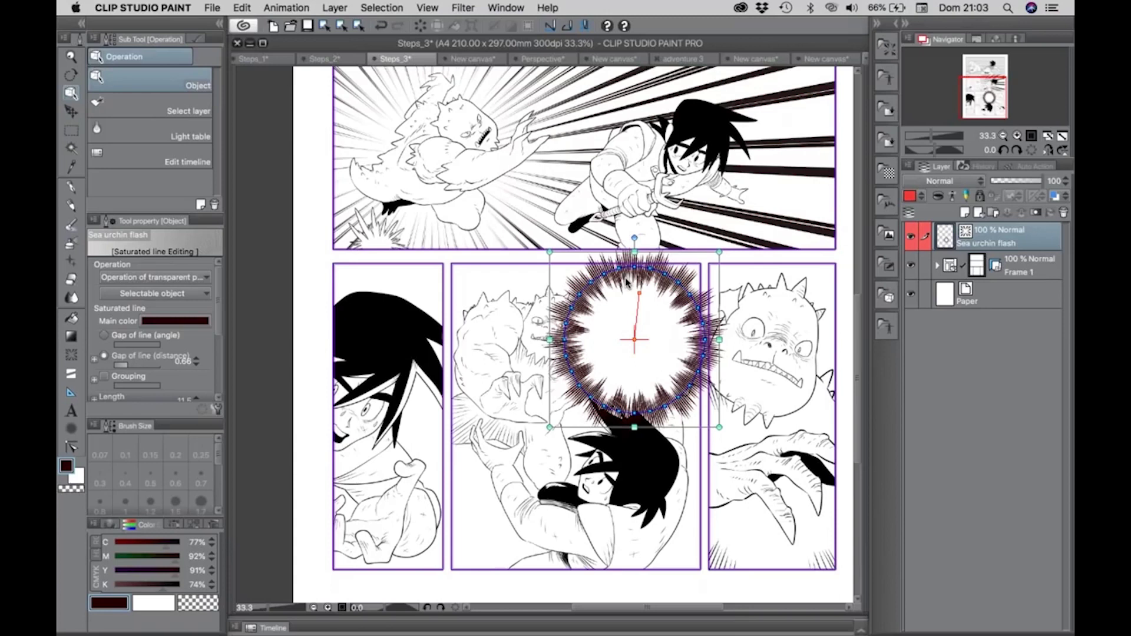
pyautogui.click(68, 186)
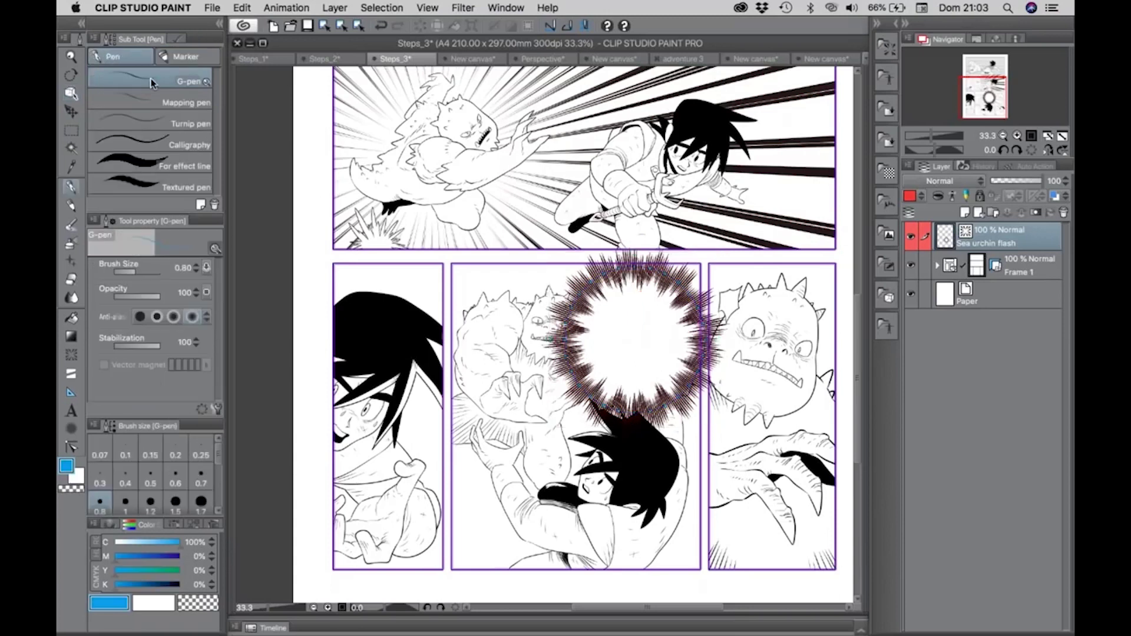
pyautogui.press('/')
pyautogui.click(424, 530)
pyautogui.click(424, 530)
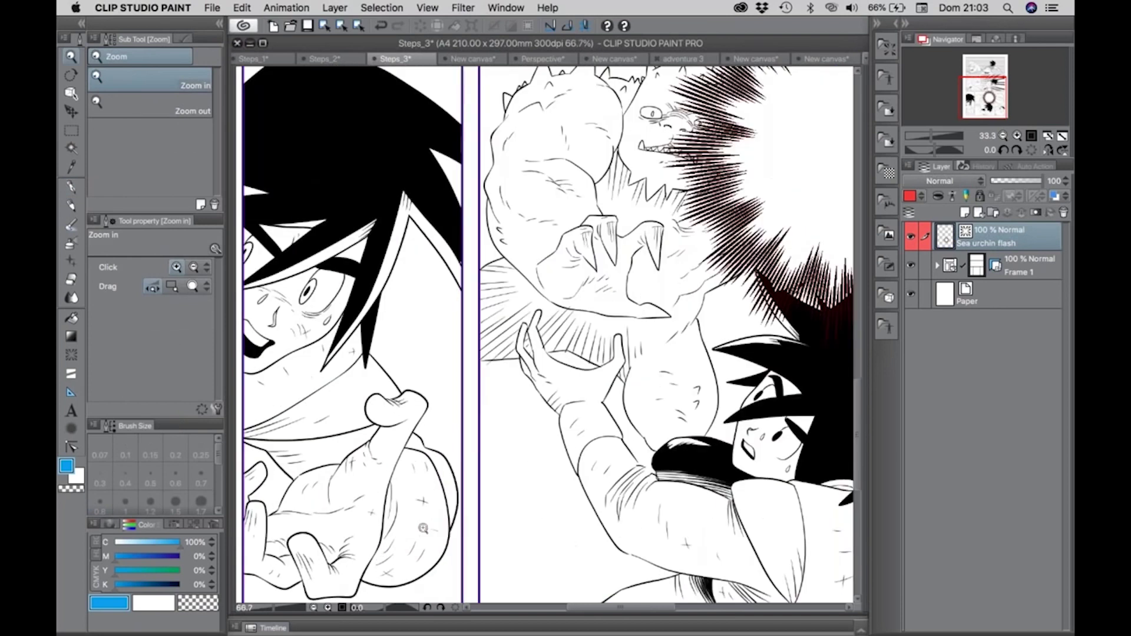
pyautogui.click(424, 530)
pyautogui.moveTo(355, 272); pyautogui.dragTo(363, 304)
pyautogui.press('x')
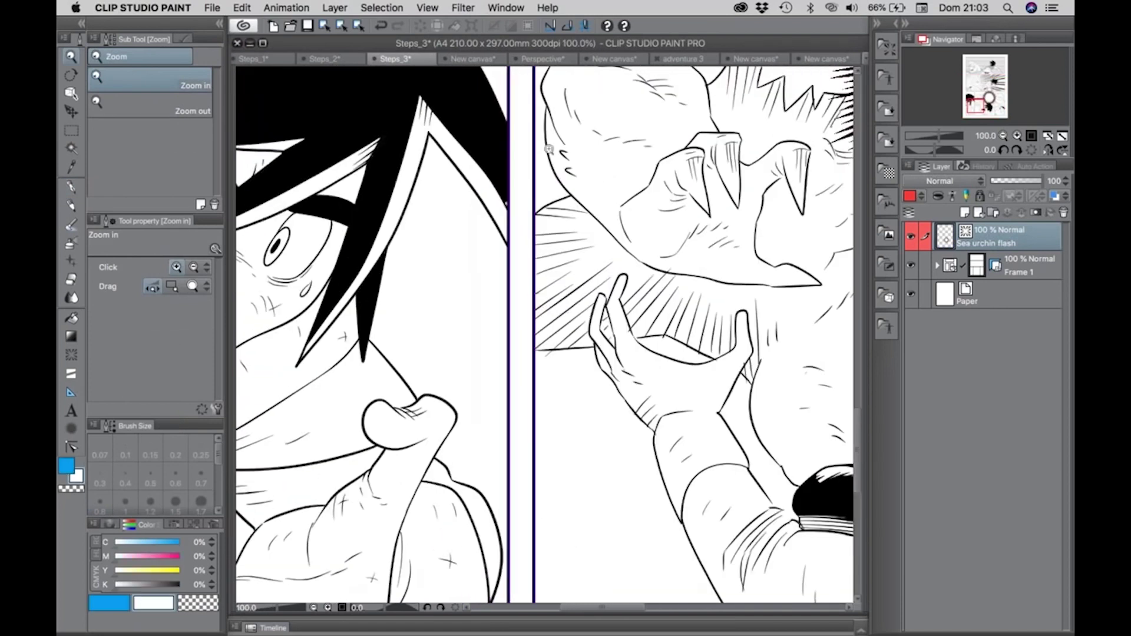
# Examine the monster's ink lines and the speed lines in the top panel up close, and view the upper panels together
pyautogui.keyDown('alt'); pyautogui.click(548, 149); pyautogui.keyUp('alt')
pyautogui.moveTo(503, 205); pyautogui.dragTo(487, 625)
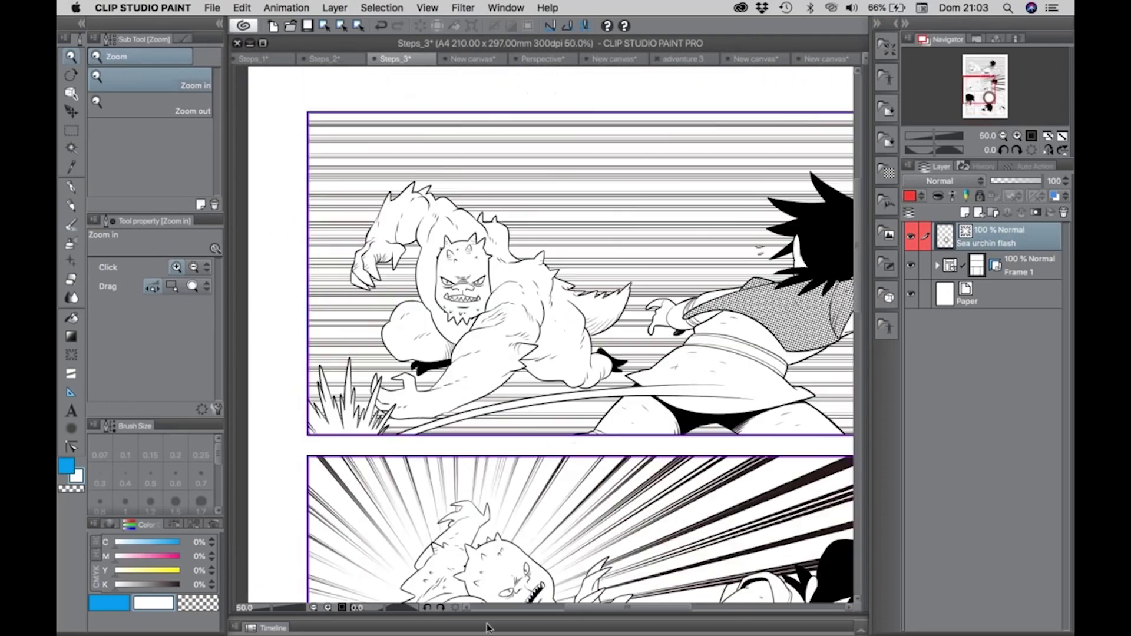
pyautogui.click(495, 253)
pyautogui.click(495, 253)
pyautogui.click(495, 253)
pyautogui.click(495, 253)
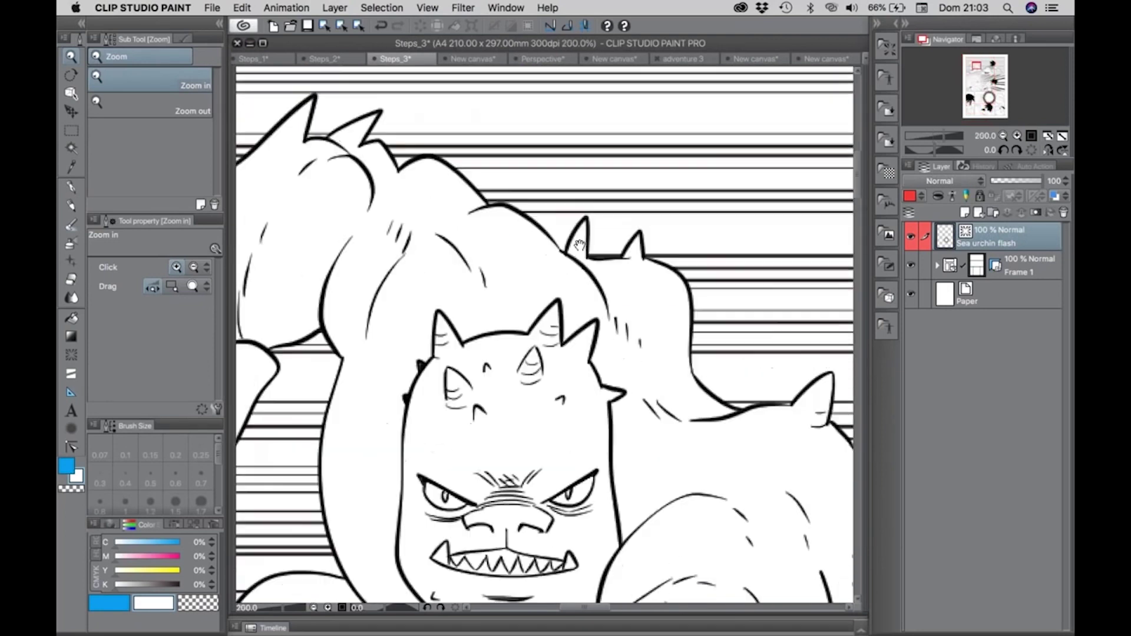
pyautogui.click(505, 139)
pyautogui.keyDown('alt'); pyautogui.click(545, 292); pyautogui.keyUp('alt')
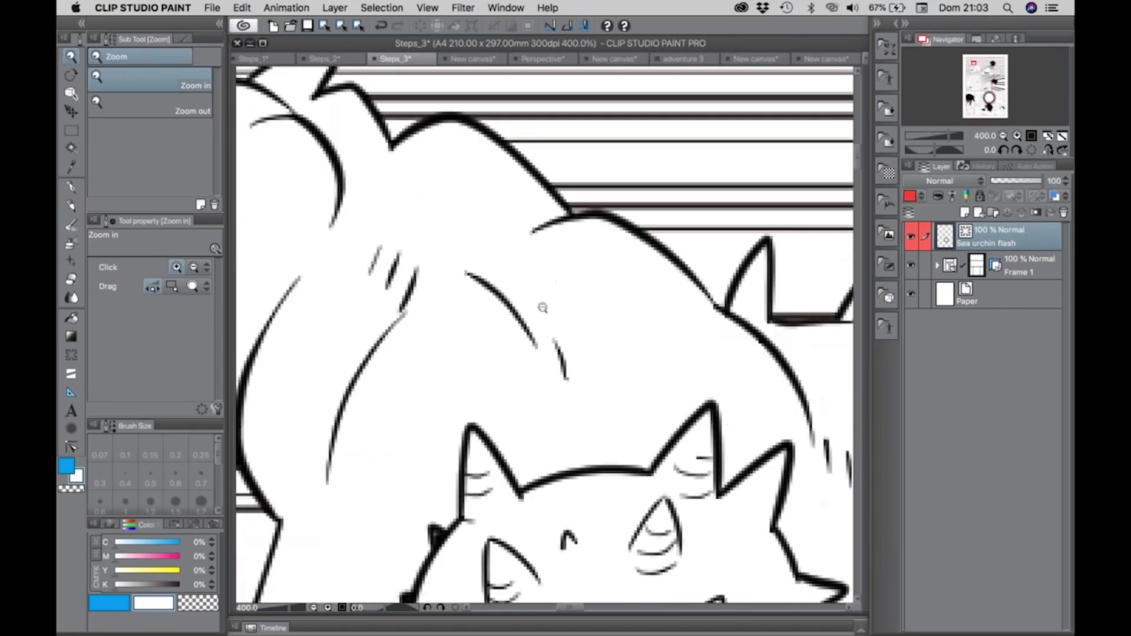
pyautogui.keyDown('alt'); pyautogui.click(543, 307); pyautogui.keyUp('alt')
pyautogui.keyDown('alt'); pyautogui.click(543, 306); pyautogui.keyUp('alt')
pyautogui.keyDown('alt'); pyautogui.click(562, 361); pyautogui.keyUp('alt')
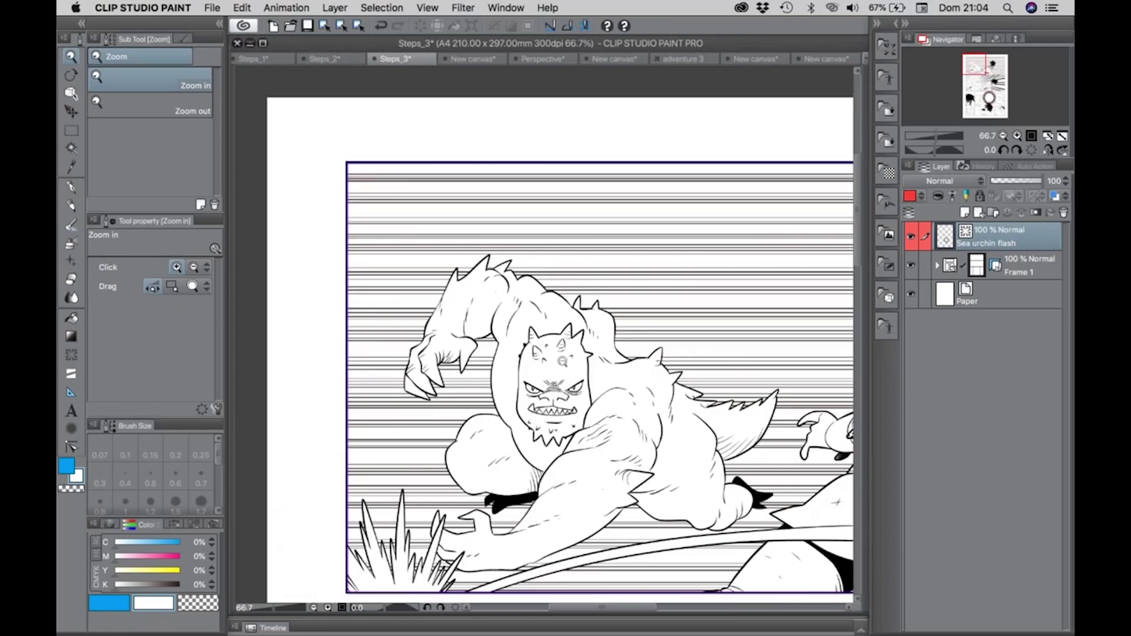
pyautogui.keyDown('alt'); pyautogui.click(642, 401); pyautogui.keyUp('alt')
pyautogui.moveTo(641, 399); pyautogui.dragTo(502, 184)
pyautogui.keyDown('alt'); pyautogui.click(591, 291); pyautogui.keyUp('alt')
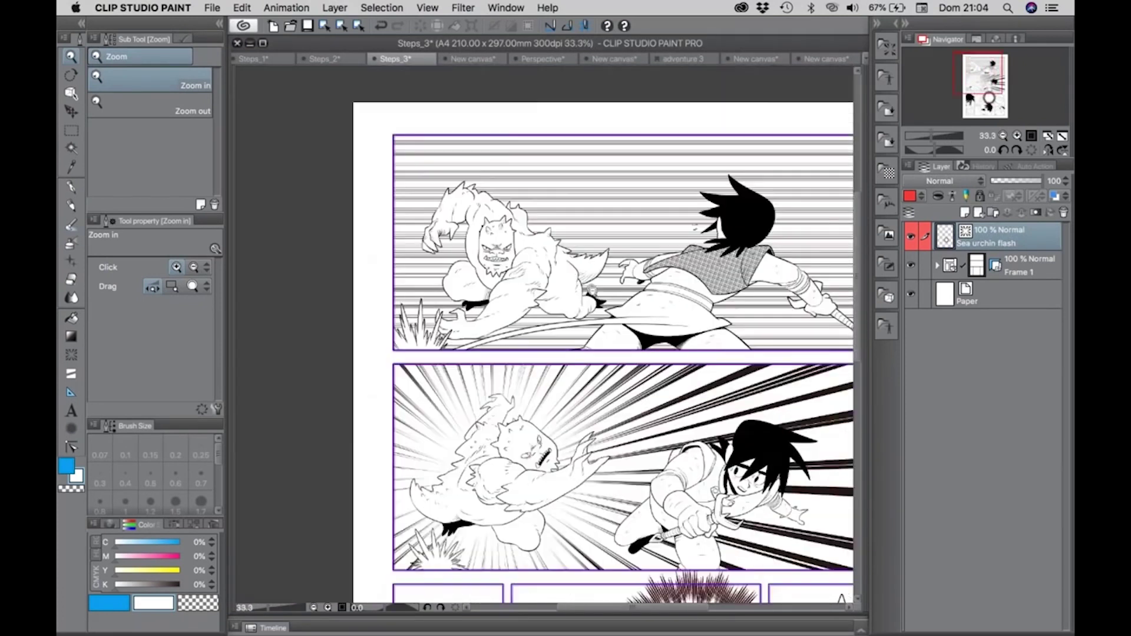
pyautogui.moveTo(591, 290); pyautogui.dragTo(498, 231)
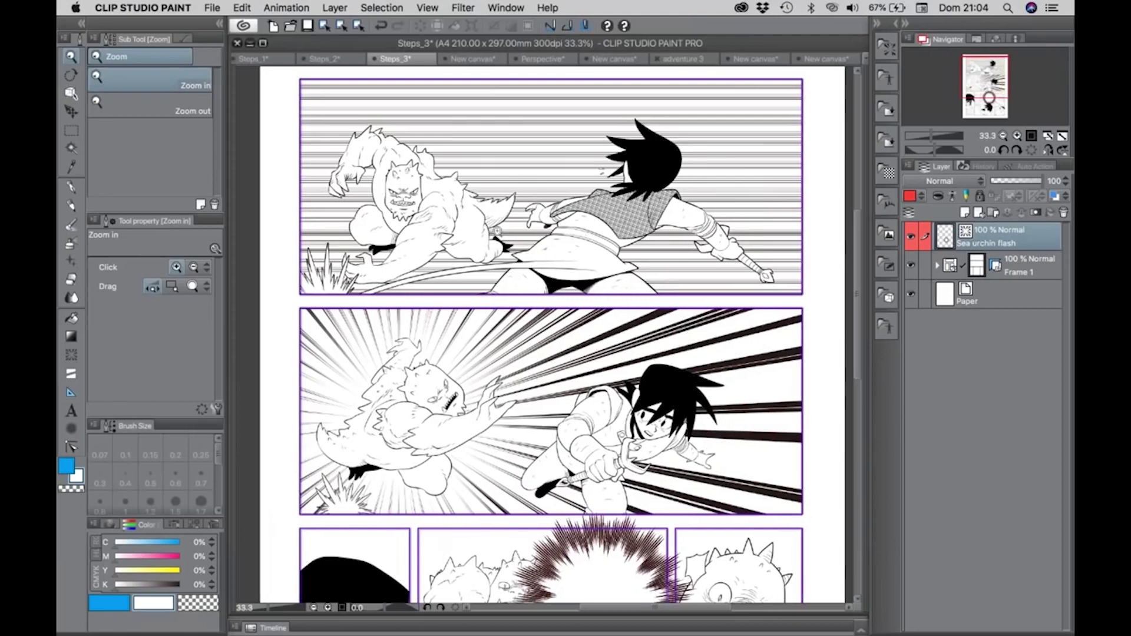